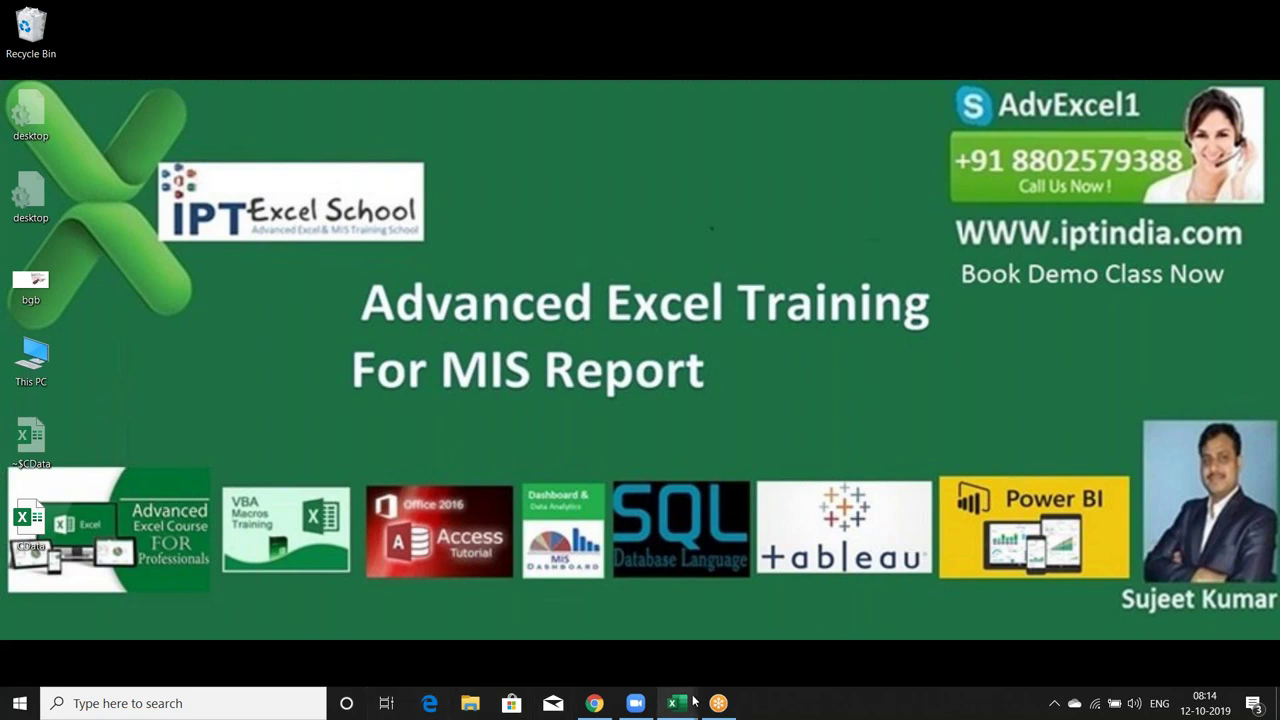
# Close the VBA editor, then close Book2 without saving.
pyautogui.moveTo(692, 703)
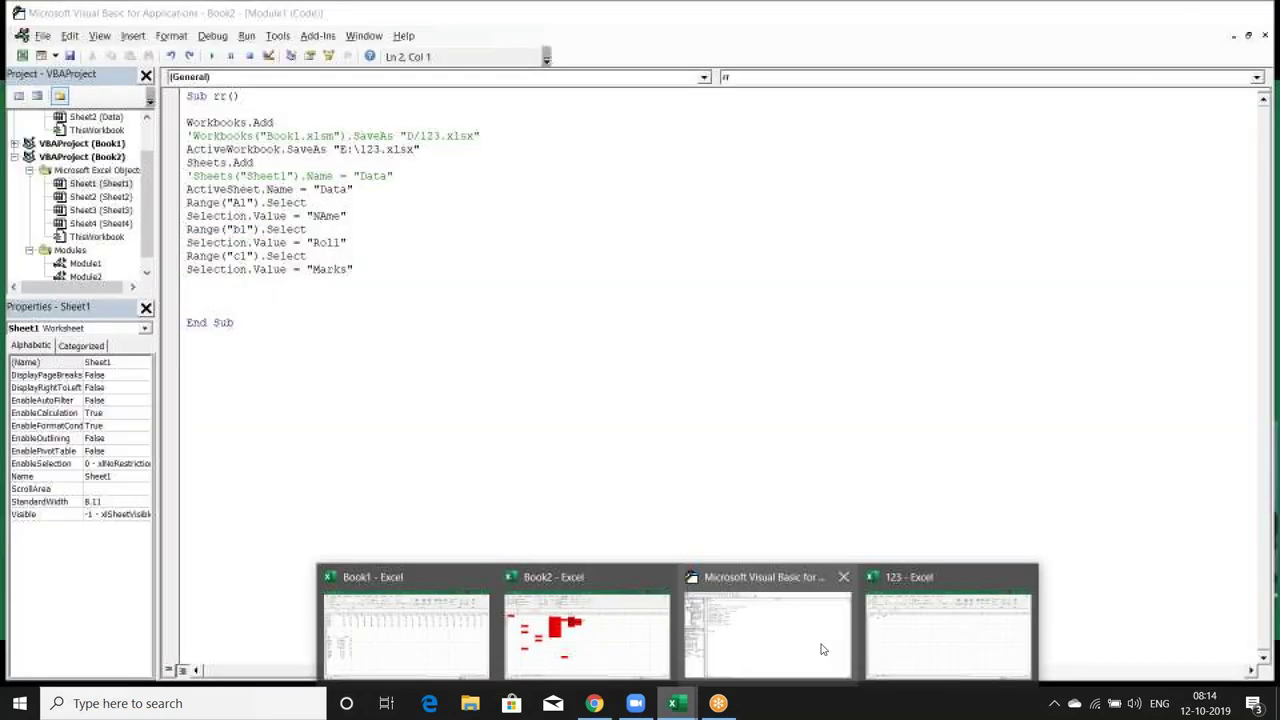
pyautogui.click(792, 617)
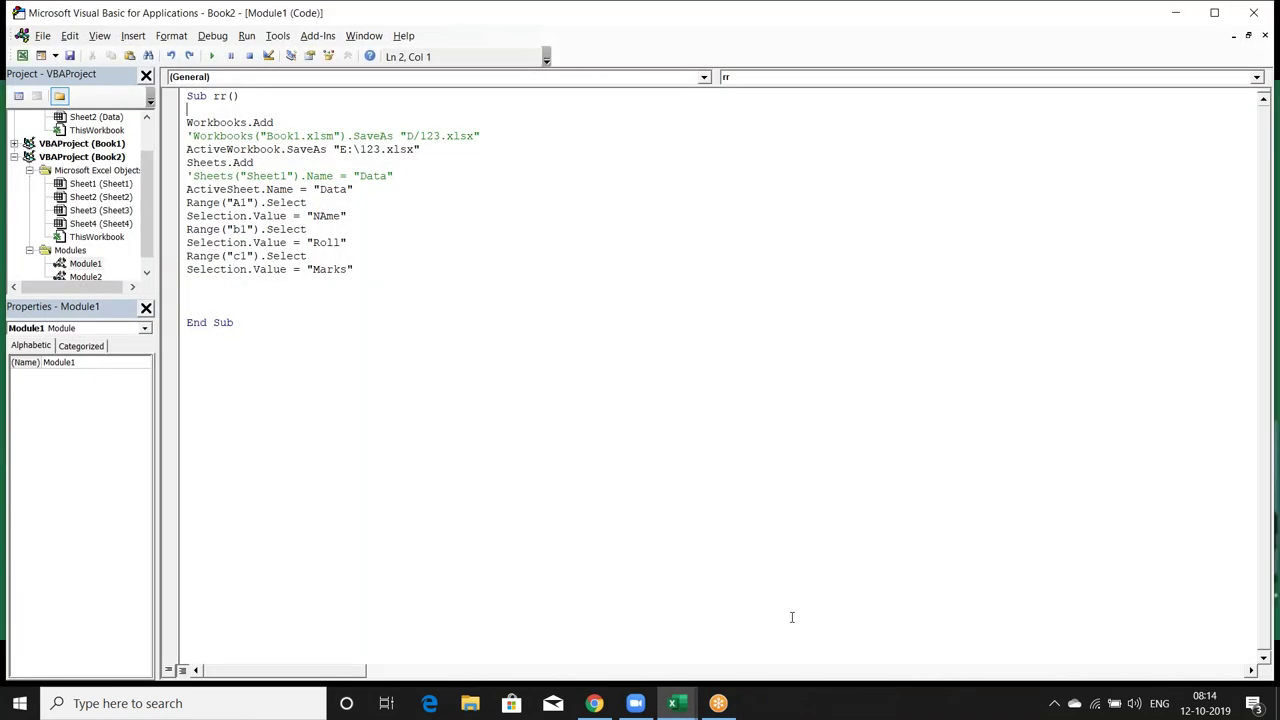
pyautogui.click(1262, 18)
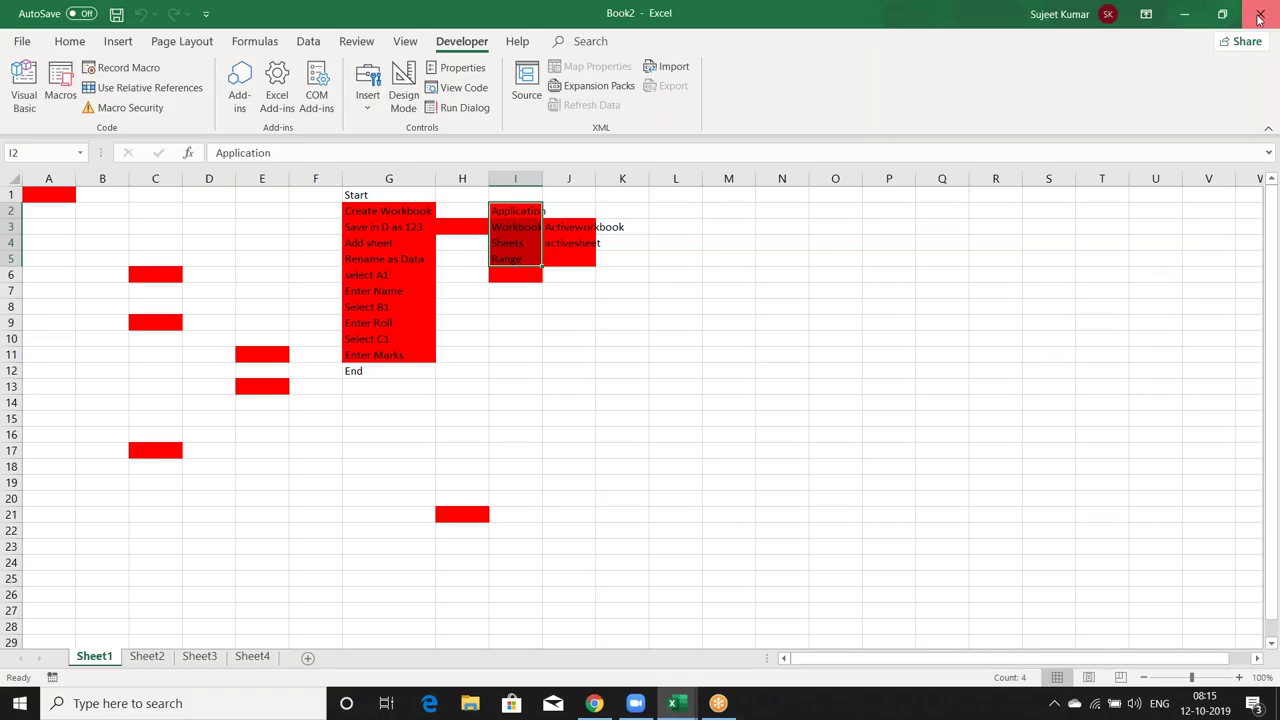
pyautogui.click(1260, 14)
pyautogui.click(712, 474)
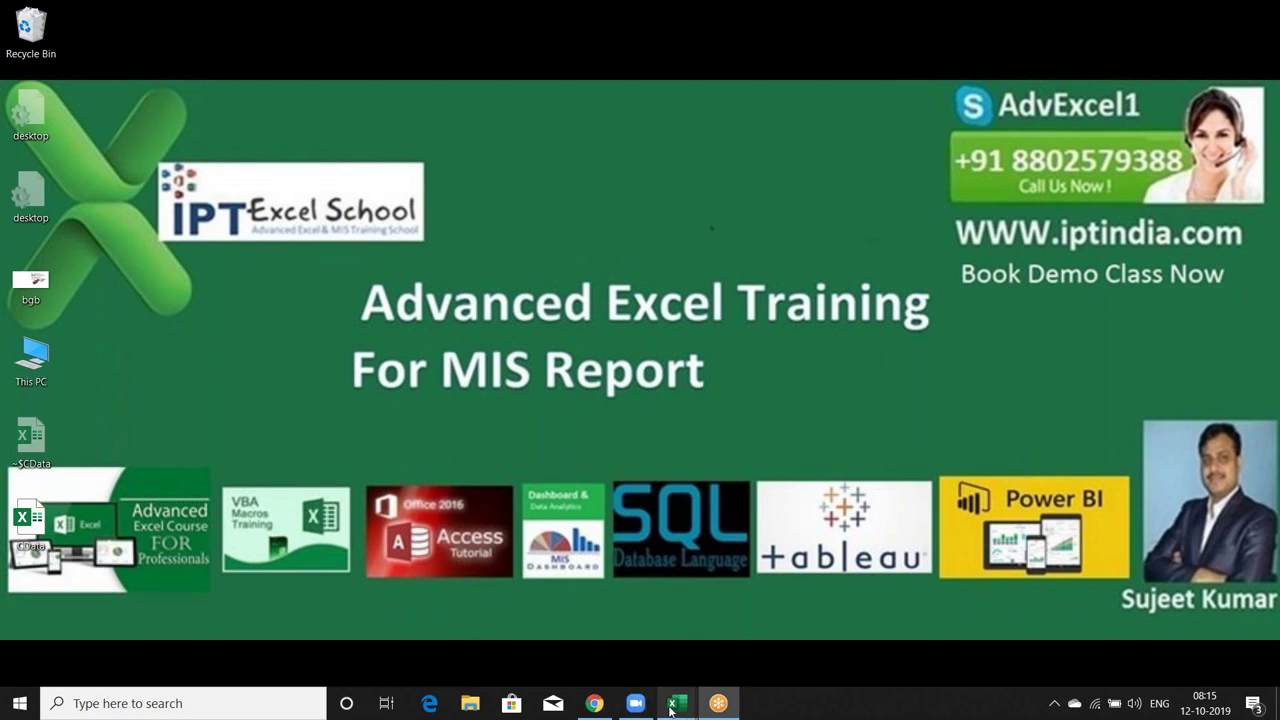
# Close 123.xlsx without saving, then add a new blank sheet to Book1.
pyautogui.moveTo(671, 707)
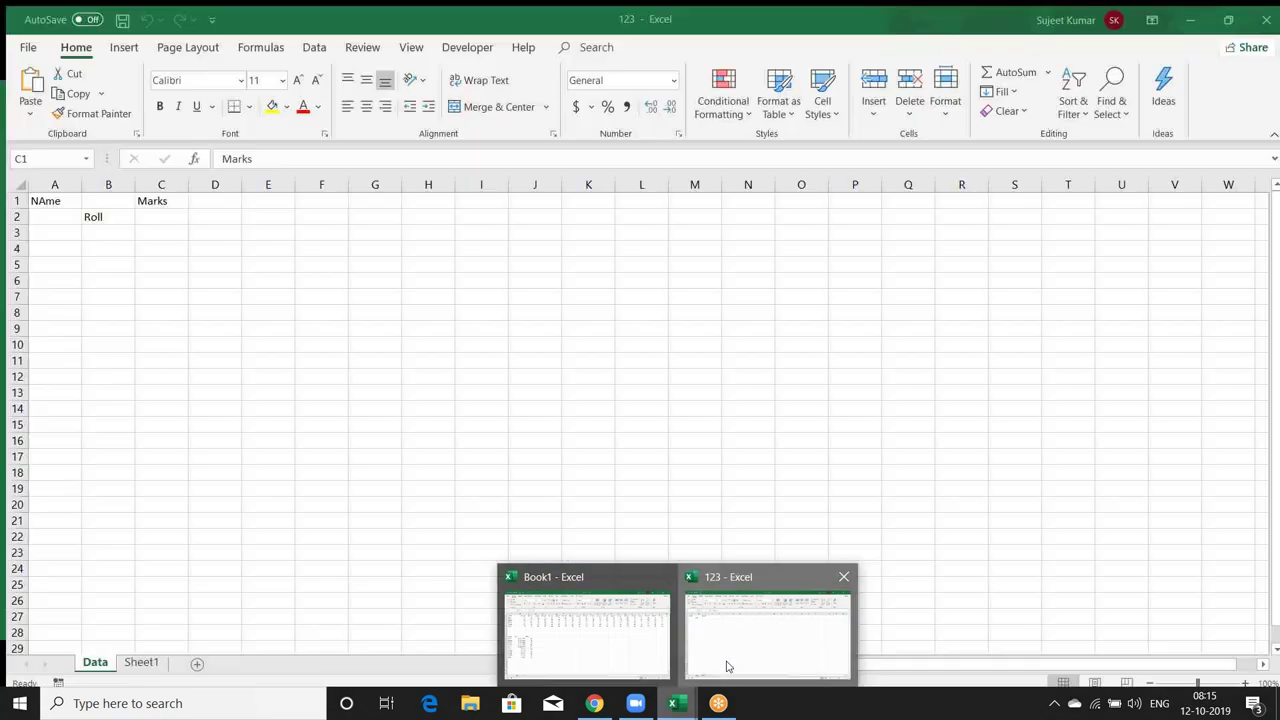
pyautogui.click(727, 666)
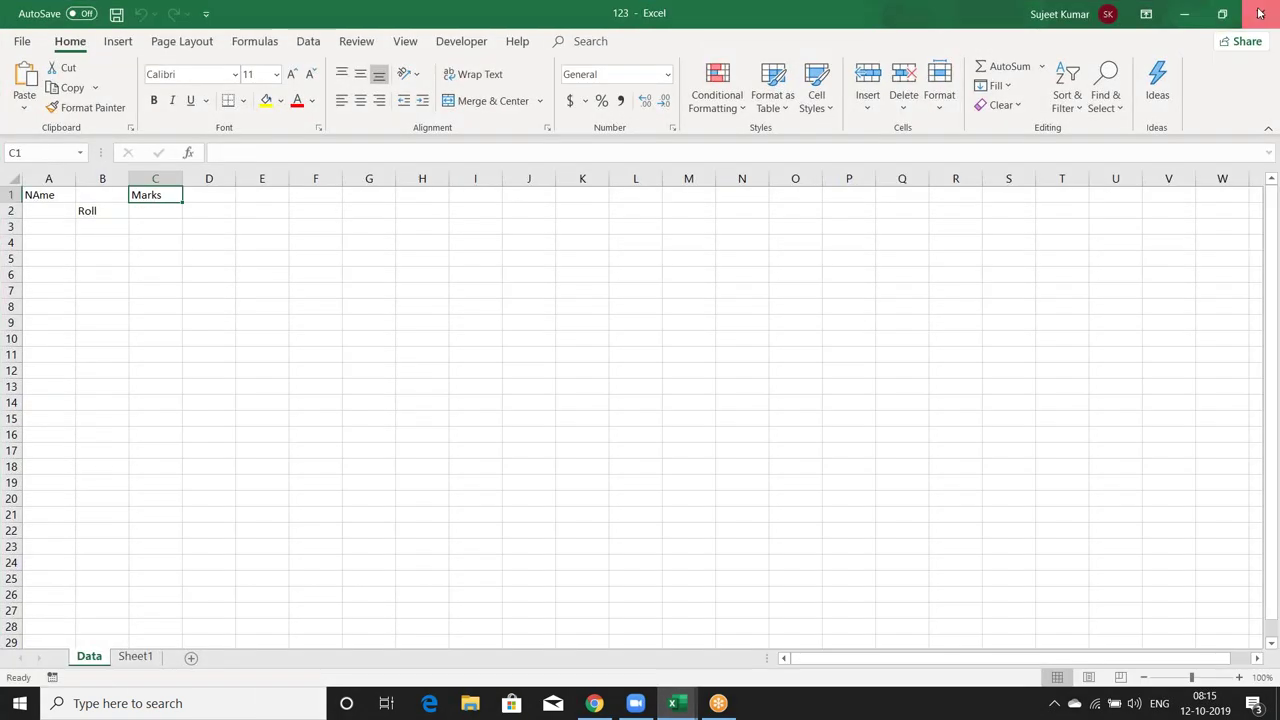
pyautogui.click(1260, 13)
pyautogui.click(639, 388)
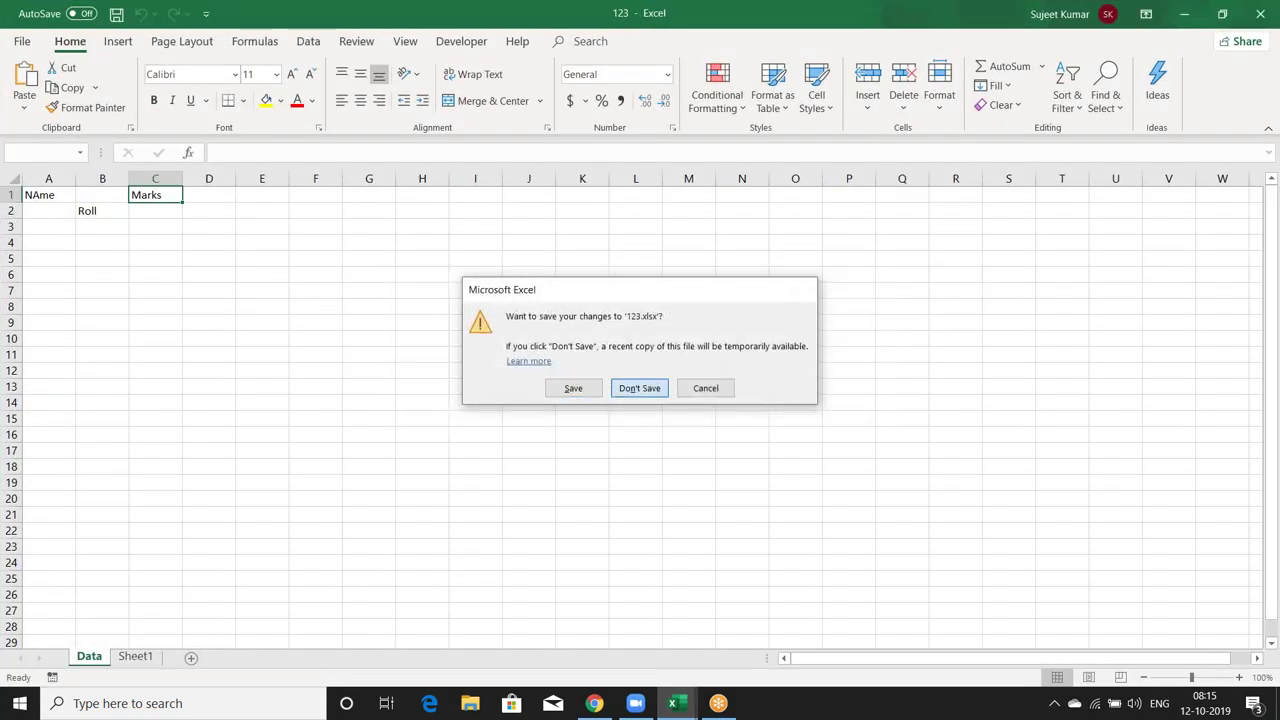
pyautogui.click(684, 705)
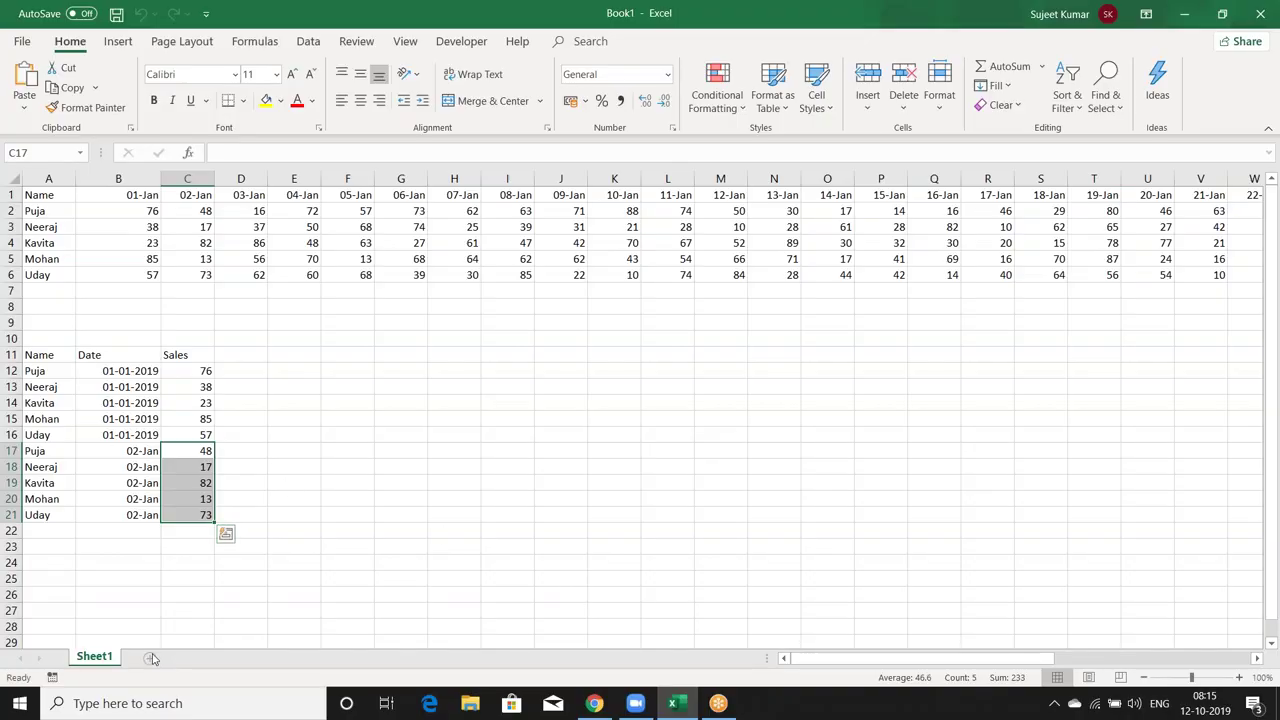
pyautogui.click(150, 658)
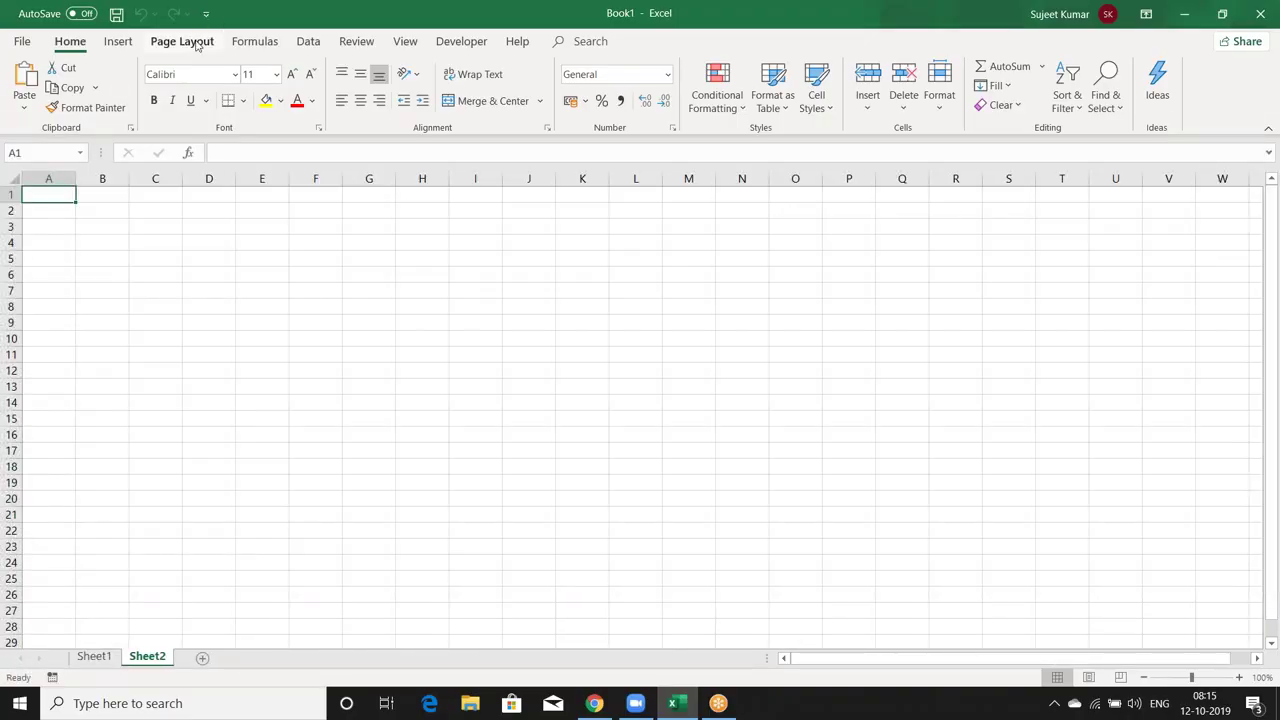
# Set the Desktop picture bgb as Sheet2's tiled background.
pyautogui.click(195, 45)
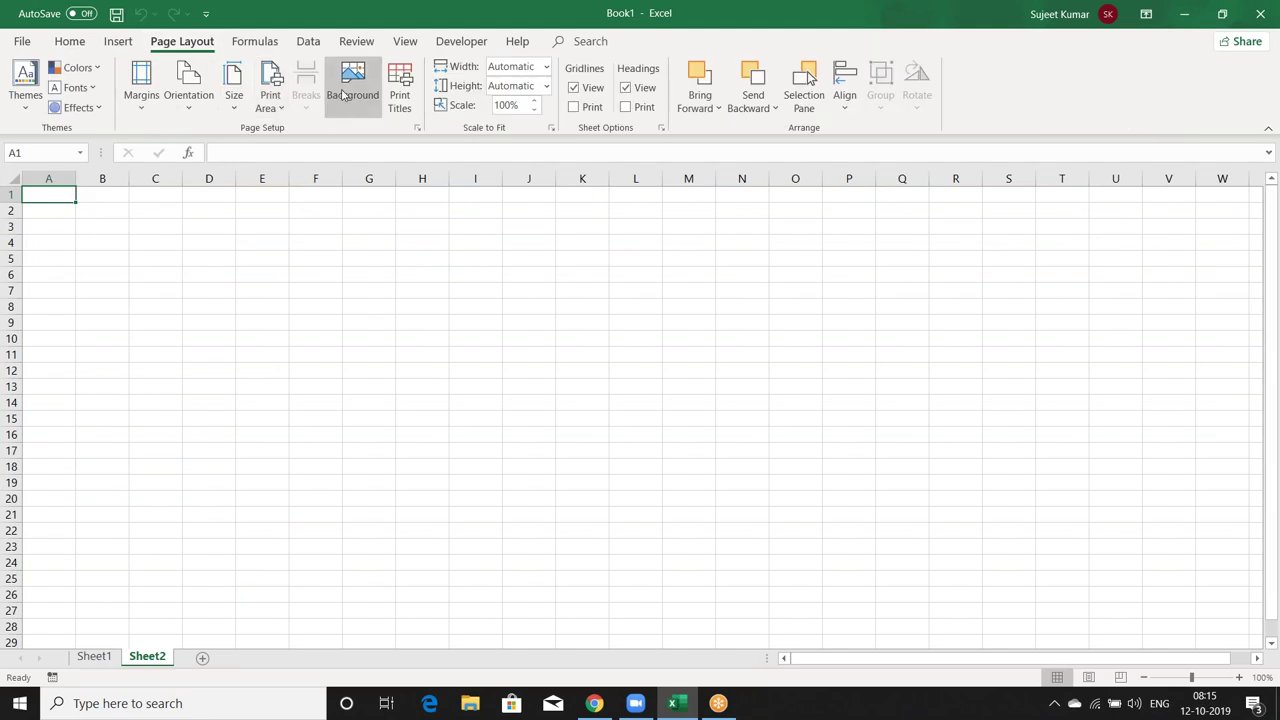
pyautogui.click(352, 88)
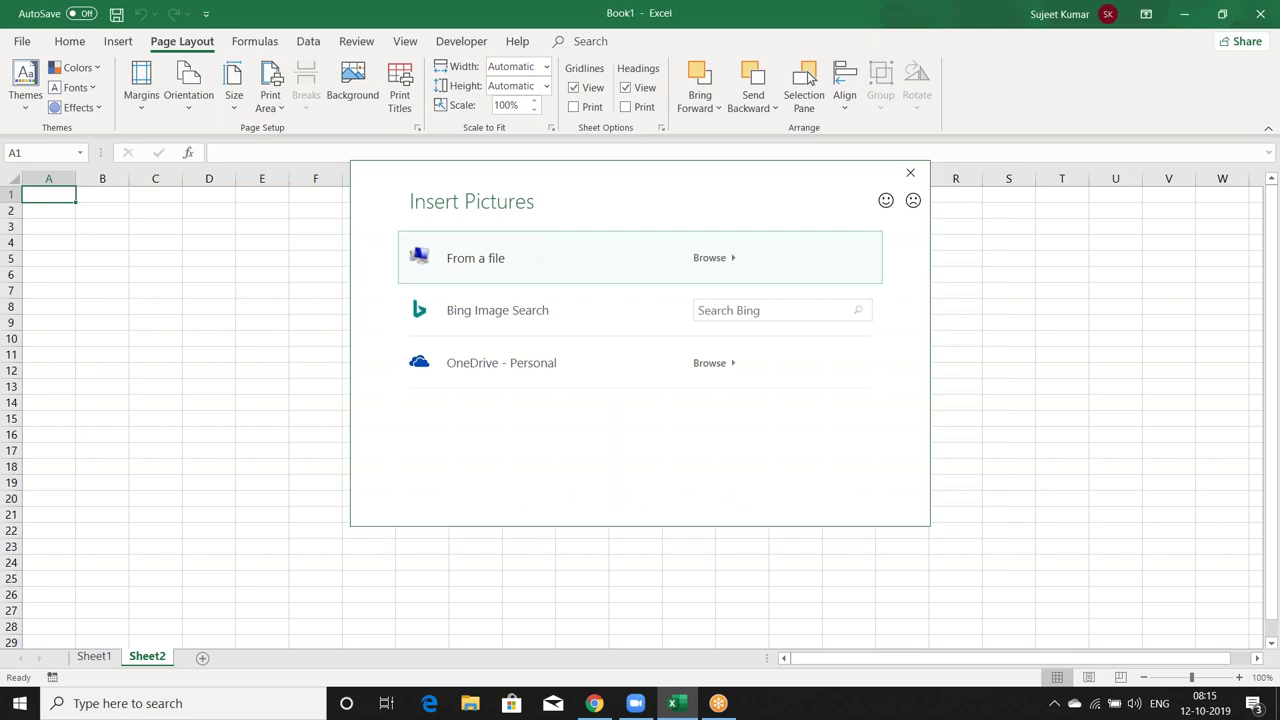
pyautogui.click(709, 257)
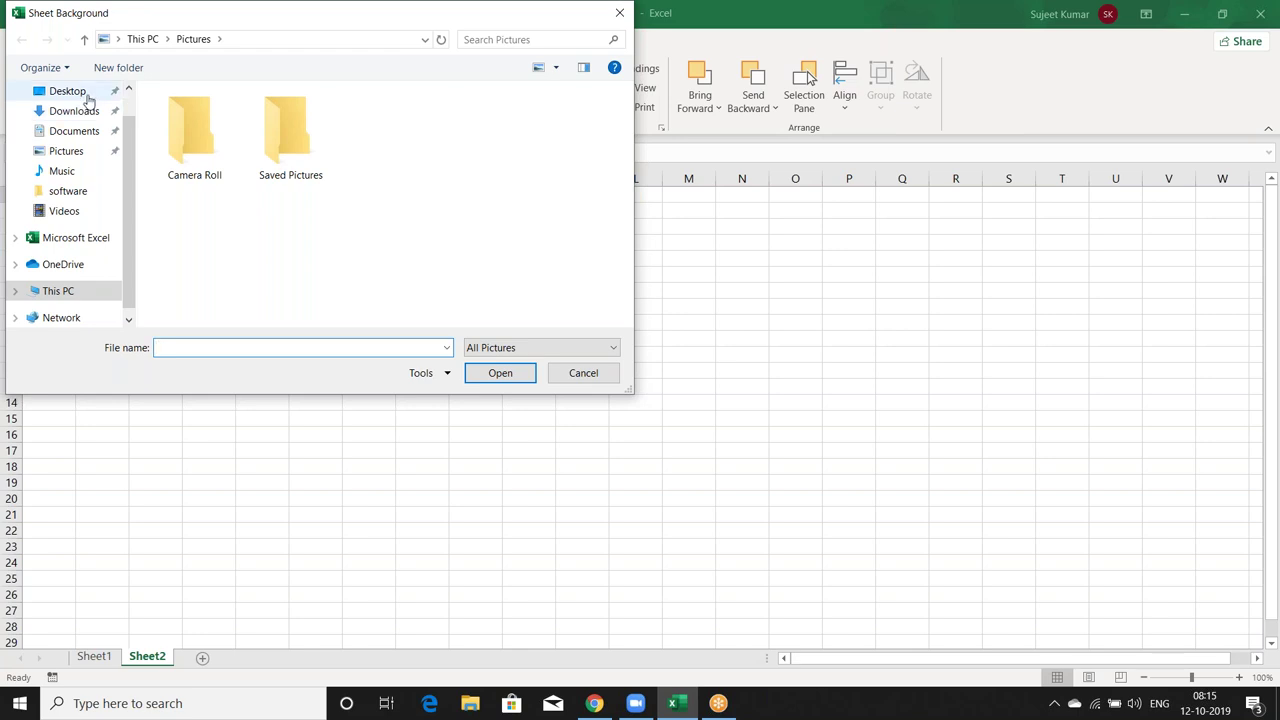
pyautogui.click(82, 93)
pyautogui.doubleClick(186, 121)
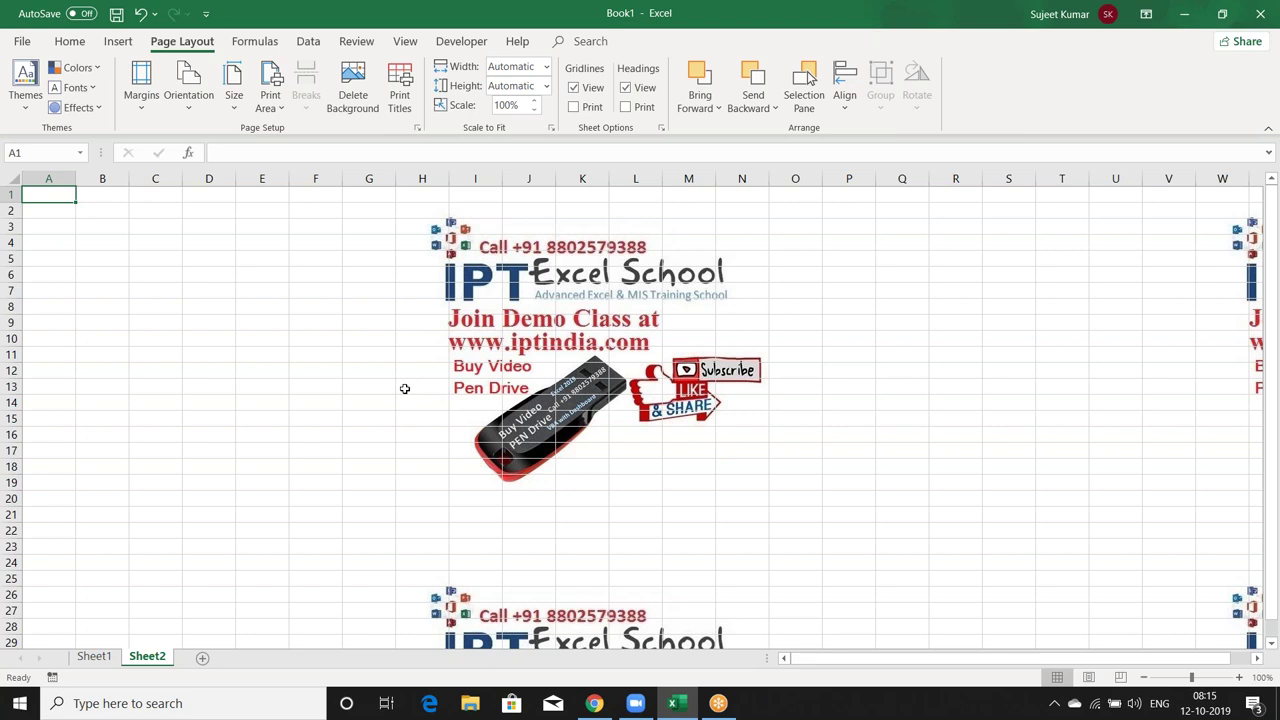
# Begin a formula in A1 by typing =ra.
pyautogui.scroll(-6, 396, 394)
pyautogui.scroll(6, 396, 395)
pyautogui.write('=')
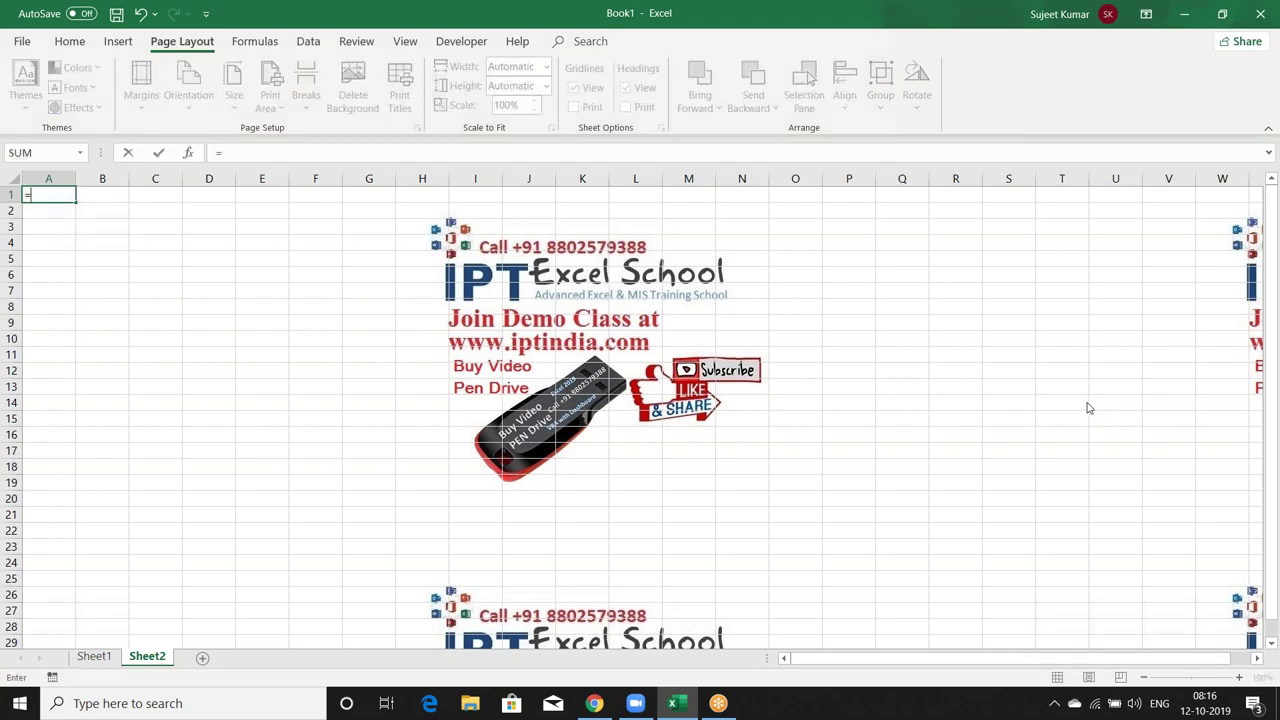
pyautogui.write('ra')
# Enter =RANDBETWEEN(10,90) in cell A1.
pyautogui.press('Down')
pyautogui.press('Down')
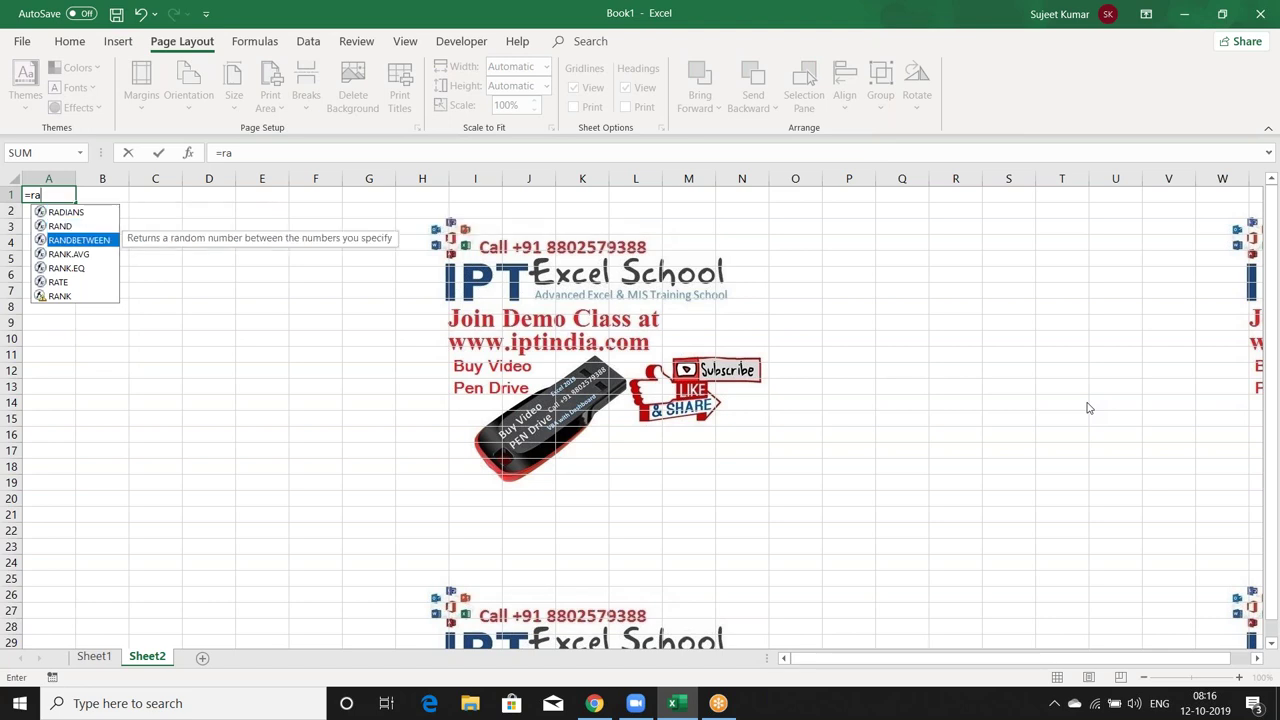
pyautogui.press('Tab')
pyautogui.write('10,90')
pyautogui.press('Return')
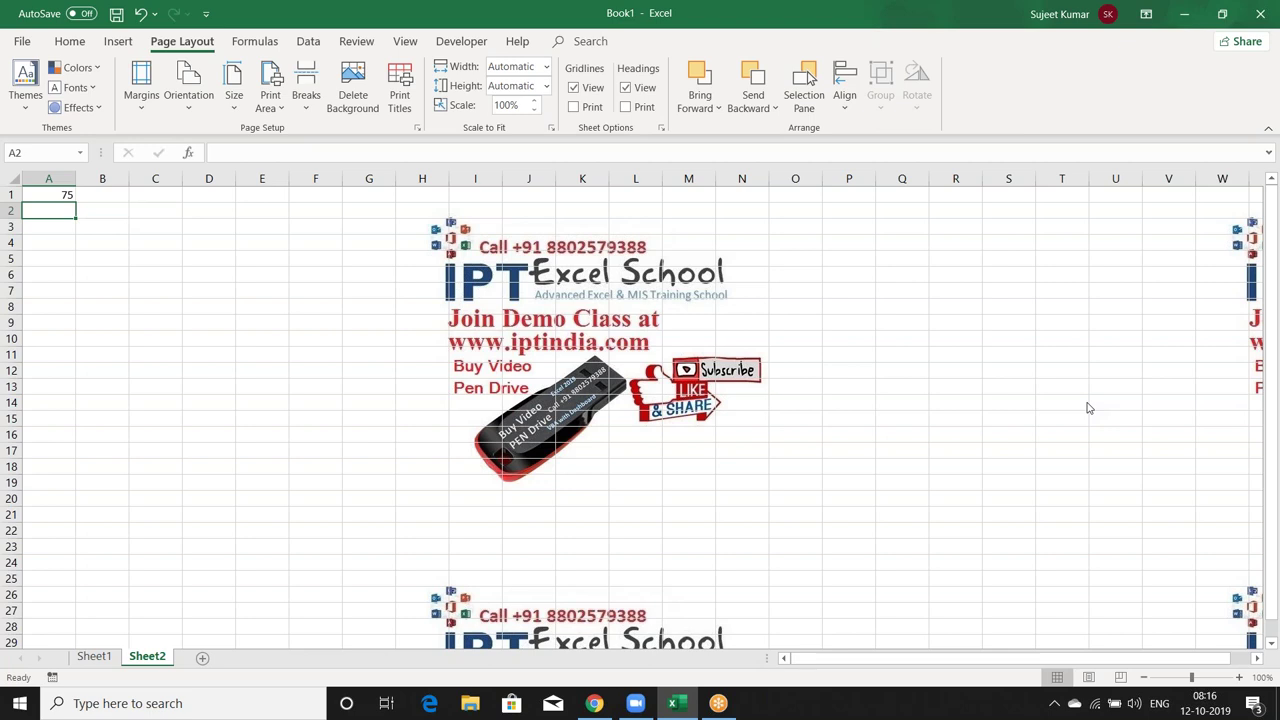
# Fill the formula across A1:P23 with Ctrl+R and Ctrl+D, then copy the block.
pyautogui.press('Up')
pyautogui.hotkey('shift', 'Right')
pyautogui.hotkey('shift', 'Right')
pyautogui.hotkey('shift', 'Right')
pyautogui.hotkey('shift', 'Right')
pyautogui.hotkey('shift', 'Right')
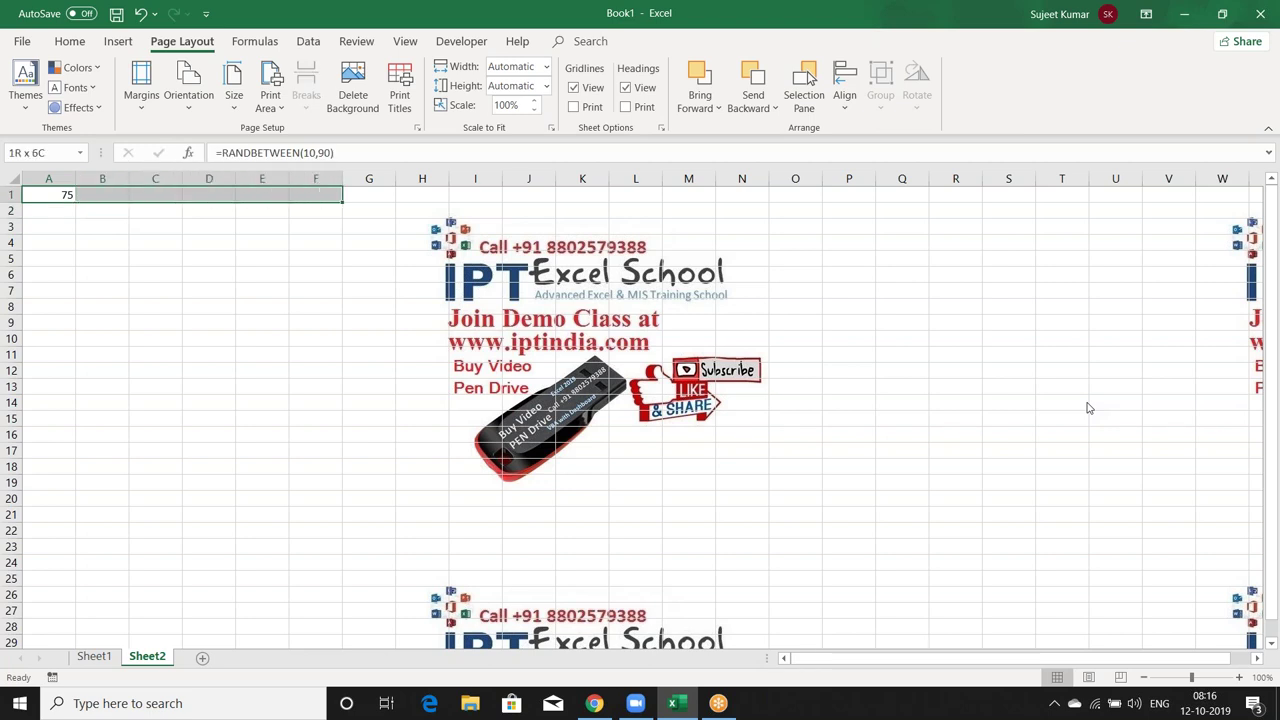
pyautogui.hotkey('shift', 'Right')
pyautogui.hotkey('shift', 'Right')
pyautogui.hotkey('shift', 'Right')
pyautogui.hotkey('shift', 'Right')
pyautogui.hotkey('shift', 'Right')
pyautogui.hotkey('shift', 'Right')
pyautogui.hotkey('shift', 'Right')
pyautogui.hotkey('shift', 'Down')
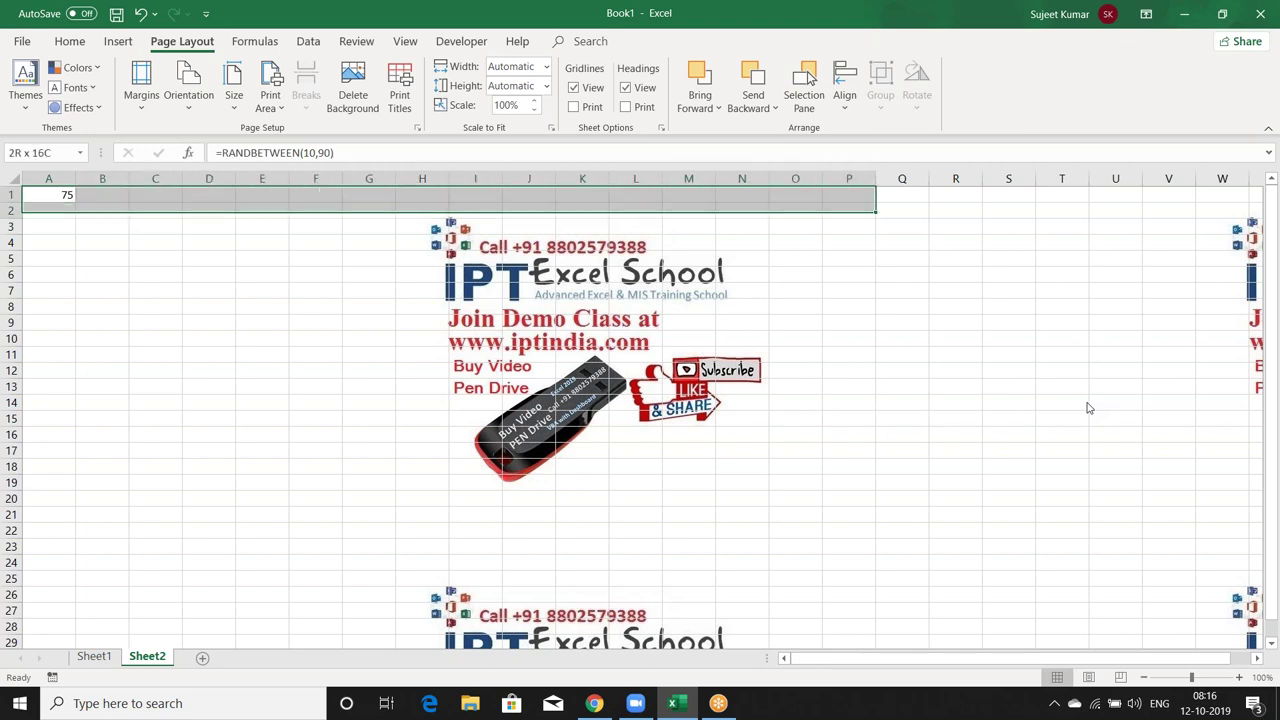
pyautogui.hotkey('shift', 'Down')
pyautogui.hotkey('shift', 'Down')
pyautogui.hotkey('shift', 'Down')
pyautogui.hotkey('shift', 'Down')
pyautogui.hotkey('shift', 'Down')
pyautogui.hotkey('shift', 'Down')
pyautogui.hotkey('shift', 'Down')
pyautogui.hotkey('shift', 'Down')
pyautogui.hotkey('shift', 'Down')
pyautogui.hotkey('shift', 'Down')
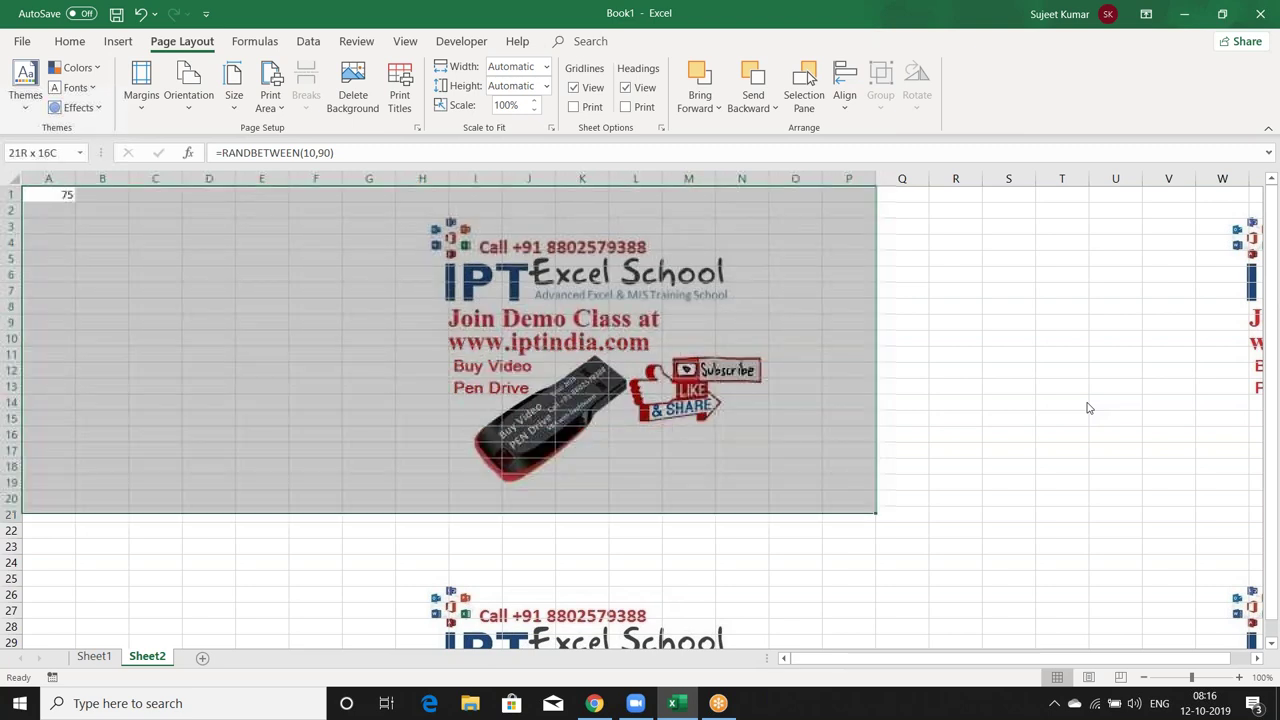
pyautogui.hotkey('shift', 'Down')
pyautogui.hotkey('shift', 'Down')
pyautogui.hotkey('ctrl', 'r')
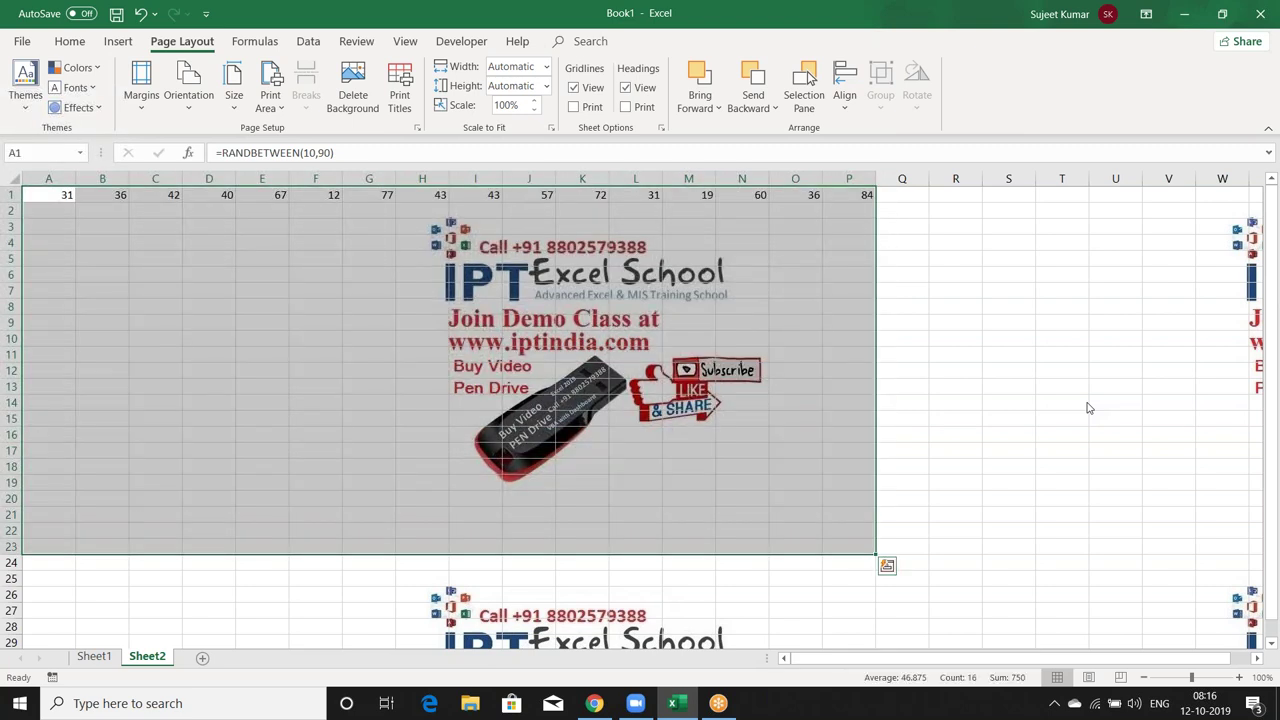
pyautogui.hotkey('ctrl', 'd')
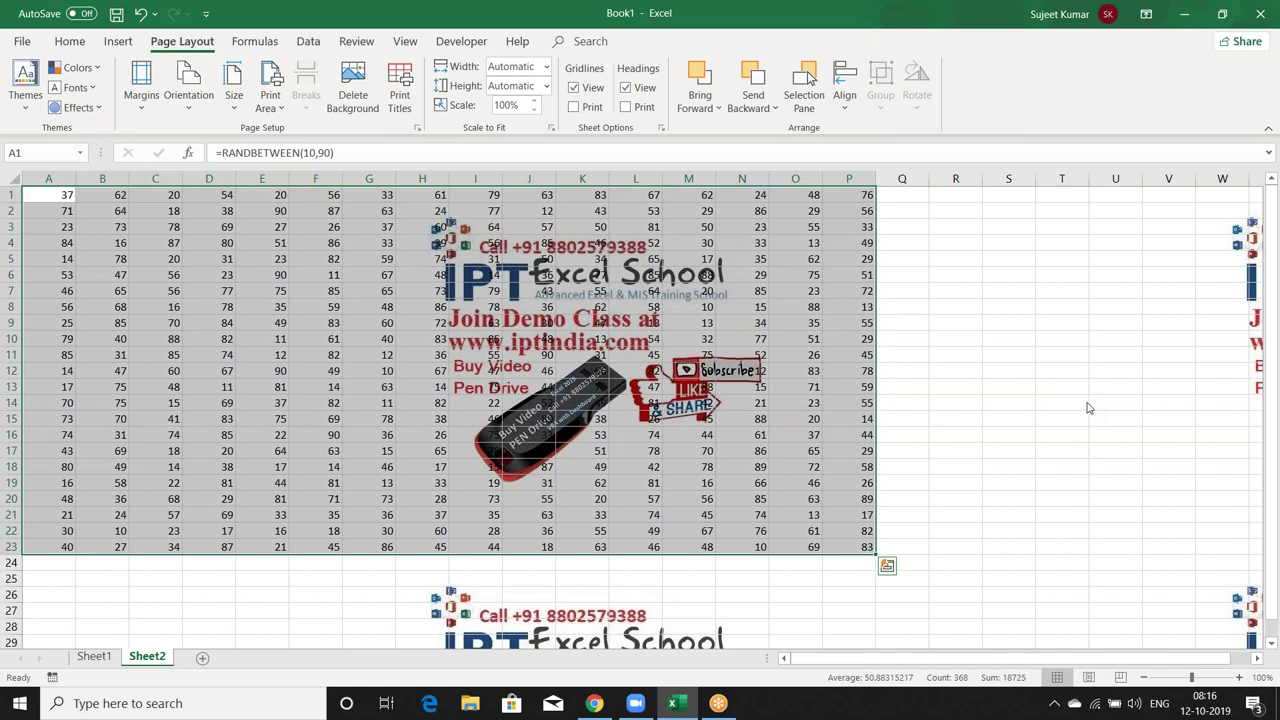
pyautogui.hotkey('ctrl', 'c')
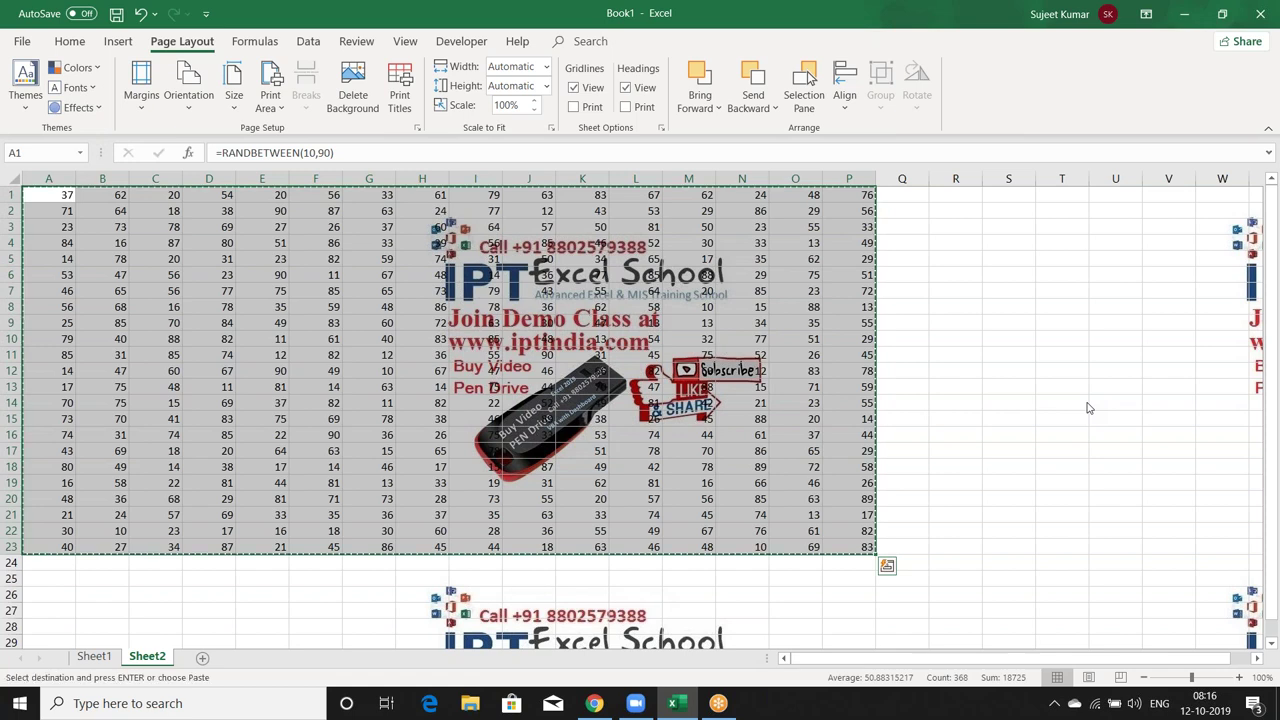
# Paste A1:P23 back as plain values, clear the copy border, and select D4.
pyautogui.click(69, 41)
pyautogui.click(23, 108)
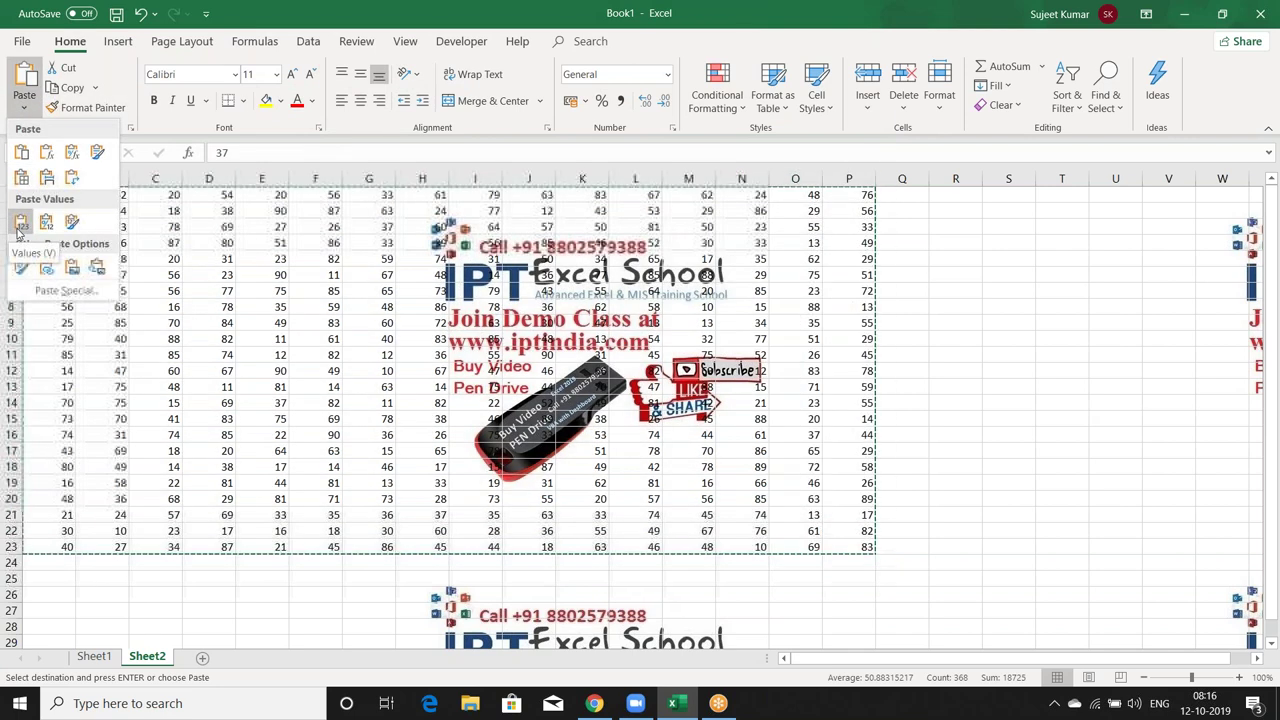
pyautogui.click(19, 228)
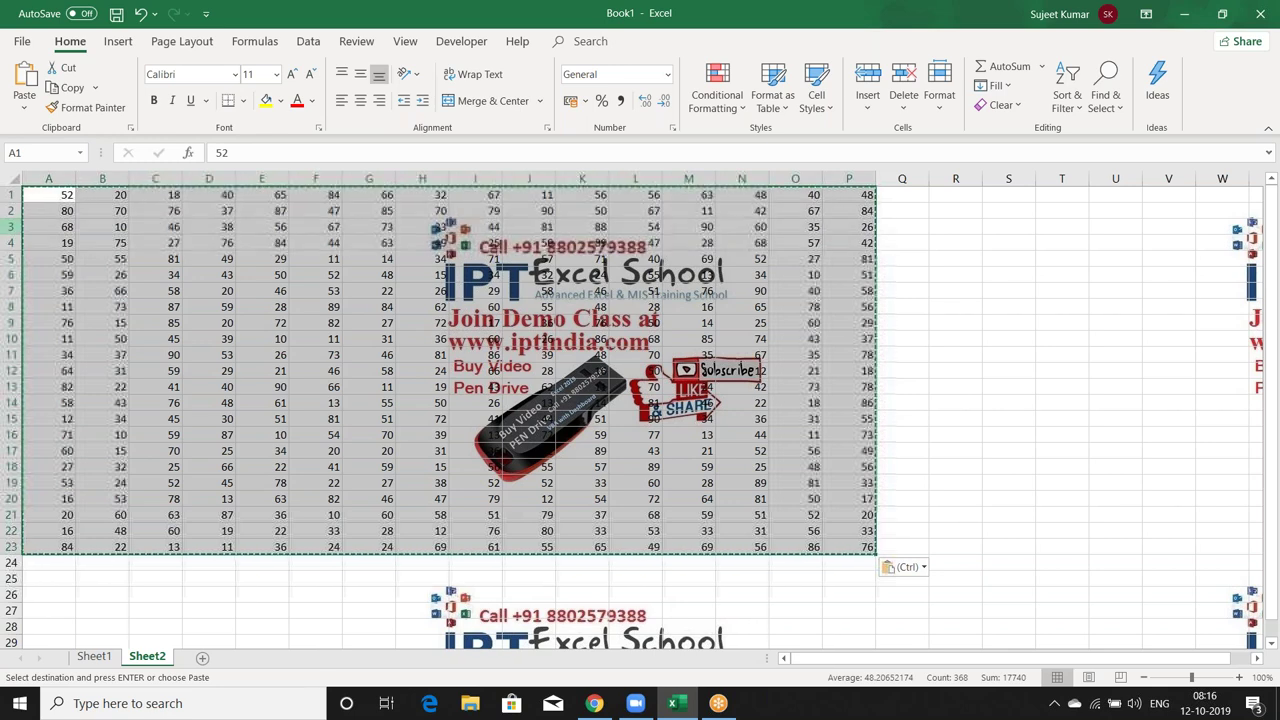
pyautogui.press('Escape')
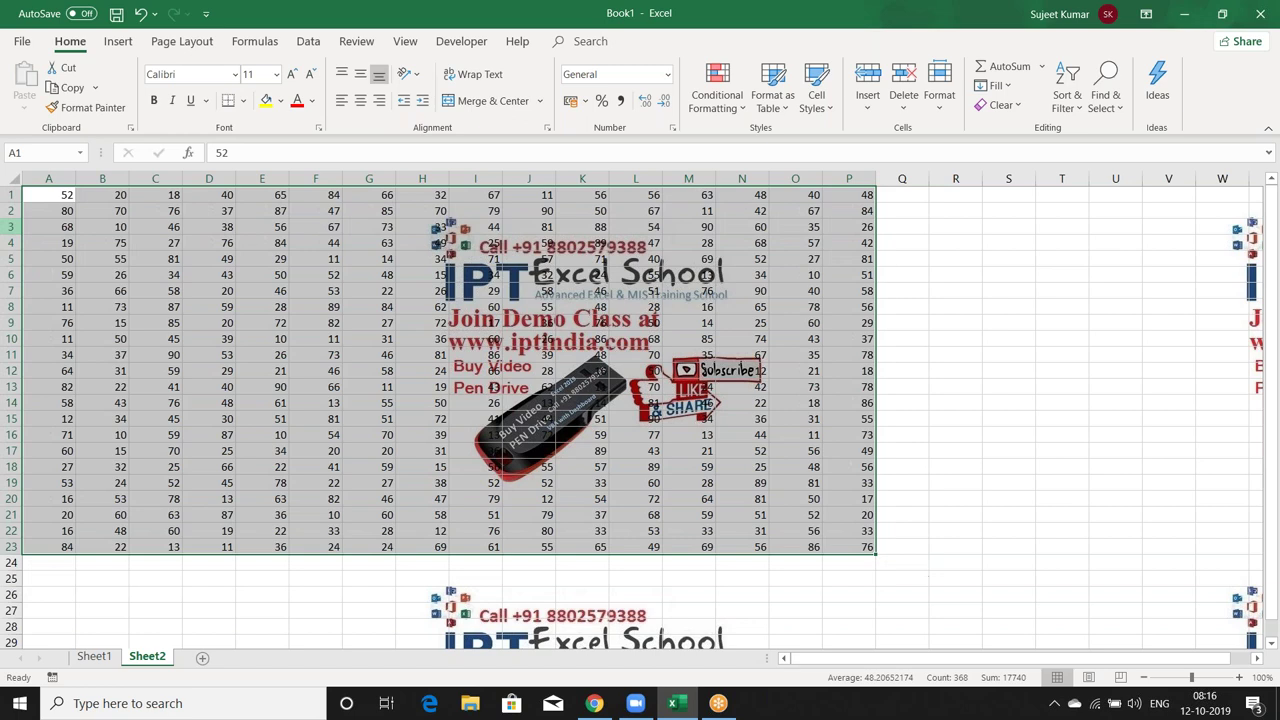
pyautogui.click(190, 247)
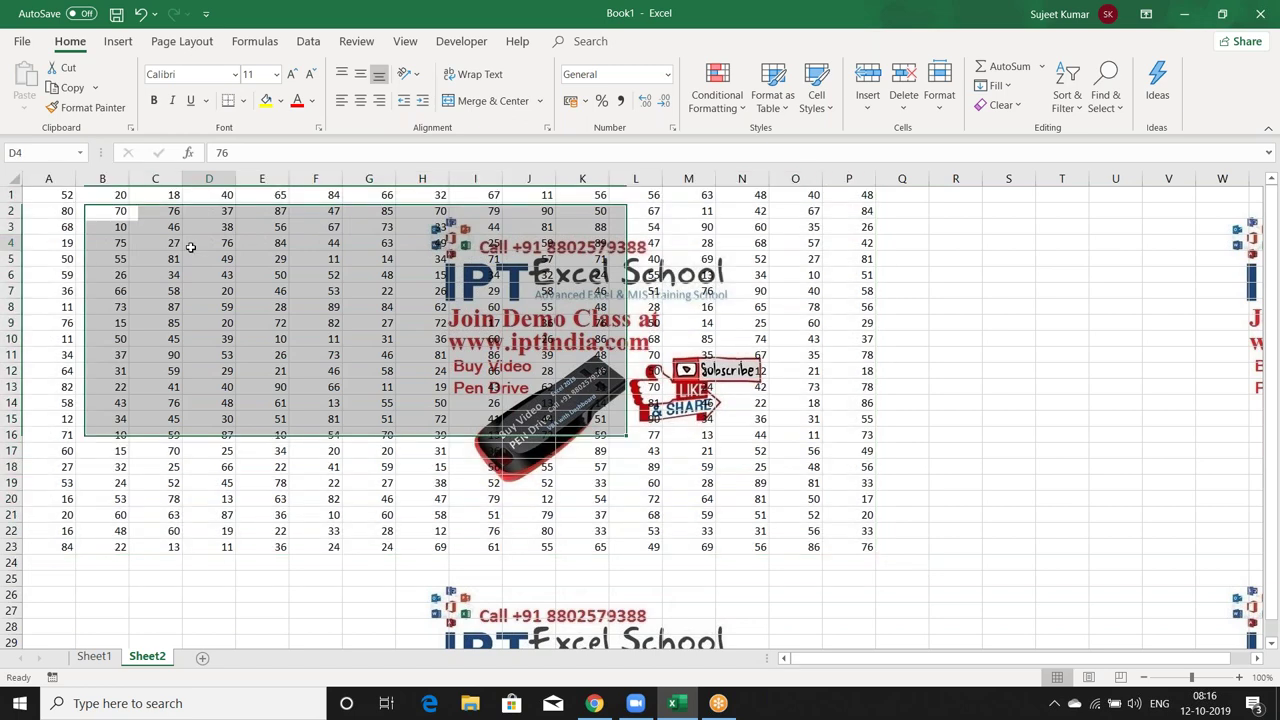
pyautogui.press('Right')
pyautogui.press('Right')
pyautogui.press('Down')
pyautogui.press('Down')
pyautogui.press('Down')
pyautogui.hotkey('ctrl', 'Down')
pyautogui.hotkey('ctrl', 'Up')
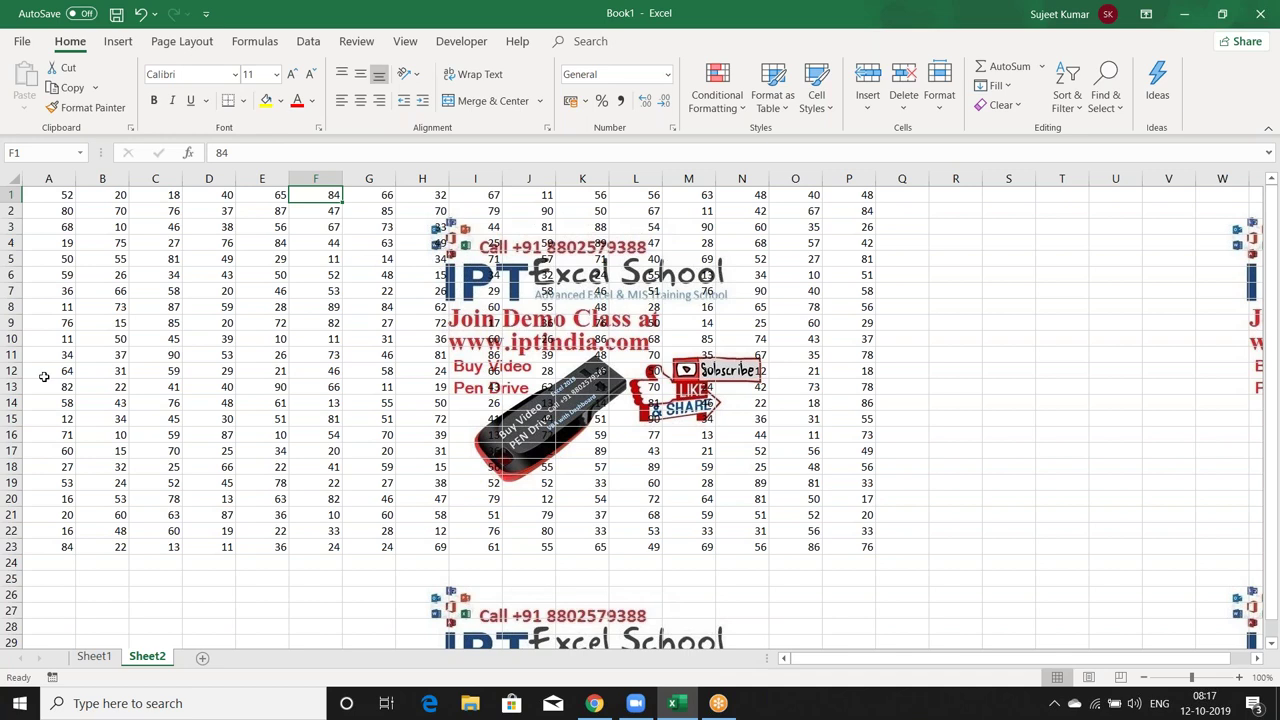
pyautogui.click(170, 358)
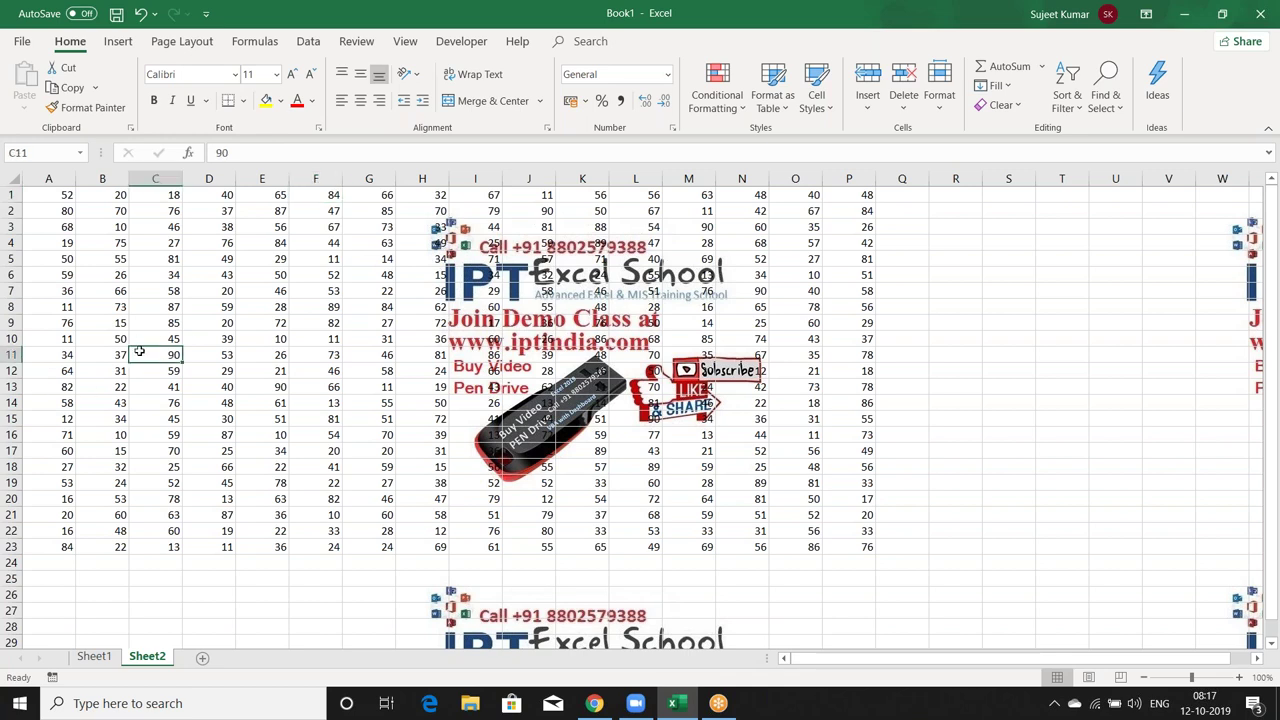
pyautogui.press('Up')
pyautogui.press('Left')
pyautogui.press('Left')
pyautogui.press('Up')
pyautogui.press('Up')
pyautogui.press('Up')
pyautogui.hotkey('shift', 'Right')
pyautogui.moveTo(173, 213); pyautogui.dragTo(858, 545)
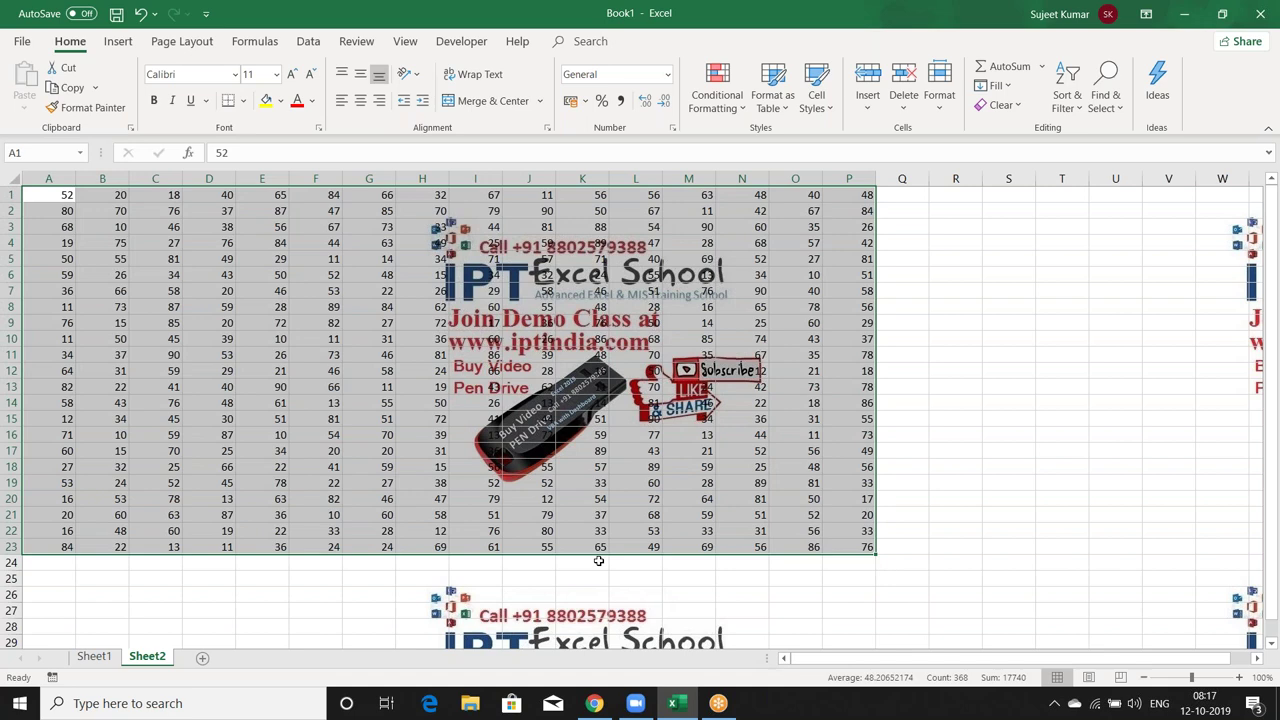
pyautogui.click(418, 407)
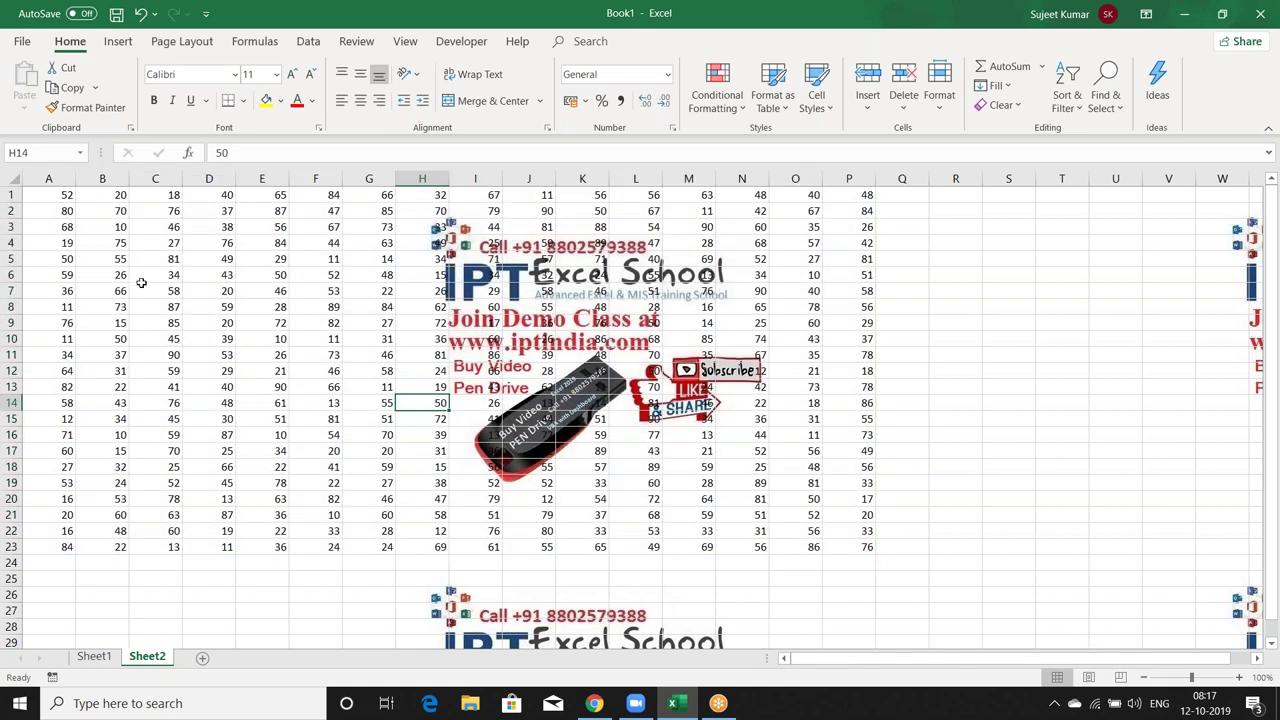
pyautogui.click(57, 196)
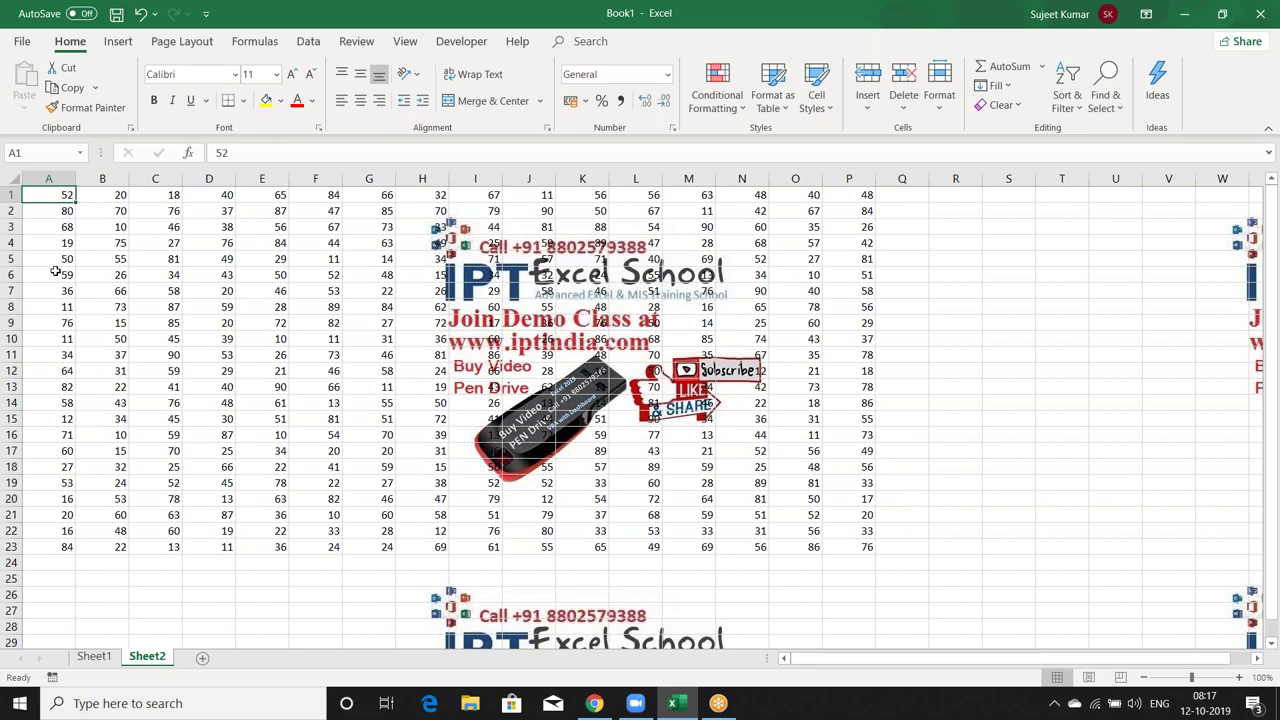
# Practise selecting A1:P23 and A1:L9, then select the whole data region with Ctrl+A.
pyautogui.keyDown('shift'); pyautogui.click(860, 548); pyautogui.keyUp('shift')
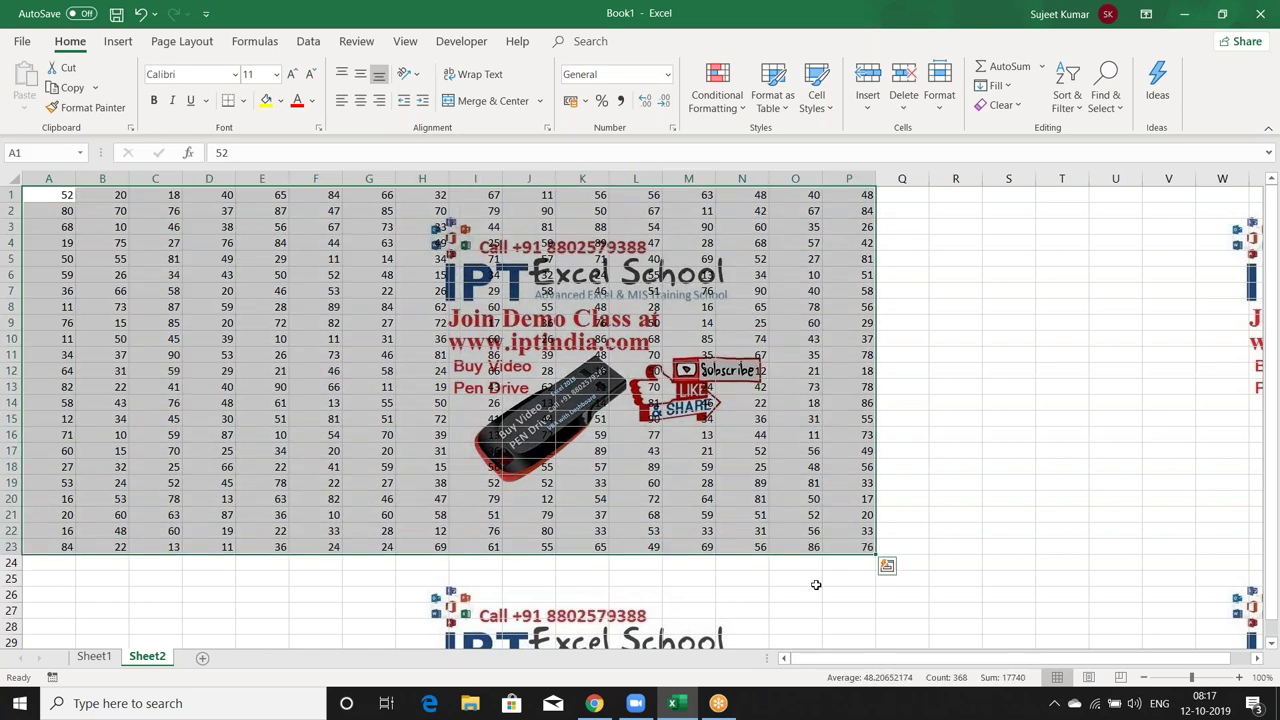
pyautogui.click(778, 515)
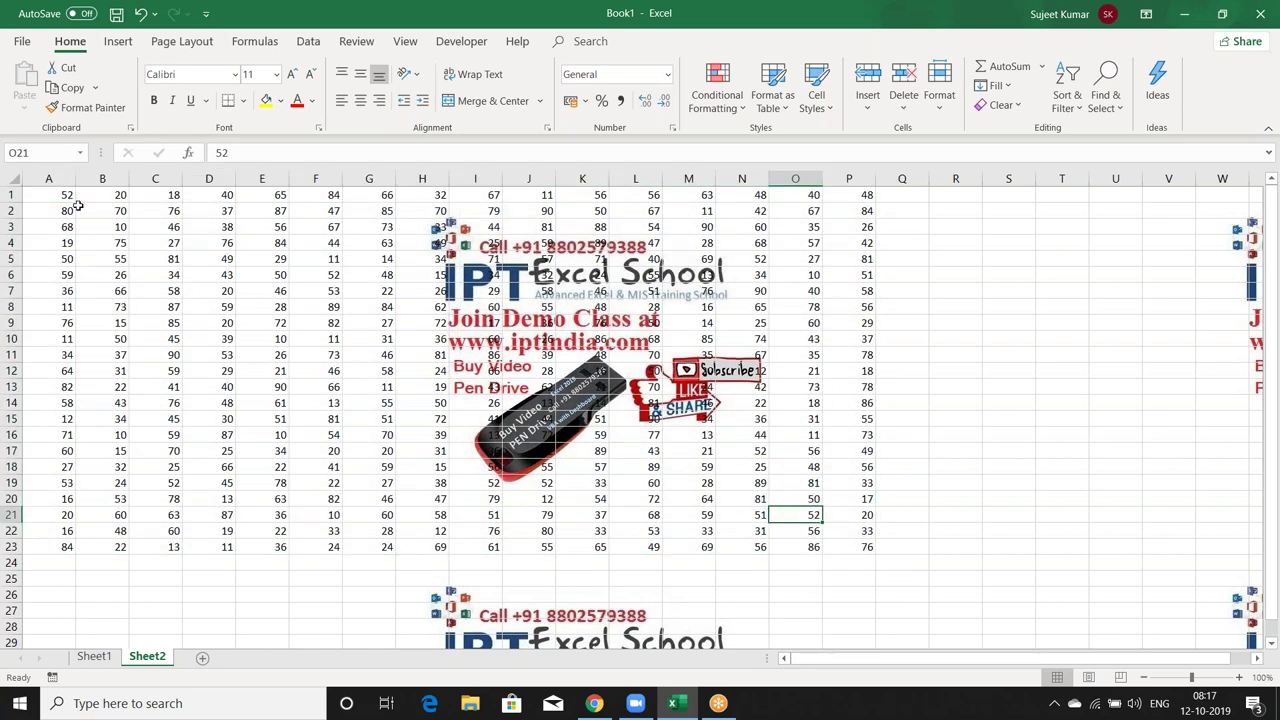
pyautogui.moveTo(57, 197)
pyautogui.mouseDown()
pyautogui.moveTo(660, 343)
pyautogui.moveTo(843, 543)
pyautogui.mouseUp()
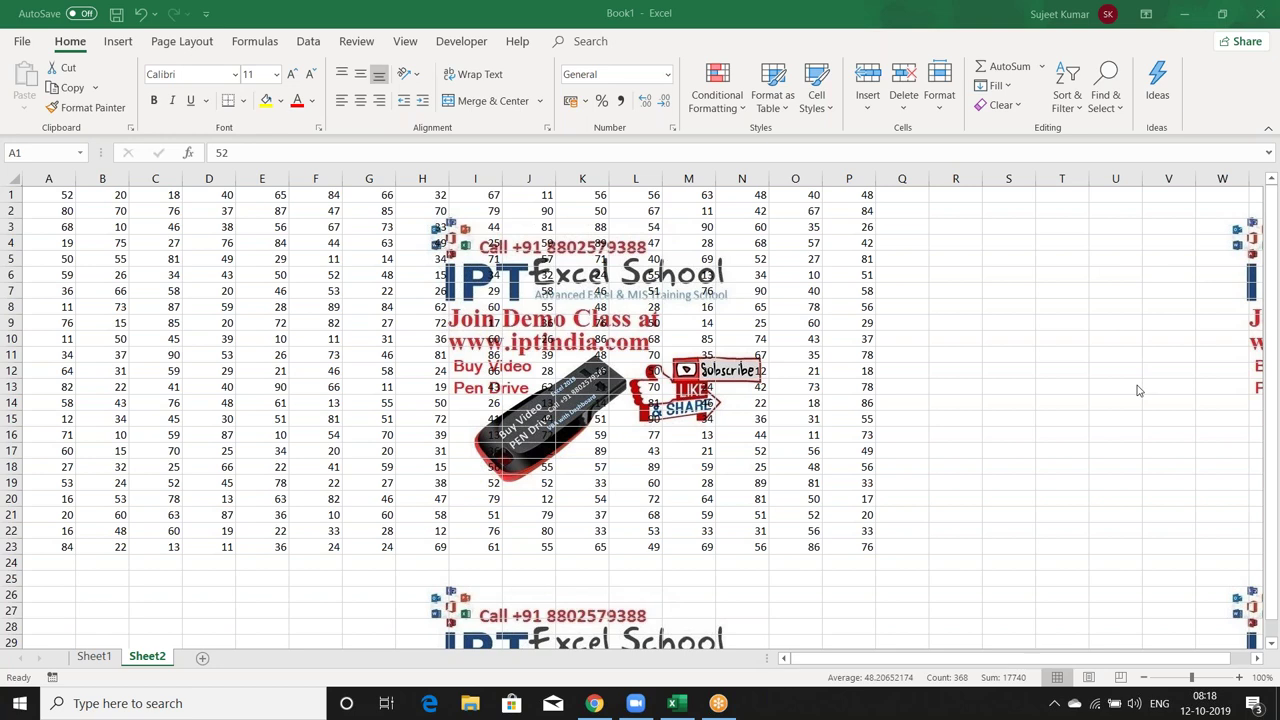
pyautogui.hotkey('ctrl', 'a')
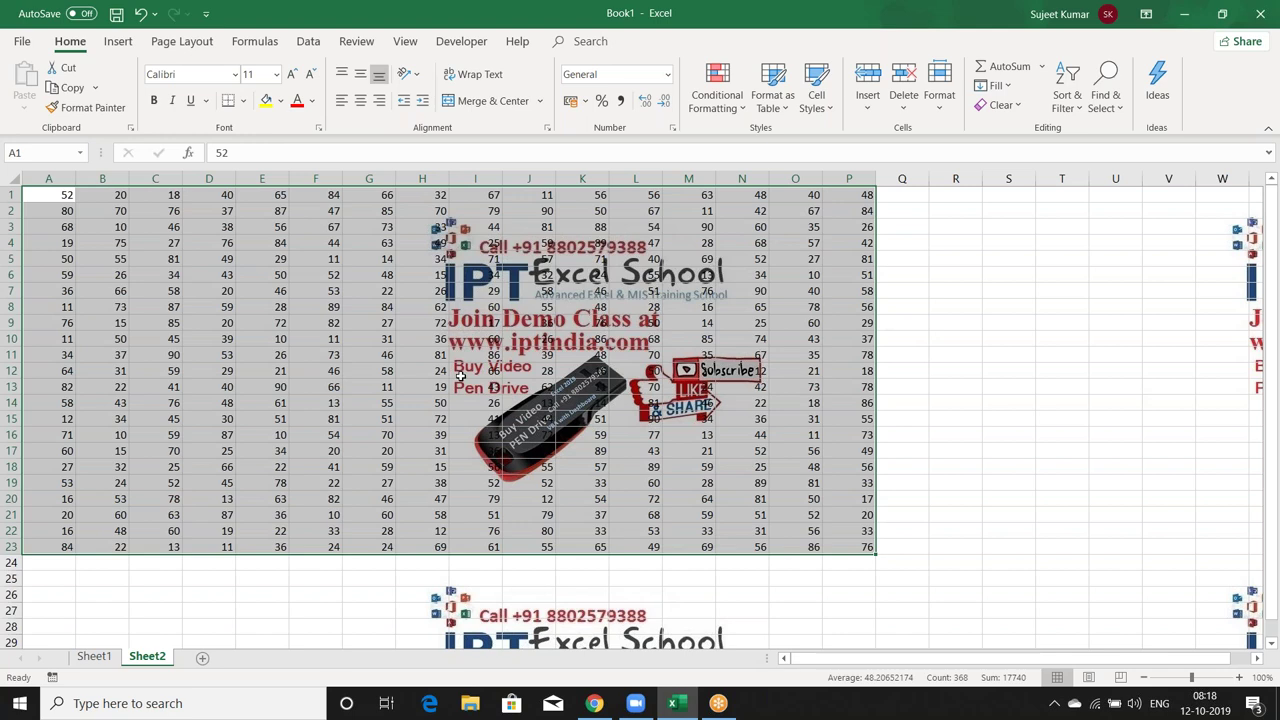
pyautogui.click(64, 195)
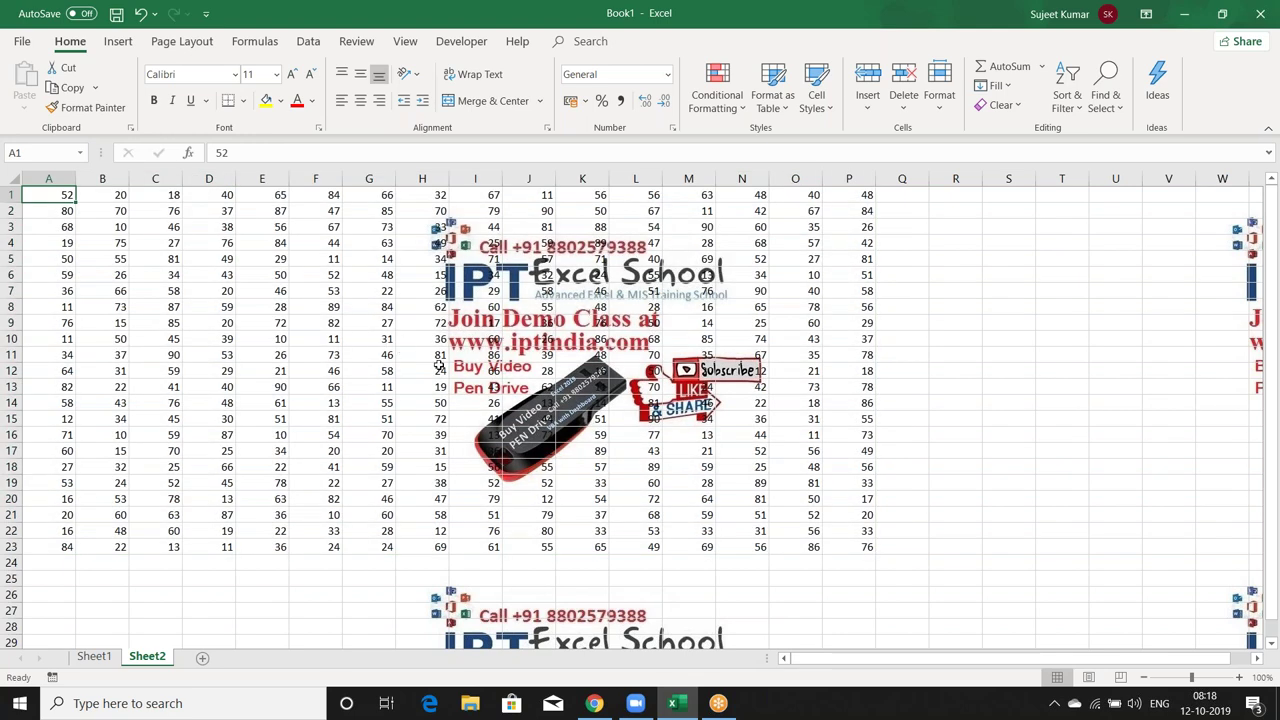
pyautogui.keyDown('shift'); pyautogui.click(864, 549); pyautogui.keyUp('shift')
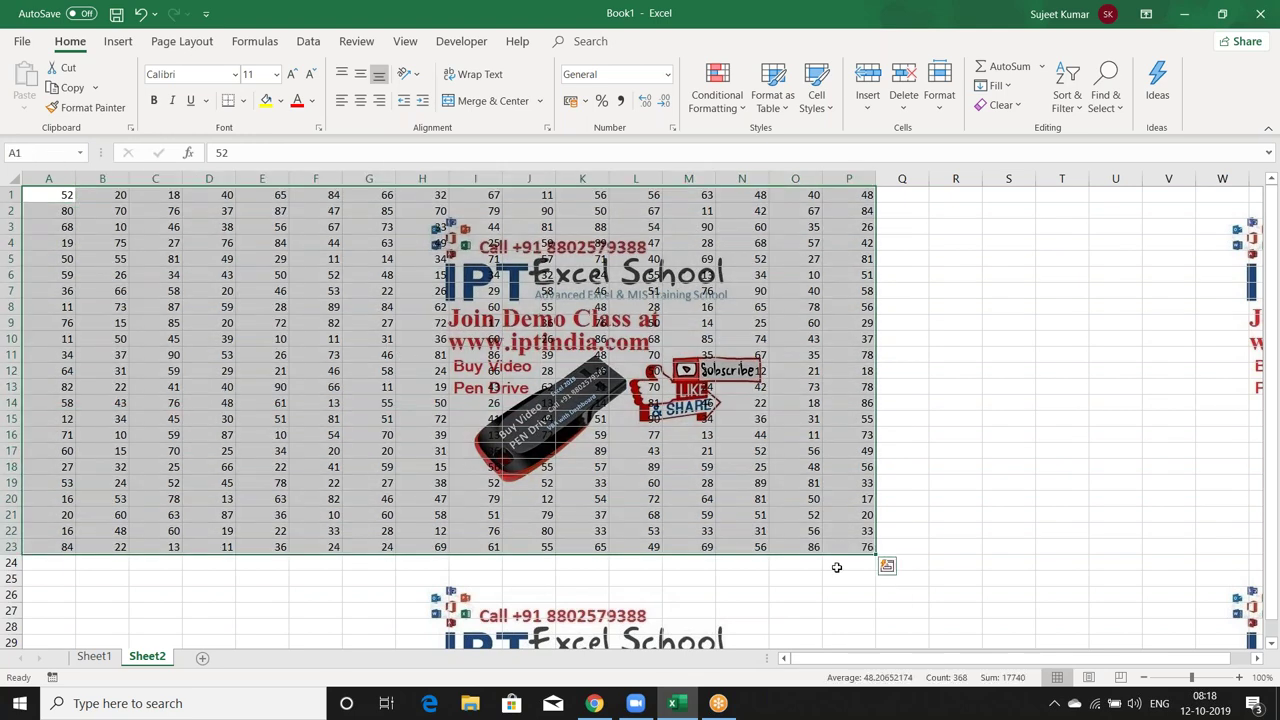
pyautogui.click(65, 226)
pyautogui.press('Up')
pyautogui.press('Up')
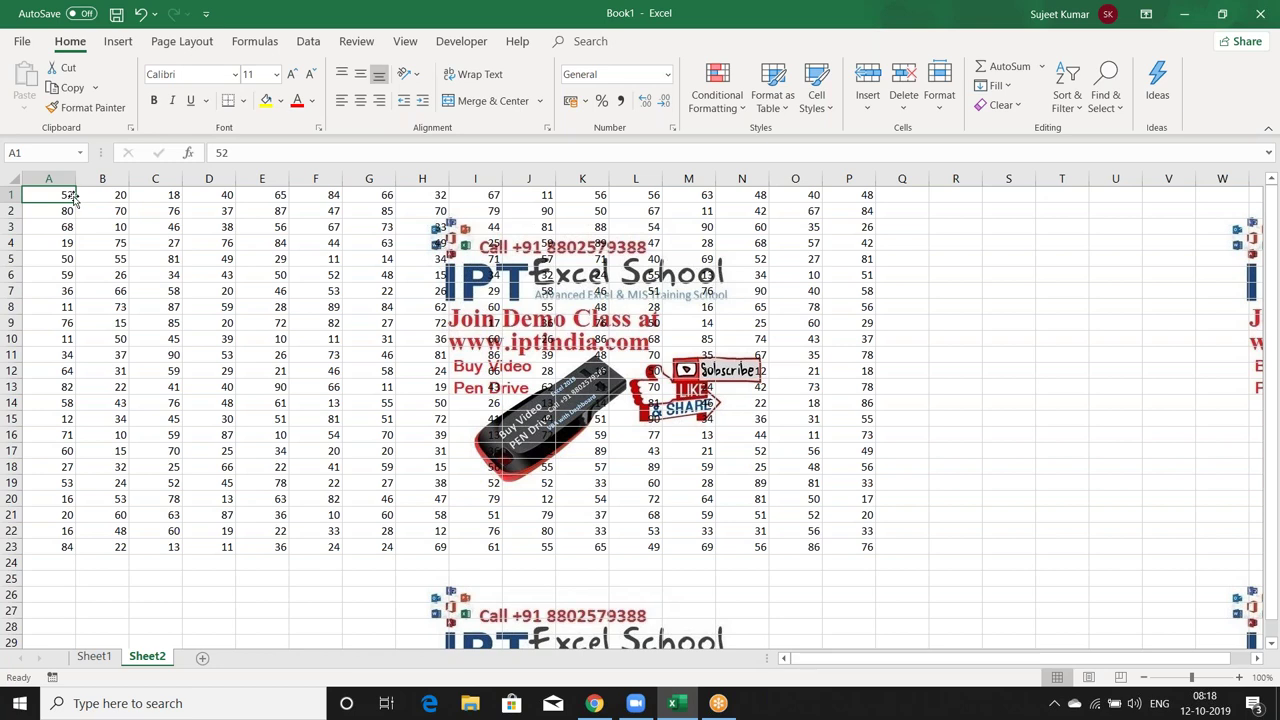
pyautogui.press('Right')
pyautogui.press('Right')
pyautogui.press('Right')
pyautogui.press('Left')
pyautogui.press('Left')
pyautogui.press('Left')
pyautogui.press('Down')
pyautogui.press('Up')
pyautogui.press('Down')
pyautogui.press('Right')
pyautogui.press('Up')
pyautogui.press('Left')
# Select A1:P23, drag out A1:F9, then extend from A1 to P23.
pyautogui.click(102, 274)
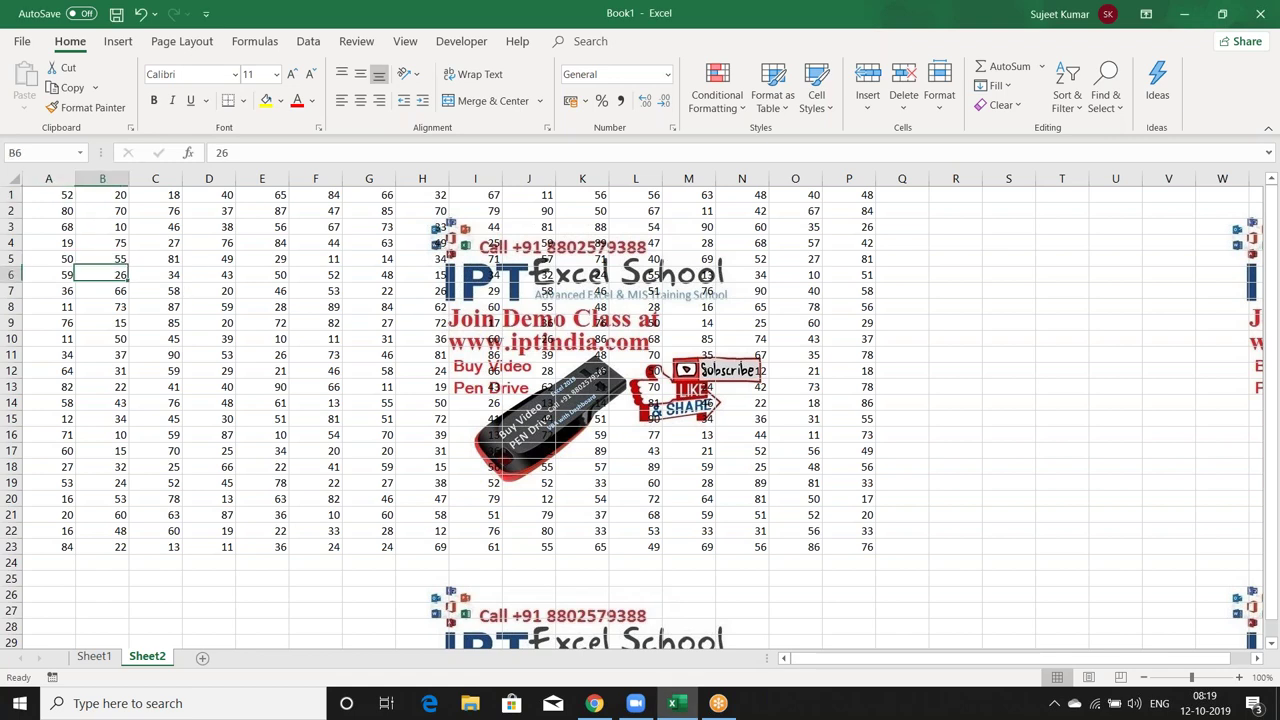
pyautogui.click(40, 196)
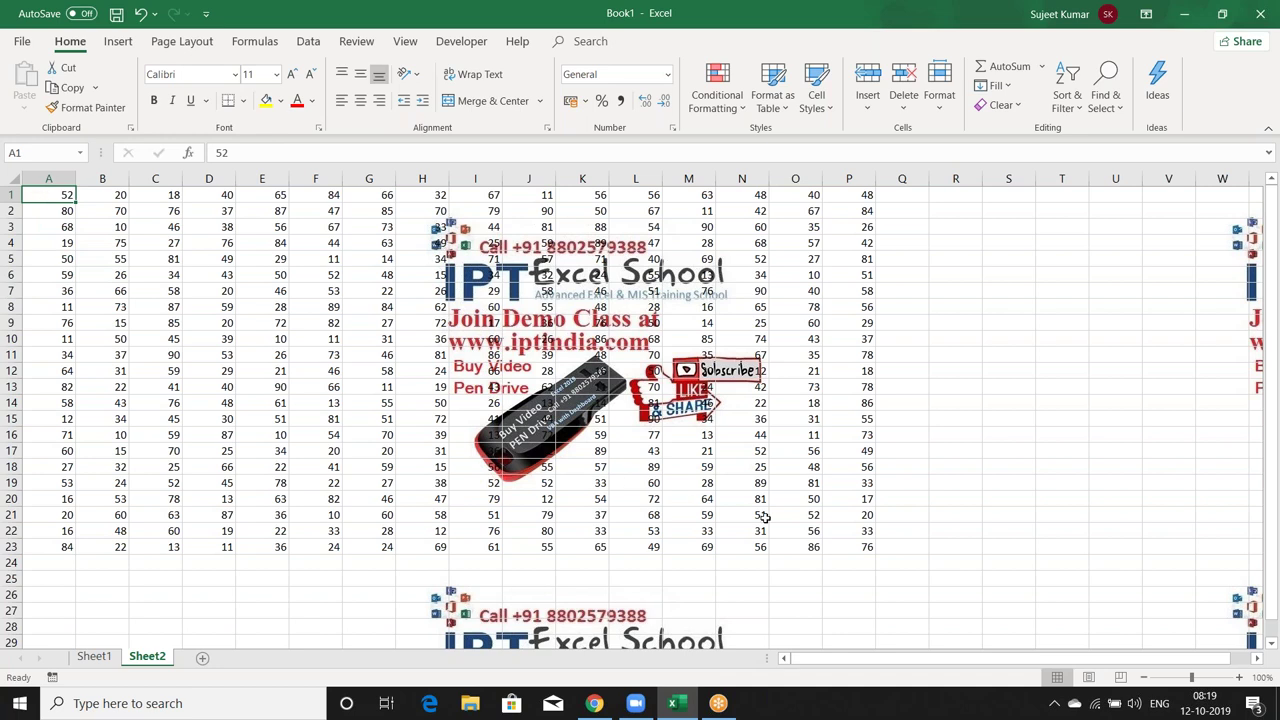
pyautogui.keyDown('shift'); pyautogui.click(862, 546); pyautogui.keyUp('shift')
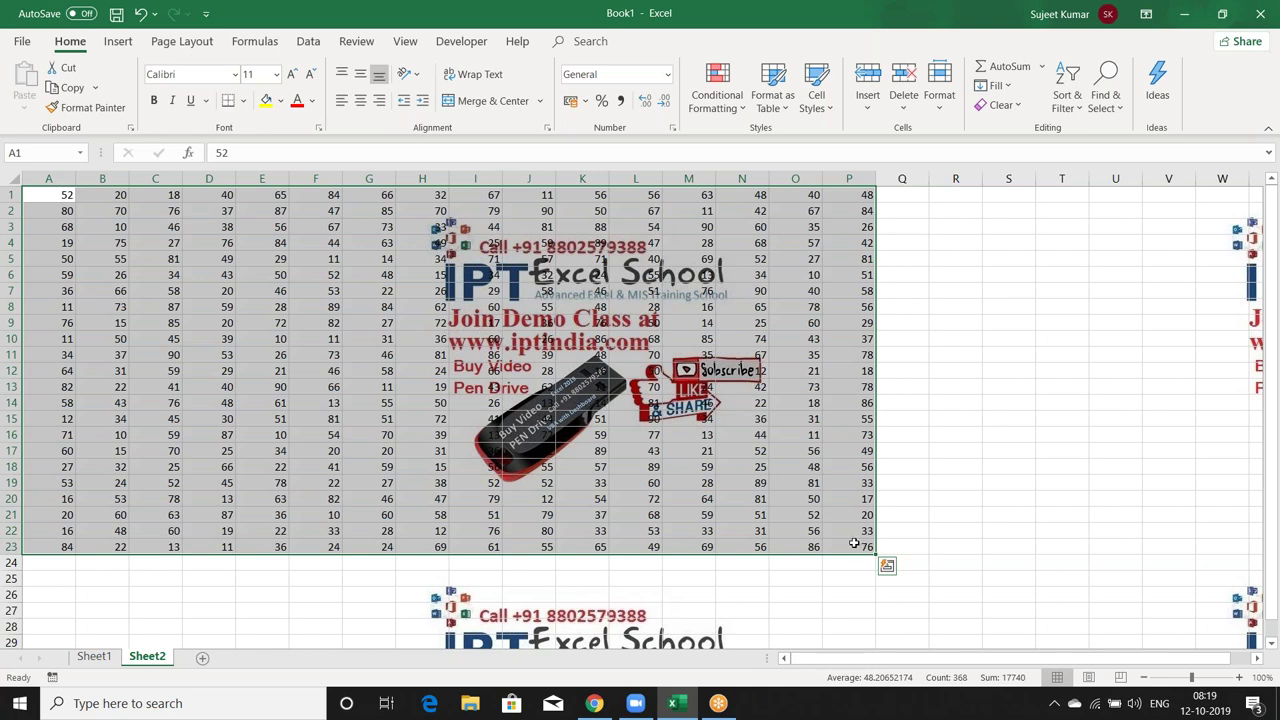
pyautogui.moveTo(350, 318); pyautogui.dragTo(70, 198)
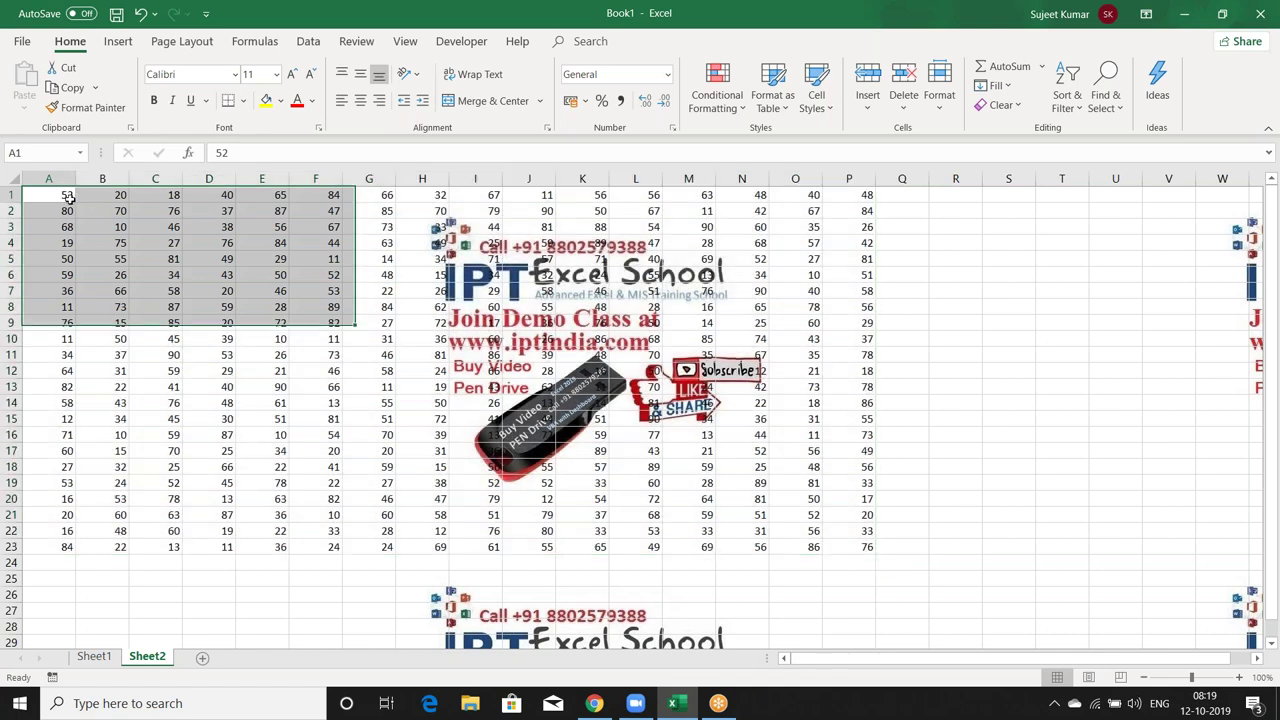
pyautogui.click(70, 198)
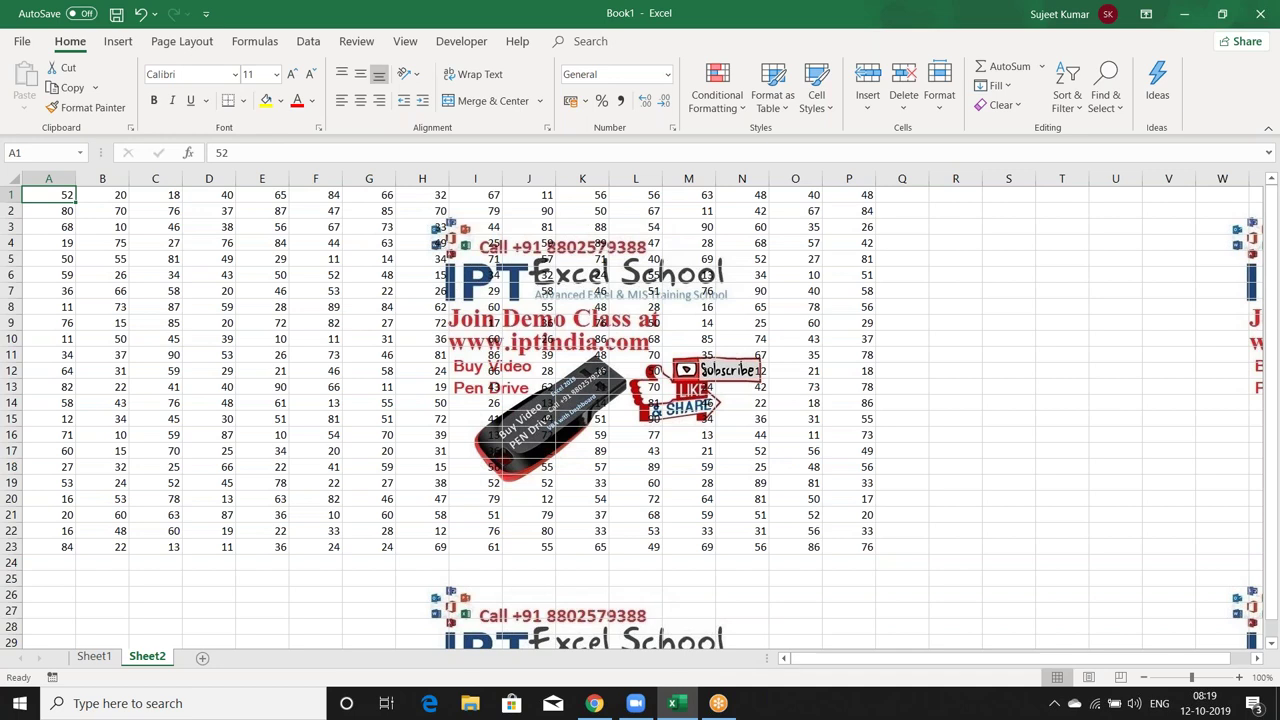
pyautogui.keyDown('shift'); pyautogui.click(856, 543); pyautogui.keyUp('shift')
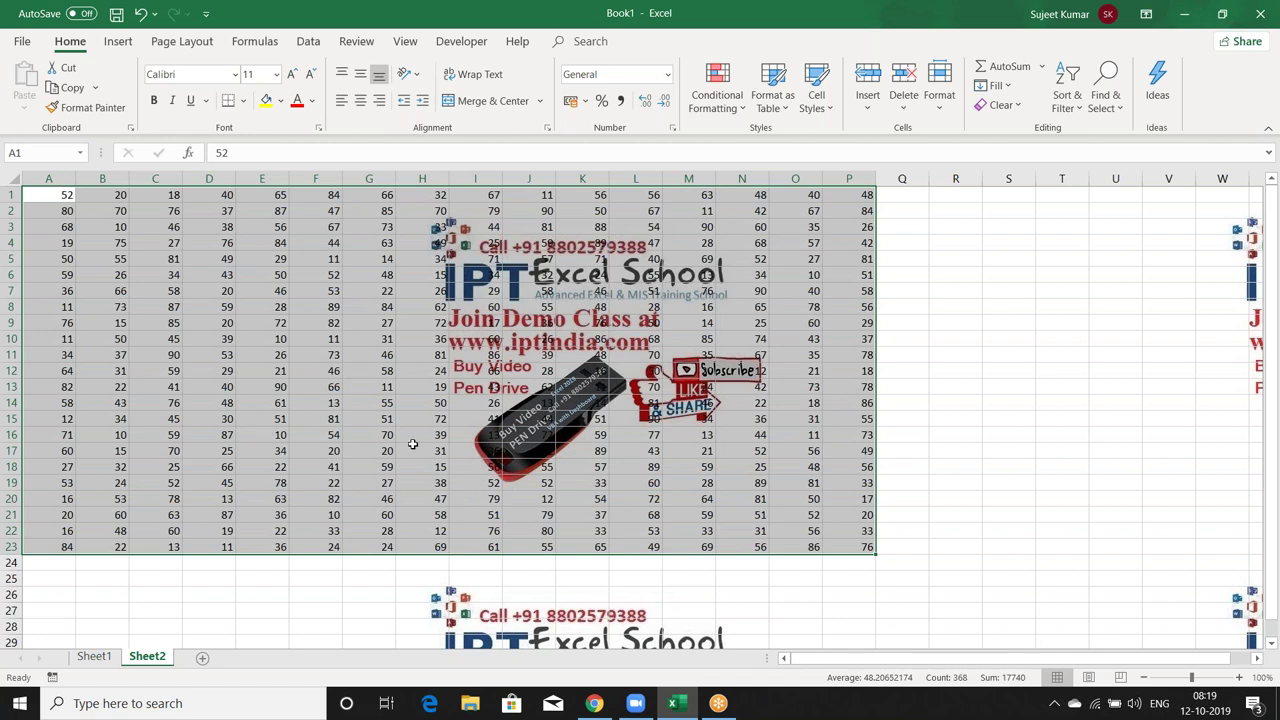
# Clear the selection, jump between N25, P23 and A1, and reselect A1:P23.
pyautogui.click(406, 437)
pyautogui.click(45, 194)
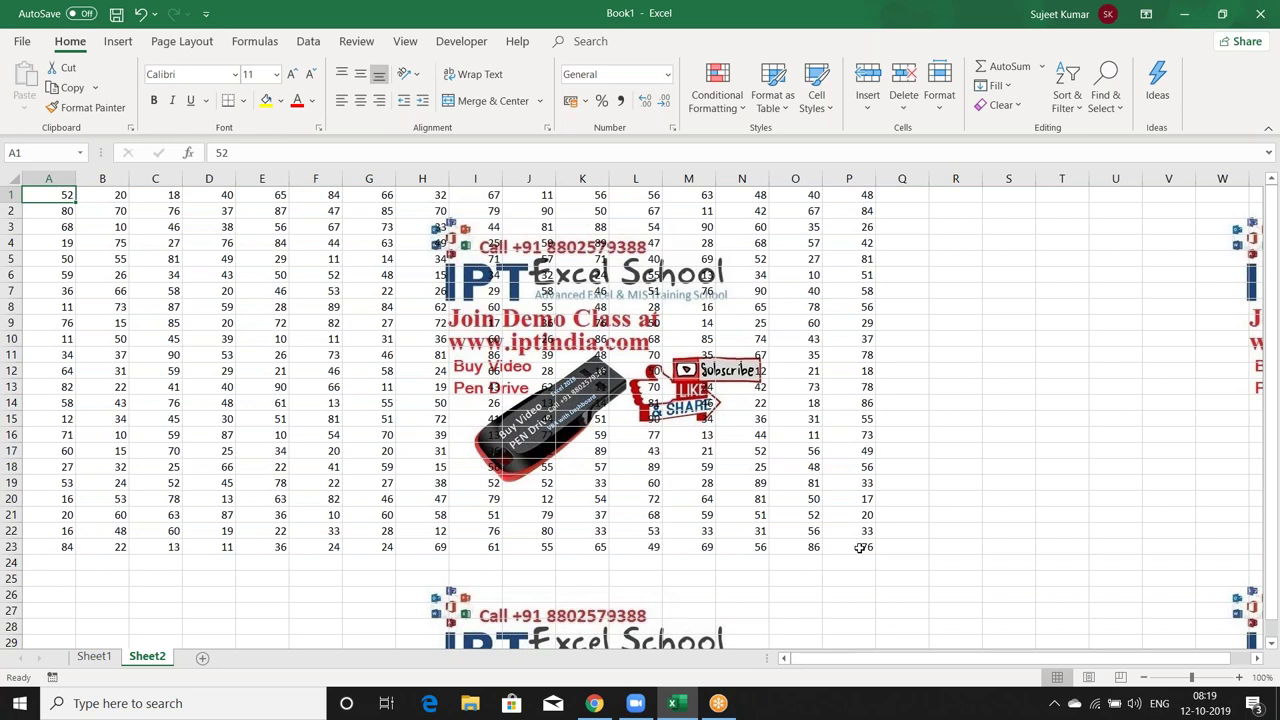
pyautogui.keyDown('shift'); pyautogui.click(860, 548); pyautogui.keyUp('shift')
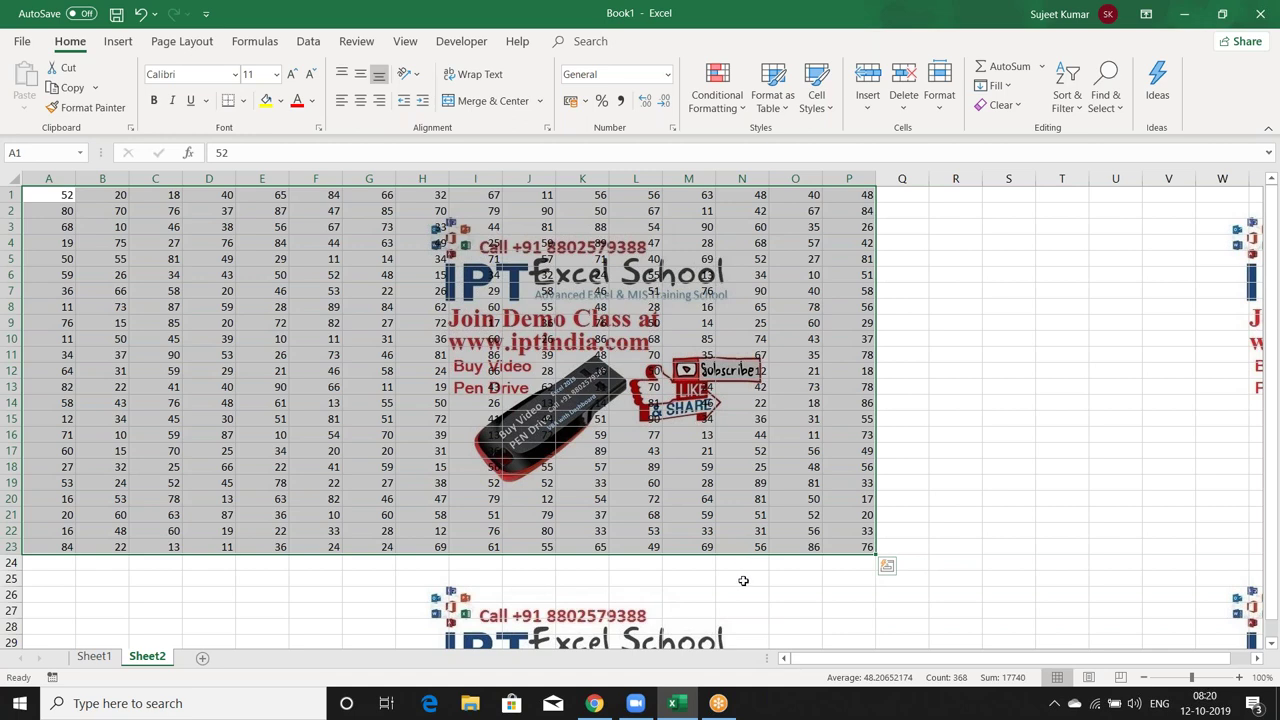
pyautogui.click(743, 580)
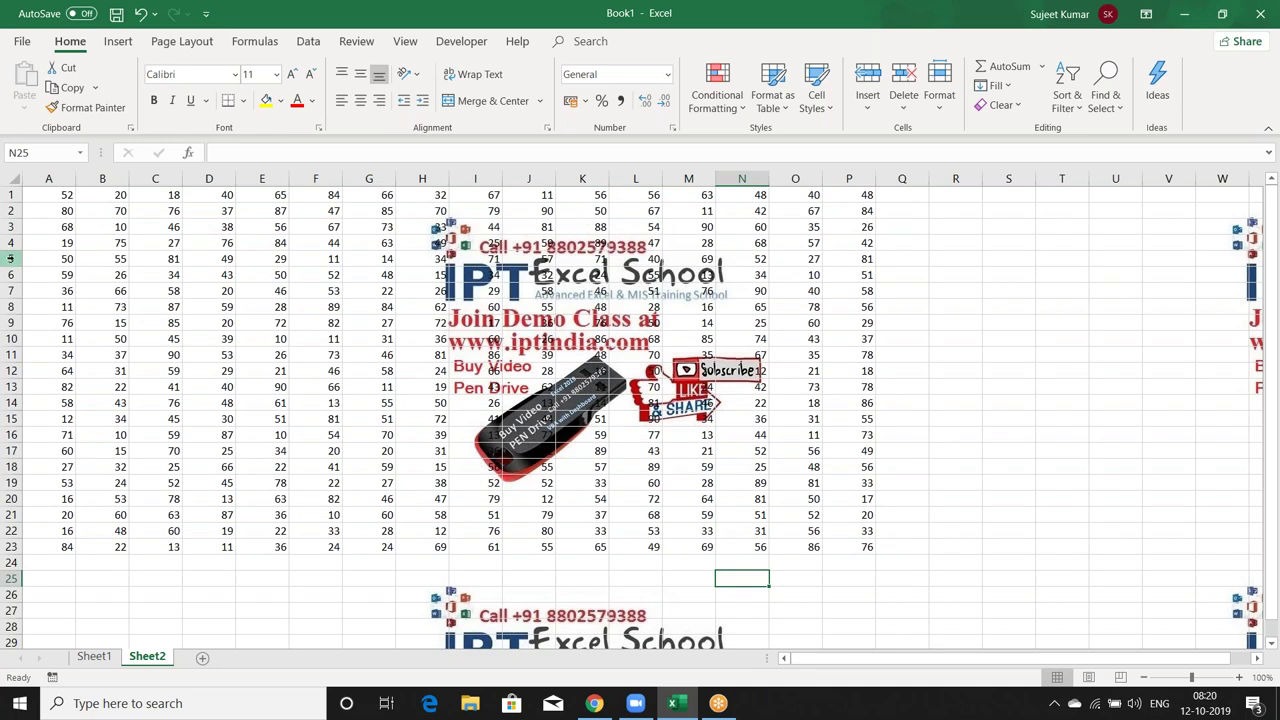
pyautogui.click(868, 547)
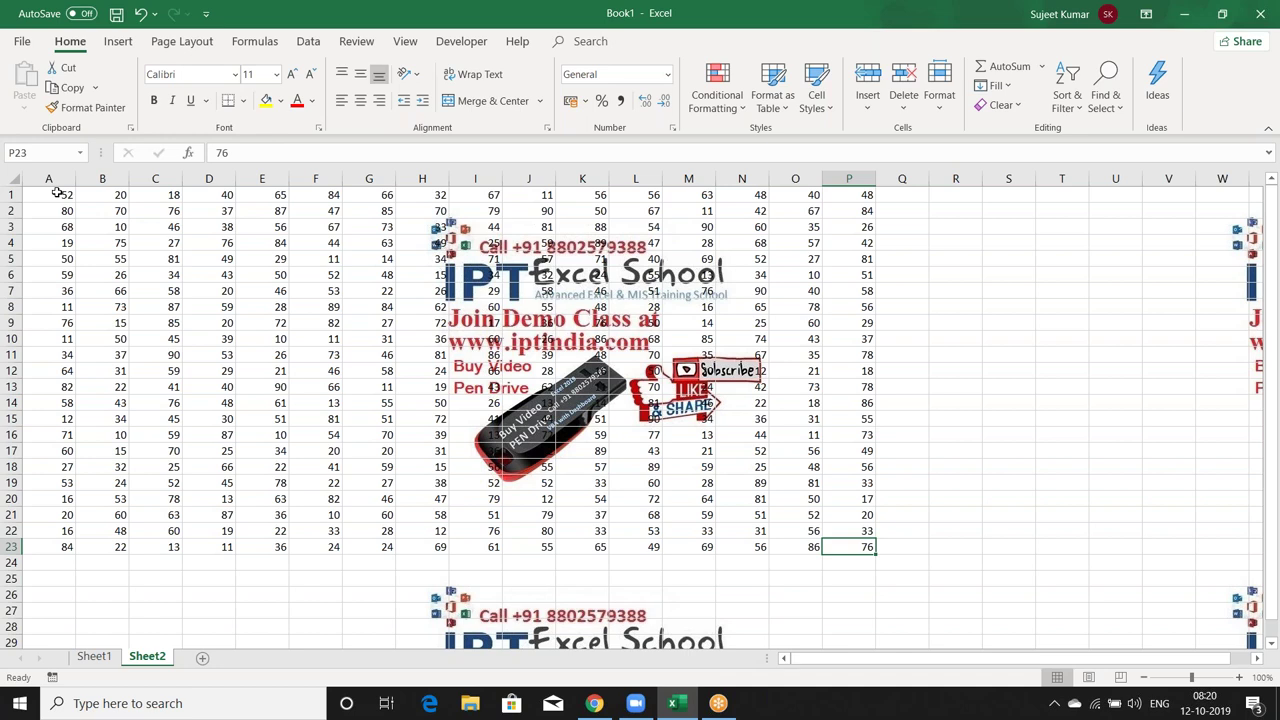
pyautogui.click(57, 194)
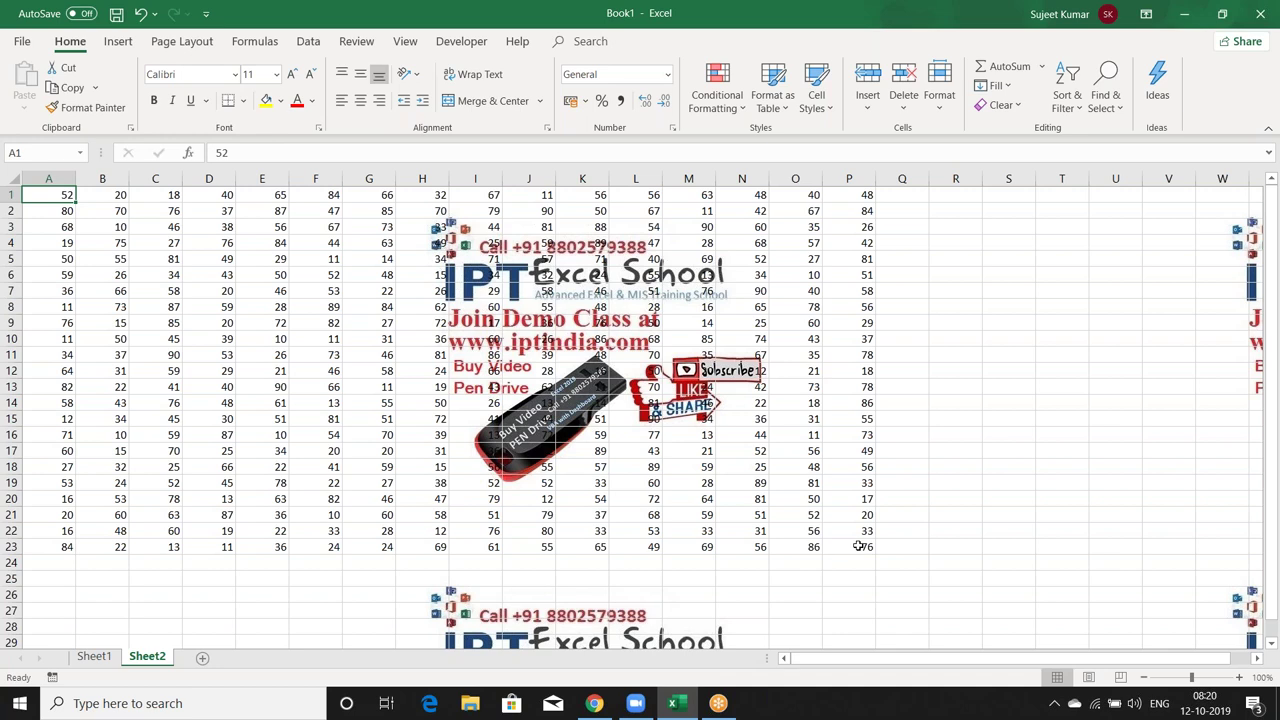
pyautogui.keyDown('shift'); pyautogui.click(858, 546); pyautogui.keyUp('shift')
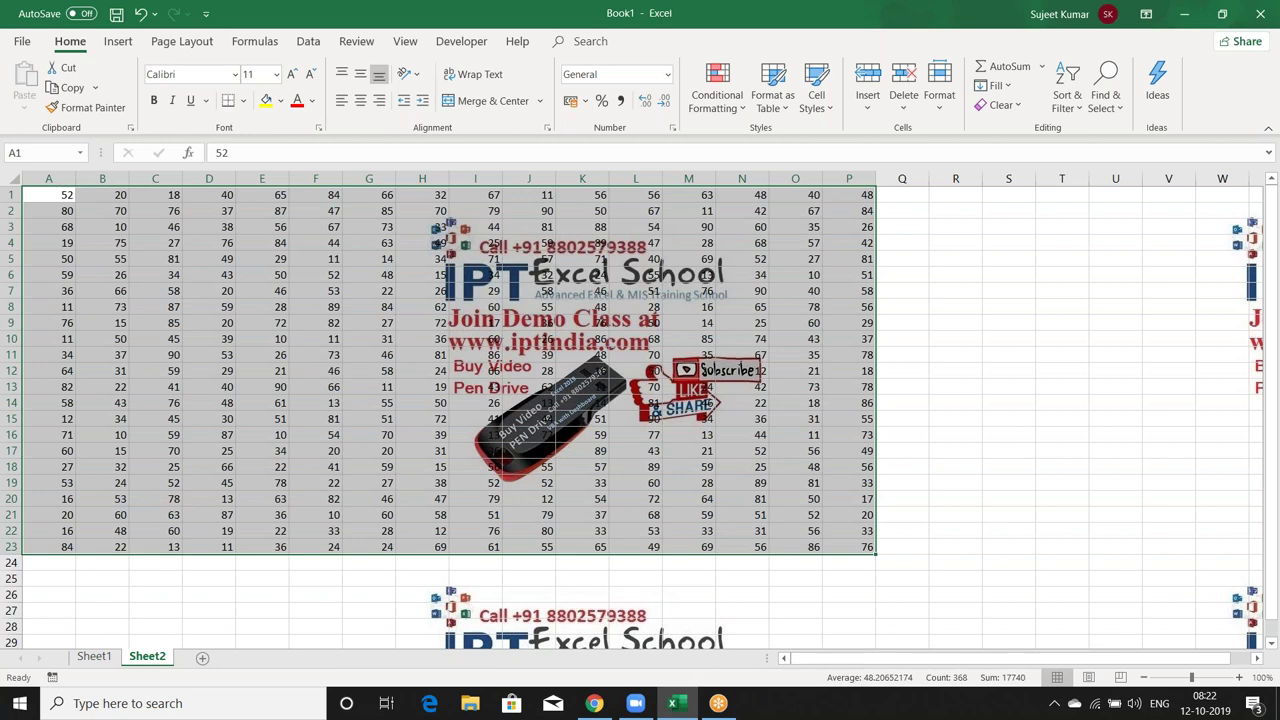
# Jump through column A's data from A1 with Ctrl+Down and Ctrl+Up.
pyautogui.click(165, 325)
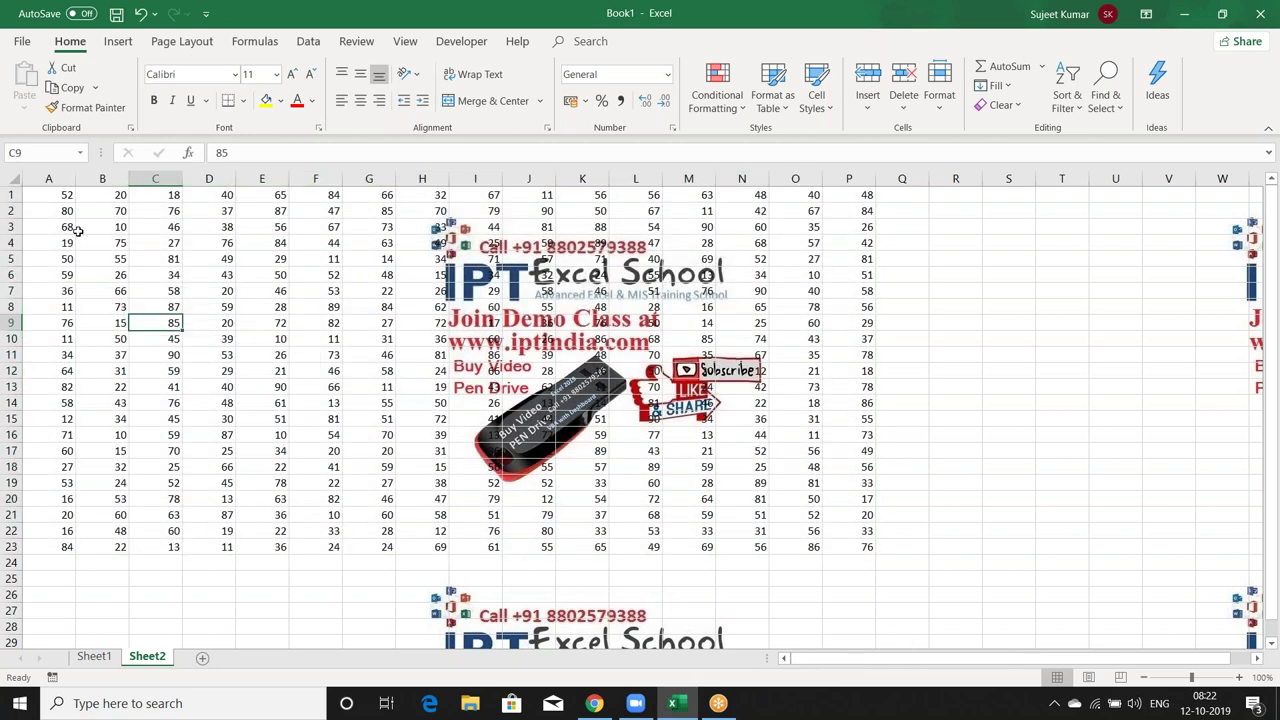
pyautogui.click(66, 196)
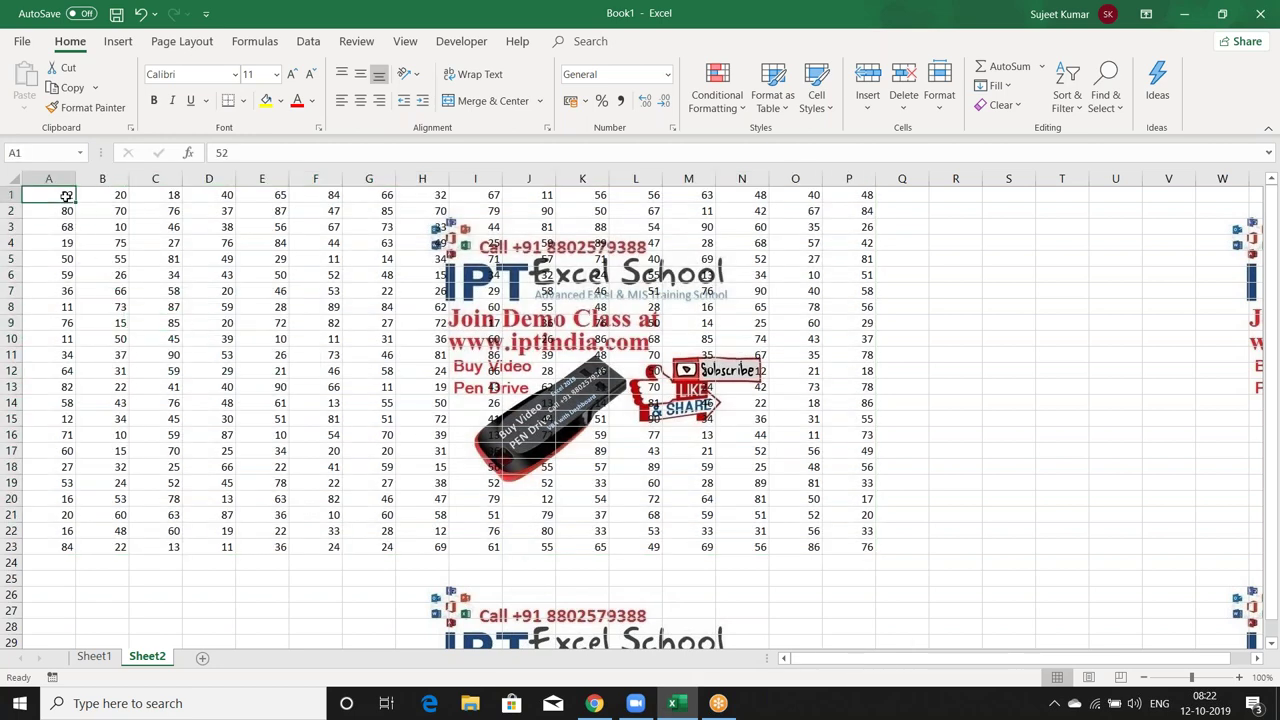
pyautogui.press('Right')
pyautogui.press('Left')
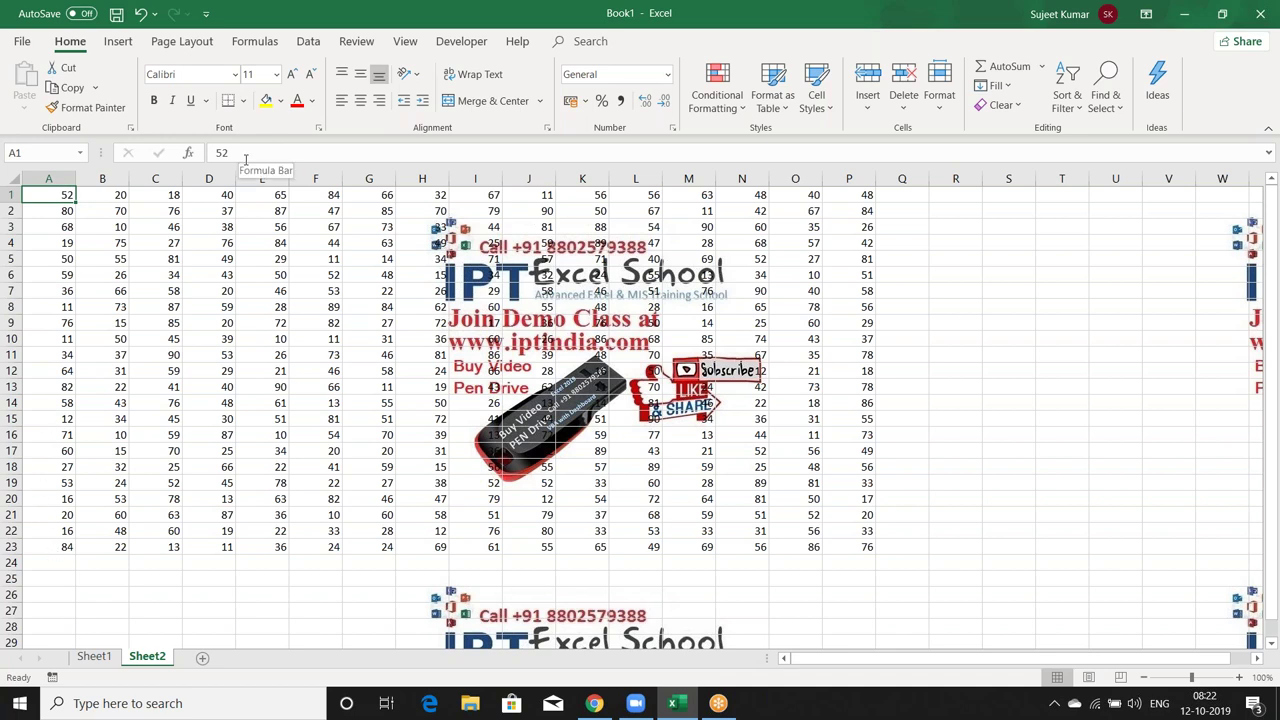
pyautogui.hotkey('ctrl', 'Down')
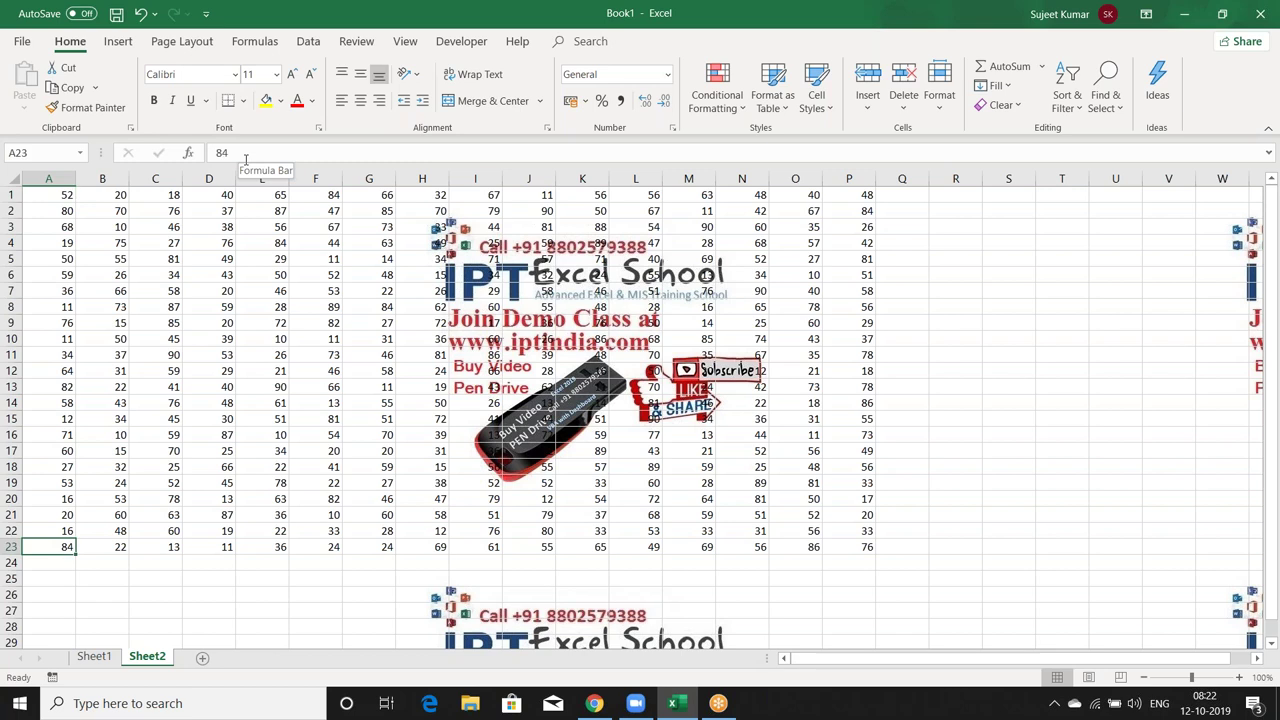
pyautogui.hotkey('ctrl', 'Up')
pyautogui.hotkey('ctrl', 'Down')
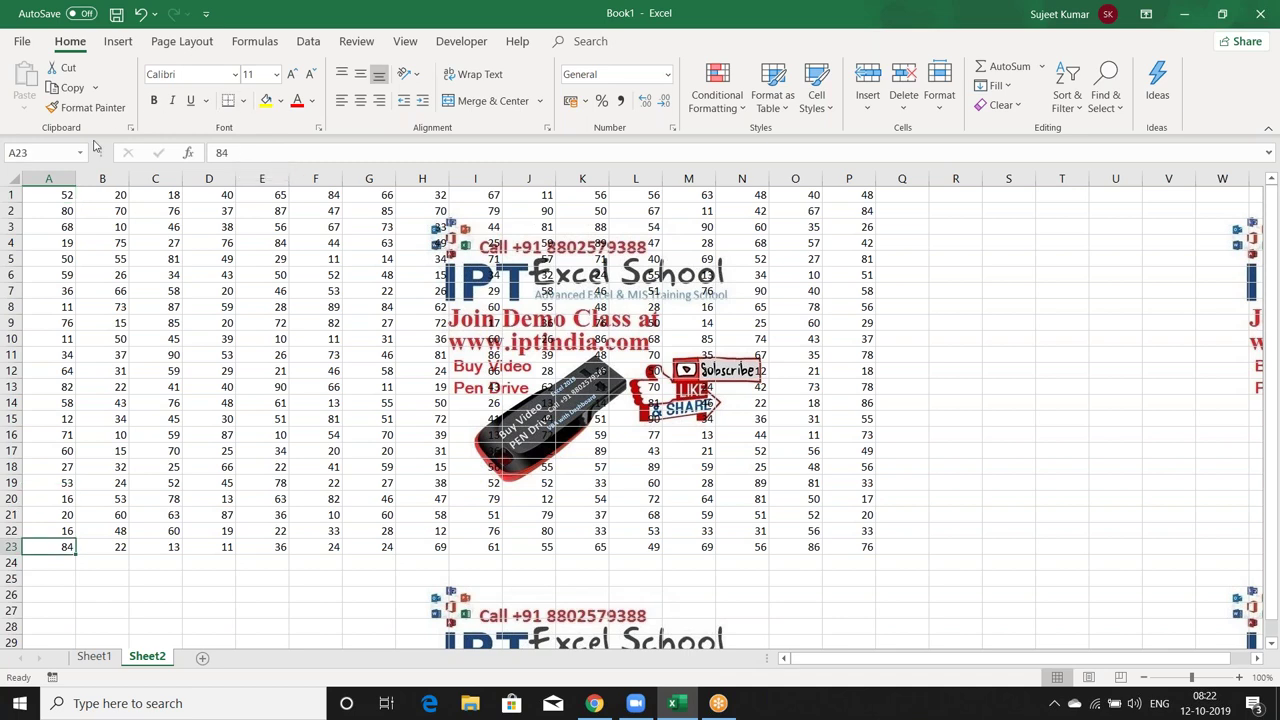
pyautogui.hotkey('ctrl', 'Up')
pyautogui.press('Down')
pyautogui.press('Down')
pyautogui.press('Down')
pyautogui.press('Up')
pyautogui.press('Up')
pyautogui.press('Up')
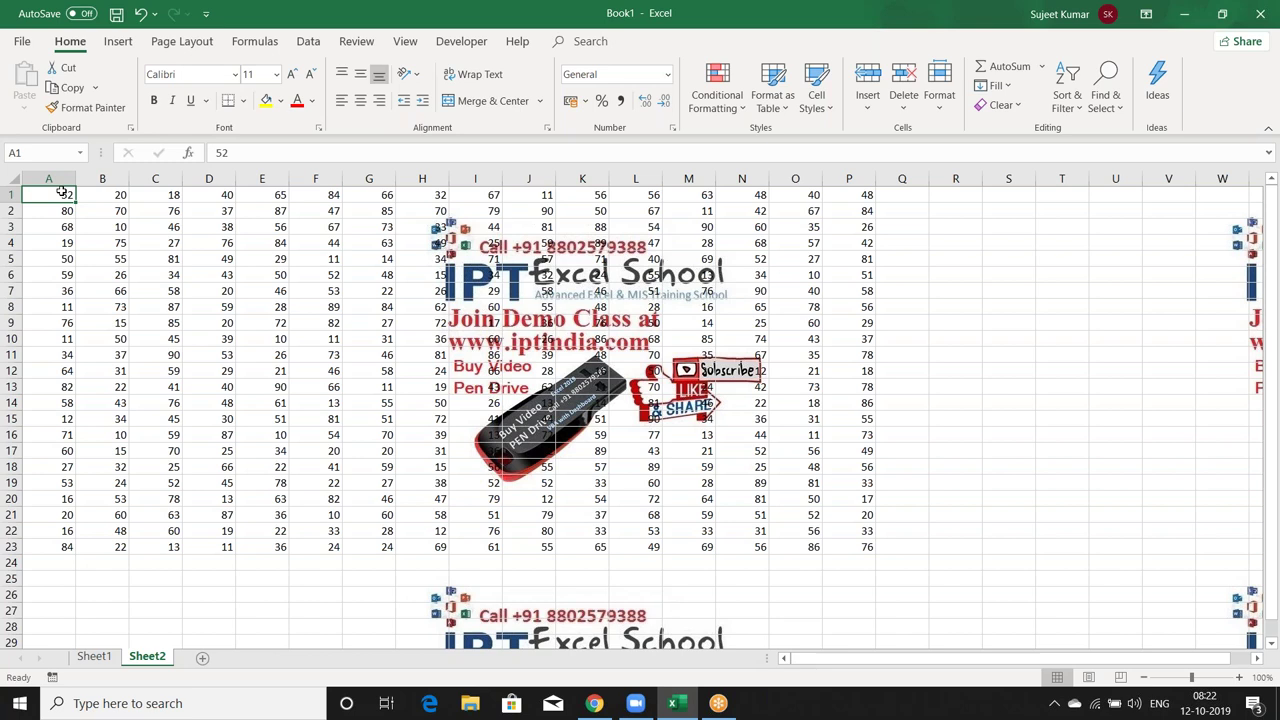
pyautogui.hotkey('ctrl', 'Down')
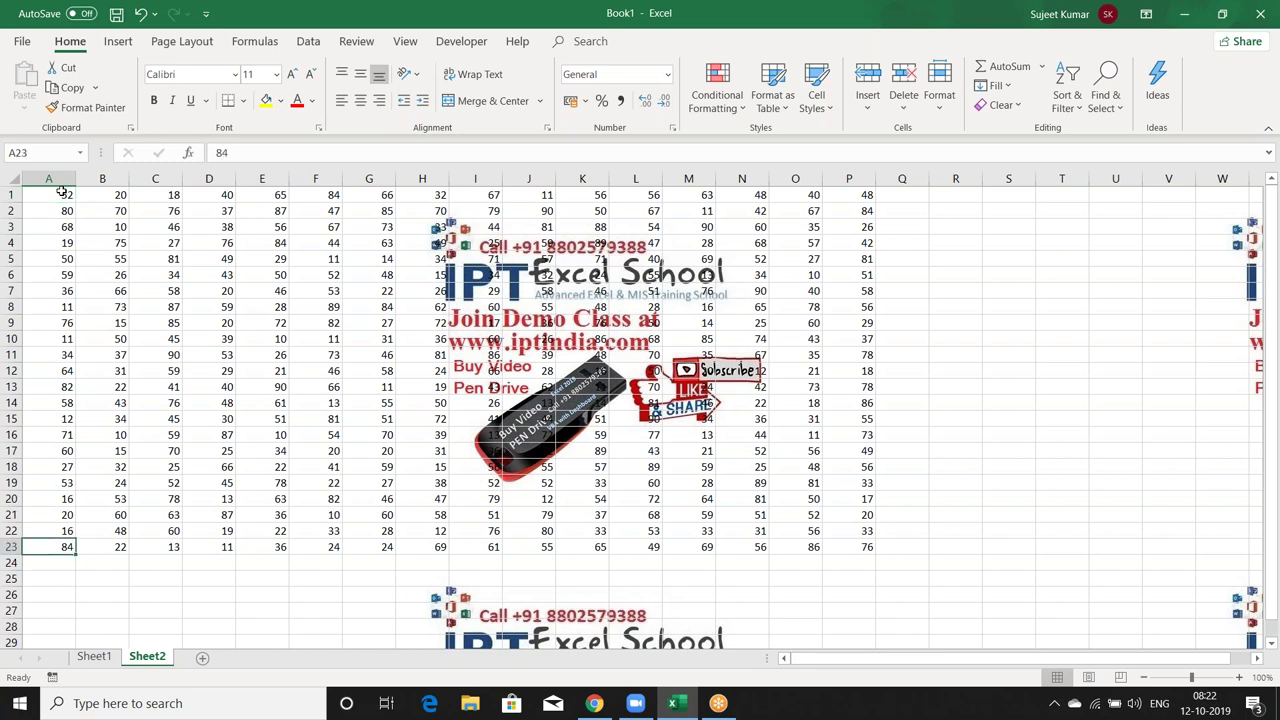
# Delete the value 82 from cell A13, leaving a gap in column A.
pyautogui.press('Up')
pyautogui.press('Up')
pyautogui.press('Up')
pyautogui.press('Up')
pyautogui.press('Up')
pyautogui.press('Up')
pyautogui.press('Up')
pyautogui.press('Up')
pyautogui.press('Delete')
pyautogui.hotkey('ctrl', 'Up')
pyautogui.hotkey('ctrl', 'Up')
pyautogui.press('Down')
pyautogui.press('Down')
pyautogui.press('Down')
# Type 54 into the empty cell A13, then return to A1.
pyautogui.hotkey('ctrl', 'Down')
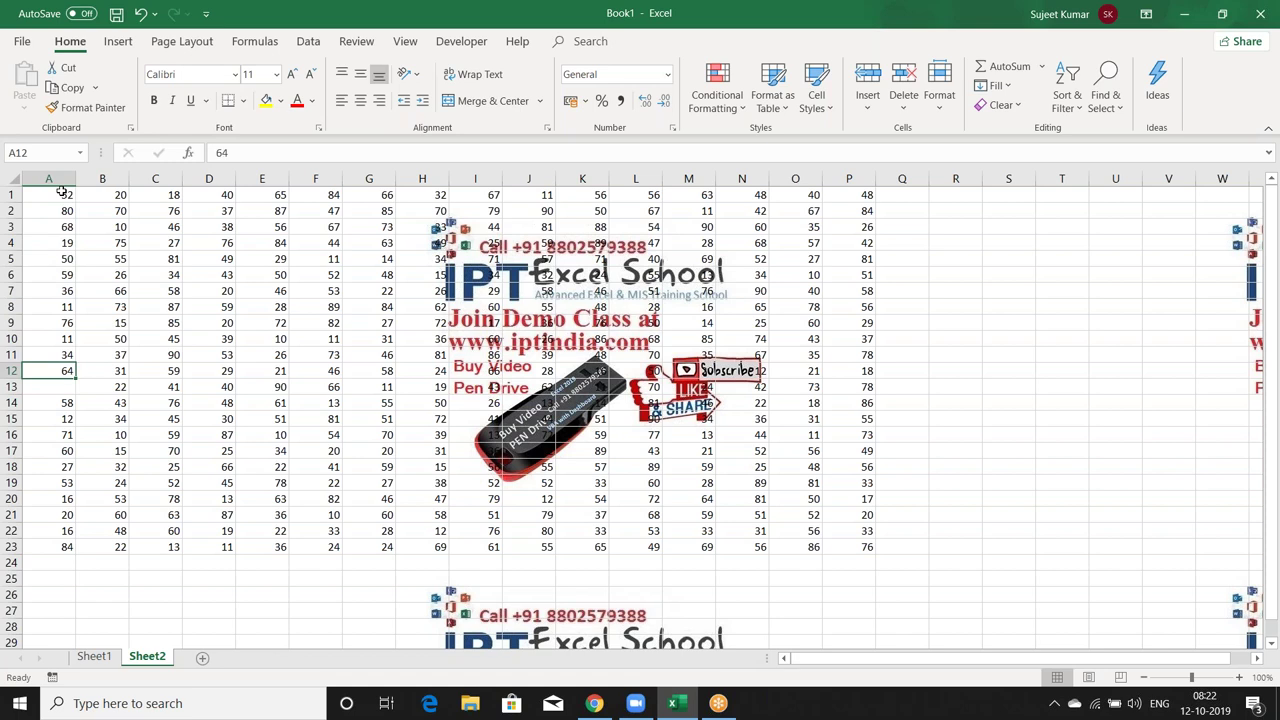
pyautogui.press('Down')
pyautogui.write('5')
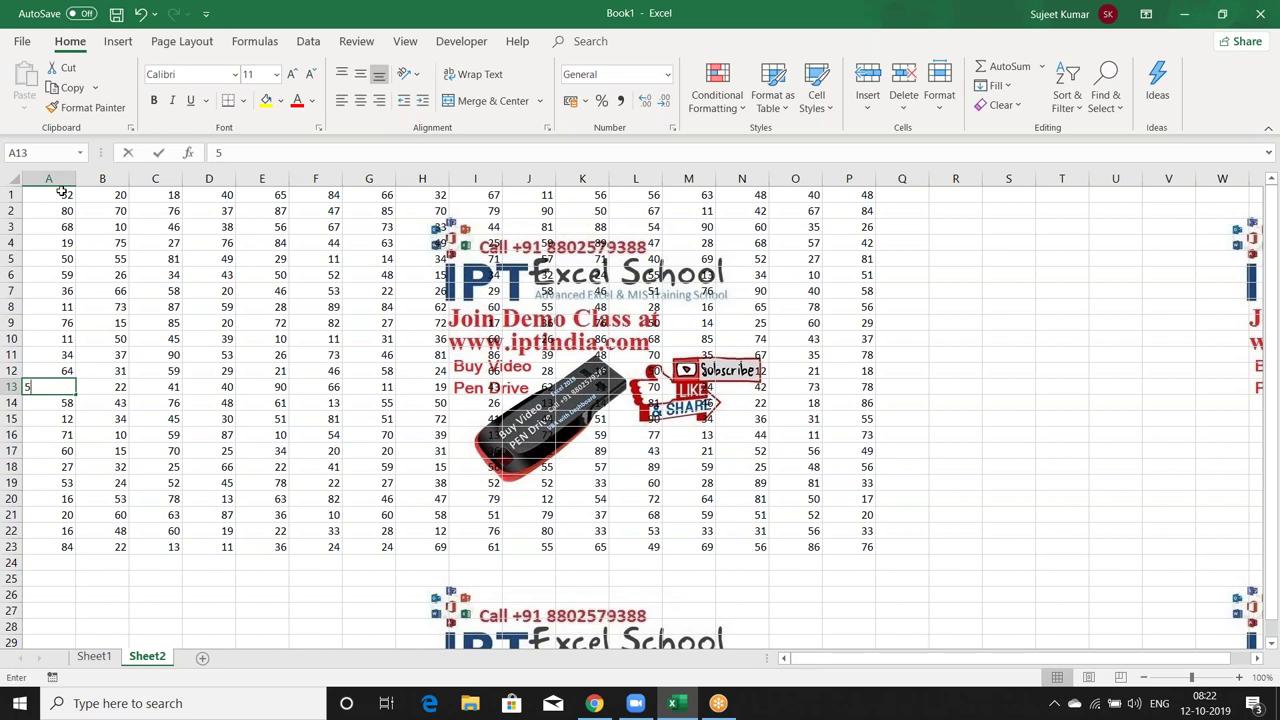
pyautogui.write('4')
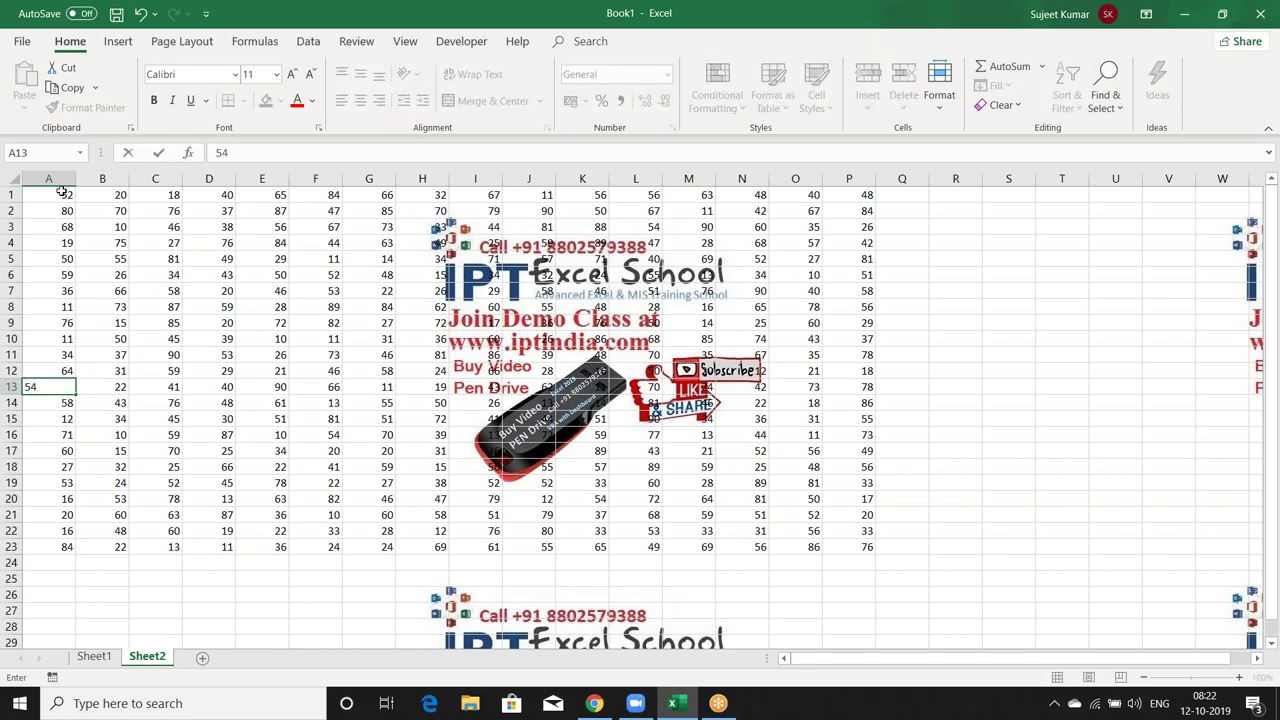
pyautogui.press('Return')
pyautogui.press('Down')
pyautogui.press('Down')
pyautogui.press('Down')
pyautogui.press('Down')
pyautogui.press('Down')
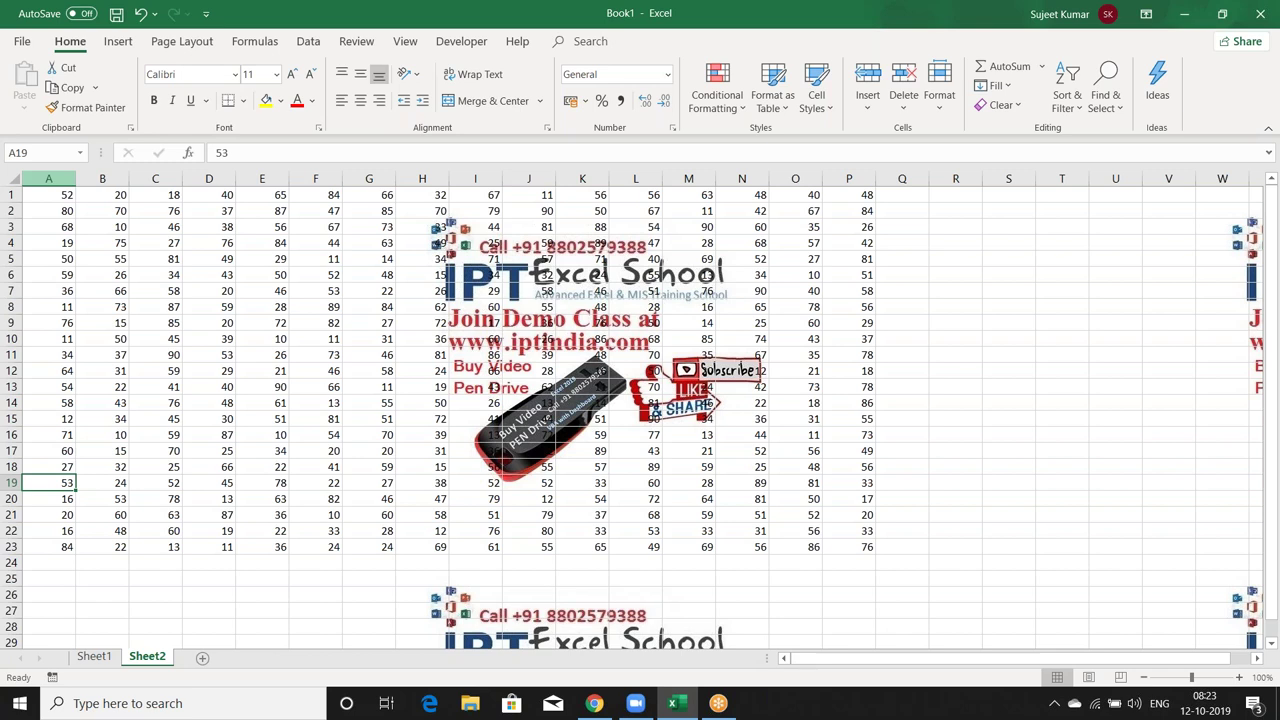
pyautogui.click(48, 194)
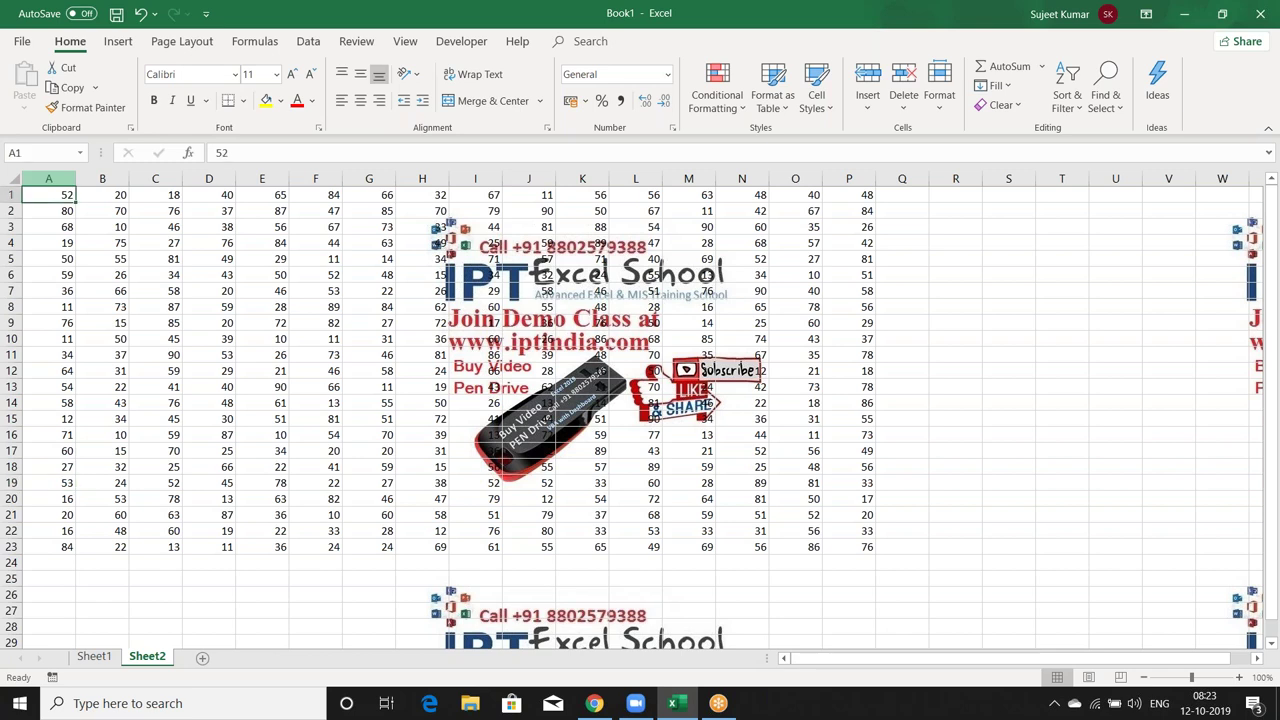
# Jump between the table's corners P1, P23, A1 and A23 with Ctrl+arrow keys.
pyautogui.hotkey('ctrl', 'Right')
pyautogui.hotkey('ctrl', 'Down')
pyautogui.hotkey('ctrl', 'Home')
pyautogui.hotkey('ctrl', 'End')
pyautogui.hotkey('ctrl', 'Left')
pyautogui.hotkey('ctrl', 'Up')
# Select A1:P23 with Ctrl+Shift+arrows and Ctrl+A, then select the whole worksheet.
pyautogui.hotkey('ctrl', 'shift', 'Right')
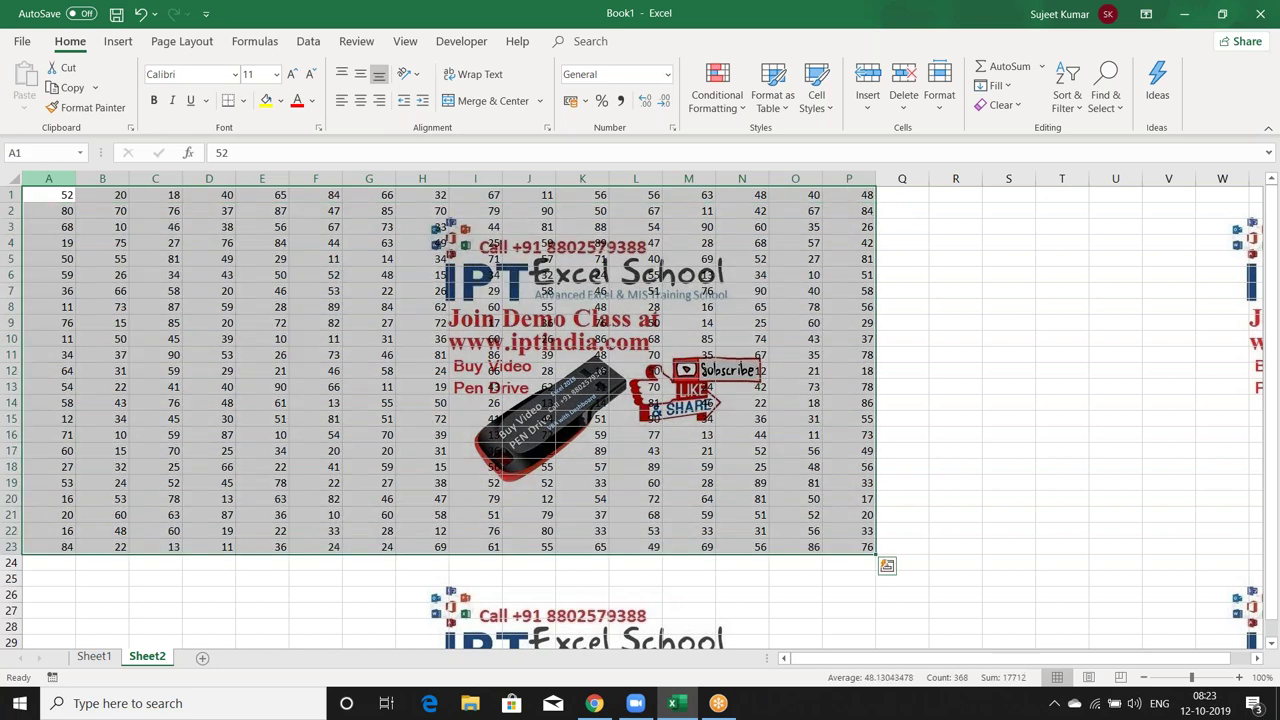
pyautogui.hotkey('ctrl', 'shift', 'Down')
pyautogui.hotkey('ctrl', 'Home')
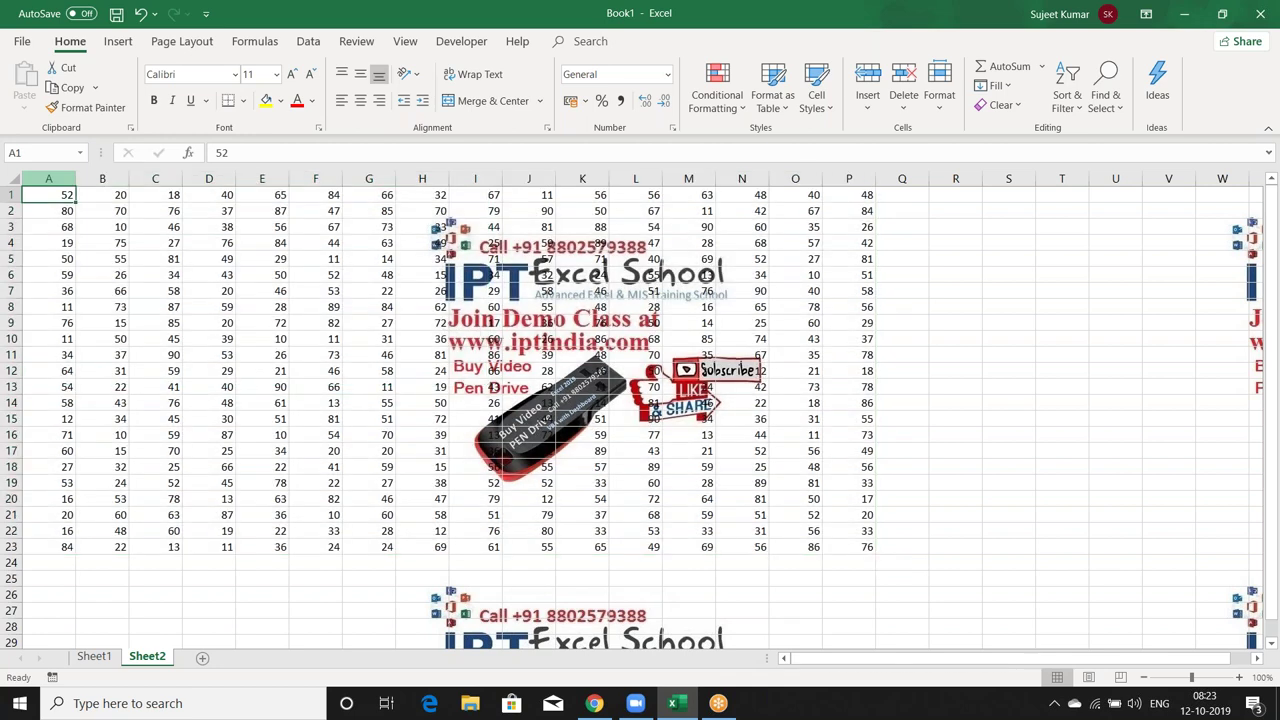
pyautogui.hotkey('ctrl', 'a')
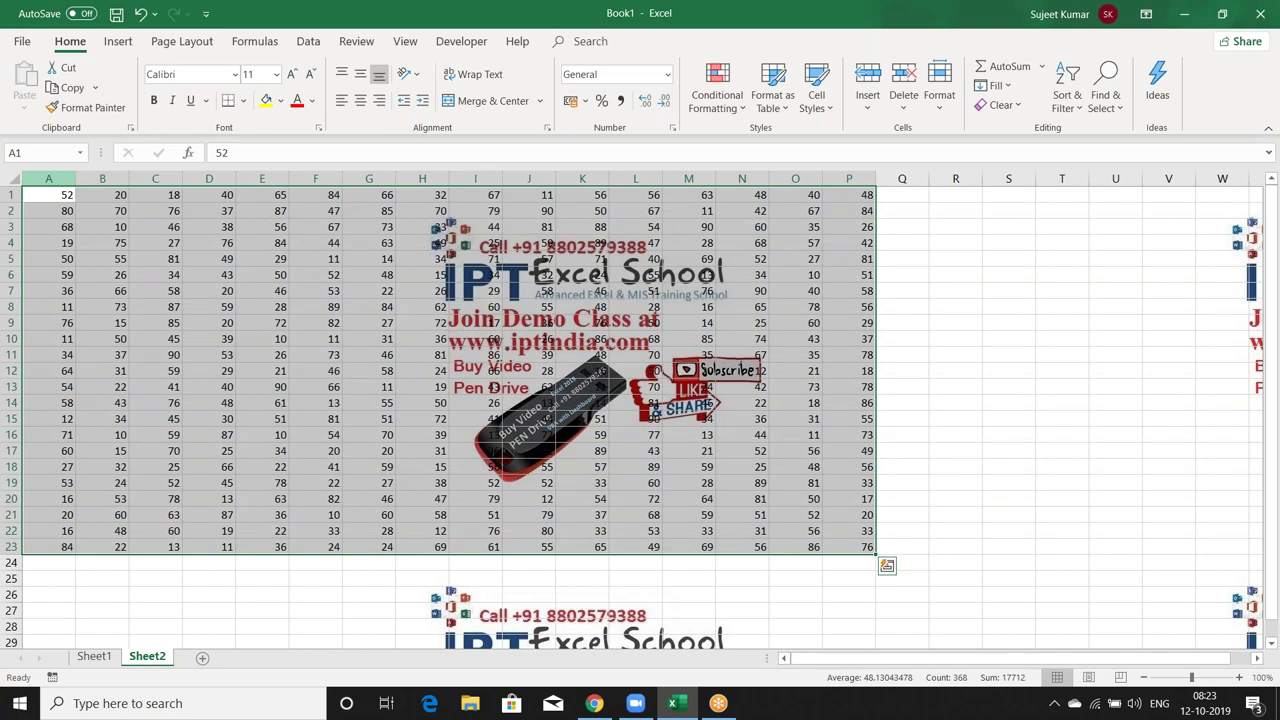
pyautogui.hotkey('ctrl', 'Home')
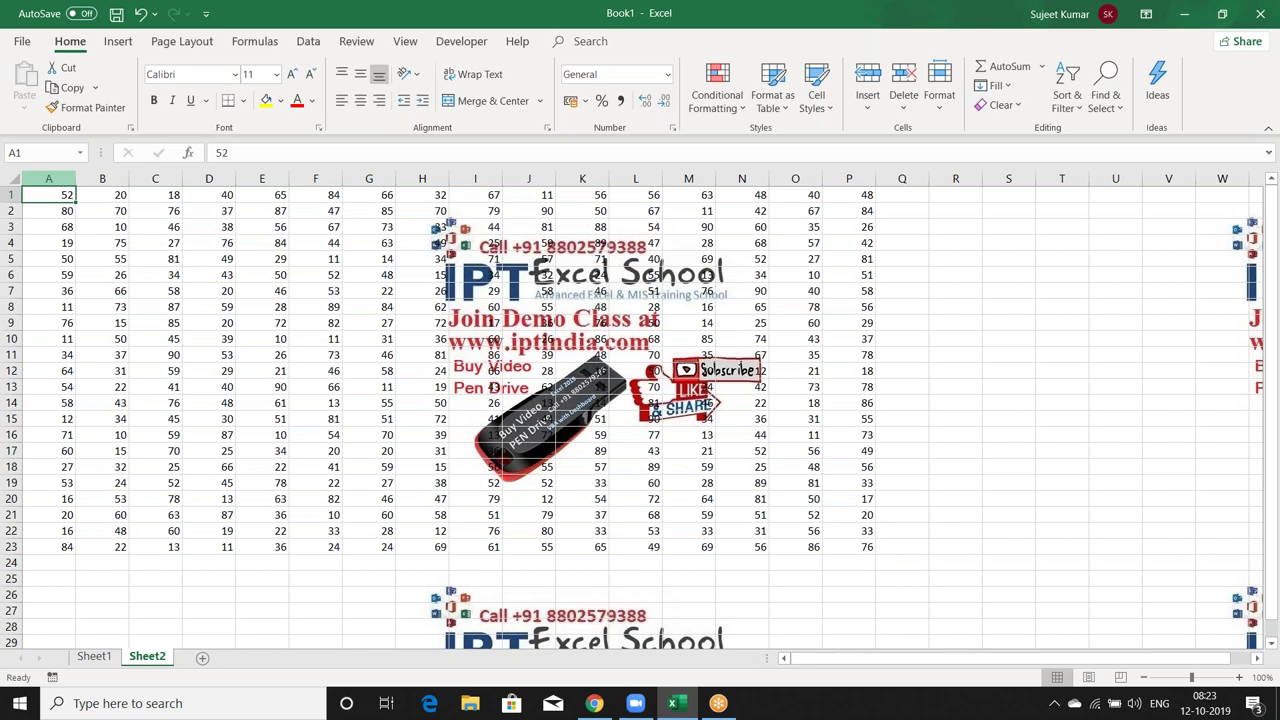
pyautogui.hotkey('ctrl', 'a')
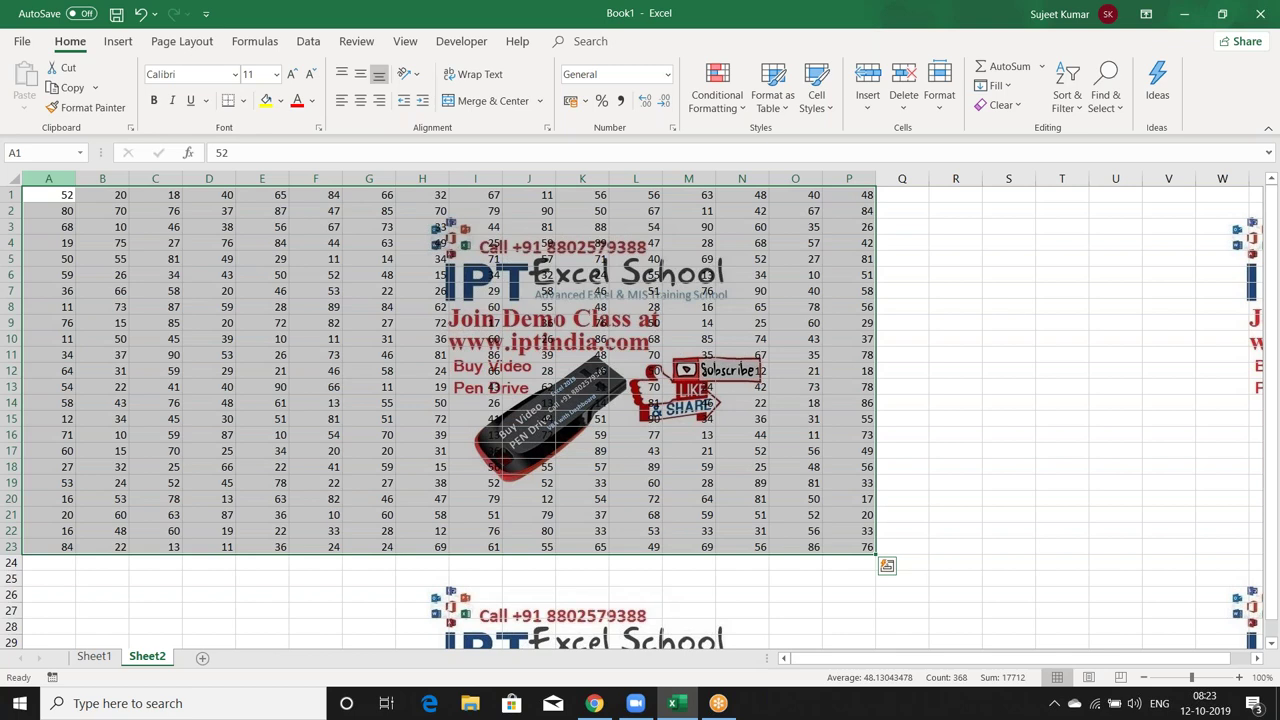
pyautogui.hotkey('ctrl', 'a')
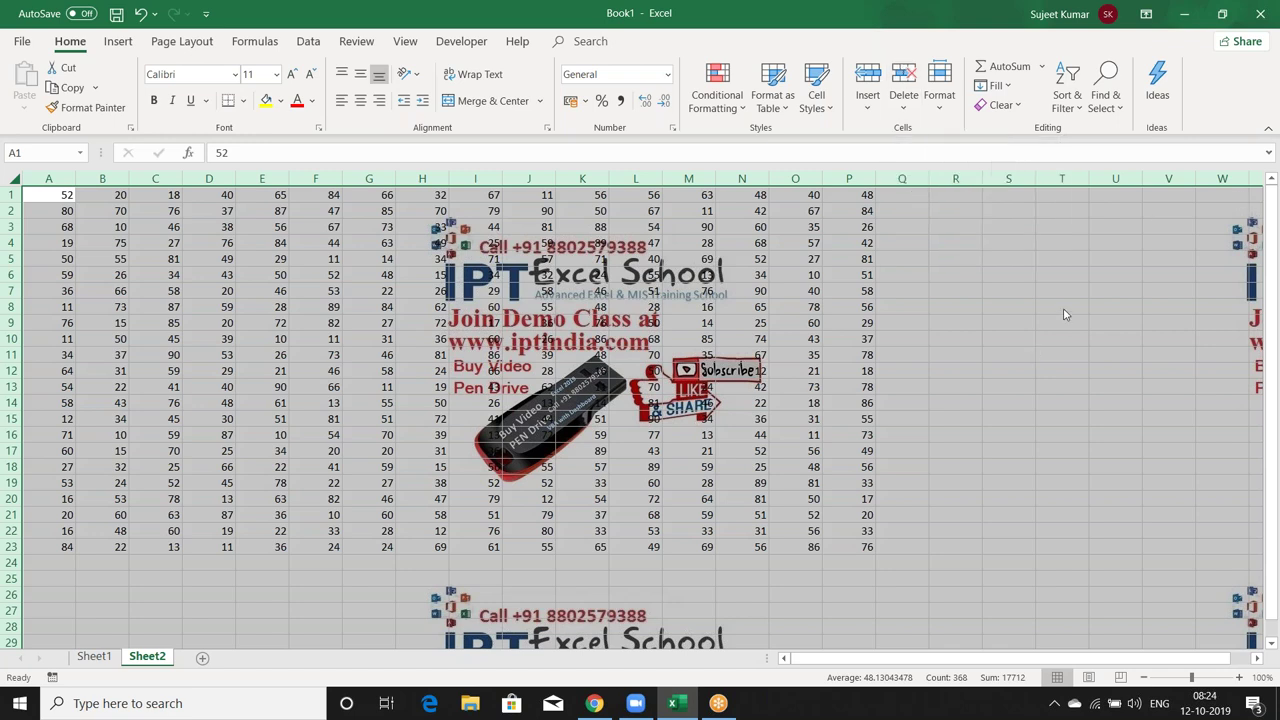
pyautogui.click(242, 291)
pyautogui.click(65, 196)
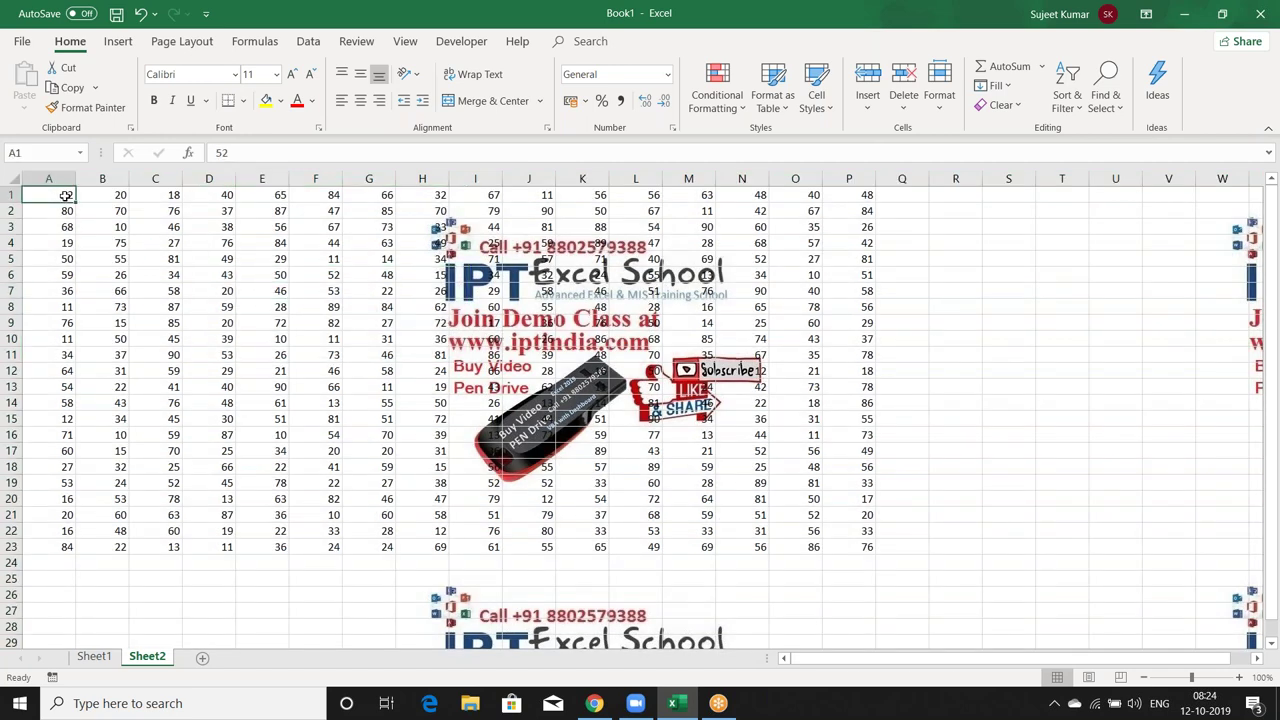
pyautogui.hotkey('ctrl', 'a')
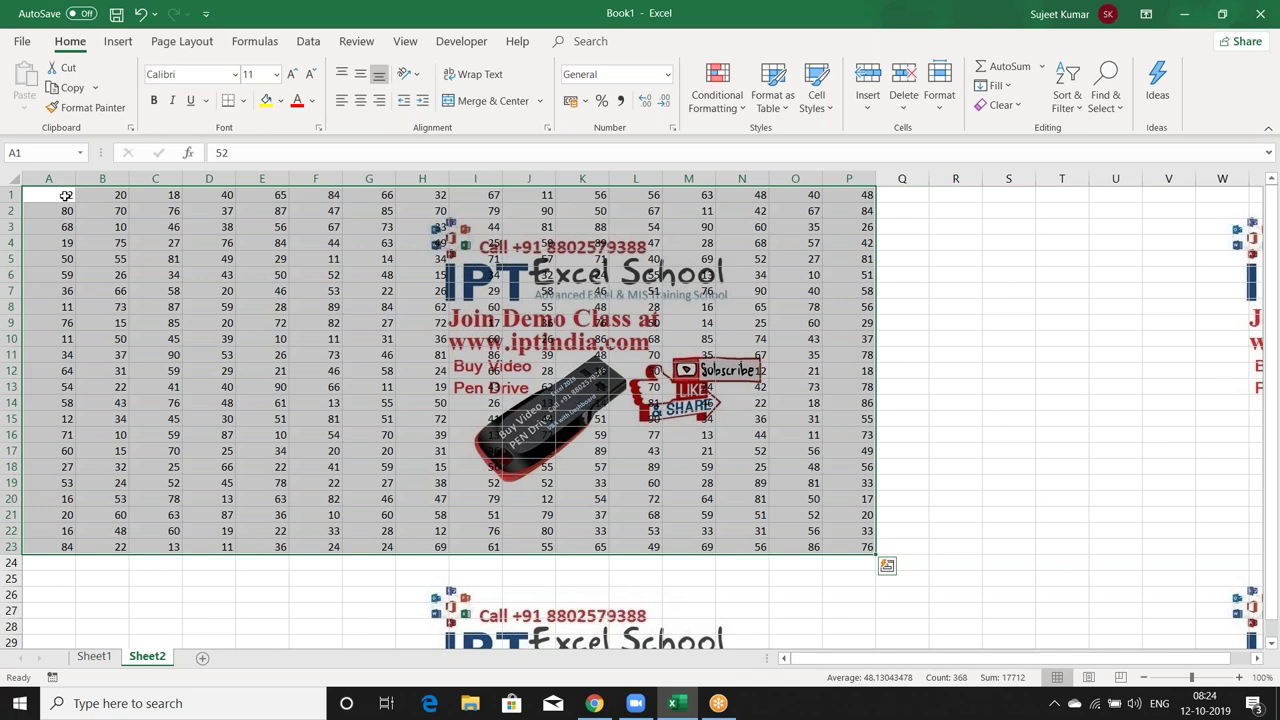
pyautogui.hotkey('ctrl', 'a')
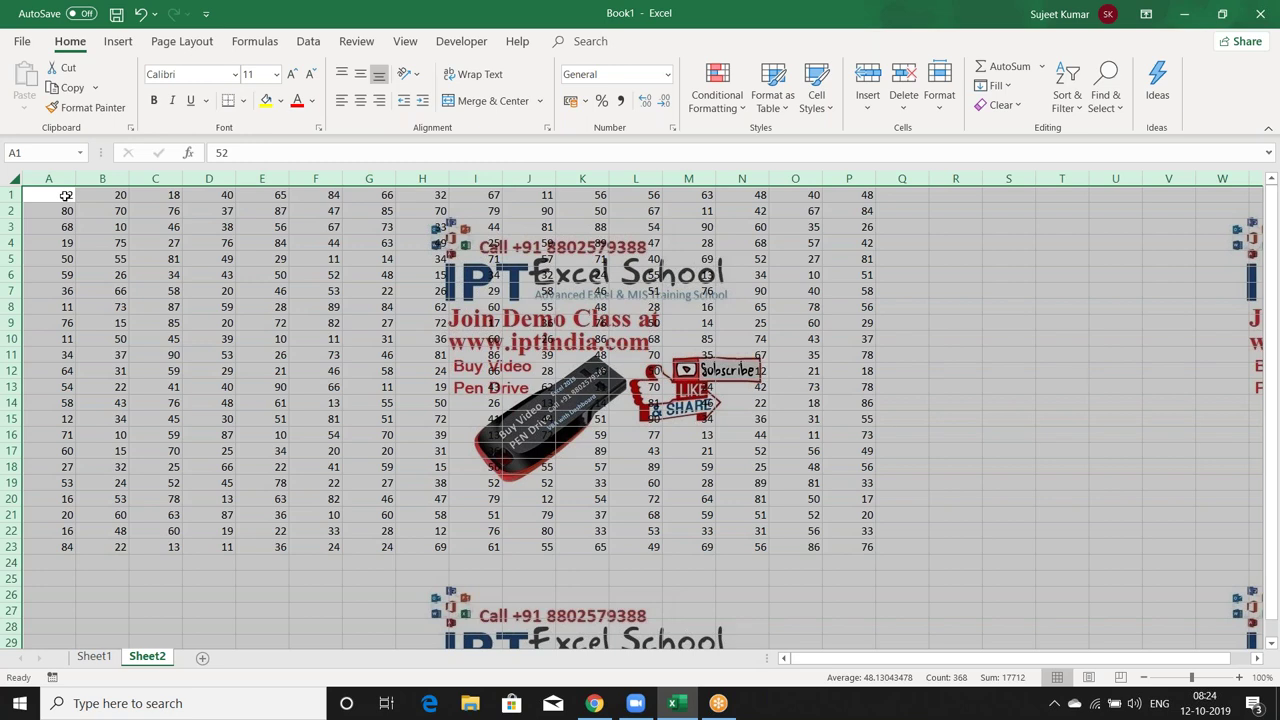
pyautogui.click(65, 196)
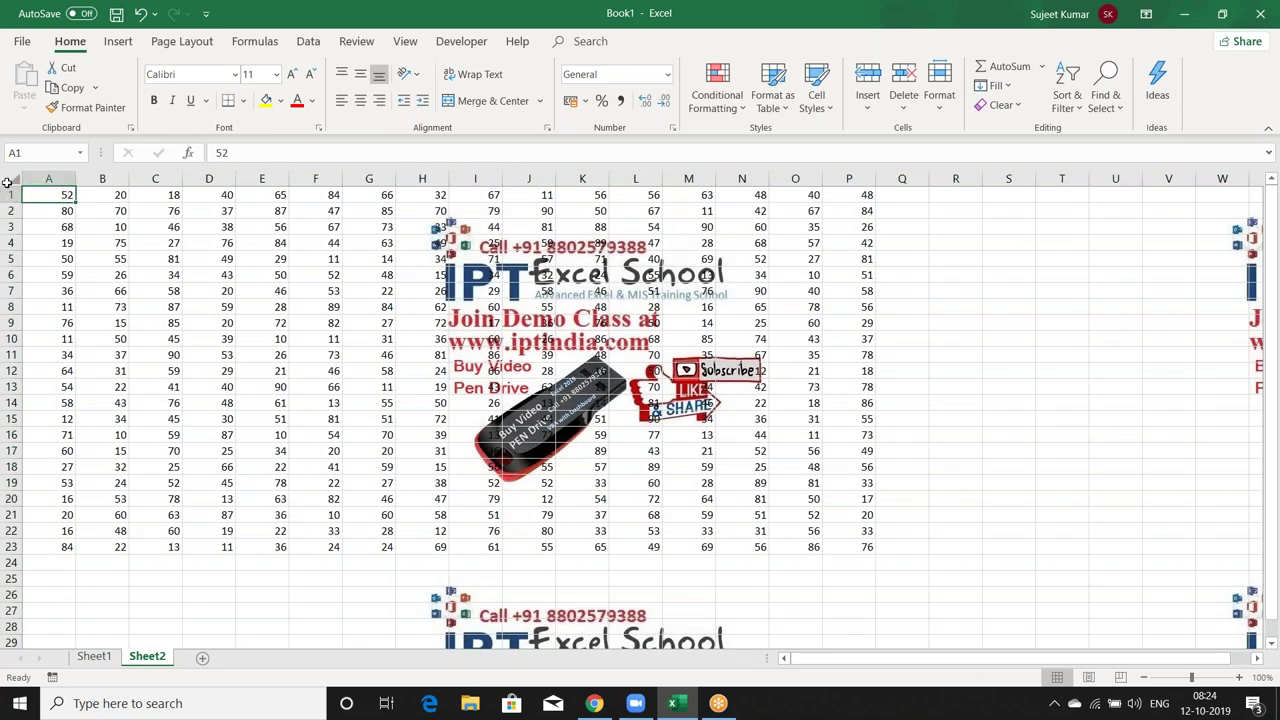
pyautogui.click(7, 179)
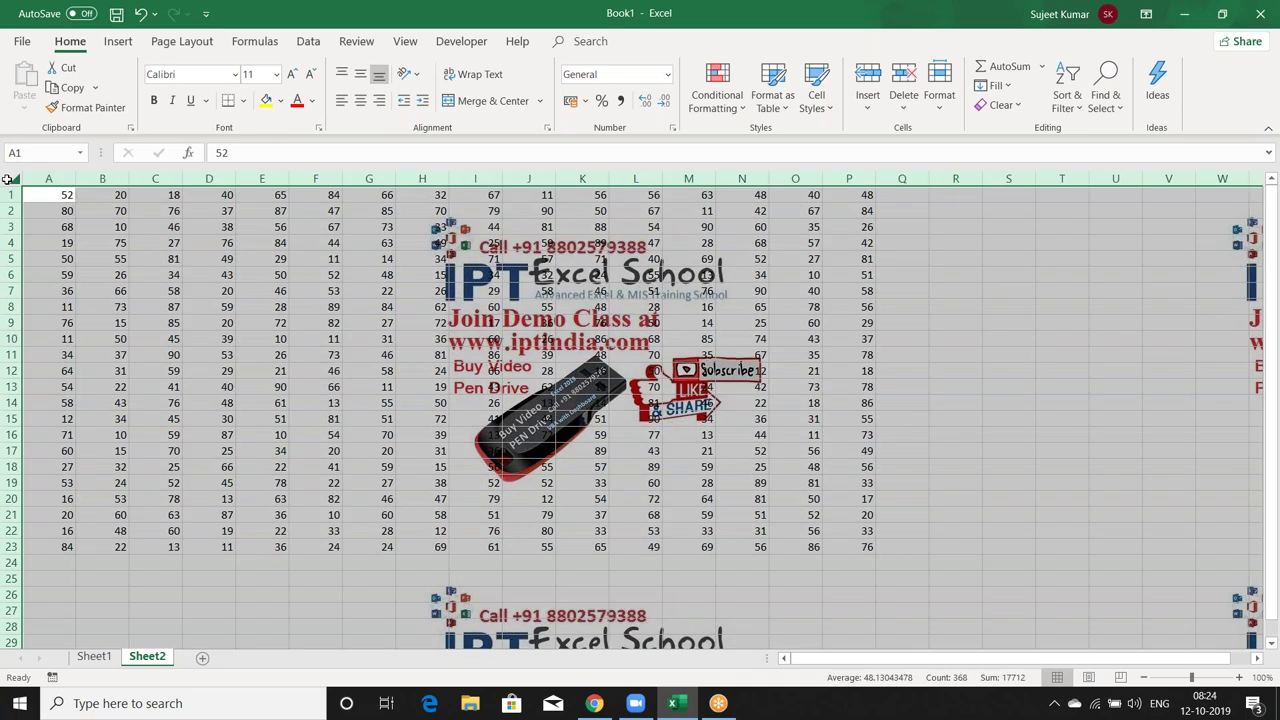
pyautogui.click(56, 222)
pyautogui.hotkey('ctrl', 'a')
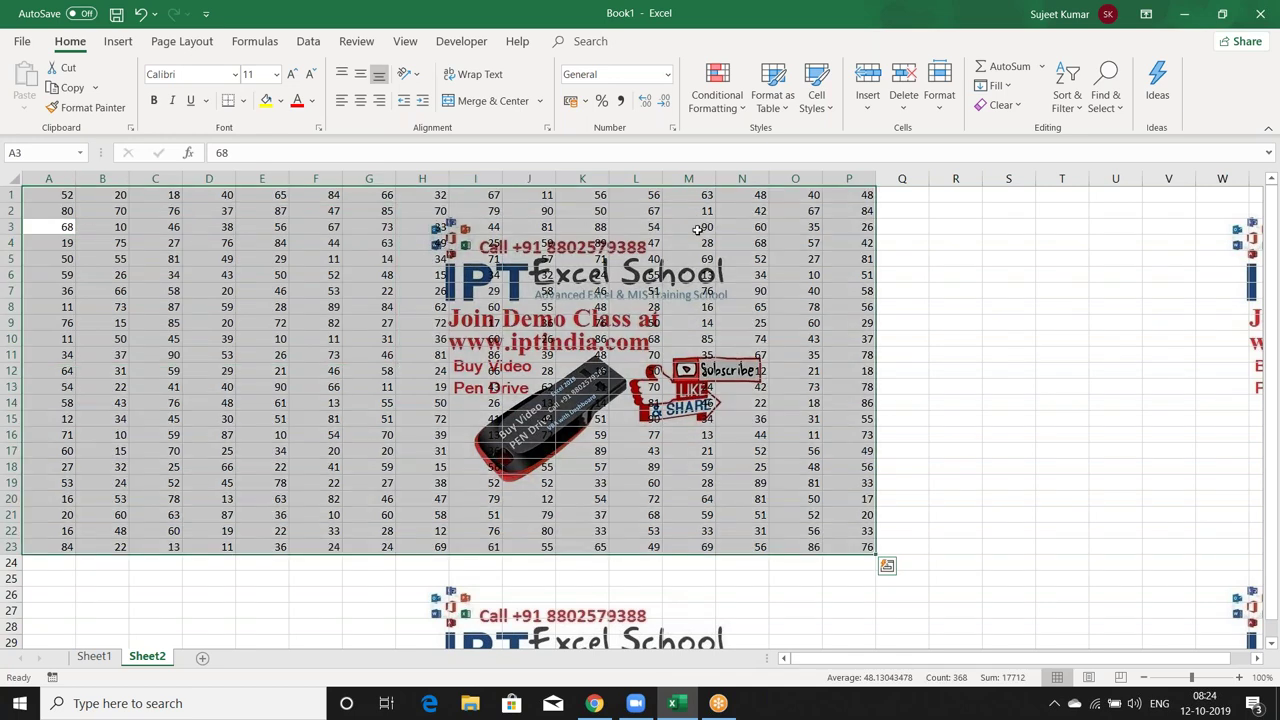
pyautogui.click(831, 319)
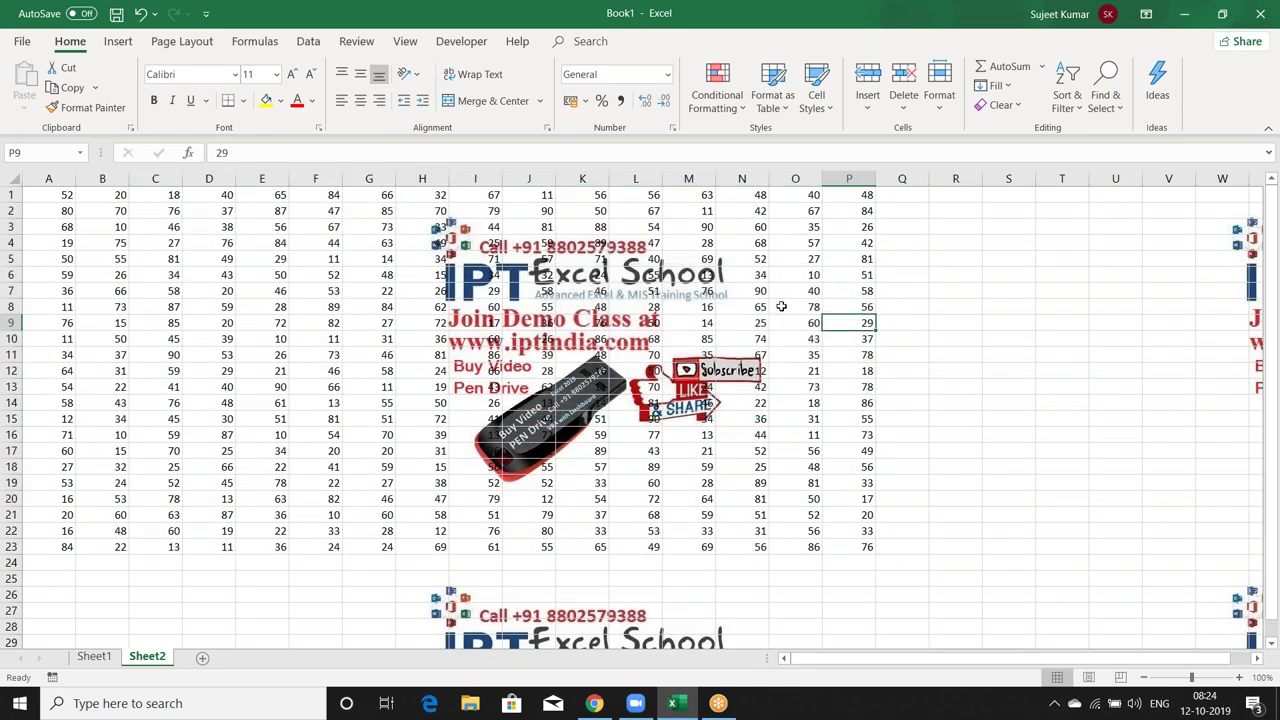
pyautogui.click(907, 261)
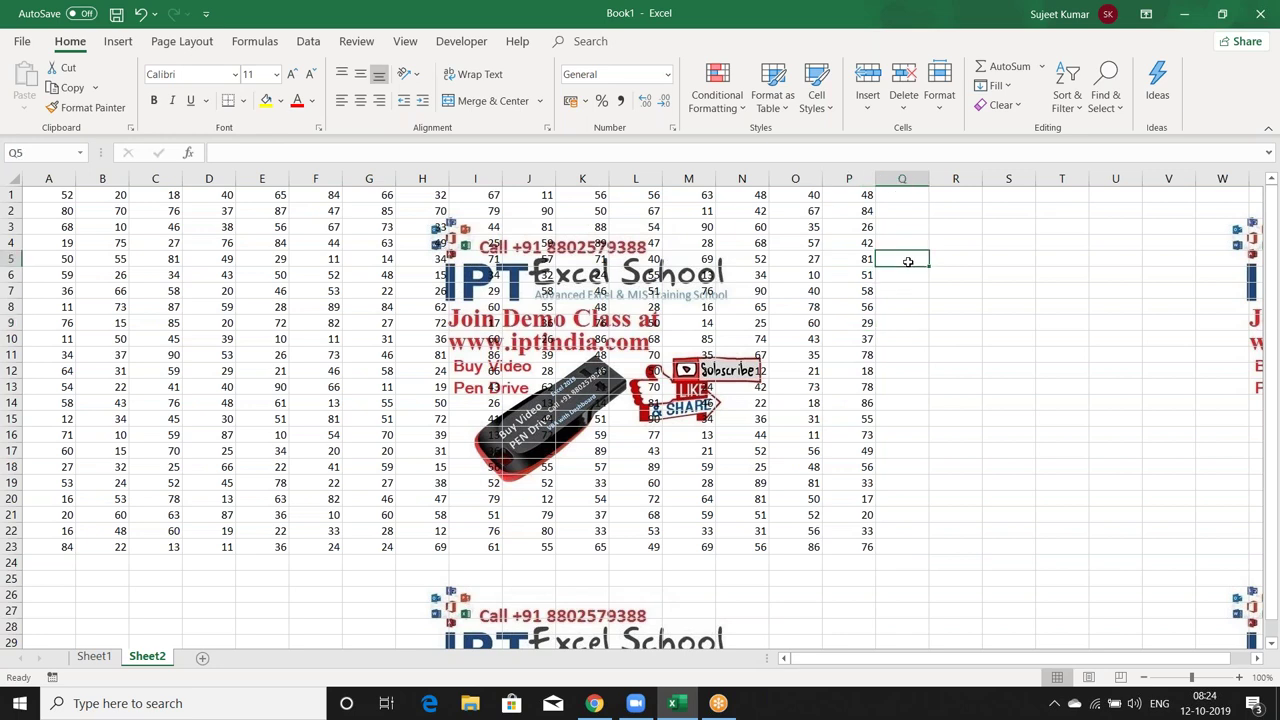
# Enter 'a' in Q5, R7 and S4, then select the expanded region A1:S23 from B3.
pyautogui.write('a')
pyautogui.click(940, 296)
pyautogui.write('a')
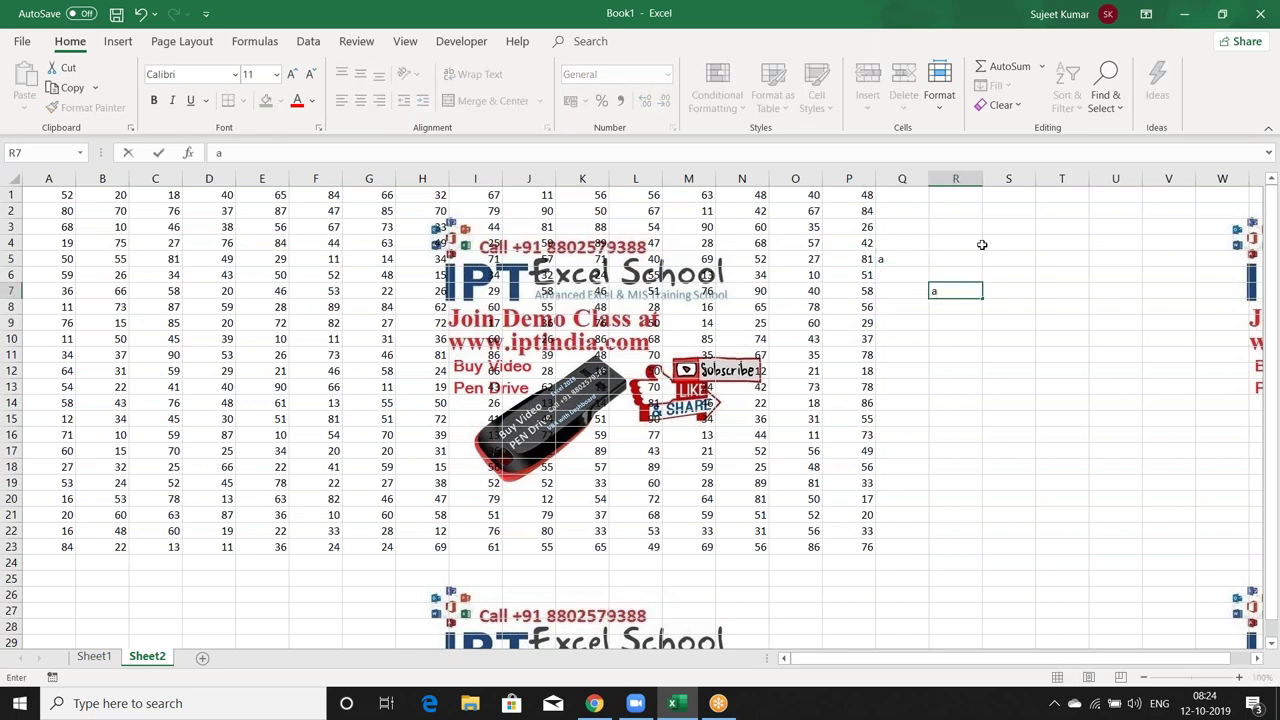
pyautogui.click(982, 244)
pyautogui.write('a')
pyautogui.click(900, 308)
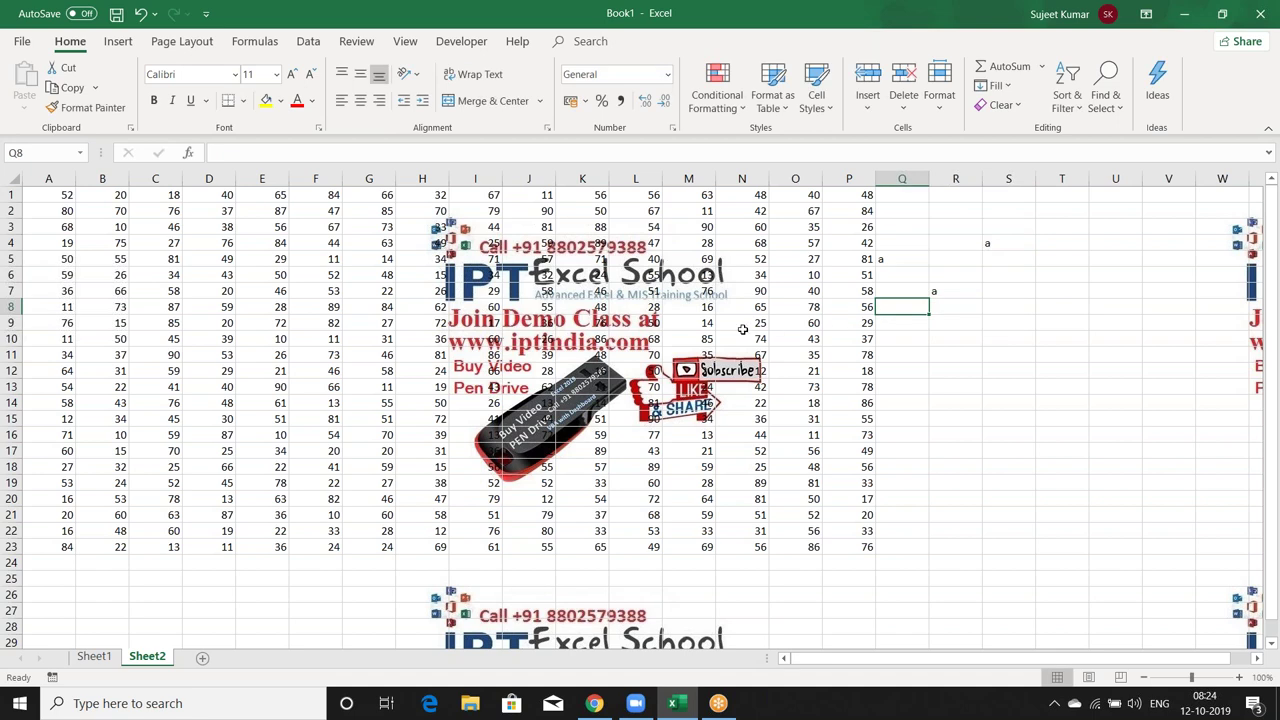
pyautogui.click(105, 225)
pyautogui.hotkey('ctrl', 'a')
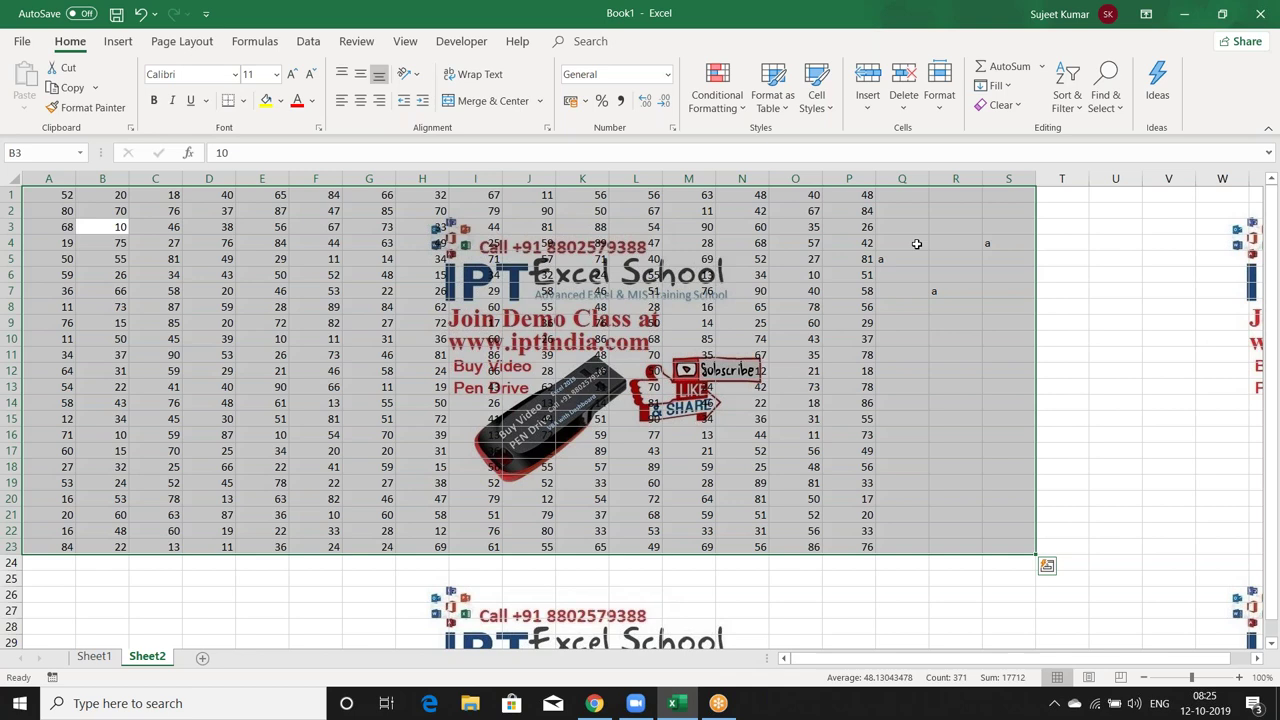
pyautogui.click(916, 244)
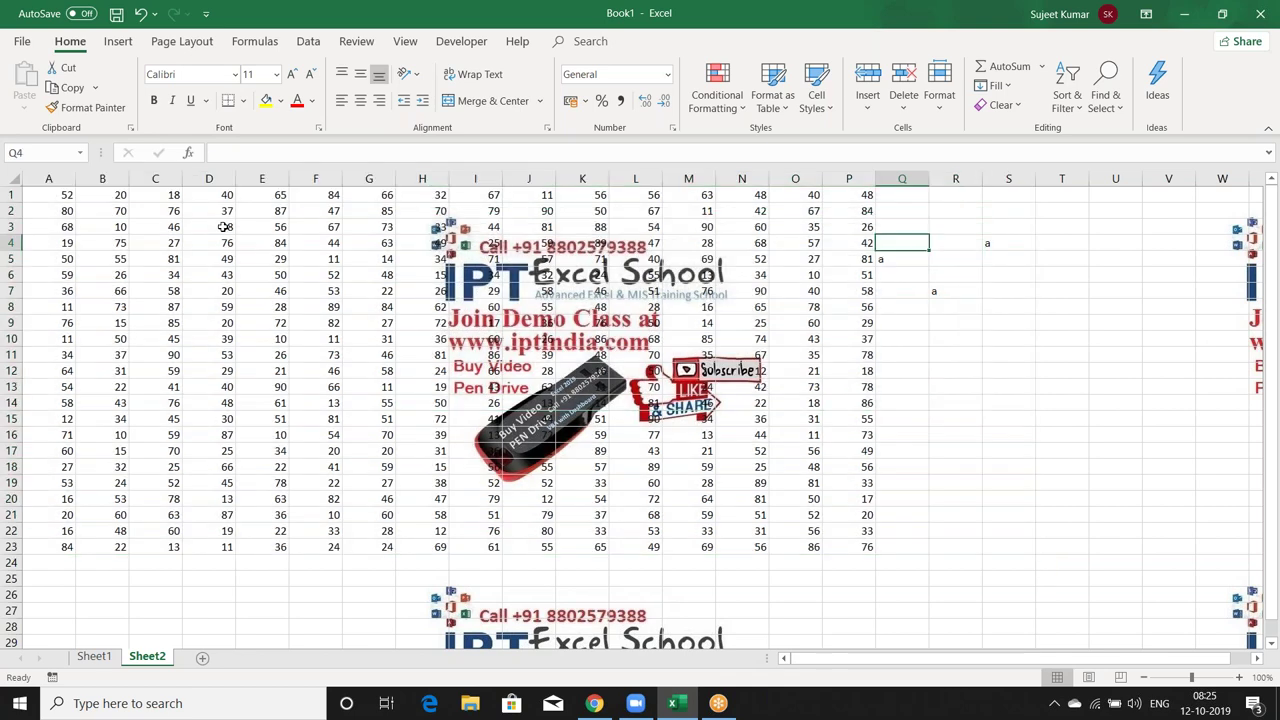
pyautogui.click(66, 198)
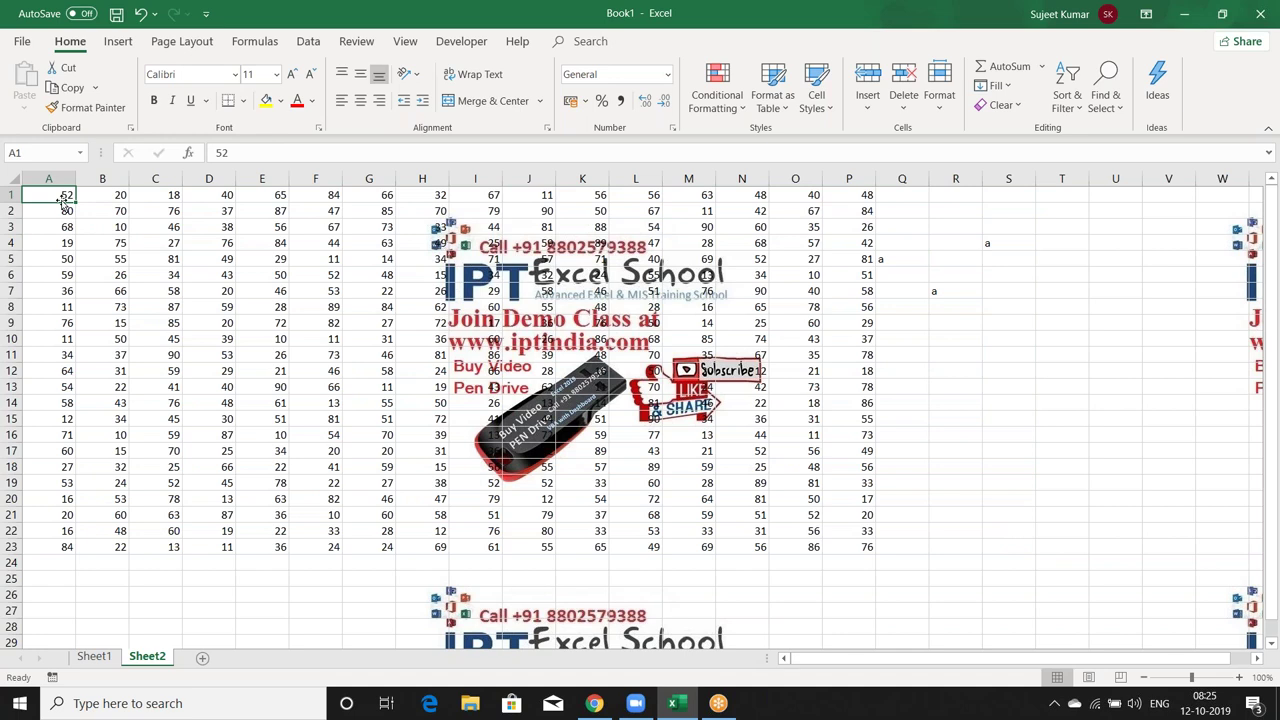
pyautogui.hotkey('ctrl', 'shift', 'Right')
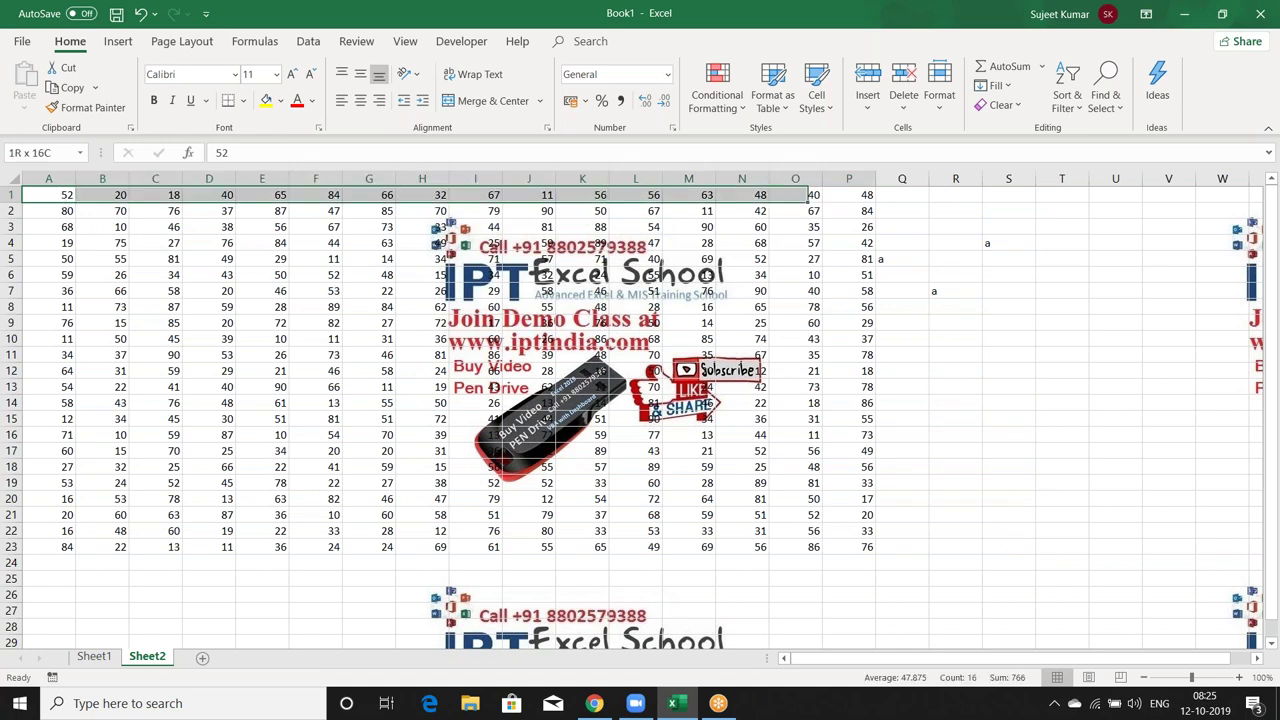
pyautogui.hotkey('ctrl', 'shift', 'Down')
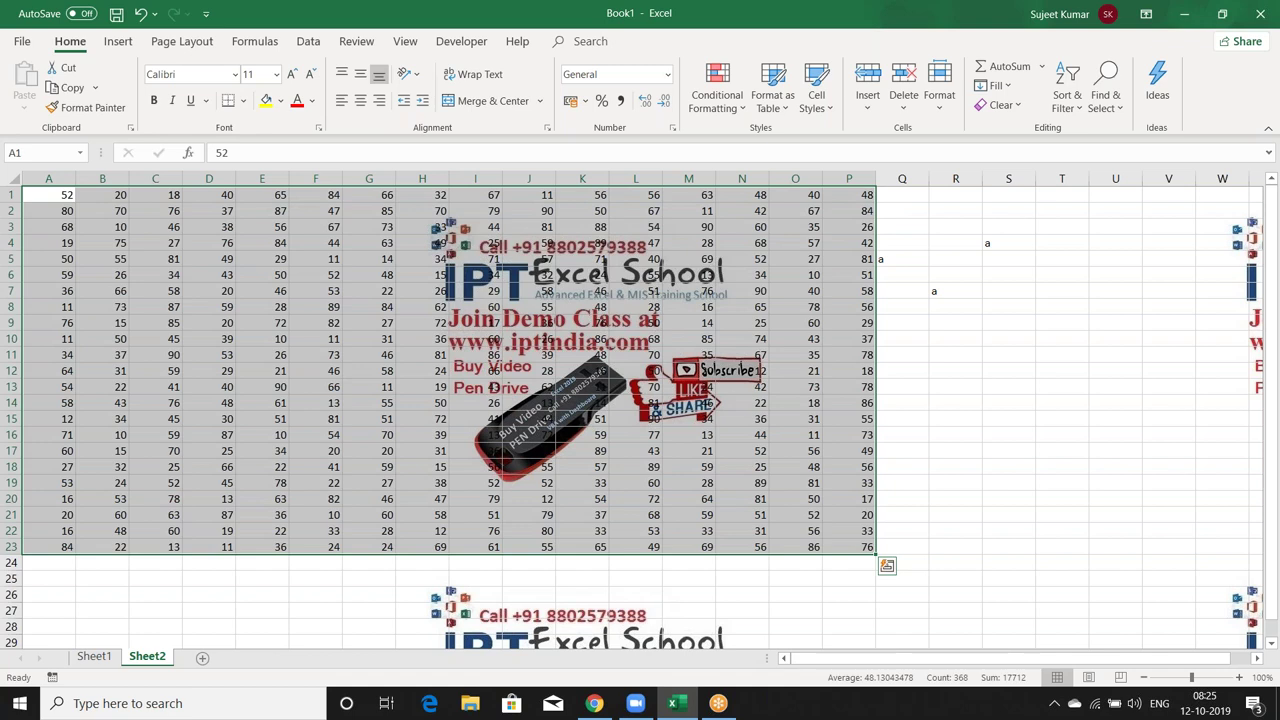
pyautogui.hotkey('ctrl', 'Home')
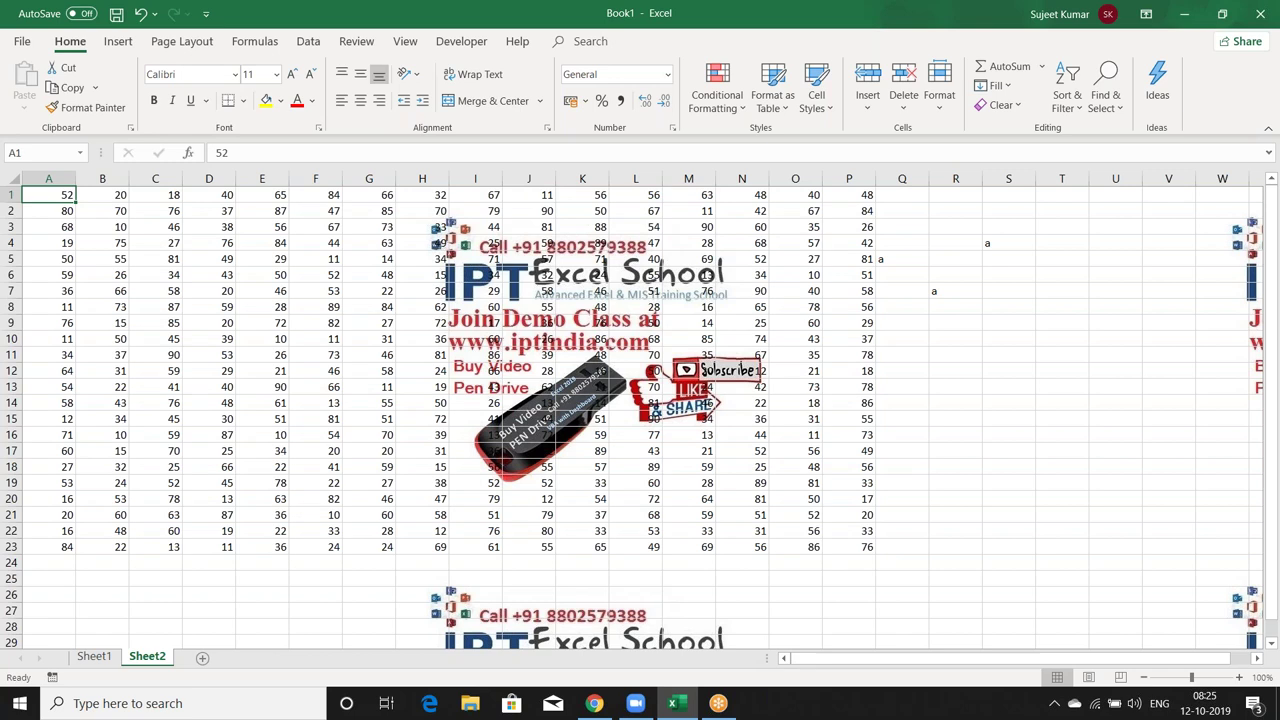
pyautogui.hotkey('ctrl', 'a')
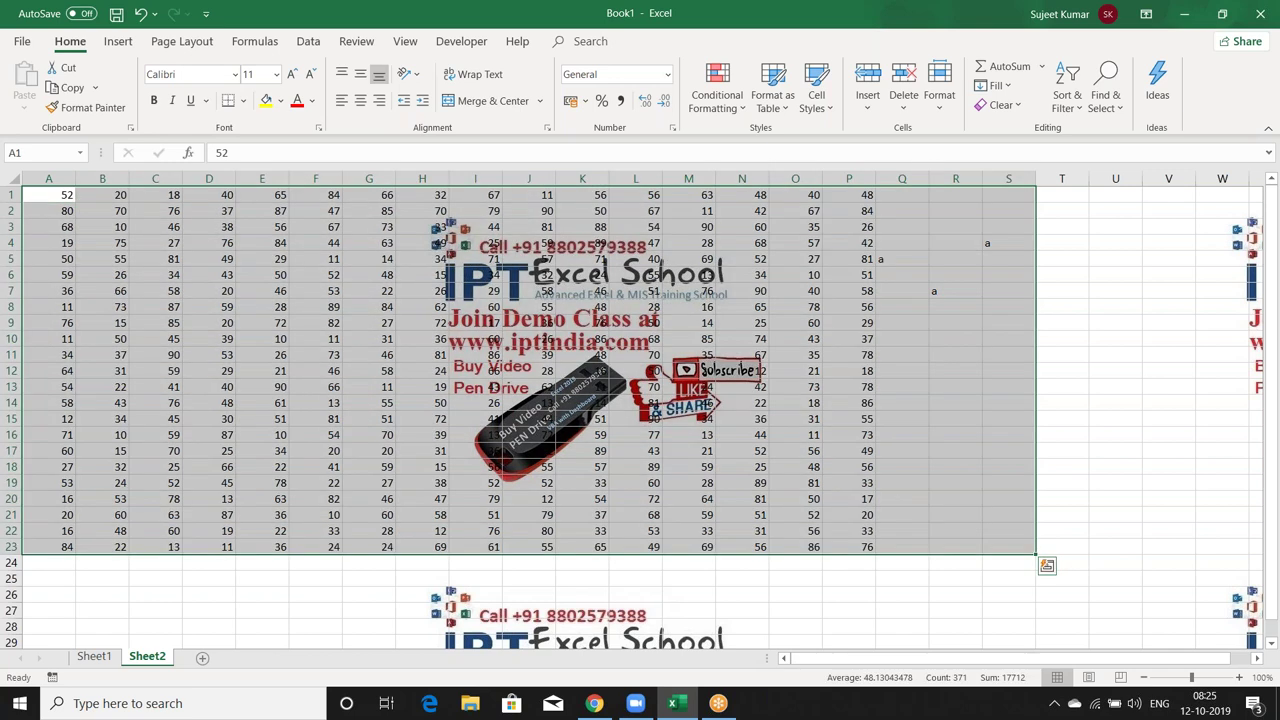
pyautogui.press('Right')
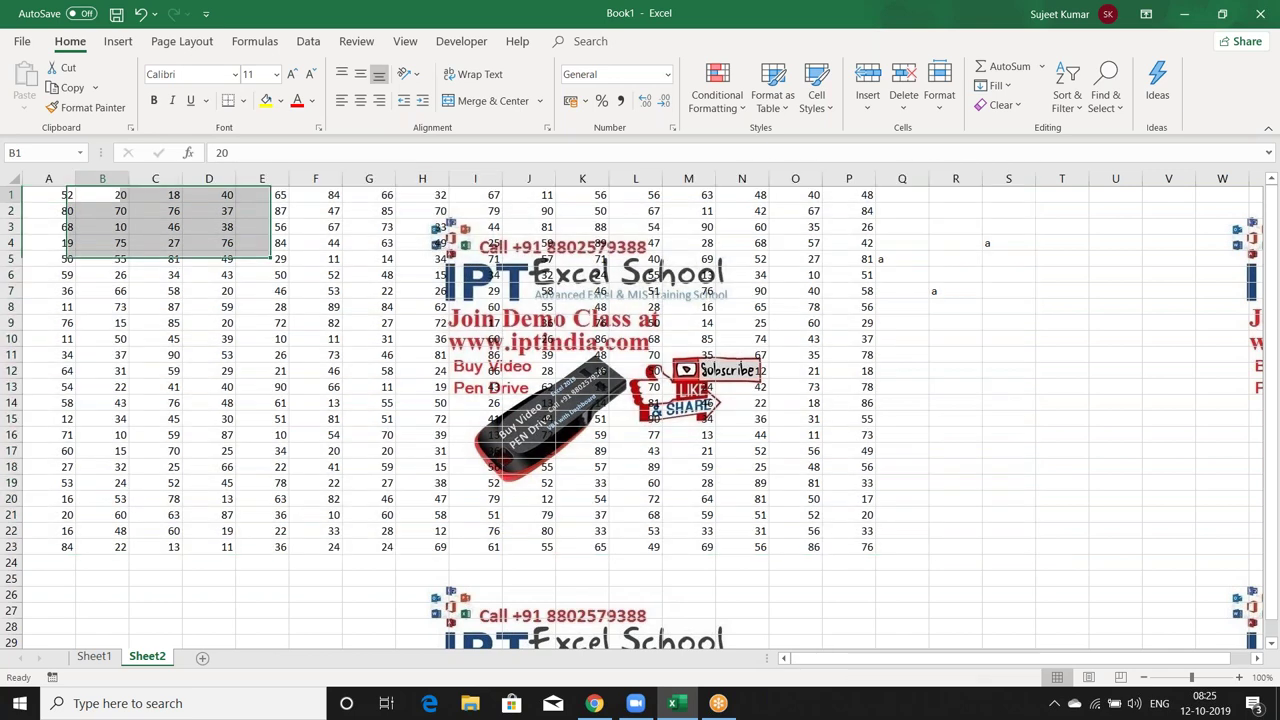
pyautogui.press('Right')
pyautogui.press('Right')
pyautogui.press('Right')
pyautogui.press('Right')
pyautogui.press('Right')
pyautogui.press('Right')
pyautogui.press('Right')
pyautogui.press('Right')
pyautogui.press('Right')
pyautogui.press('Right')
pyautogui.hotkey('shift', 'Right')
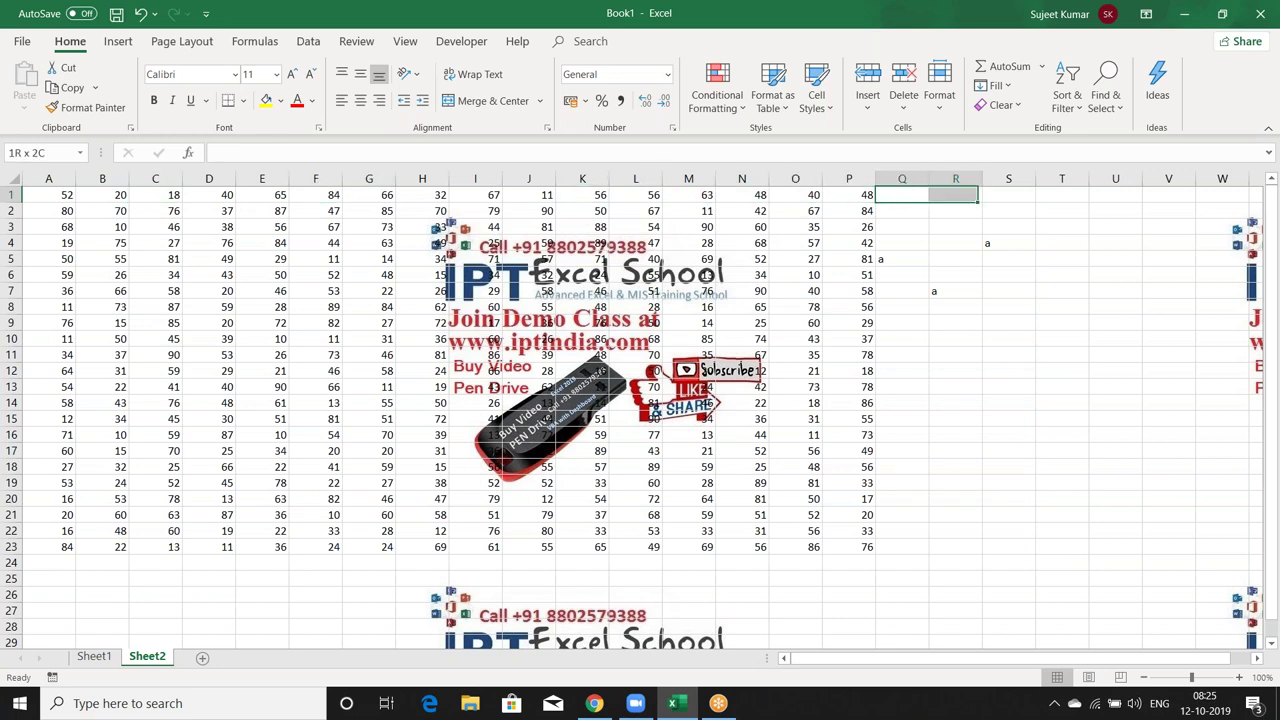
# Clear the stray "a" entries beside the number block.
pyautogui.hotkey('shift', 'Right')
pyautogui.hotkey('shift', 'Down')
pyautogui.hotkey('shift', 'Down')
pyautogui.hotkey('shift', 'Down')
pyautogui.hotkey('shift', 'Down')
pyautogui.hotkey('shift', 'Down')
pyautogui.hotkey('shift', 'Down')
pyautogui.press('Delete')
# Insert a blank row at row 12, then select the top block A1:P11 from A1.
pyautogui.press('Down')
pyautogui.press('Down')
pyautogui.press('Down')
pyautogui.press('Down')
pyautogui.press('Down')
pyautogui.press('Down')
pyautogui.press('Down')
pyautogui.press('Down')
pyautogui.press('Left')
pyautogui.press('Left')
pyautogui.press('Left')
pyautogui.press('Left')
pyautogui.press('Left')
pyautogui.press('Left')
pyautogui.press('Left')
pyautogui.hotkey('ctrl', 'shift', 'Right')
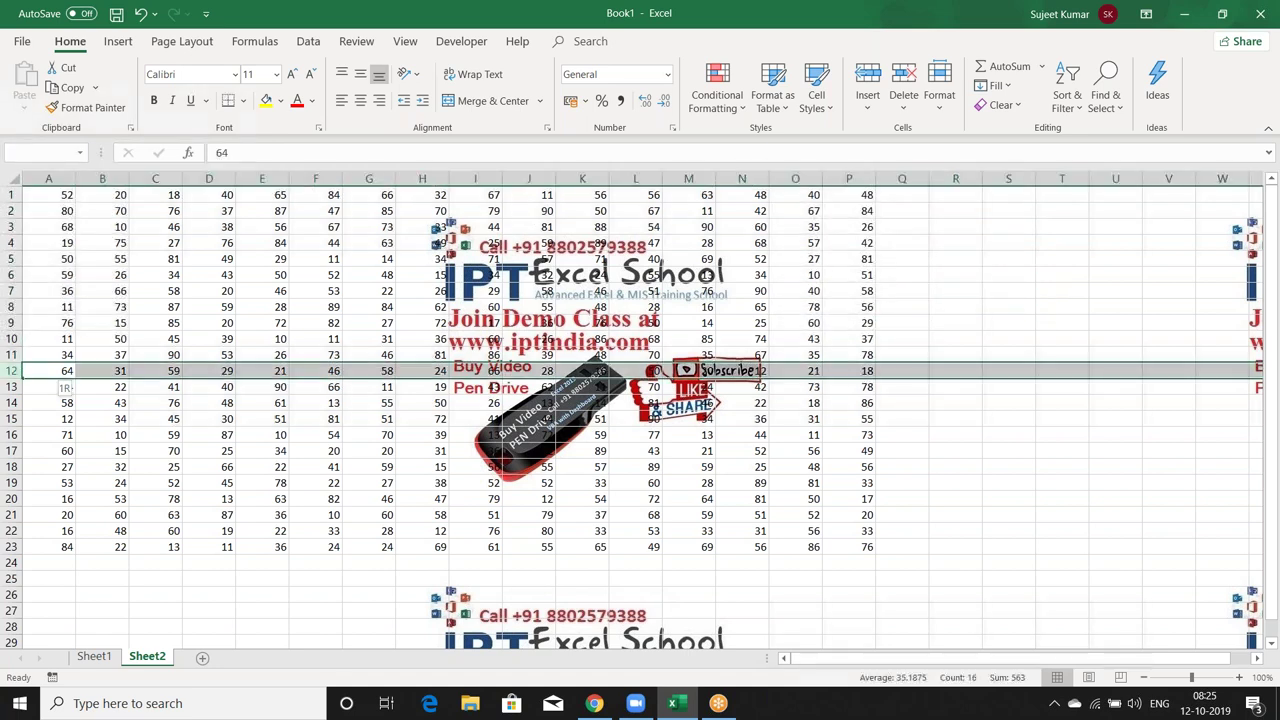
pyautogui.hotkey('shift', 'space')
pyautogui.hotkey('ctrl', '+')
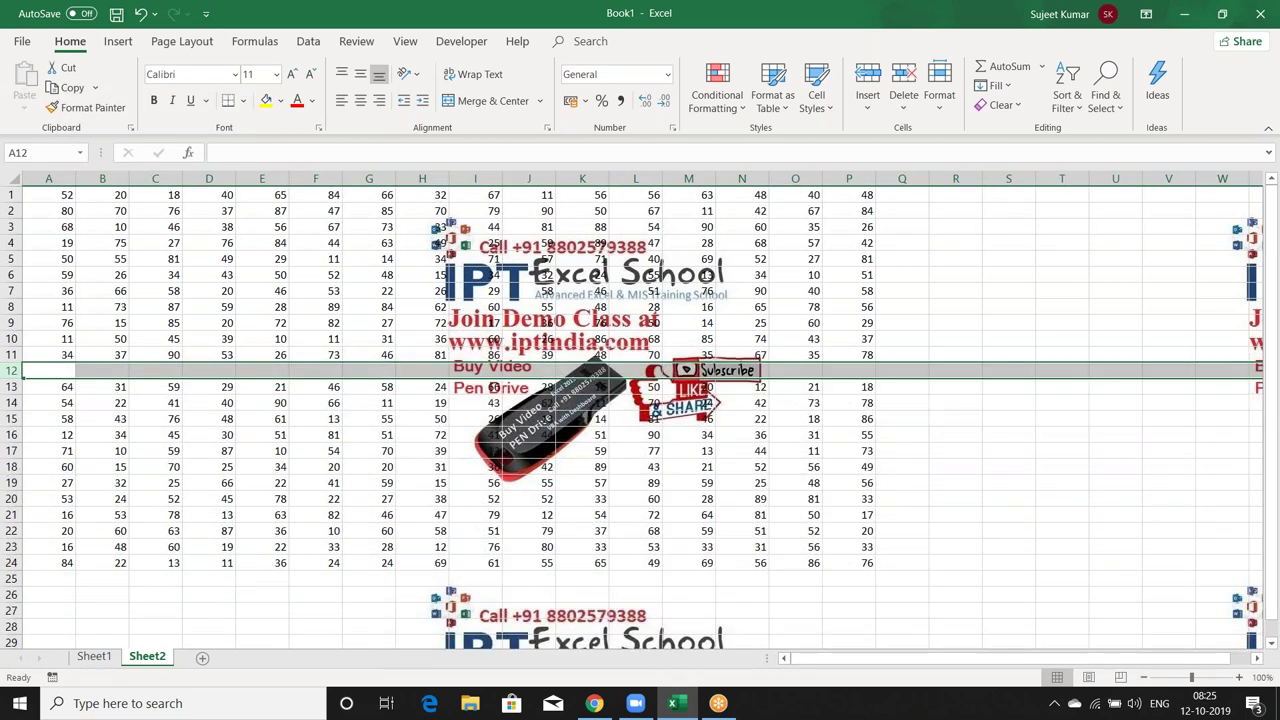
pyautogui.press('Left')
pyautogui.hotkey('shift', 'Right')
pyautogui.hotkey('shift', 'Right')
pyautogui.hotkey('shift', 'Right')
pyautogui.hotkey('shift', 'Right')
pyautogui.hotkey('shift', 'Right')
pyautogui.hotkey('shift', 'Right')
pyautogui.hotkey('shift', 'Right')
pyautogui.hotkey('shift', 'Right')
pyautogui.hotkey('shift', 'Right')
pyautogui.hotkey('shift', 'Right')
pyautogui.hotkey('shift', 'Right')
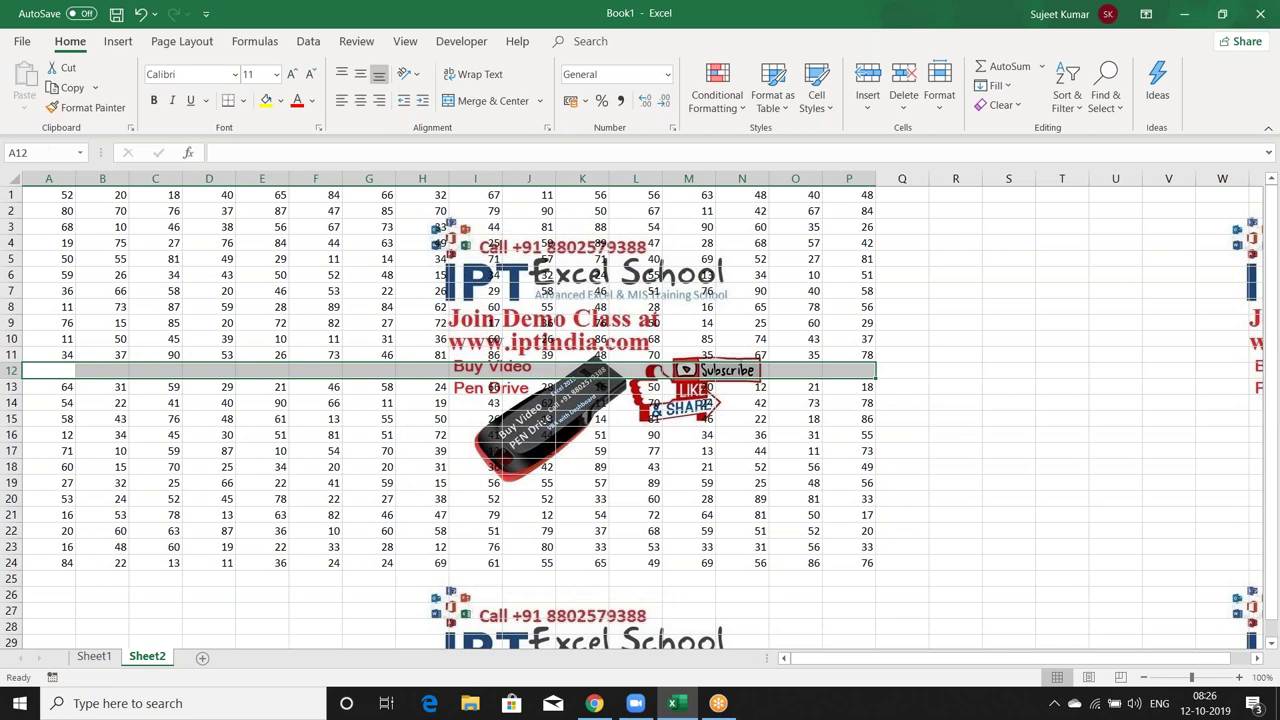
pyautogui.hotkey('ctrl', 'Home')
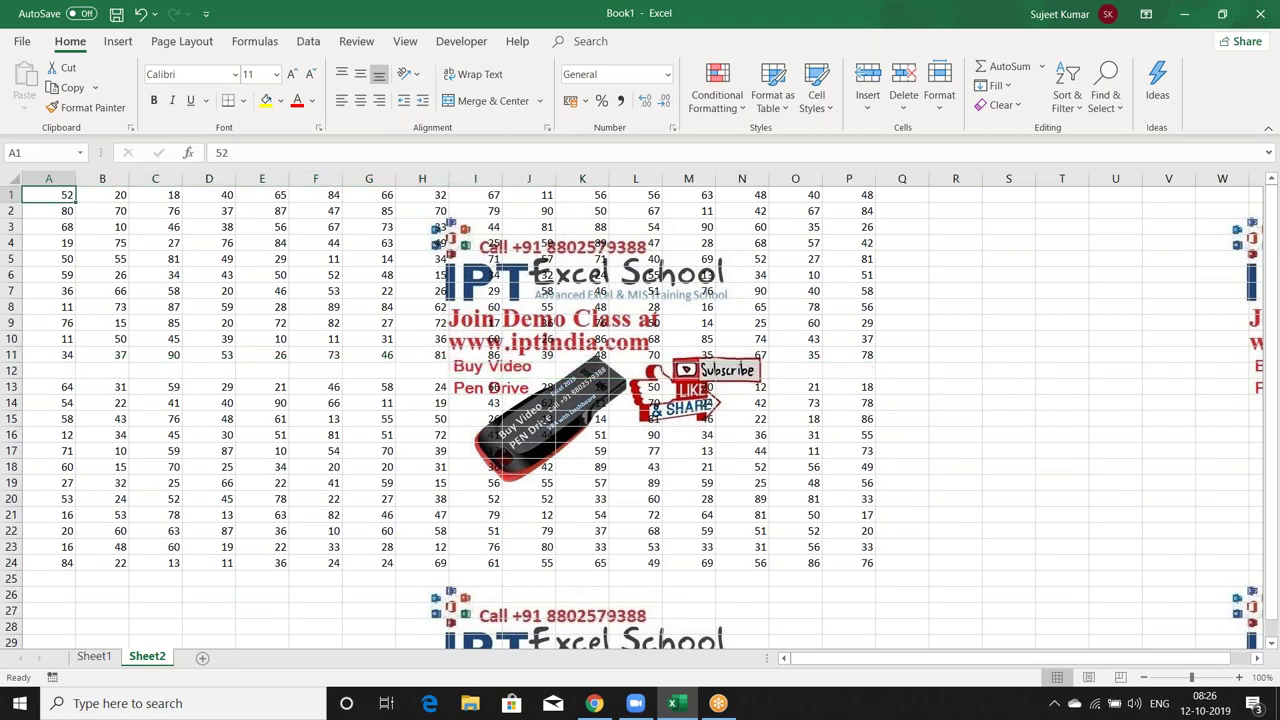
pyautogui.hotkey('ctrl', 'a')
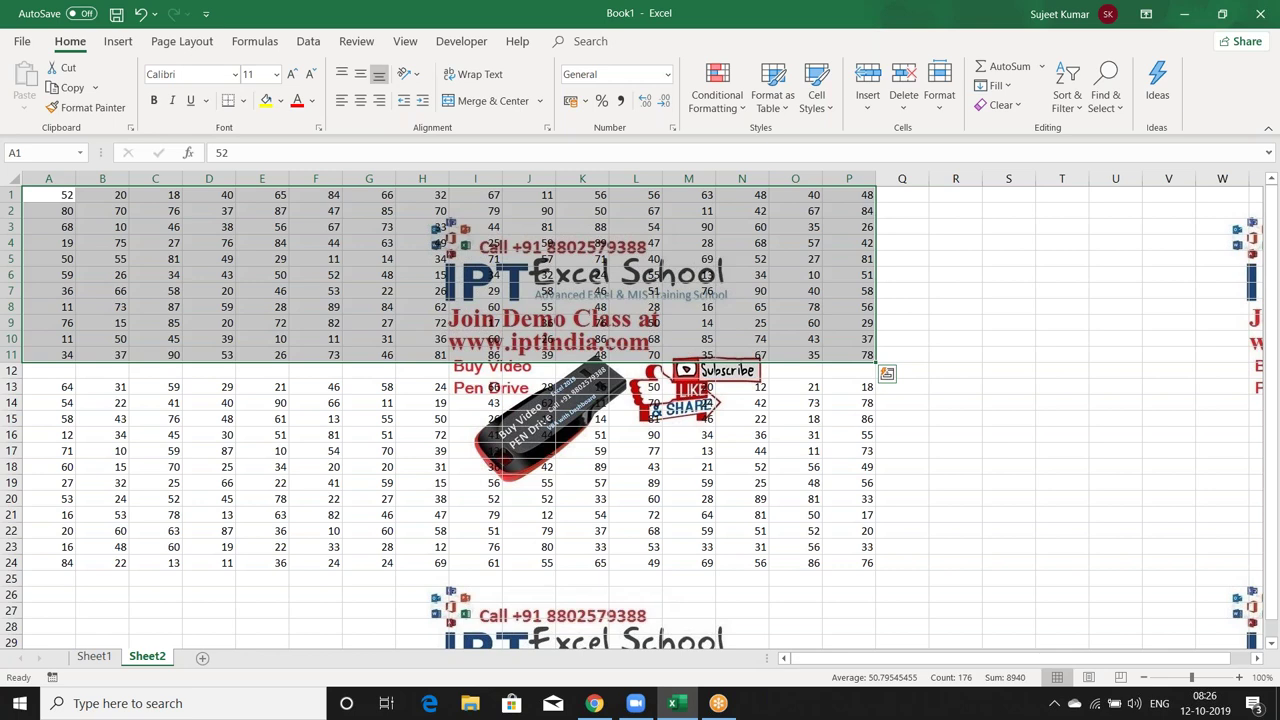
pyautogui.hotkey('ctrl', 'a')
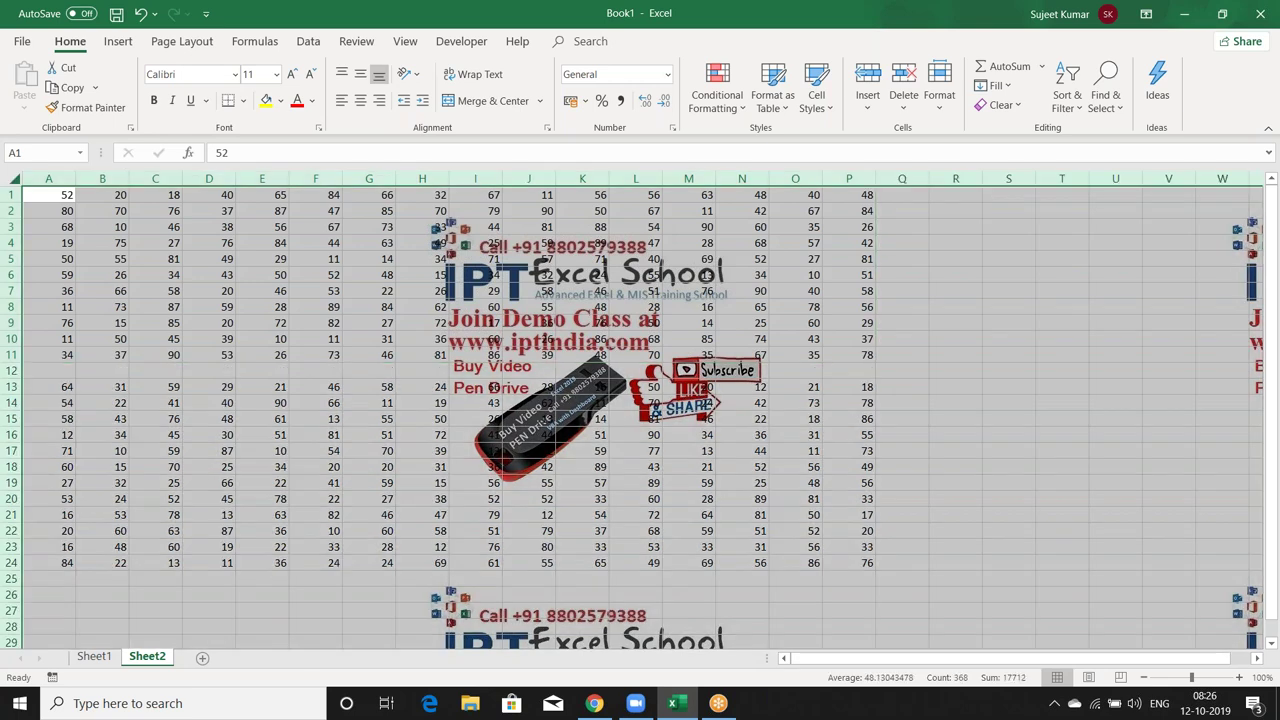
pyautogui.click(48, 195)
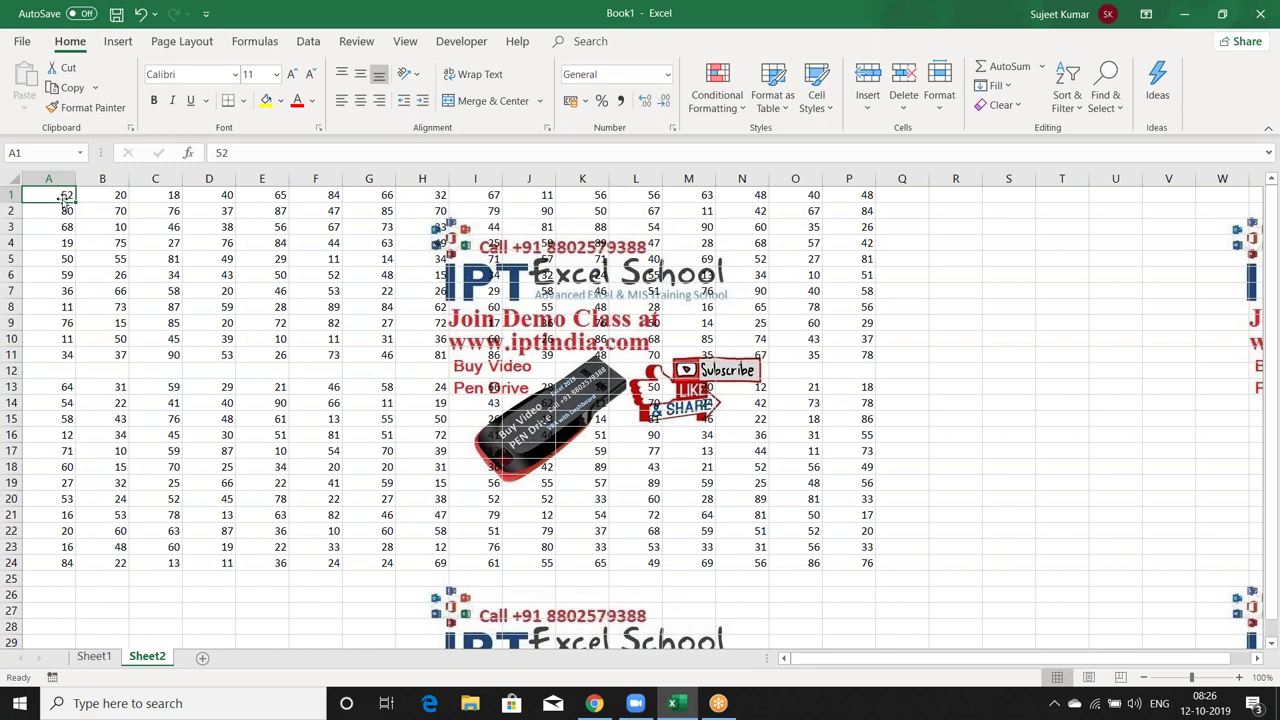
pyautogui.keyDown('shift'); pyautogui.click(866, 564); pyautogui.keyUp('shift')
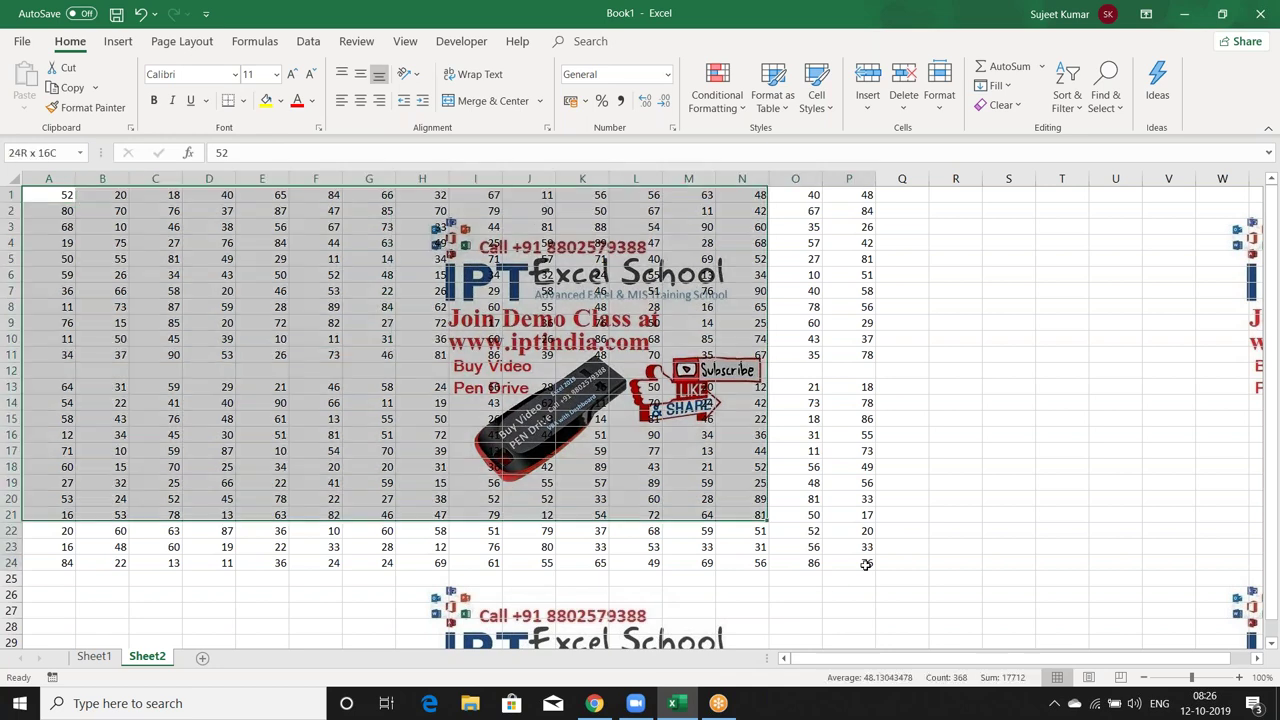
pyautogui.click(387, 387)
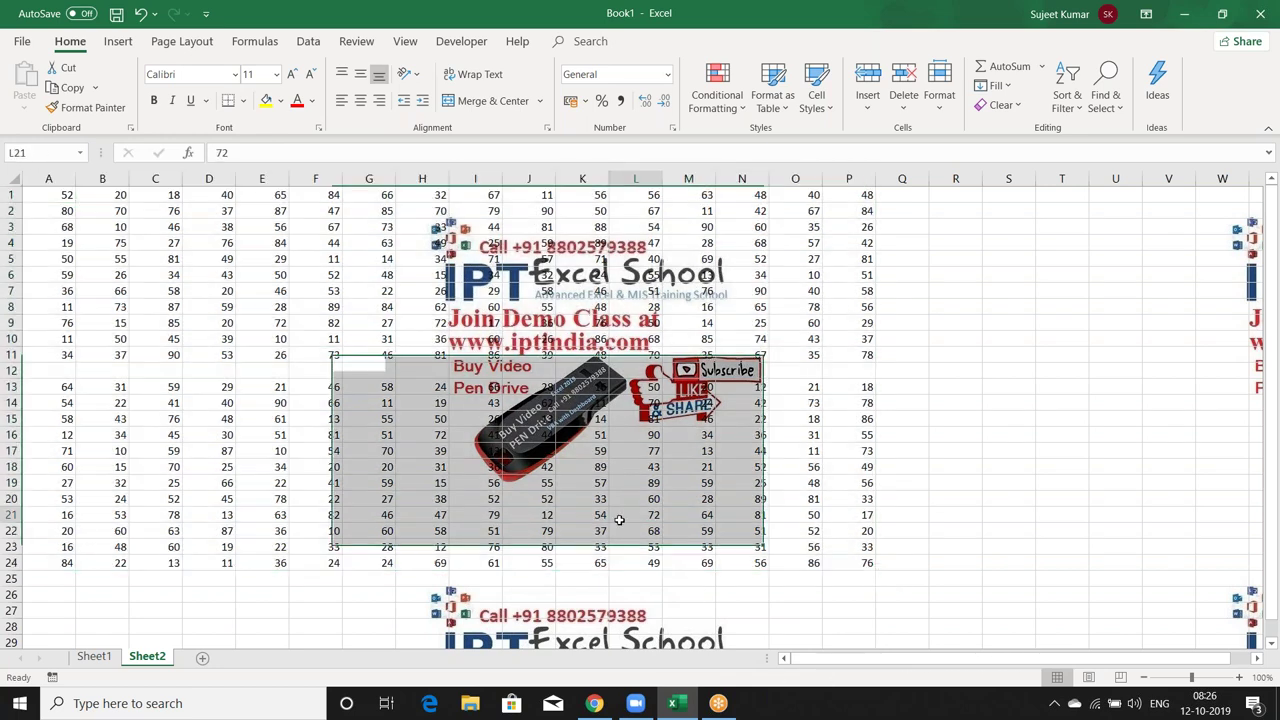
pyautogui.click(61, 196)
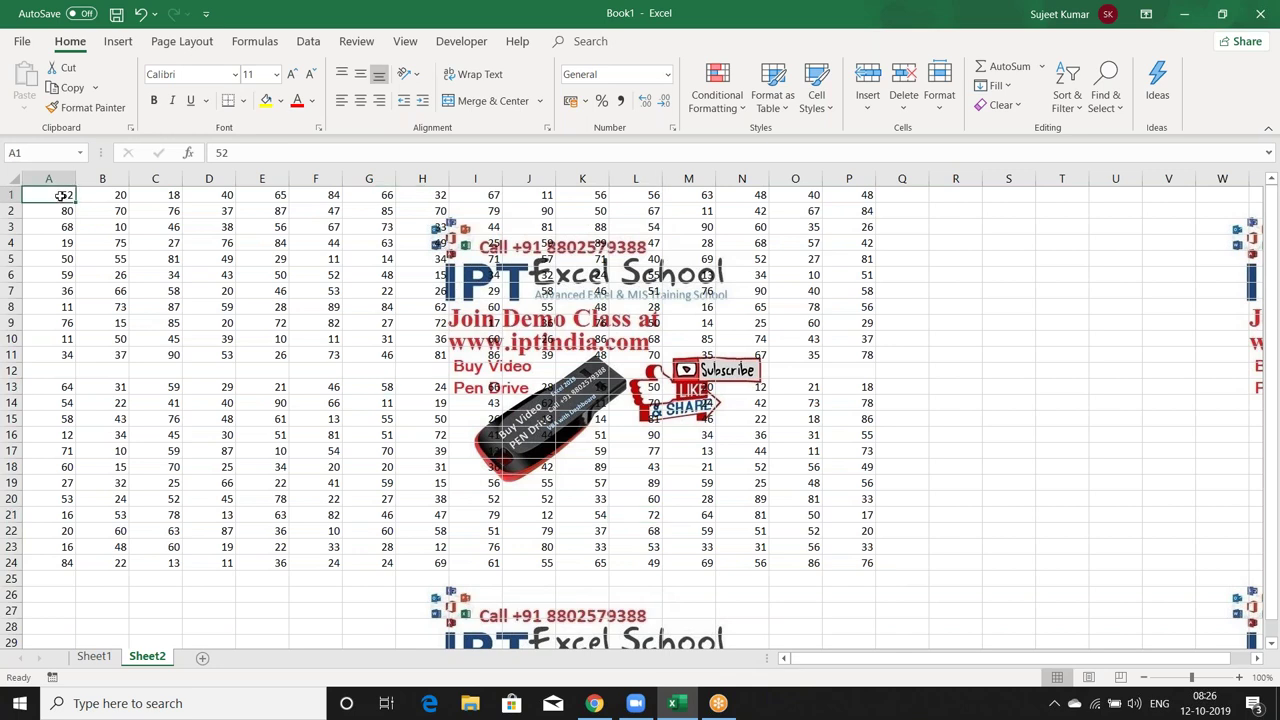
pyautogui.hotkey('ctrl', 'shift', 'Right')
pyautogui.hotkey('ctrl', 'shift', 'Down')
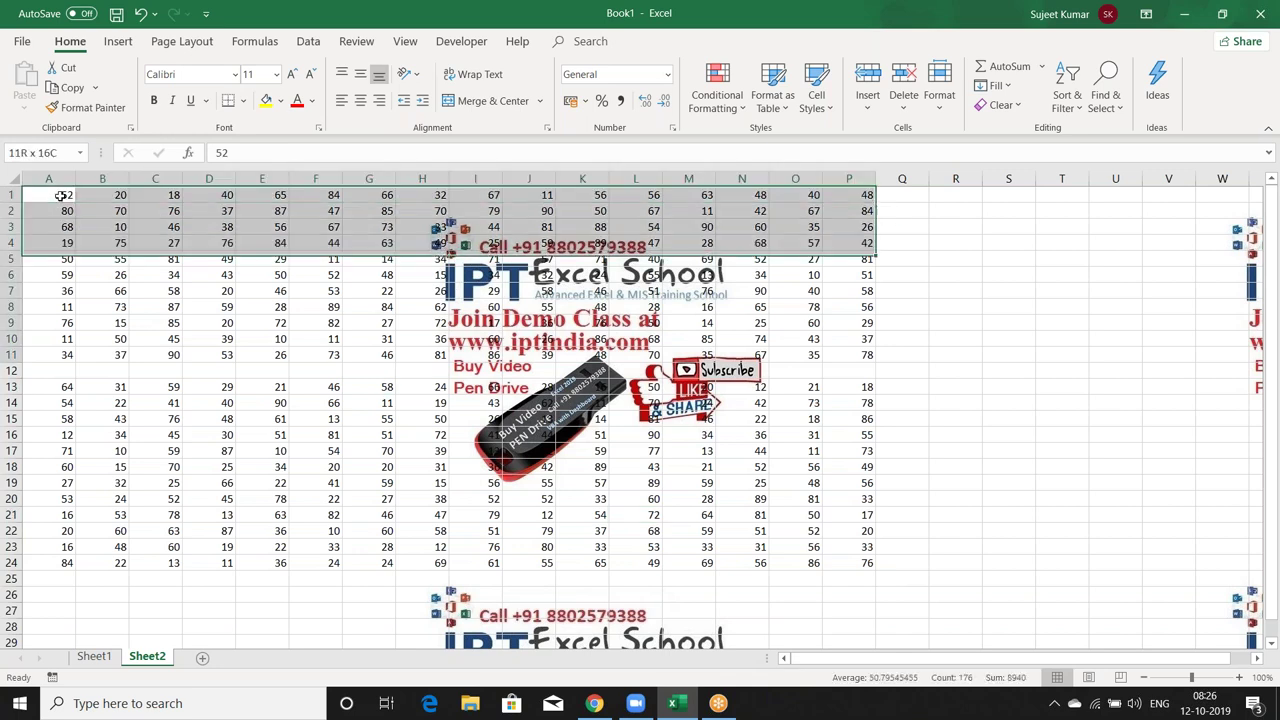
pyautogui.hotkey('ctrl', 'shift', 'Down')
pyautogui.hotkey('ctrl', 'shift', 'Down')
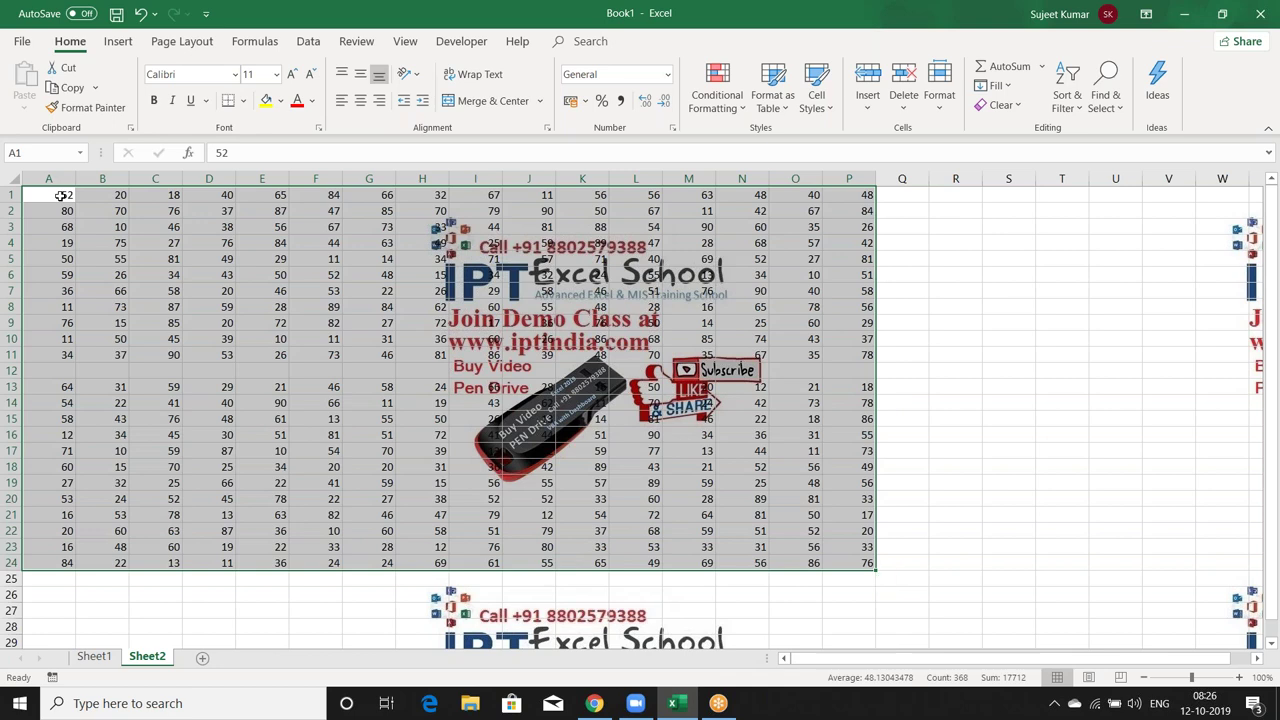
pyautogui.click(62, 196)
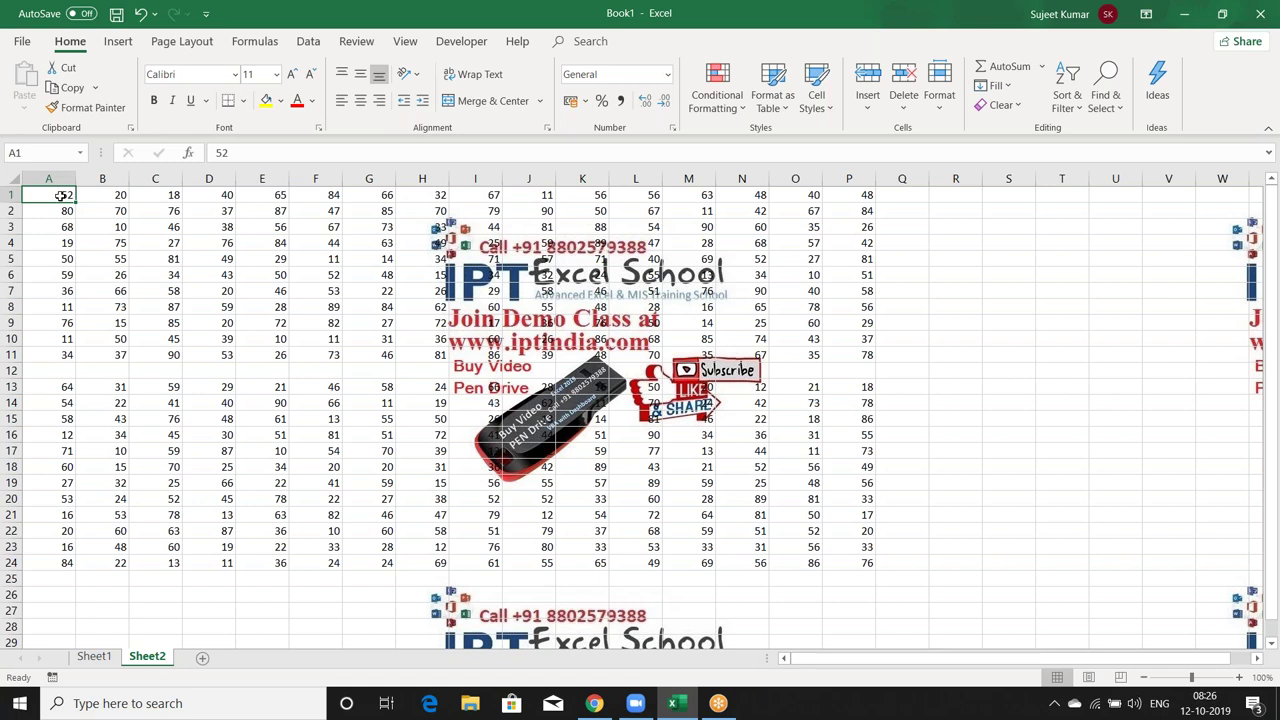
pyautogui.hotkey('ctrl', 'shift', 'Right')
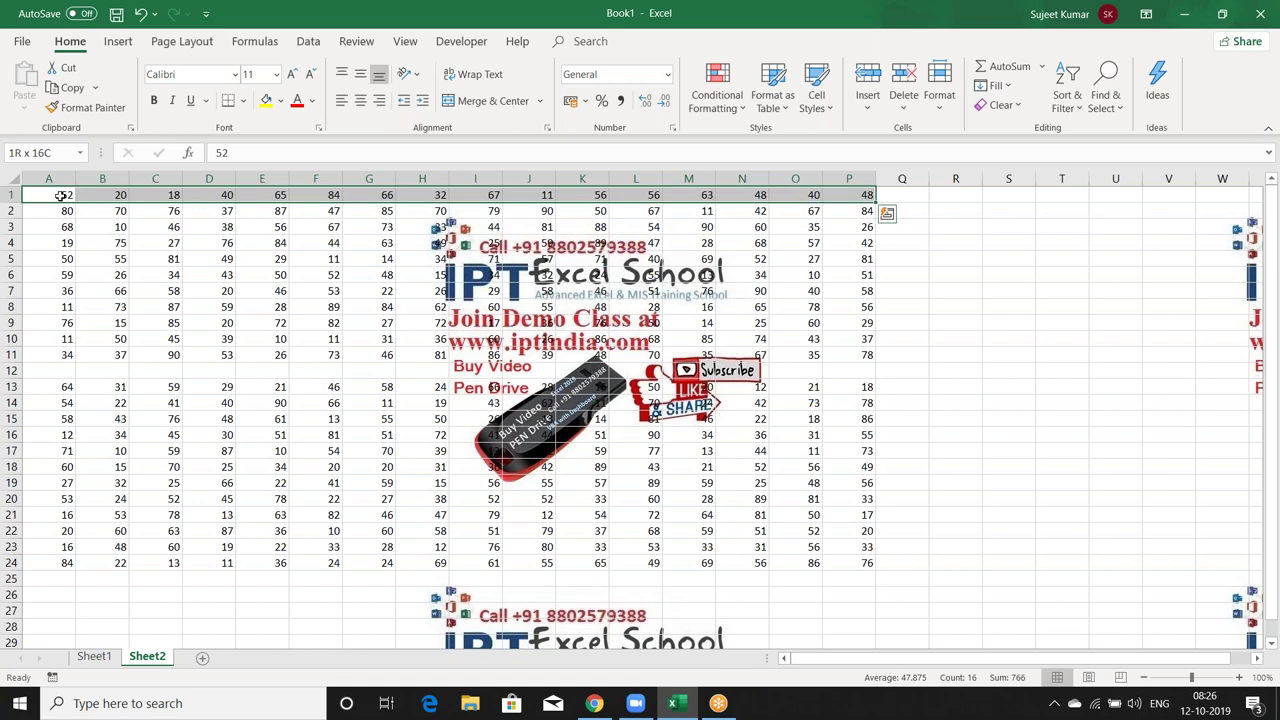
pyautogui.hotkey('ctrl', 'shift', 'Down')
pyautogui.hotkey('ctrl', 'shift', 'Down')
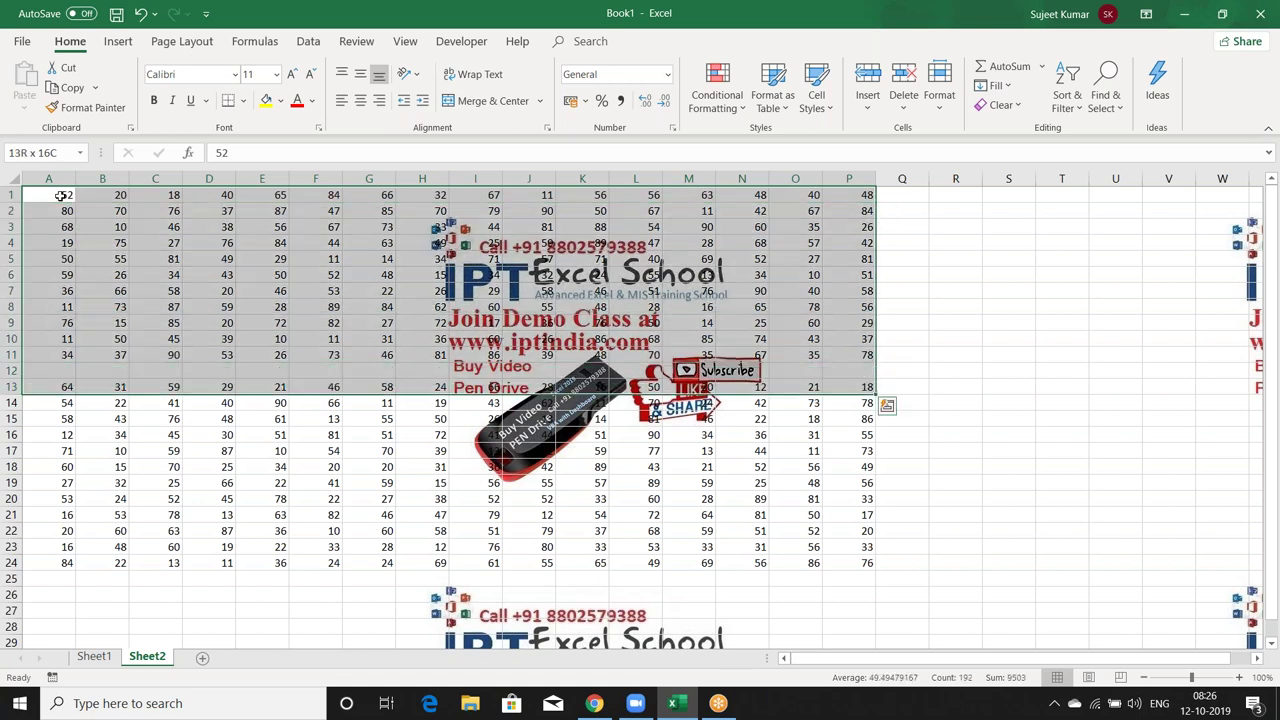
pyautogui.hotkey('ctrl', 'shift', 'Down')
pyautogui.click(62, 195)
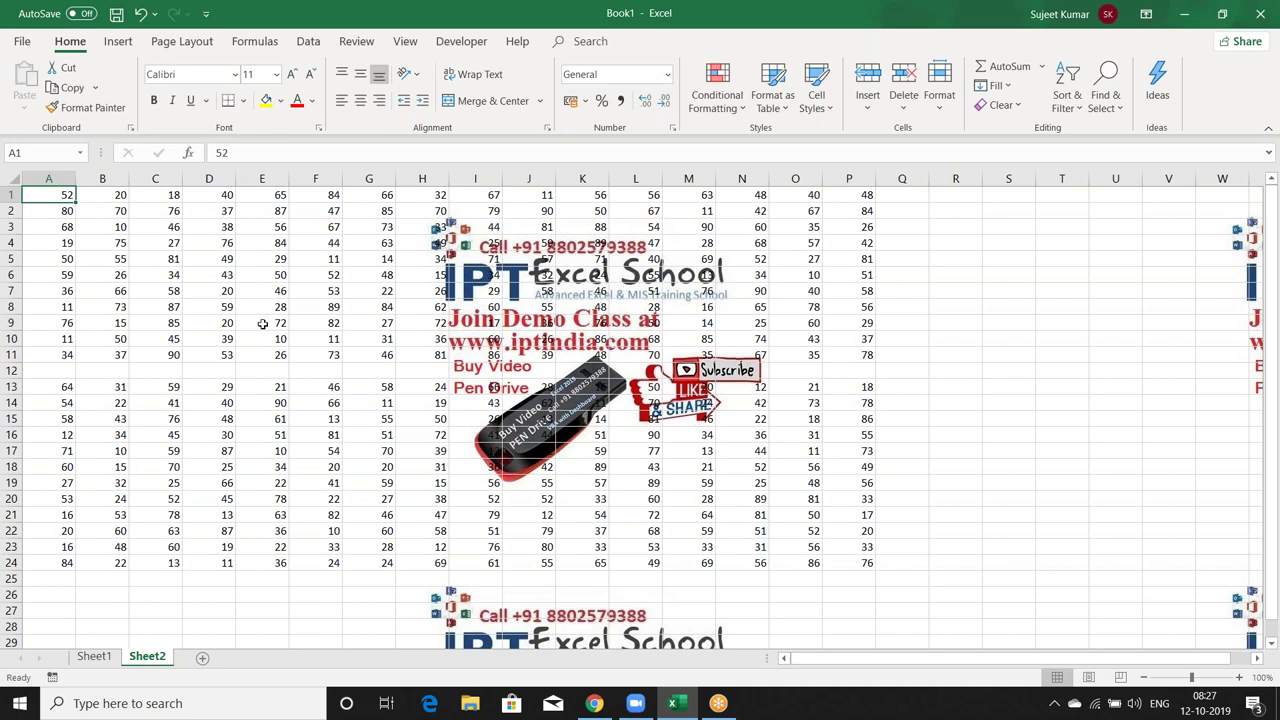
# Select the whole data range A1:P24 across the empty row 12.
pyautogui.keyDown('shift'); pyautogui.click(855, 563); pyautogui.keyUp('shift')
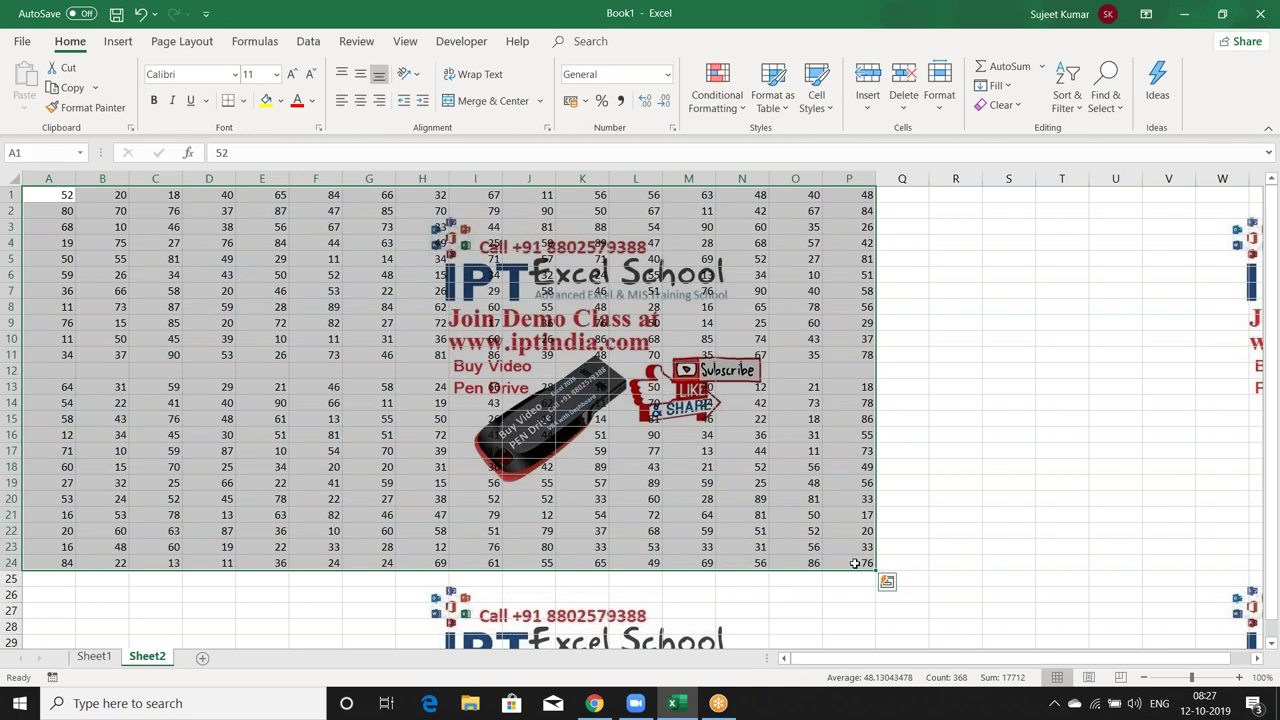
pyautogui.click(58, 194)
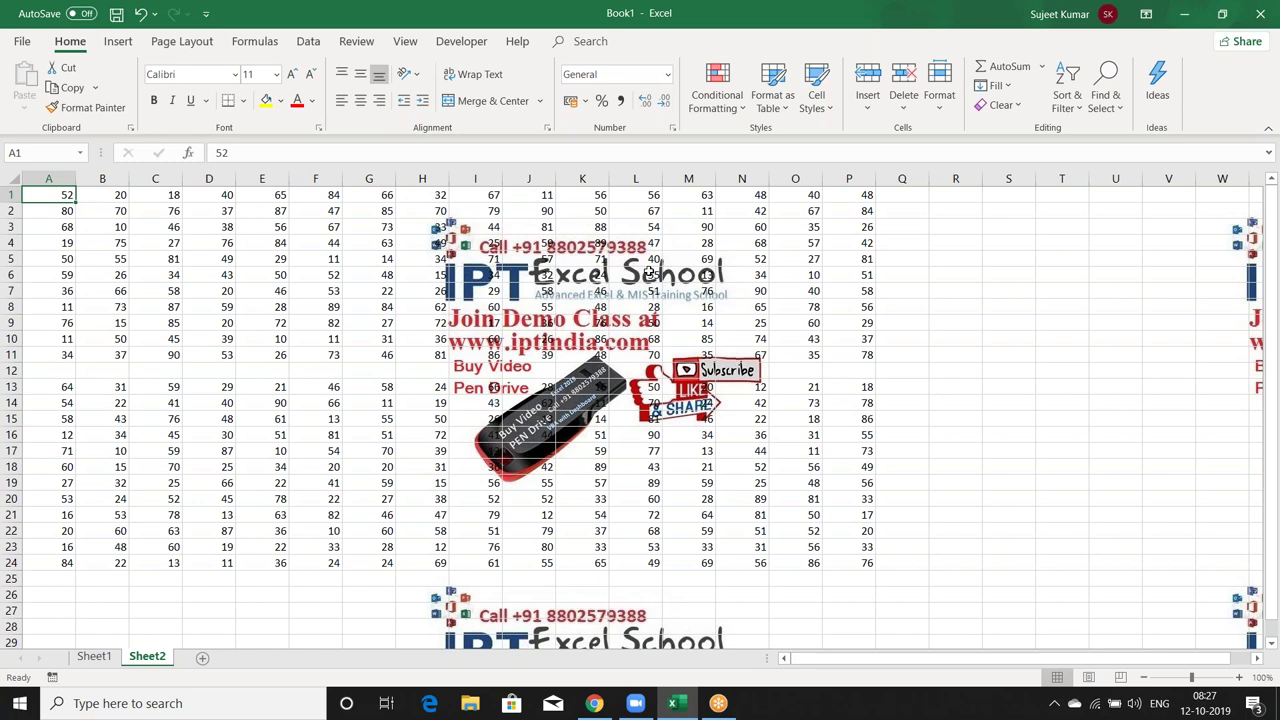
pyautogui.hotkey('ctrl', 'shift', 'Right')
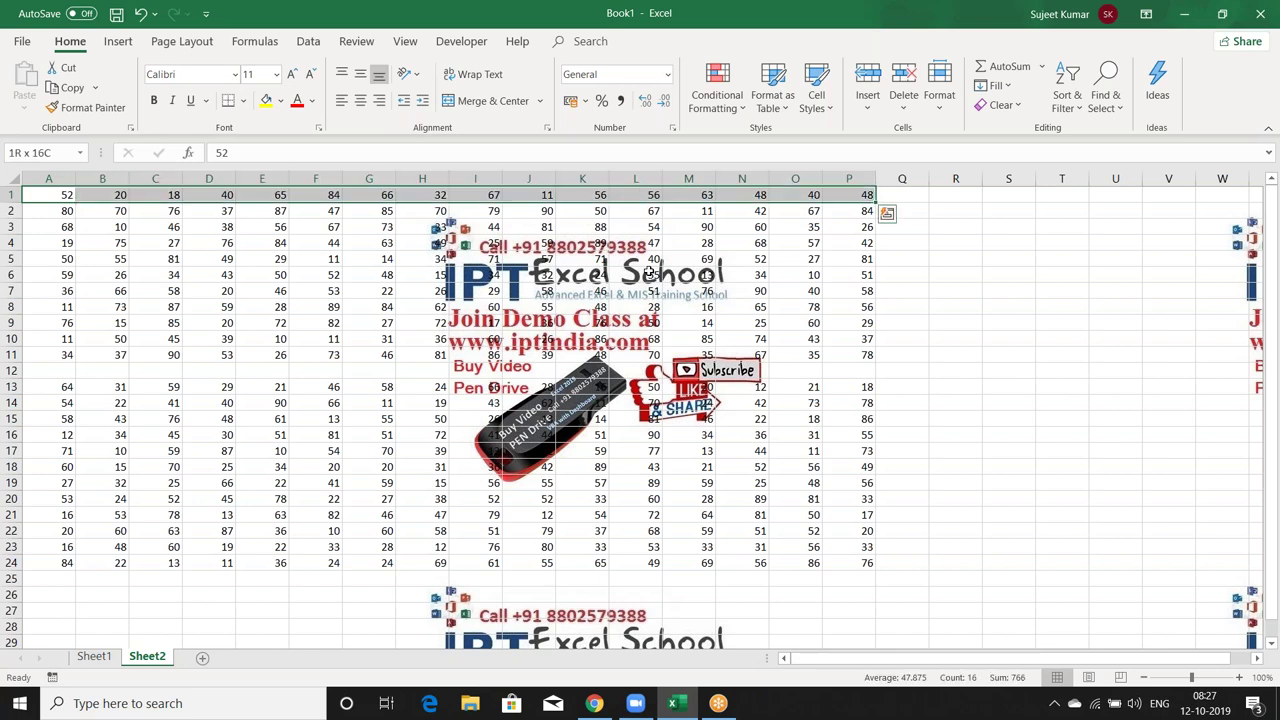
pyautogui.hotkey('ctrl', 'shift', 'Down')
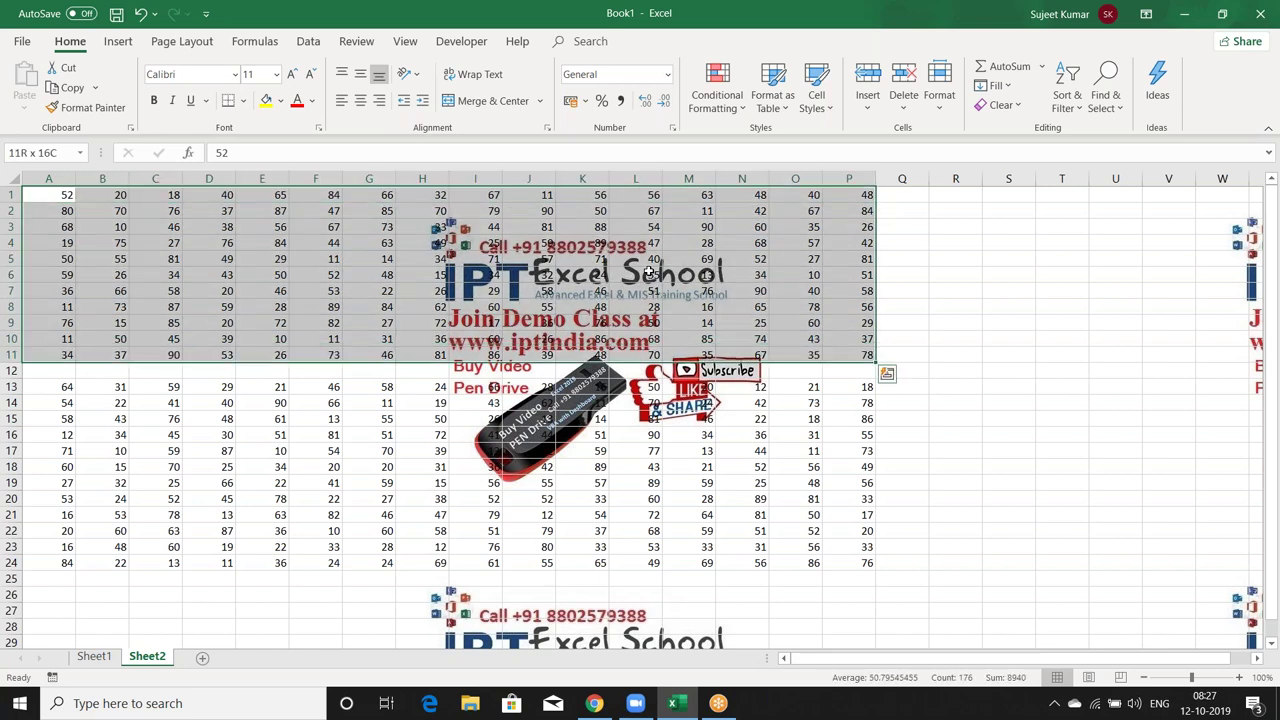
pyautogui.hotkey('ctrl', 'shift', 'Down')
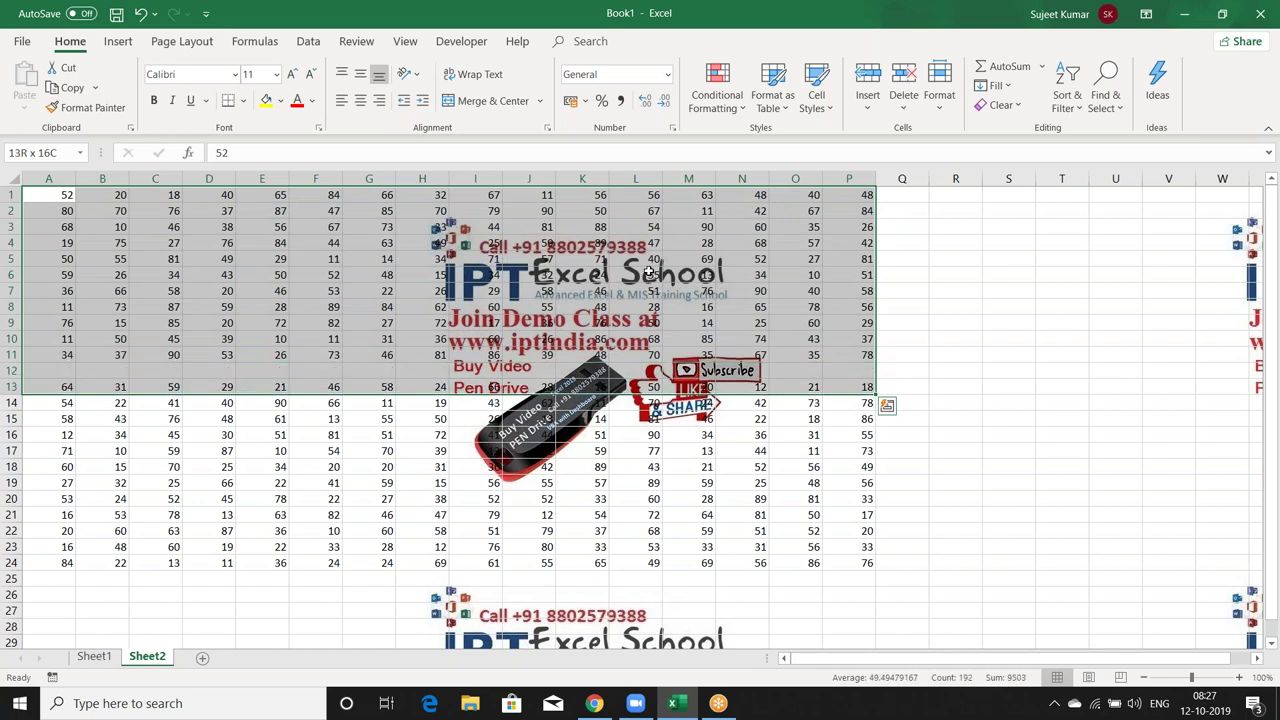
pyautogui.hotkey('ctrl', 'shift', 'Down')
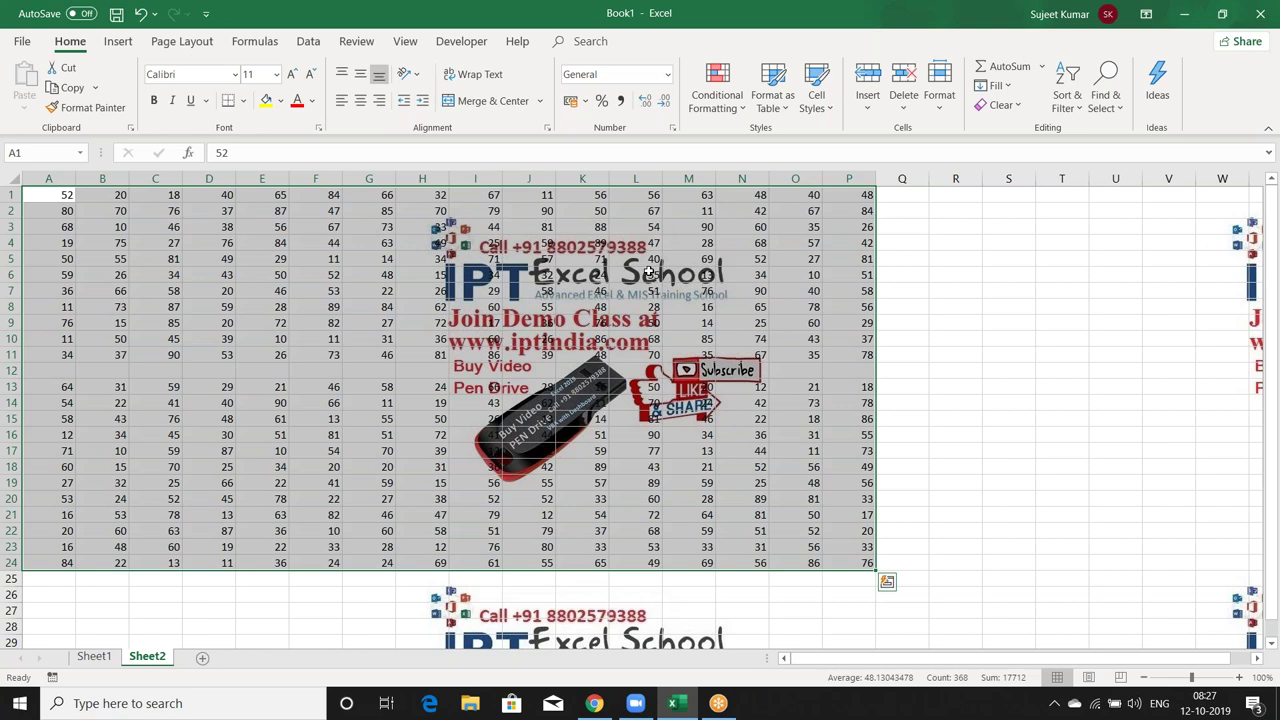
# Delete the empty row 12 with Ctrl+- and return to A1.
pyautogui.press('Down')
pyautogui.press('Down')
pyautogui.press('Down')
pyautogui.press('Down')
pyautogui.press('Down')
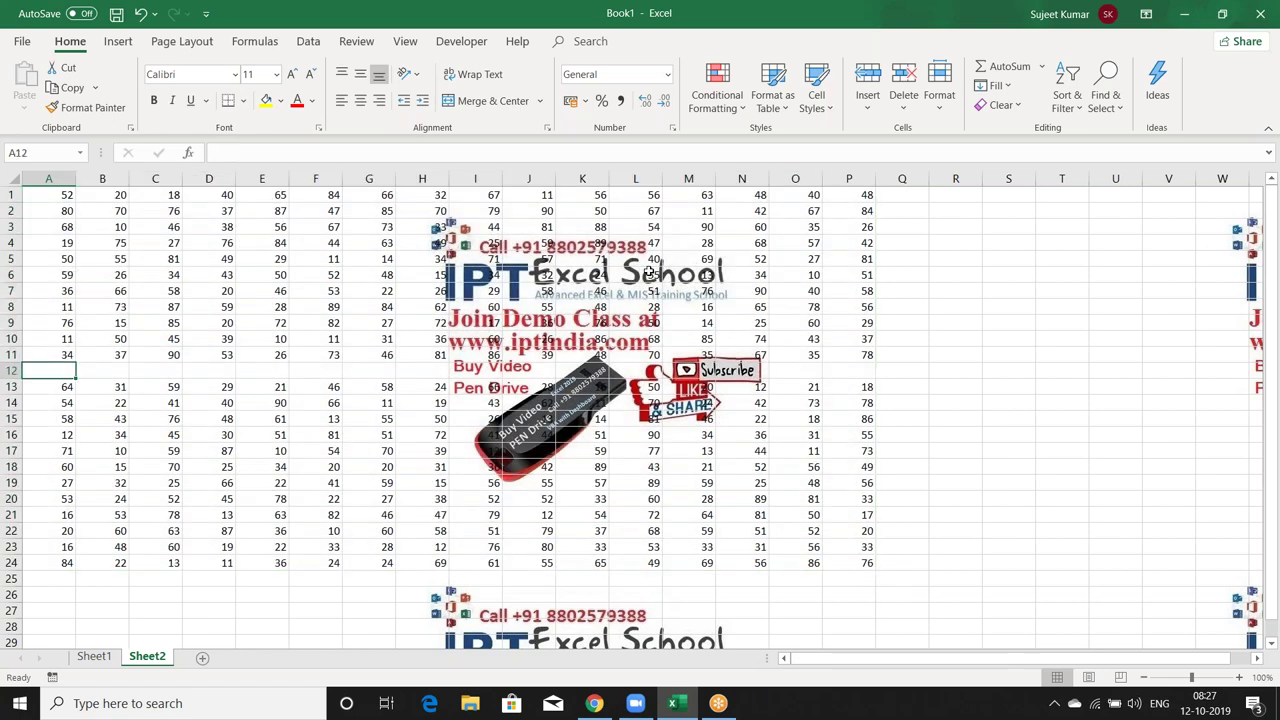
pyautogui.hotkey('shift', 'space')
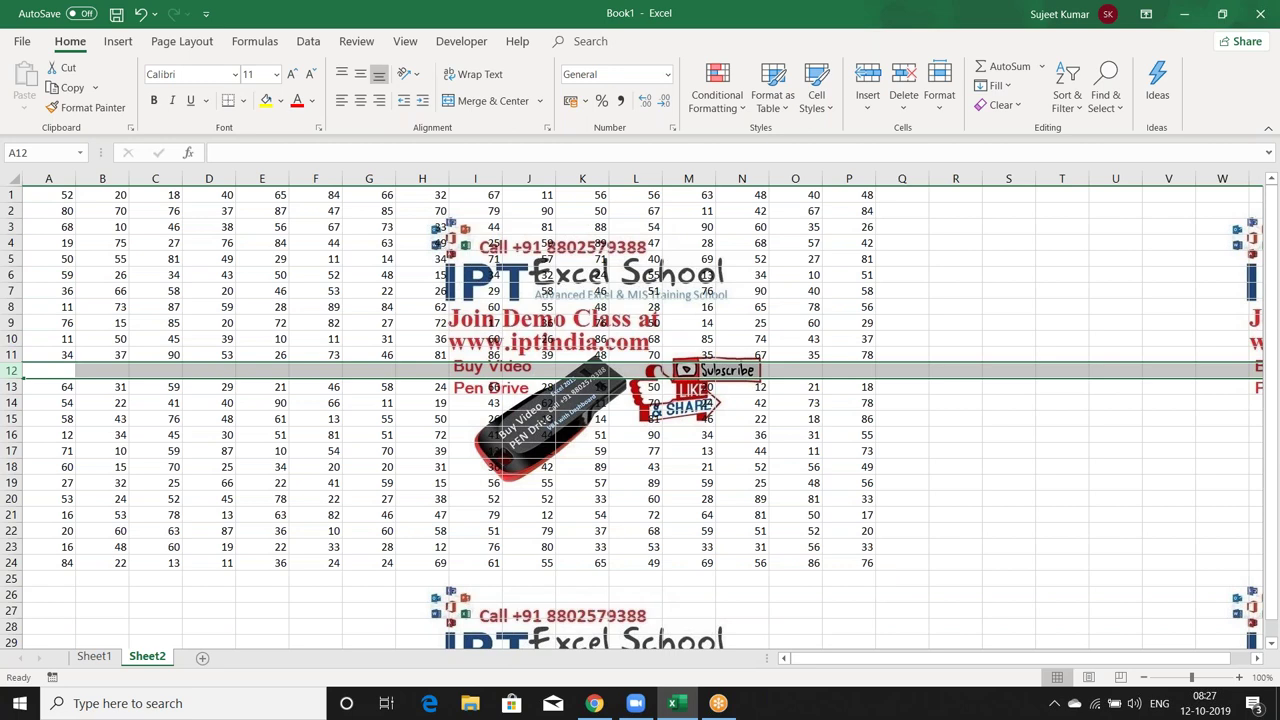
pyautogui.hotkey('ctrl', '-')
pyautogui.click(97, 291)
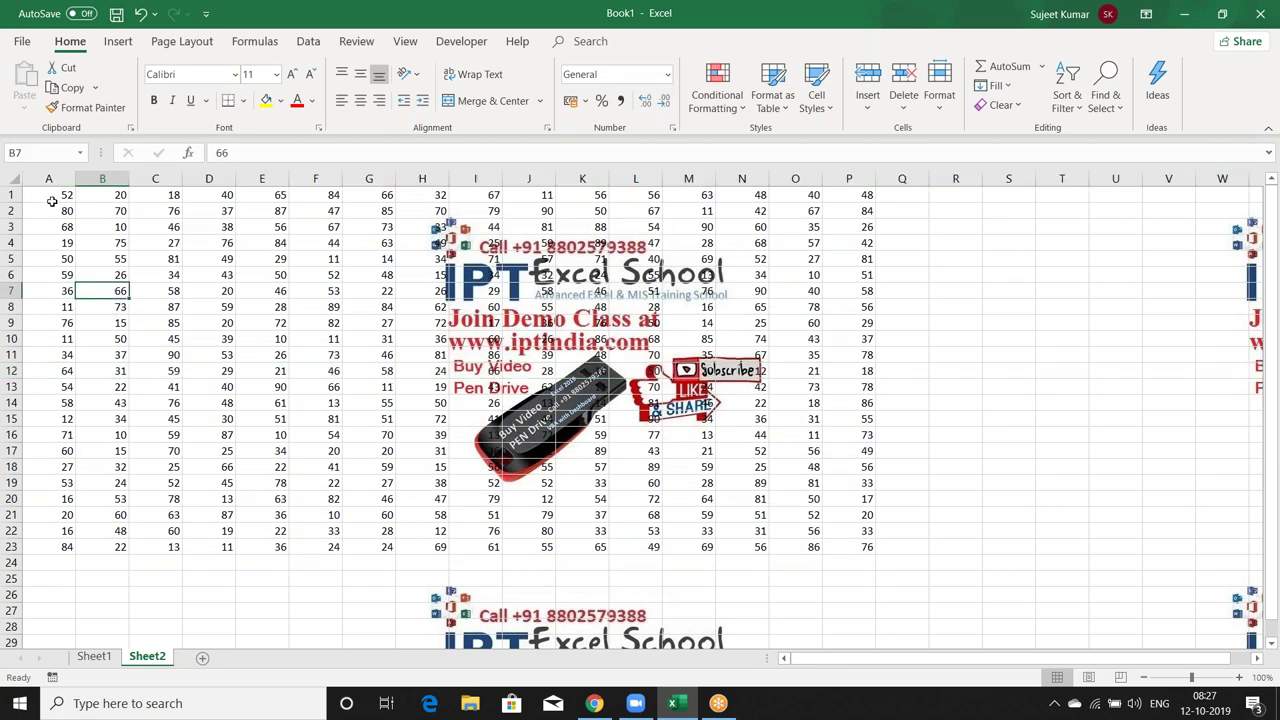
pyautogui.hotkey('ctrl', 'Home')
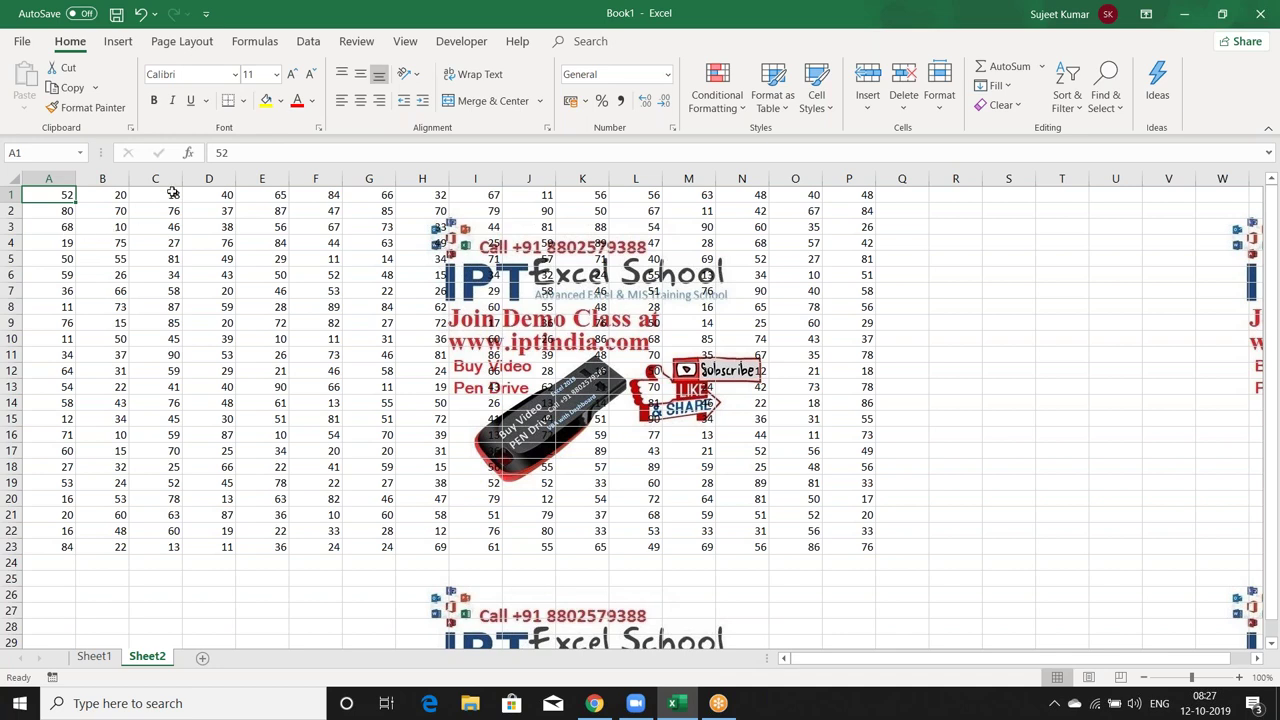
# Build a multi-selection of C1, E1, G1, column H, E6, C12 and E14.
pyautogui.keyDown('ctrl'); pyautogui.click(172, 194); pyautogui.keyUp('ctrl')
pyautogui.keyDown('ctrl'); pyautogui.click(255, 196); pyautogui.keyUp('ctrl')
pyautogui.keyDown('ctrl'); pyautogui.click(350, 195); pyautogui.keyUp('ctrl')
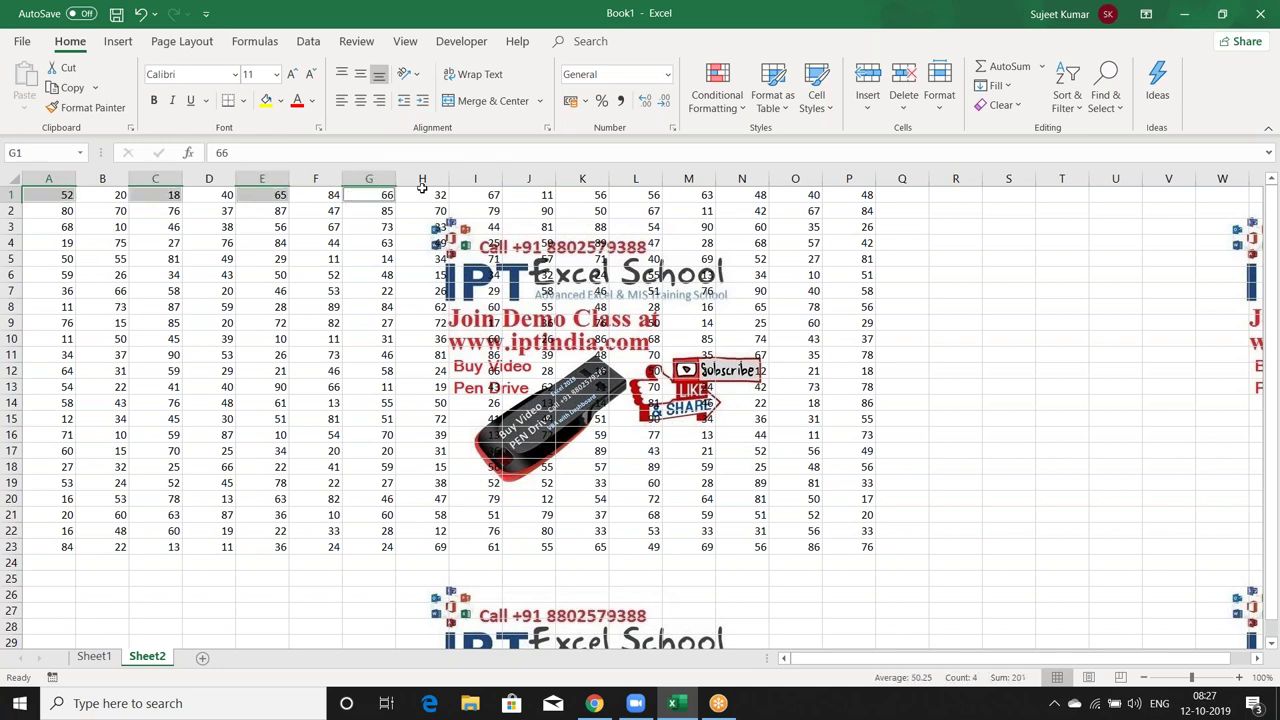
pyautogui.keyDown('ctrl'); pyautogui.click(422, 178); pyautogui.keyUp('ctrl')
pyautogui.keyDown('ctrl'); pyautogui.click(277, 277); pyautogui.keyUp('ctrl')
pyautogui.keyDown('ctrl'); pyautogui.click(162, 369); pyautogui.keyUp('ctrl')
pyautogui.keyDown('ctrl'); pyautogui.click(243, 403); pyautogui.keyUp('ctrl')
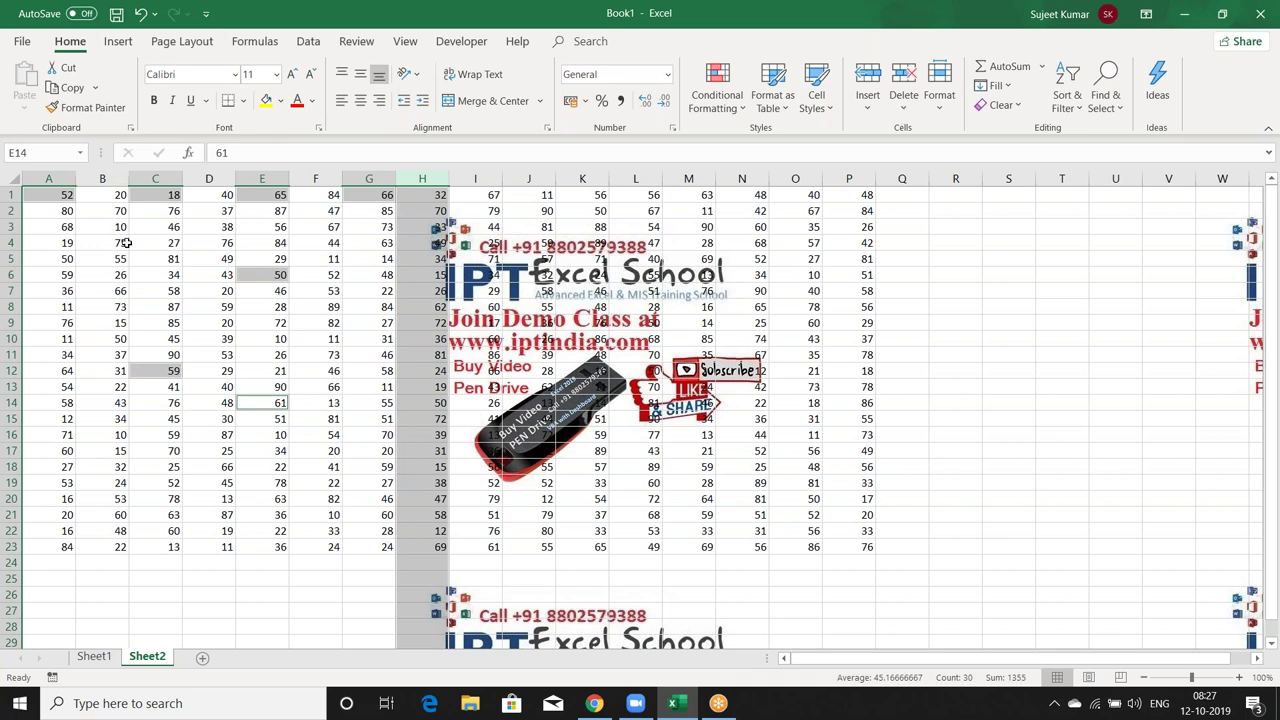
# Select nine scattered cells: A3, B4, C8, B10, D12, F9:F10, E5 and F3.
pyautogui.click(56, 225)
pyautogui.keyDown('ctrl'); pyautogui.click(115, 242); pyautogui.keyUp('ctrl')
pyautogui.keyDown('ctrl'); pyautogui.click(160, 306); pyautogui.keyUp('ctrl')
pyautogui.keyDown('ctrl'); pyautogui.click(105, 338); pyautogui.keyUp('ctrl')
pyautogui.keyDown('ctrl'); pyautogui.click(190, 370); pyautogui.keyUp('ctrl')
pyautogui.keyDown('ctrl'); pyautogui.moveTo(320, 338); pyautogui.dragTo(299, 316); pyautogui.keyUp('ctrl')
pyautogui.keyDown('ctrl'); pyautogui.click(270, 258); pyautogui.keyUp('ctrl')
pyautogui.keyDown('ctrl'); pyautogui.click(292, 227); pyautogui.keyUp('ctrl')
# Fill the scattered cells yellow, undo the fill, and deselect them.
pyautogui.click(266, 101)
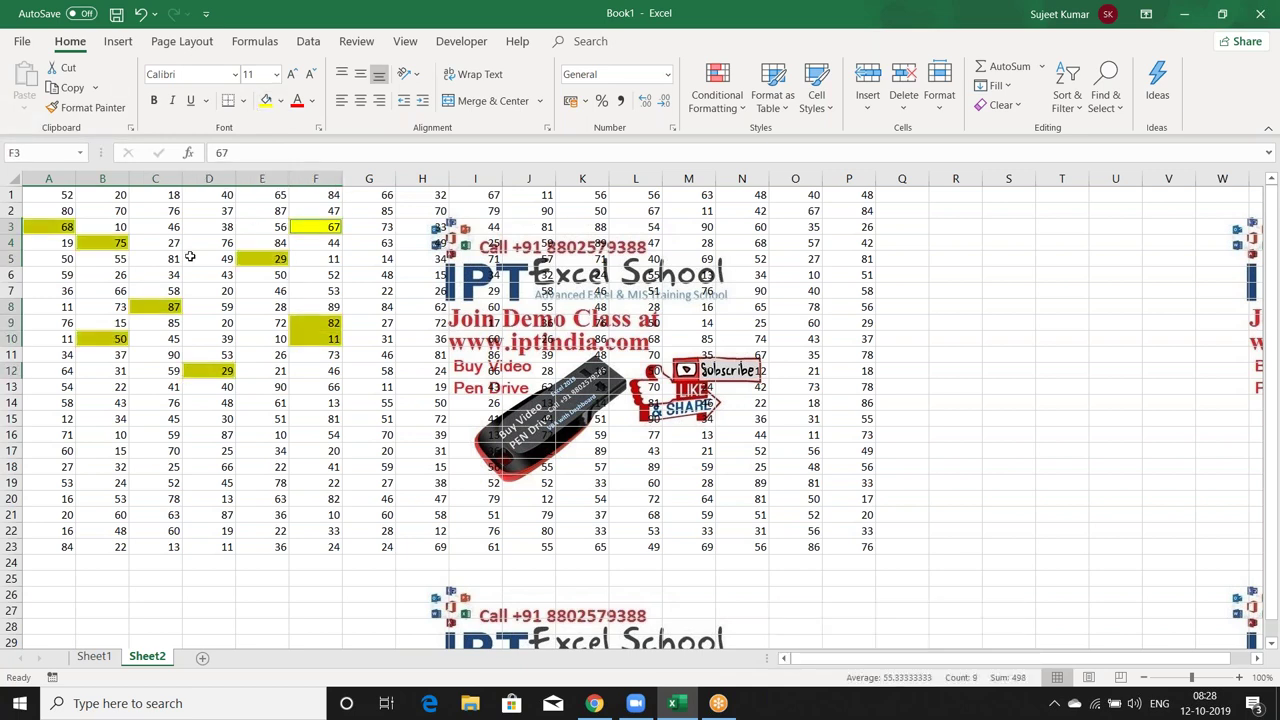
pyautogui.hotkey('ctrl', 'z')
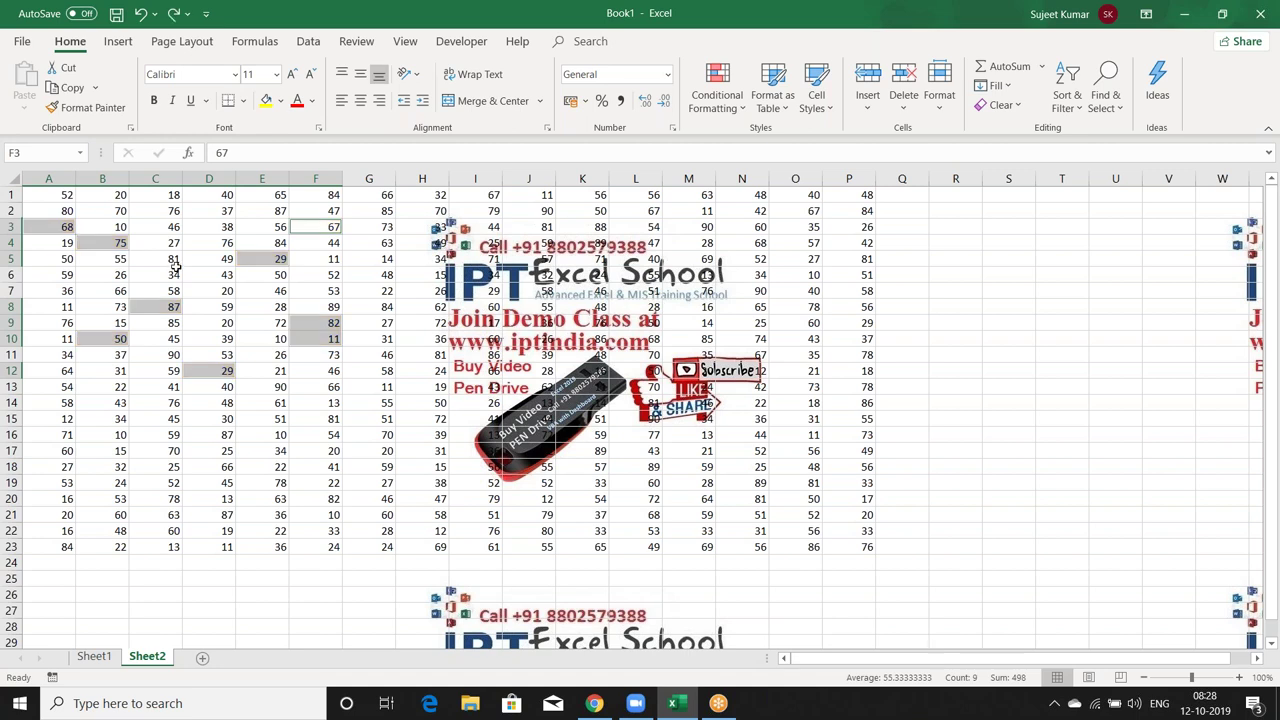
pyautogui.click(191, 288)
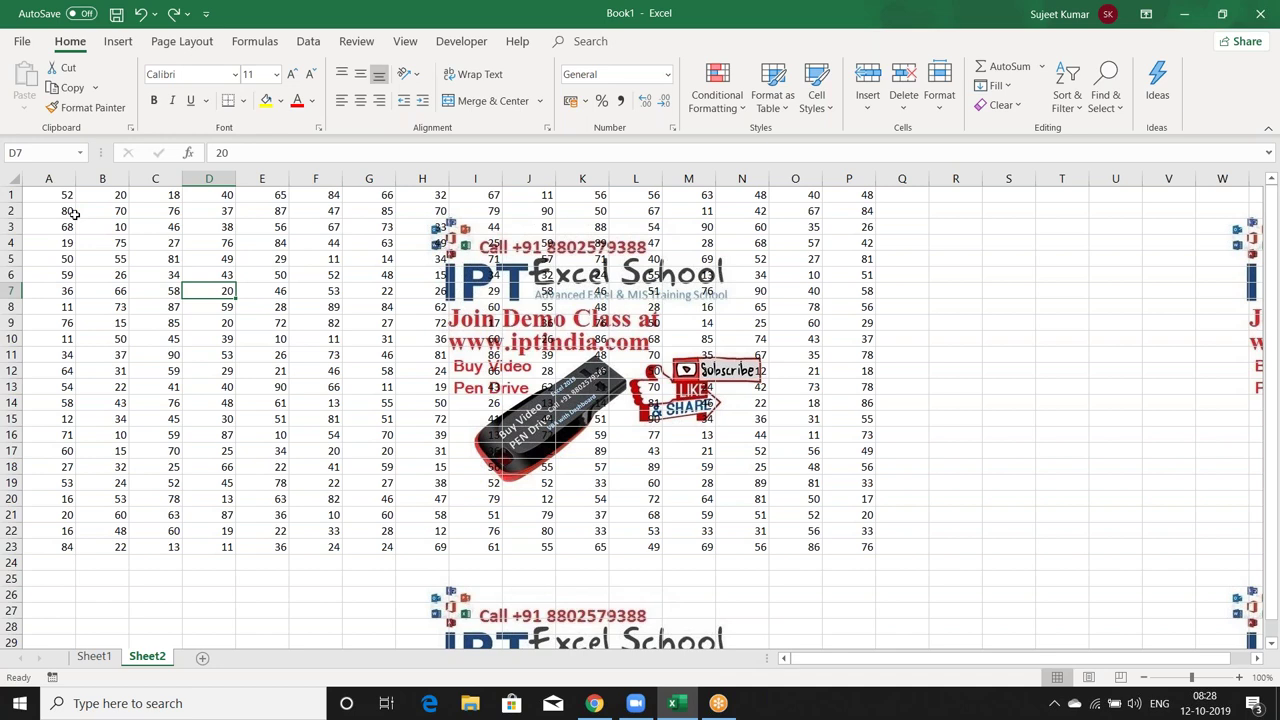
pyautogui.moveTo(57, 195); pyautogui.dragTo(316, 195)
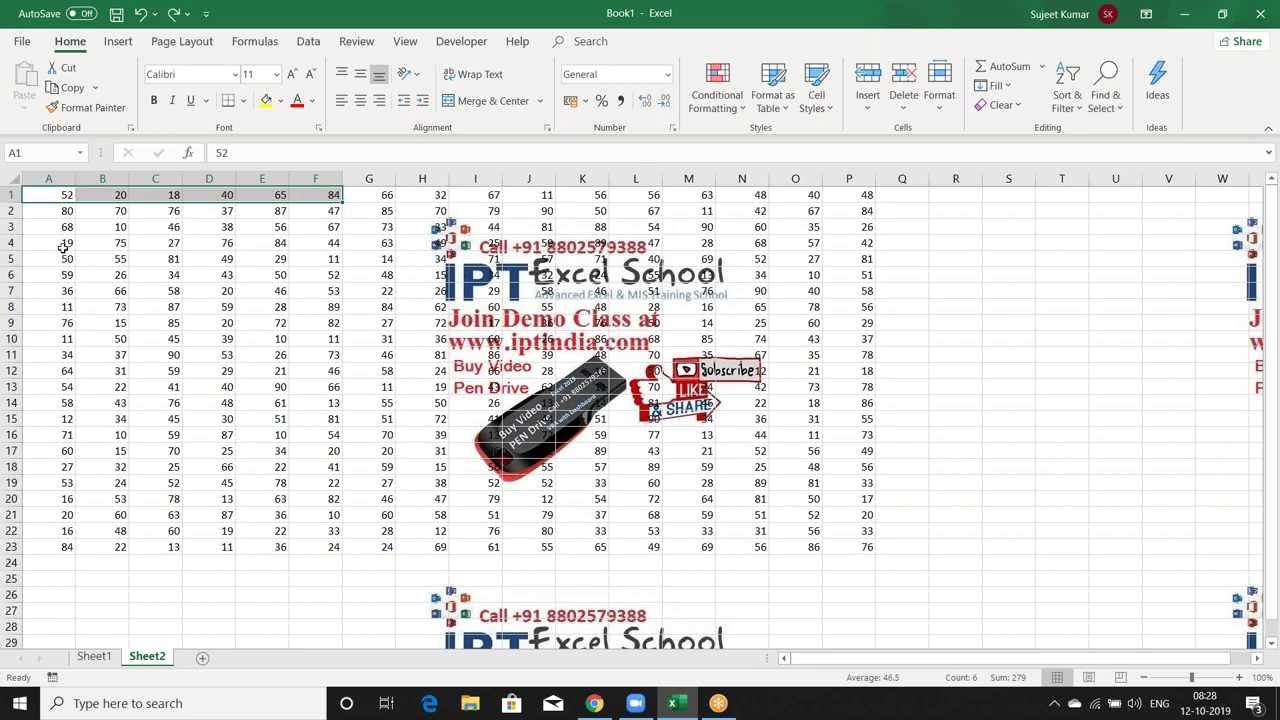
pyautogui.moveTo(61, 244); pyautogui.dragTo(305, 244)
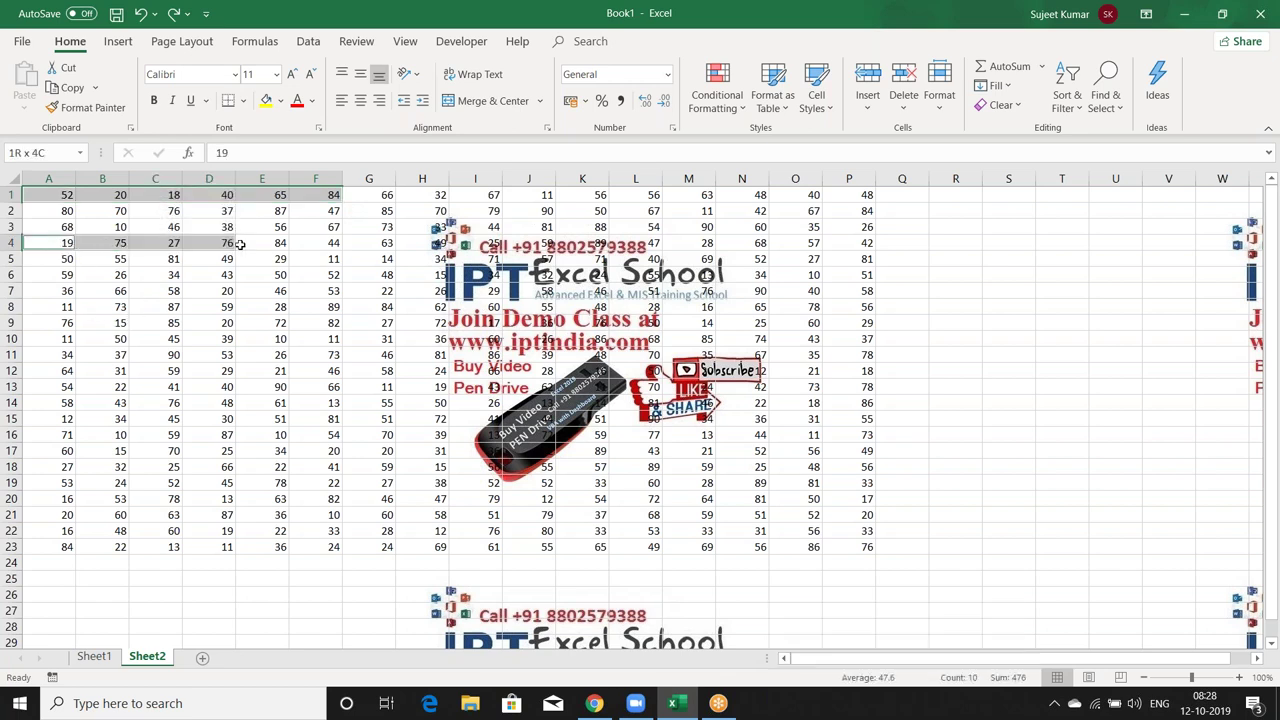
pyautogui.moveTo(60, 291)
pyautogui.mouseDown()
pyautogui.moveTo(306, 296)
pyautogui.moveTo(314, 322)
pyautogui.mouseUp()
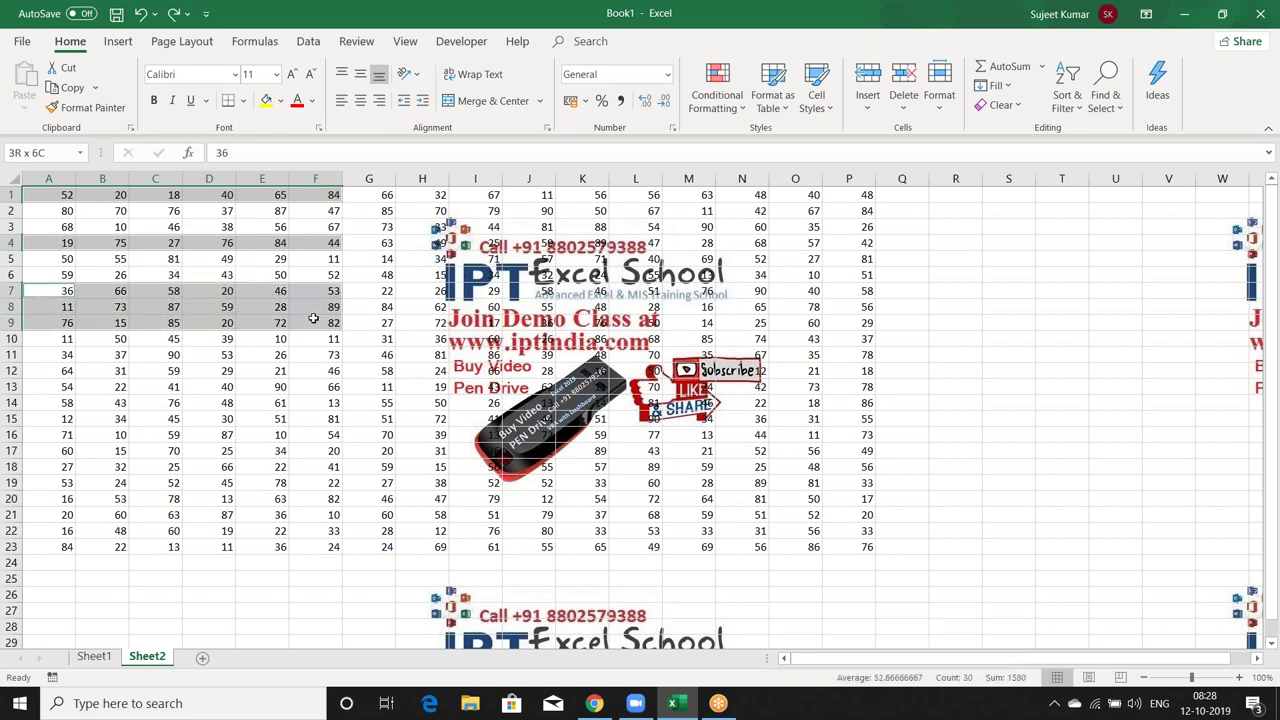
pyautogui.keyDown('ctrl'); pyautogui.click(91, 386); pyautogui.keyUp('ctrl')
pyautogui.moveTo(91, 386); pyautogui.dragTo(290, 395)
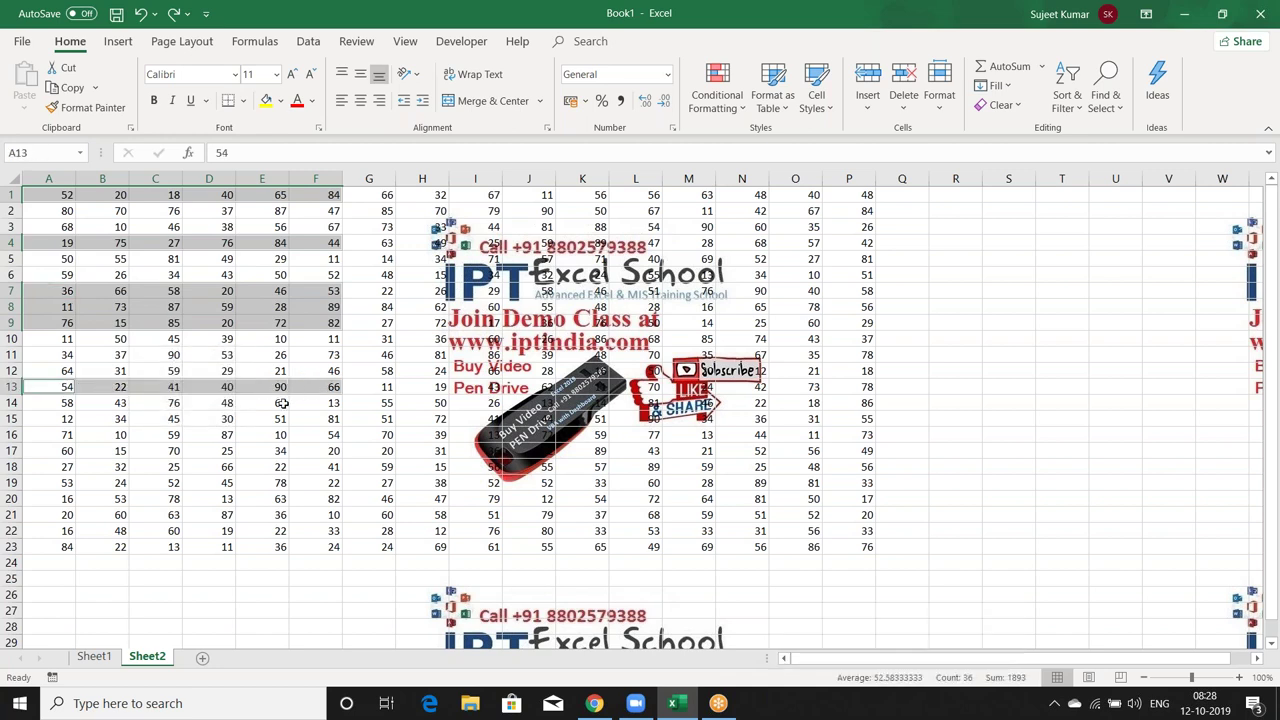
pyautogui.hotkey('ctrl', 'c')
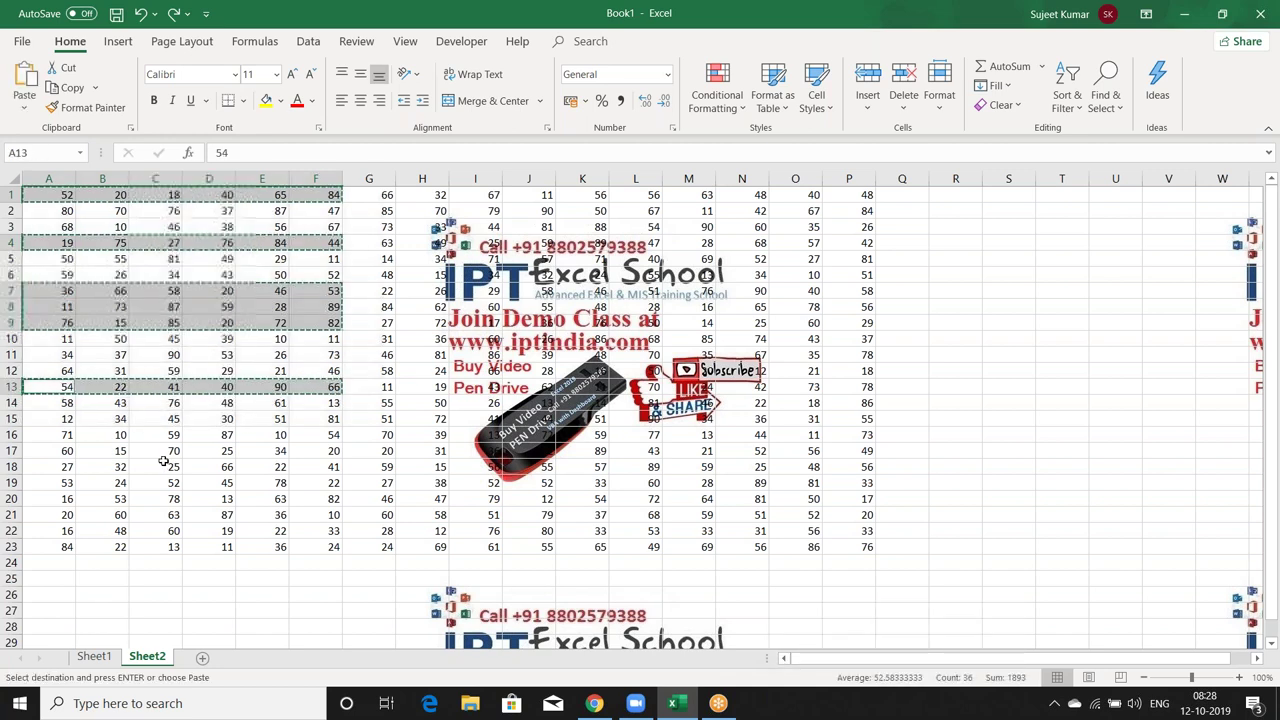
pyautogui.press('Escape')
pyautogui.click(157, 290)
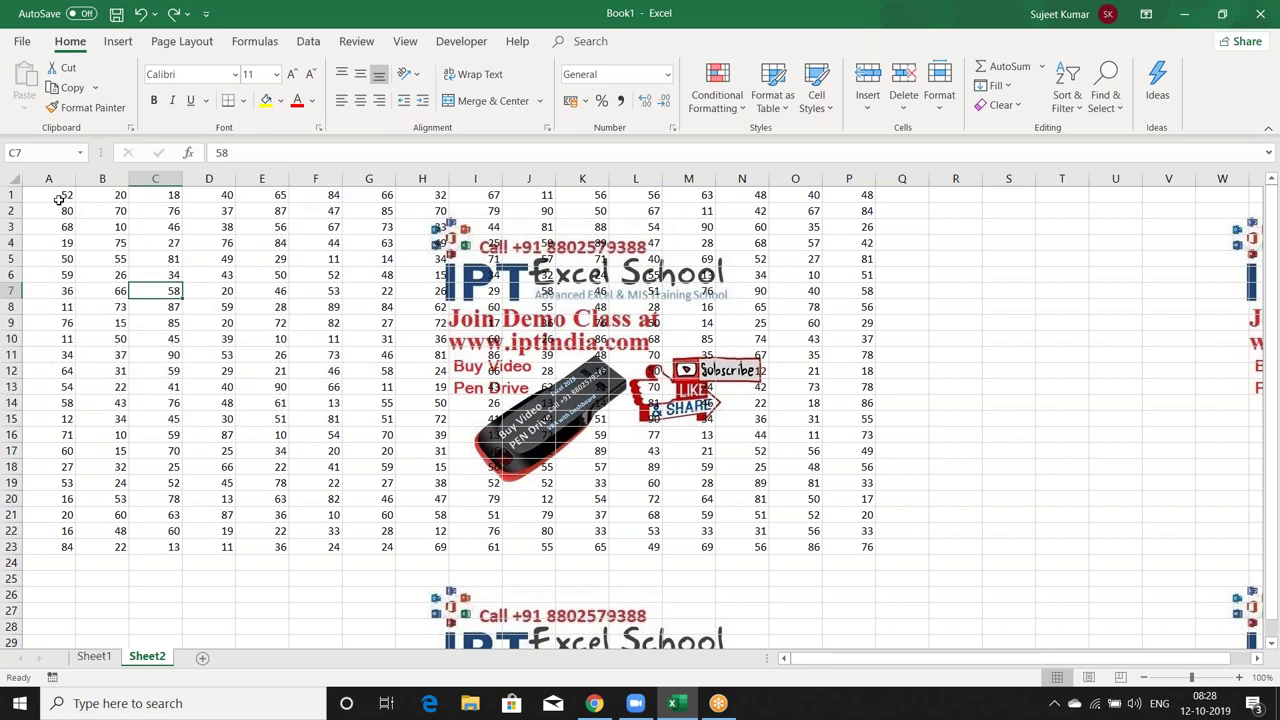
pyautogui.moveTo(57, 196); pyautogui.dragTo(165, 195)
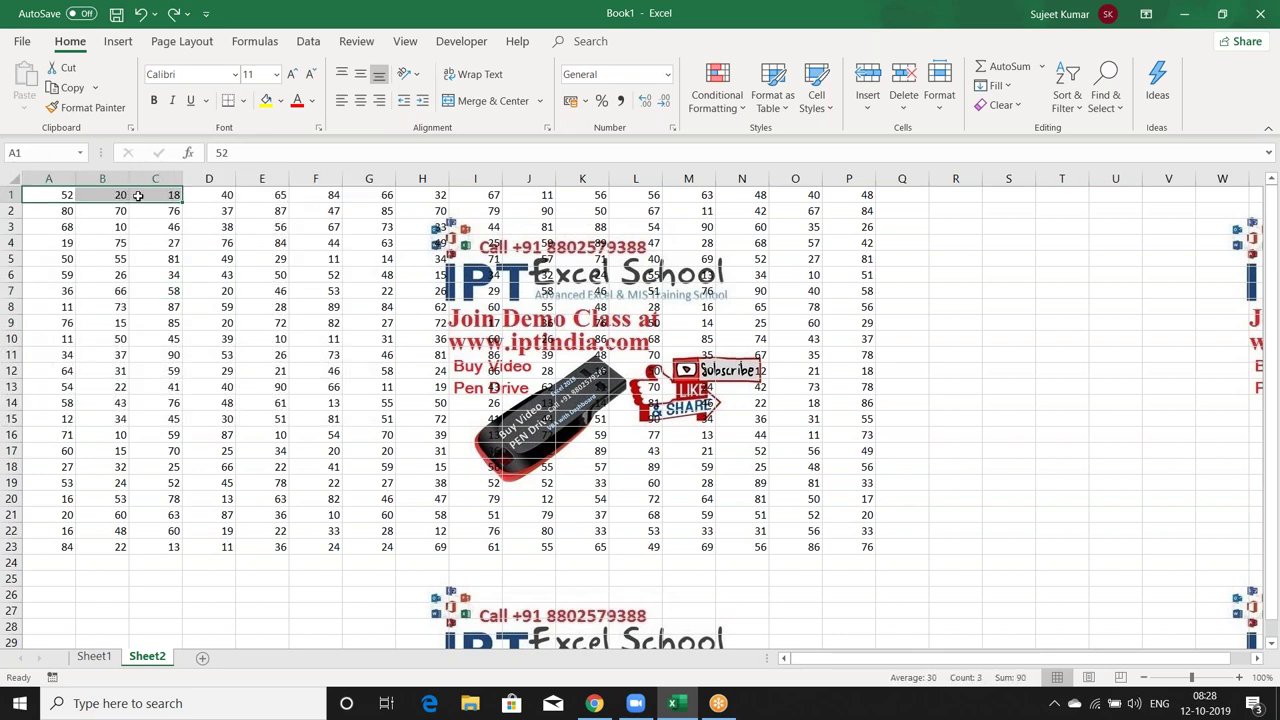
pyautogui.keyDown('ctrl'); pyautogui.moveTo(85, 245); pyautogui.dragTo(262, 244); pyautogui.keyUp('ctrl')
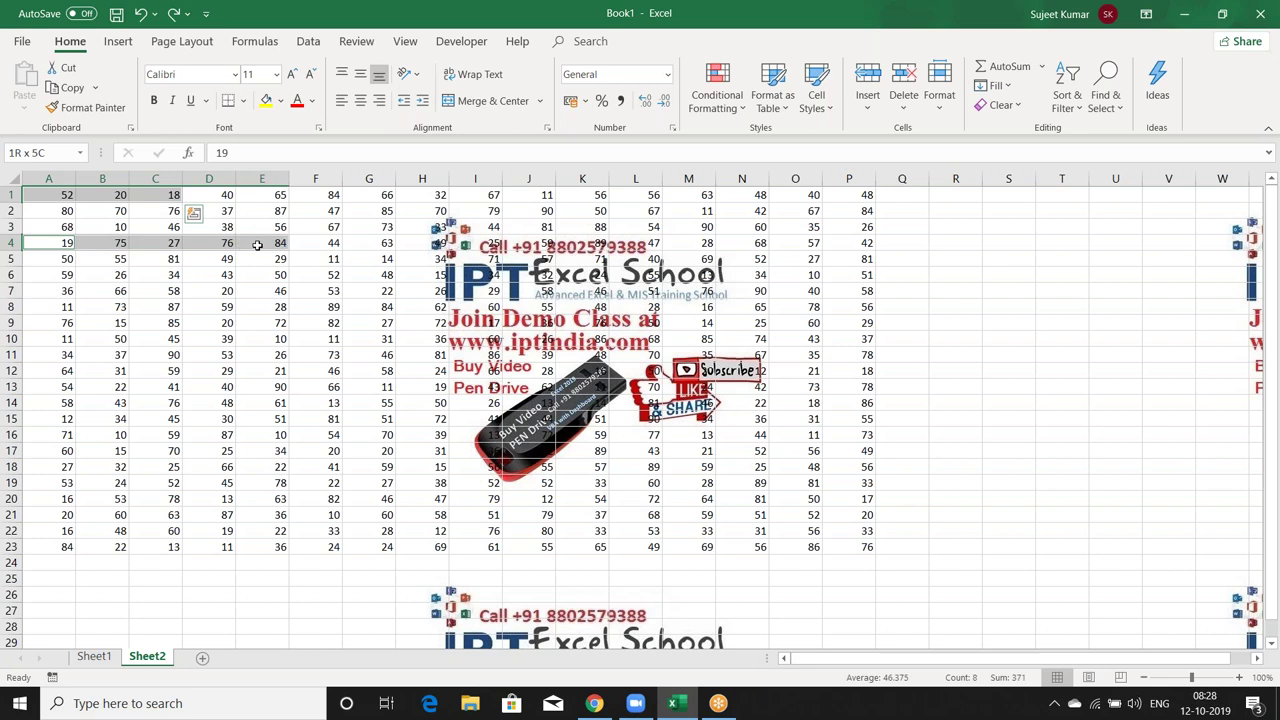
pyautogui.keyDown('ctrl'); pyautogui.moveTo(252, 312); pyautogui.dragTo(268, 364); pyautogui.keyUp('ctrl')
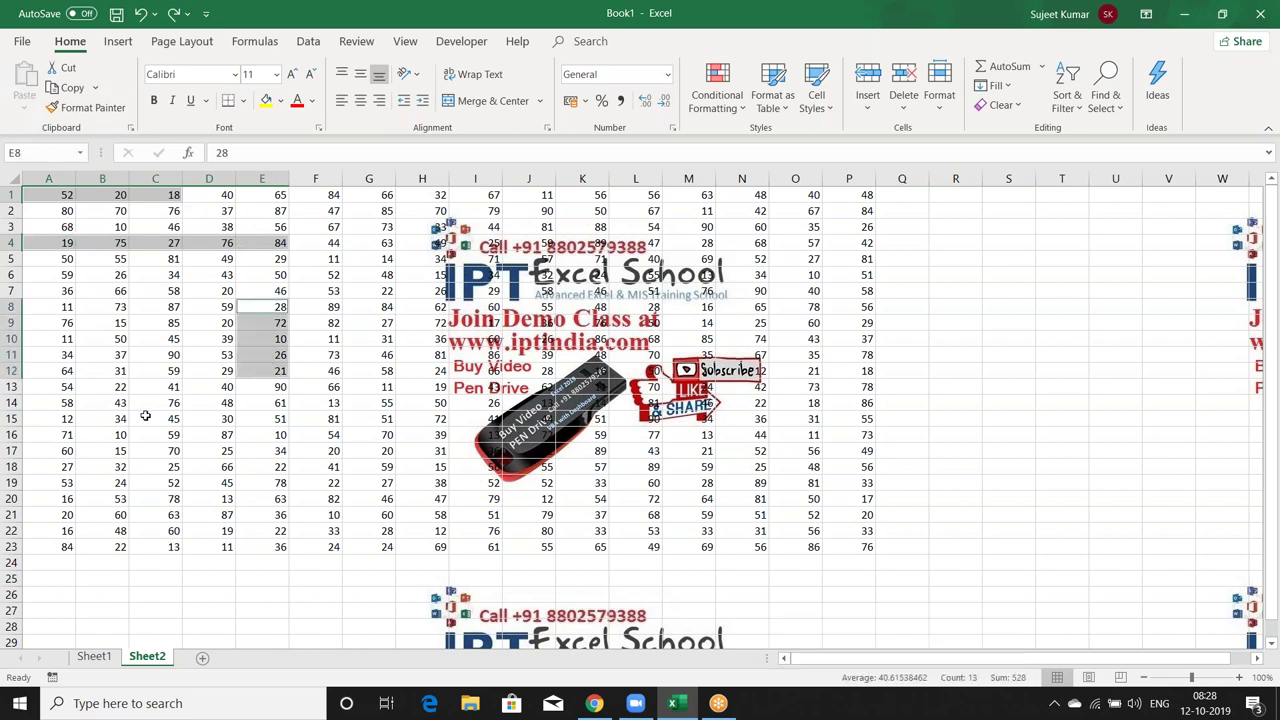
pyautogui.hotkey('ctrl', 'c')
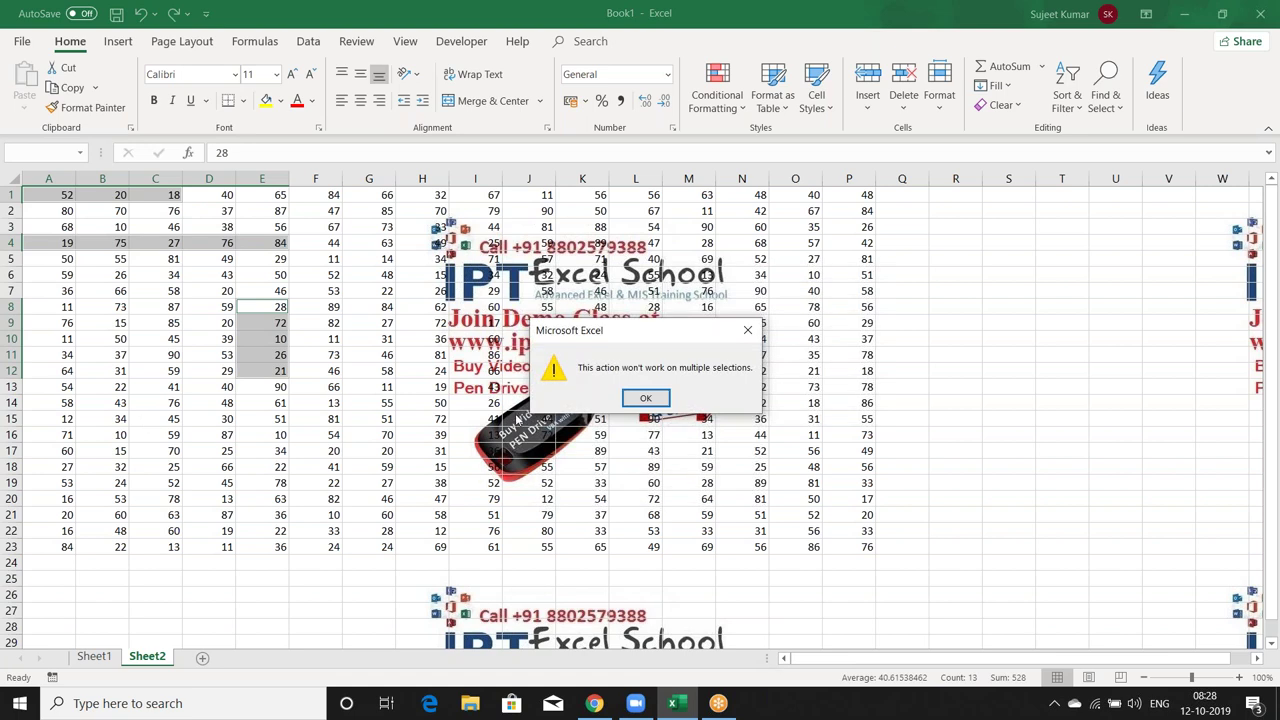
pyautogui.click(645, 398)
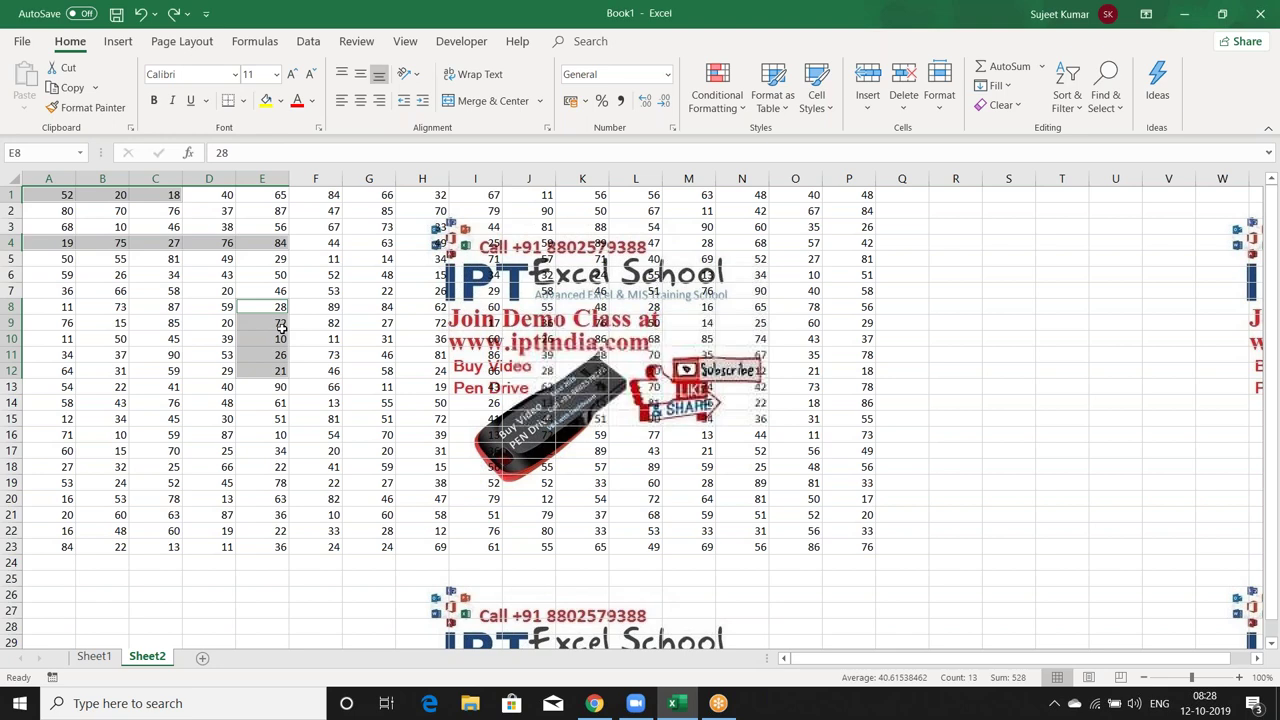
pyautogui.click(212, 291)
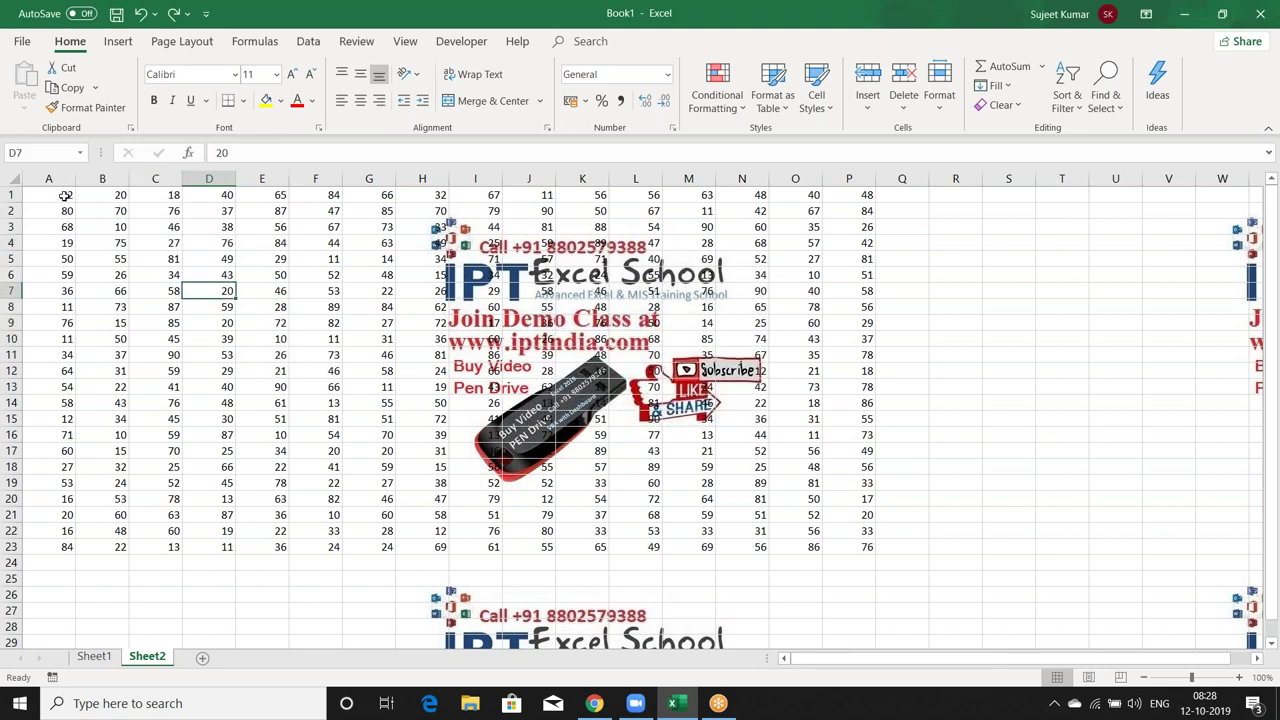
# Select A1:C1, A4:C4, A6:C6 and A8:C8 together, then clear that selection.
pyautogui.moveTo(64, 196); pyautogui.dragTo(172, 196)
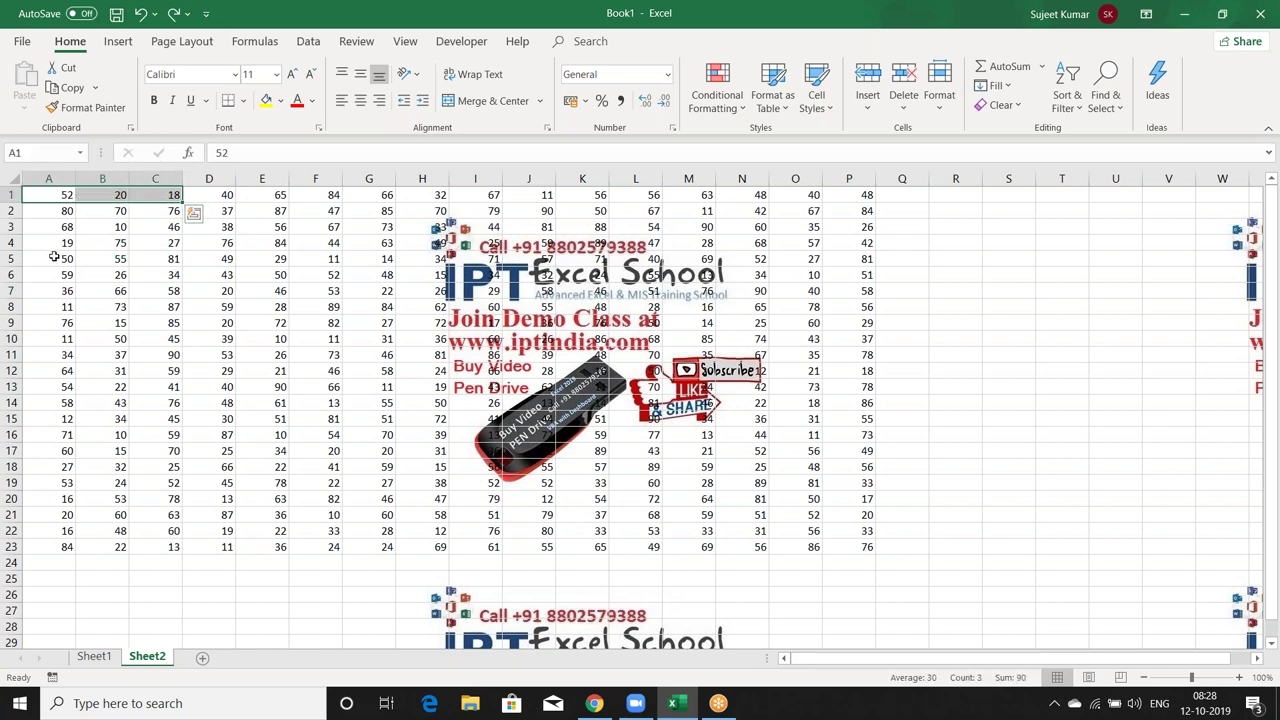
pyautogui.keyDown('ctrl'); pyautogui.moveTo(54, 243); pyautogui.dragTo(140, 245); pyautogui.keyUp('ctrl')
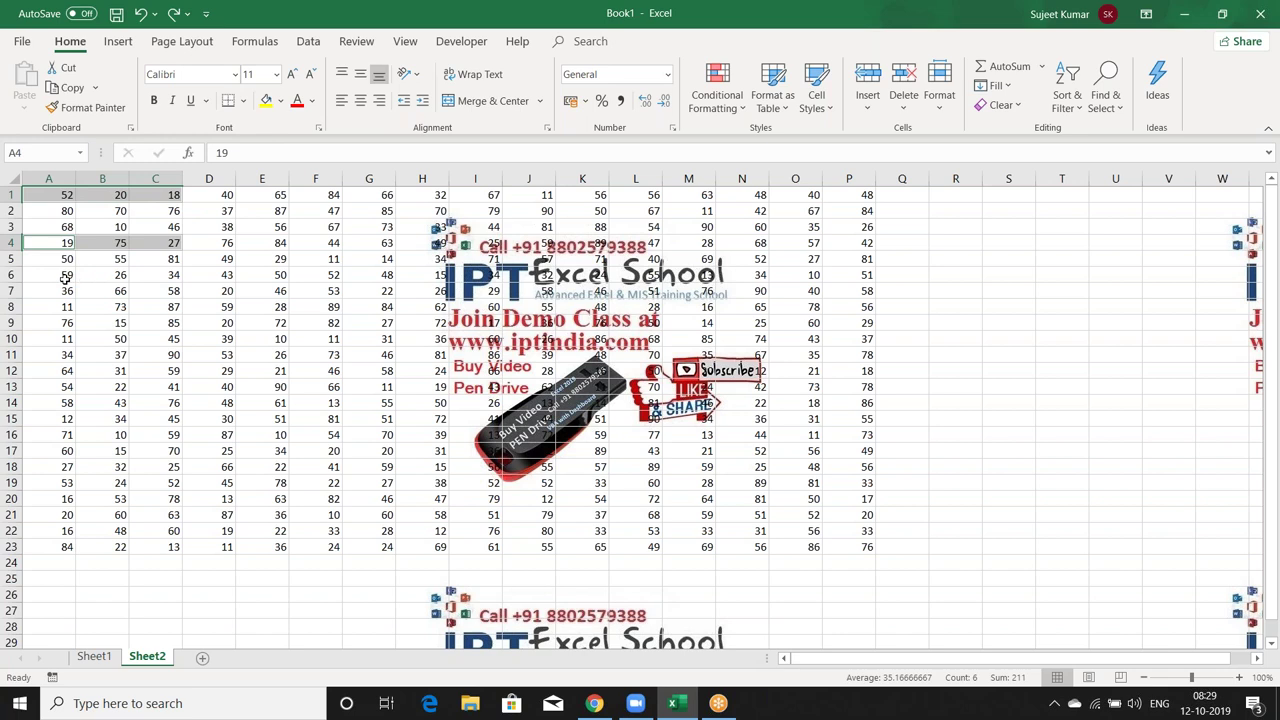
pyautogui.keyDown('ctrl'); pyautogui.moveTo(62, 275); pyautogui.dragTo(140, 274); pyautogui.keyUp('ctrl')
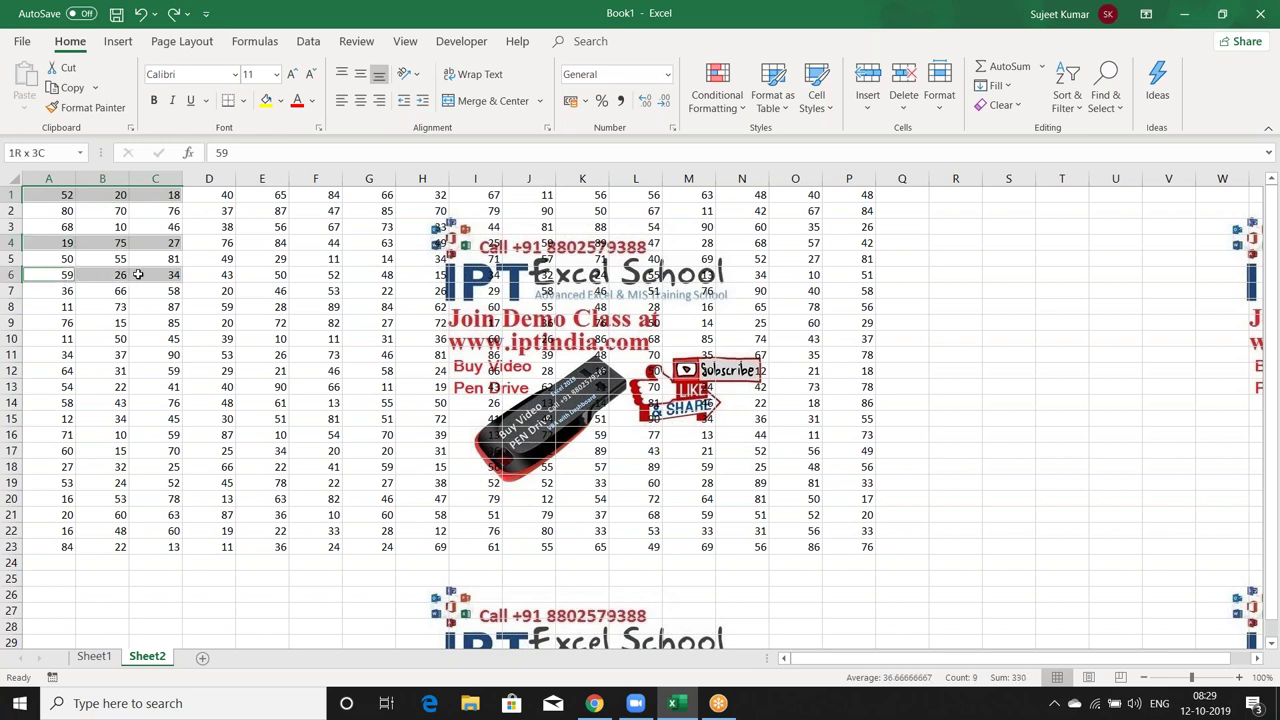
pyautogui.keyDown('ctrl'); pyautogui.click(54, 308); pyautogui.keyUp('ctrl')
pyautogui.keyDown('ctrl'); pyautogui.moveTo(54, 308); pyautogui.dragTo(140, 309); pyautogui.keyUp('ctrl')
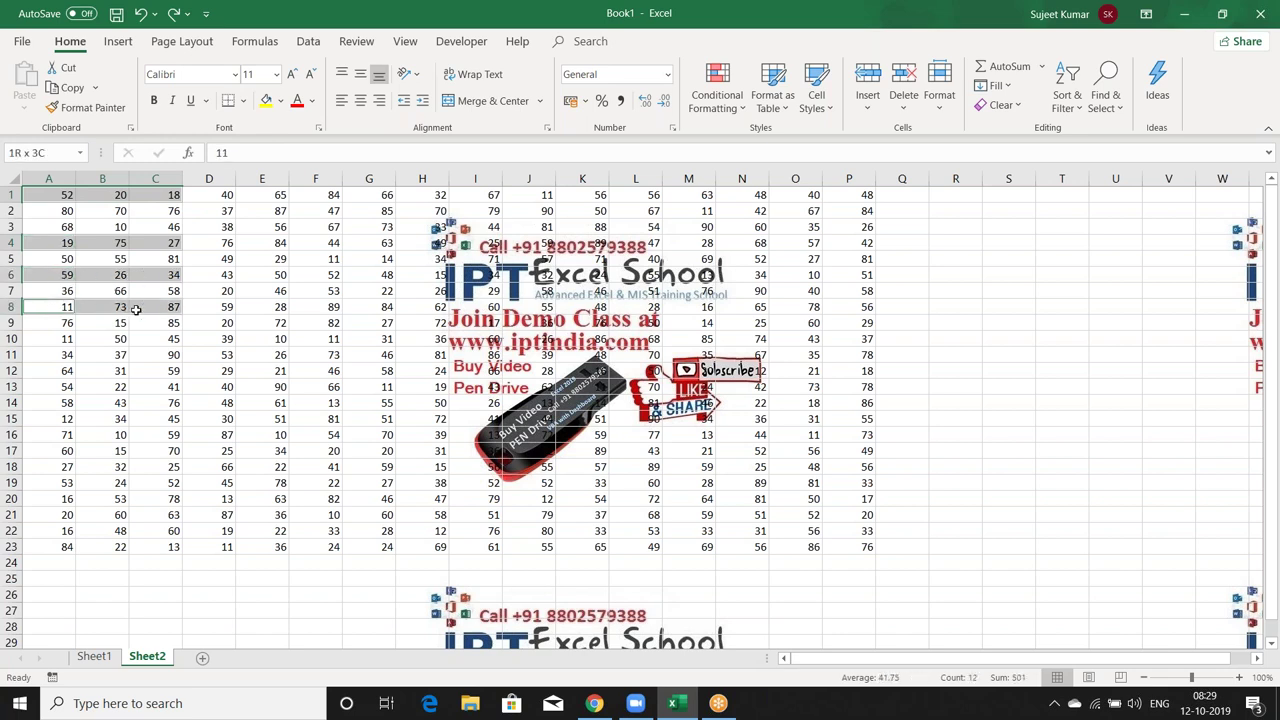
pyautogui.keyDown('ctrl'); pyautogui.click(76, 341); pyautogui.keyUp('ctrl')
pyautogui.click(140, 308)
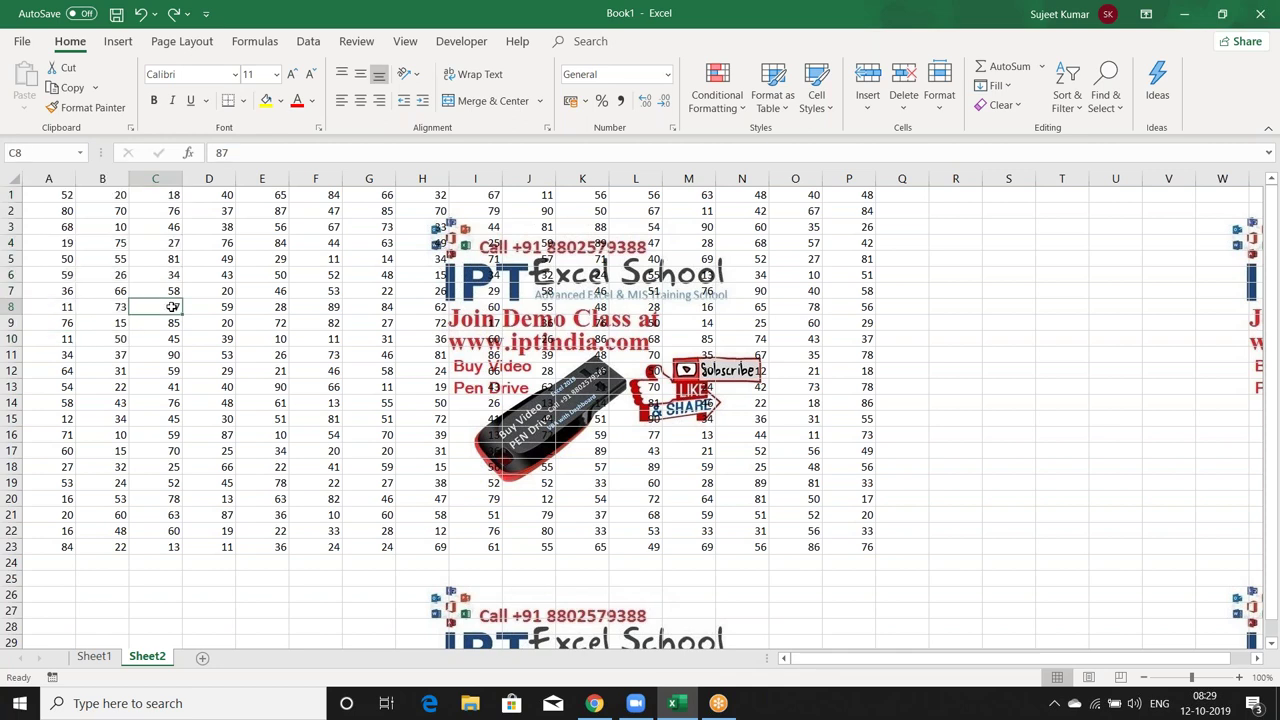
# Copy cells A1, C1, D1 and F1 together.
pyautogui.click(62, 194)
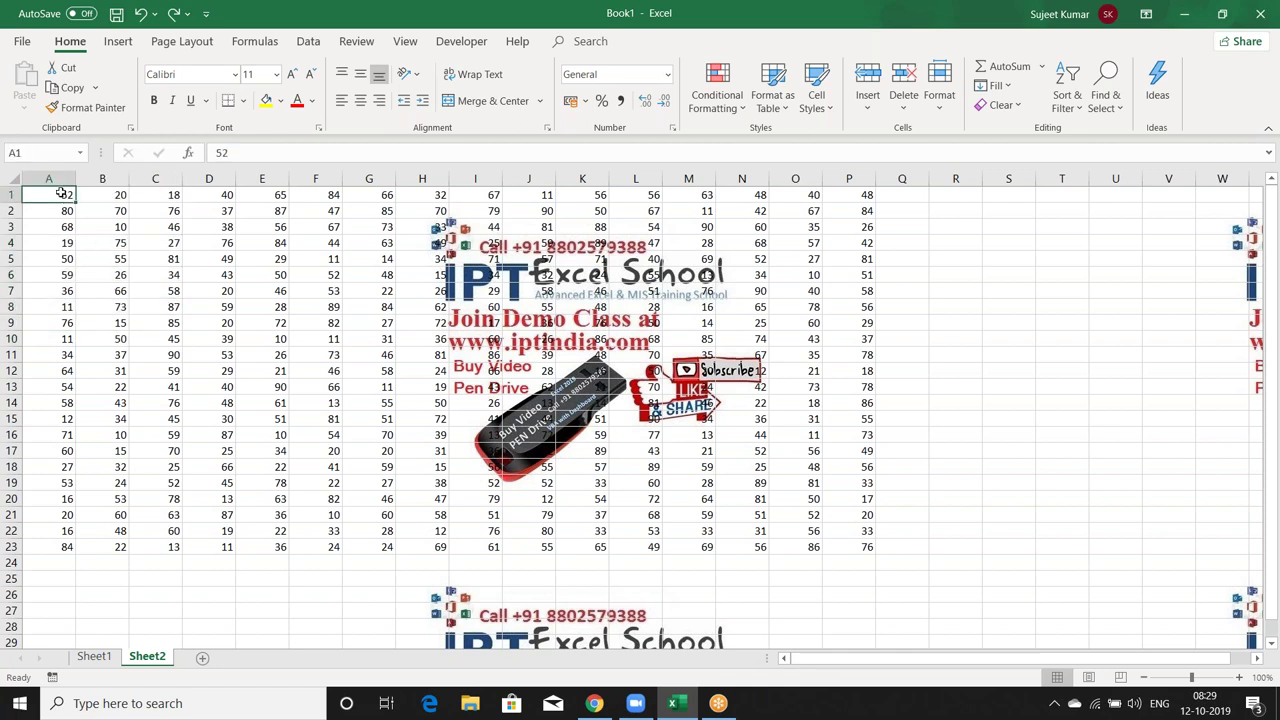
pyautogui.keyDown('ctrl'); pyautogui.click(160, 198); pyautogui.keyUp('ctrl')
pyautogui.keyDown('ctrl'); pyautogui.click(226, 197); pyautogui.keyUp('ctrl')
pyautogui.keyDown('ctrl'); pyautogui.click(324, 197); pyautogui.keyUp('ctrl')
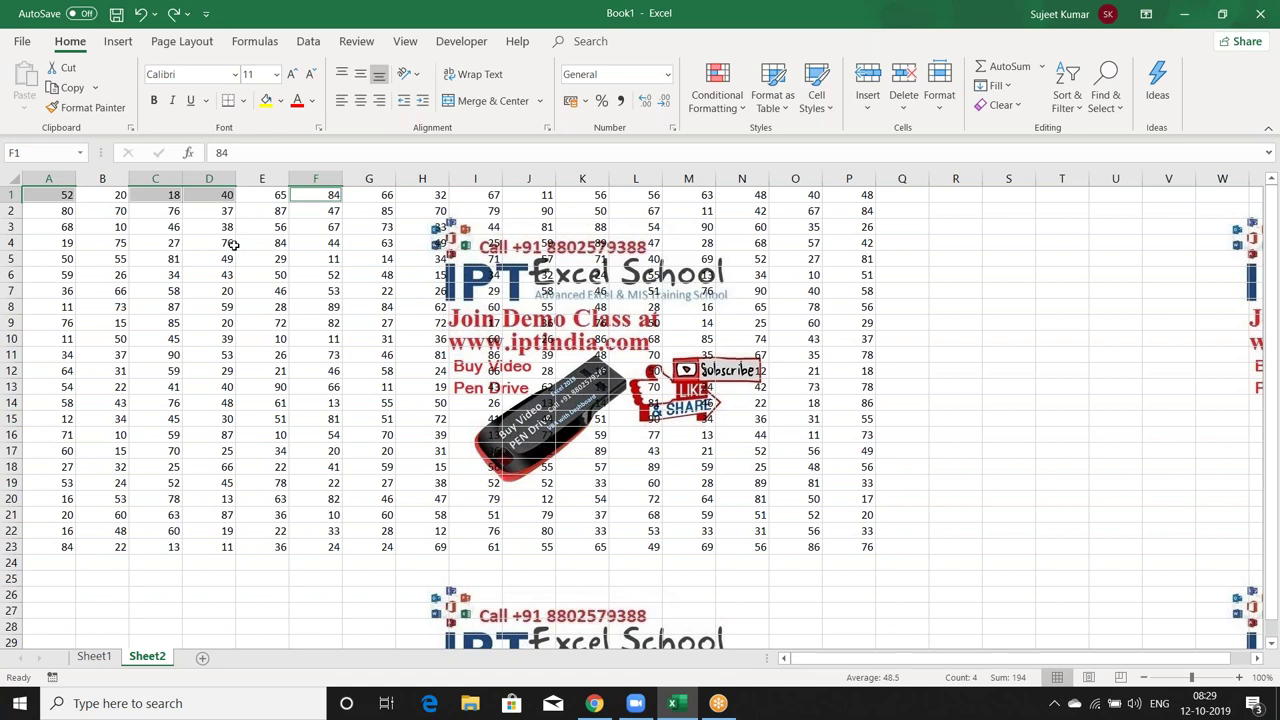
pyautogui.hotkey('ctrl', 'c')
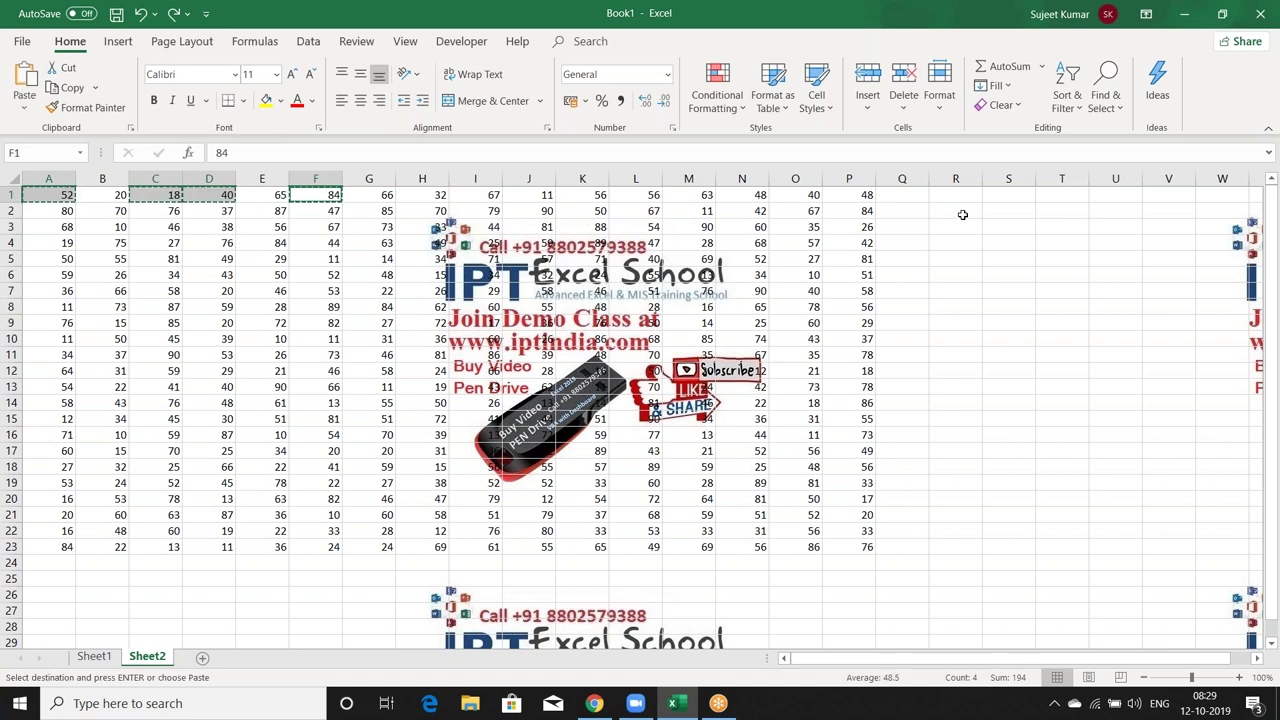
# Paste 52, 18, 40 and 84 into R1:U1, then delete them and move to A2.
pyautogui.click(957, 197)
pyautogui.hotkey('ctrl', 'v')
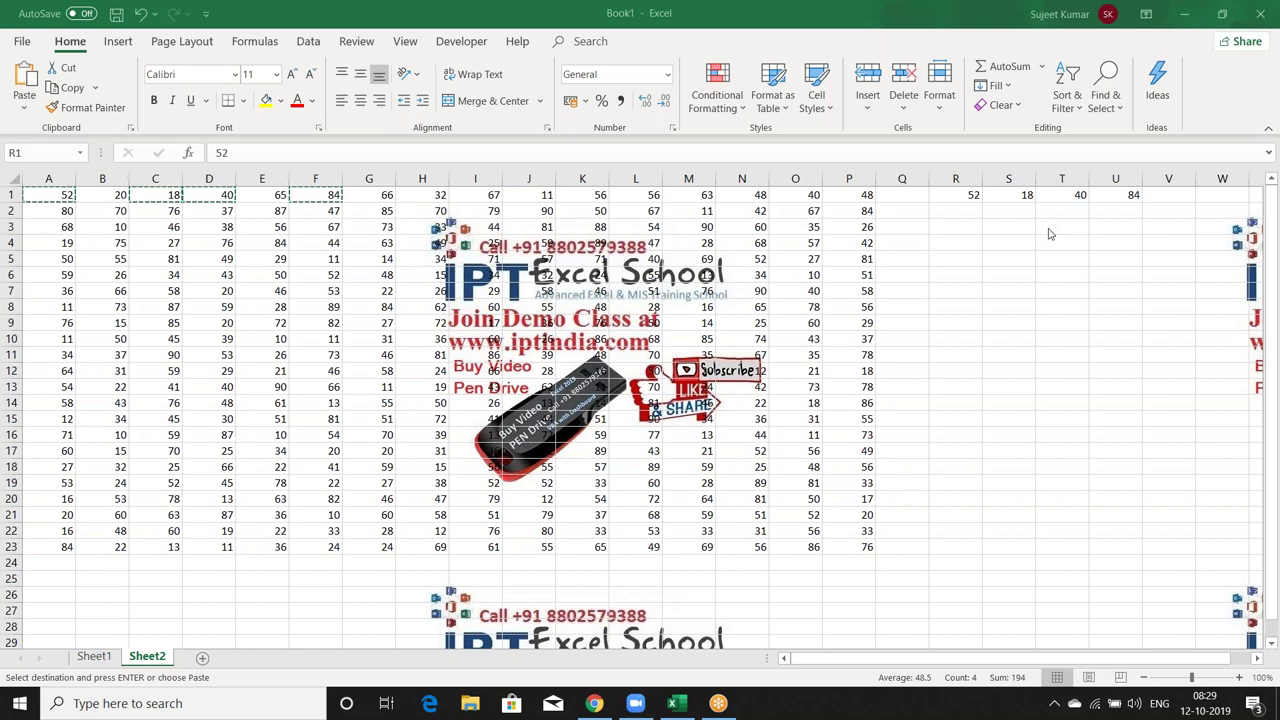
pyautogui.hotkey('ctrl', 'v')
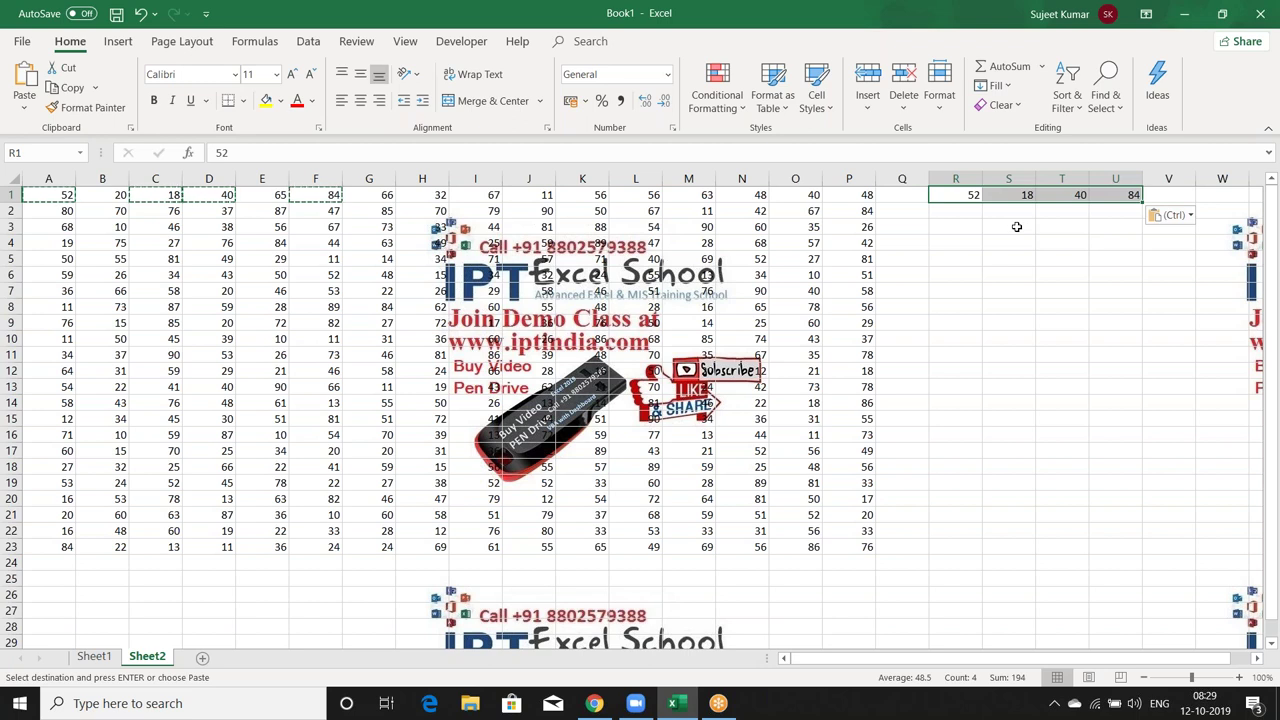
pyautogui.press('Delete')
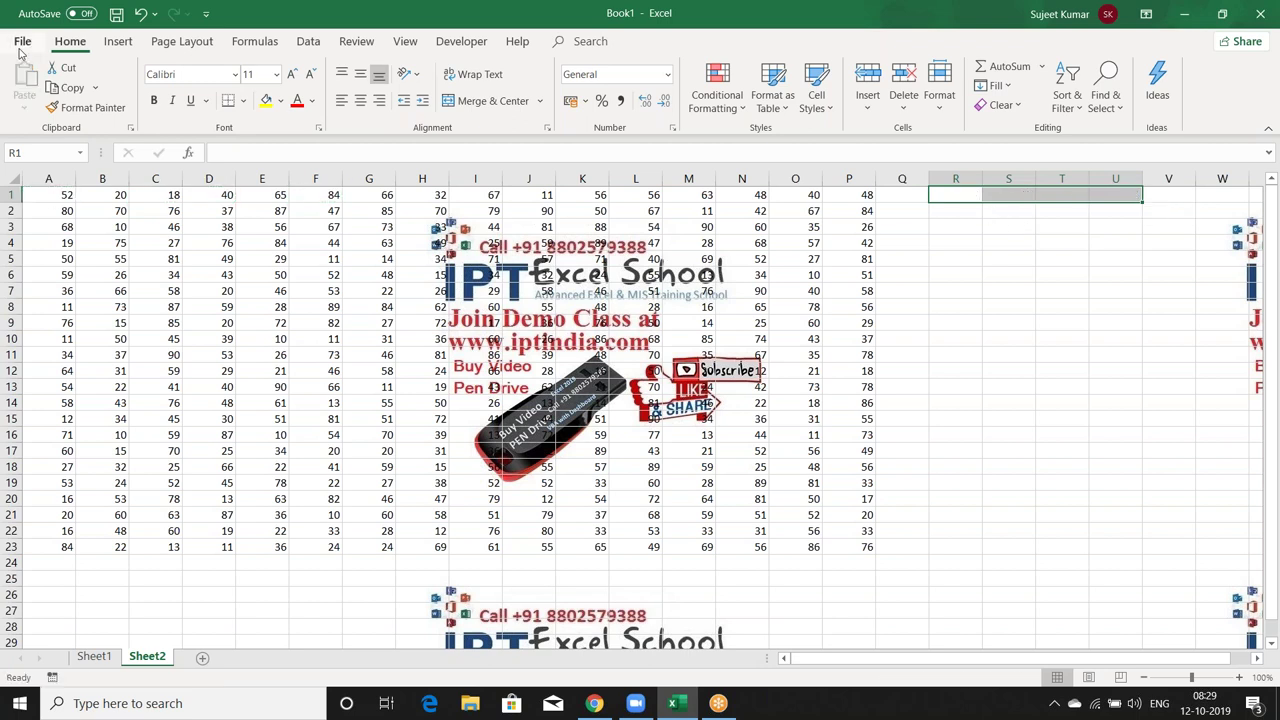
pyautogui.click(47, 209)
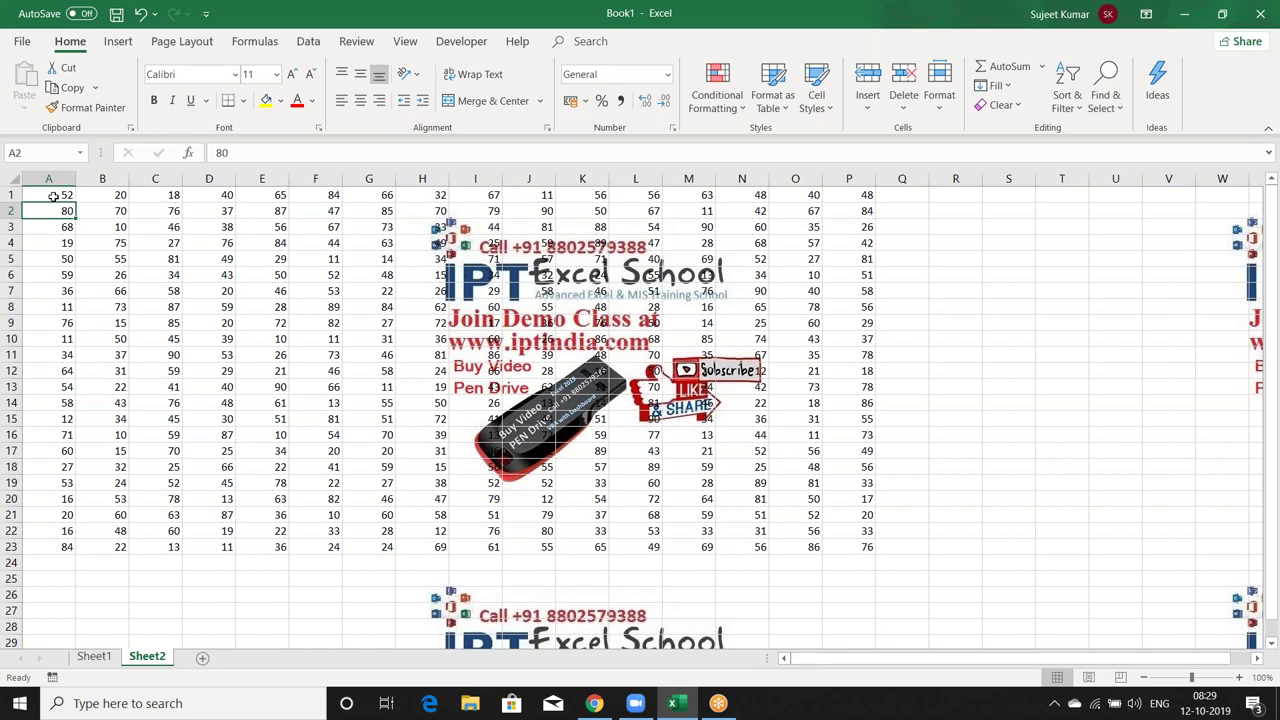
# Select A1:A5 and D1:D5 together, copy both, then cancel the copy.
pyautogui.moveTo(53, 195); pyautogui.dragTo(55, 259)
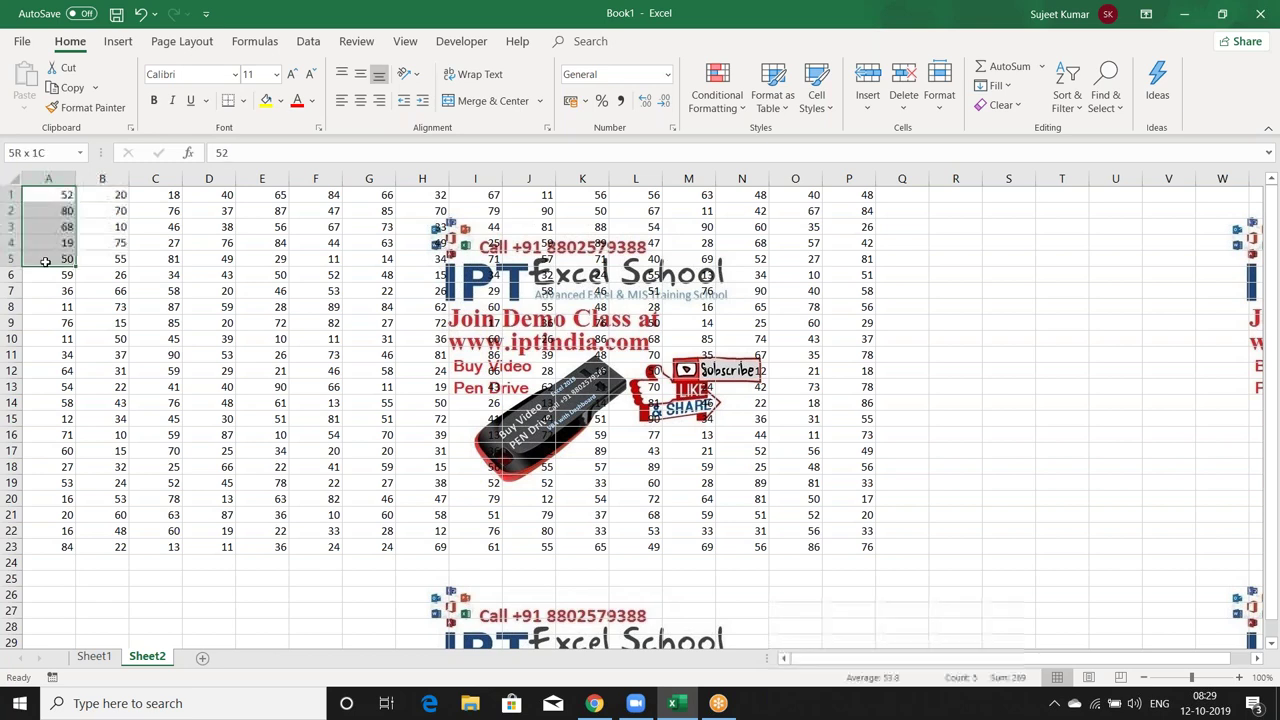
pyautogui.moveTo(206, 194); pyautogui.dragTo(210, 275)
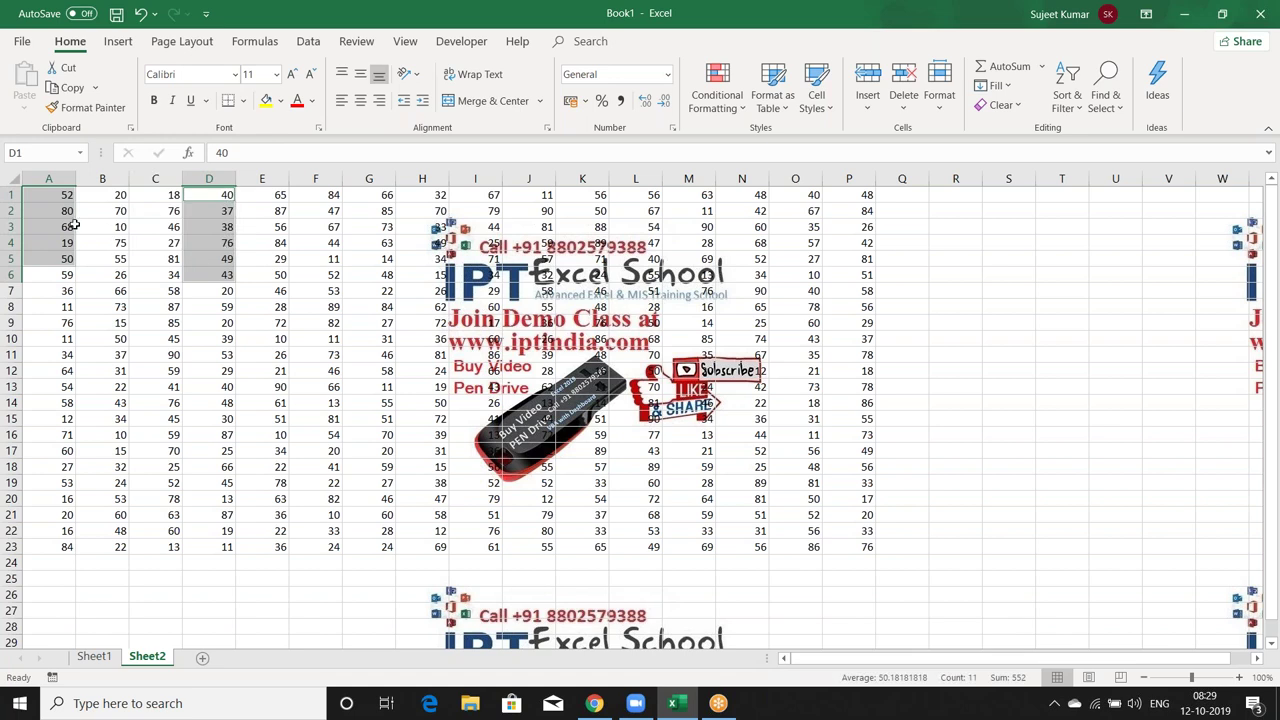
pyautogui.moveTo(57, 196); pyautogui.dragTo(55, 260)
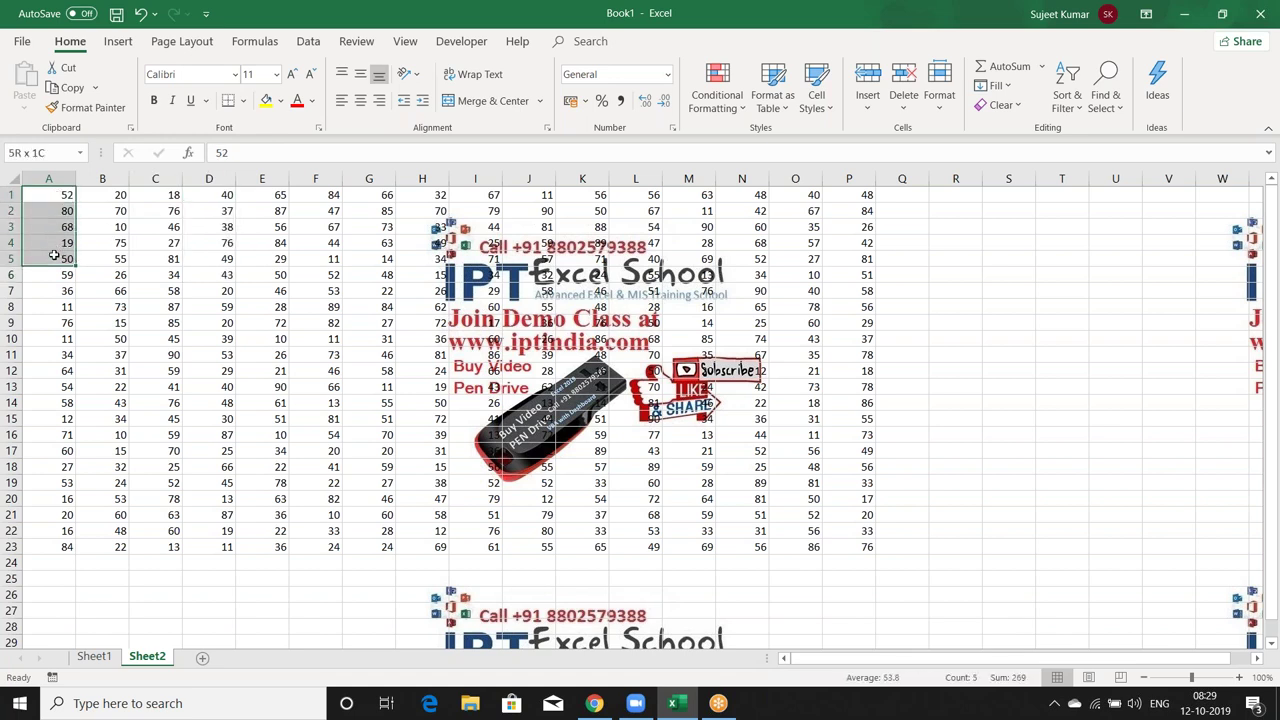
pyautogui.keyDown('ctrl'); pyautogui.click(220, 198); pyautogui.keyUp('ctrl')
pyautogui.moveTo(220, 198); pyautogui.dragTo(220, 257)
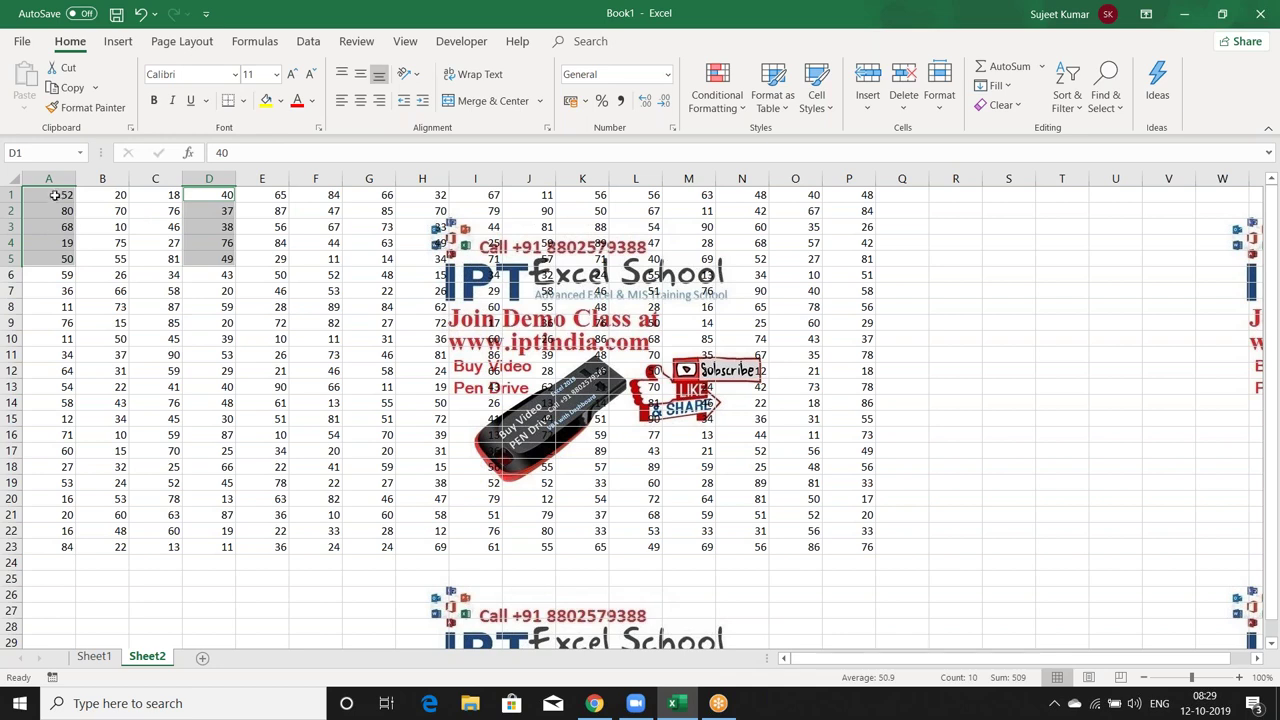
pyautogui.hotkey('ctrl', 'c')
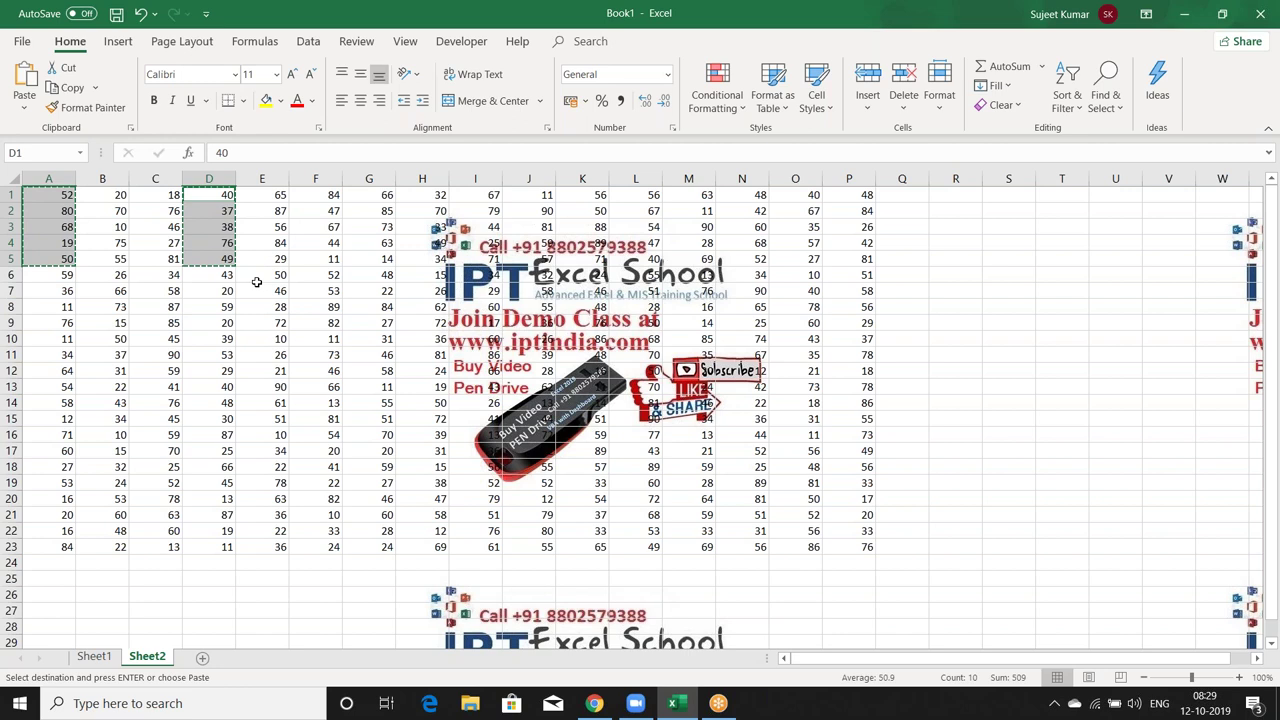
pyautogui.press('Escape')
# Select the top of column A plus the shorter D1:D3 and try copying them.
pyautogui.click(153, 278)
pyautogui.moveTo(48, 195); pyautogui.dragTo(55, 272)
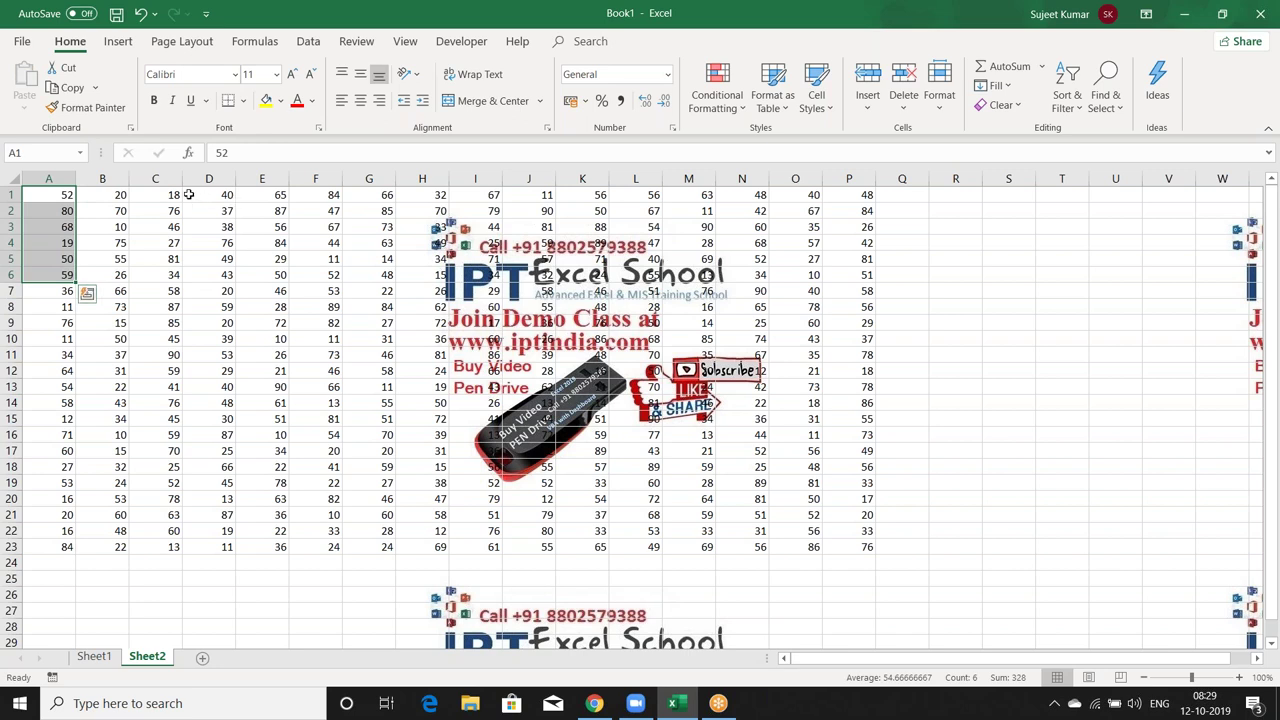
pyautogui.keyDown('ctrl'); pyautogui.moveTo(213, 191); pyautogui.dragTo(213, 226); pyautogui.keyUp('ctrl')
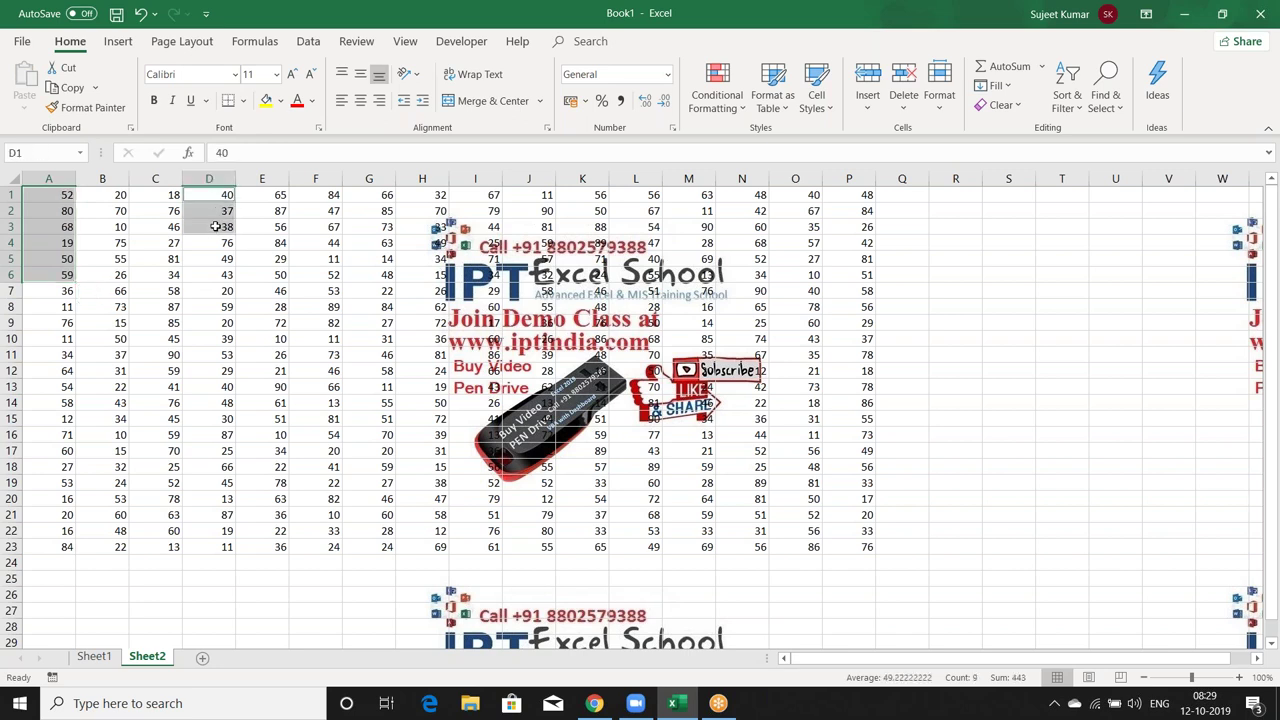
pyautogui.hotkey('ctrl', 'c')
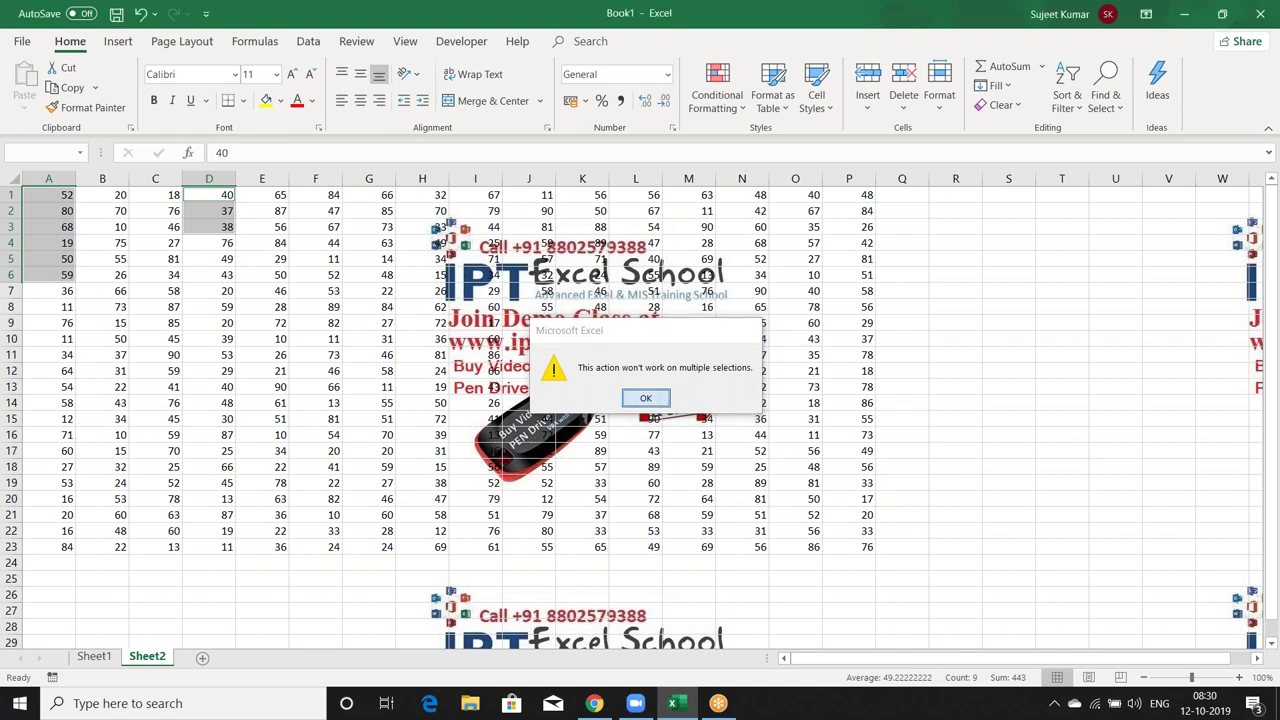
# Dismiss the multiple-selections warning and clear the selection back to A2.
pyautogui.click(645, 398)
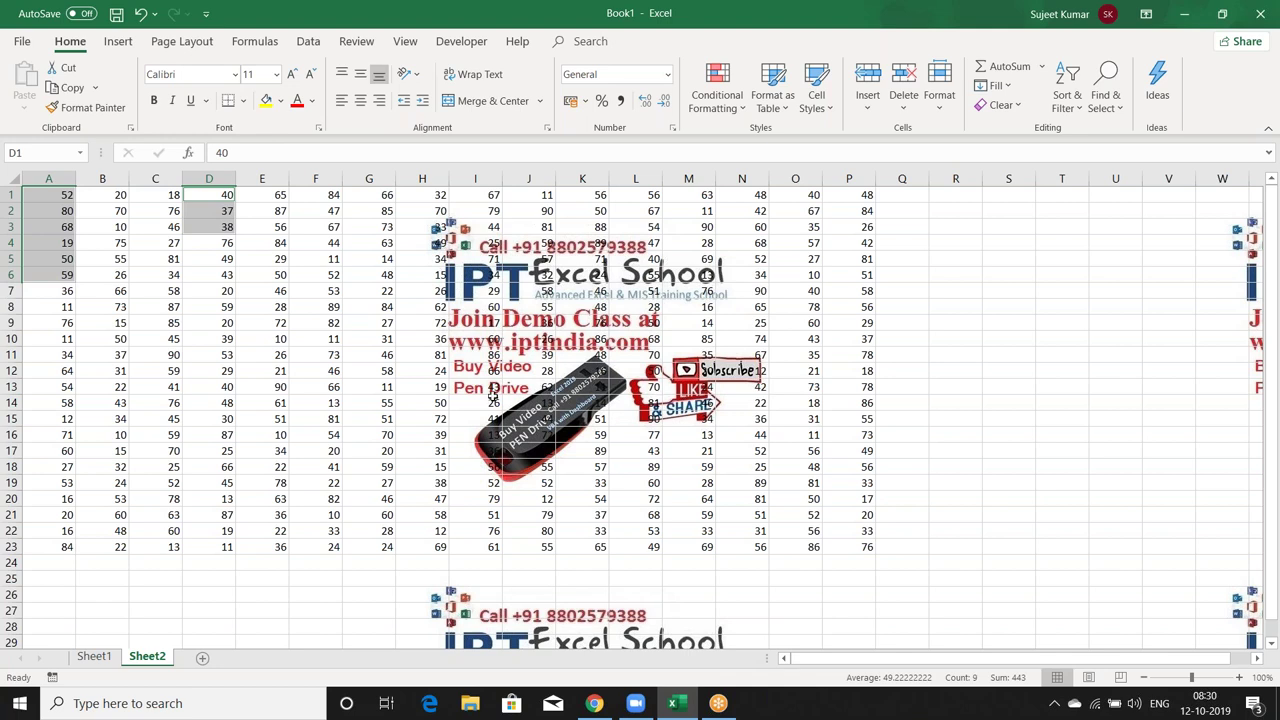
pyautogui.click(370, 340)
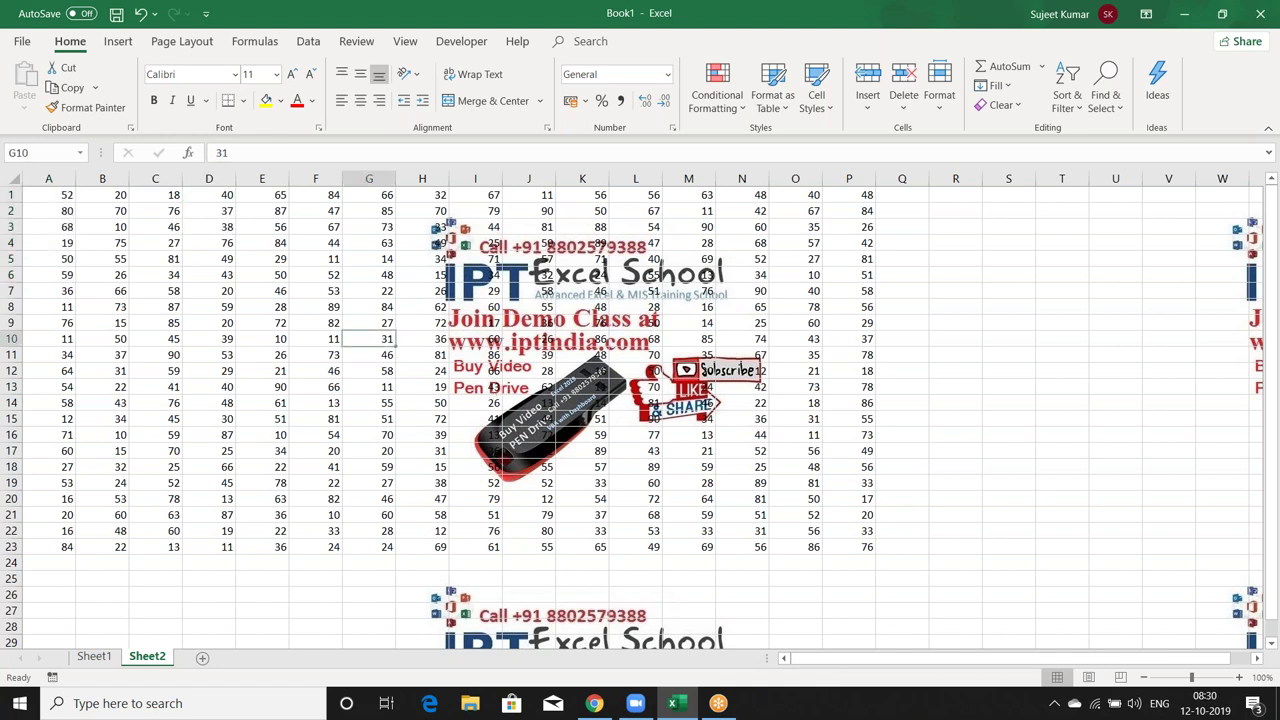
pyautogui.click(249, 320)
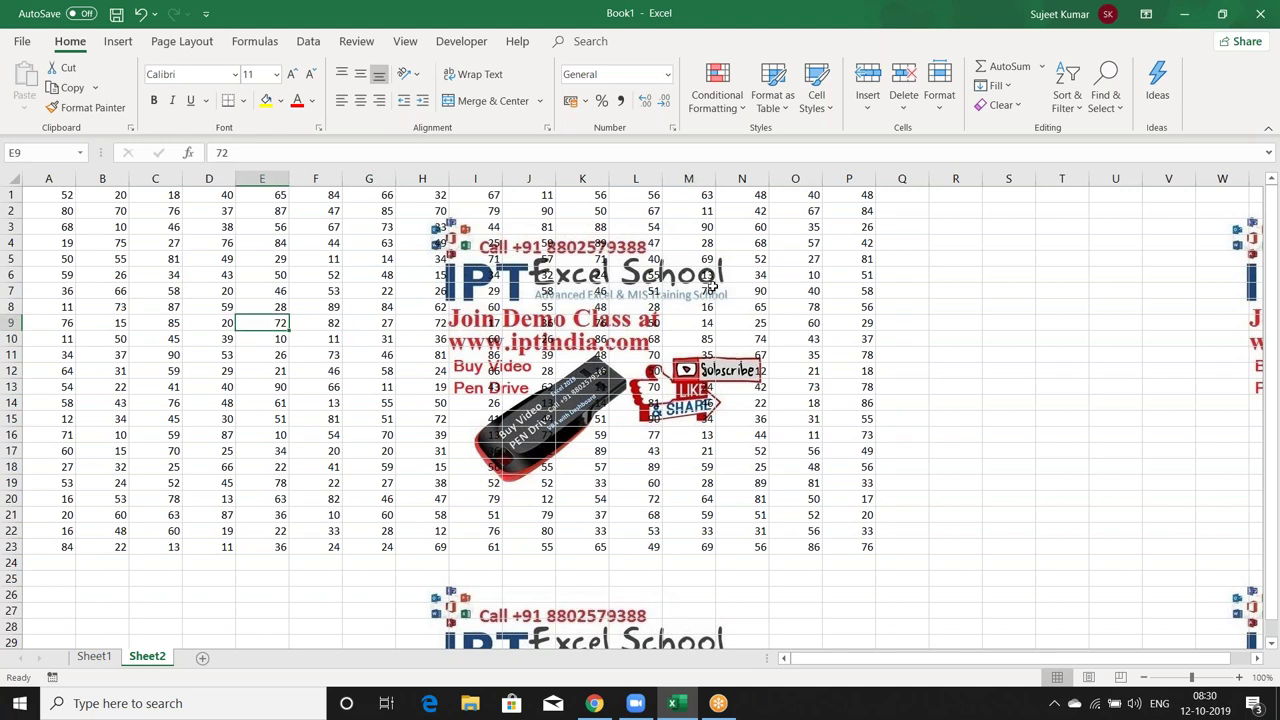
pyautogui.click(64, 205)
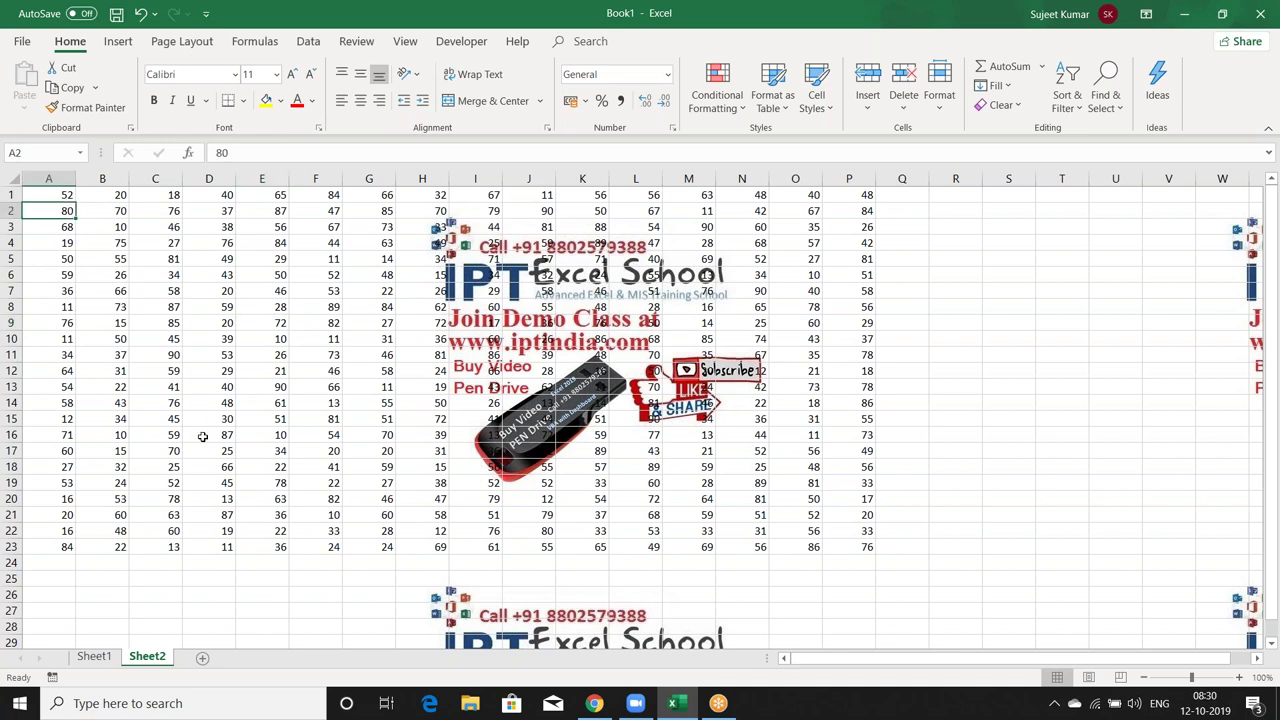
# Add three new sheets, Sheet3, Sheet4 and Sheet5, to Book1.
pyautogui.click(205, 660)
pyautogui.click(252, 658)
pyautogui.click(305, 658)
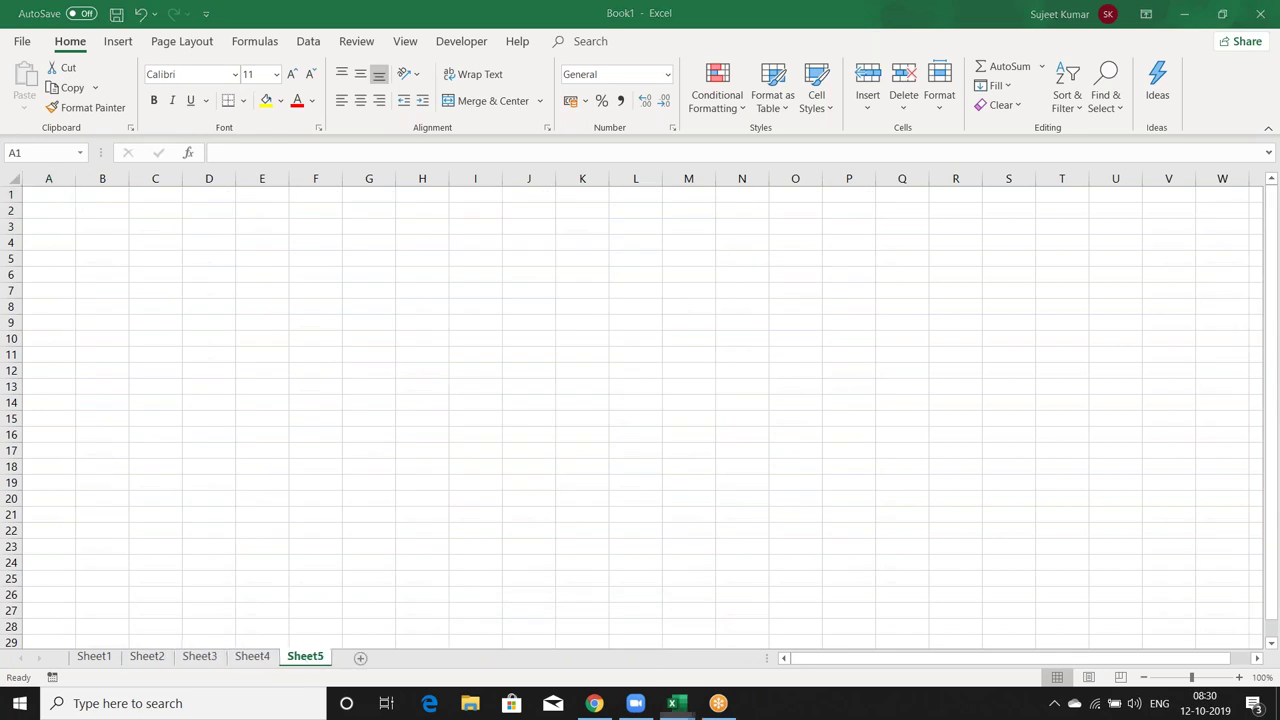
# Create new workbook Book4 with five sheets and return to Sheet1.
pyautogui.hotkey('ctrl', 'n')
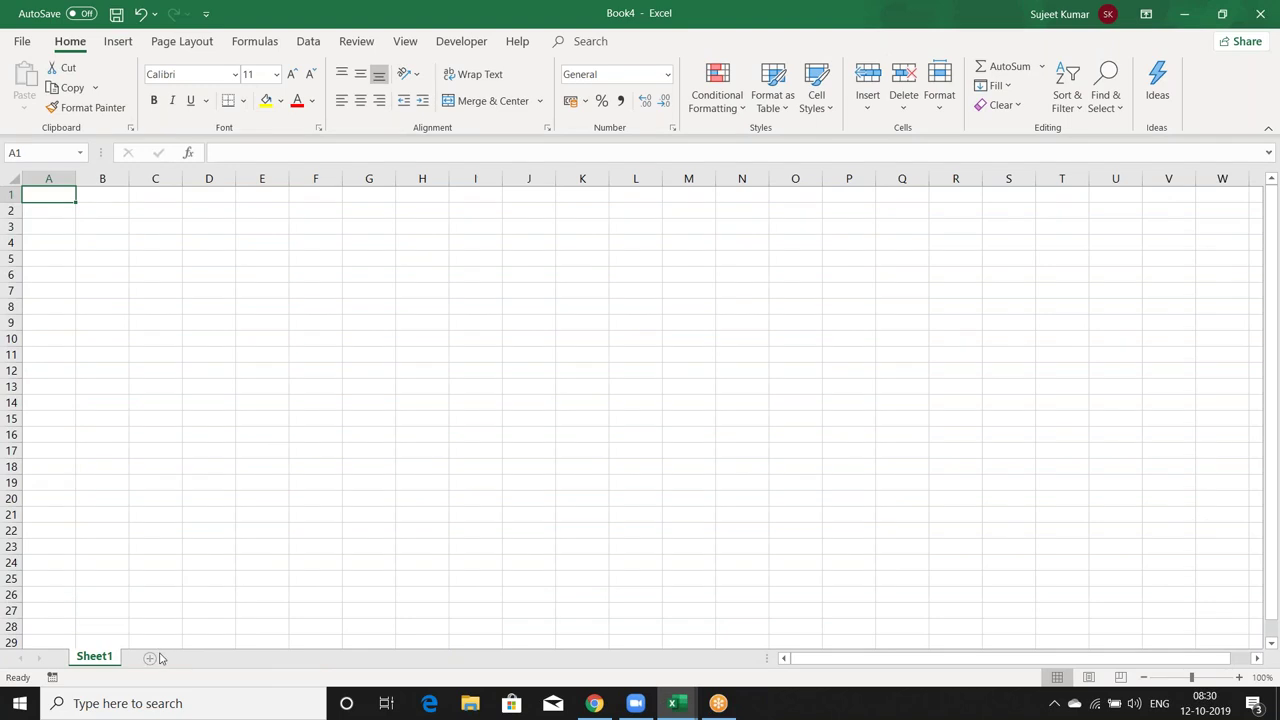
pyautogui.click(150, 658)
pyautogui.click(202, 660)
pyautogui.click(252, 658)
pyautogui.click(305, 658)
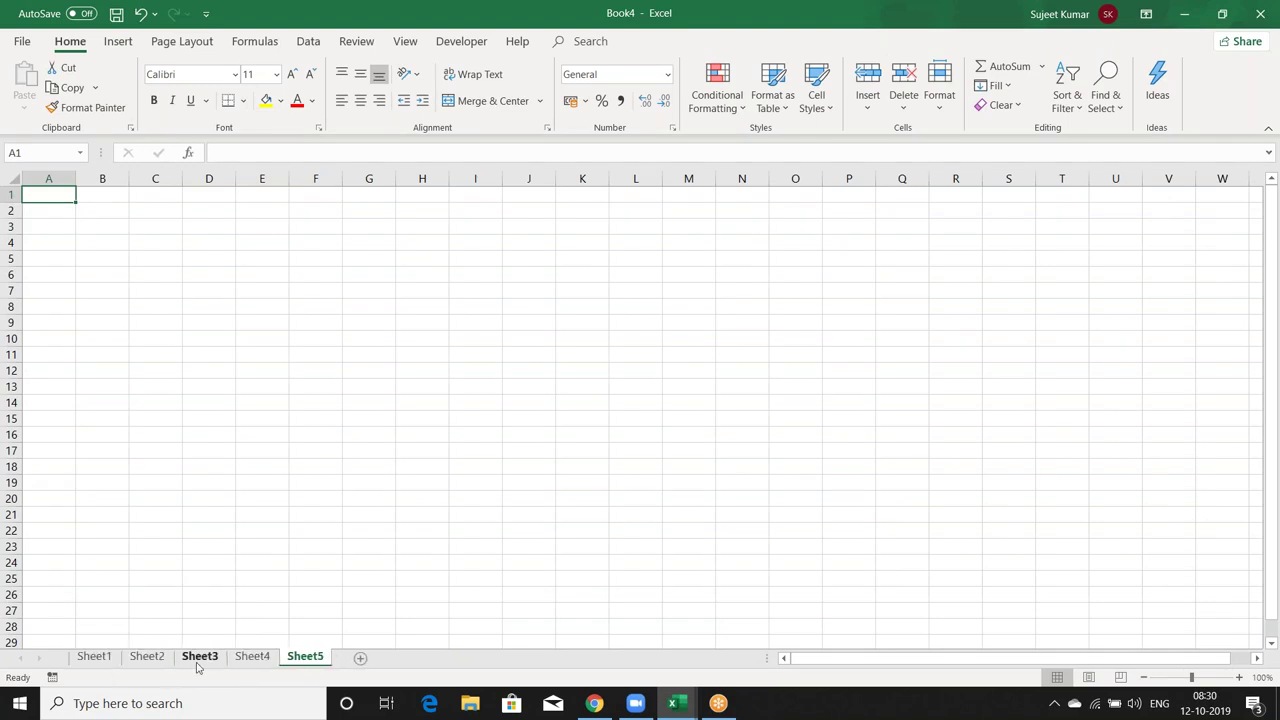
pyautogui.click(97, 646)
pyautogui.click(96, 655)
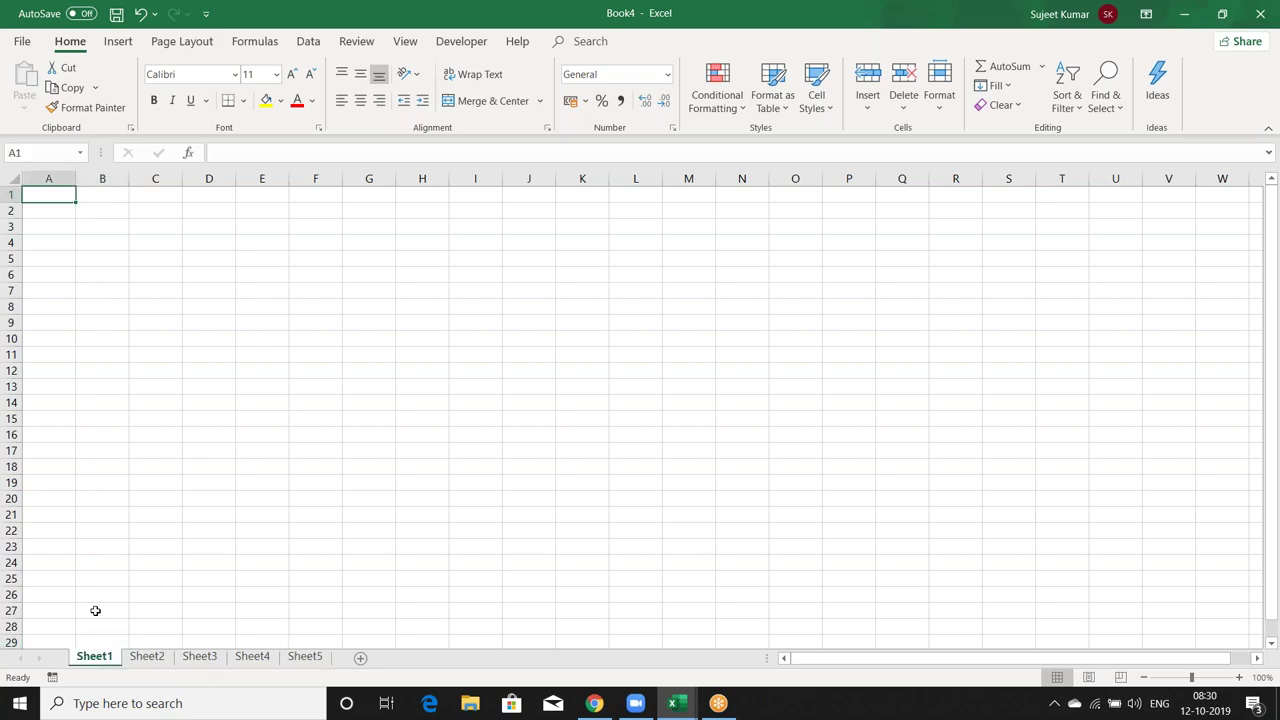
# Enter "Date" in A1 and today's date 12-10-2019 in B1, then copy A1:B1.
pyautogui.click(104, 200)
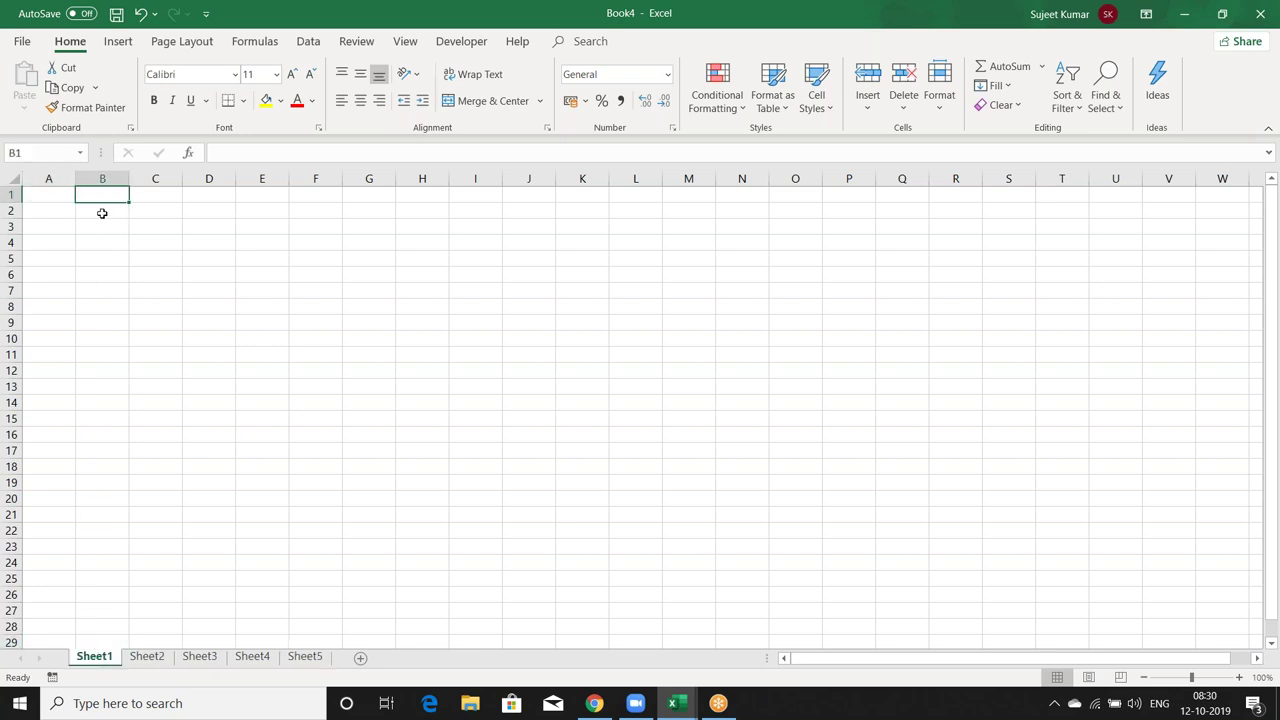
pyautogui.click(53, 200)
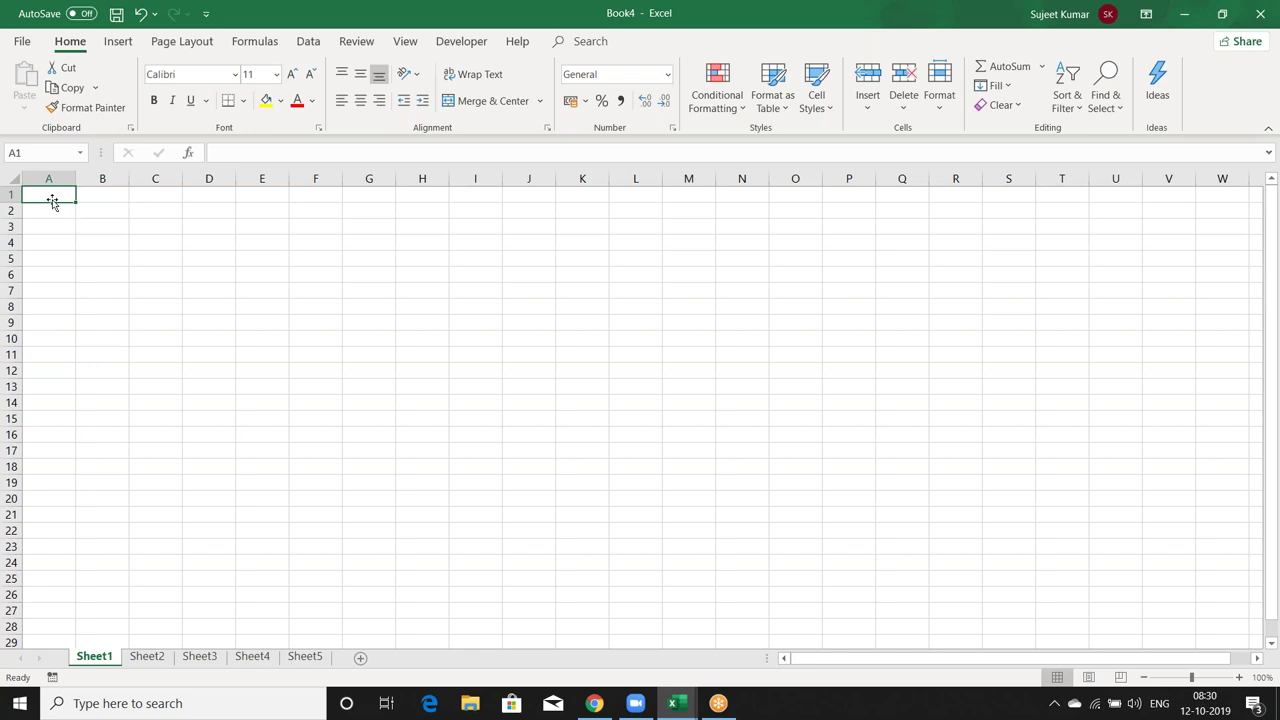
pyautogui.write('Date')
pyautogui.press('Tab')
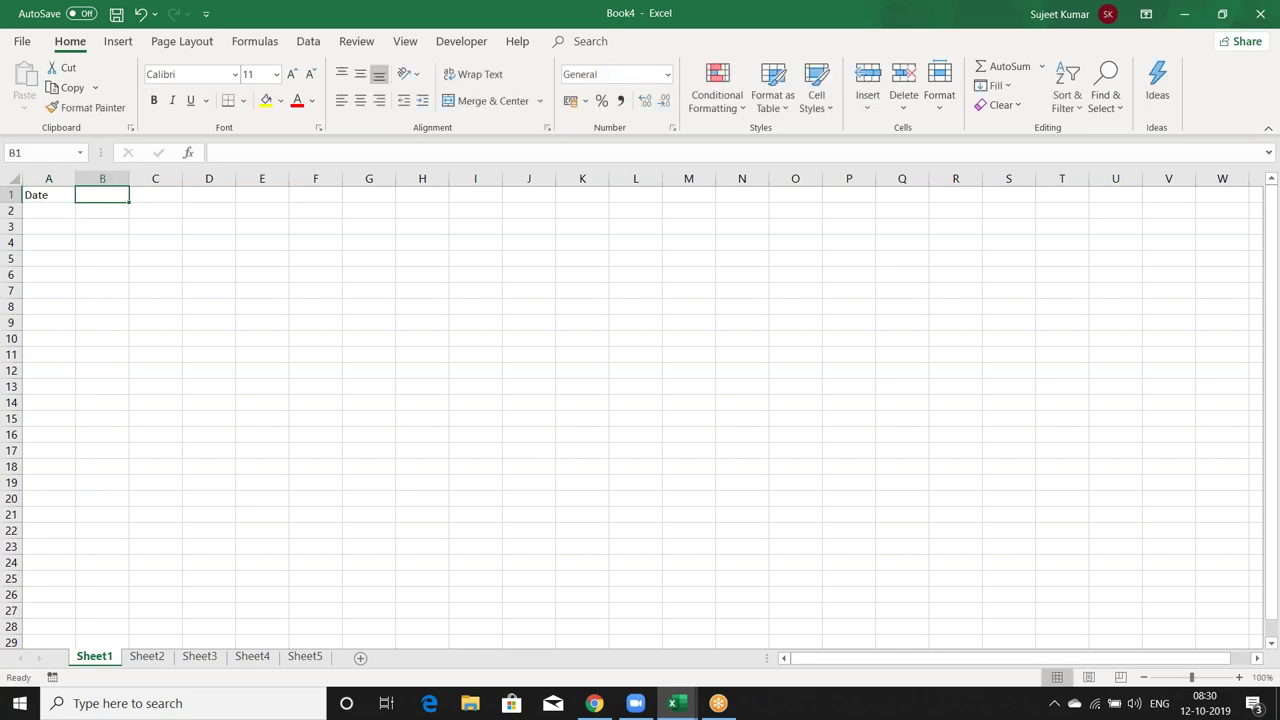
pyautogui.hotkey('ctrl', ';')
pyautogui.hotkey('shift', 'Tab')
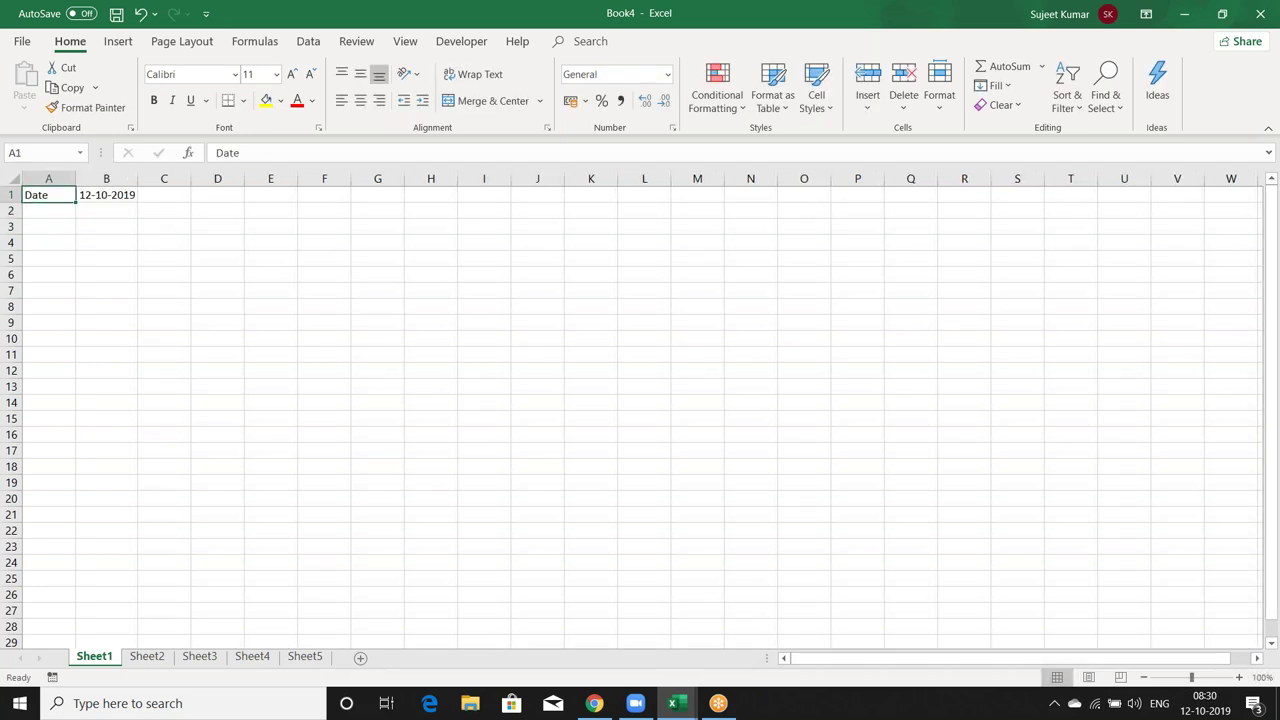
pyautogui.hotkey('shift', 'Right')
pyautogui.hotkey('ctrl', 'c')
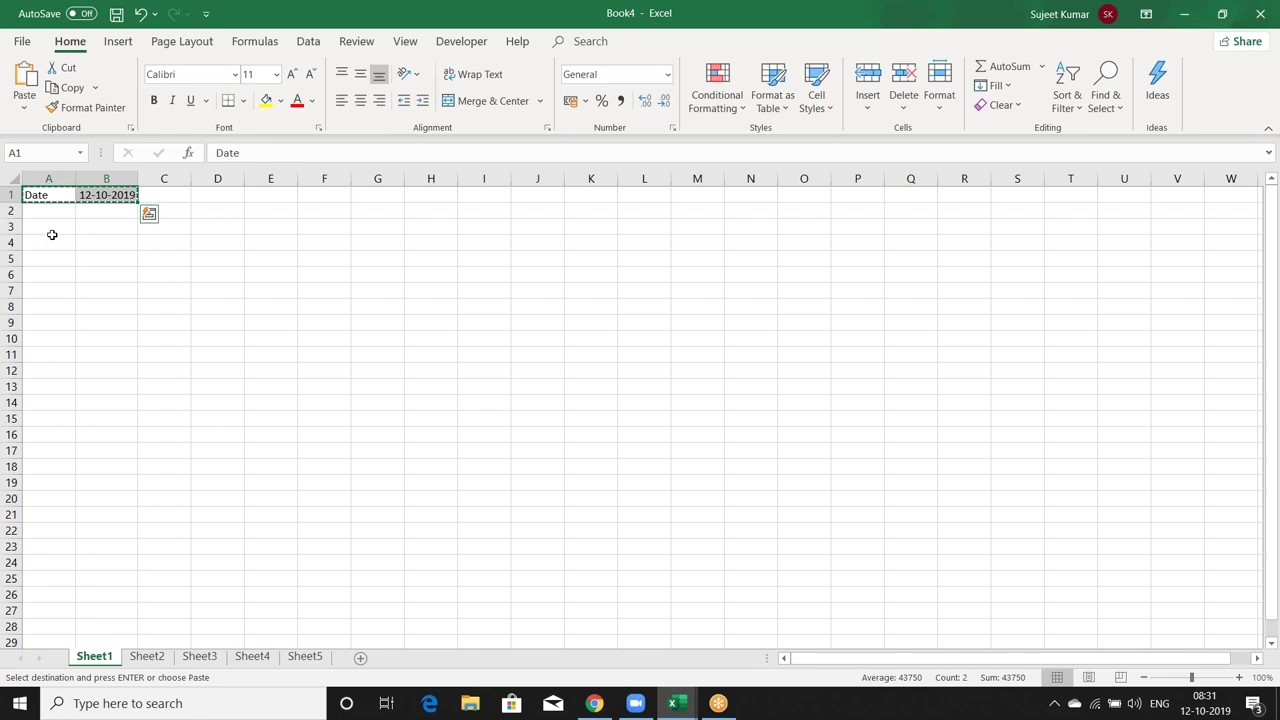
# Clear the copy marquee around A1:B1 on Book4's Sheet1 with Esc.
pyautogui.press('Escape')
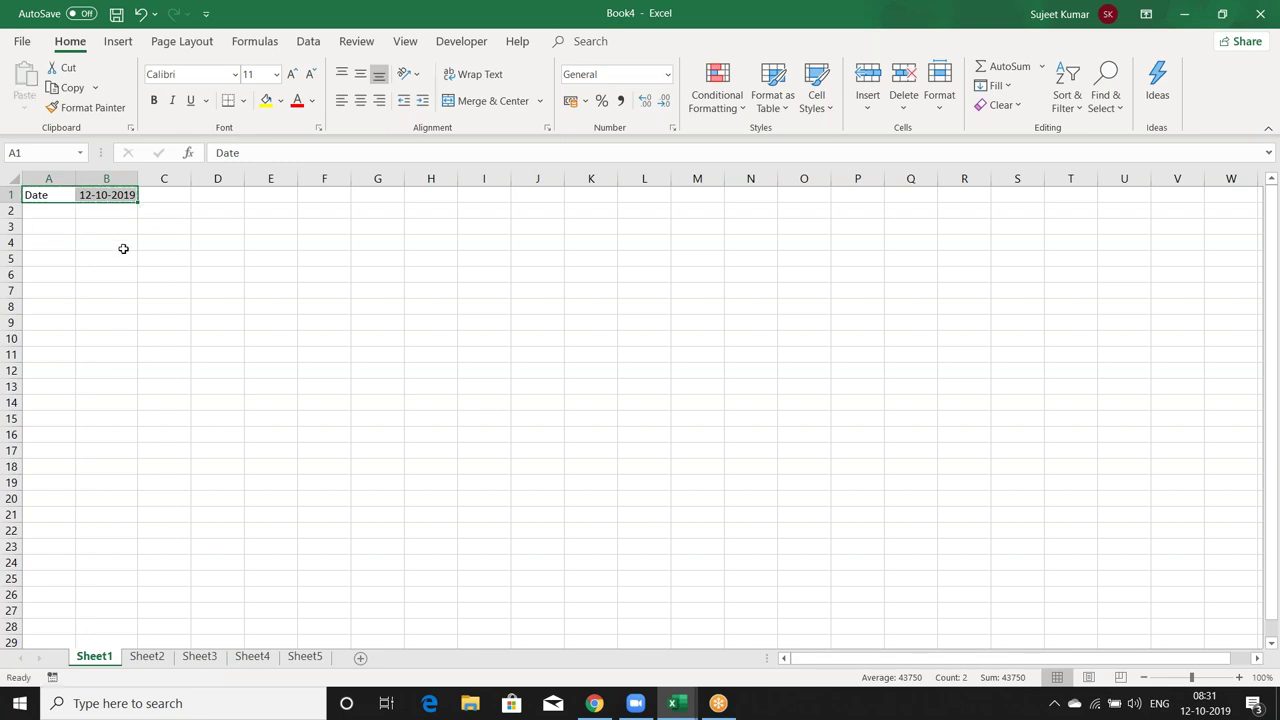
# Copy the Date row A1:B1 on Sheet1 again.
pyautogui.click(120, 241)
pyautogui.click(100, 196)
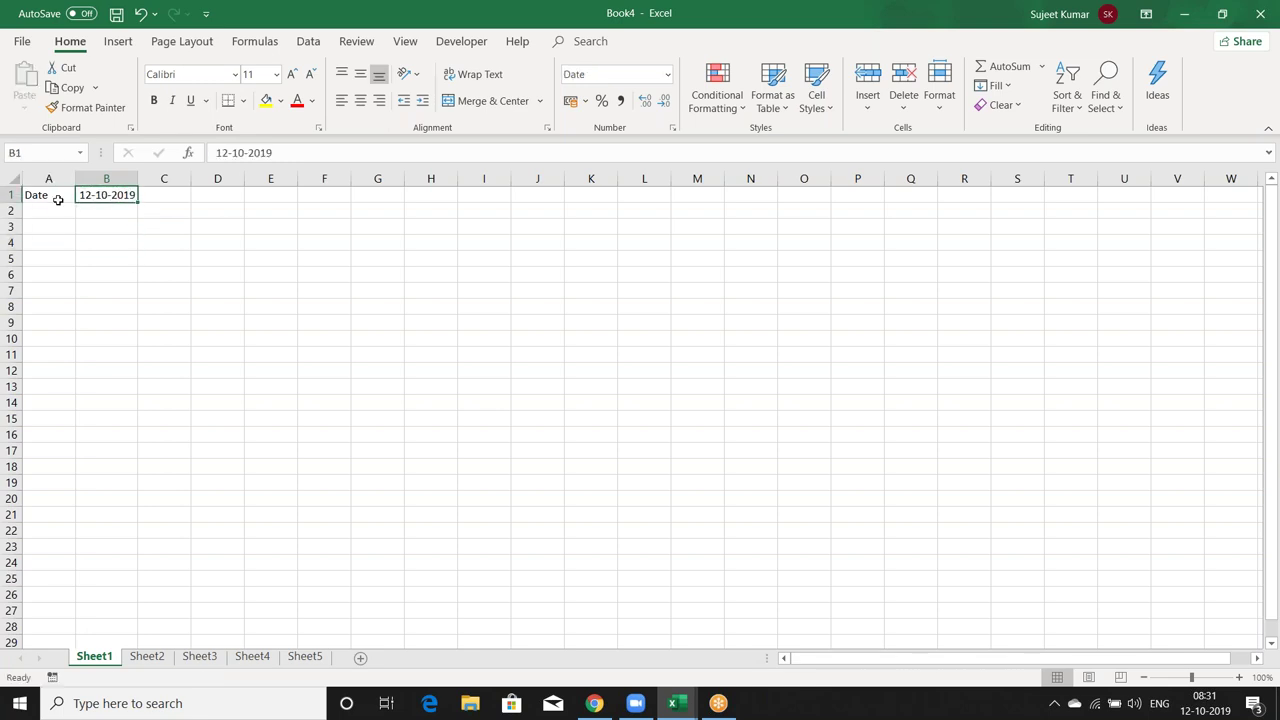
pyautogui.moveTo(53, 197); pyautogui.dragTo(100, 195)
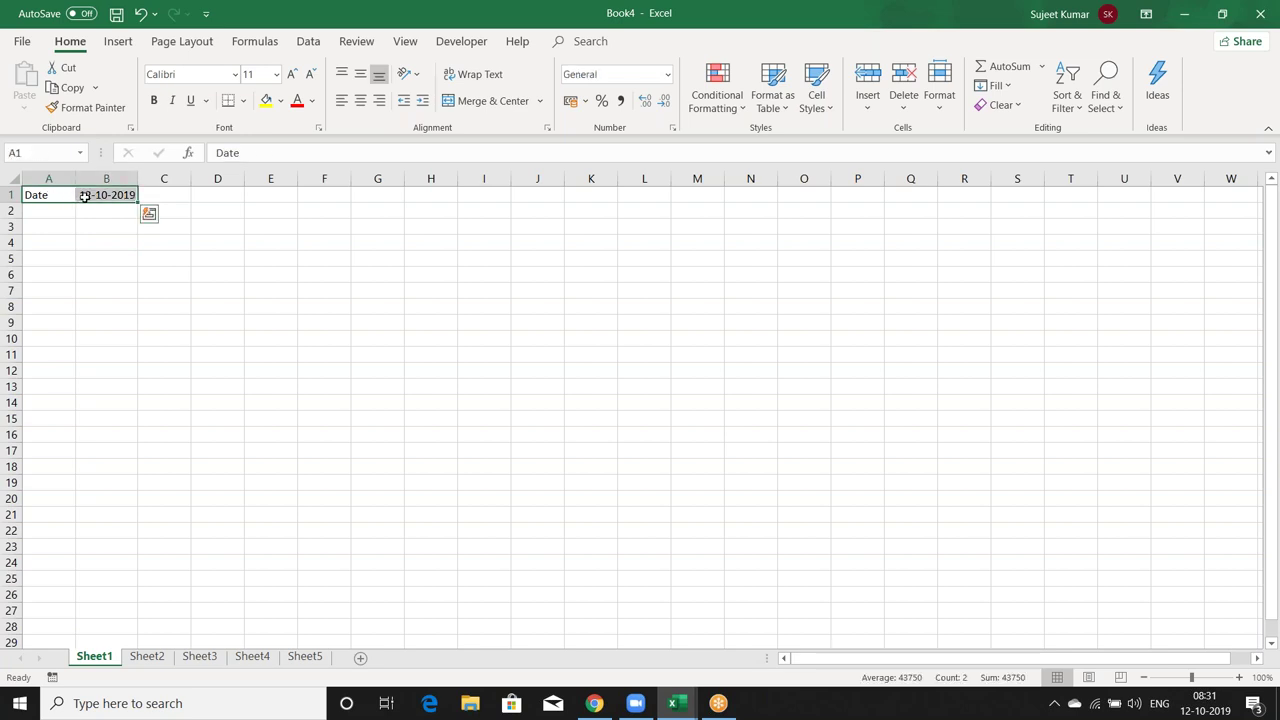
pyautogui.hotkey('ctrl', 'c')
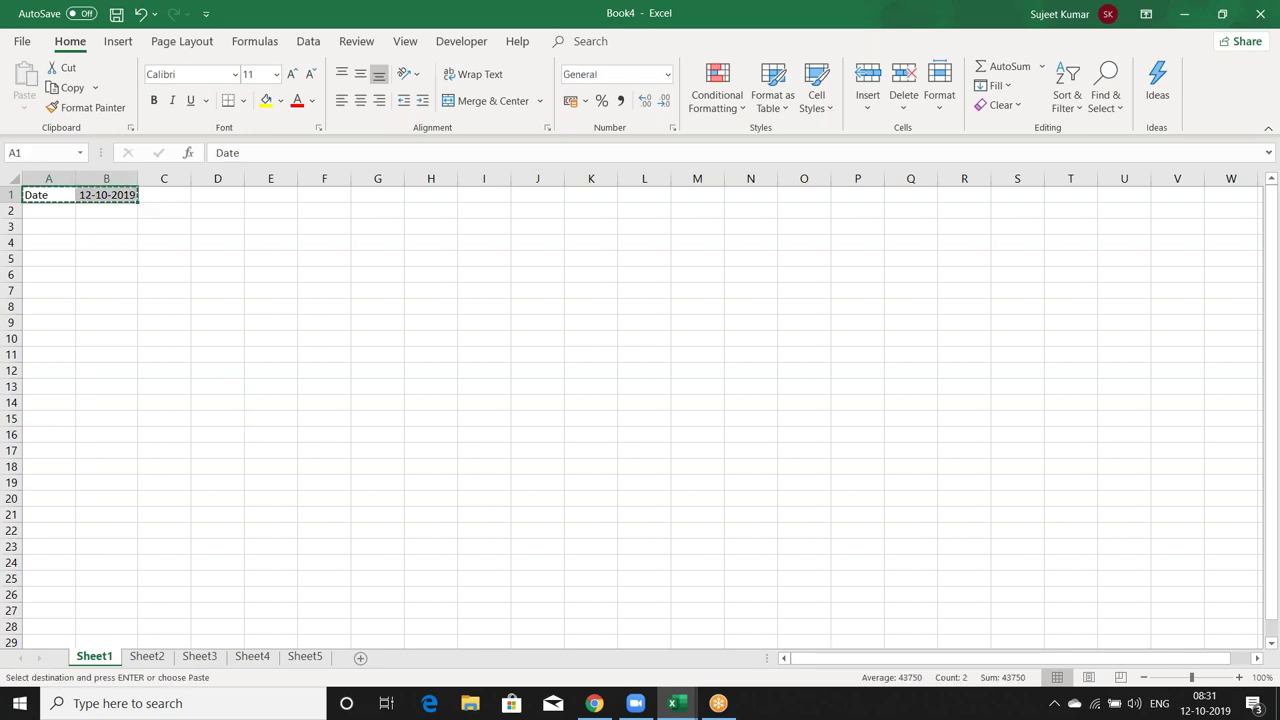
# Paste the Date row into Sheet2, Sheet3, Sheet4 and Sheet5.
pyautogui.click(146, 656)
pyautogui.hotkey('ctrl', 'v')
pyautogui.click(199, 657)
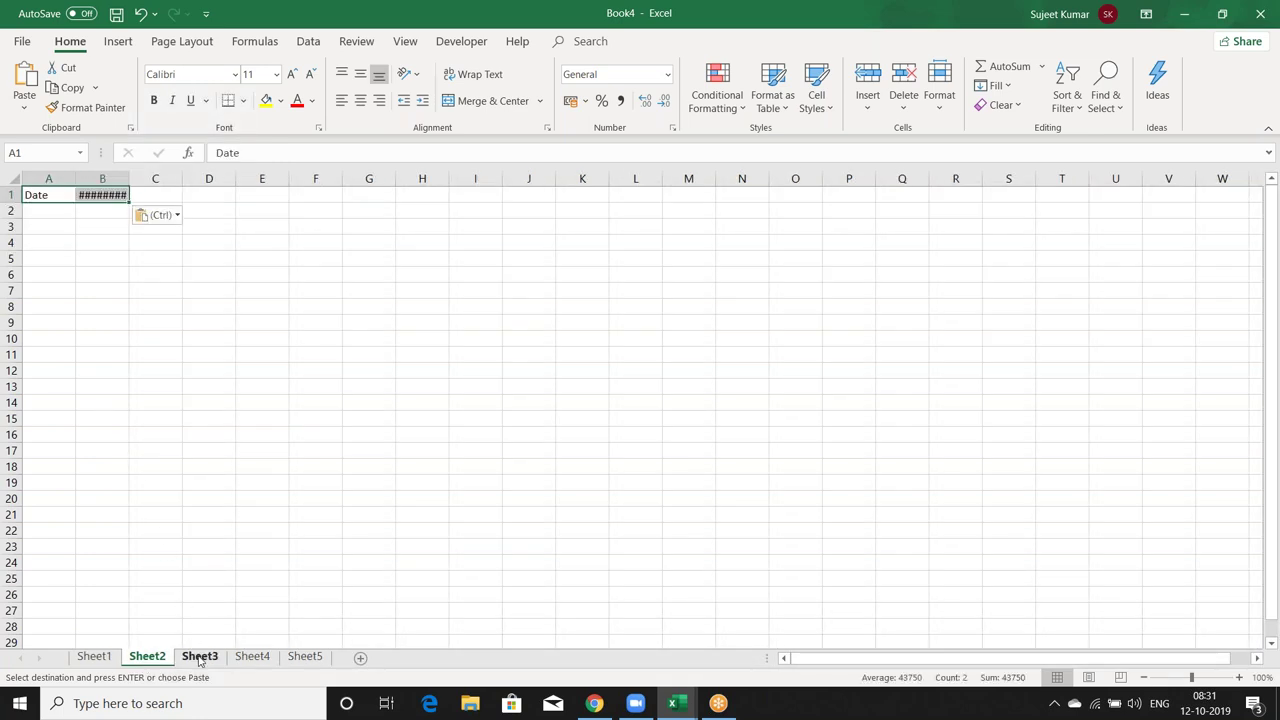
pyautogui.hotkey('ctrl', 'v')
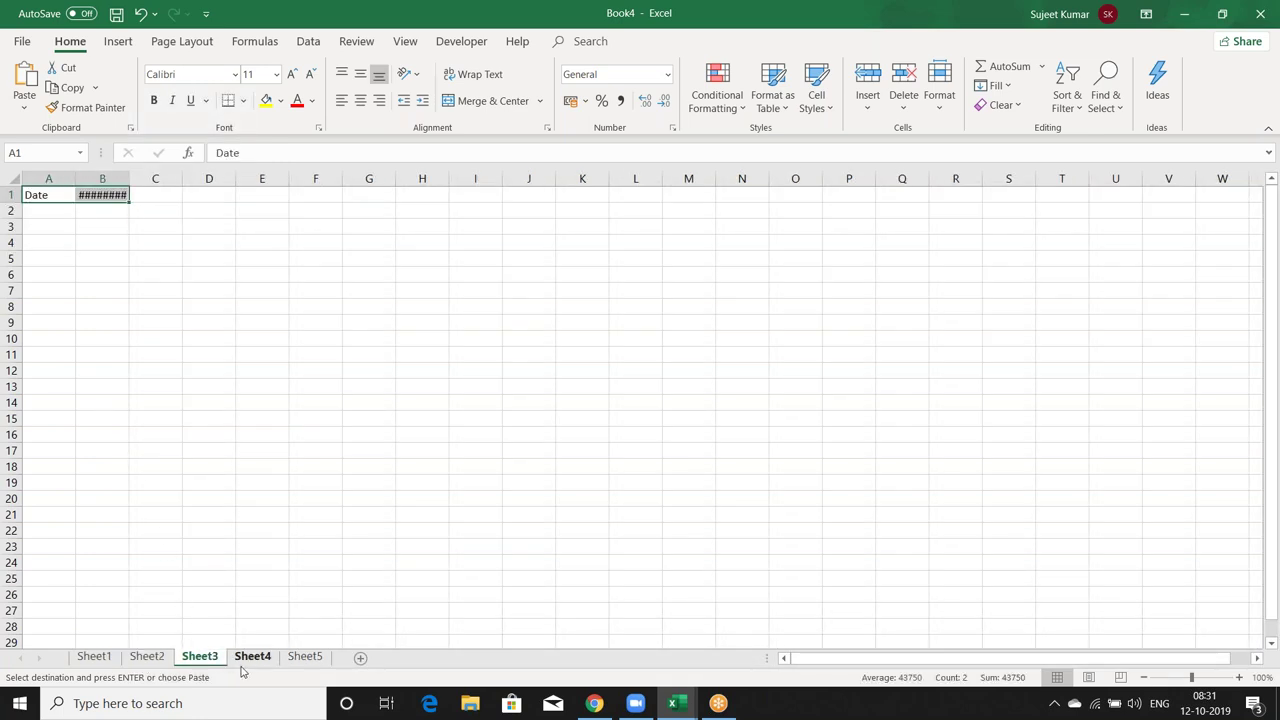
pyautogui.click(242, 664)
pyautogui.hotkey('ctrl', 'v')
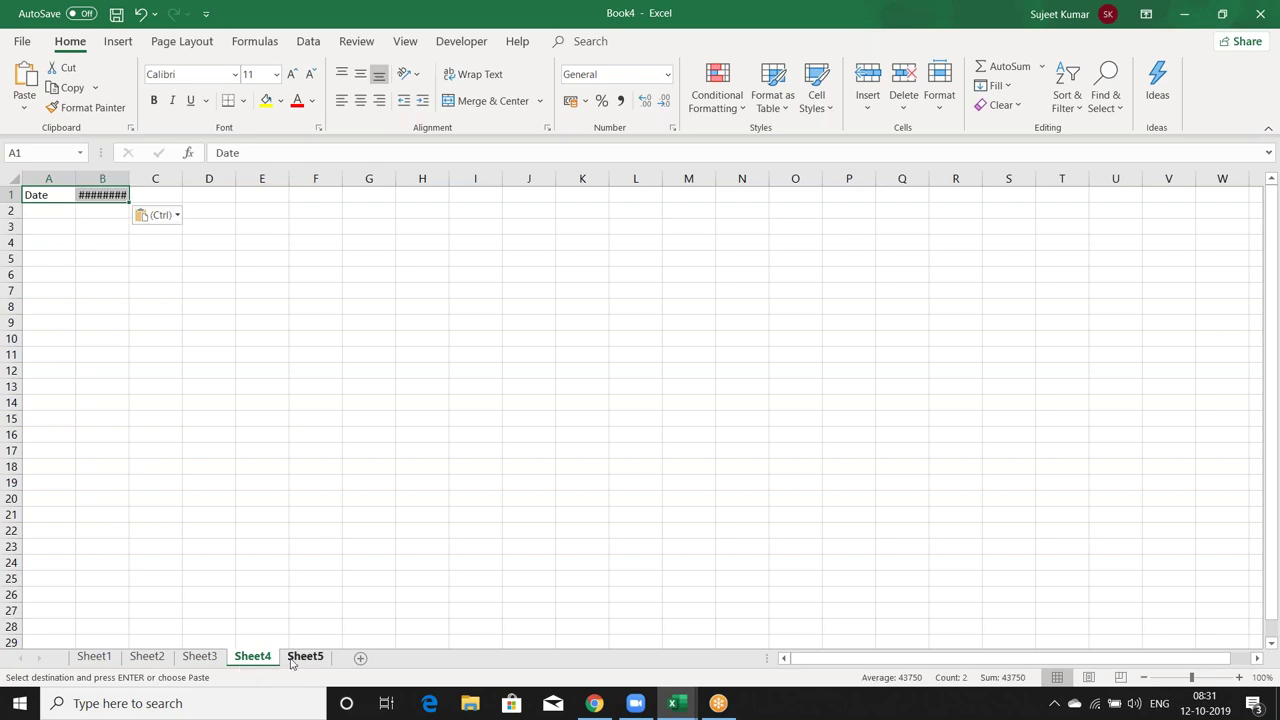
pyautogui.click(291, 660)
pyautogui.hotkey('ctrl', 'v')
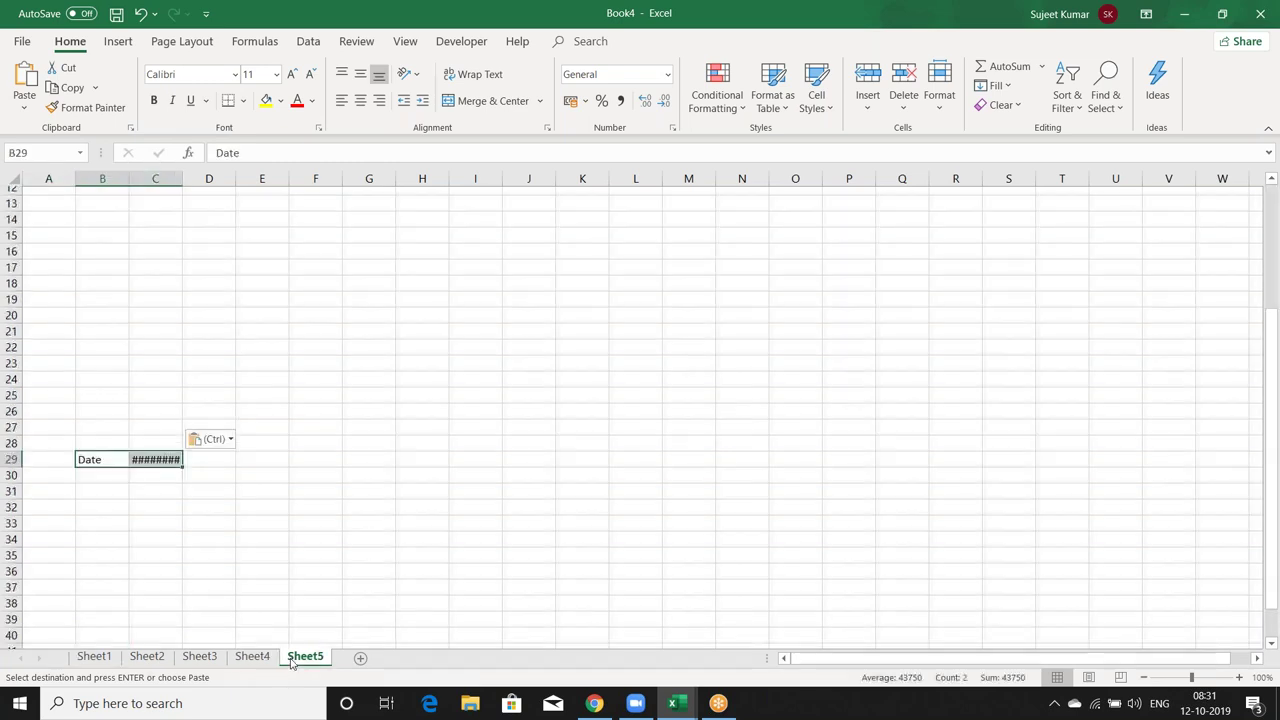
# Undo the misplaced paste at B29 and paste the Date row into A1 of Sheet5.
pyautogui.hotkey('ctrl', 'z')
pyautogui.scroll(5, 210, 500)
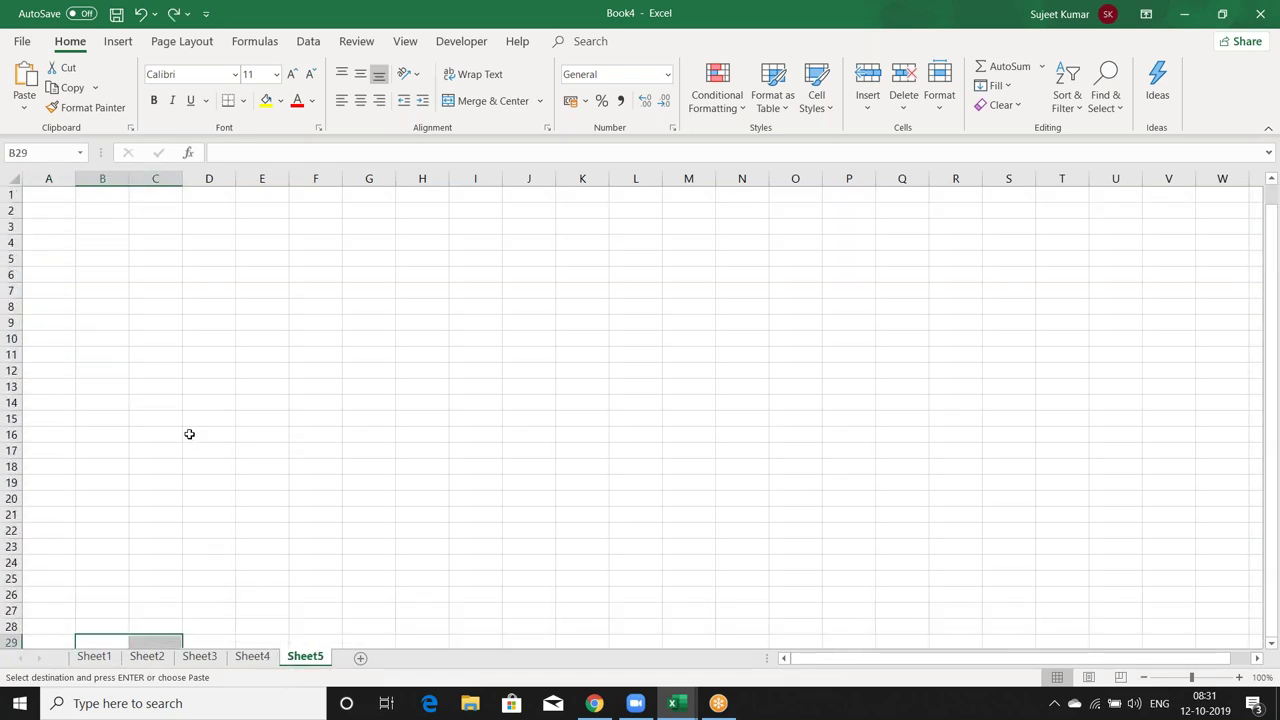
pyautogui.click(52, 198)
pyautogui.hotkey('ctrl', 'v')
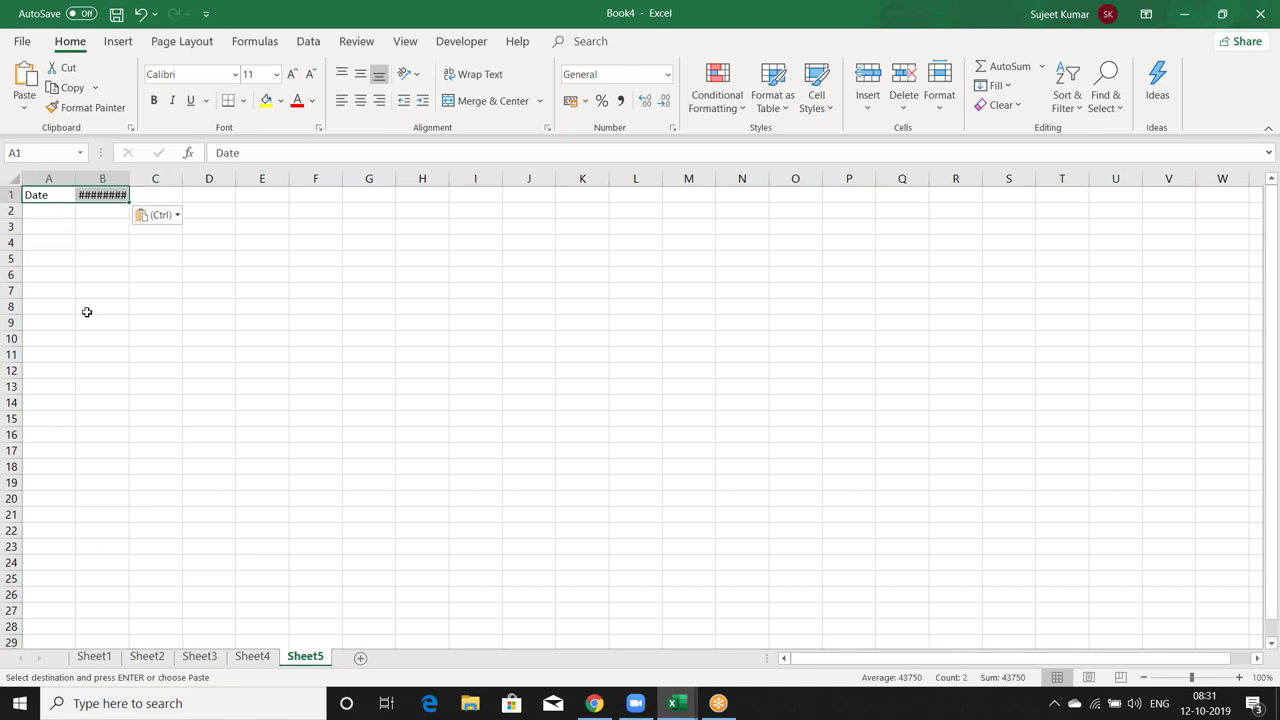
pyautogui.click(87, 310)
pyautogui.press('Escape')
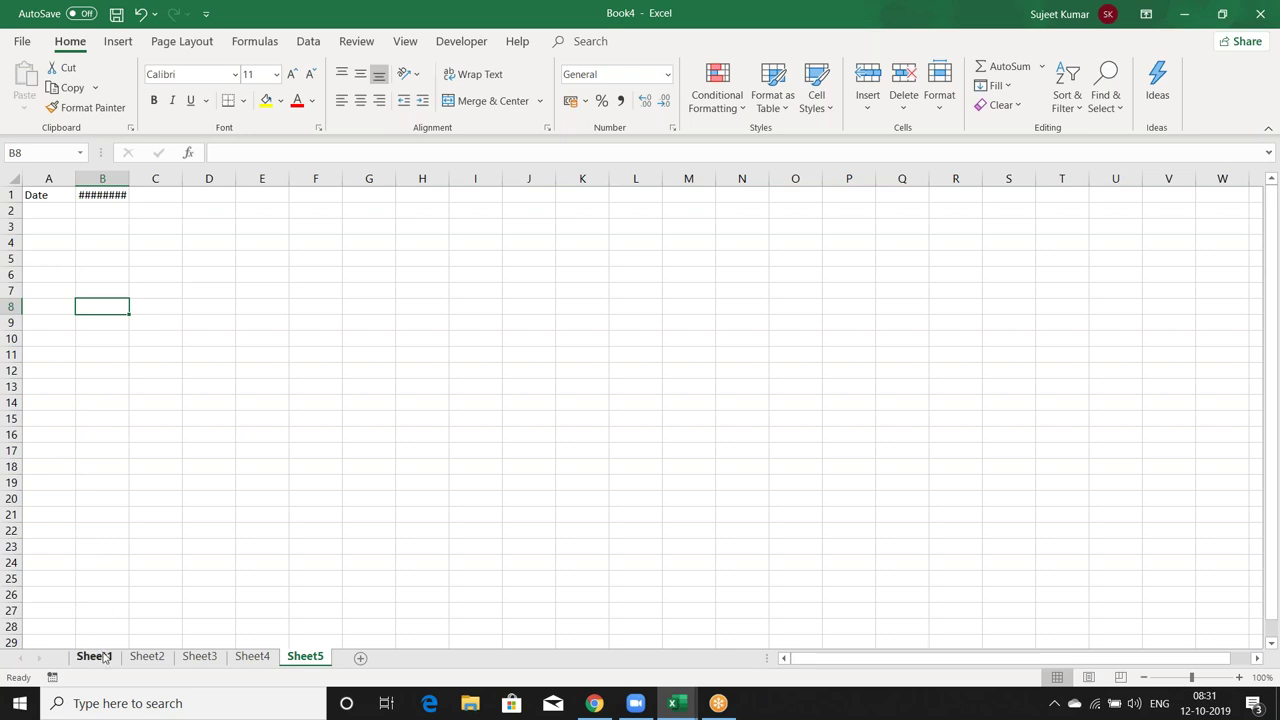
# Copy Sheet1's Date row into Sheet2's A1:B1, then group Sheets 2 through 5.
pyautogui.click(94, 656)
pyautogui.moveTo(48, 195); pyautogui.dragTo(106, 195)
pyautogui.hotkey('ctrl', 'c')
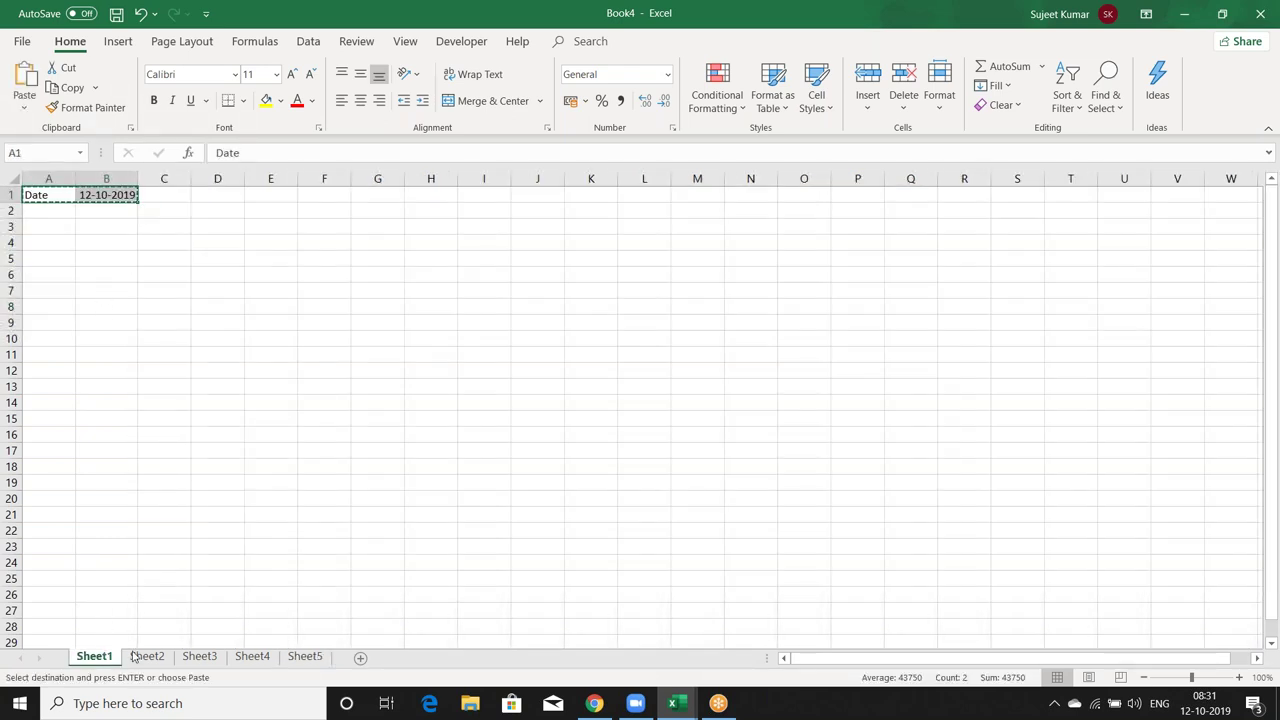
pyautogui.click(140, 656)
pyautogui.hotkey('ctrl', 'v')
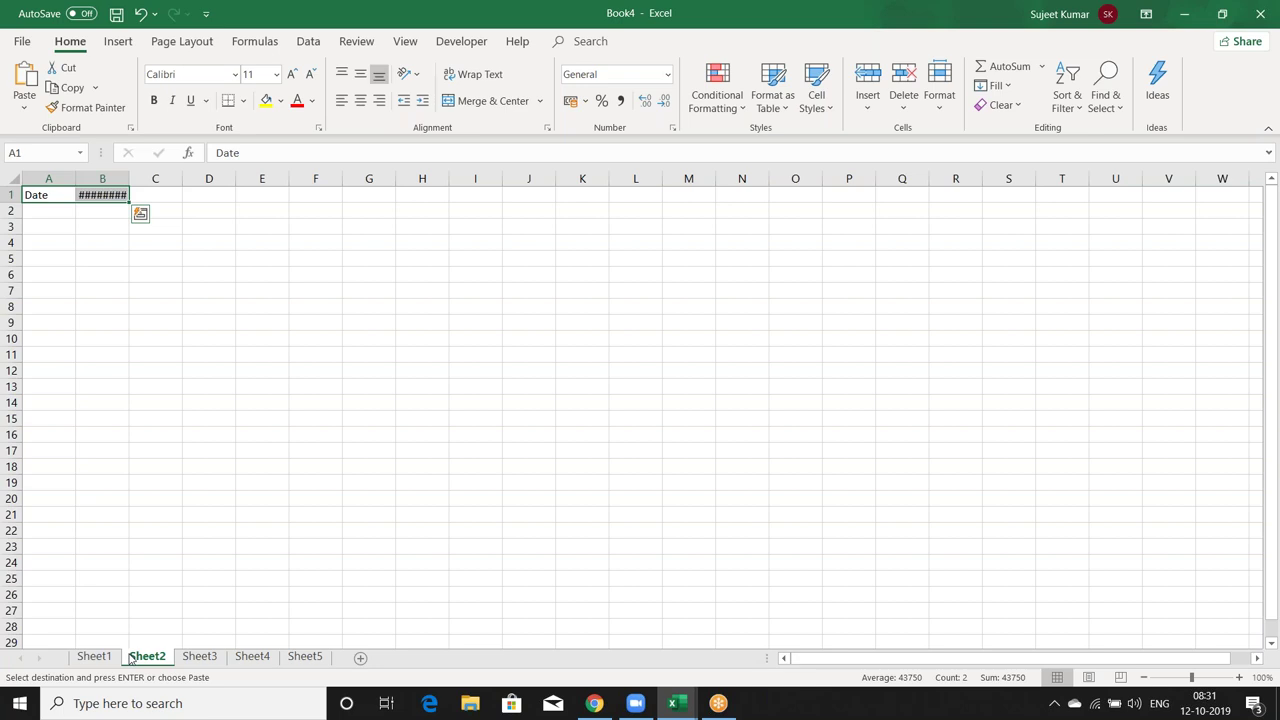
pyautogui.keyDown('shift'); pyautogui.click(300, 658); pyautogui.keyUp('shift')
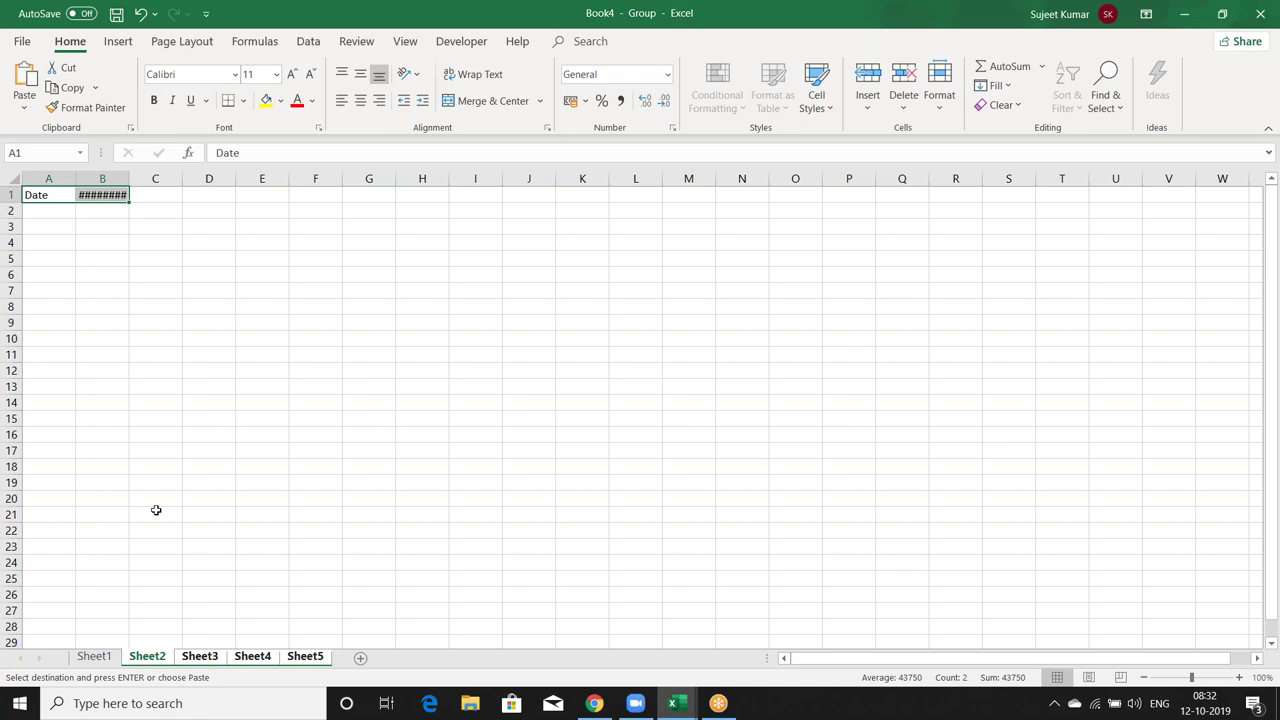
# Paste the Date row into A2:B2 on the grouped Sheets 2–5, then ungroup them.
pyautogui.click(39, 208)
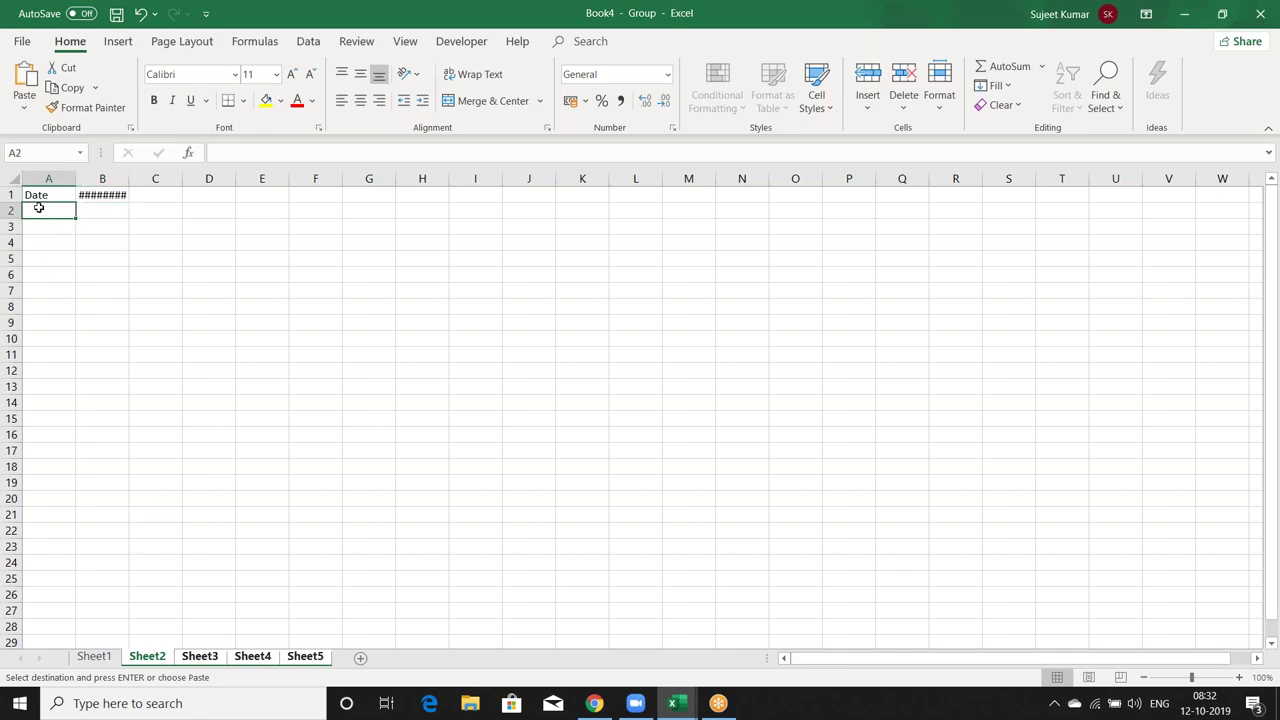
pyautogui.hotkey('ctrl', 'v')
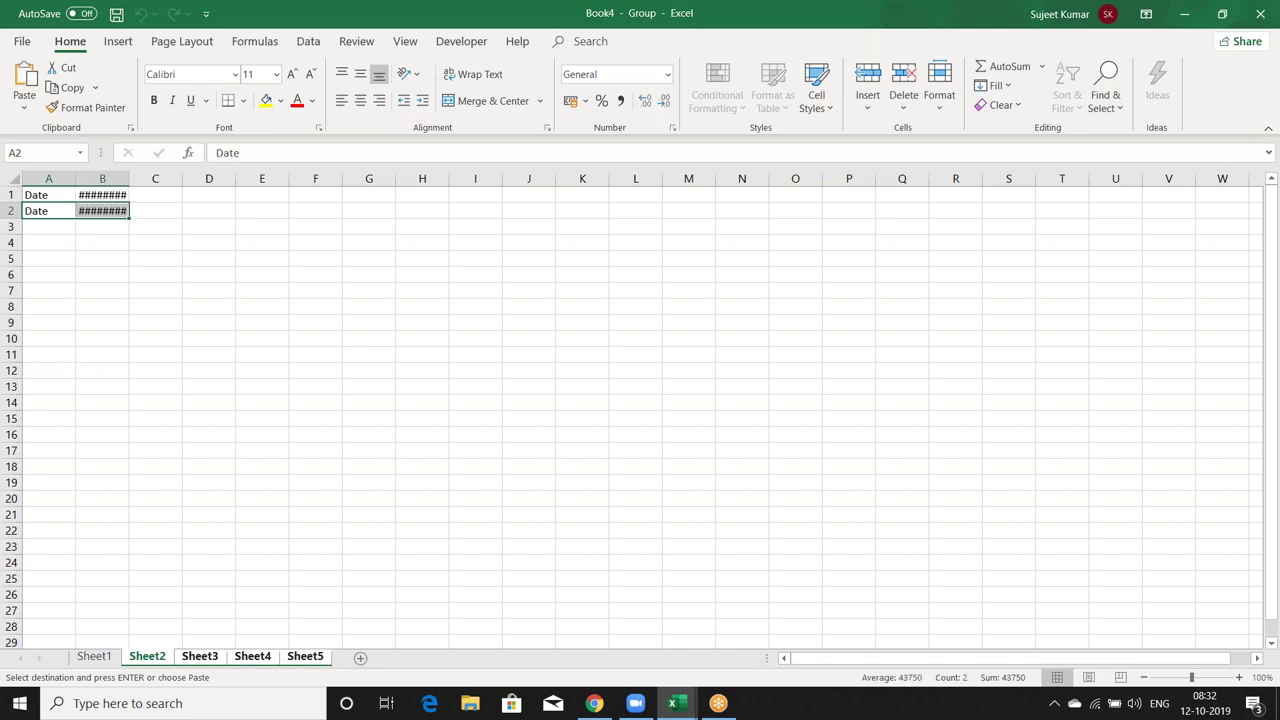
pyautogui.click(95, 658)
# Widen column B on Sheets 3, 4 and 5 so the 12-10-2019 dates show.
pyautogui.click(199, 656)
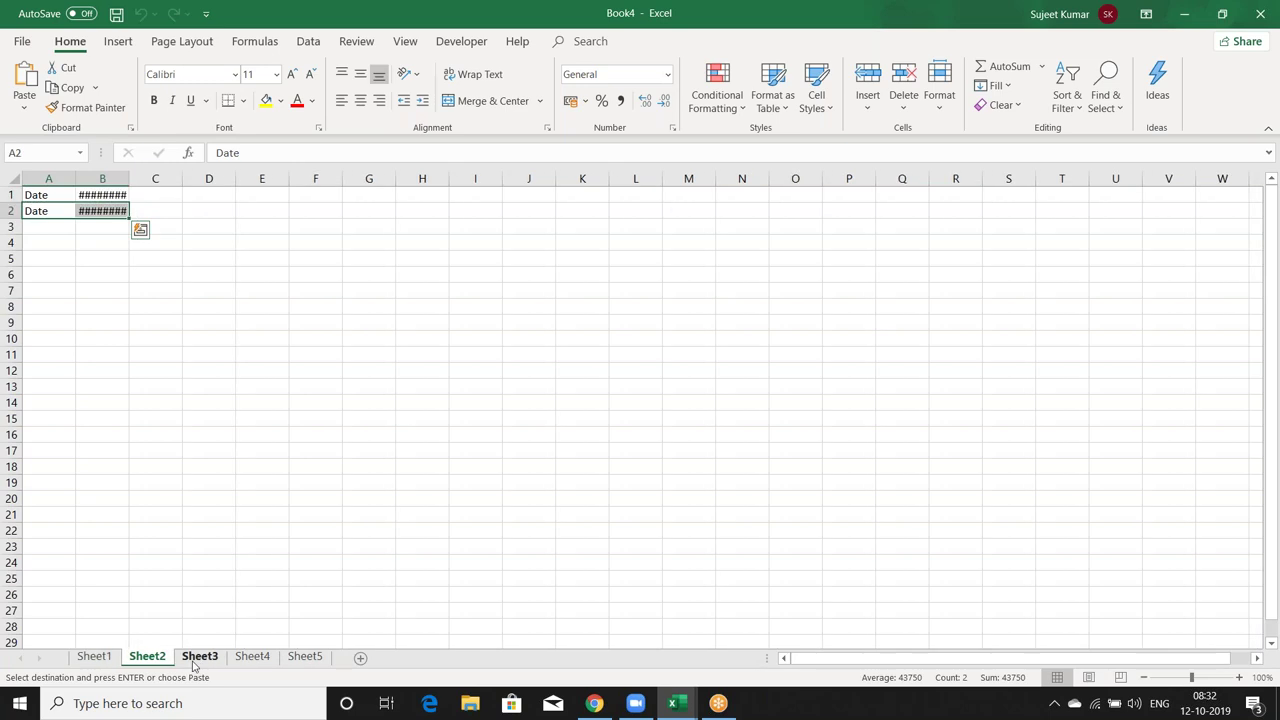
pyautogui.moveTo(129, 178); pyautogui.dragTo(138, 178)
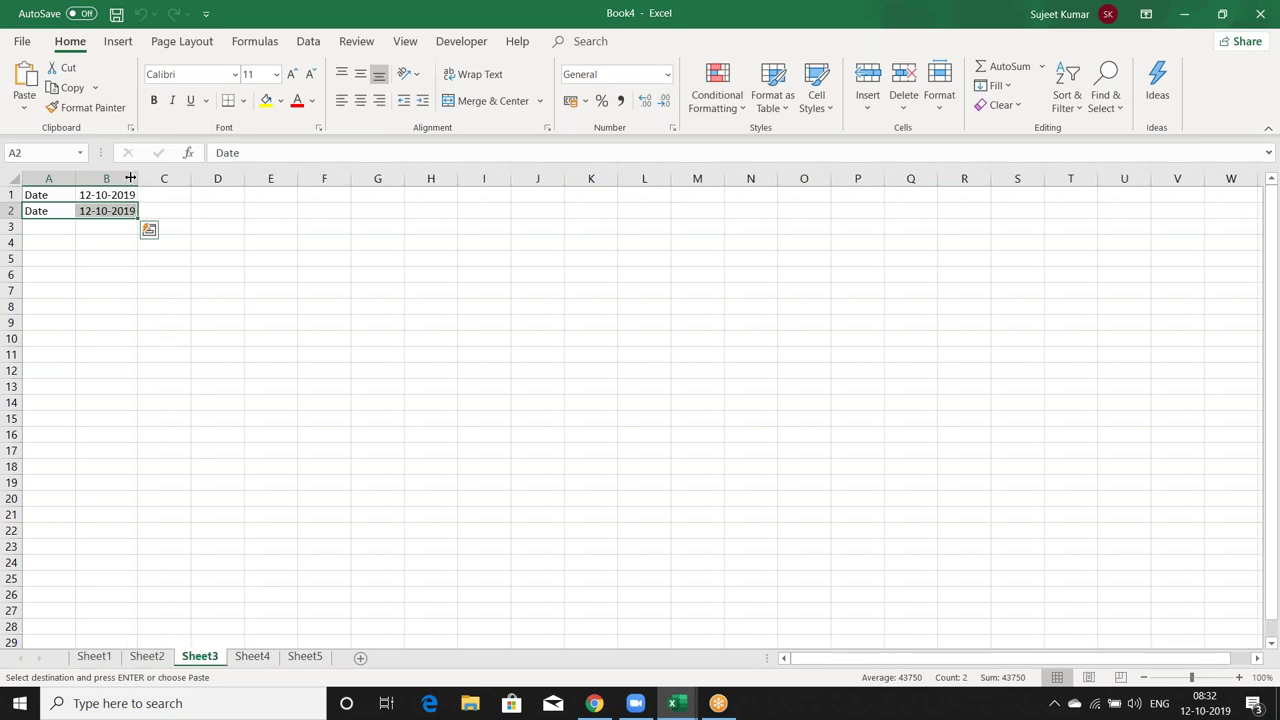
pyautogui.click(252, 656)
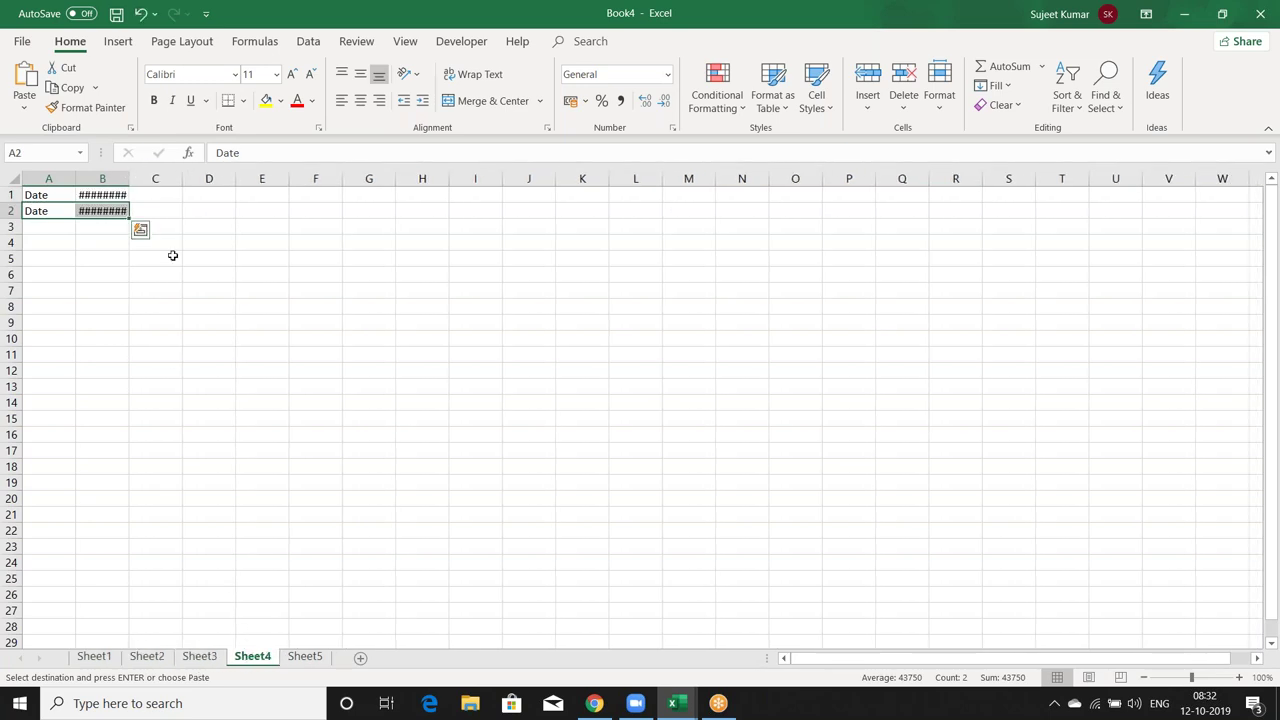
pyautogui.doubleClick(129, 178)
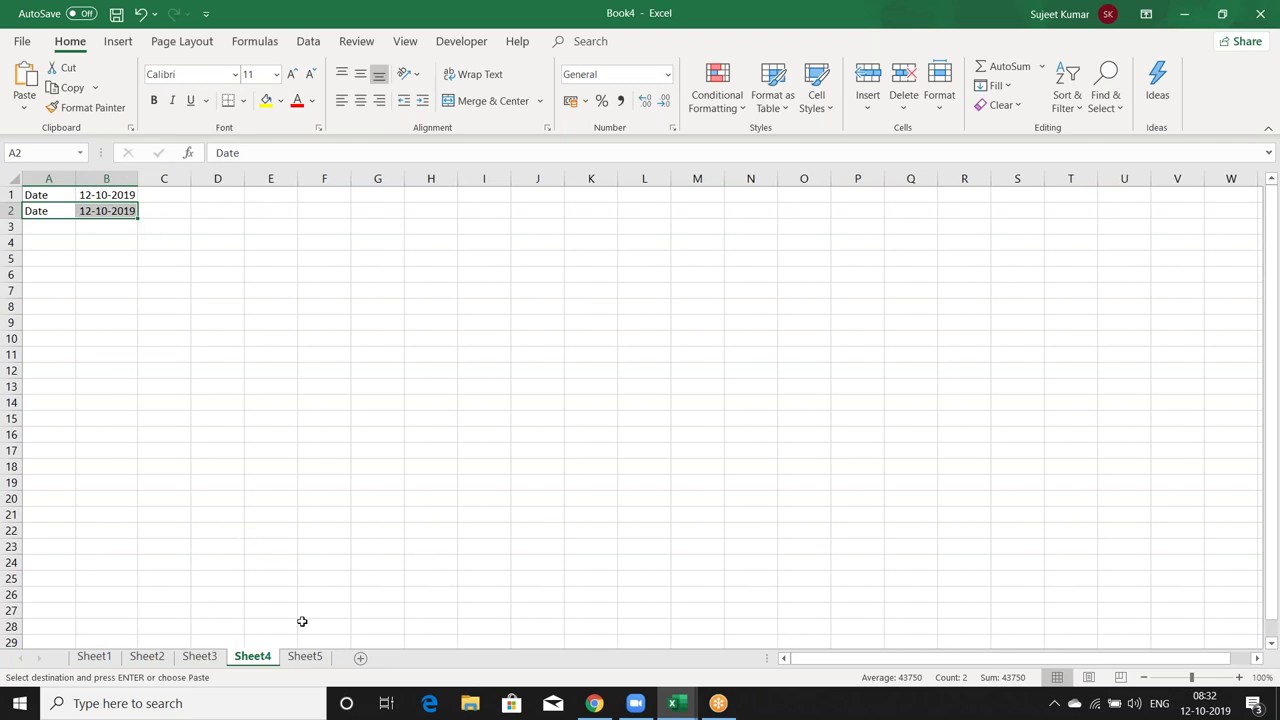
pyautogui.click(305, 656)
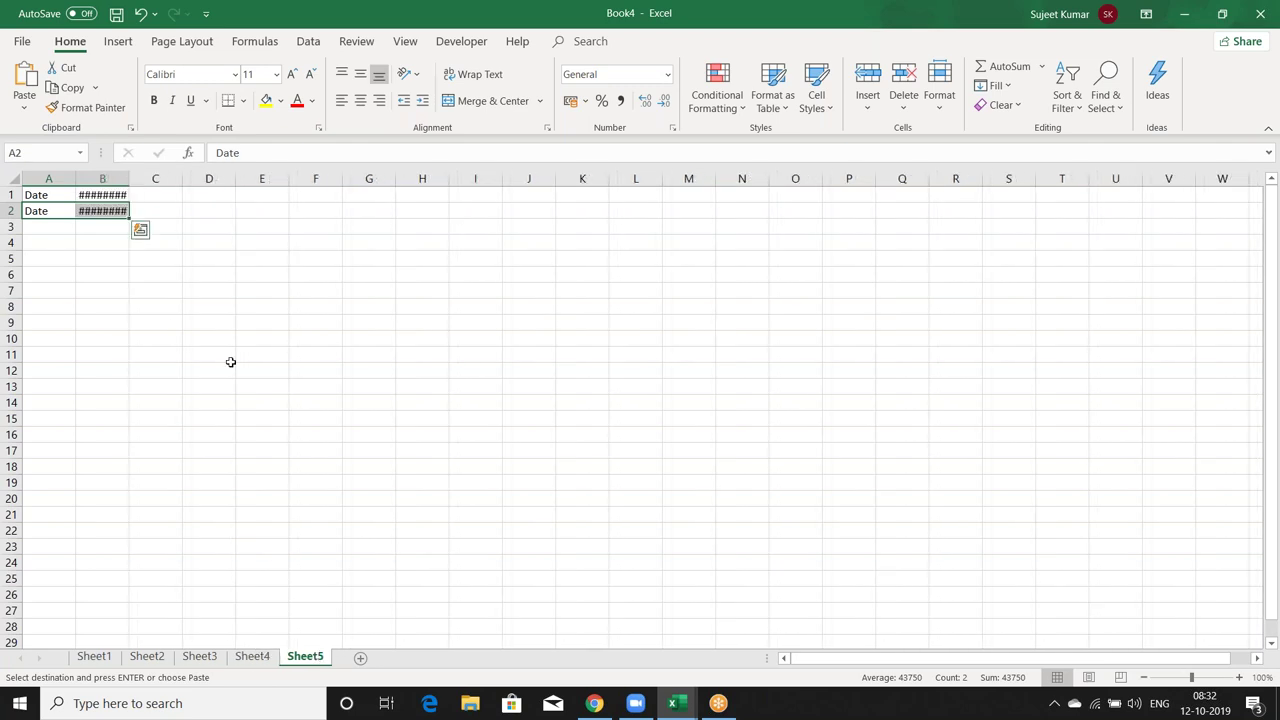
pyautogui.doubleClick(129, 178)
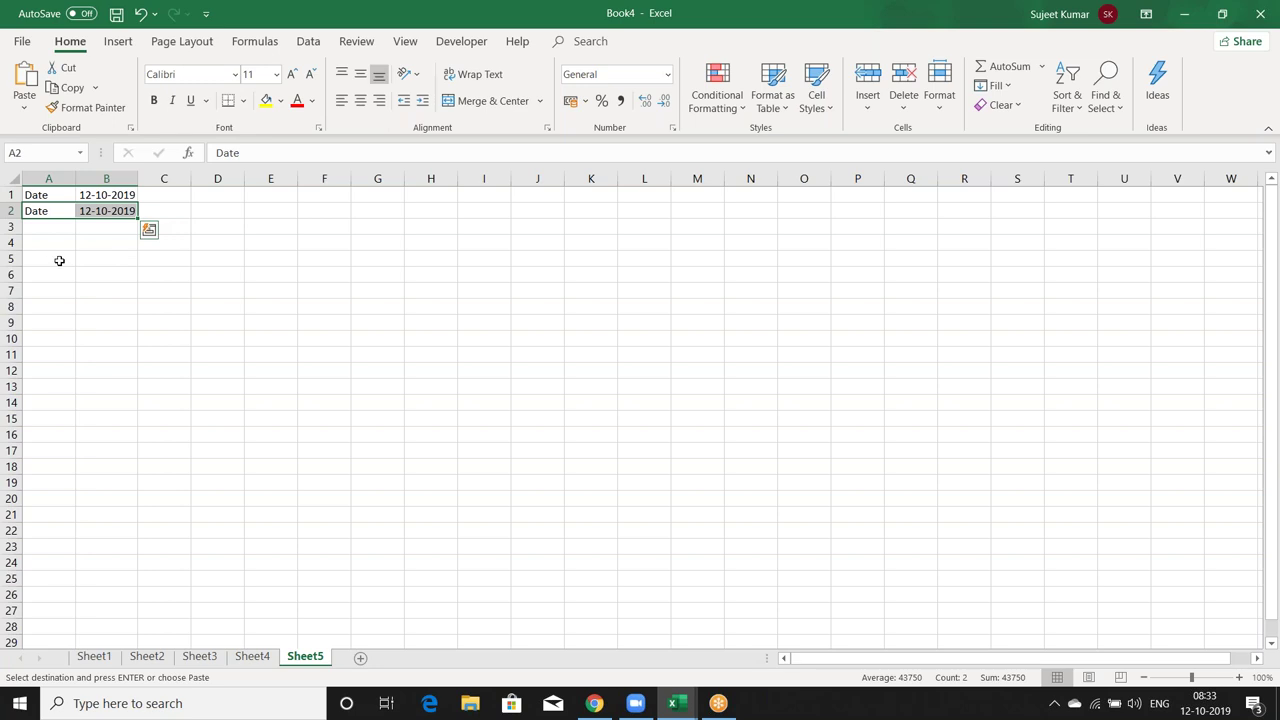
# Cancel the pending copy on Sheet1 and group Sheet1 through Sheet5.
pyautogui.click(106, 662)
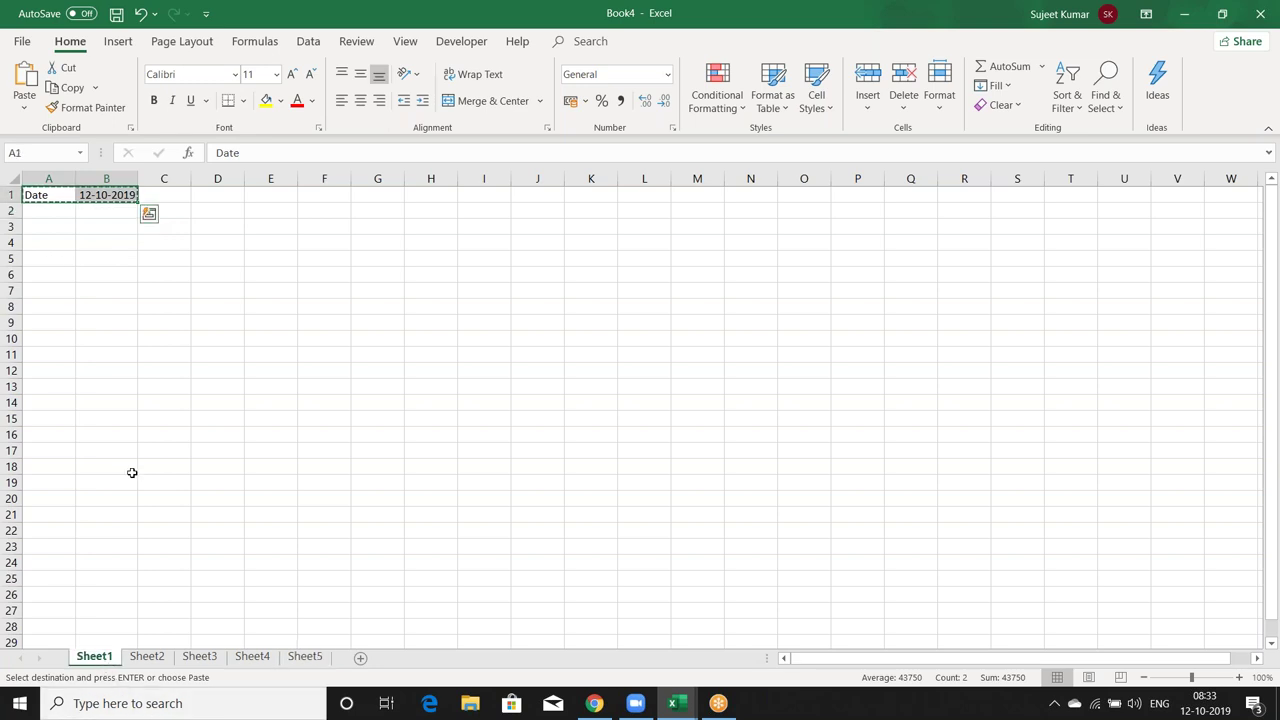
pyautogui.press('Escape')
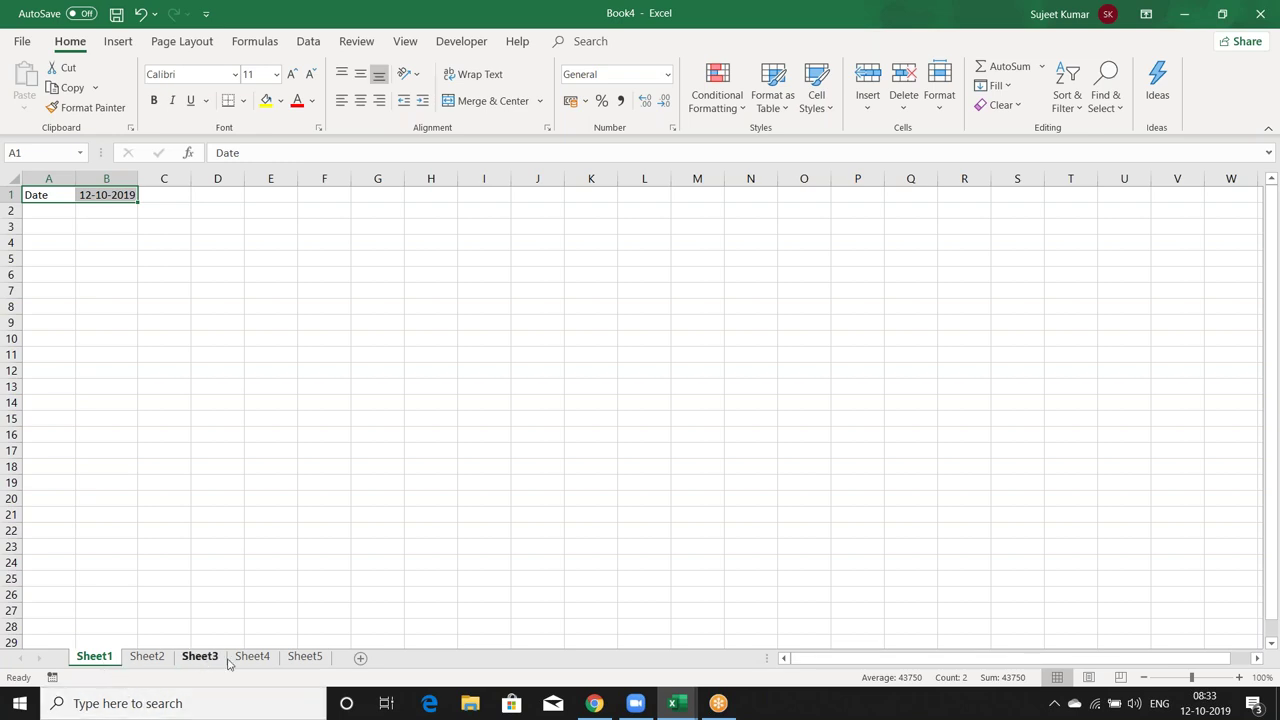
pyautogui.keyDown('shift'); pyautogui.click(302, 658); pyautogui.keyUp('shift')
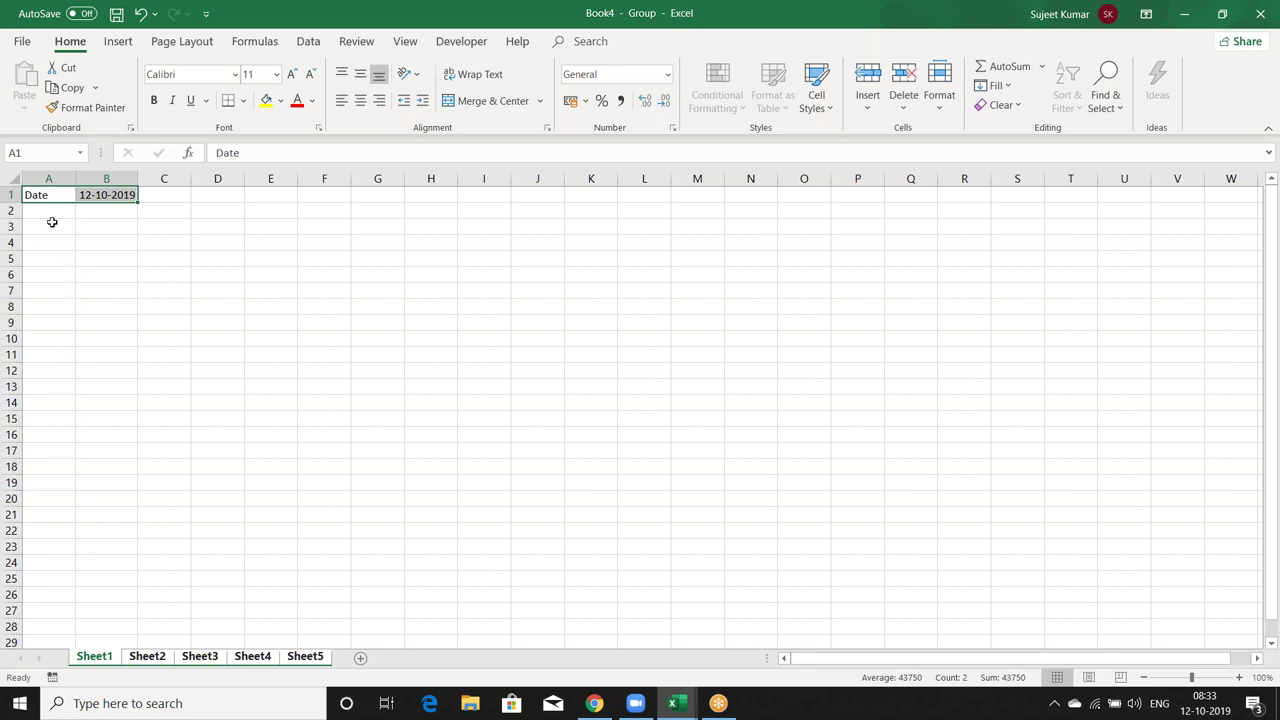
# Enter Time in A8 and today's date 12-10-2019 in B8 across all five grouped sheets.
pyautogui.click(95, 657)
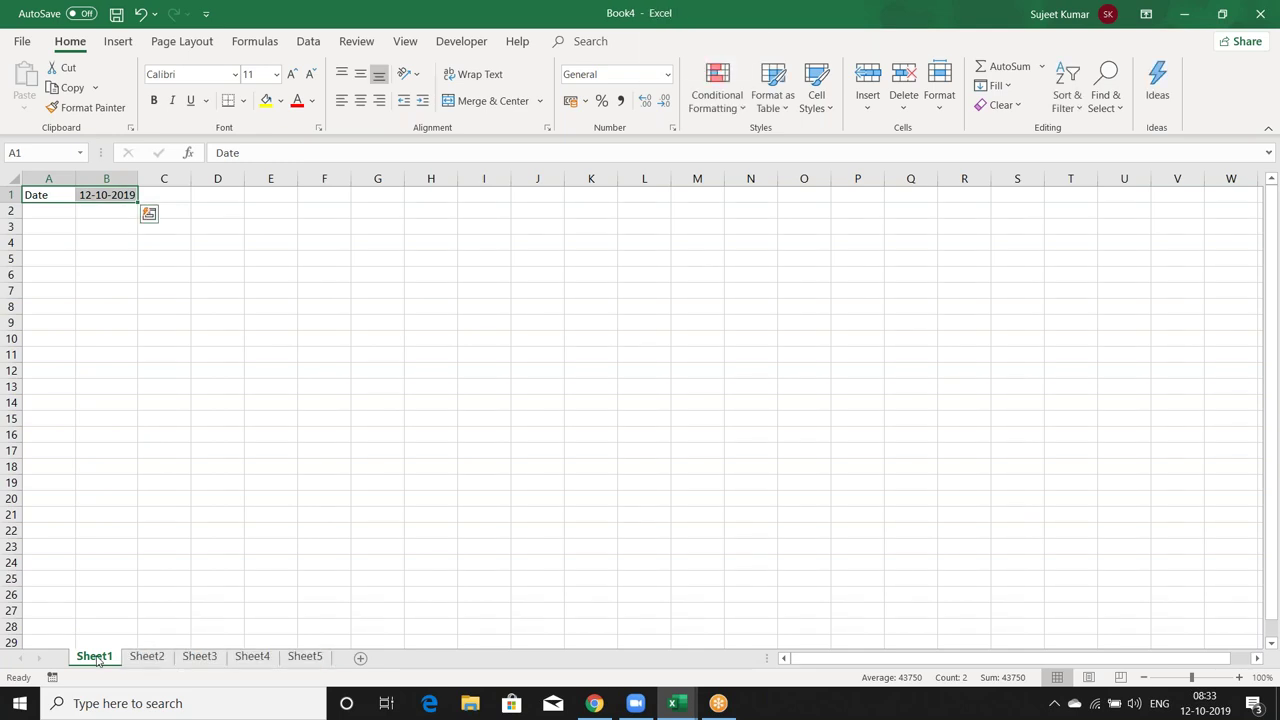
pyautogui.keyDown('shift'); pyautogui.click(305, 657); pyautogui.keyUp('shift')
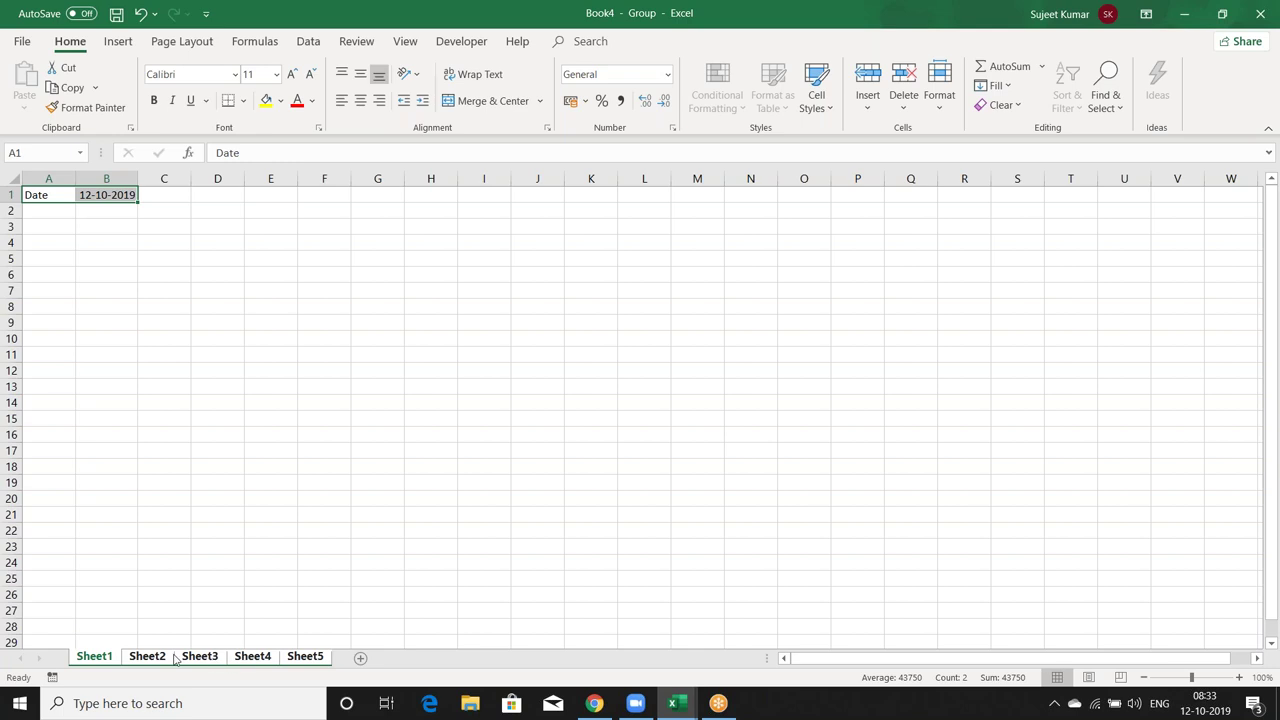
pyautogui.click(43, 306)
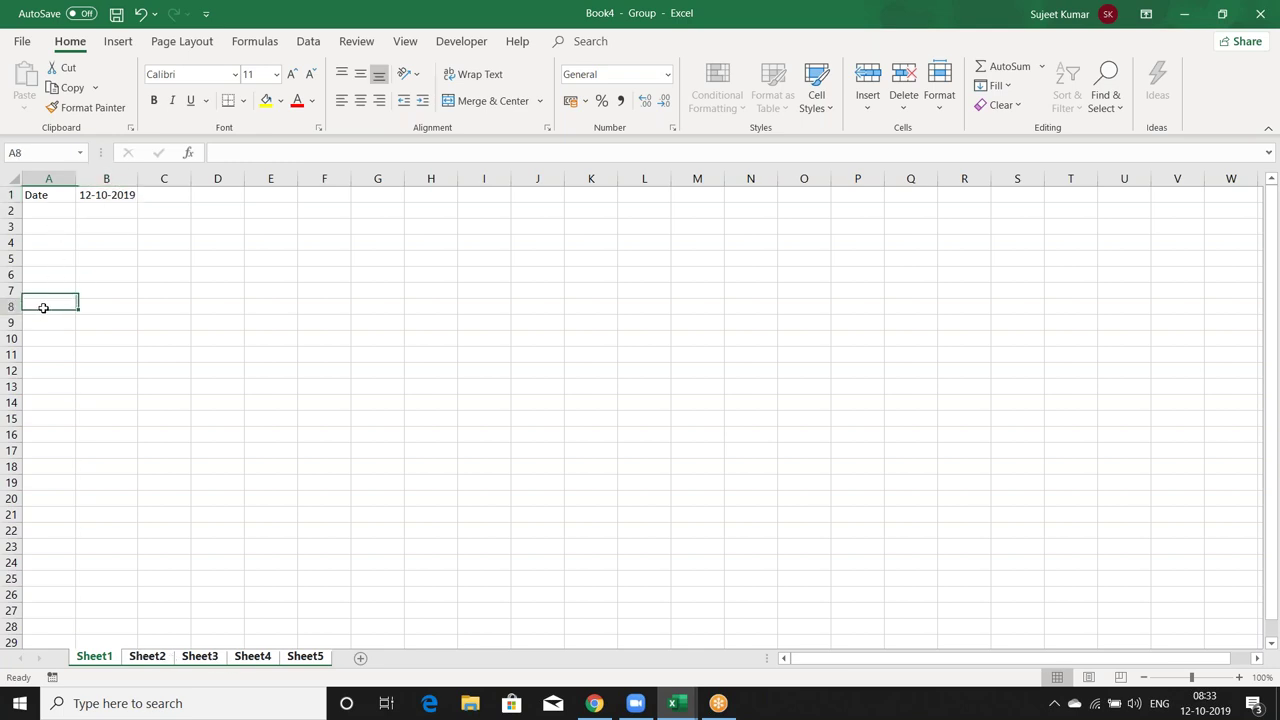
pyautogui.write('Time')
pyautogui.press('Tab')
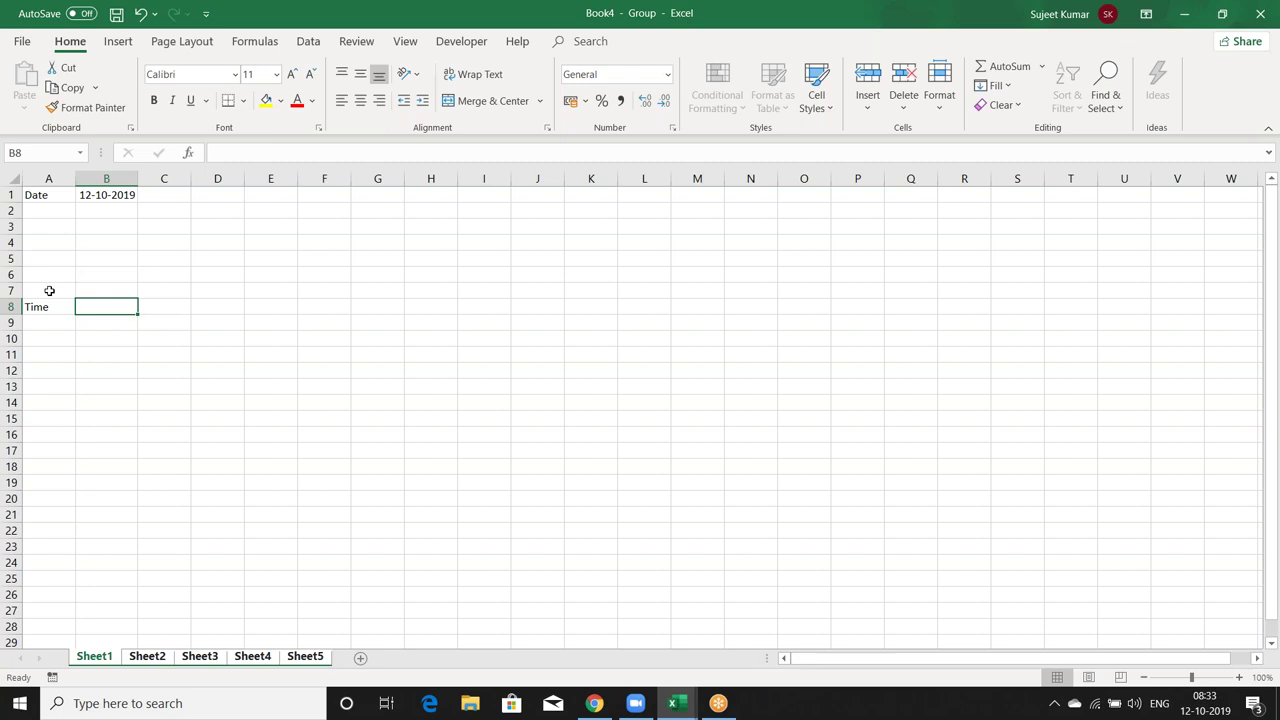
pyautogui.hotkey('ctrl', ';')
pyautogui.press('Return')
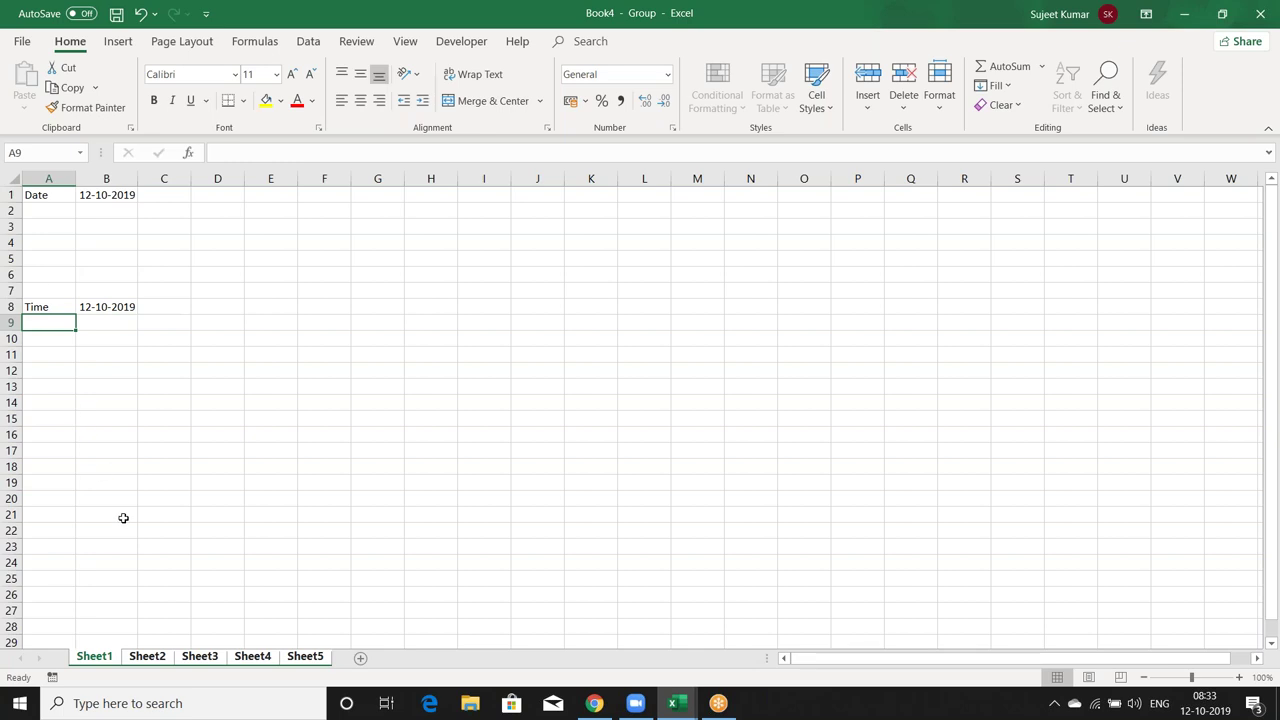
pyautogui.click(160, 660)
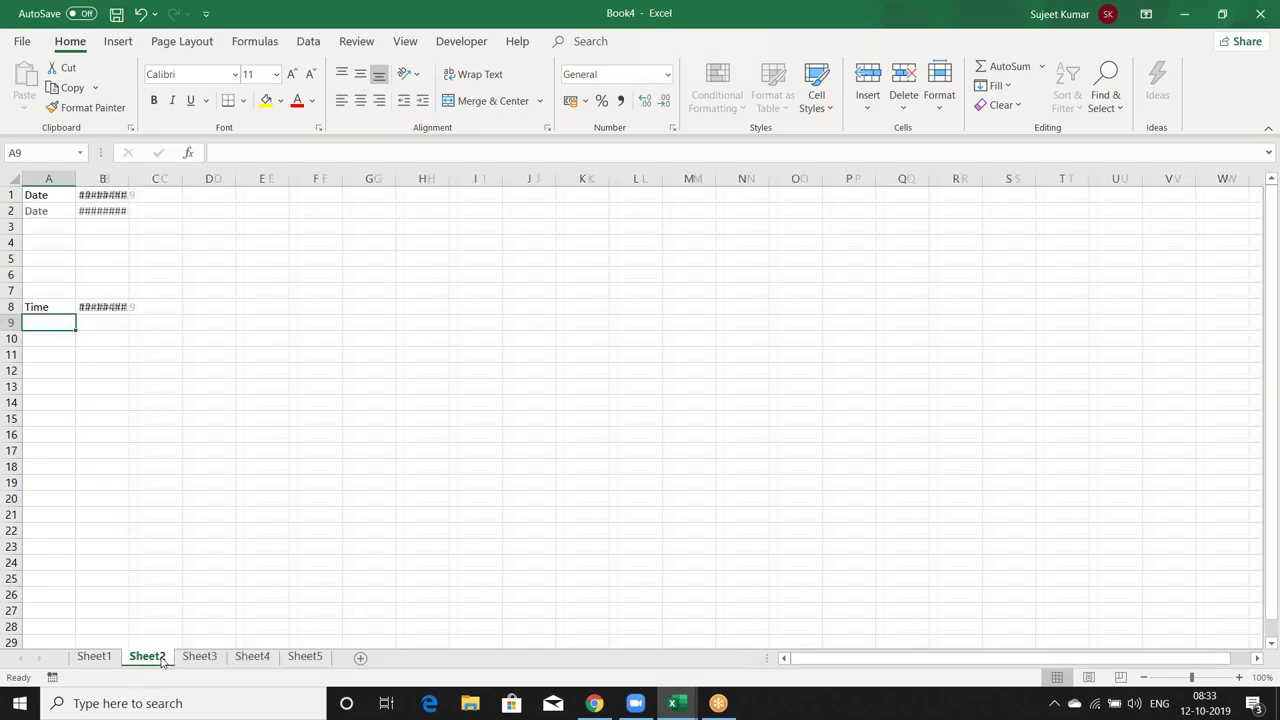
# Check Sheets 3 and 4, then clear the Time row area A6:B9 on Sheet1.
pyautogui.click(200, 657)
pyautogui.click(252, 657)
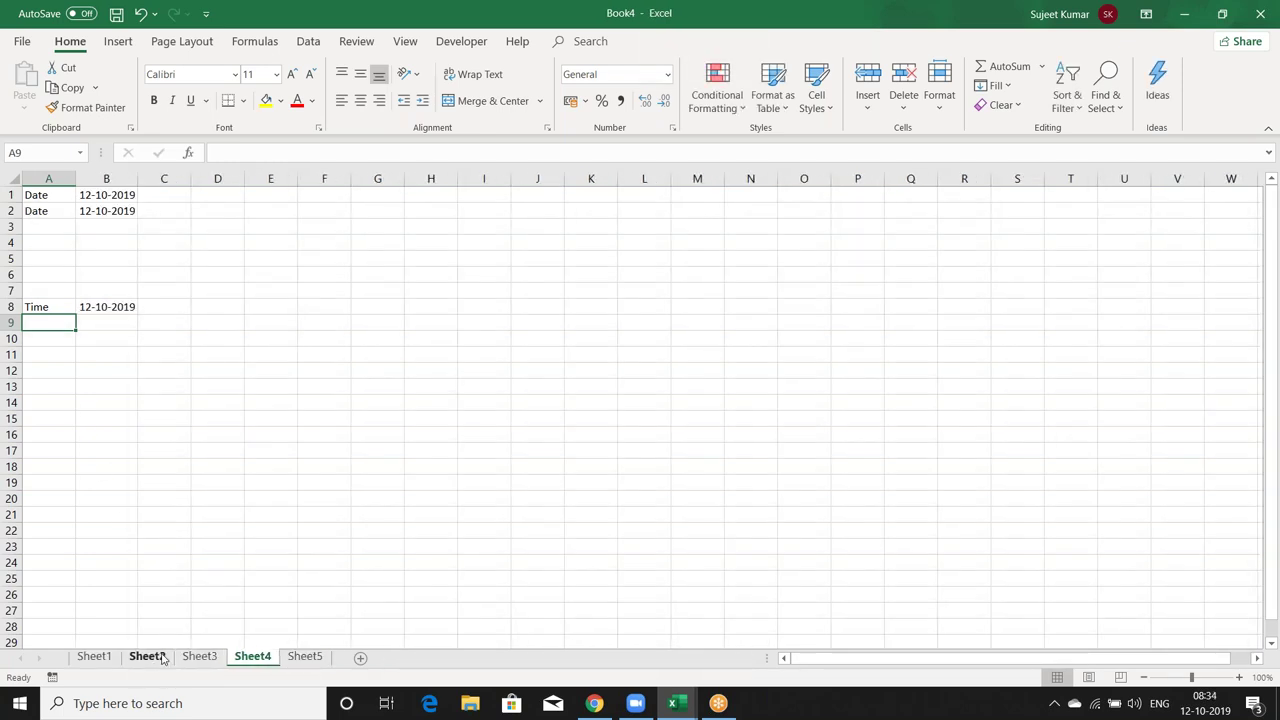
pyautogui.click(94, 657)
pyautogui.moveTo(35, 272); pyautogui.dragTo(120, 328)
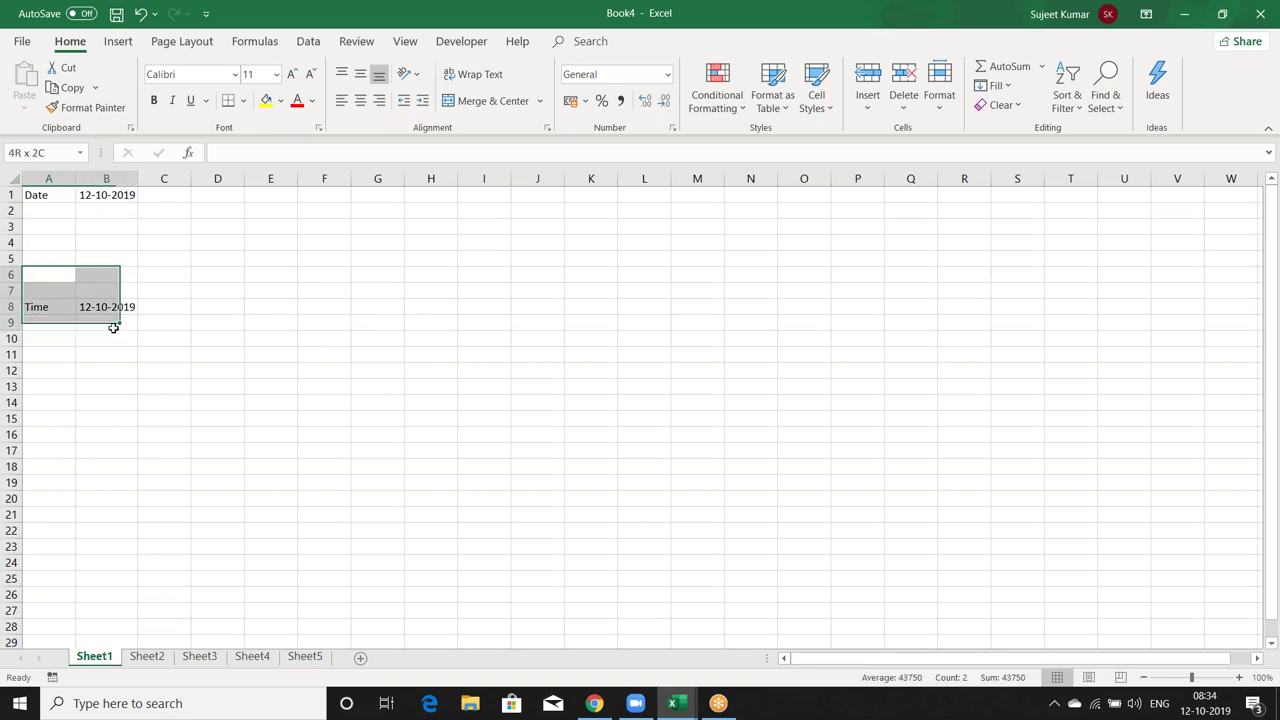
pyautogui.press('Delete')
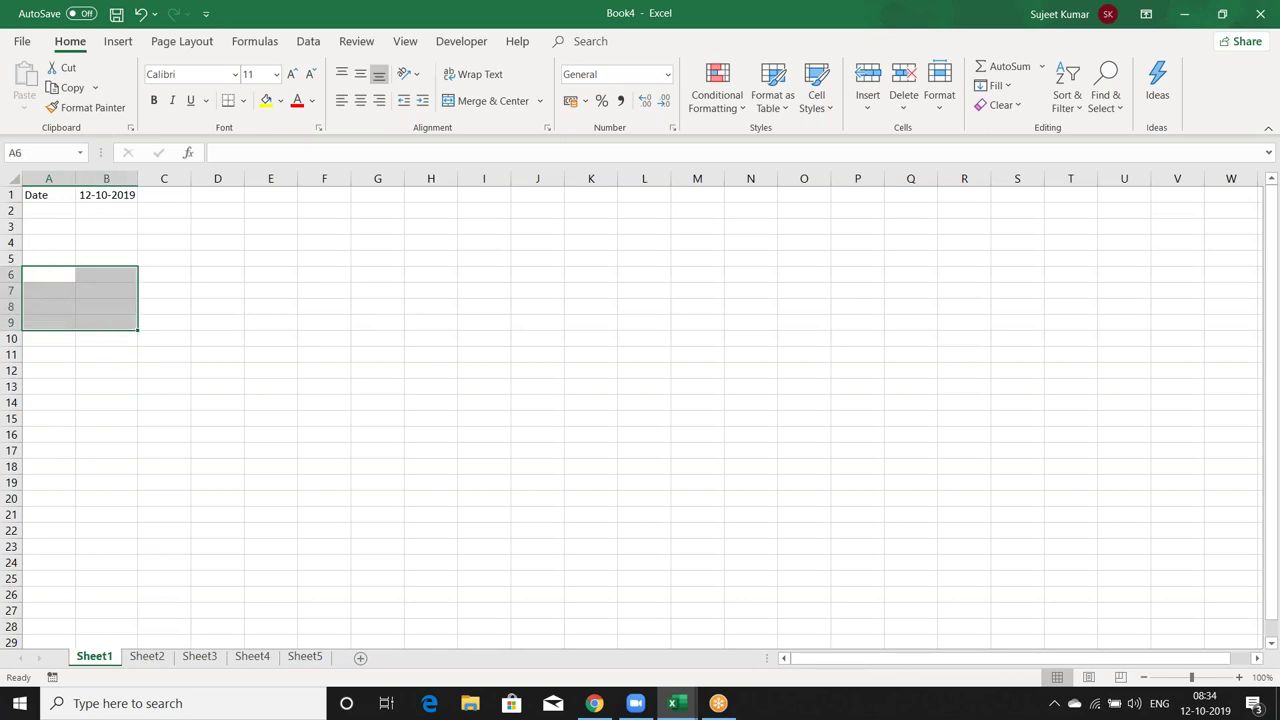
# Copy Sheet1's Date row A1:B1, group Sheets 2–5, then return to Sheet1.
pyautogui.moveTo(49, 196); pyautogui.dragTo(98, 197)
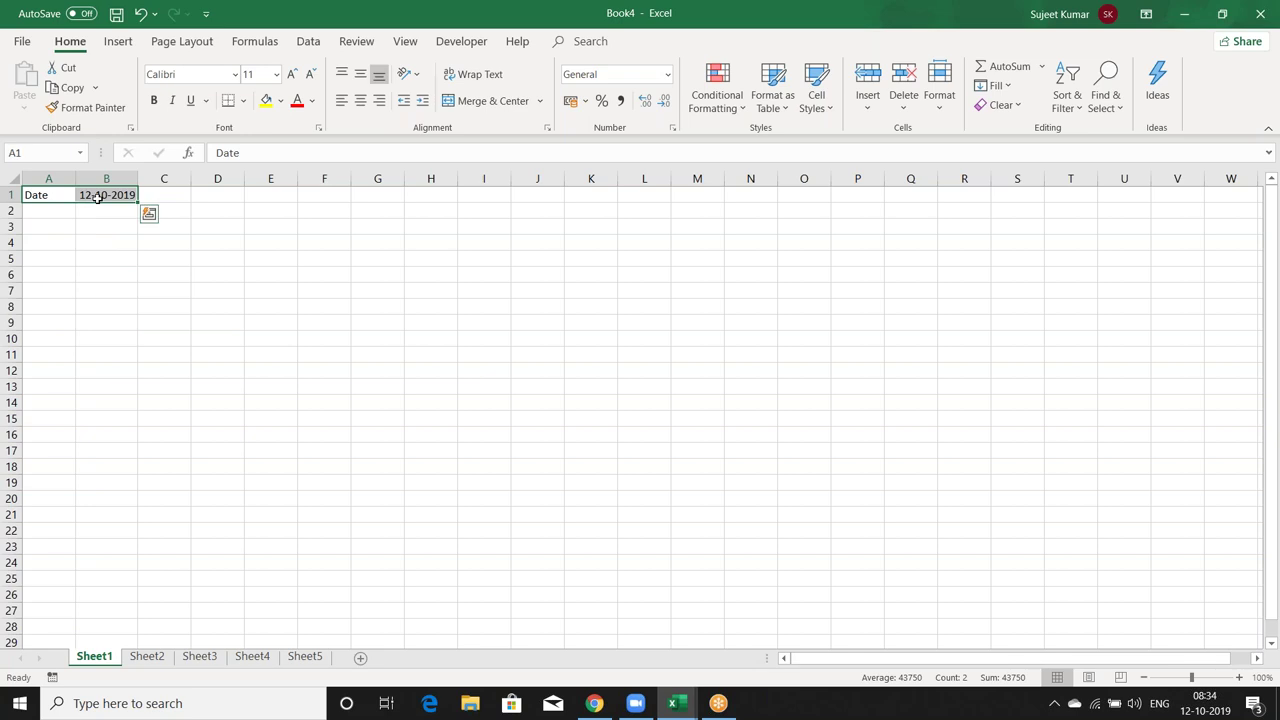
pyautogui.hotkey('ctrl', 'c')
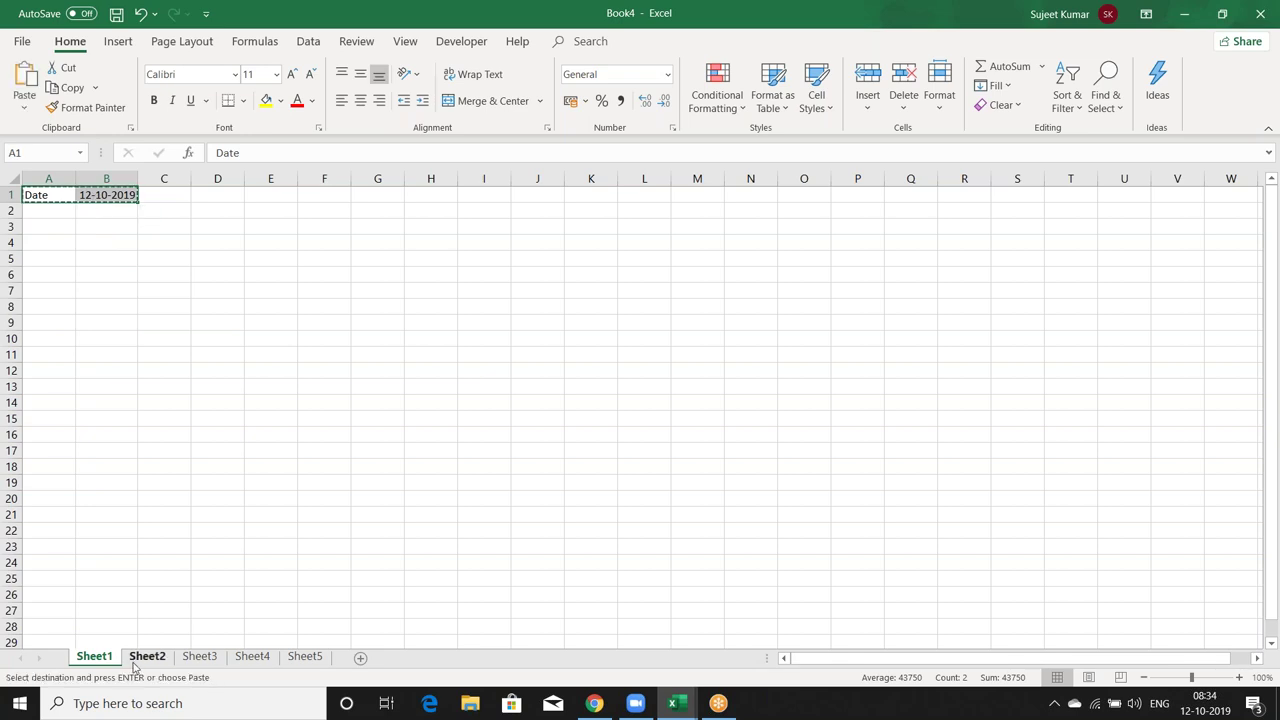
pyautogui.click(134, 662)
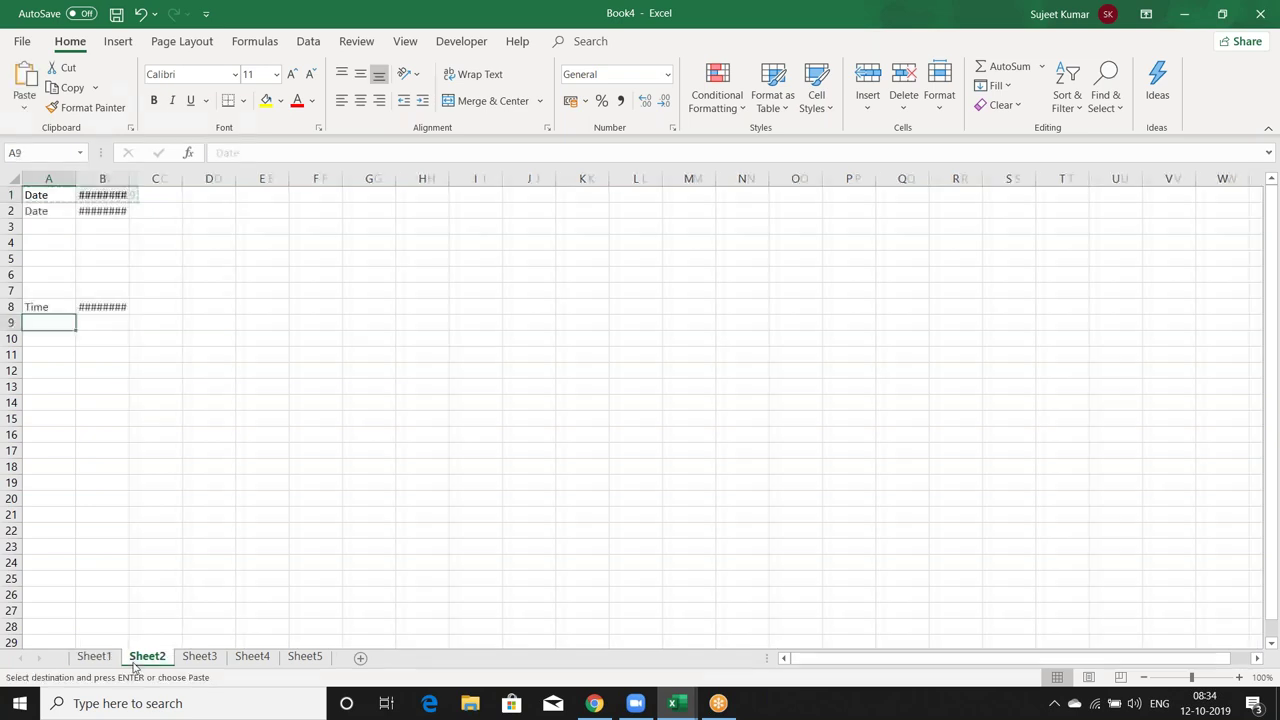
pyautogui.keyDown('shift'); pyautogui.click(303, 664); pyautogui.keyUp('shift')
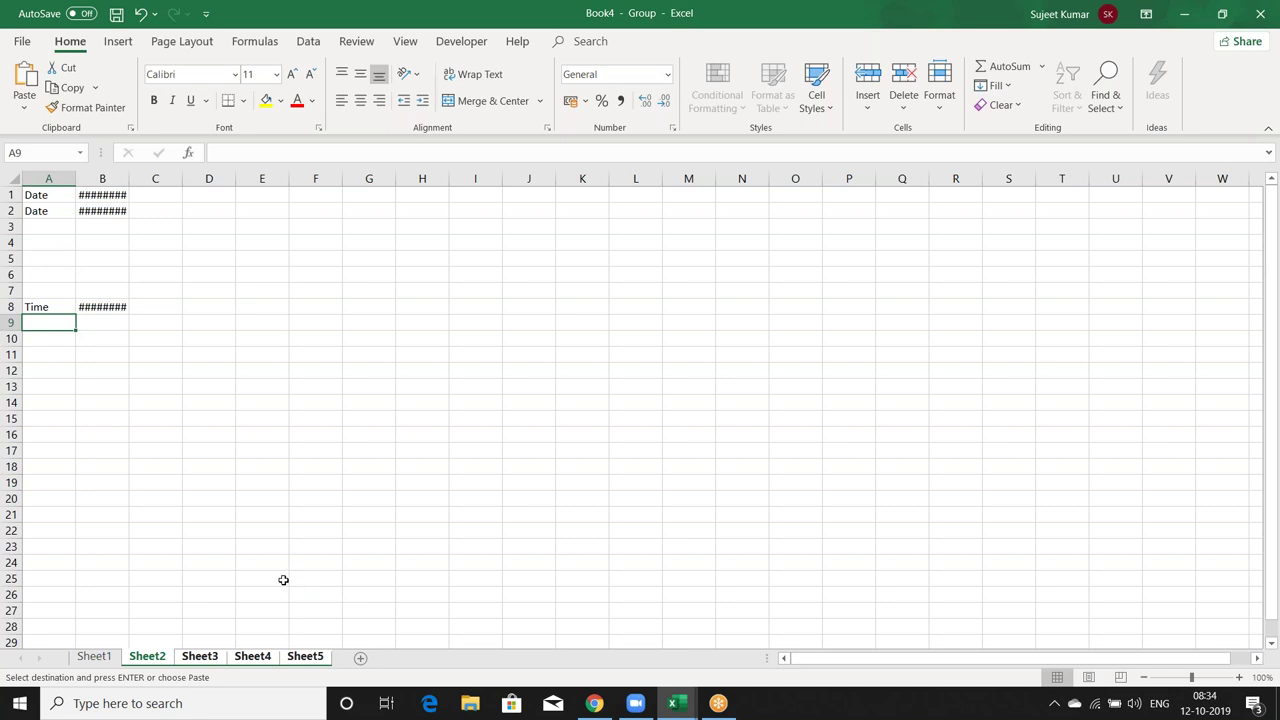
pyautogui.click(105, 668)
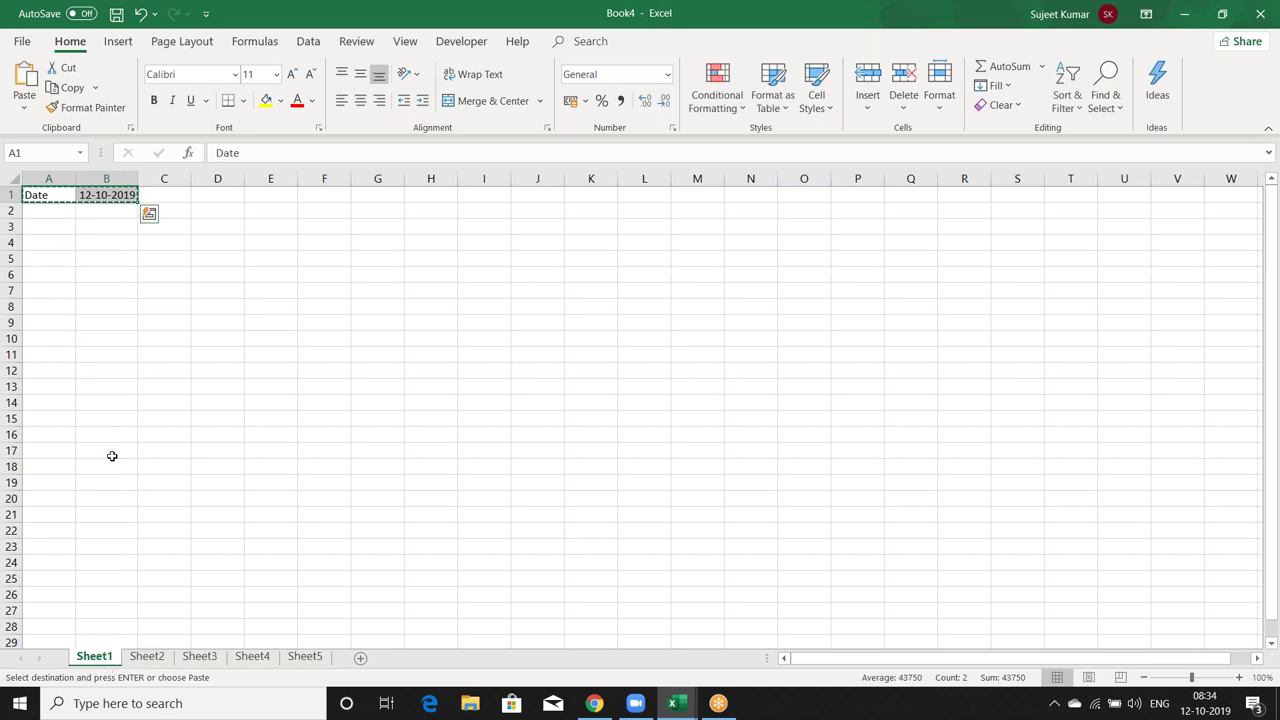
# Group all five sheets and enter Time in A6 with the current time 08:34 in B6, selecting A6:B6.
pyautogui.press('Escape')
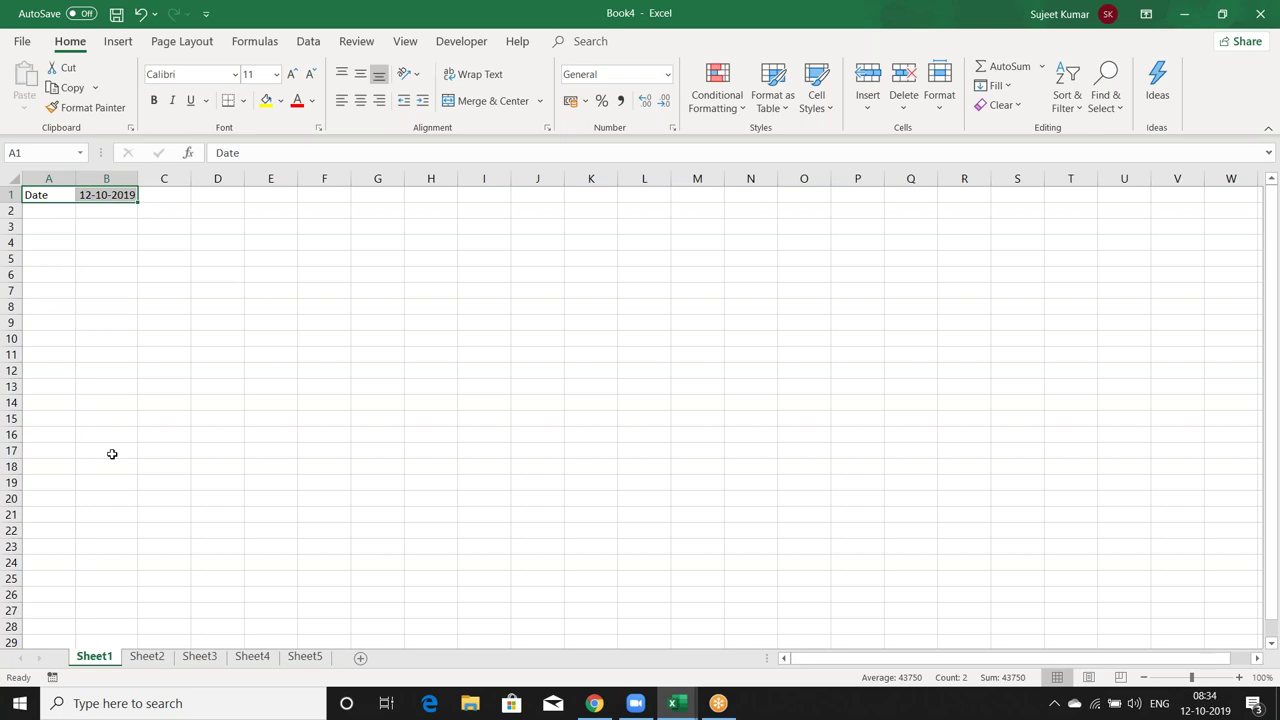
pyautogui.keyDown('shift'); pyautogui.click(308, 657); pyautogui.keyUp('shift')
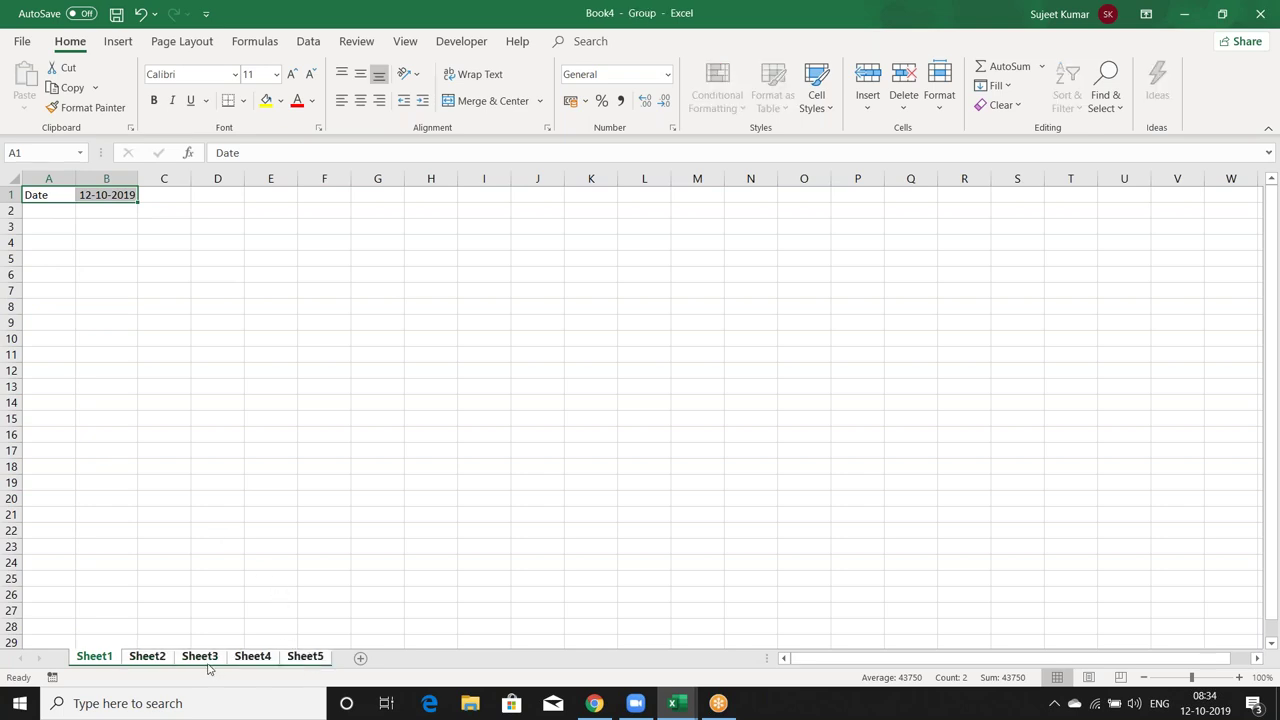
pyautogui.click(45, 274)
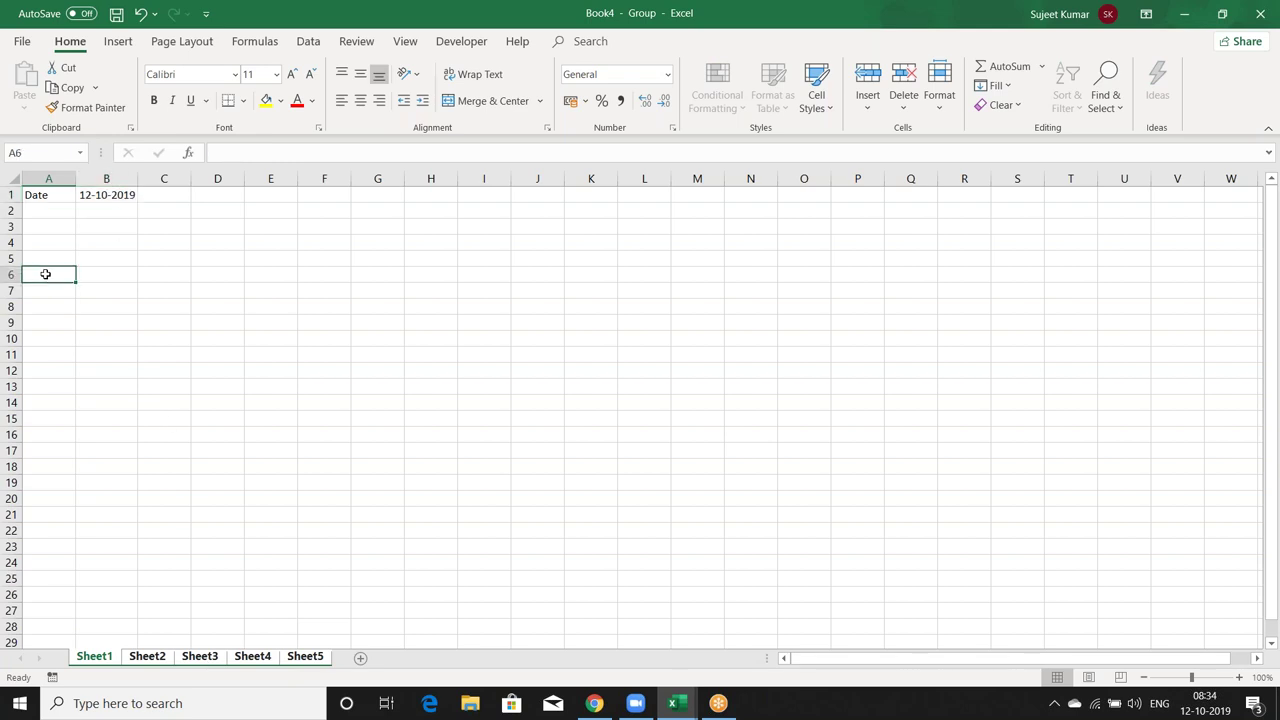
pyautogui.write('Ti')
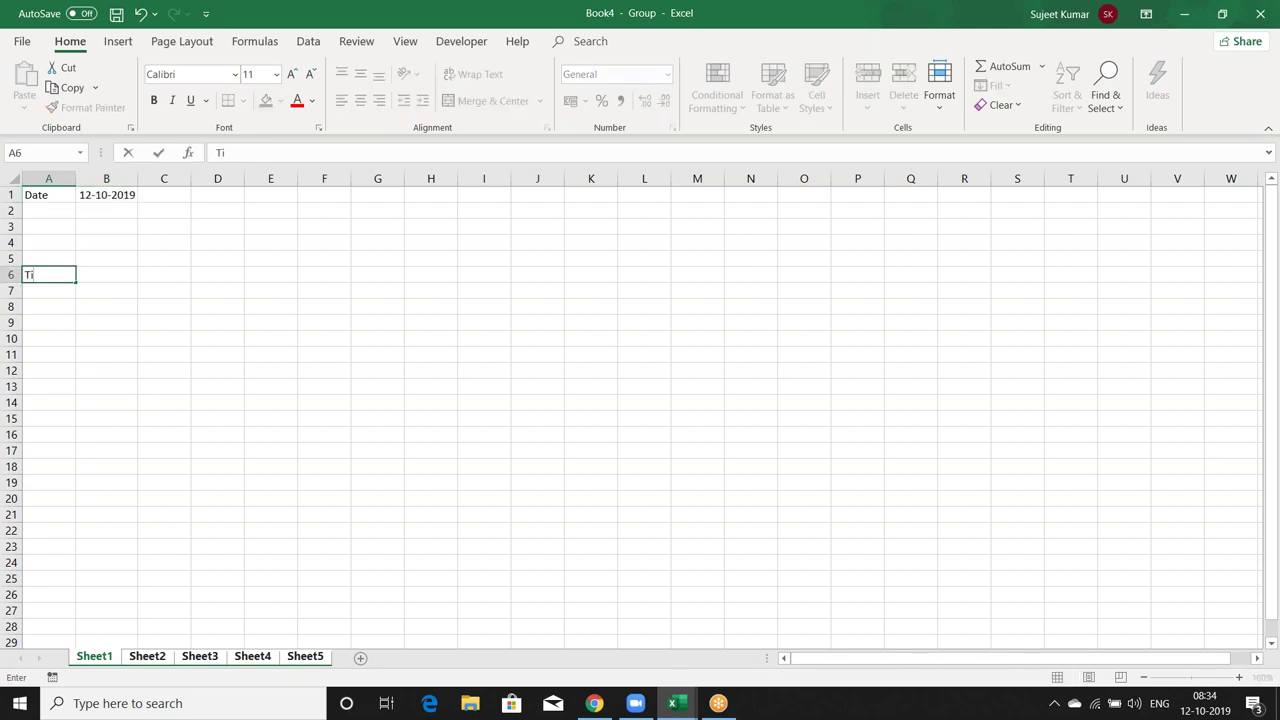
pyautogui.write('me')
pyautogui.press('Tab')
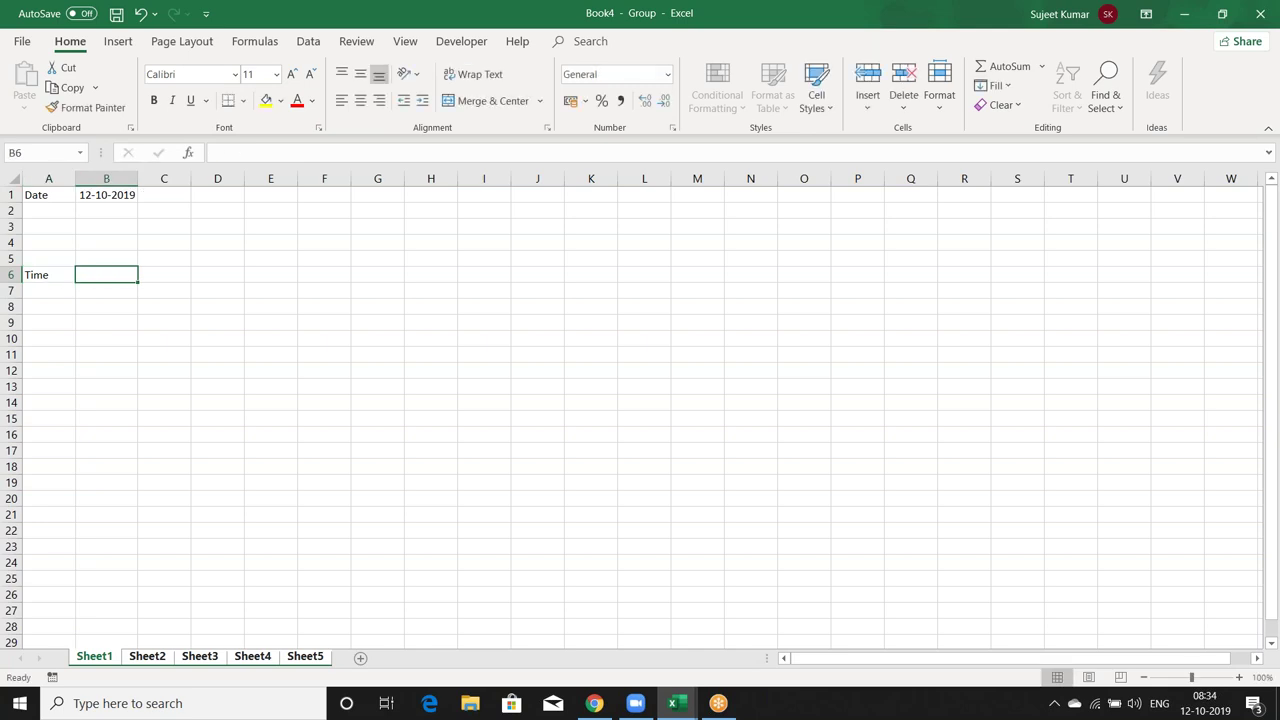
pyautogui.hotkey('ctrl', ';')
pyautogui.press('Escape')
pyautogui.hotkey('ctrl', 'shift', ';')
pyautogui.press('Return')
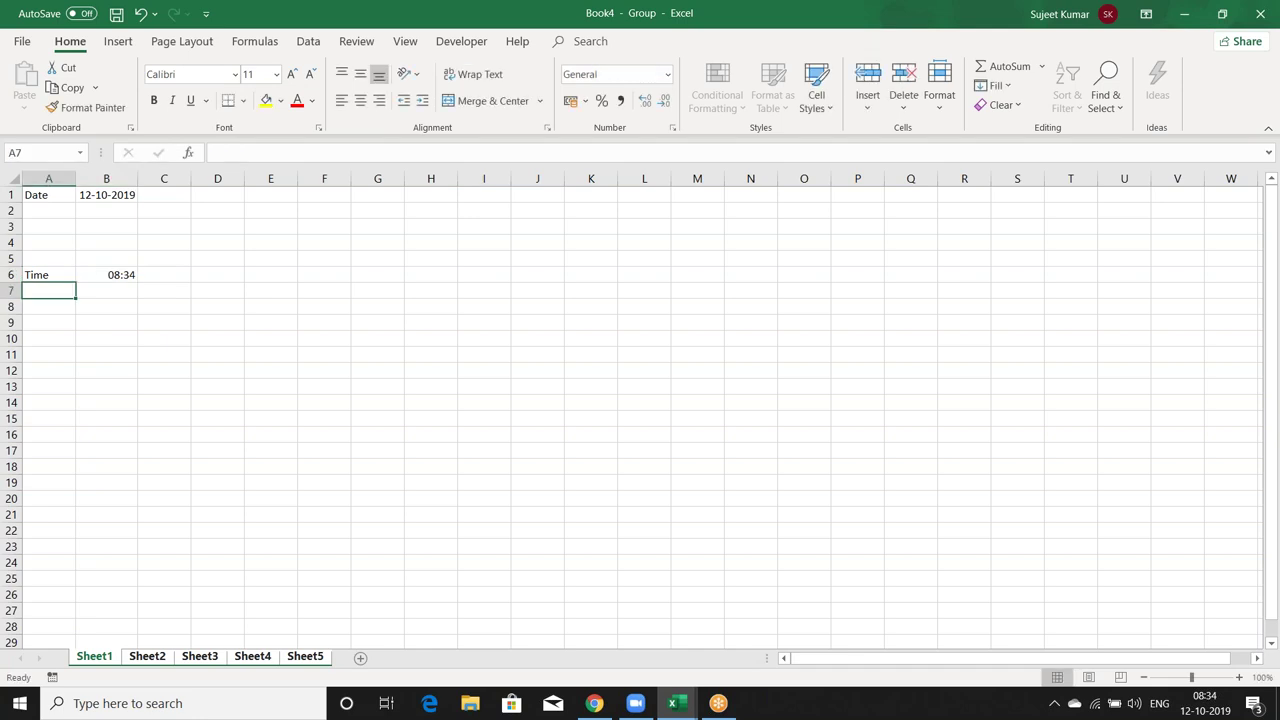
pyautogui.press('Up')
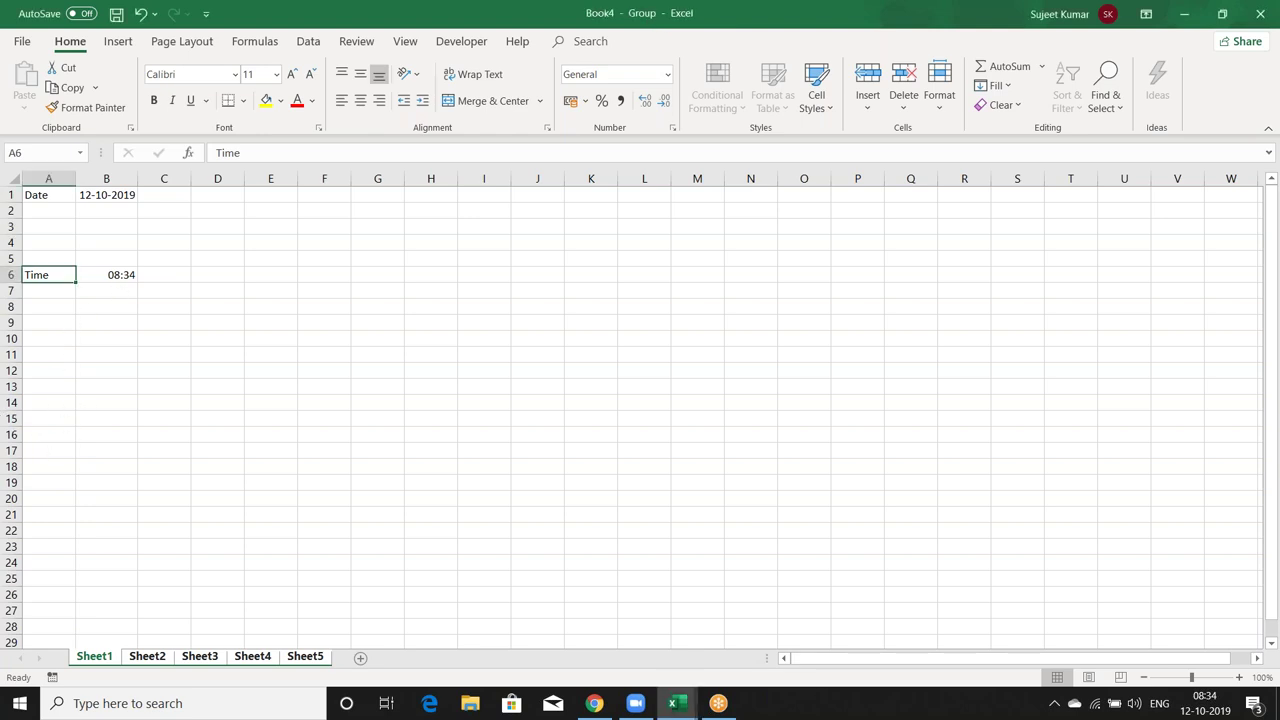
pyautogui.moveTo(72, 278); pyautogui.dragTo(95, 272)
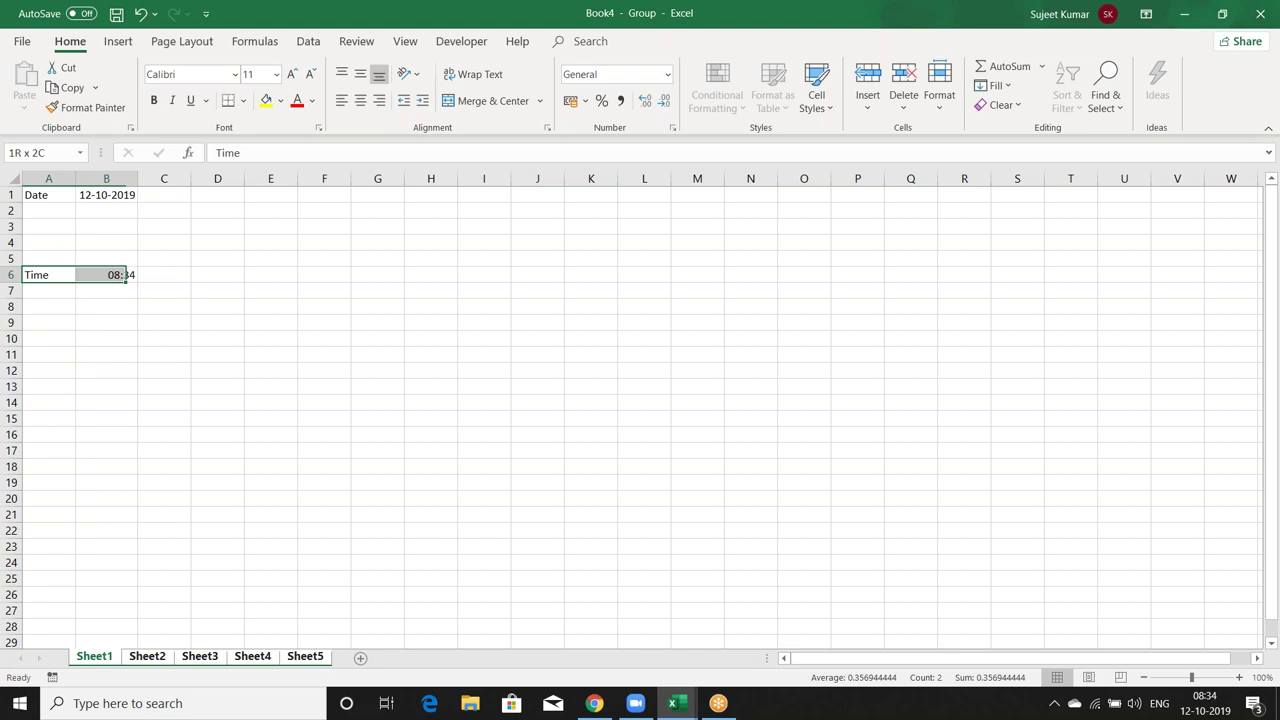
# Fill the Time cells A6:B6 yellow and review Sheets 2, 3 and 4.
pyautogui.click(266, 100)
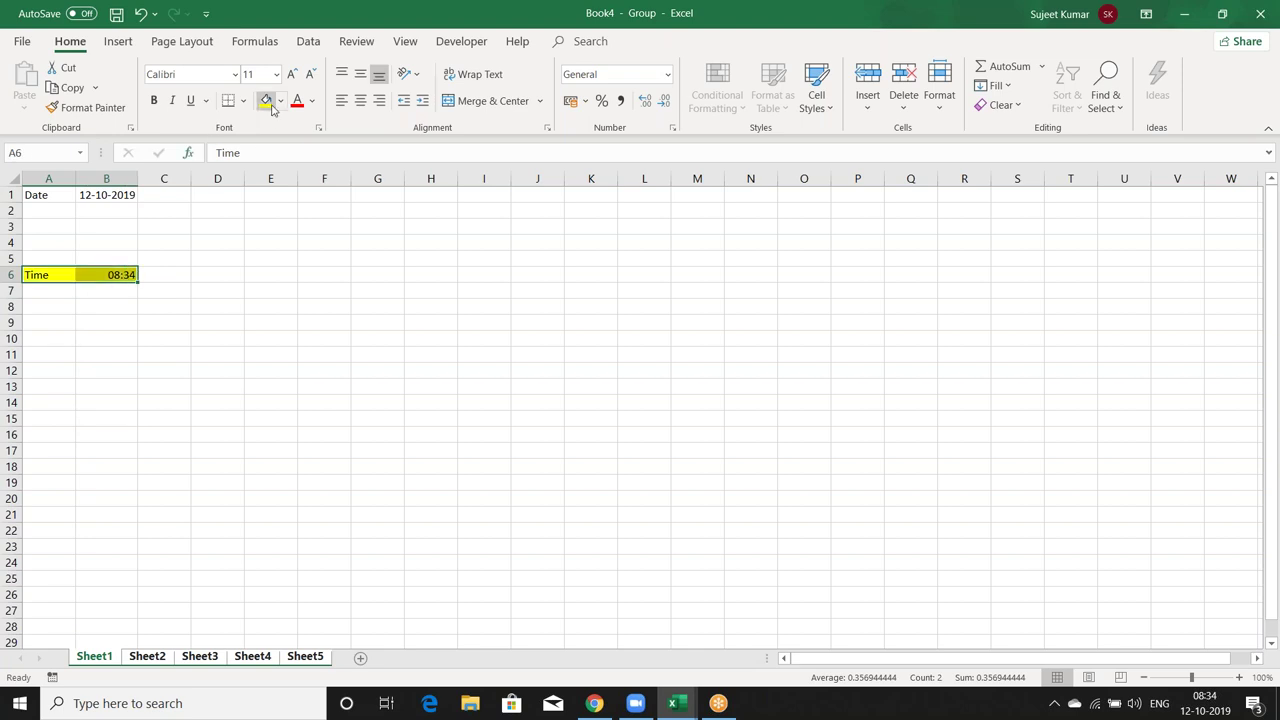
pyautogui.click(149, 657)
pyautogui.click(218, 662)
pyautogui.click(250, 661)
# View Sheet5, group it with Sheet4, and select cell A11.
pyautogui.click(292, 664)
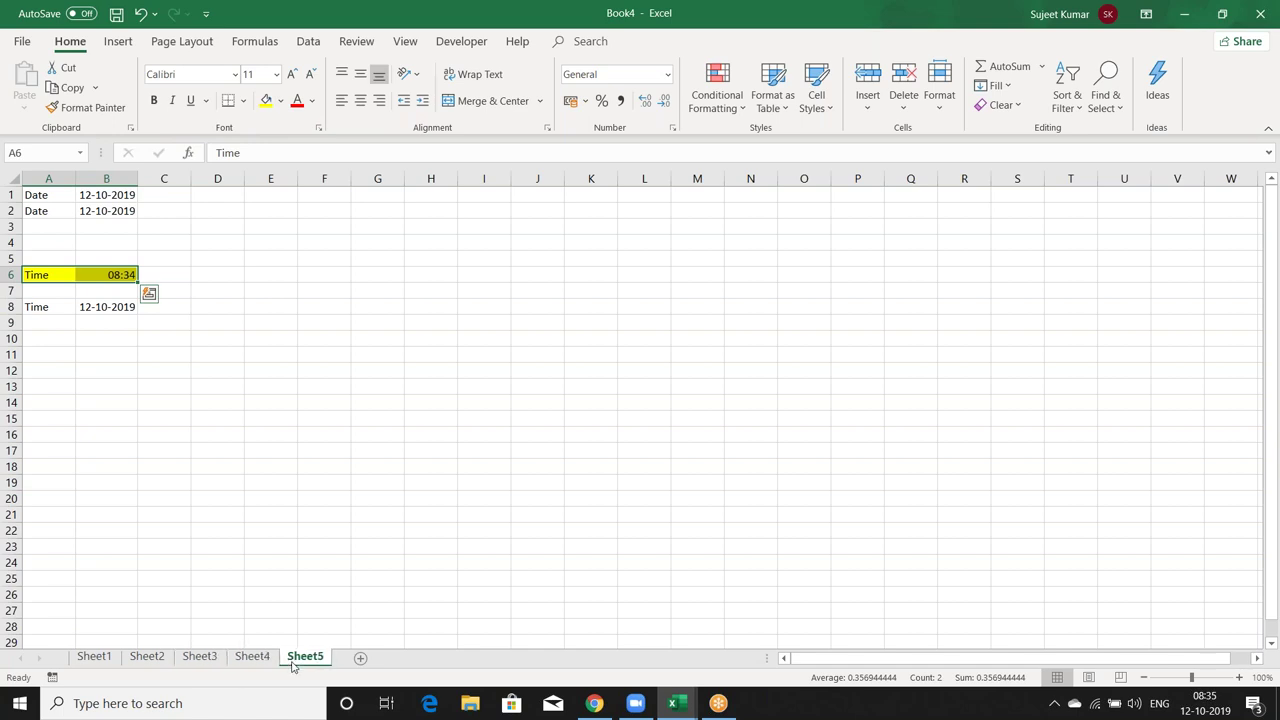
pyautogui.keyDown('ctrl'); pyautogui.click(277, 665); pyautogui.keyUp('ctrl')
pyautogui.click(53, 358)
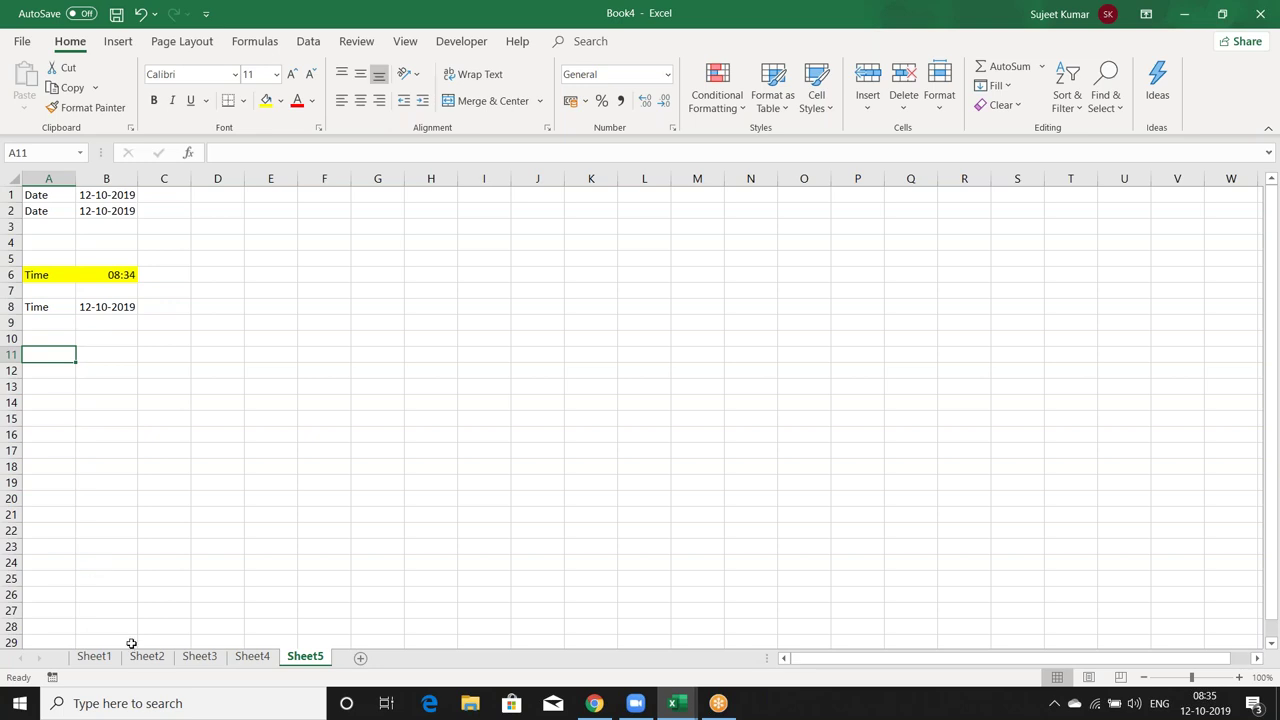
# Add Sheet3 and Sheet1 to the group, enter Title in A11 and Sales Data in B11, and verify.
pyautogui.keyDown('ctrl'); pyautogui.click(199, 658); pyautogui.keyUp('ctrl')
pyautogui.keyDown('ctrl'); pyautogui.click(94, 658); pyautogui.keyUp('ctrl')
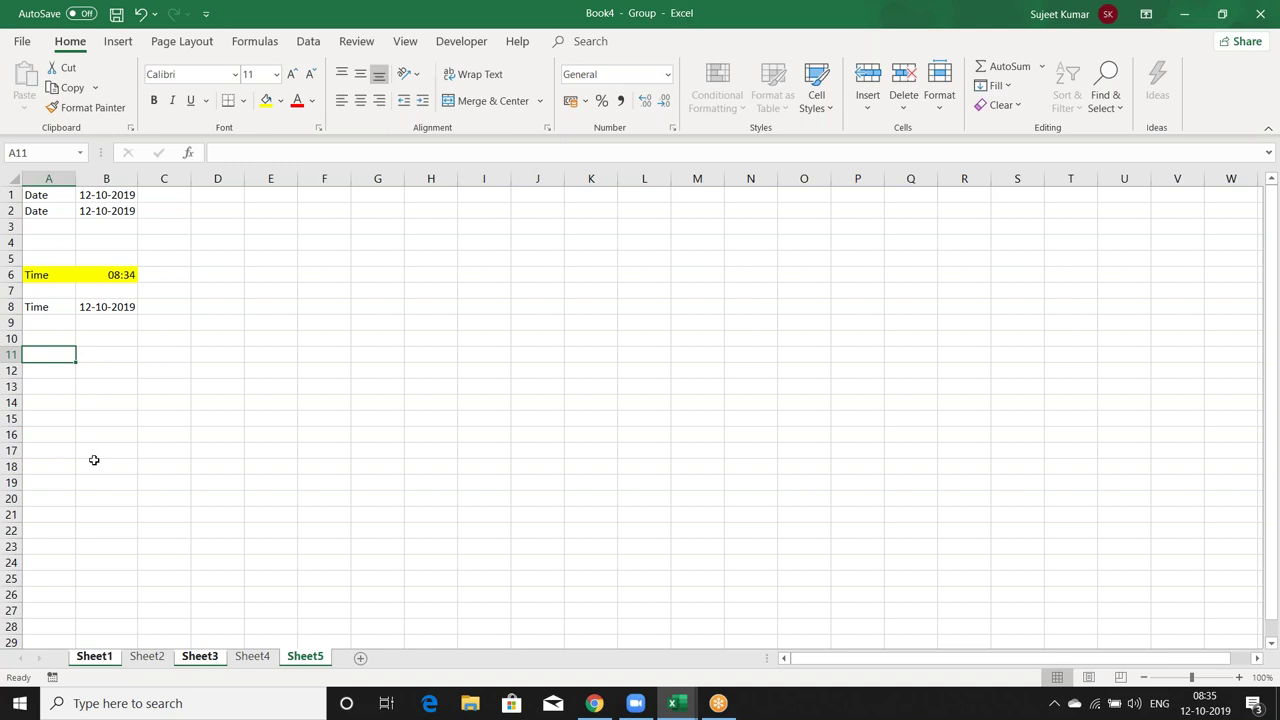
pyautogui.write('Title')
pyautogui.press('Tab')
pyautogui.write('Sales Data')
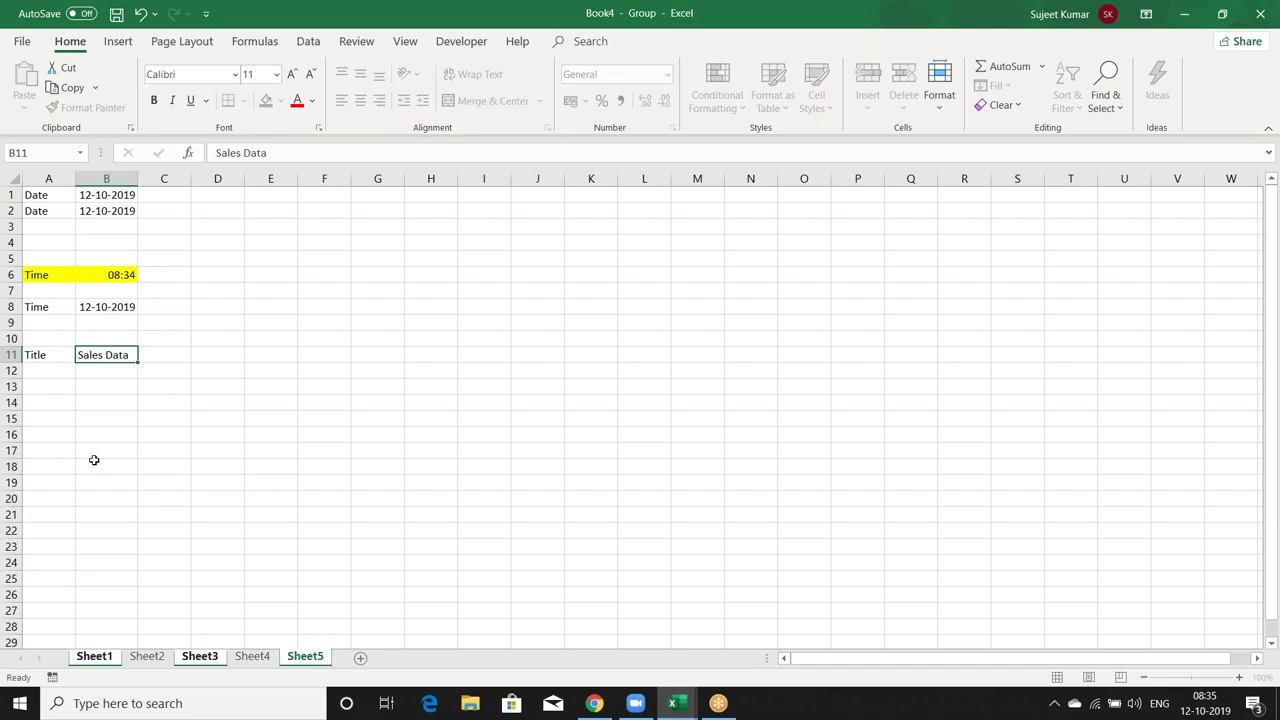
pyautogui.press('Return')
pyautogui.click(196, 659)
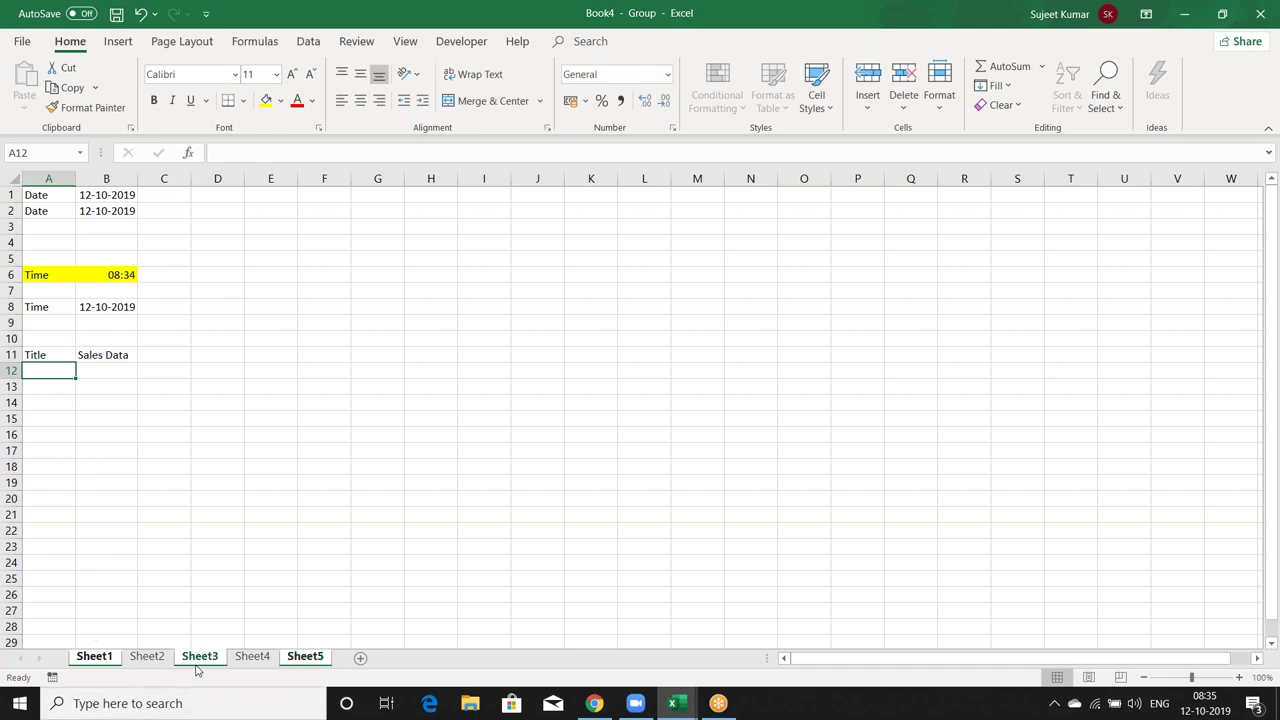
pyautogui.click(106, 660)
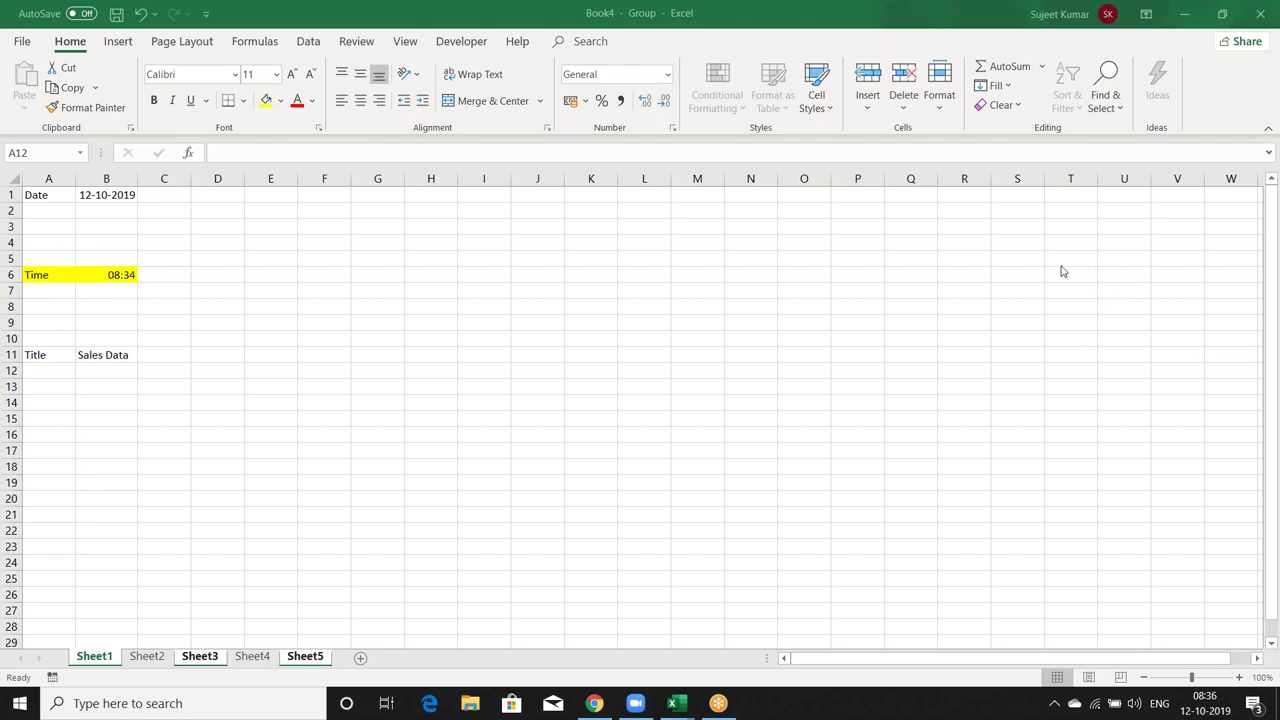
# Ungroup the sheets and autofit column B on Sheet2 to show its dates.
pyautogui.click(167, 669)
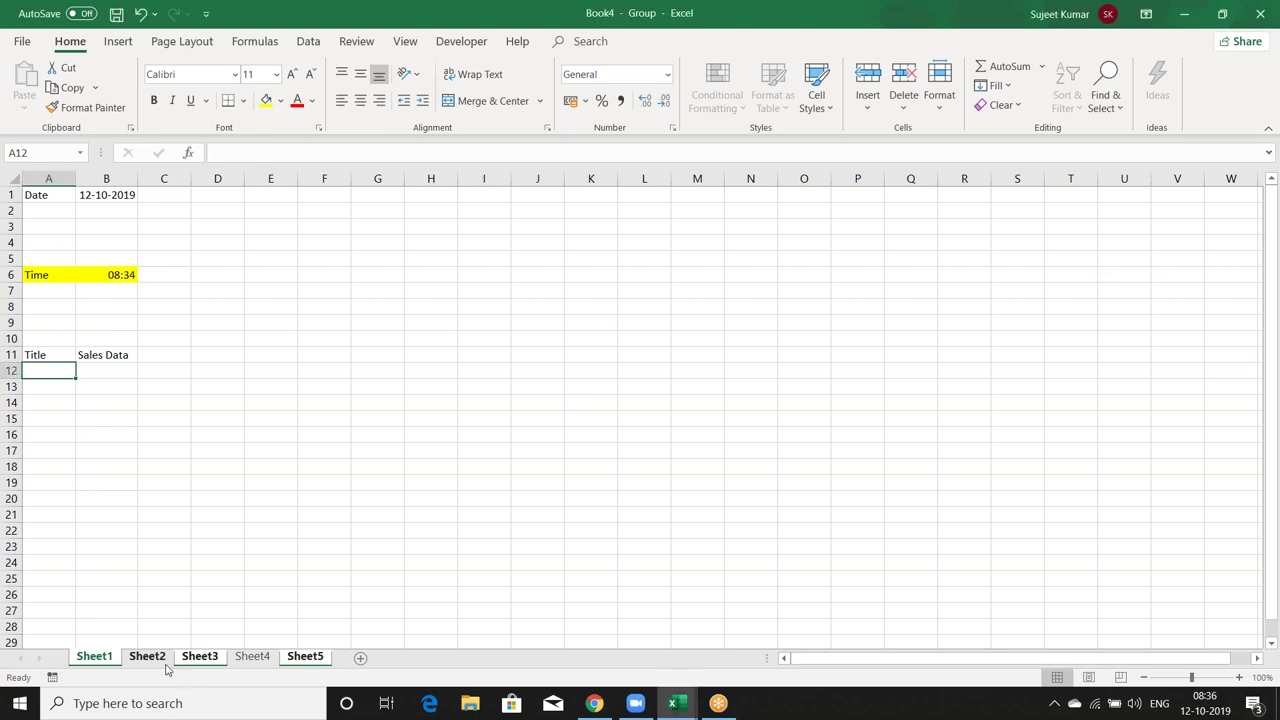
pyautogui.click(158, 660)
pyautogui.click(94, 656)
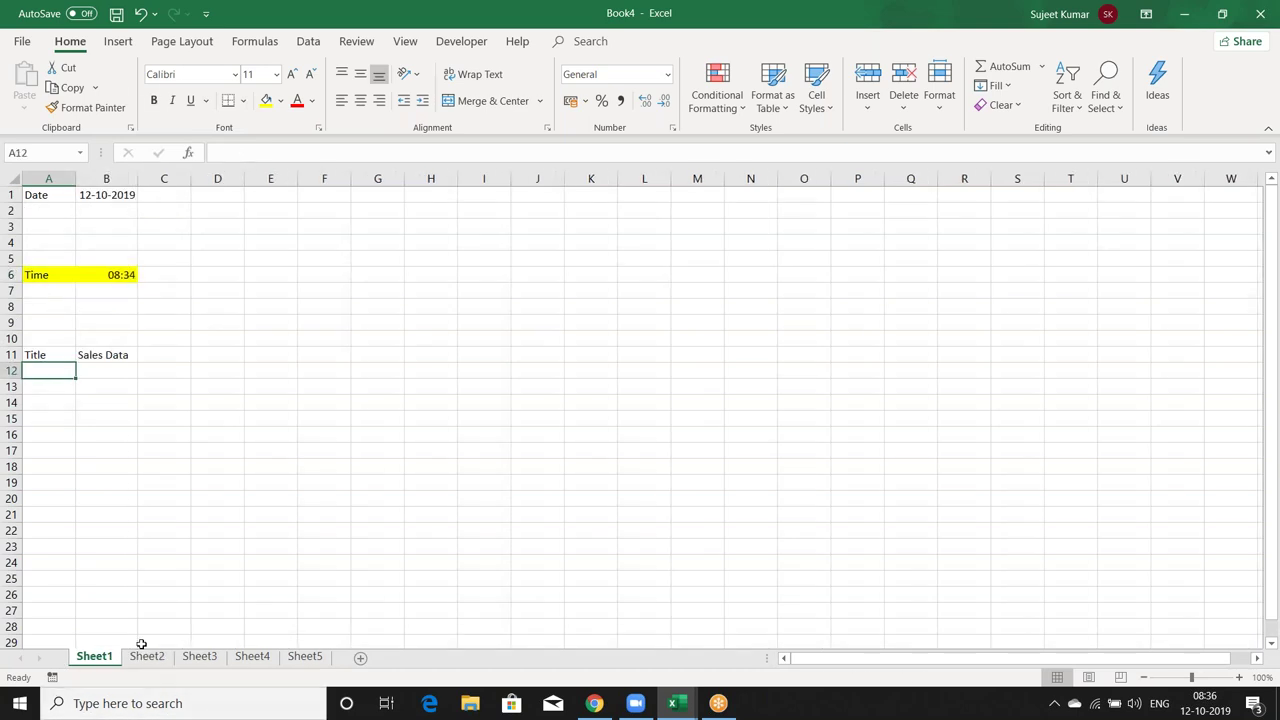
pyautogui.click(147, 656)
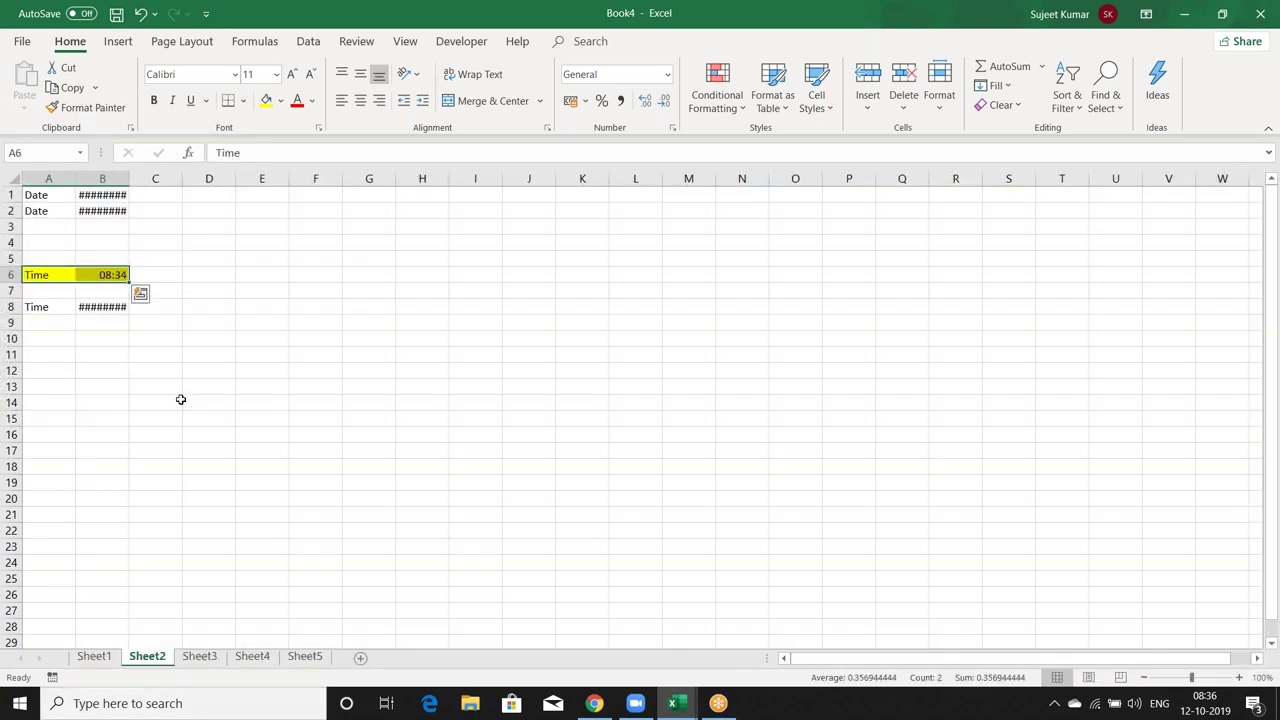
pyautogui.doubleClick(129, 178)
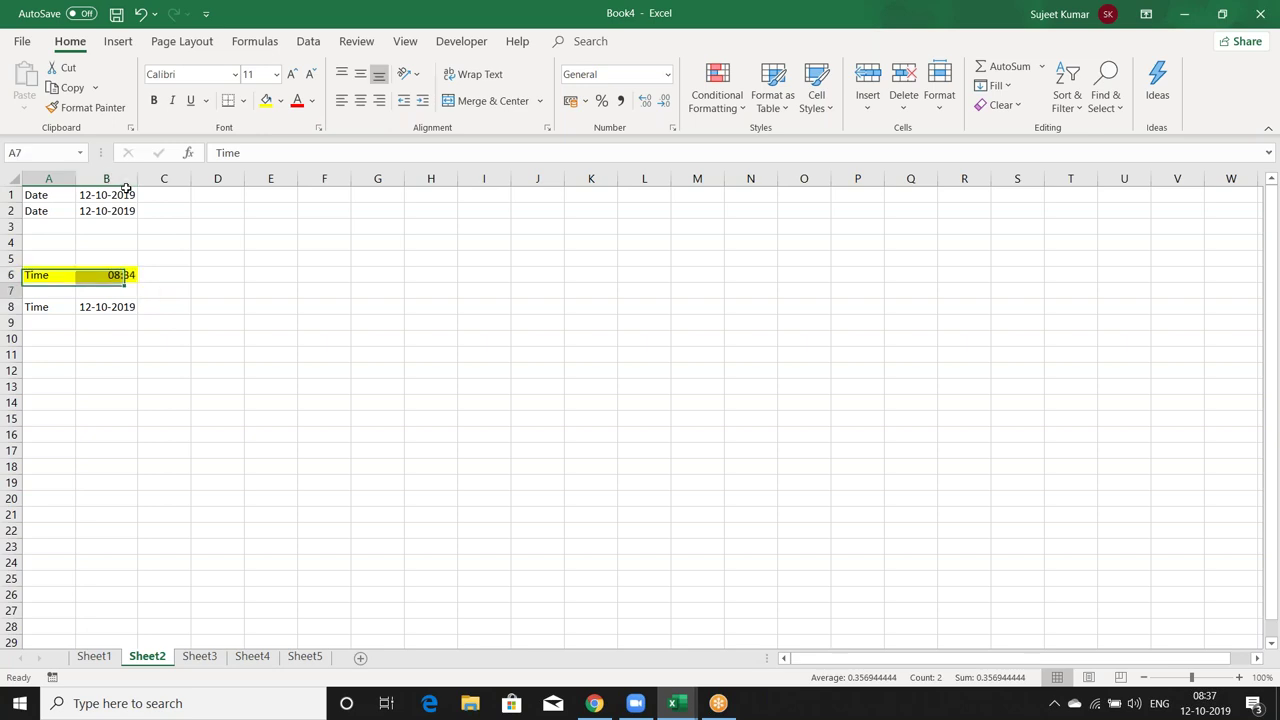
# Move the selection around row 8 with the arrow keys and return to Sheet1.
pyautogui.press('Down')
pyautogui.press('Right')
pyautogui.press('Right')
pyautogui.press('Down')
pyautogui.press('Left')
pyautogui.press('Left')
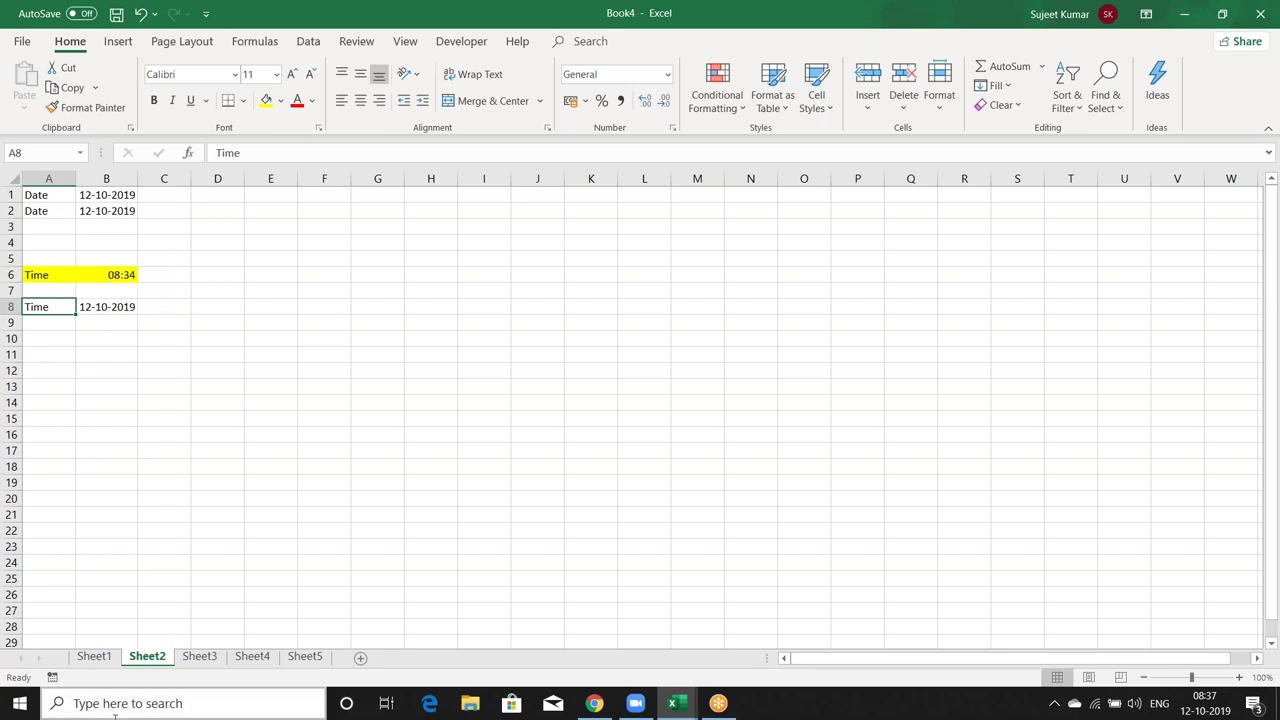
pyautogui.click(92, 658)
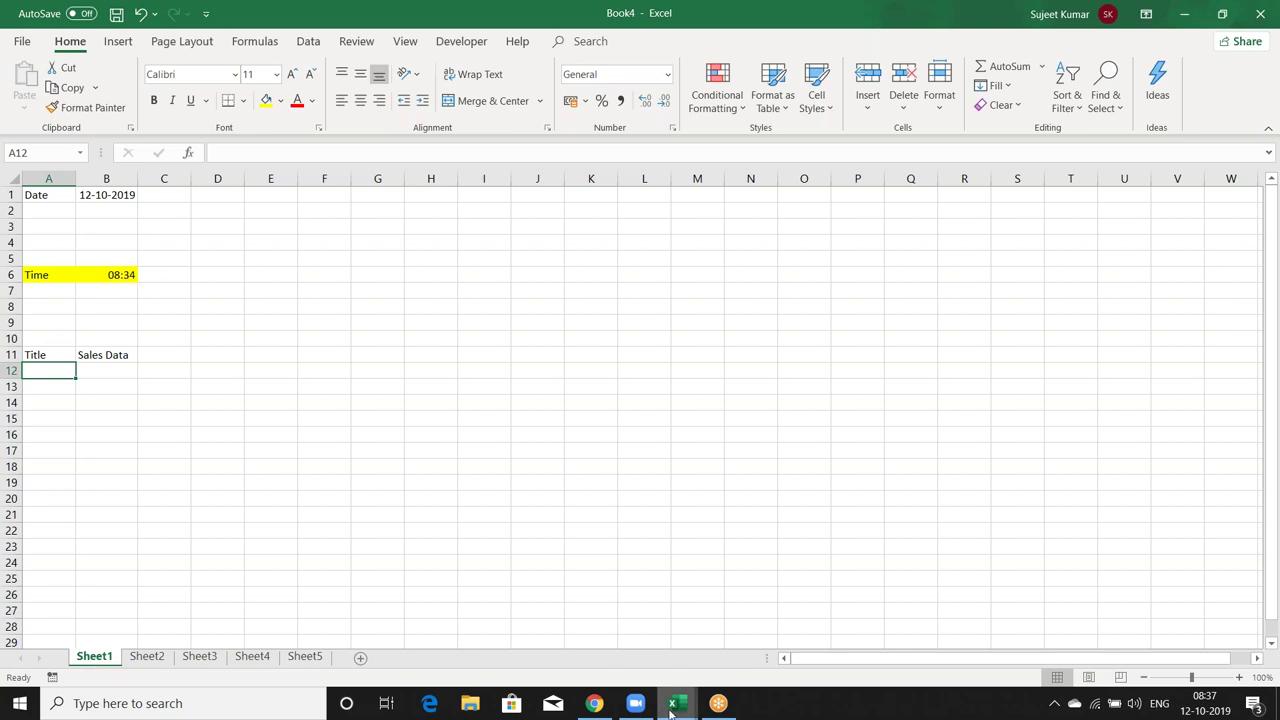
# Switch to the Book1 workbook and view its Sheet1 data, then Sheet2's number grid.
pyautogui.moveTo(672, 710)
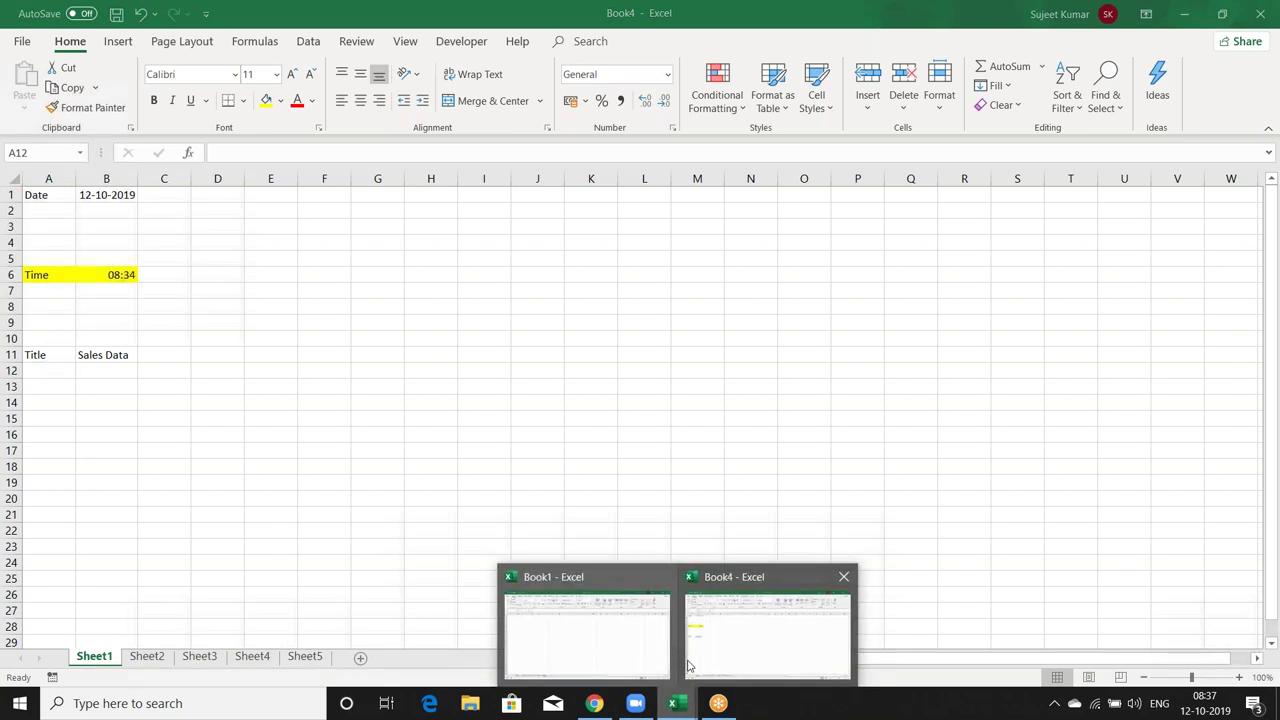
pyautogui.click(591, 655)
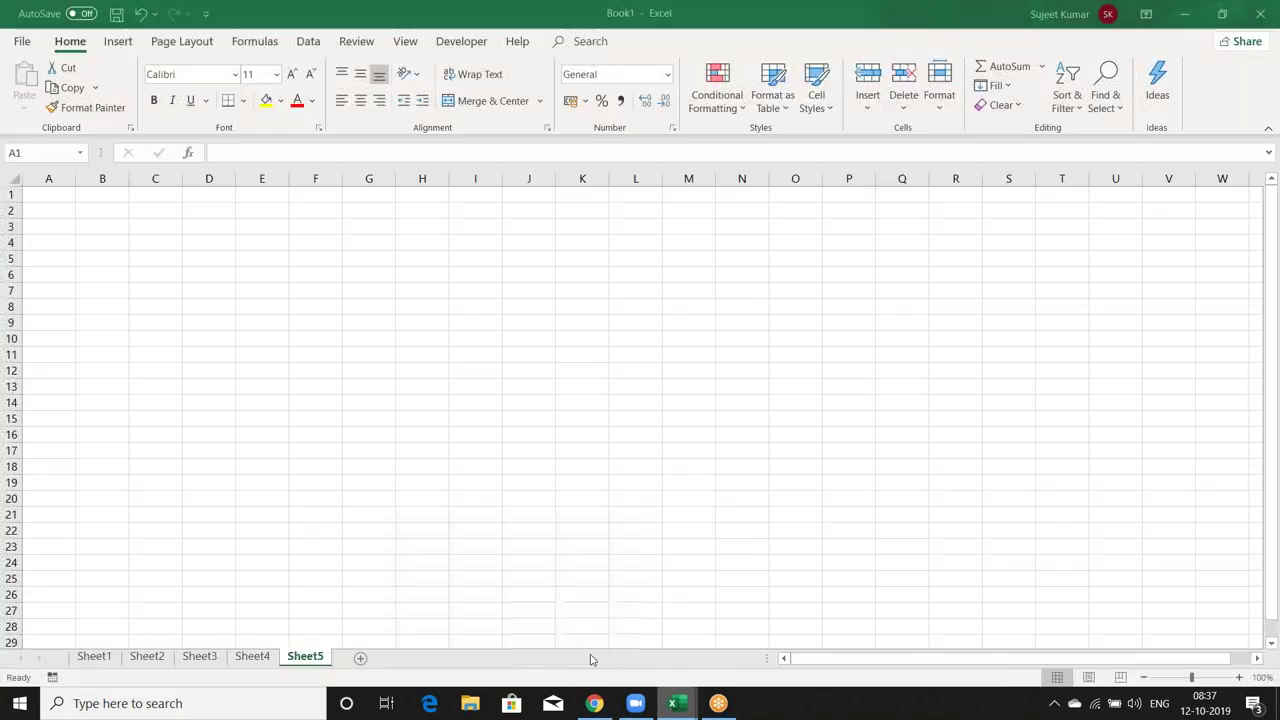
pyautogui.click(112, 657)
pyautogui.click(150, 657)
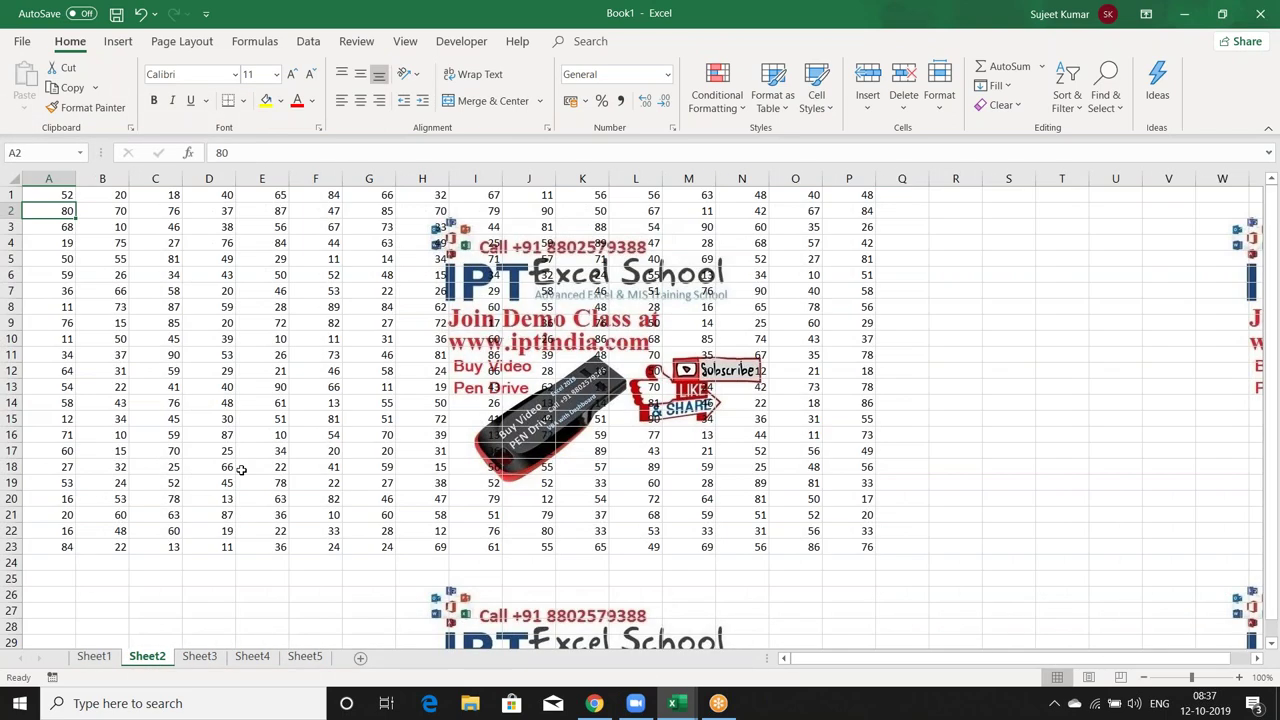
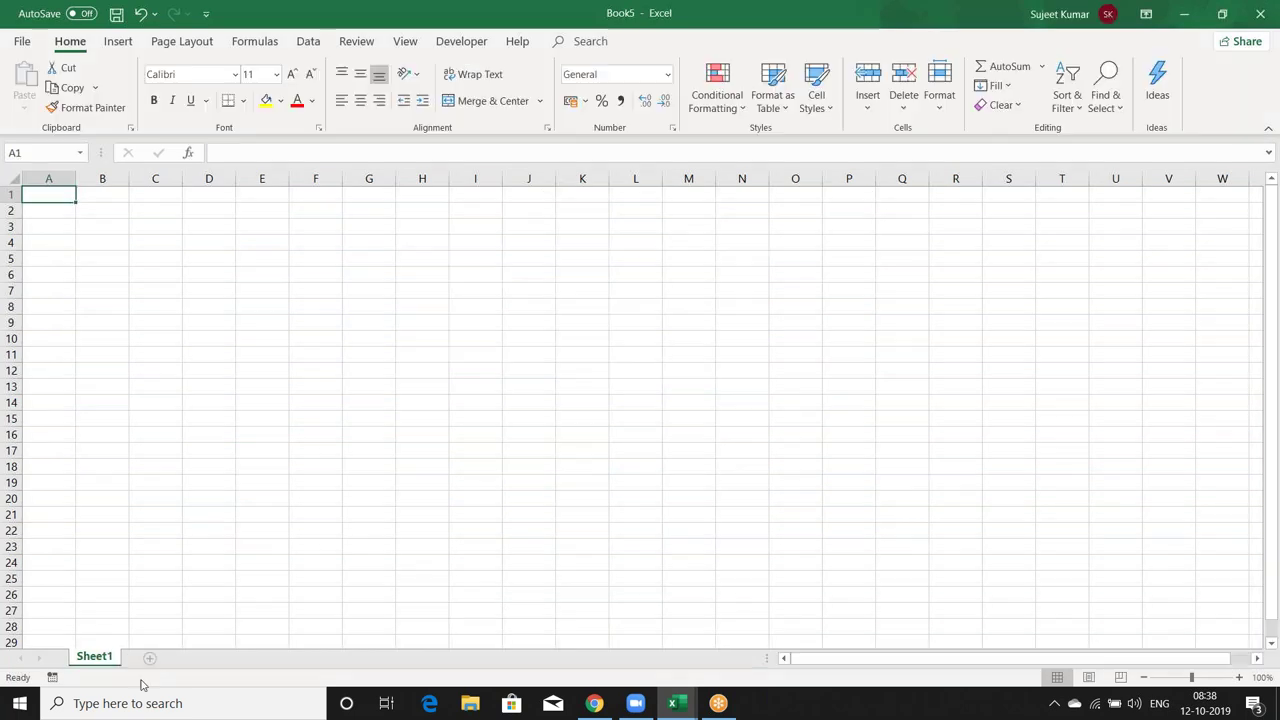
# Add Sheet2 through Sheet5 to Book5, then return to Sheet1.
pyautogui.click(148, 658)
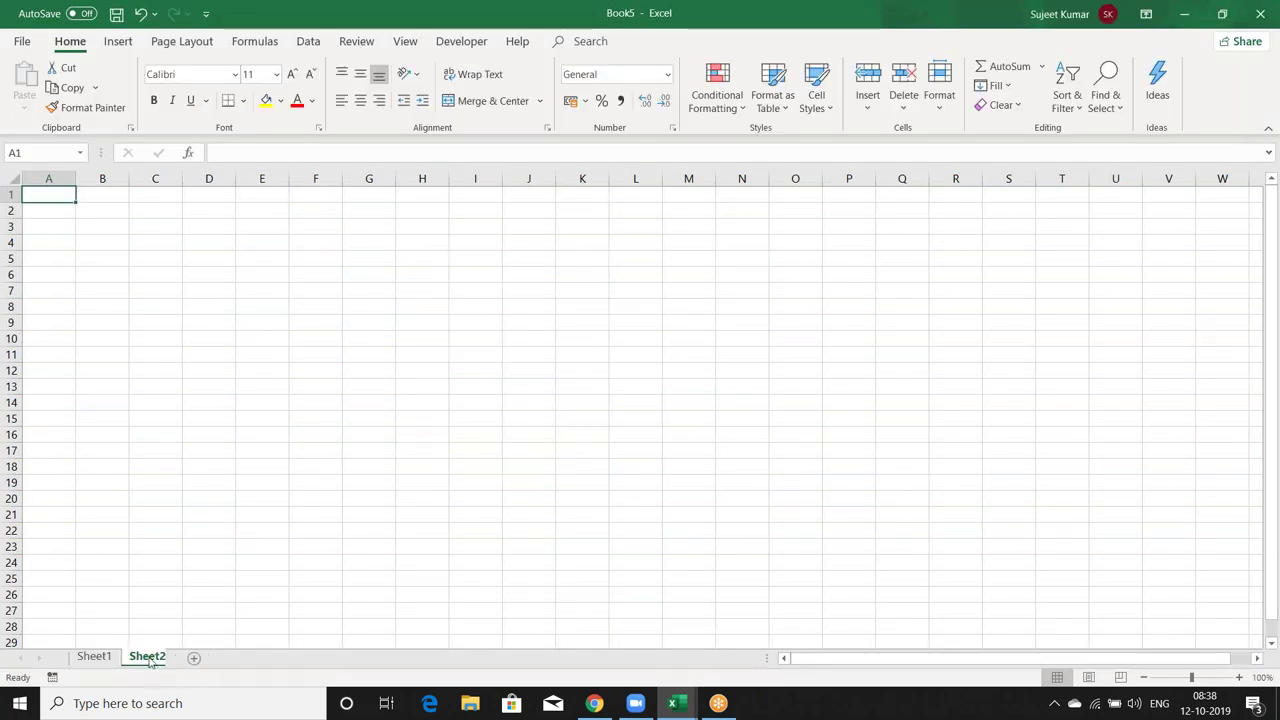
pyautogui.click(203, 658)
pyautogui.click(254, 658)
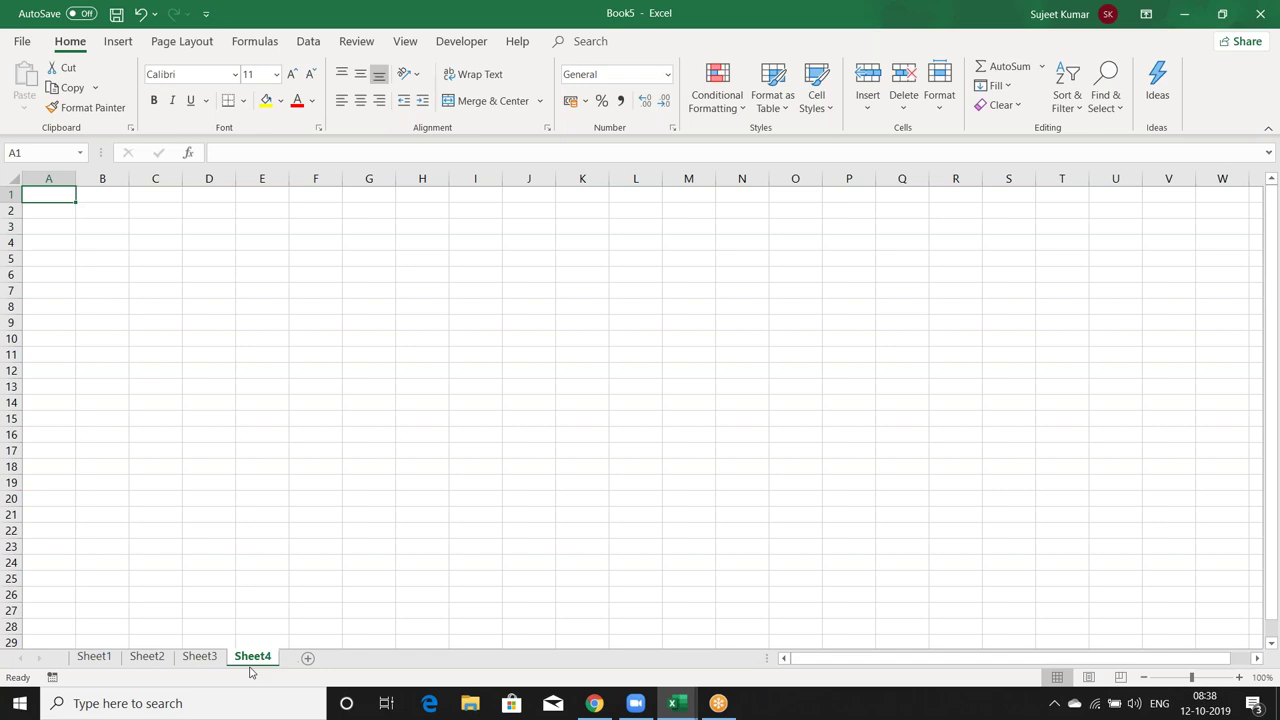
pyautogui.click(308, 658)
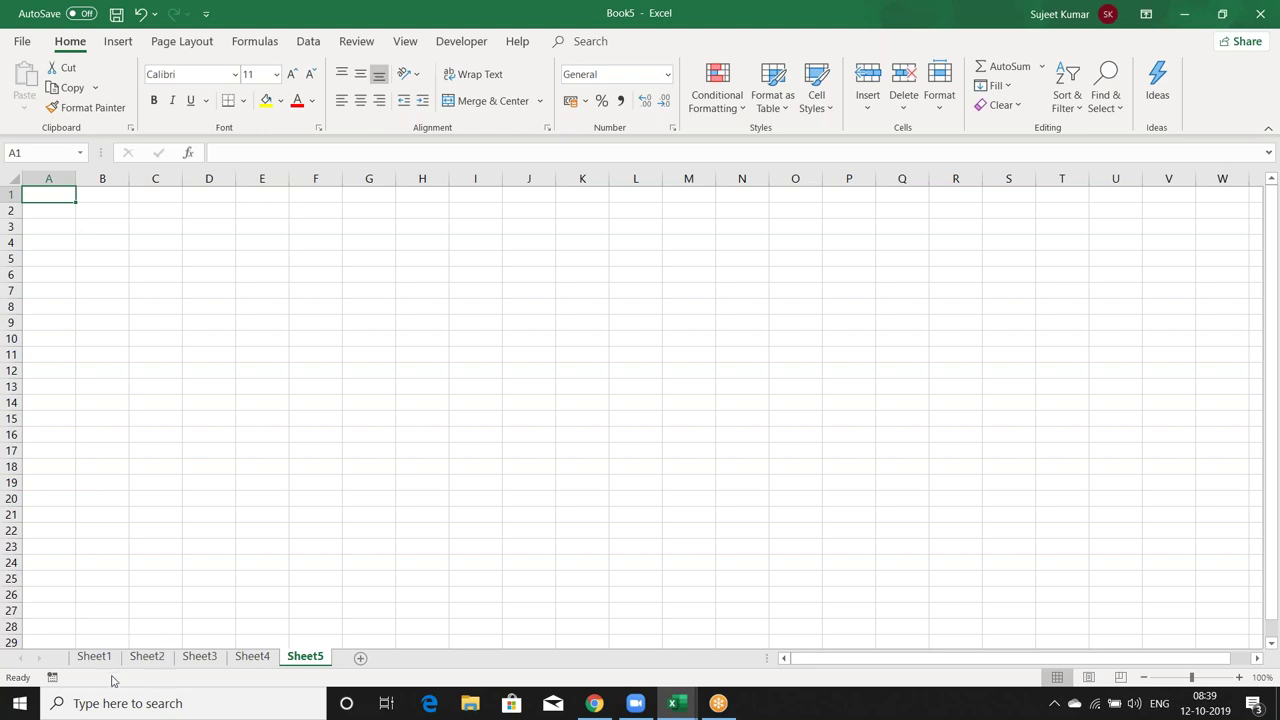
pyautogui.click(97, 662)
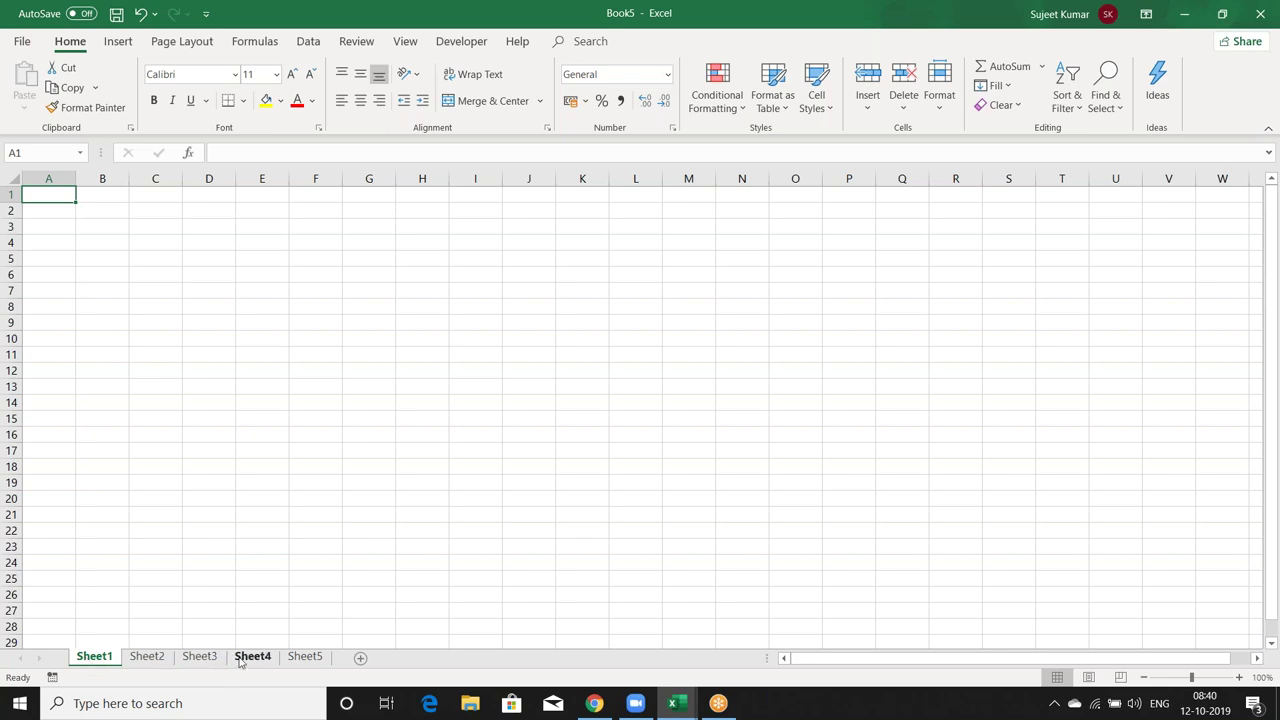
# Group all five sheets, enter Date in A1, and check each sheet received it.
pyautogui.keyDown('shift'); pyautogui.click(289, 659); pyautogui.keyUp('shift')
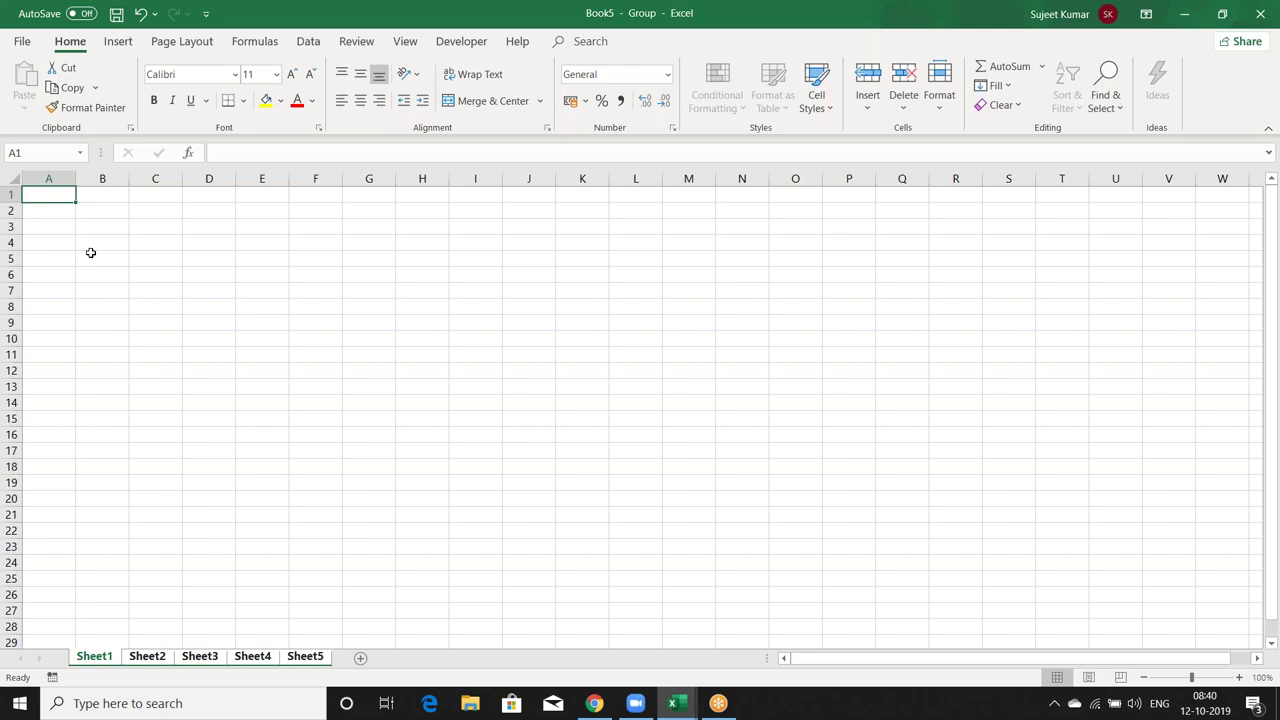
pyautogui.write('Date')
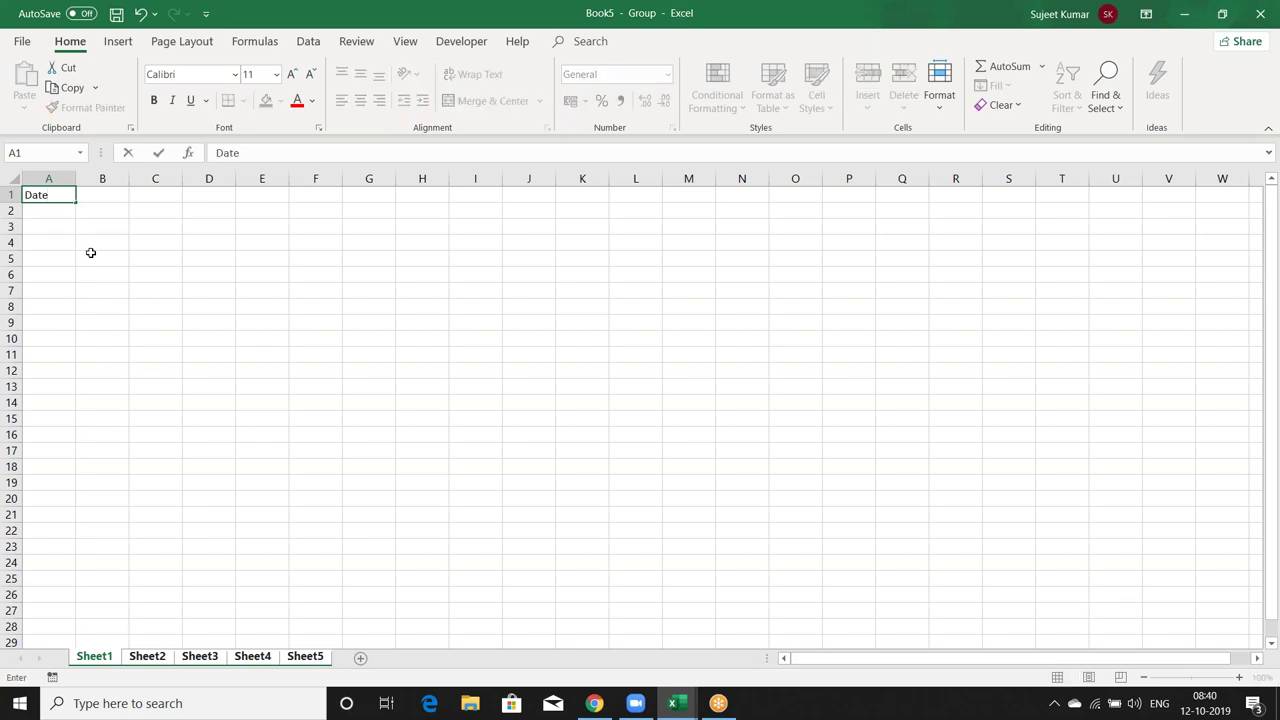
pyautogui.press('Return')
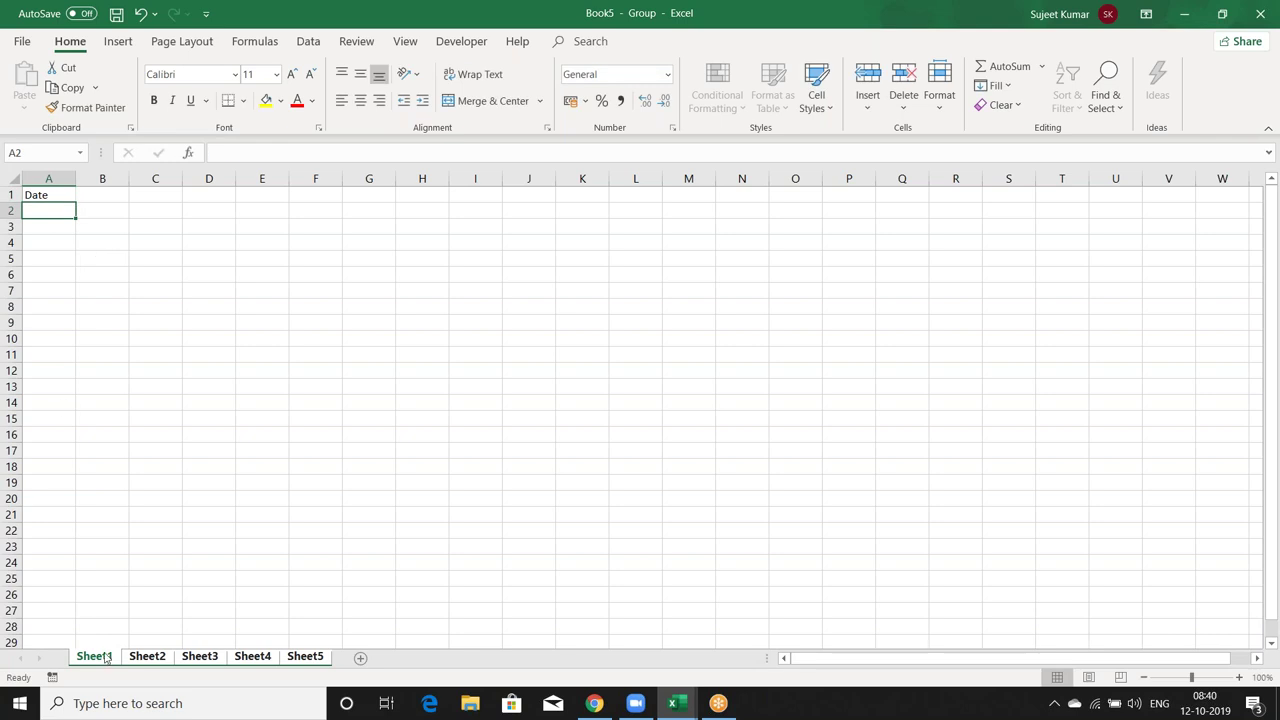
pyautogui.click(135, 656)
pyautogui.click(214, 658)
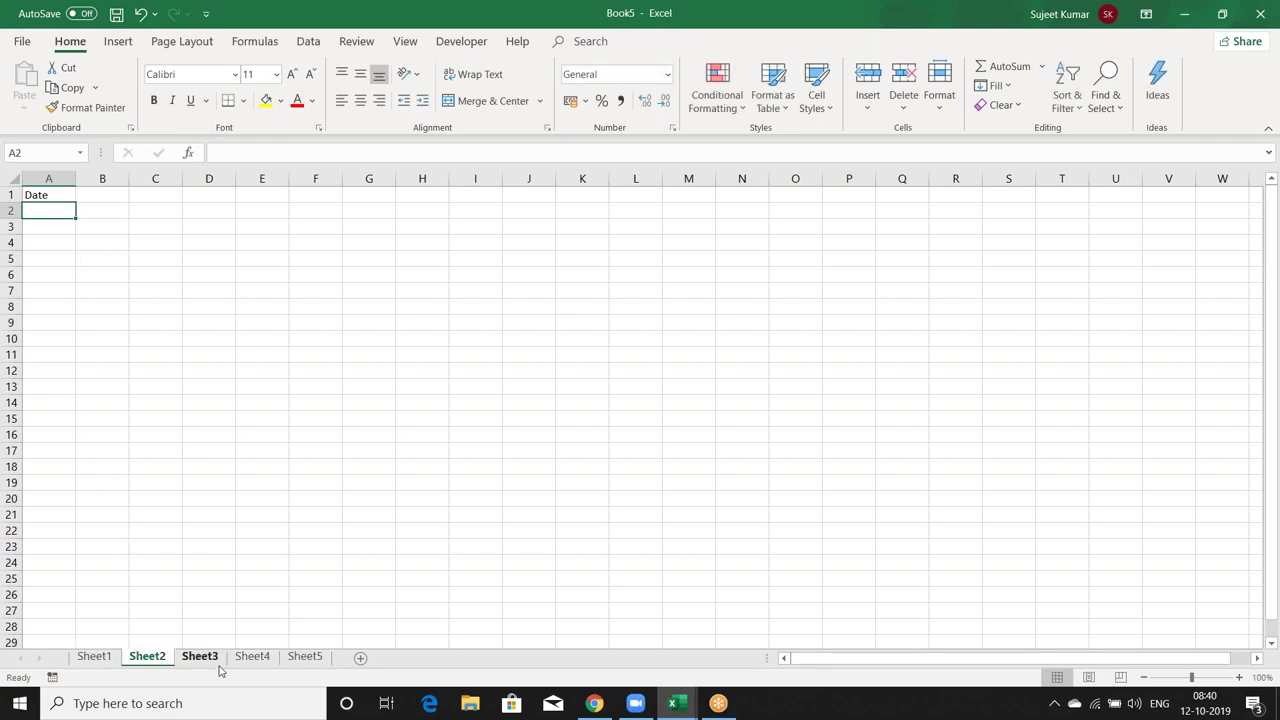
pyautogui.click(263, 662)
pyautogui.click(289, 662)
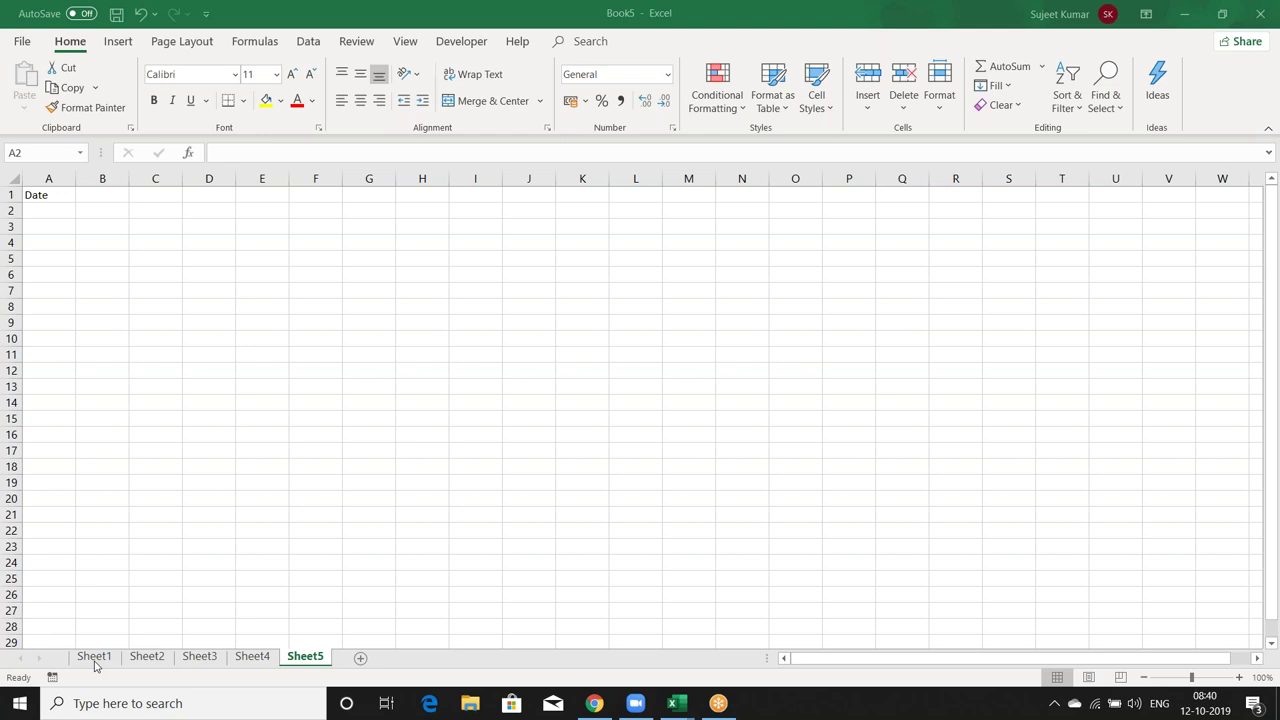
# Group Sheet1, Sheet3 and Sheet5 and enter Time in cell A4.
pyautogui.click(96, 662)
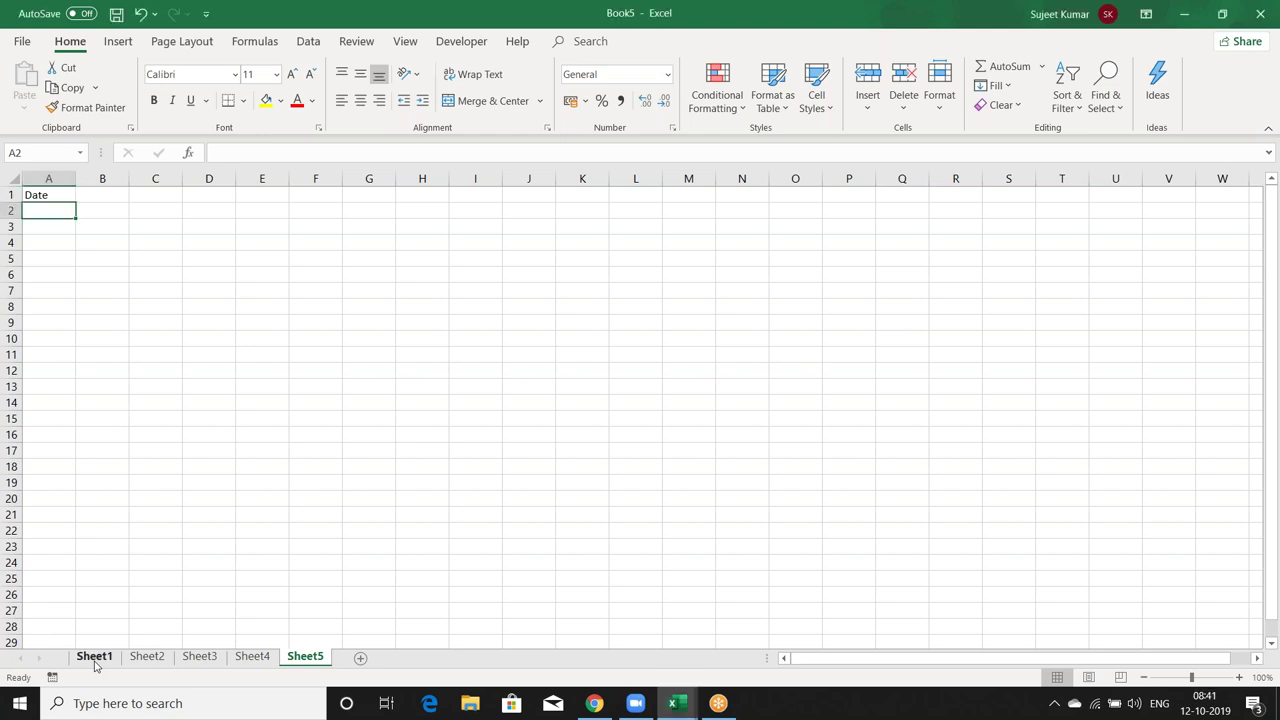
pyautogui.click(96, 660)
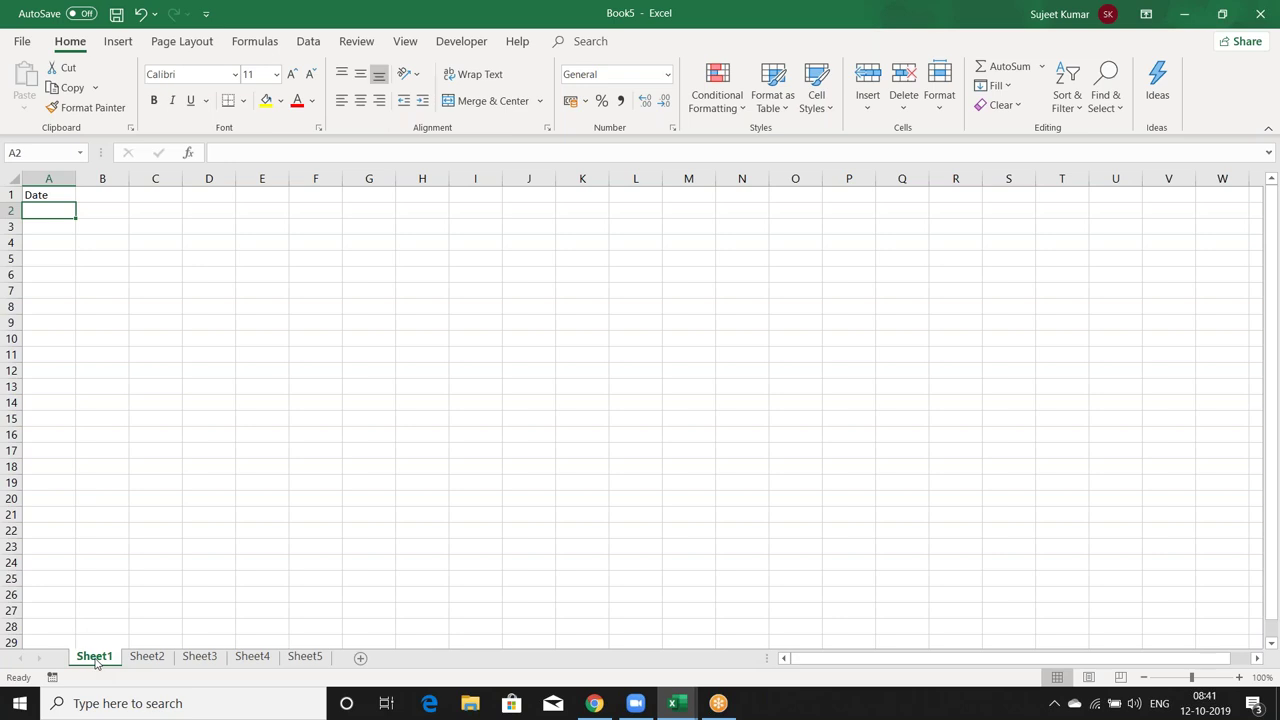
pyautogui.click(270, 339)
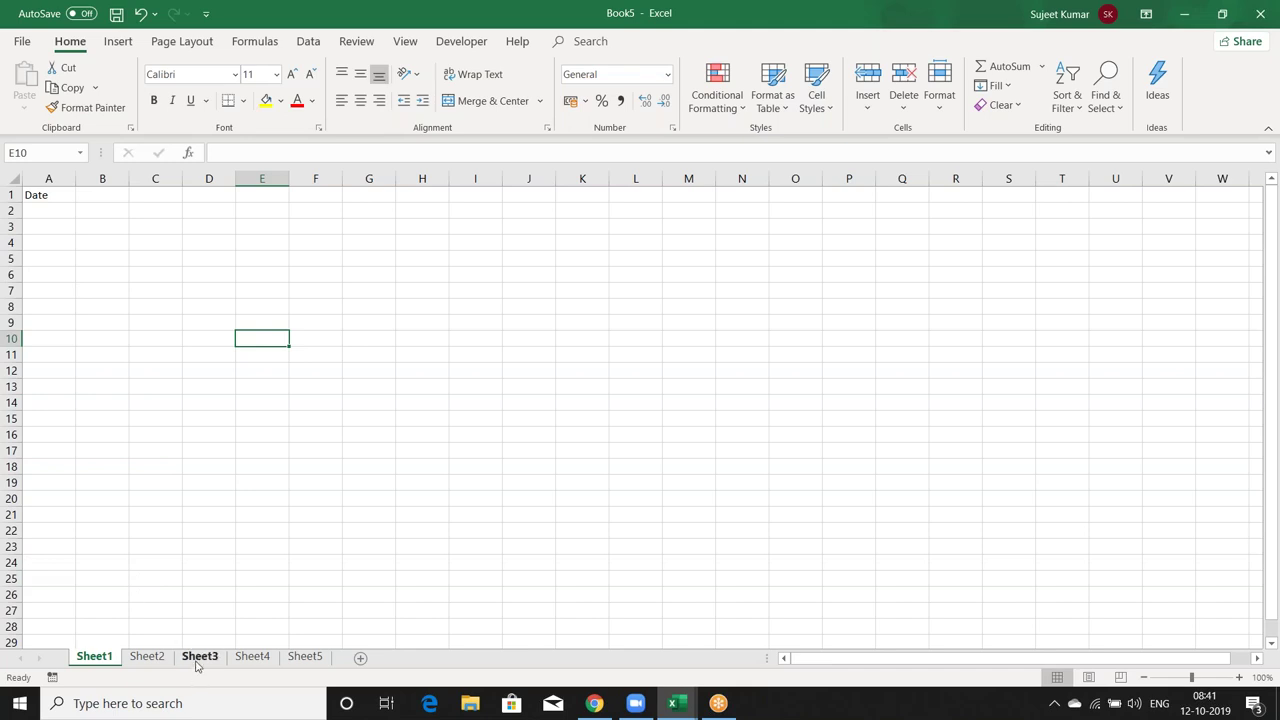
pyautogui.keyDown('ctrl'); pyautogui.click(199, 657); pyautogui.keyUp('ctrl')
pyautogui.keyDown('ctrl'); pyautogui.click(305, 657); pyautogui.keyUp('ctrl')
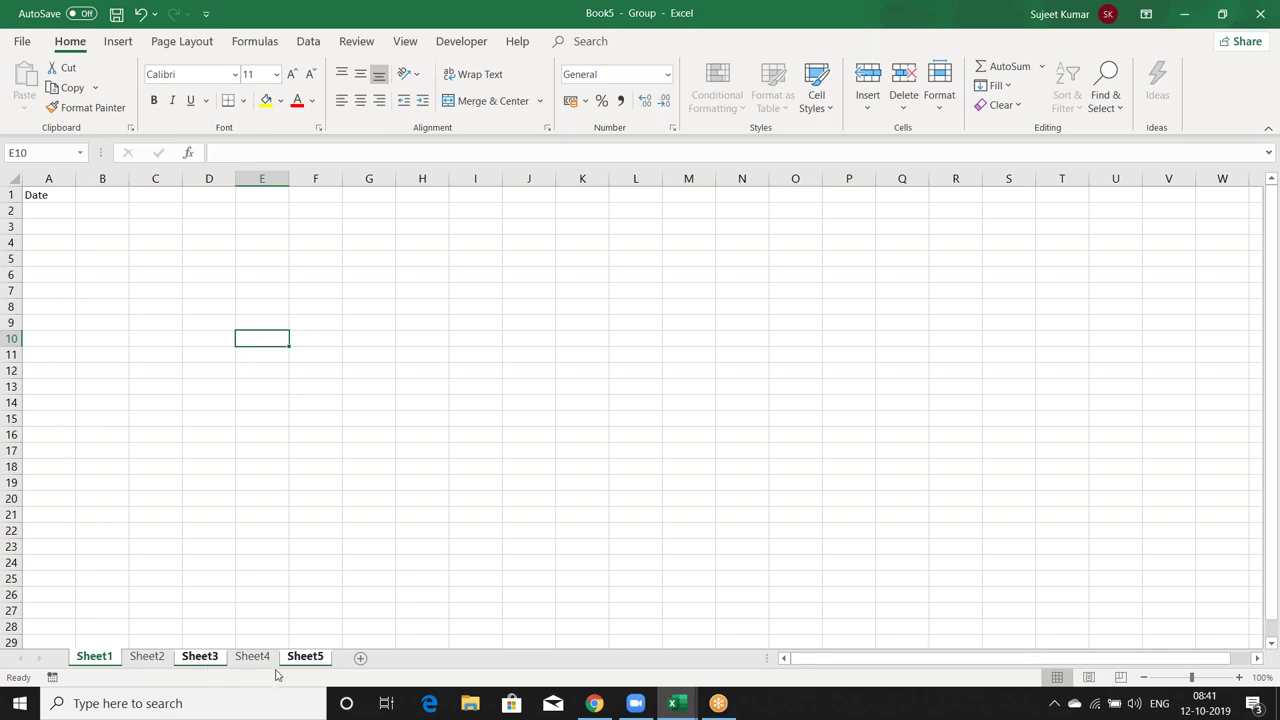
pyautogui.click(42, 250)
pyautogui.write('Til')
pyautogui.press('BackSpace')
pyautogui.write('me')
pyautogui.press('Return')
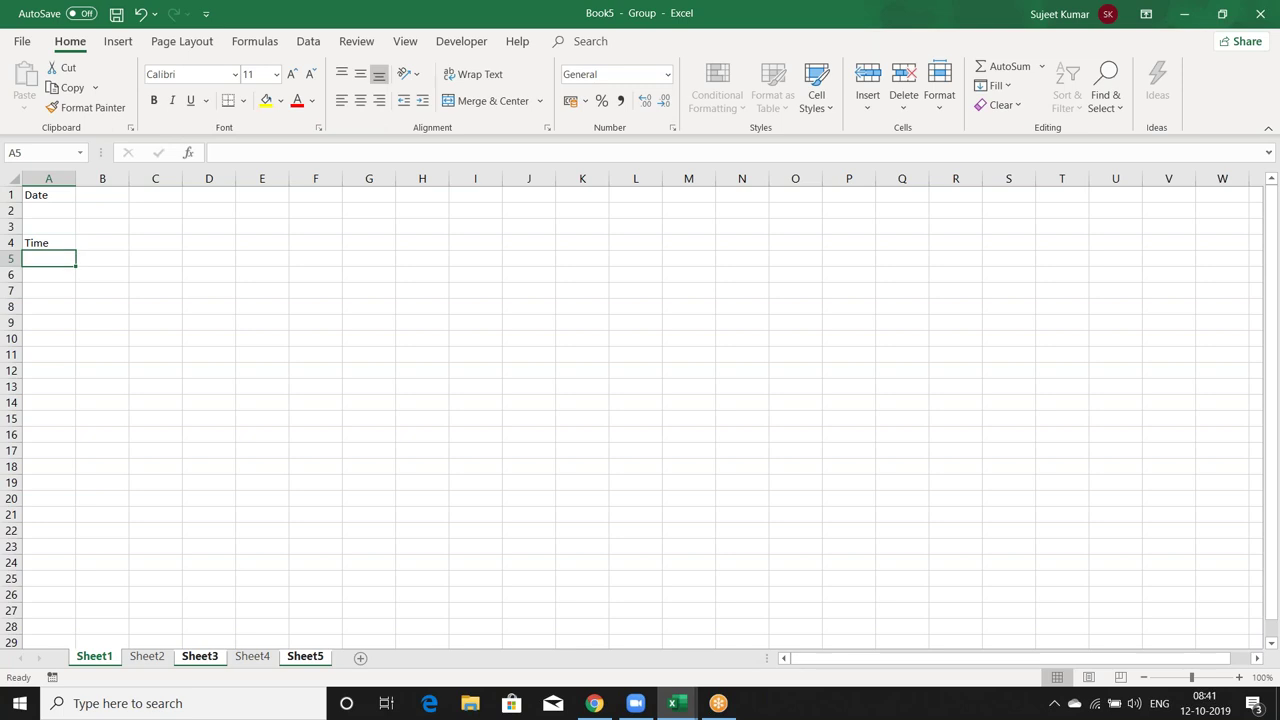
# Check Time appears on Sheet3 and Sheet5, ungroup, and compare against Sheet4.
pyautogui.click(203, 657)
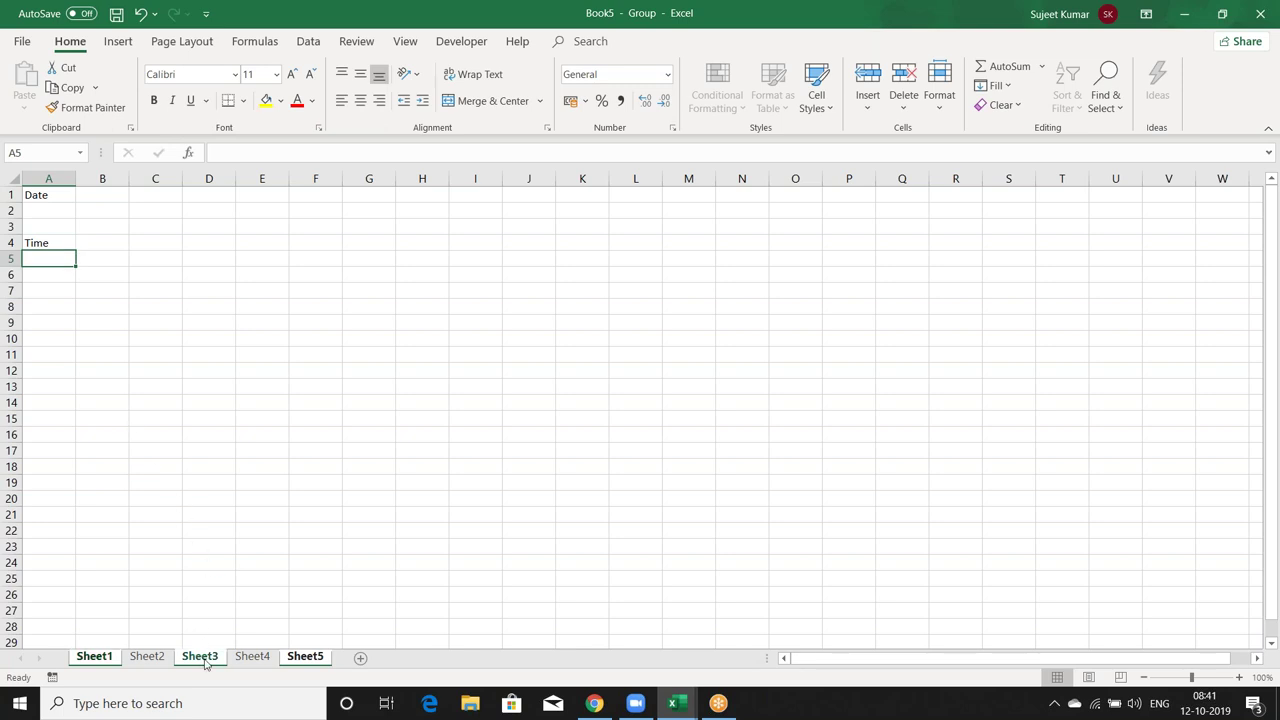
pyautogui.click(298, 660)
pyautogui.click(96, 657)
pyautogui.click(190, 656)
pyautogui.click(302, 657)
pyautogui.click(120, 657)
pyautogui.click(194, 660)
pyautogui.click(266, 662)
pyautogui.click(298, 665)
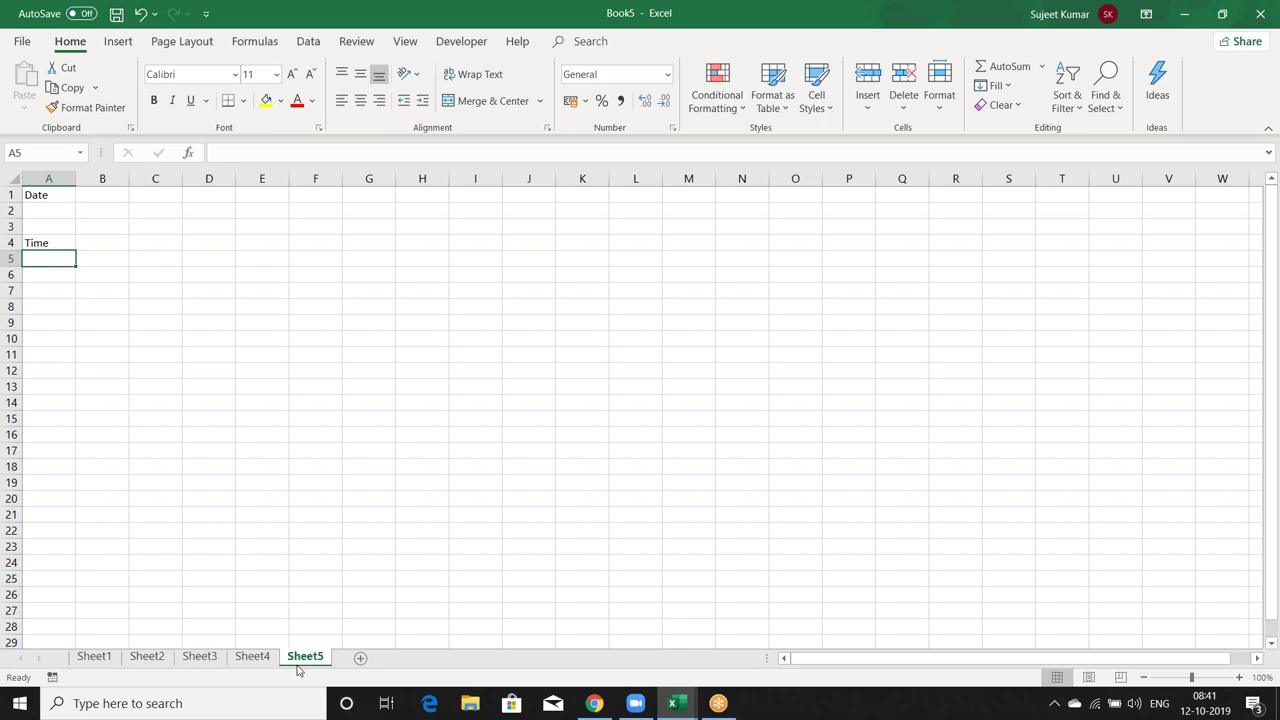
pyautogui.click(108, 658)
# Regroup Sheet1, Sheet3 and Sheet5, test adding and removing Sheet2 and Sheet4, then ungroup on Sheet4.
pyautogui.keyDown('ctrl'); pyautogui.click(200, 660); pyautogui.keyUp('ctrl')
pyautogui.keyDown('ctrl'); pyautogui.click(291, 660); pyautogui.keyUp('ctrl')
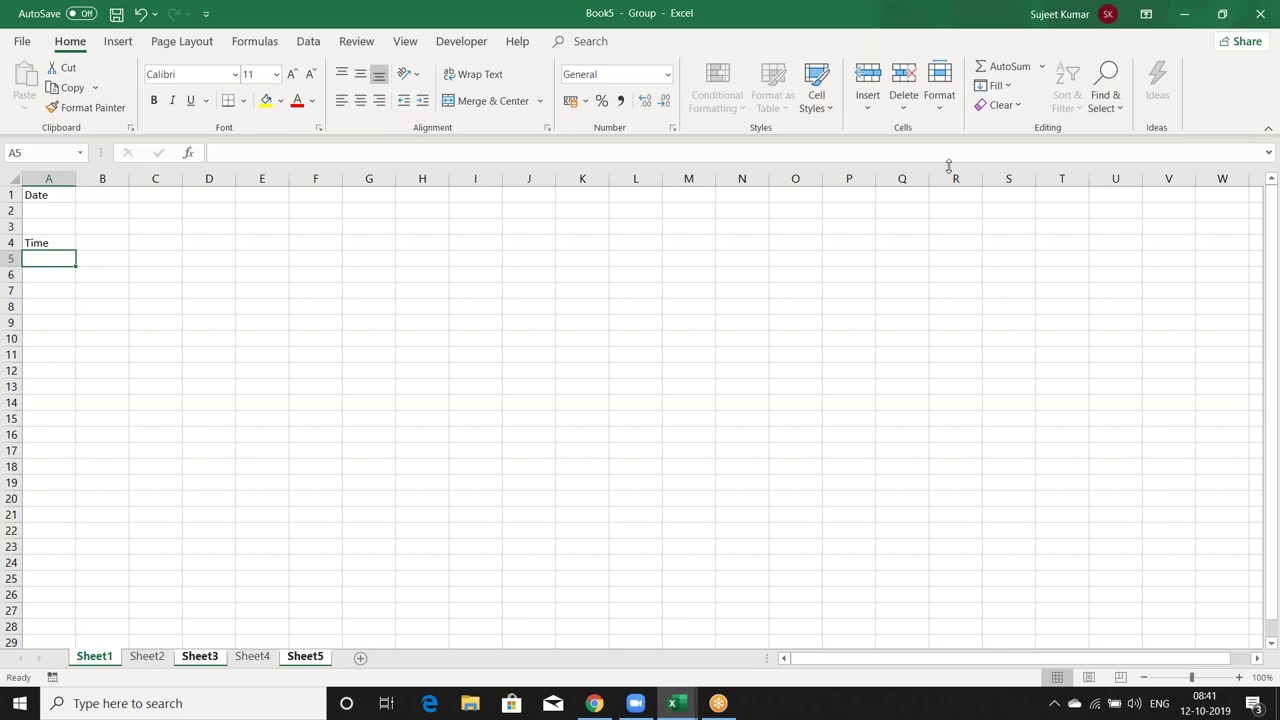
pyautogui.keyDown('ctrl'); pyautogui.click(150, 658); pyautogui.keyUp('ctrl')
pyautogui.keyDown('ctrl'); pyautogui.click(150, 657); pyautogui.keyUp('ctrl')
pyautogui.keyDown('ctrl'); pyautogui.click(248, 660); pyautogui.keyUp('ctrl')
pyautogui.keyDown('ctrl'); pyautogui.click(248, 662); pyautogui.keyUp('ctrl')
pyautogui.keyDown('ctrl'); pyautogui.click(233, 660); pyautogui.keyUp('ctrl')
pyautogui.click(233, 662)
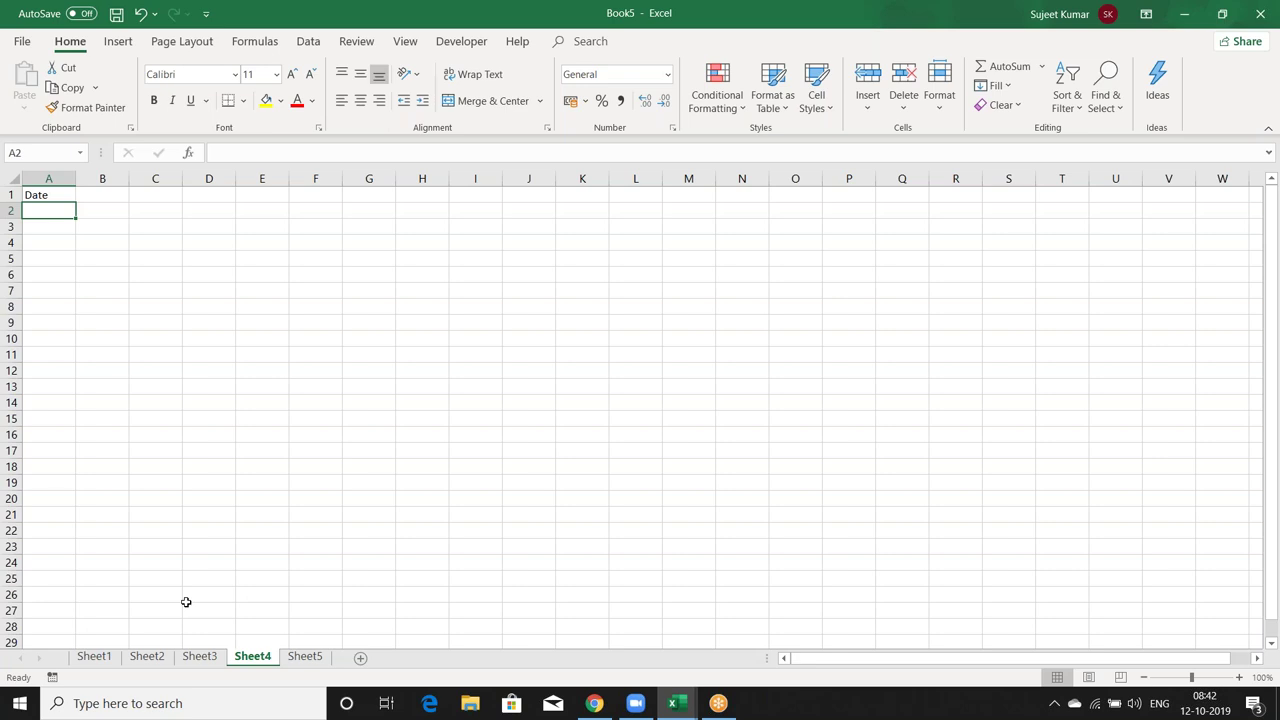
# Widen column B, discard a stray entry in B2, and select D9.
pyautogui.click(52, 538)
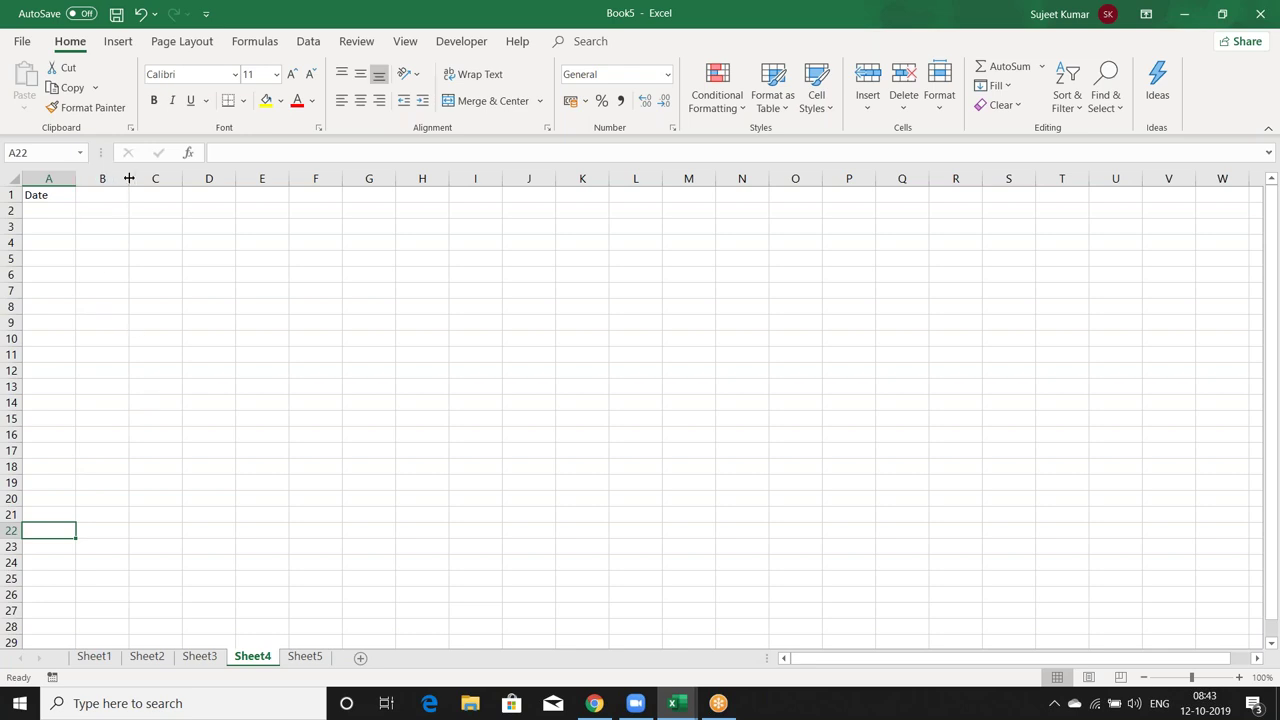
pyautogui.moveTo(128, 178); pyautogui.dragTo(136, 178)
pyautogui.click(121, 209)
pyautogui.write('dsd')
pyautogui.press('Escape')
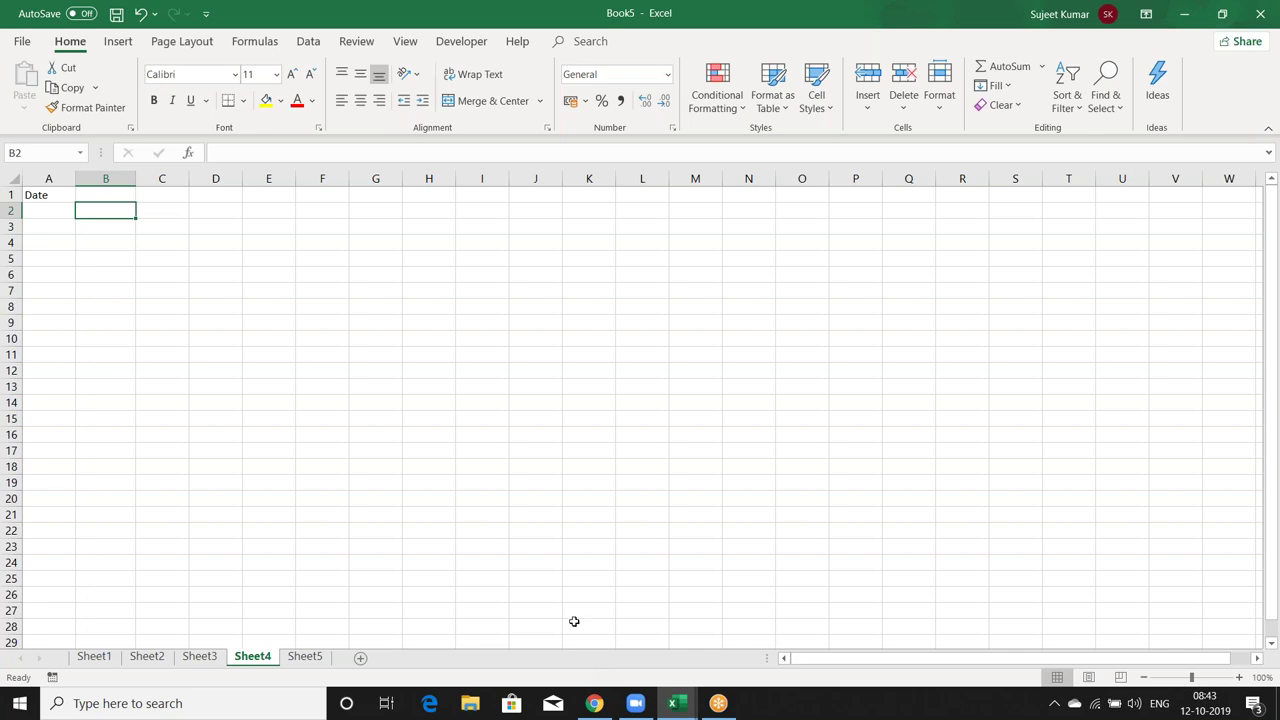
pyautogui.click(233, 325)
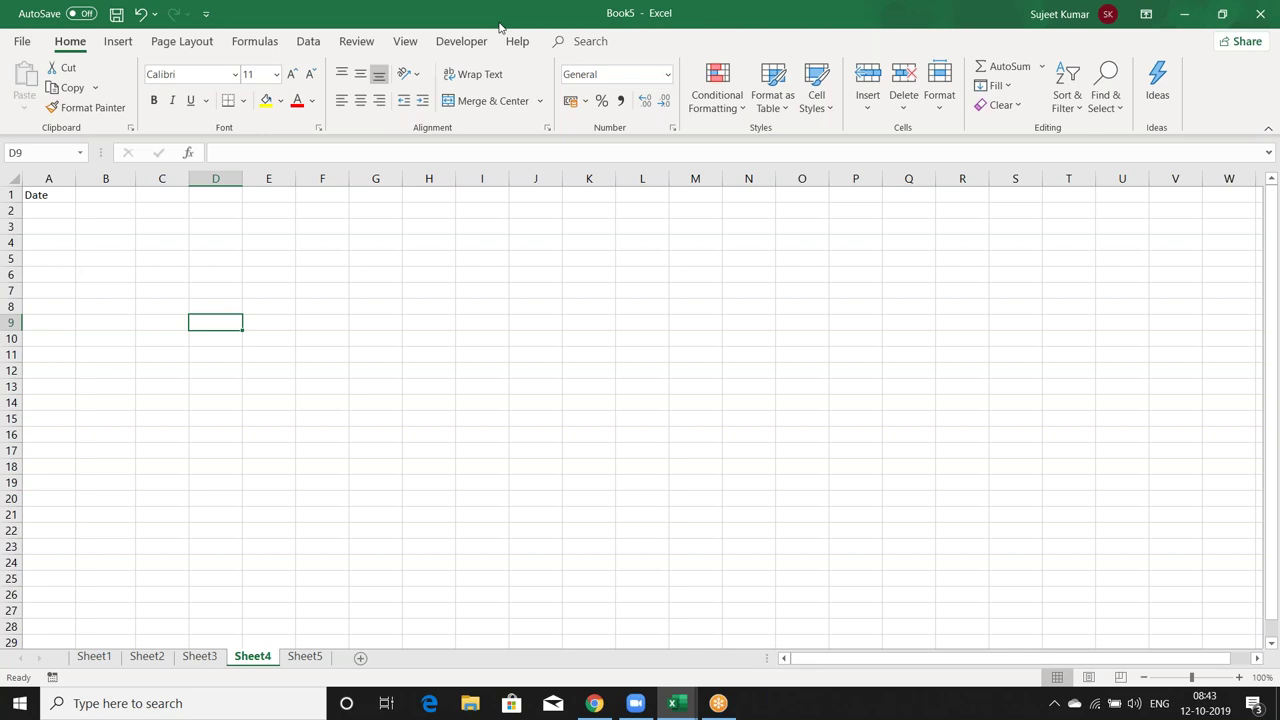
# Search Help for 'limit' and open the Excel specifications and limits article.
pyautogui.click(605, 42)
pyautogui.write('limit')
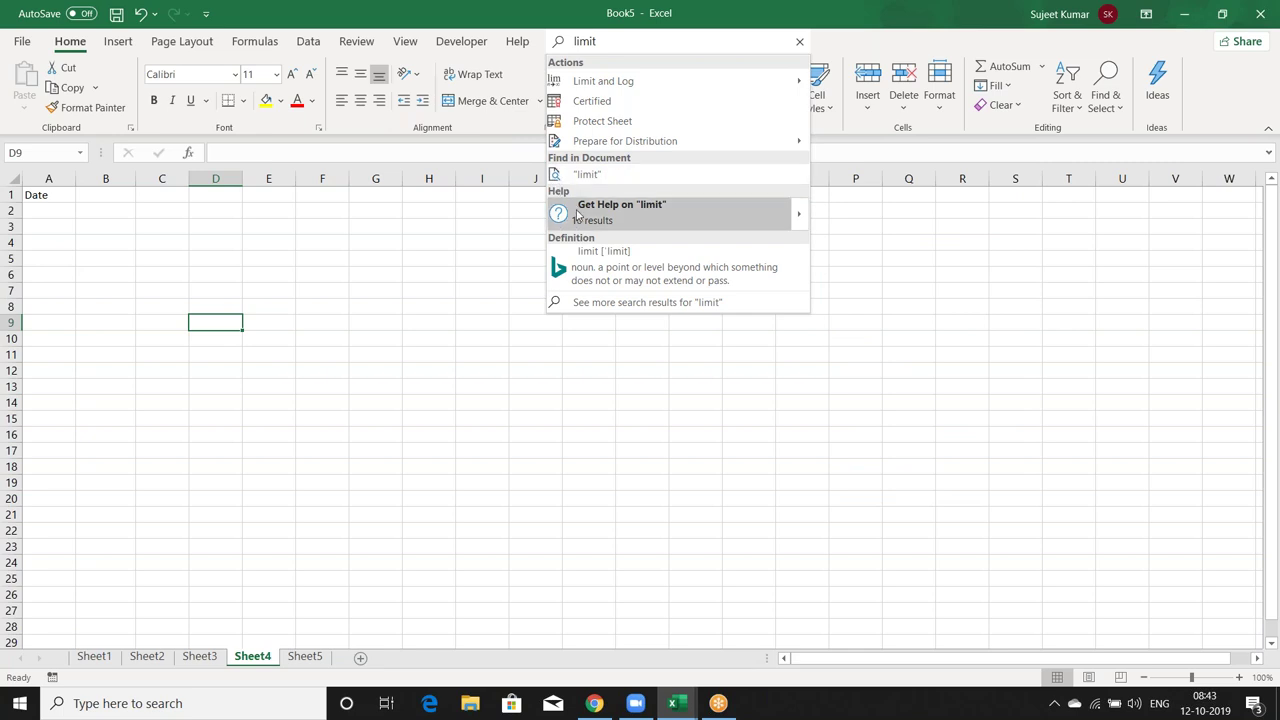
pyautogui.moveTo(801, 218)
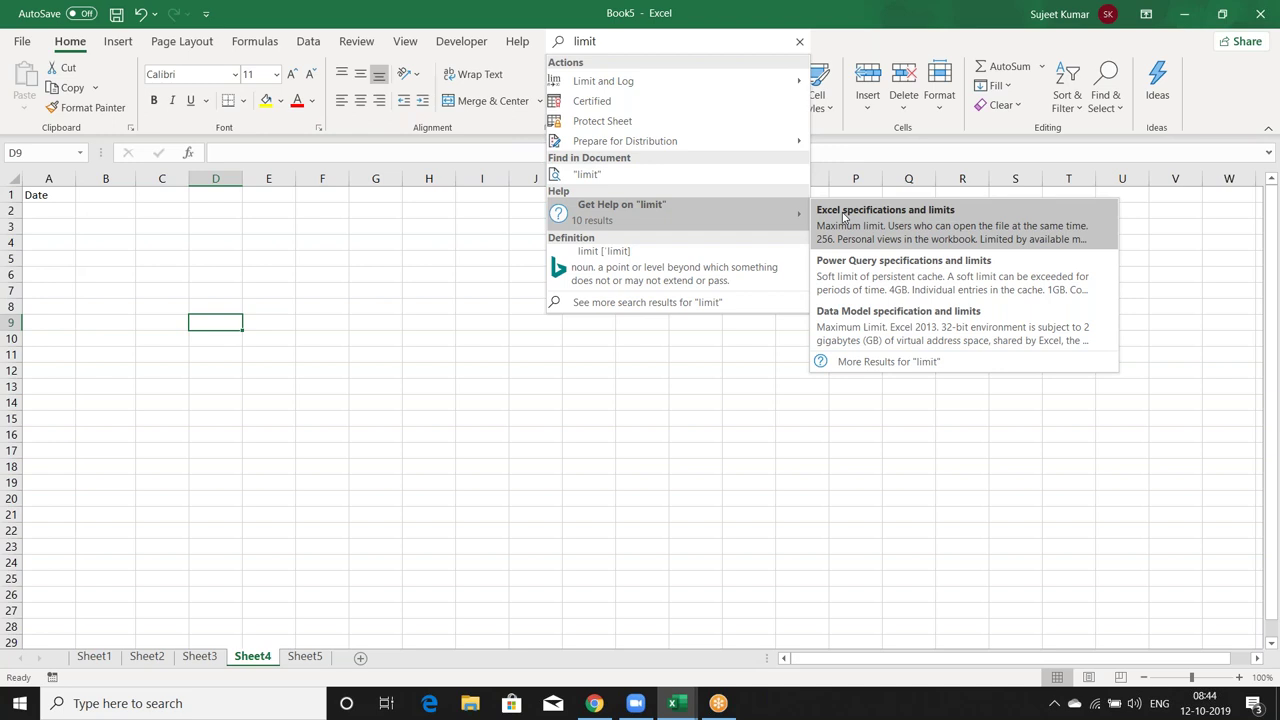
pyautogui.click(843, 217)
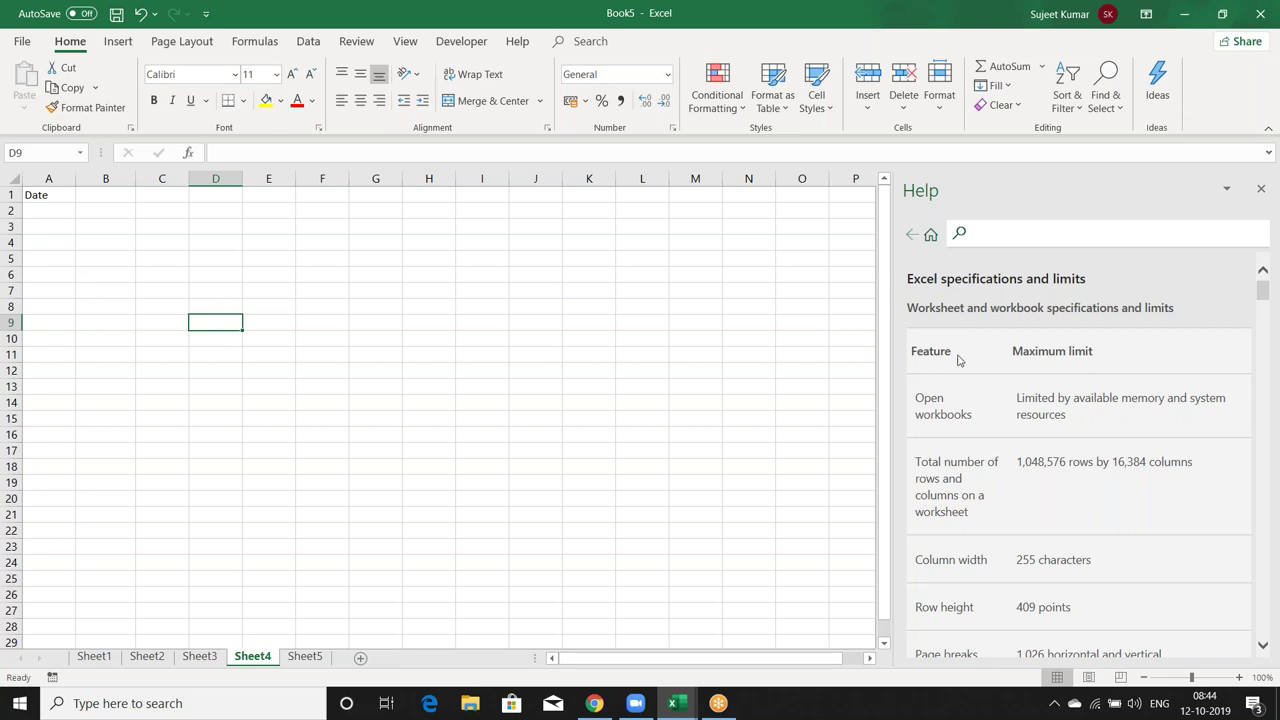
pyautogui.click(1259, 42)
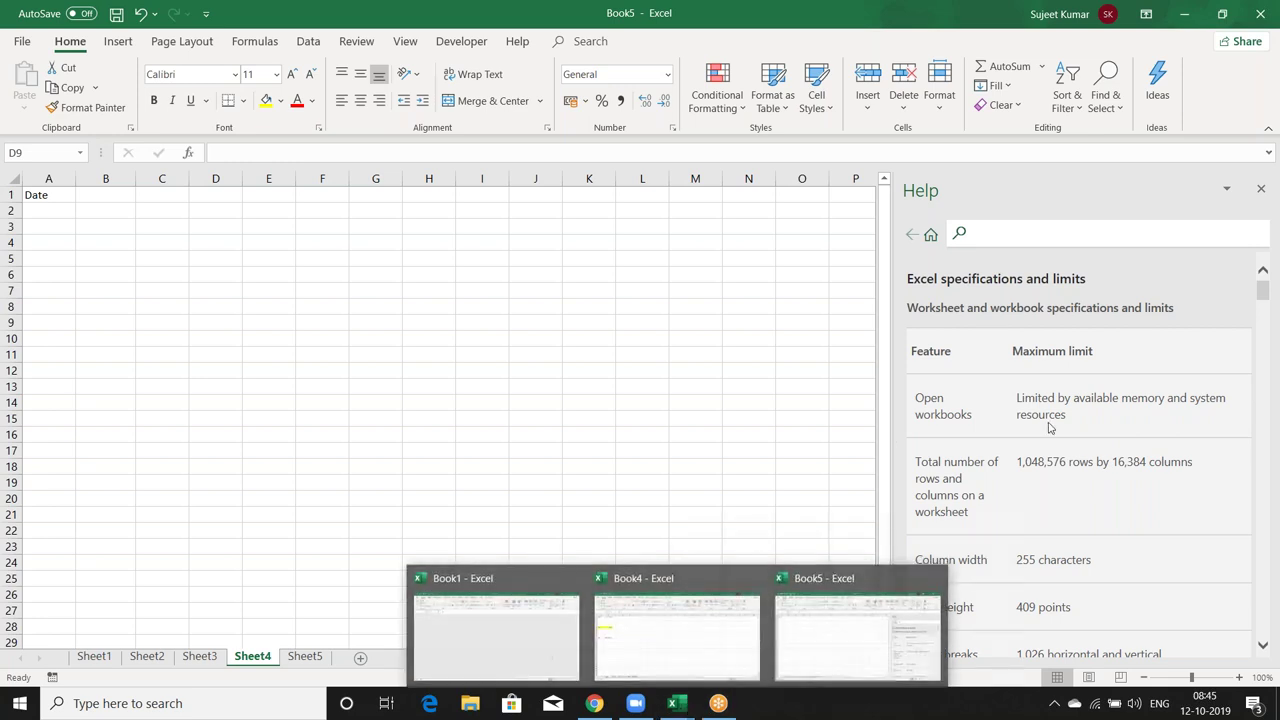
pyautogui.scroll(-1, 1020, 465)
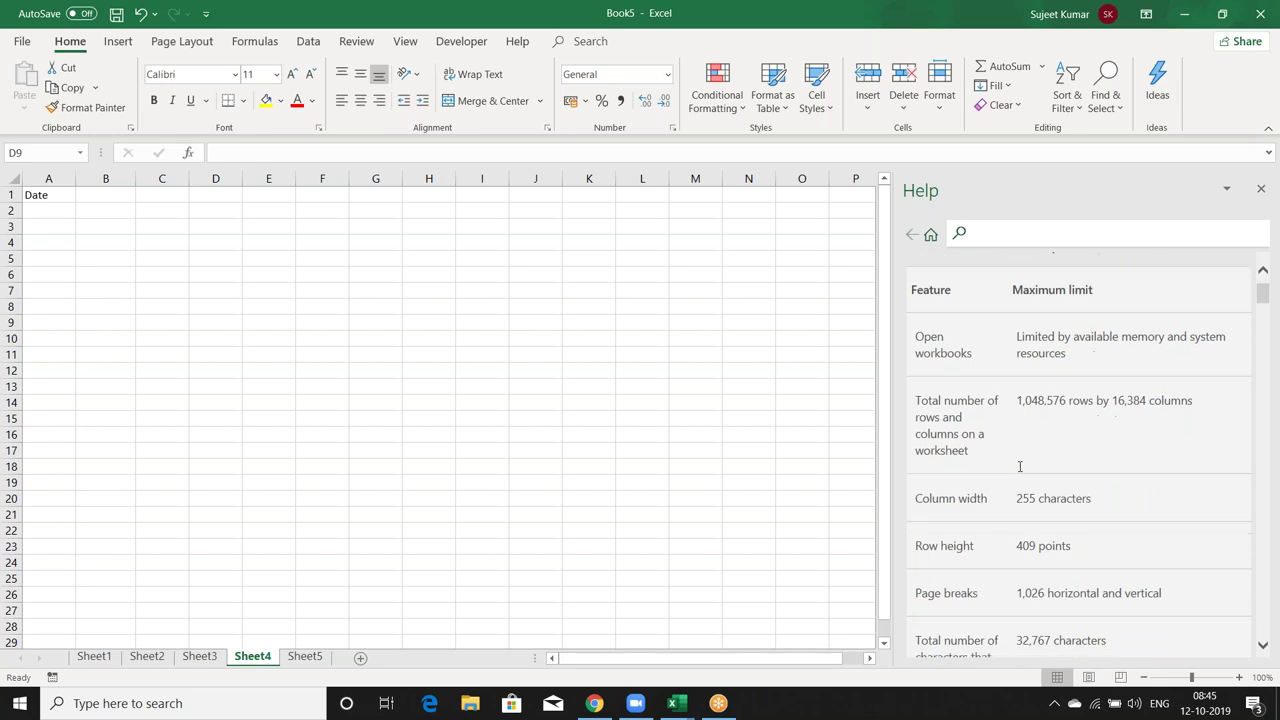
pyautogui.click(1022, 410)
pyautogui.moveTo(1022, 408); pyautogui.dragTo(1017, 402)
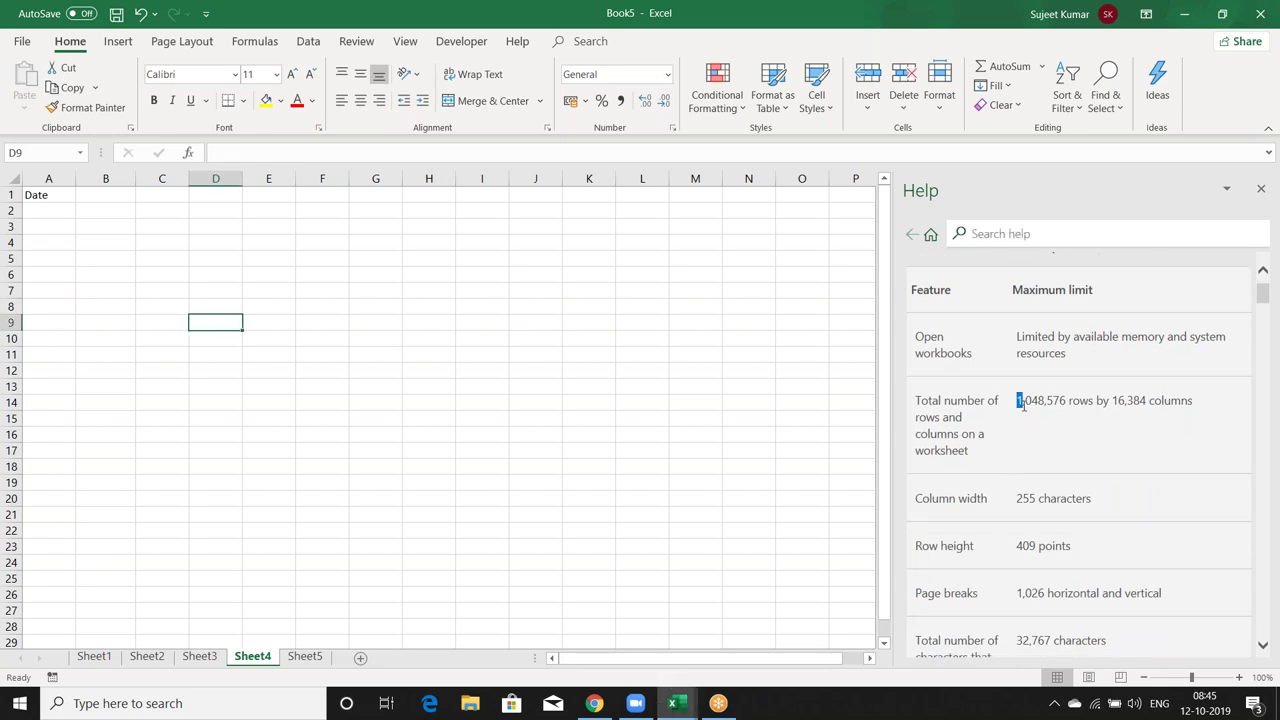
pyautogui.doubleClick(1035, 496)
pyautogui.scroll(-2, 1020, 500)
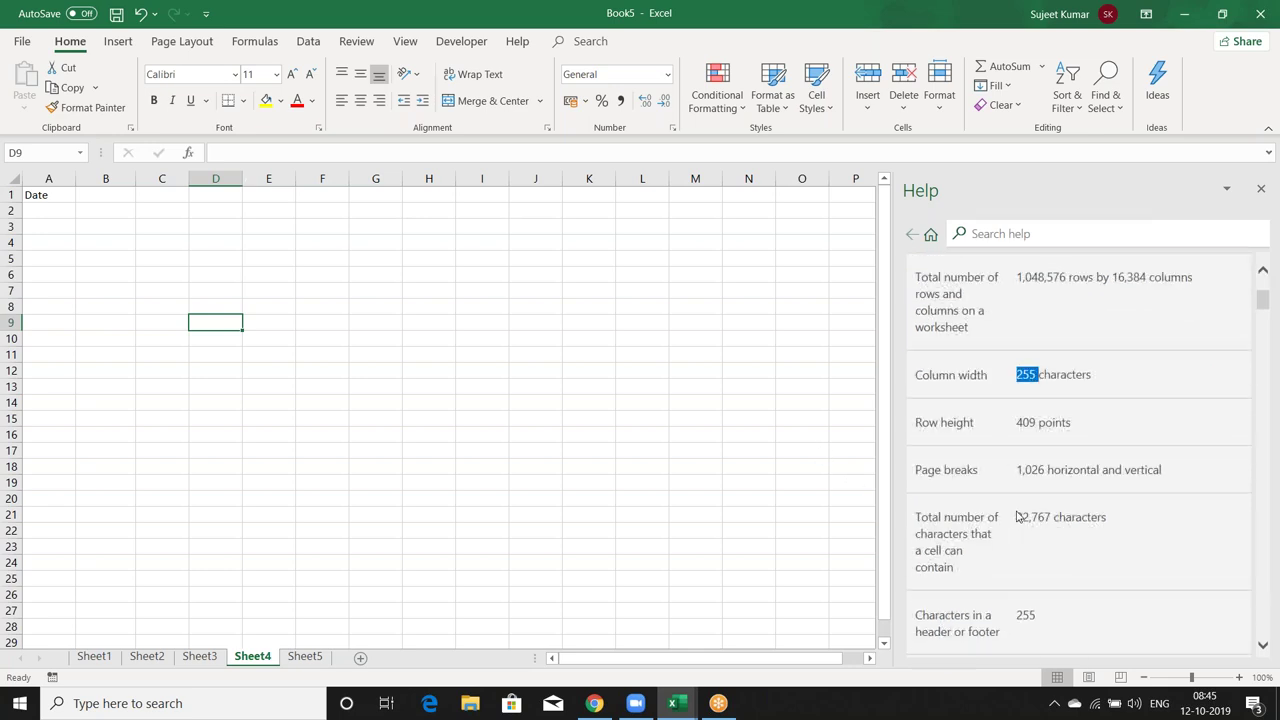
pyautogui.click(1022, 470)
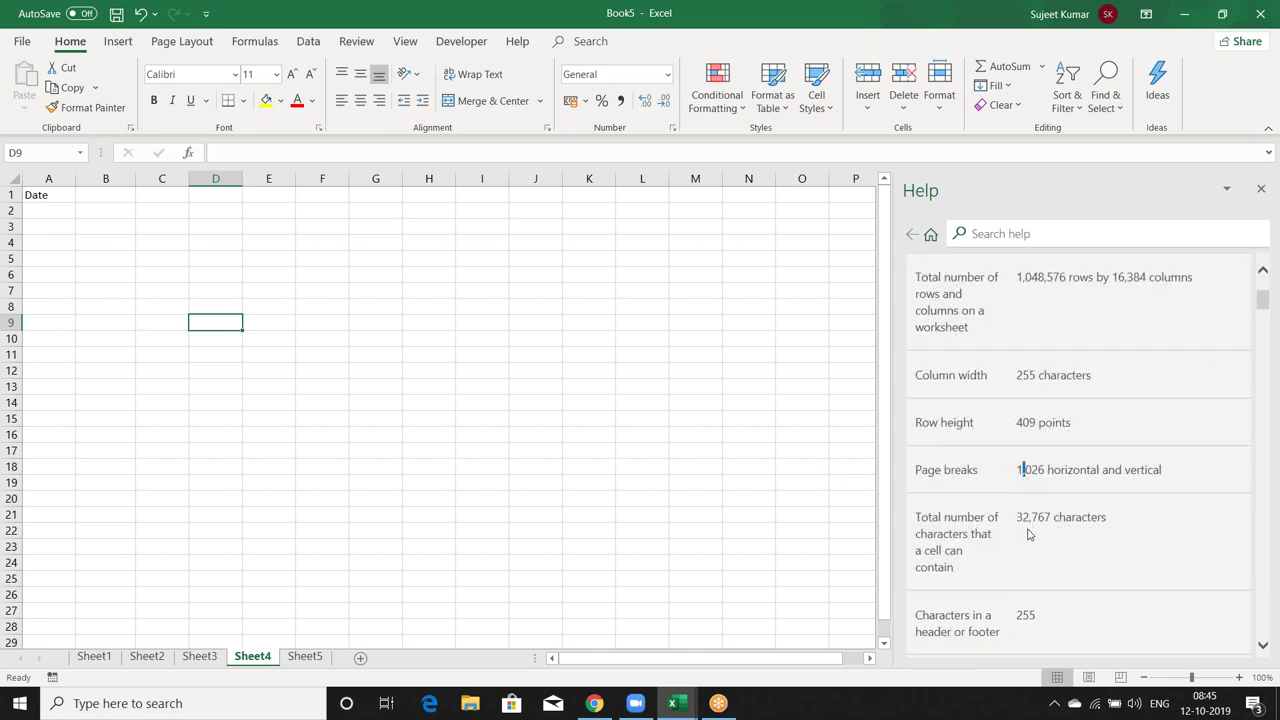
pyautogui.moveTo(1017, 517); pyautogui.dragTo(1106, 517)
pyautogui.scroll(-2, 1025, 520)
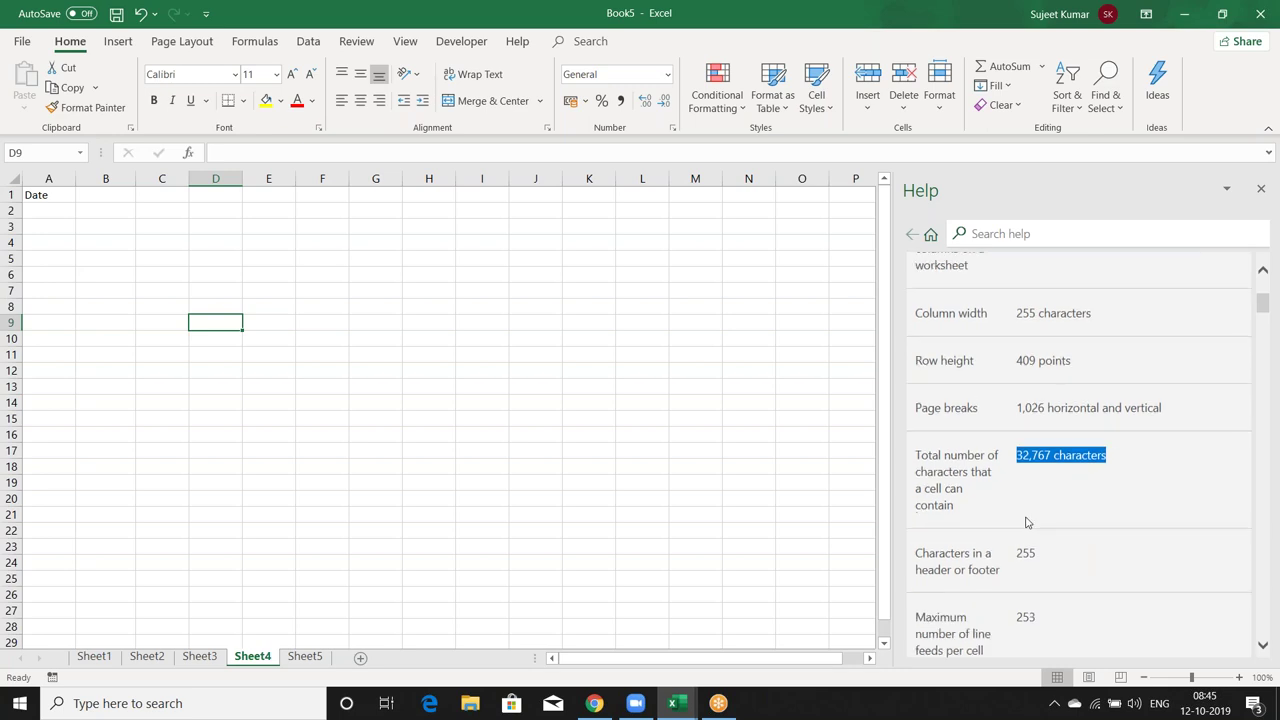
pyautogui.scroll(2, 1025, 520)
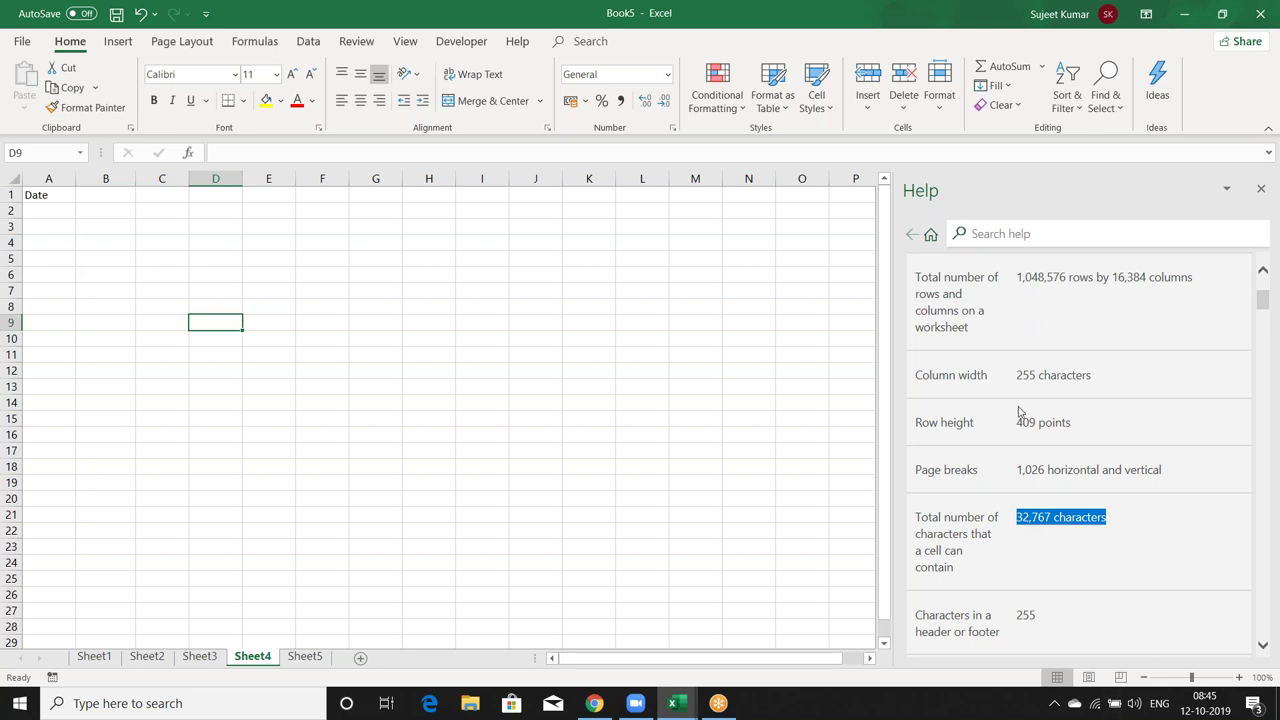
pyautogui.click(1018, 371)
pyautogui.doubleClick(1018, 373)
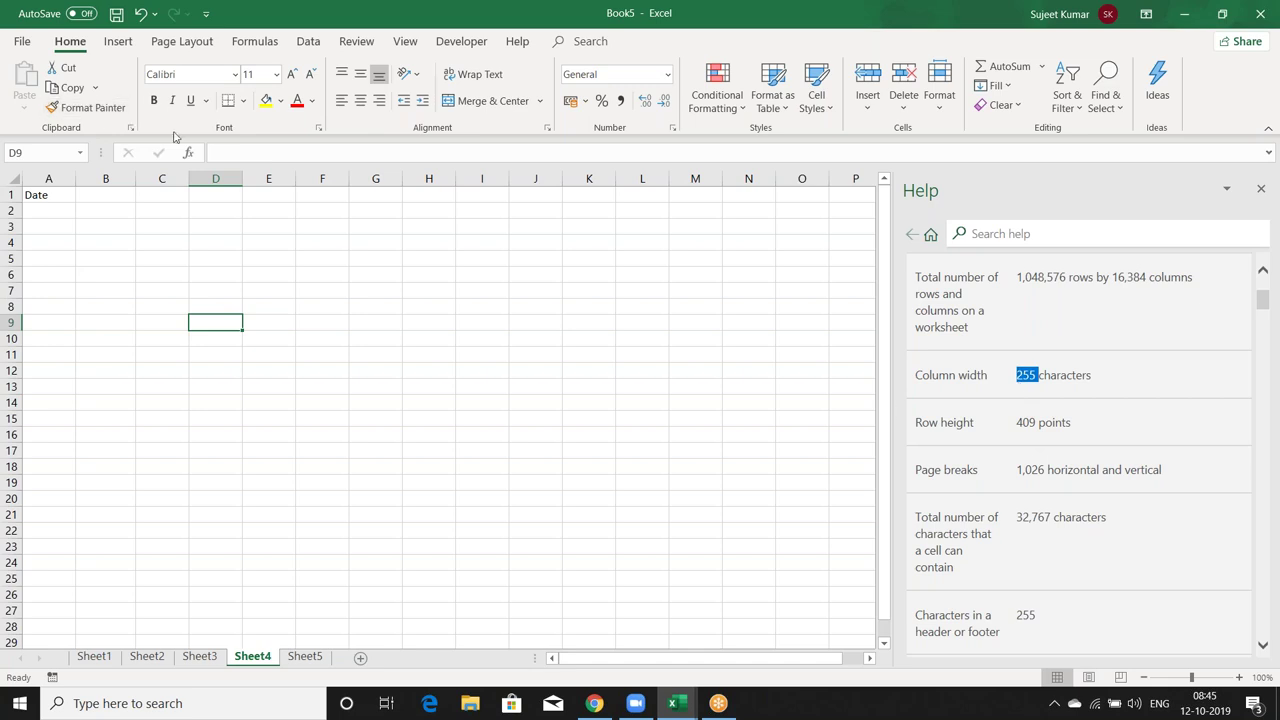
# Resize column D to 371 pixels wide, then shrink it back to a narrow width.
pyautogui.moveTo(242, 178); pyautogui.dragTo(717, 178)
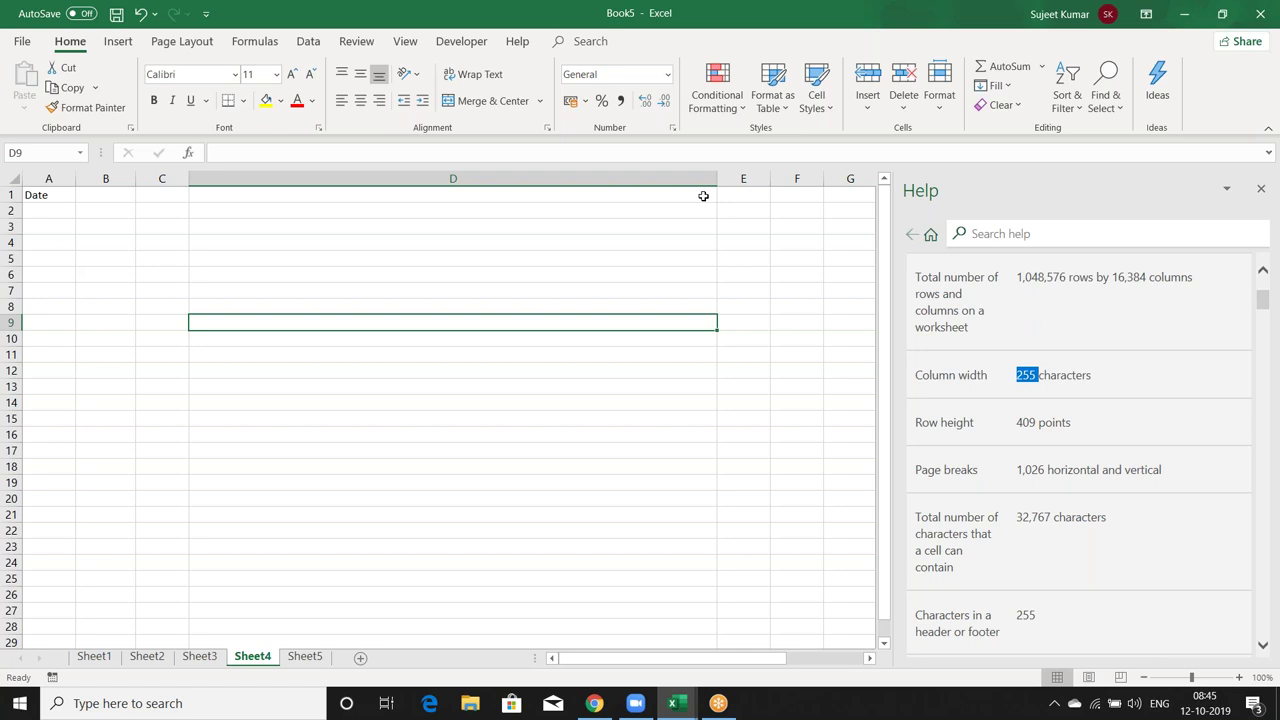
pyautogui.hotkey('ctrl', 'z')
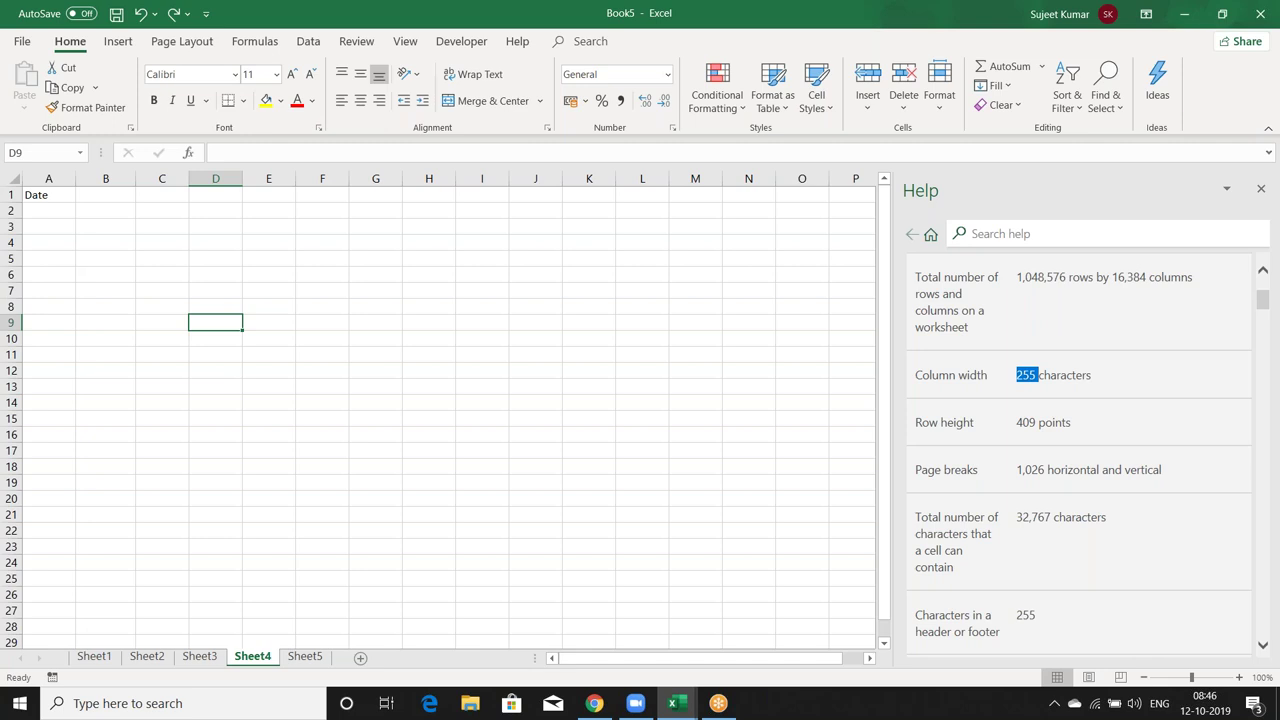
pyautogui.moveTo(240, 180); pyautogui.dragTo(630, 192)
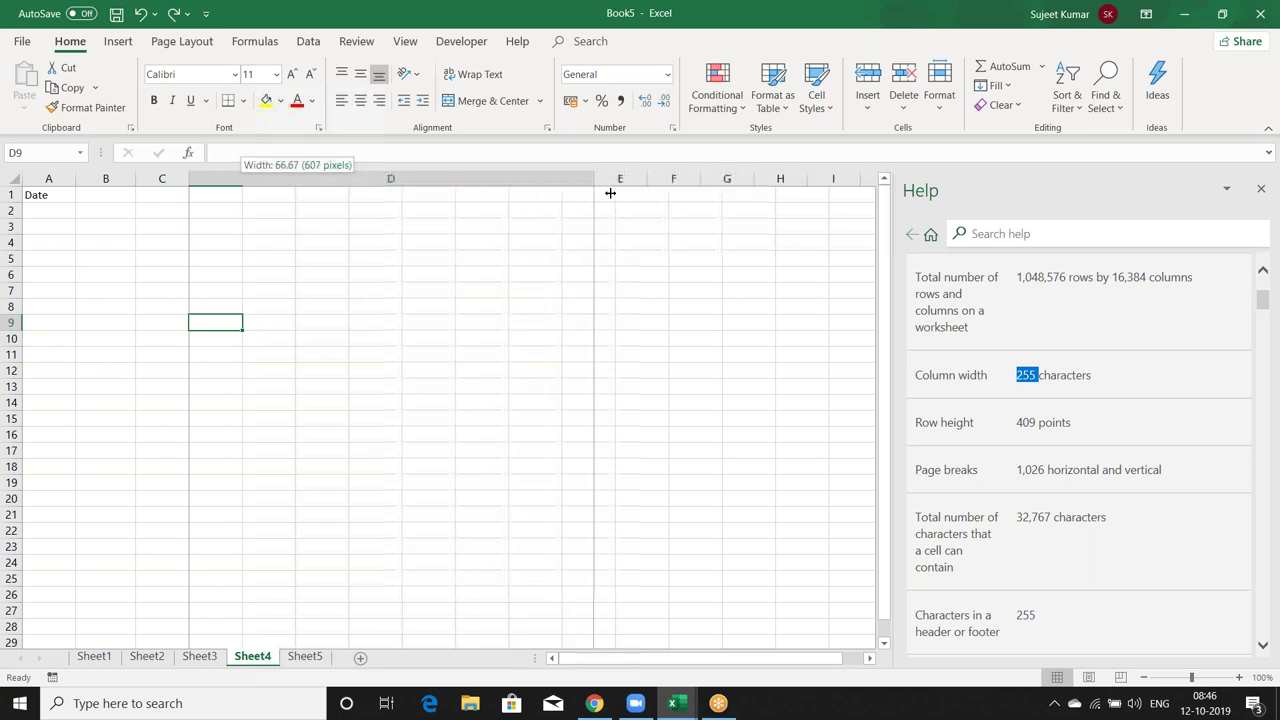
pyautogui.moveTo(630, 192); pyautogui.dragTo(423, 192)
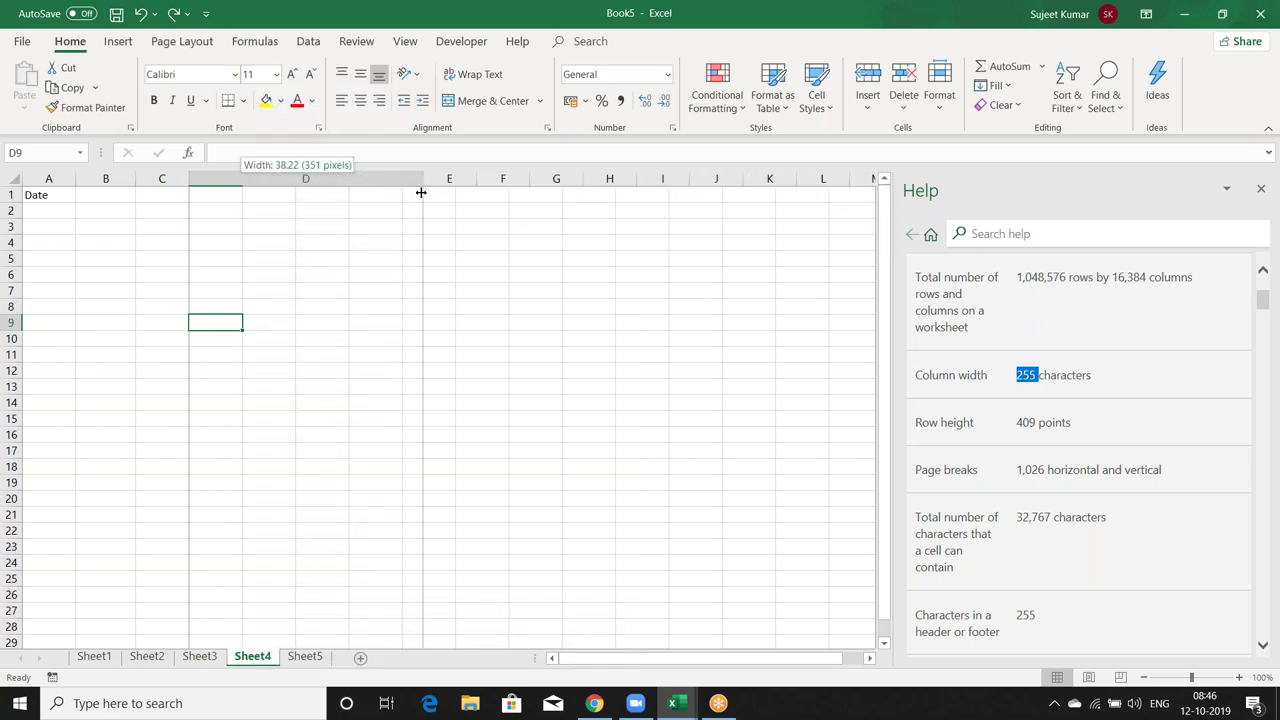
pyautogui.moveTo(502, 192); pyautogui.dragTo(434, 192)
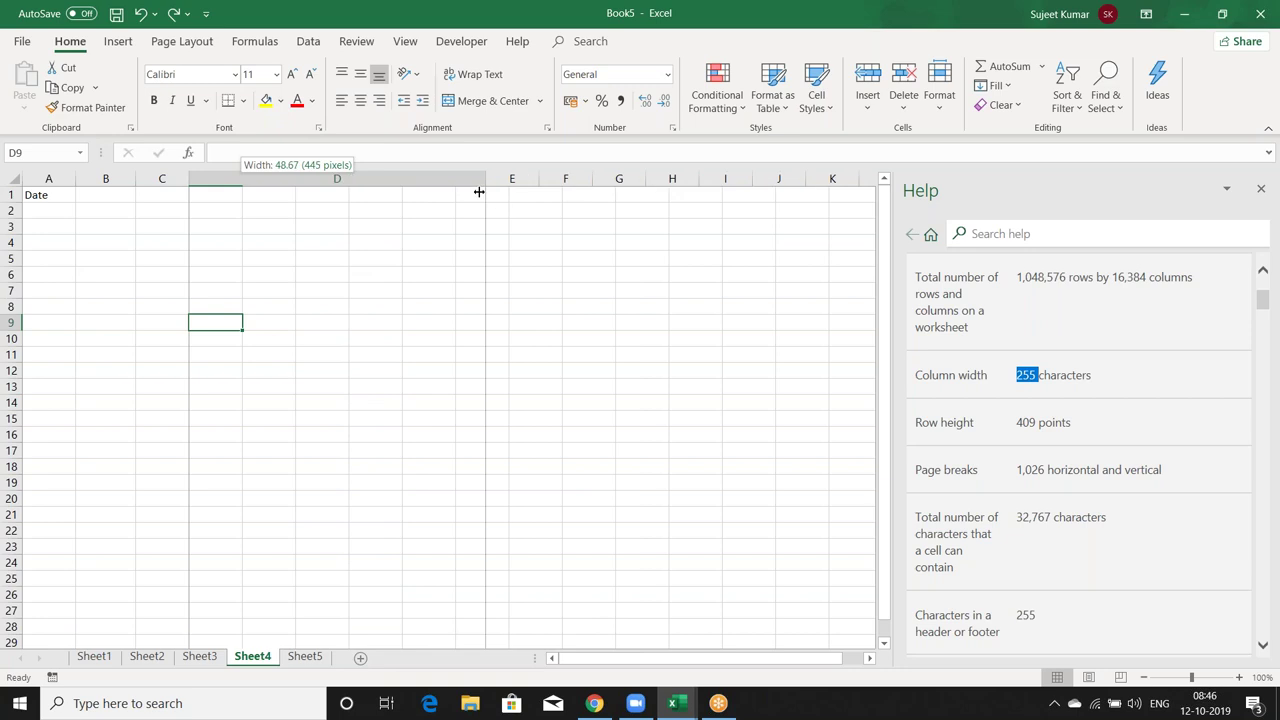
pyautogui.moveTo(434, 191); pyautogui.dragTo(439, 181)
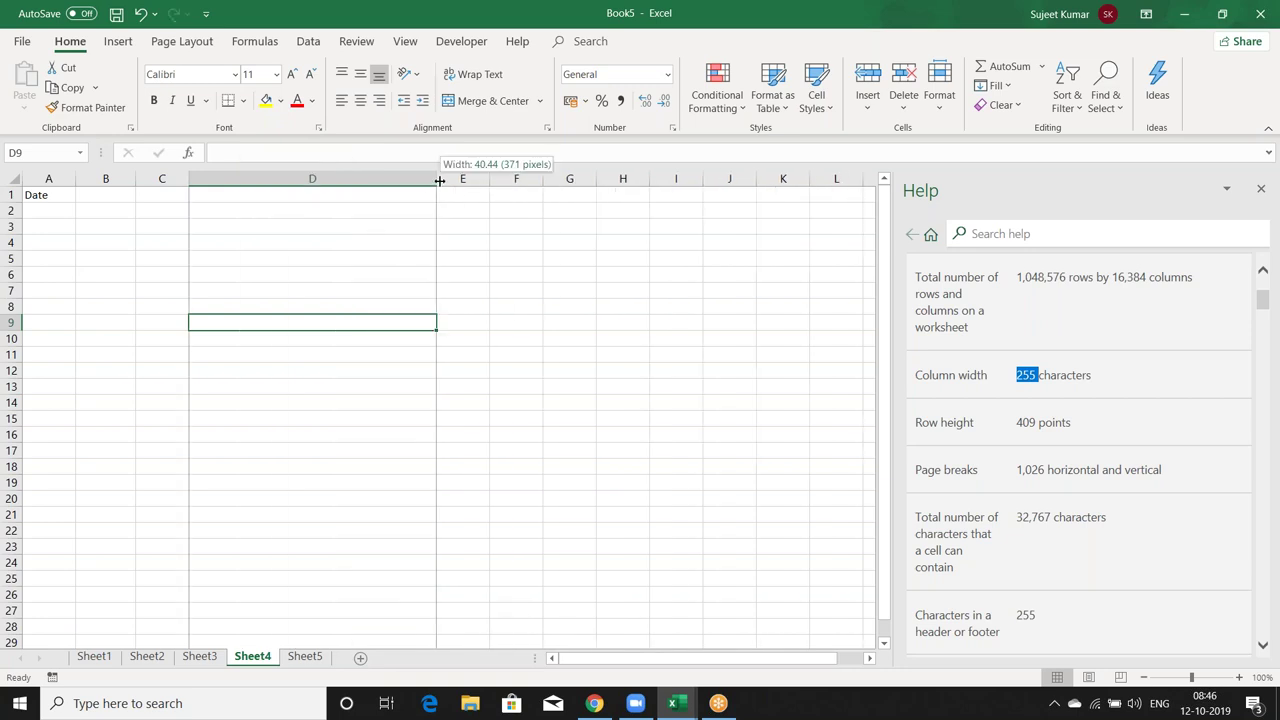
pyautogui.click(350, 194)
pyautogui.moveTo(435, 180); pyautogui.dragTo(205, 190)
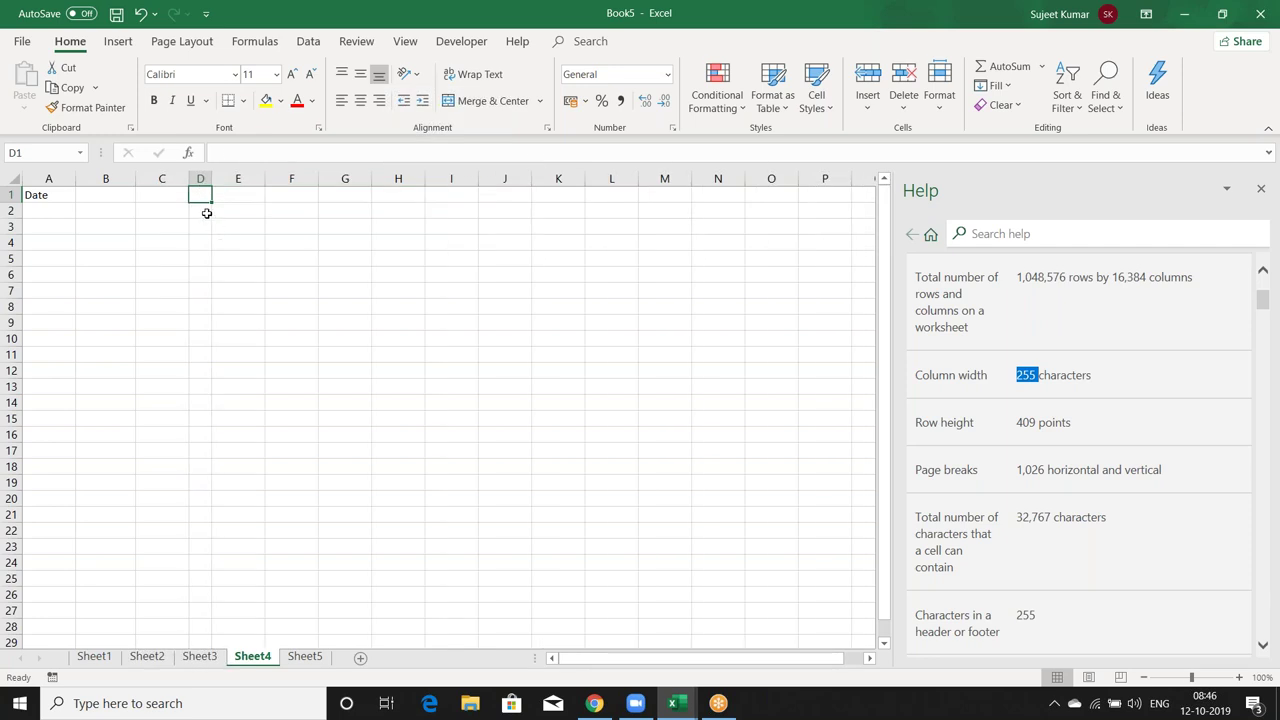
# Enter abc in D1 and widen column D to about 730 pixels.
pyautogui.write('abc')
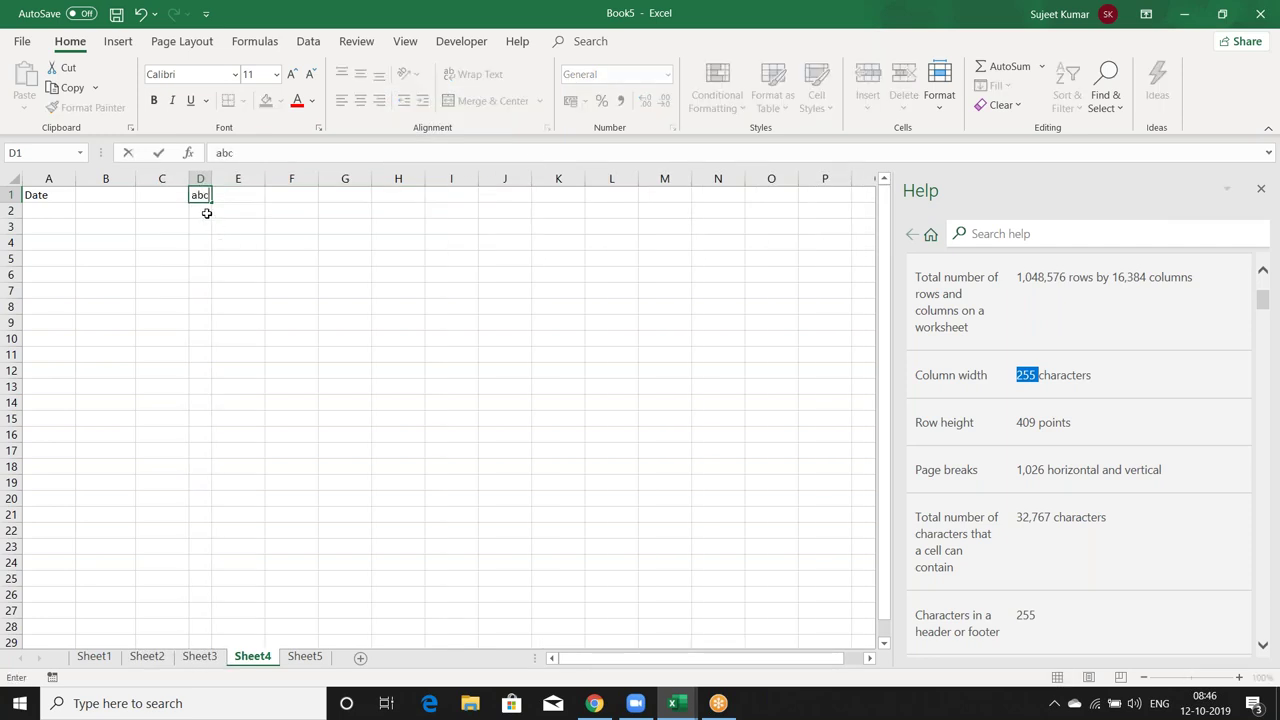
pyautogui.click(278, 262)
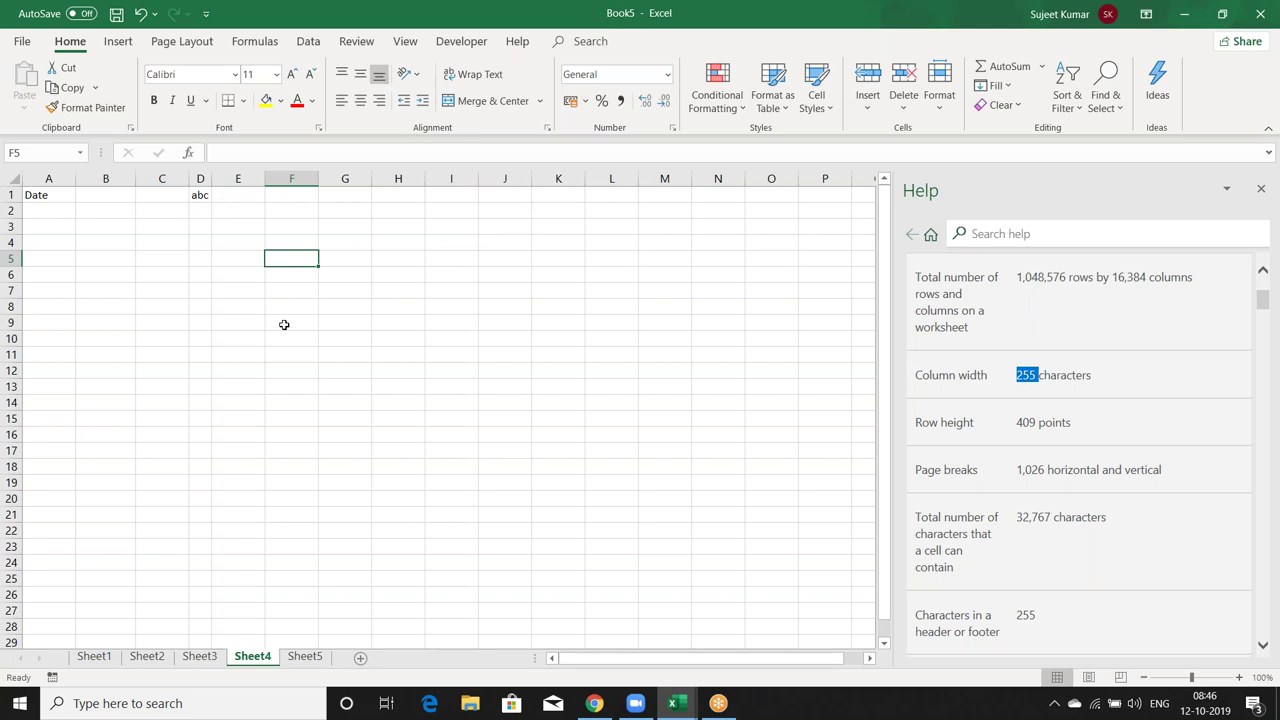
pyautogui.moveTo(211, 179)
pyautogui.mouseDown()
pyautogui.moveTo(676, 188)
pyautogui.moveTo(361, 178)
pyautogui.moveTo(231, 190)
pyautogui.mouseUp()
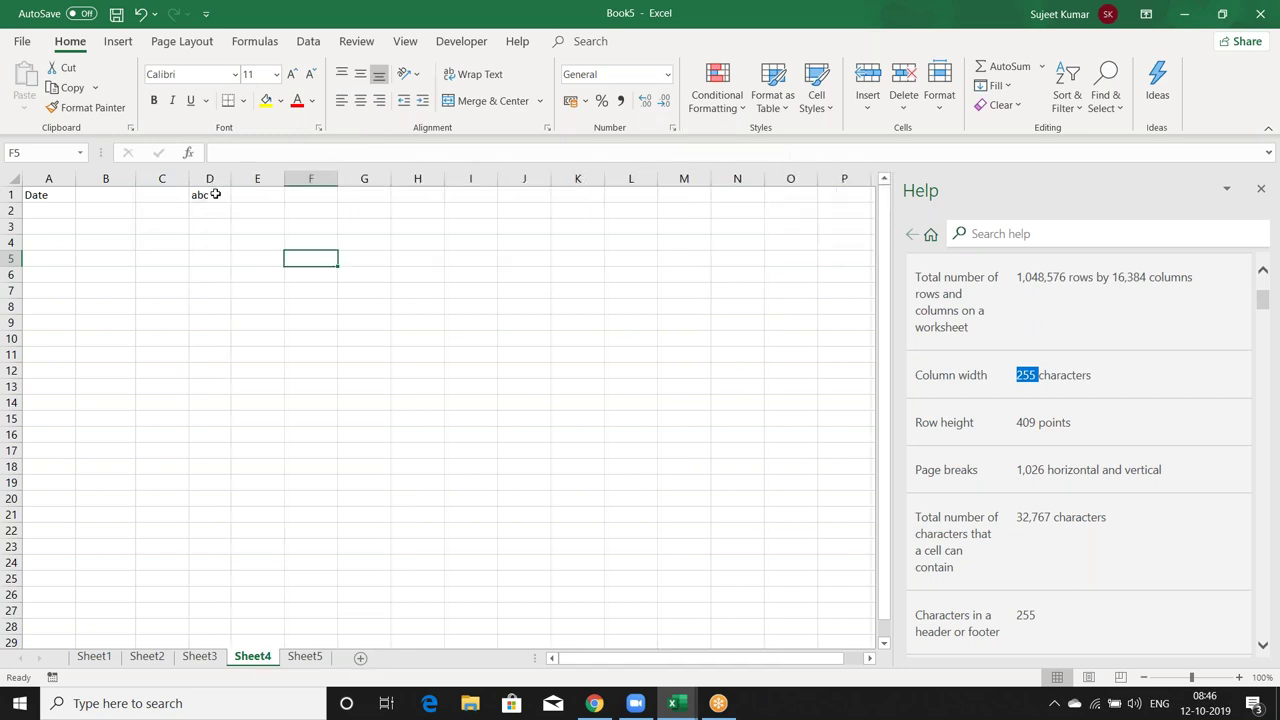
pyautogui.click(216, 194)
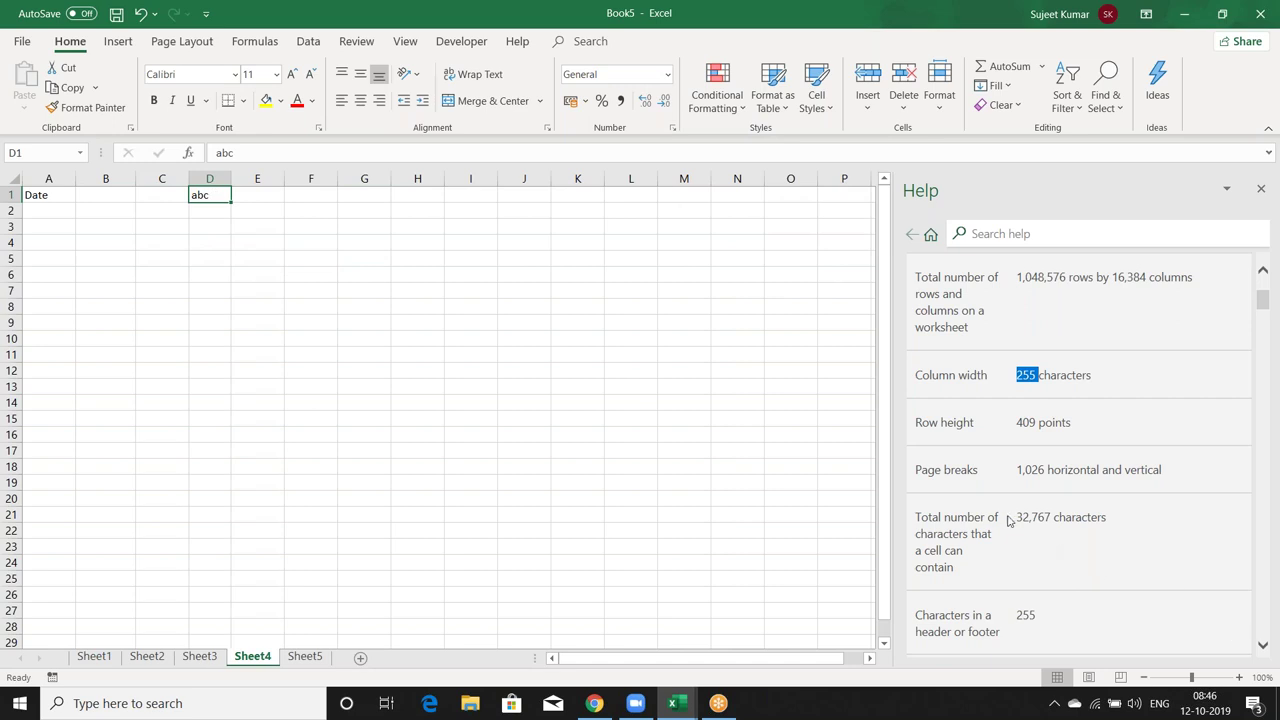
pyautogui.moveTo(1028, 517); pyautogui.dragTo(1031, 521)
# Test resizing row 1 taller and back, then narrow column D again.
pyautogui.moveTo(232, 178); pyautogui.dragTo(728, 208)
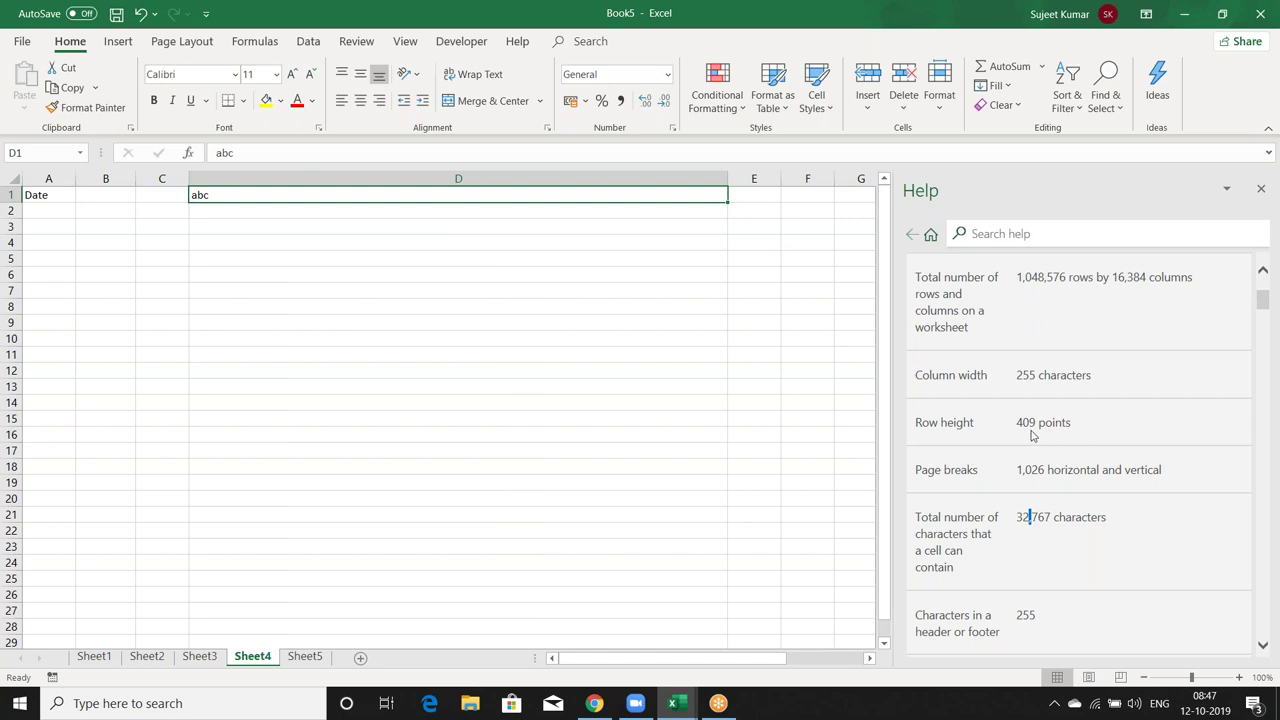
pyautogui.moveTo(12, 219); pyautogui.dragTo(12, 346)
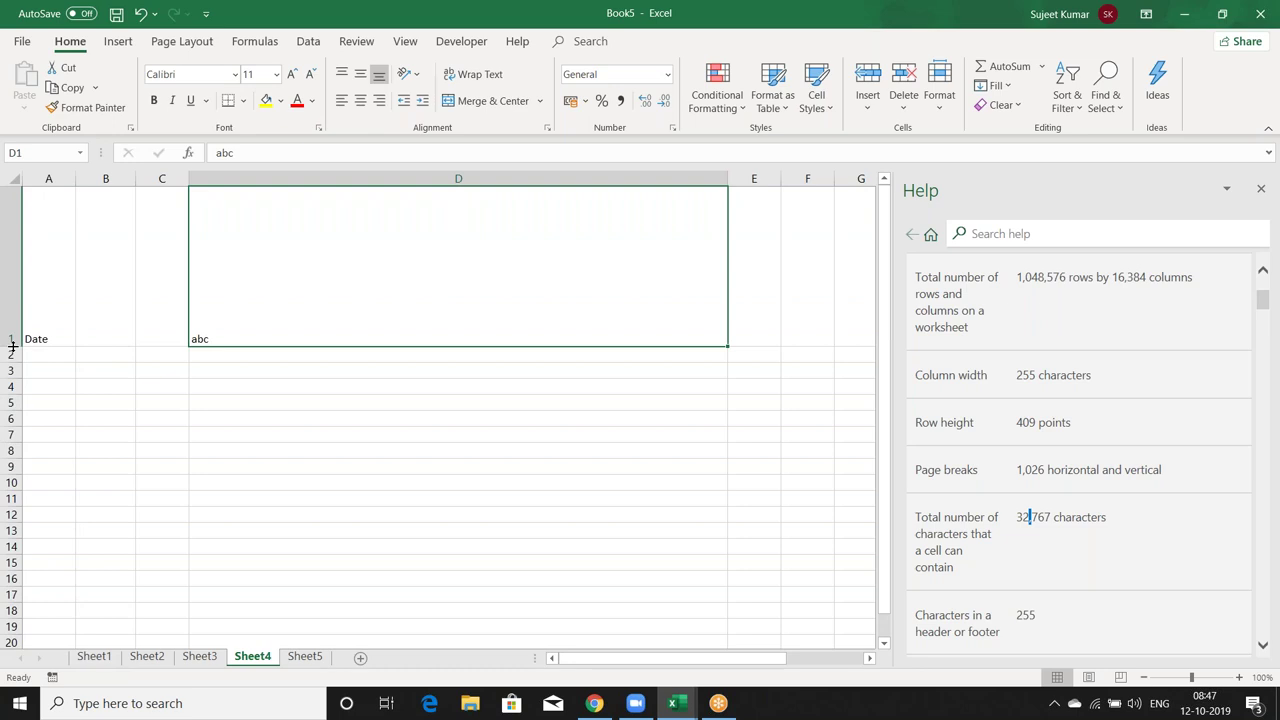
pyautogui.moveTo(12, 346); pyautogui.dragTo(6, 206)
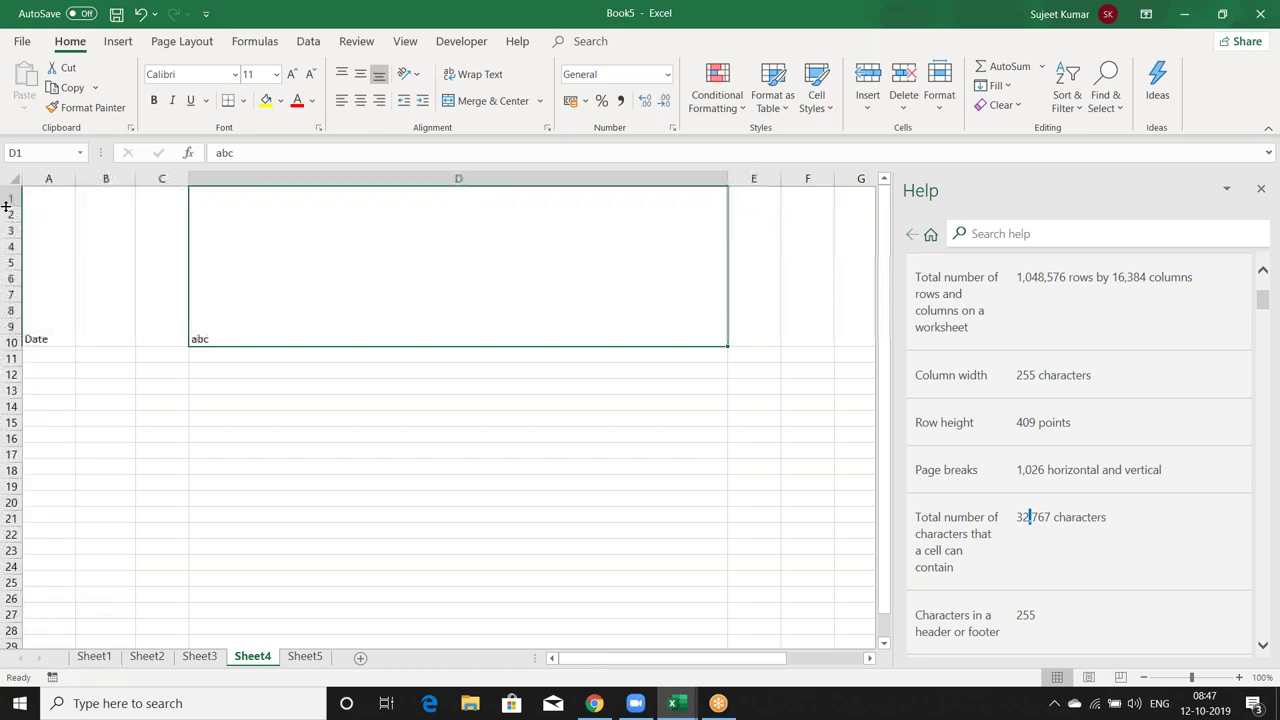
pyautogui.moveTo(728, 178); pyautogui.dragTo(226, 178)
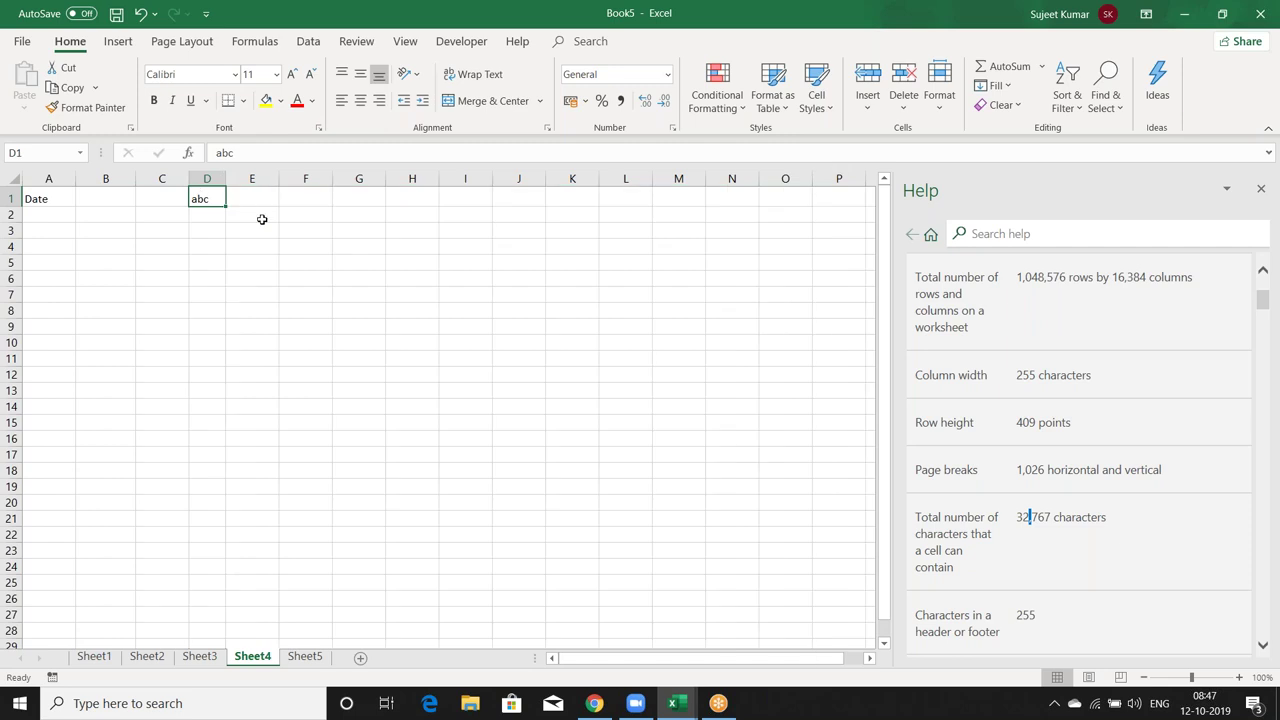
pyautogui.click(122, 279)
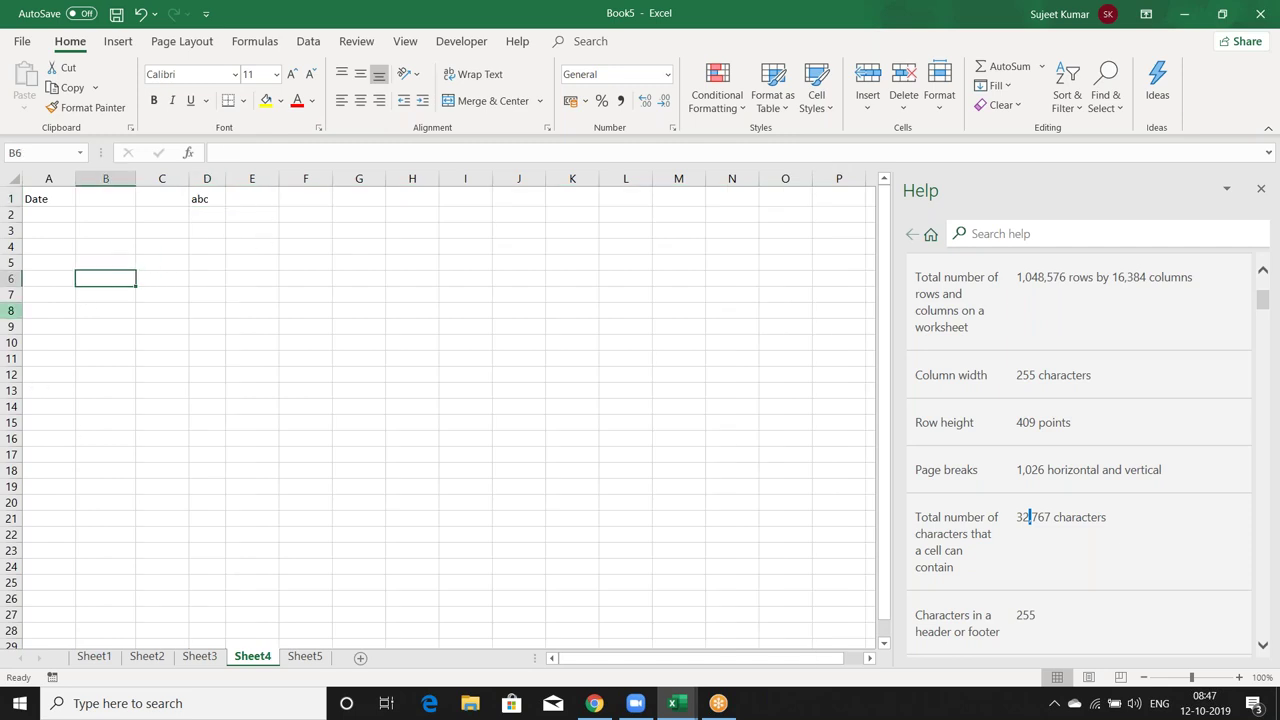
# Clear the contents of A1:D1.
pyautogui.moveTo(28, 199); pyautogui.dragTo(217, 198)
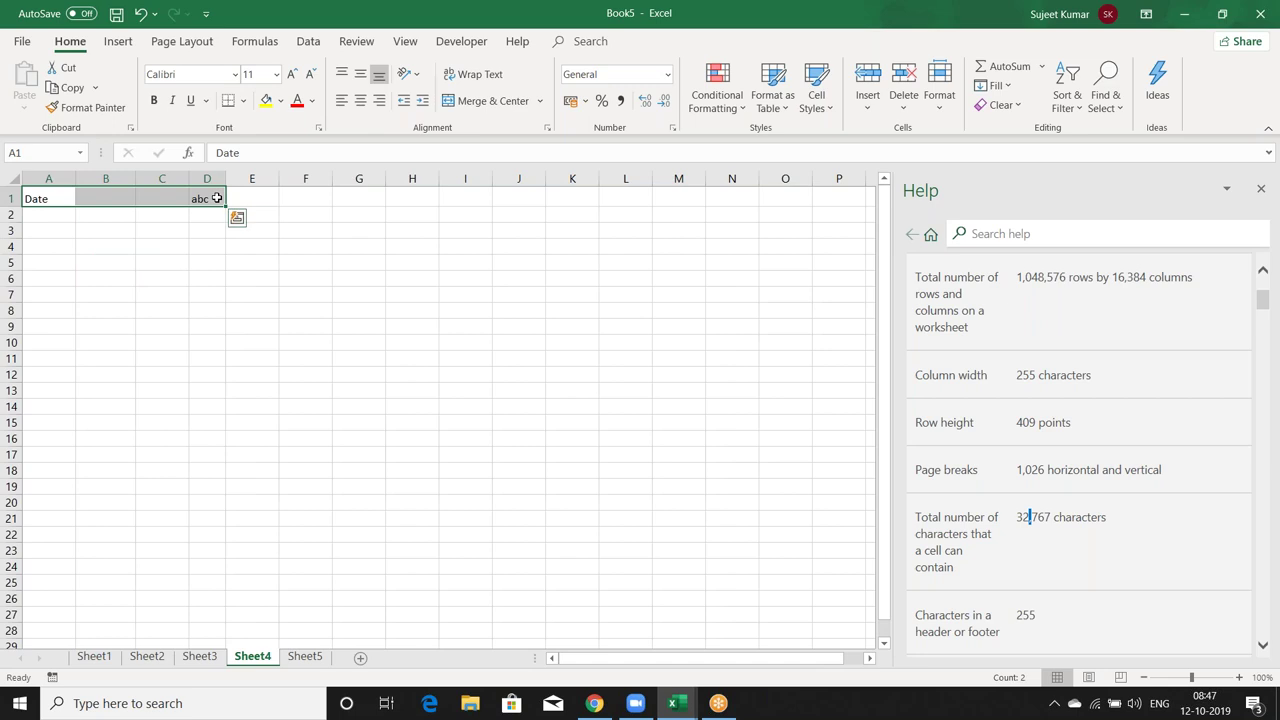
pyautogui.press('Delete')
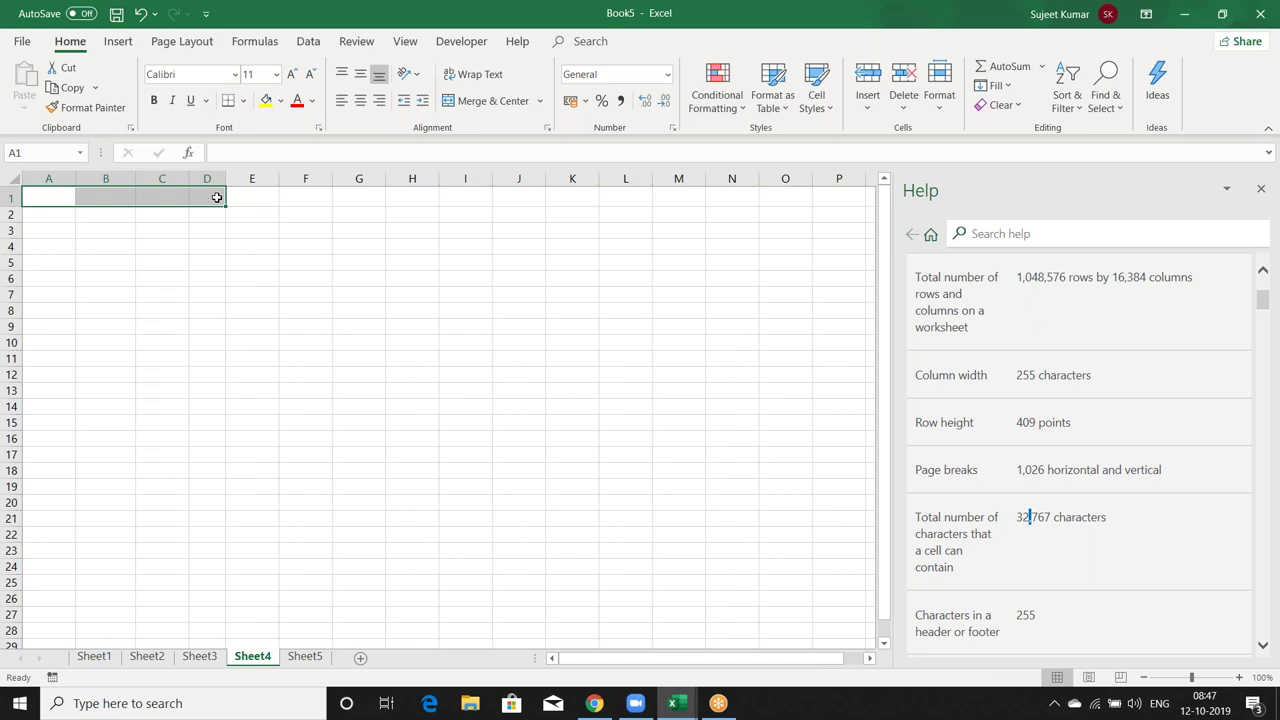
pyautogui.click(204, 229)
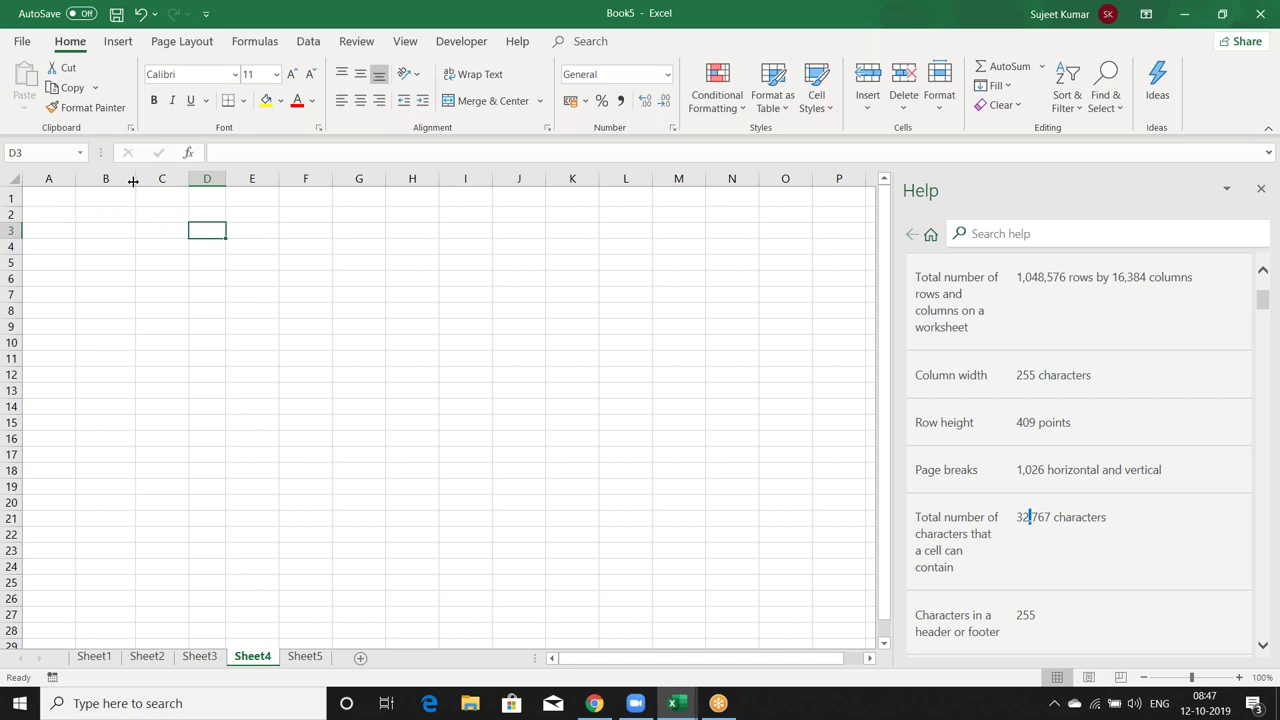
# Enter a person's name in B1 and 236 in C1.
pyautogui.click(111, 195)
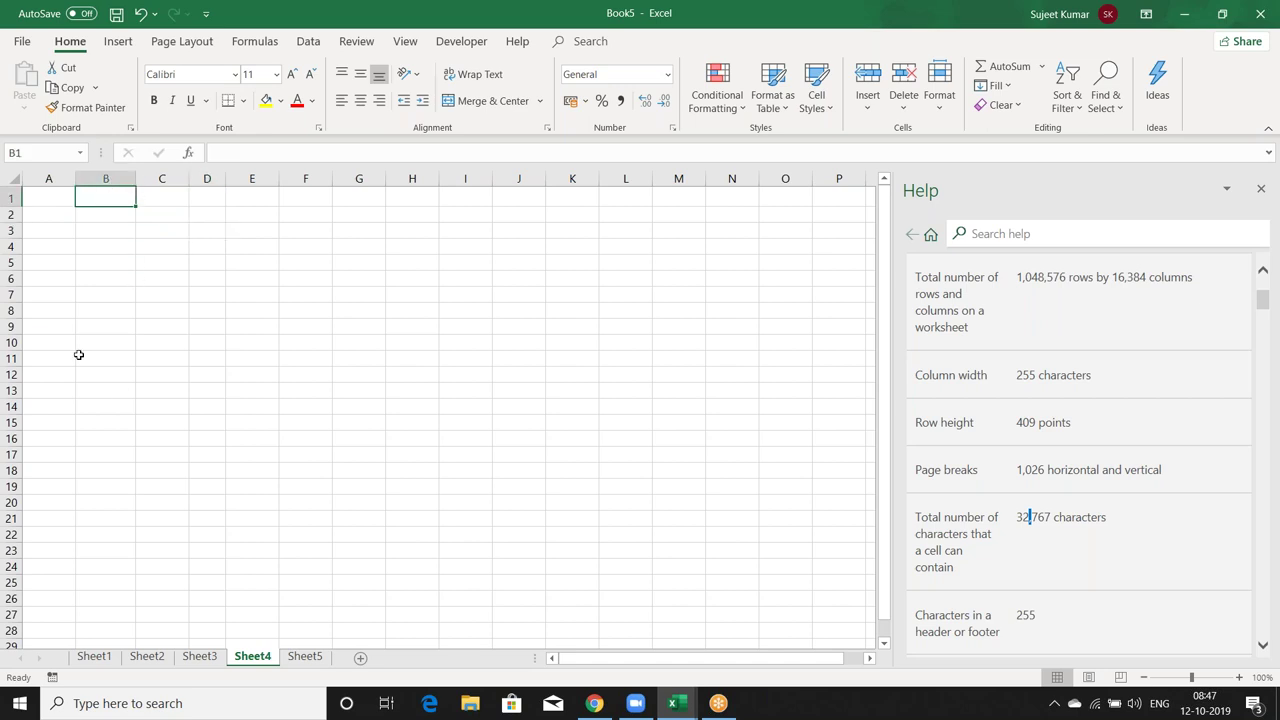
pyautogui.write('Suj')
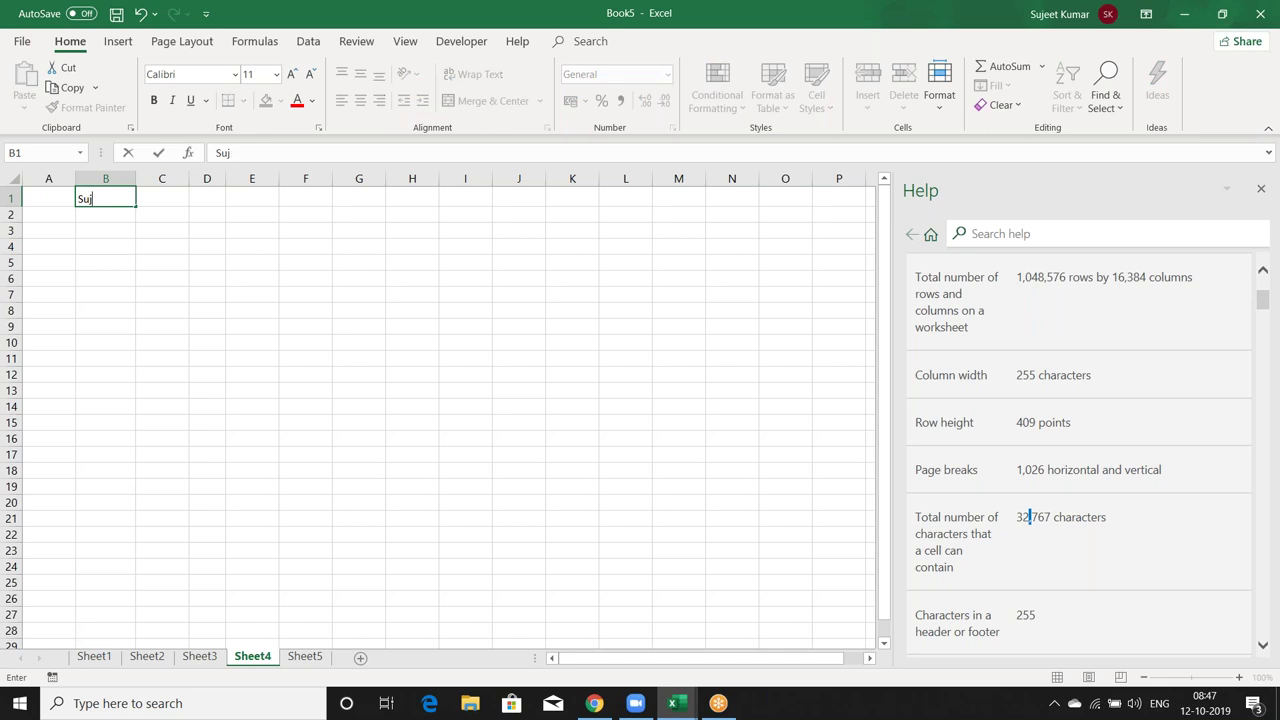
pyautogui.write('eet Kumar')
pyautogui.click(142, 231)
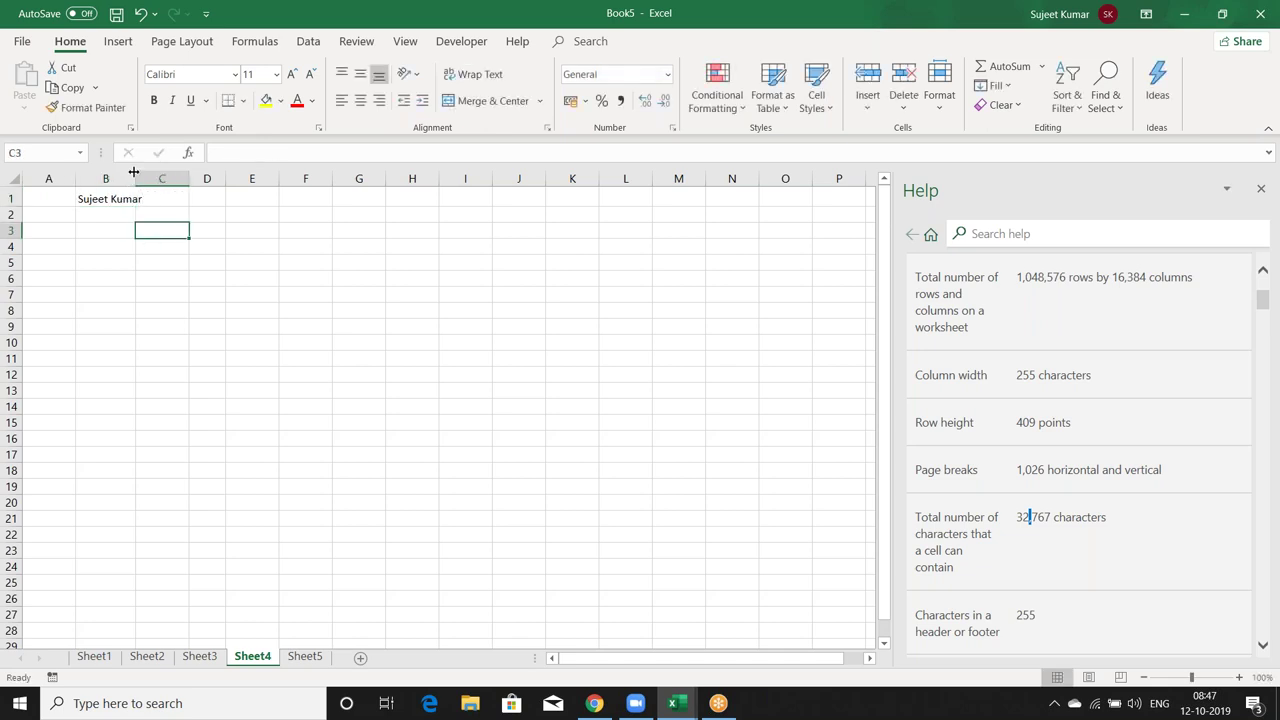
pyautogui.click(165, 195)
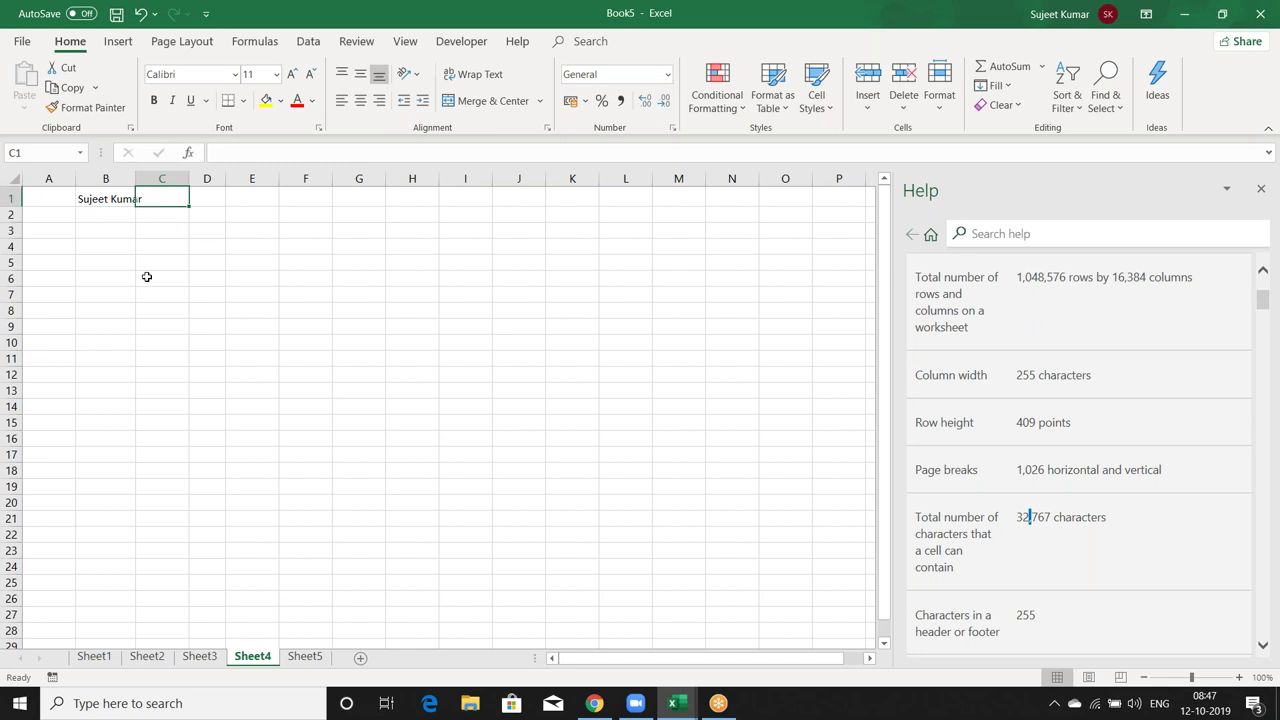
pyautogui.write('236')
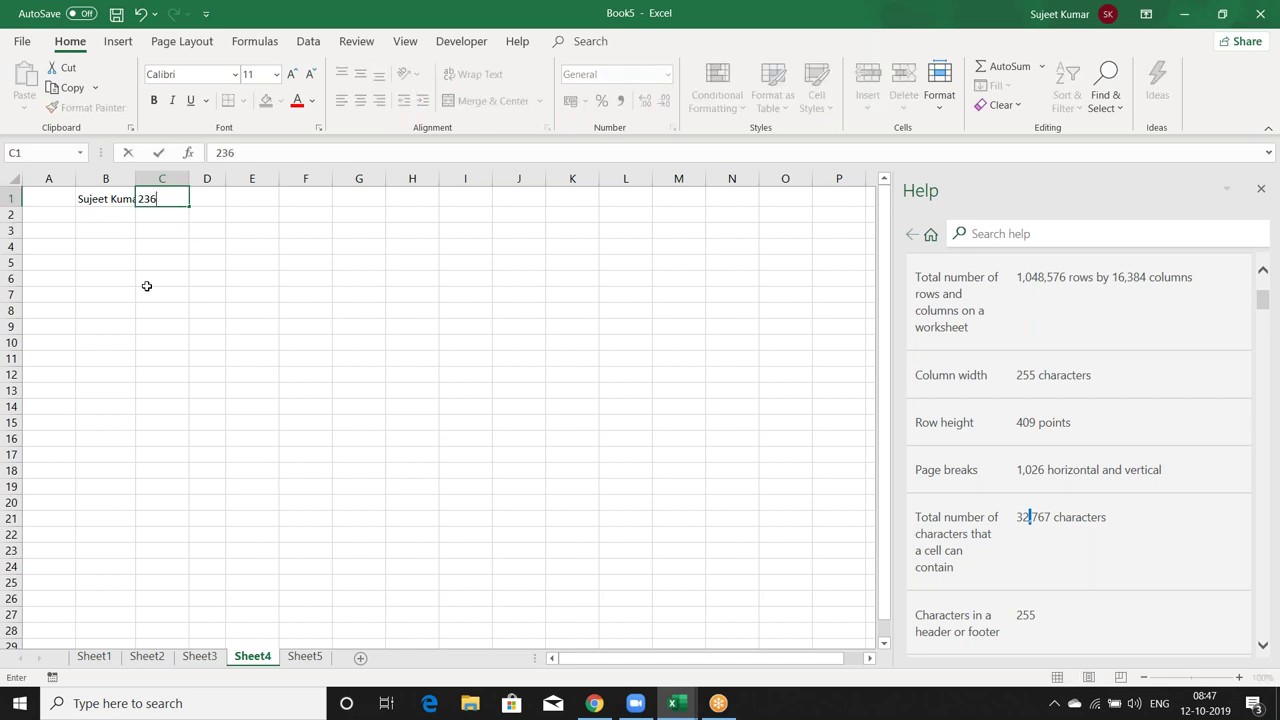
pyautogui.press('Return')
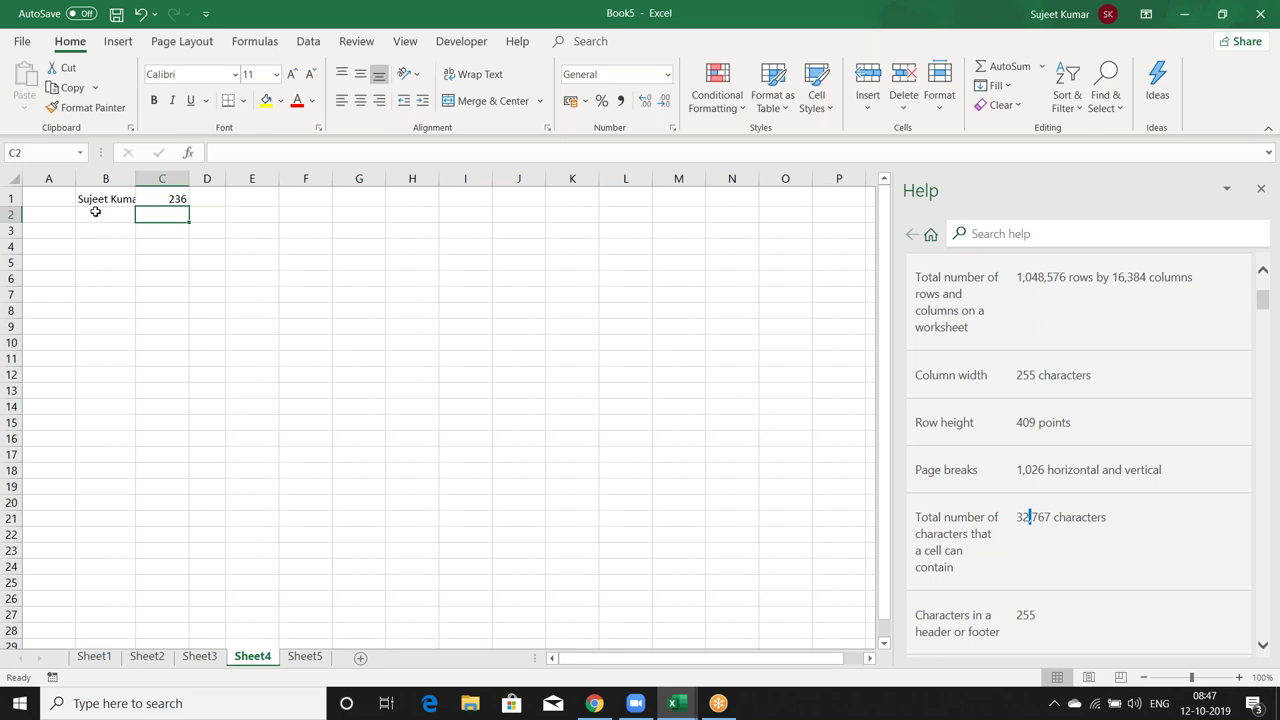
# Resize column B and row 1, wrap B1's text, then undo the wrap.
pyautogui.moveTo(135, 180)
pyautogui.mouseDown()
pyautogui.moveTo(151, 181)
pyautogui.moveTo(129, 182)
pyautogui.mouseUp()
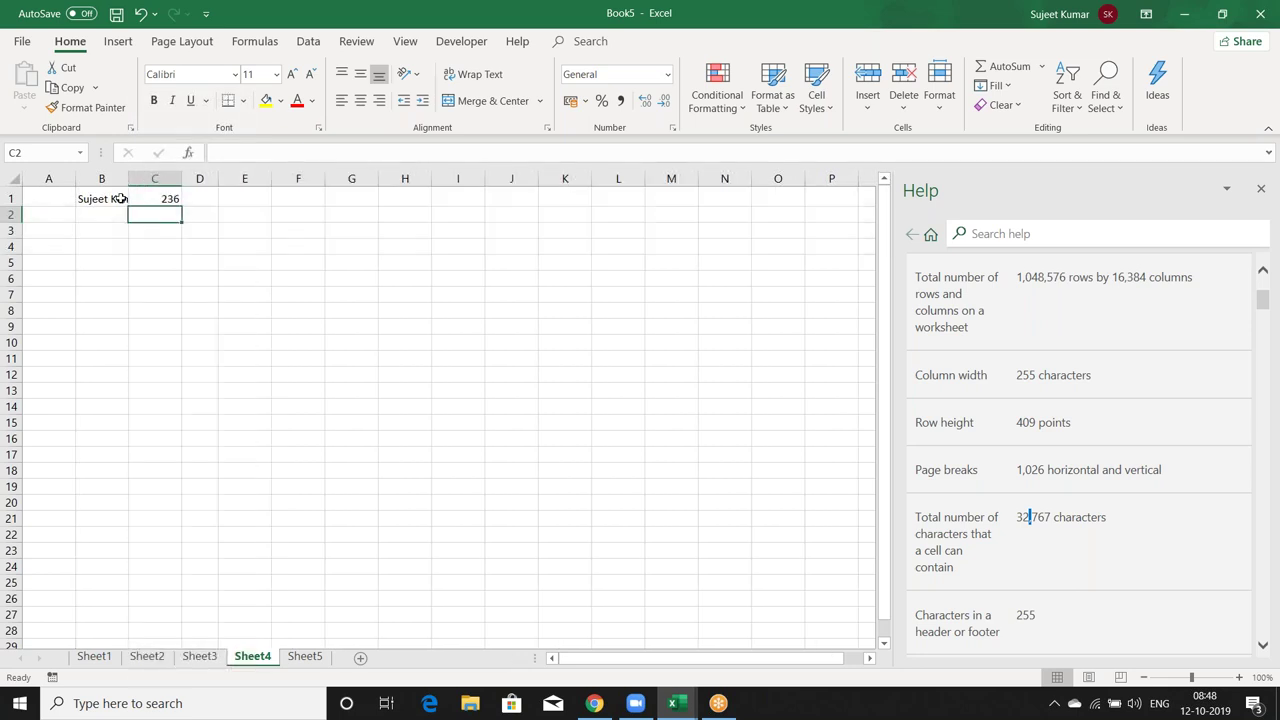
pyautogui.click(118, 198)
pyautogui.moveTo(18, 206); pyautogui.dragTo(18, 219)
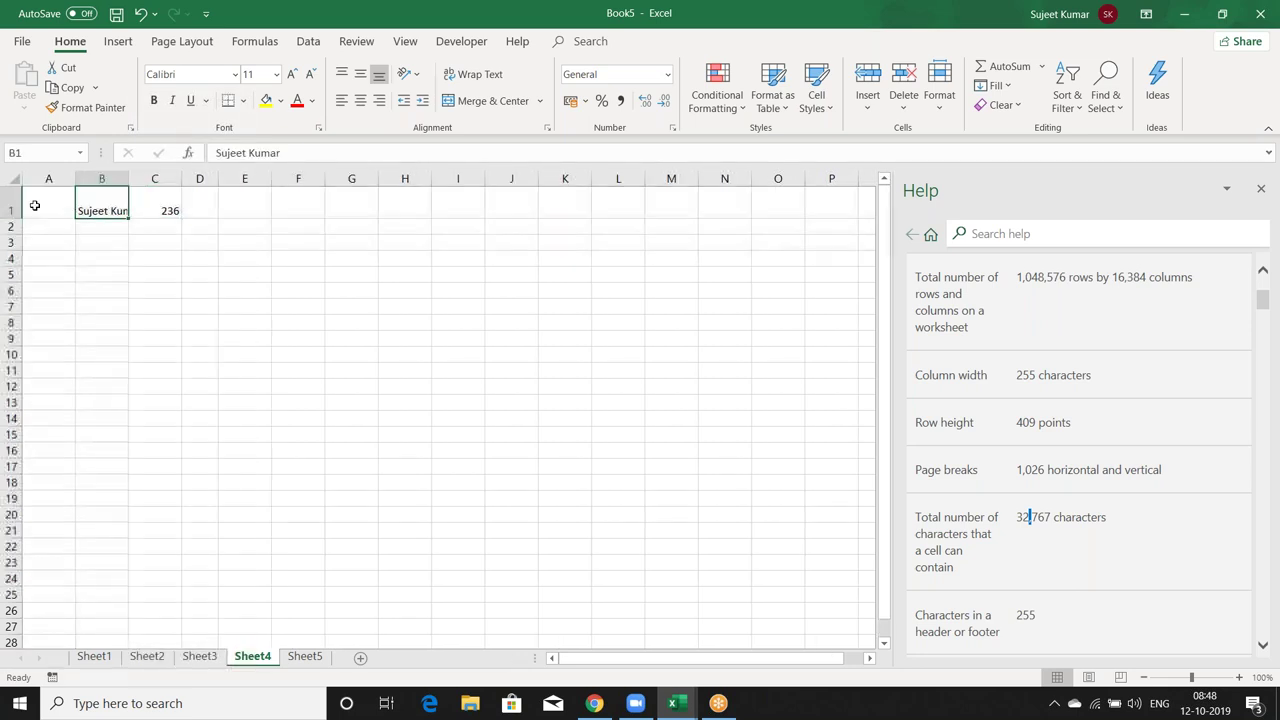
pyautogui.click(472, 74)
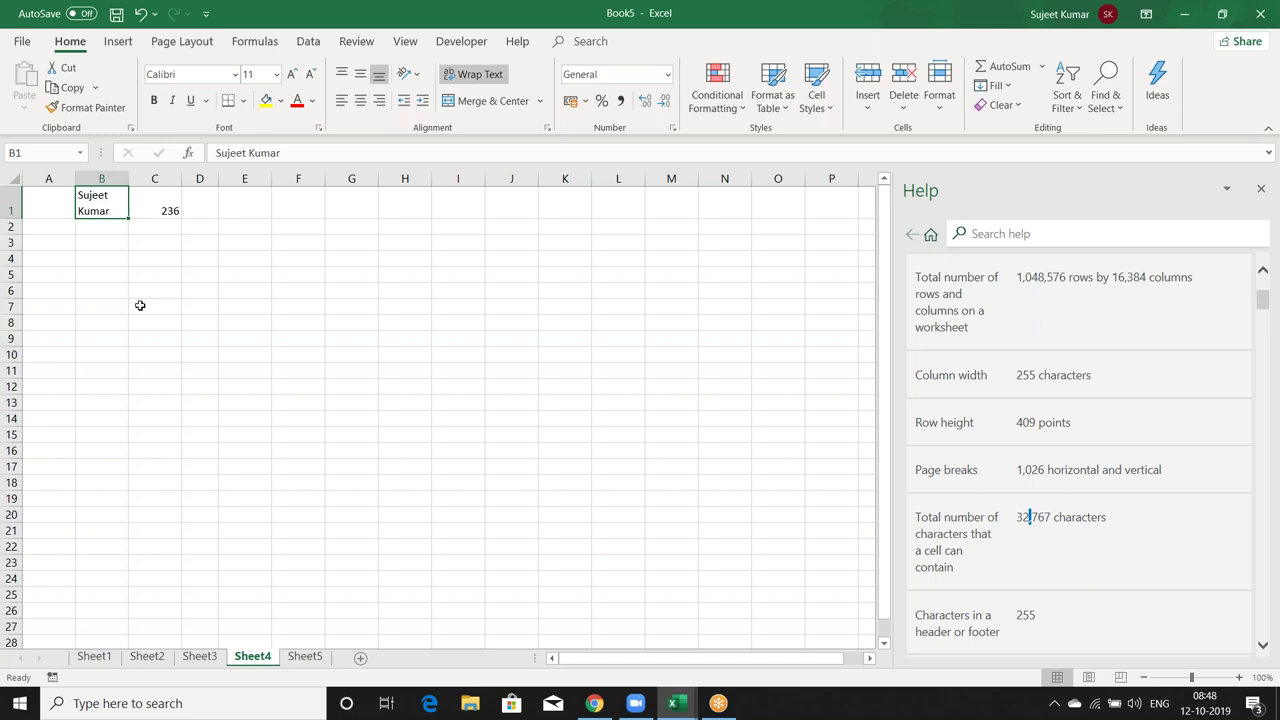
pyautogui.hotkey('ctrl', 'z')
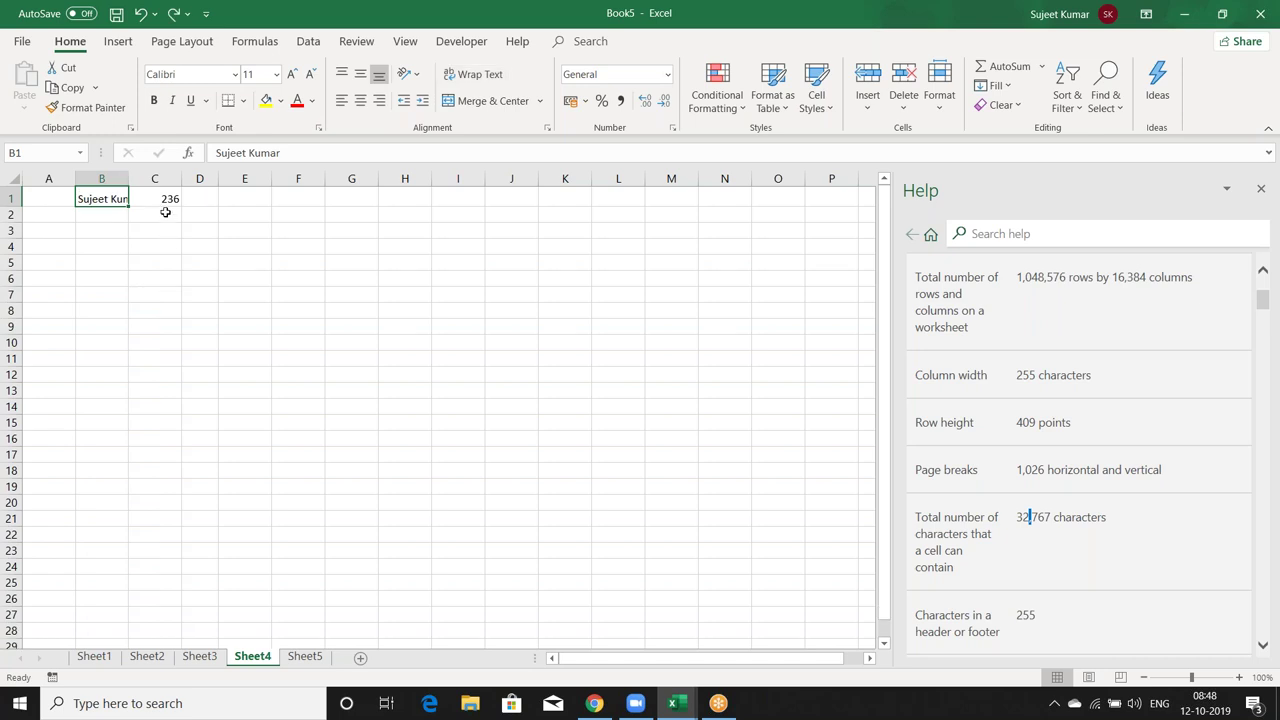
pyautogui.click(170, 199)
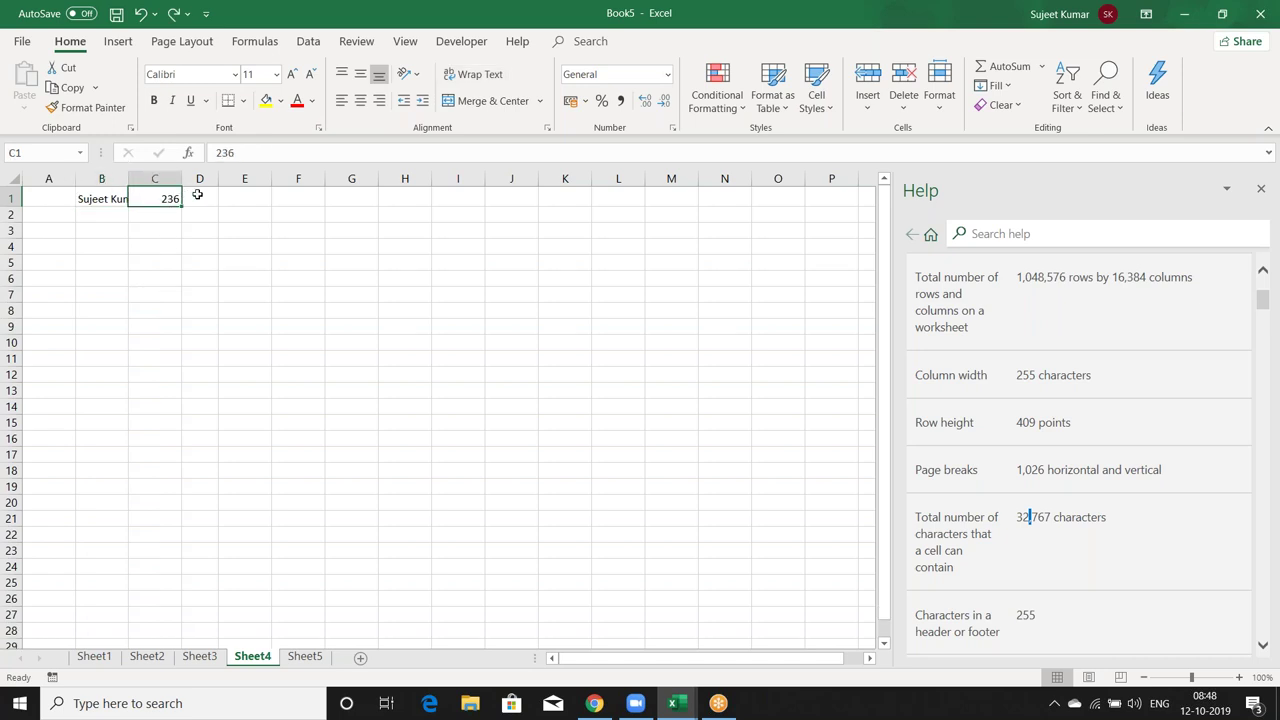
pyautogui.click(198, 196)
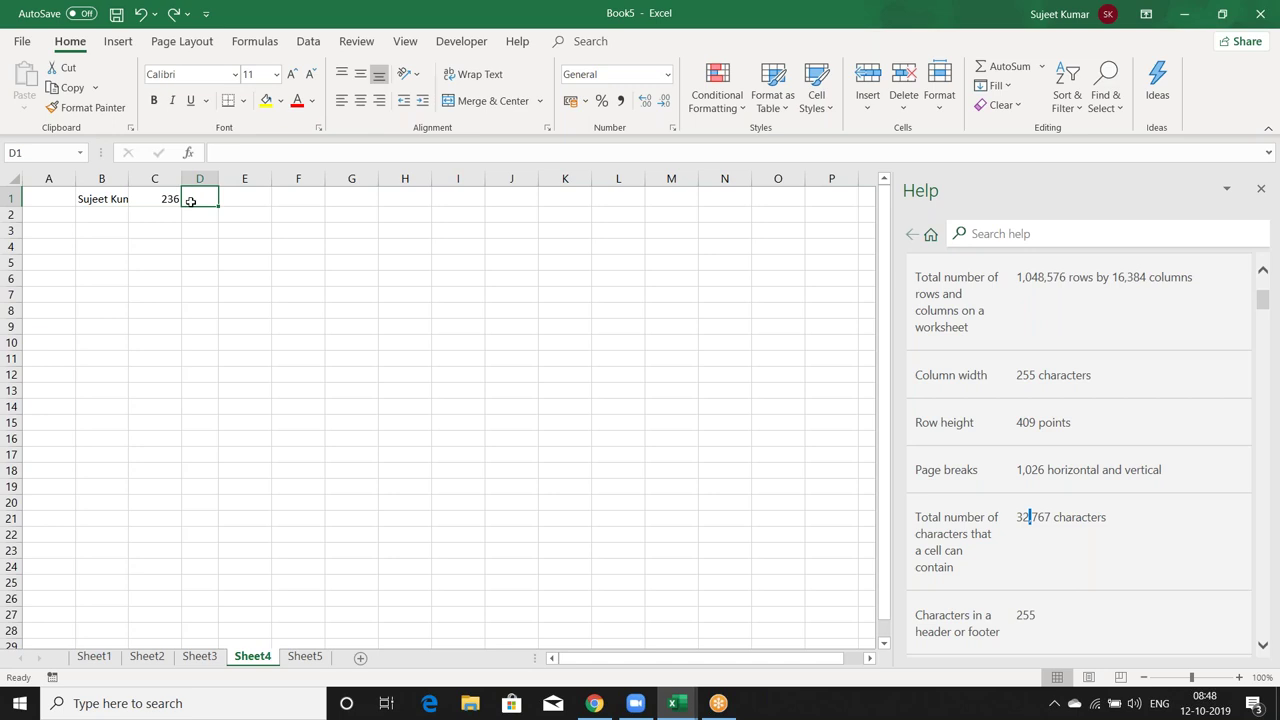
pyautogui.doubleClick(1024, 376)
pyautogui.doubleClick(1030, 418)
pyautogui.tripleClick(1016, 517)
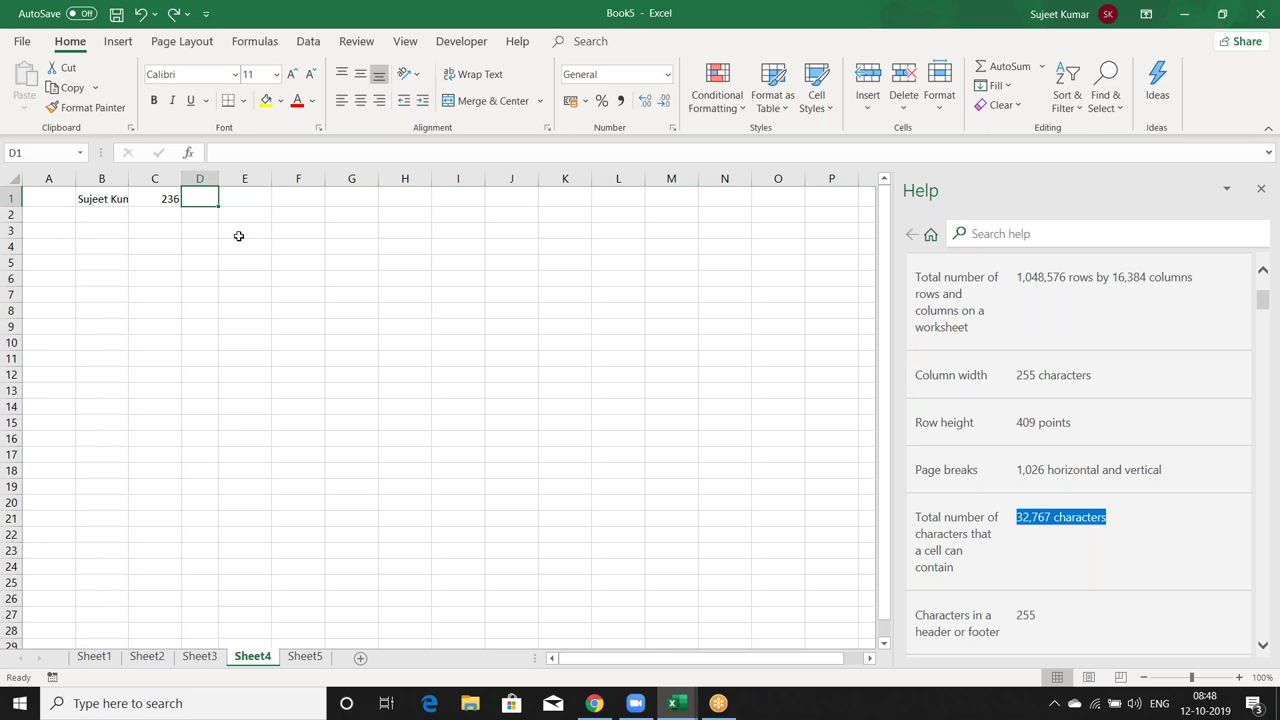
pyautogui.click(264, 248)
pyautogui.click(196, 202)
pyautogui.write('=if')
pyautogui.press('Tab')
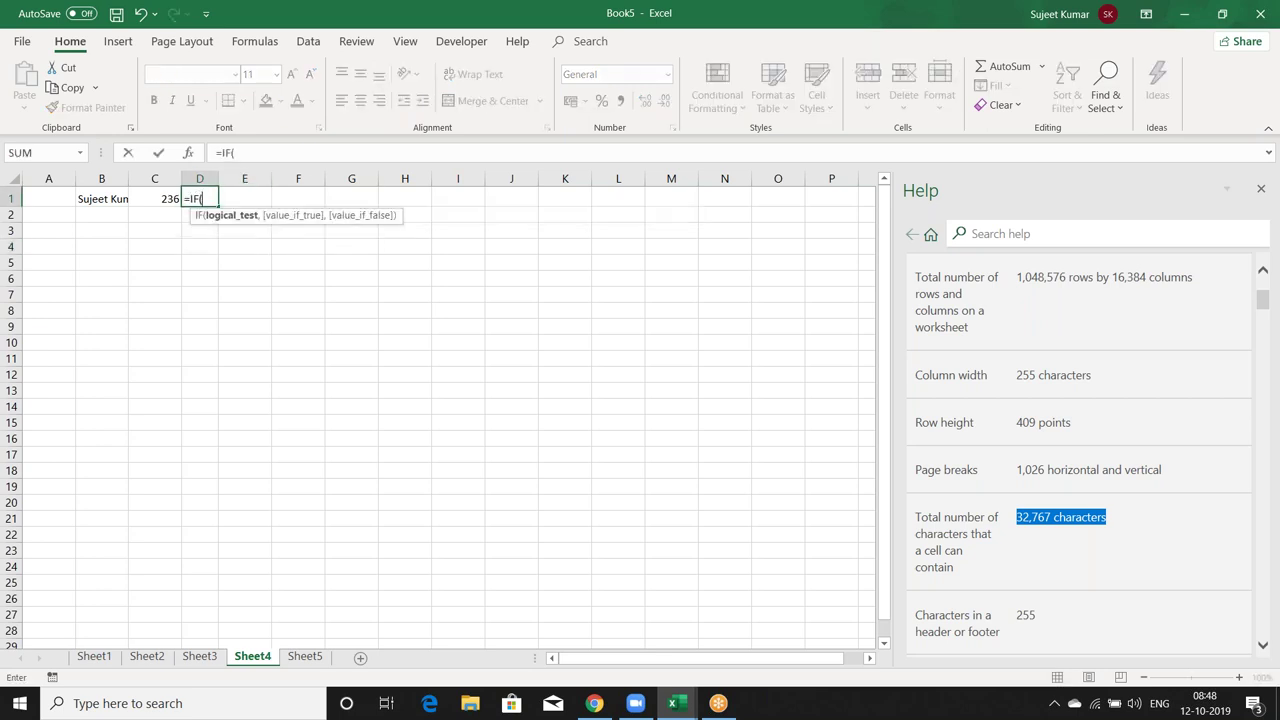
pyautogui.click(154, 198)
pyautogui.write('>50')
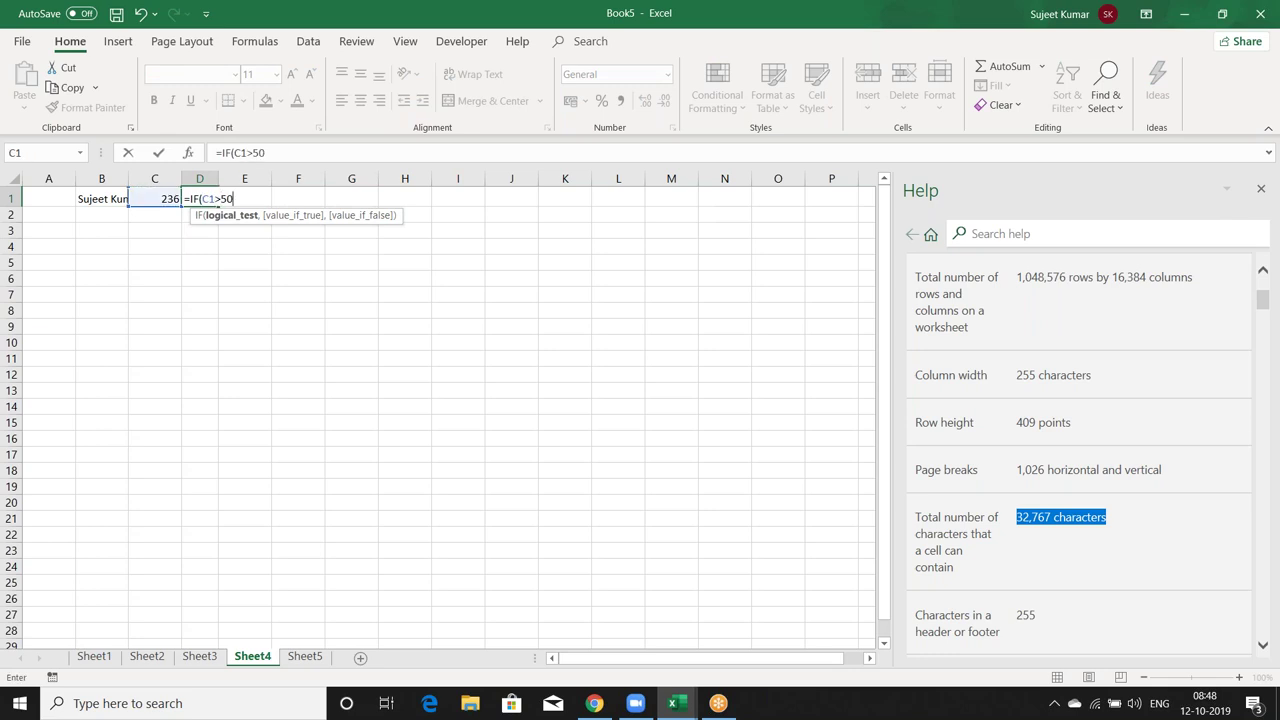
pyautogui.write('m')
pyautogui.press('BackSpace')
pyautogui.write(',if')
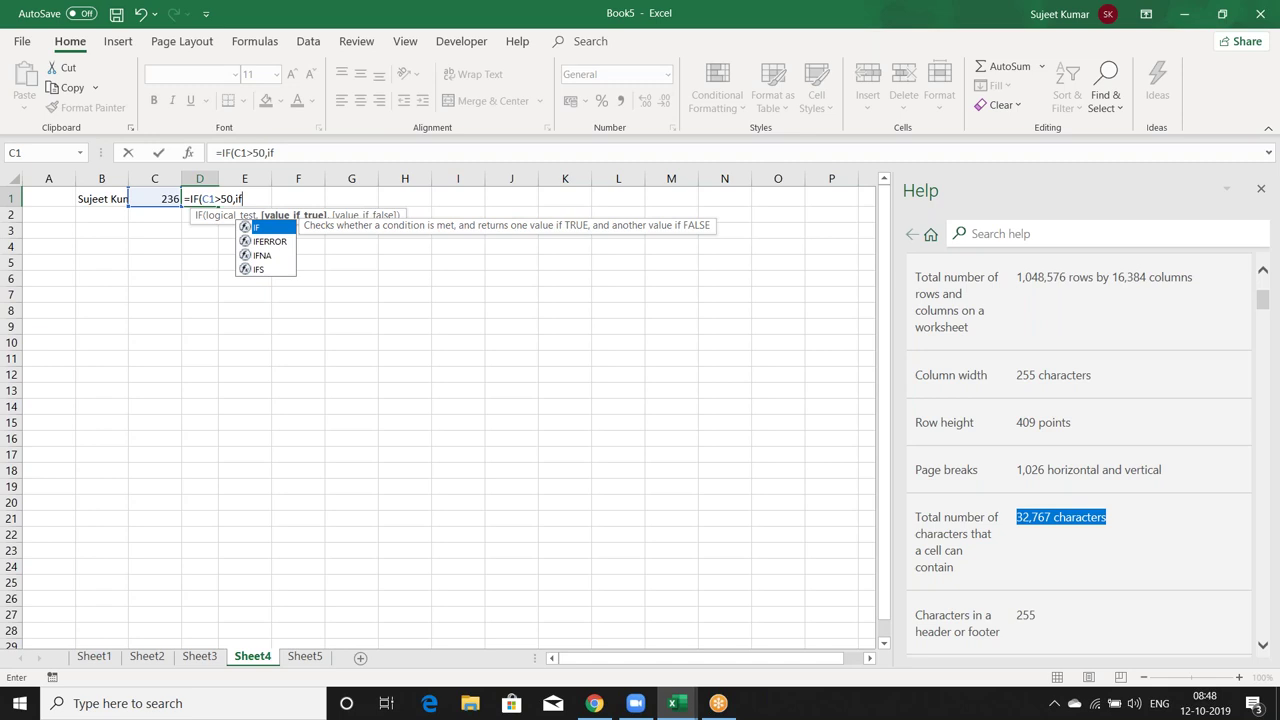
pyautogui.moveTo(186, 198); pyautogui.dragTo(242, 199)
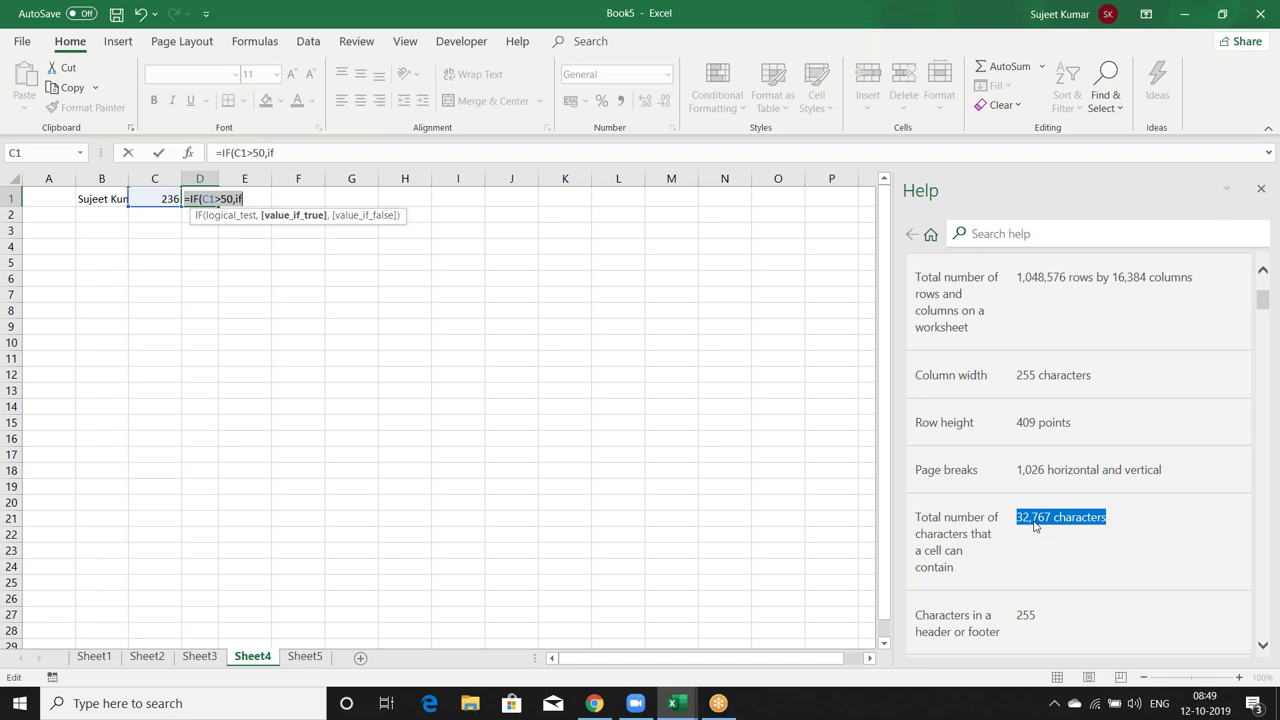
pyautogui.press('Escape')
pyautogui.click(156, 232)
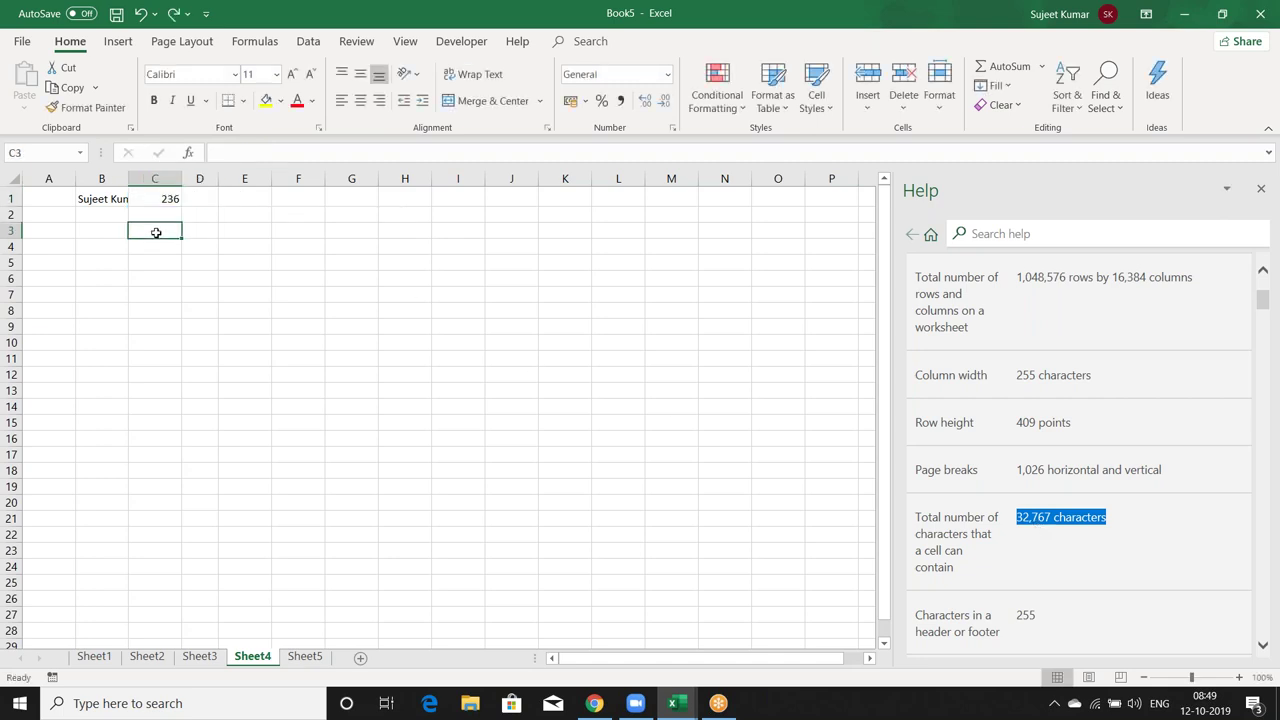
# Enter =255*409 in C3, clear the 104295 result, and discard a long test string.
pyautogui.write('=')
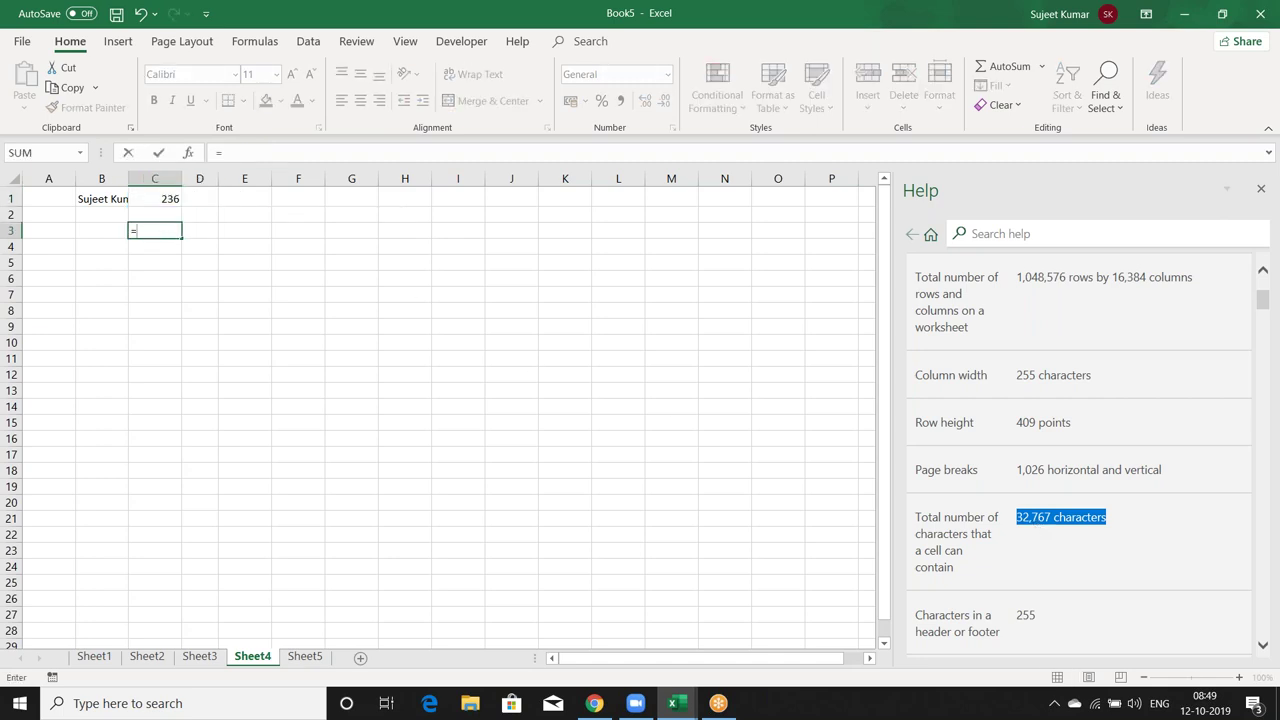
pyautogui.write('255*')
pyautogui.write('409')
pyautogui.press('Return')
pyautogui.click(156, 231)
pyautogui.press('Delete')
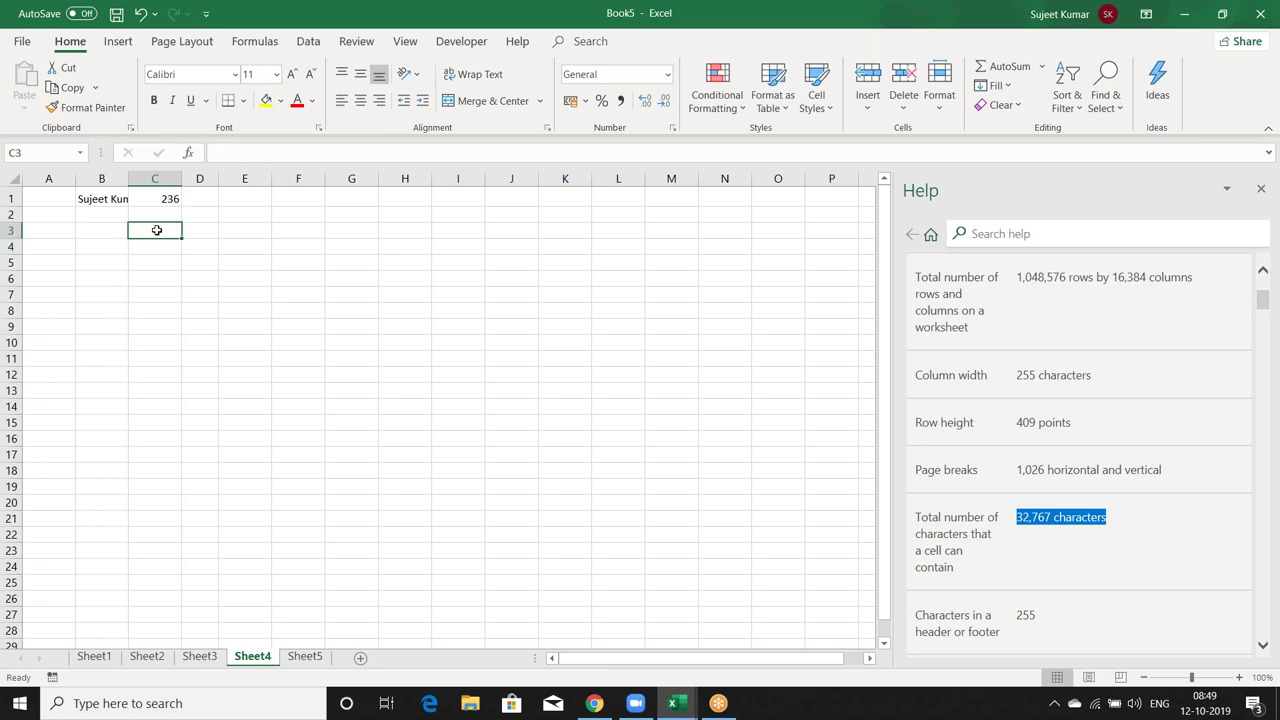
pyautogui.write('jdsbfkjsabfkjbxkjcbsdfd,')
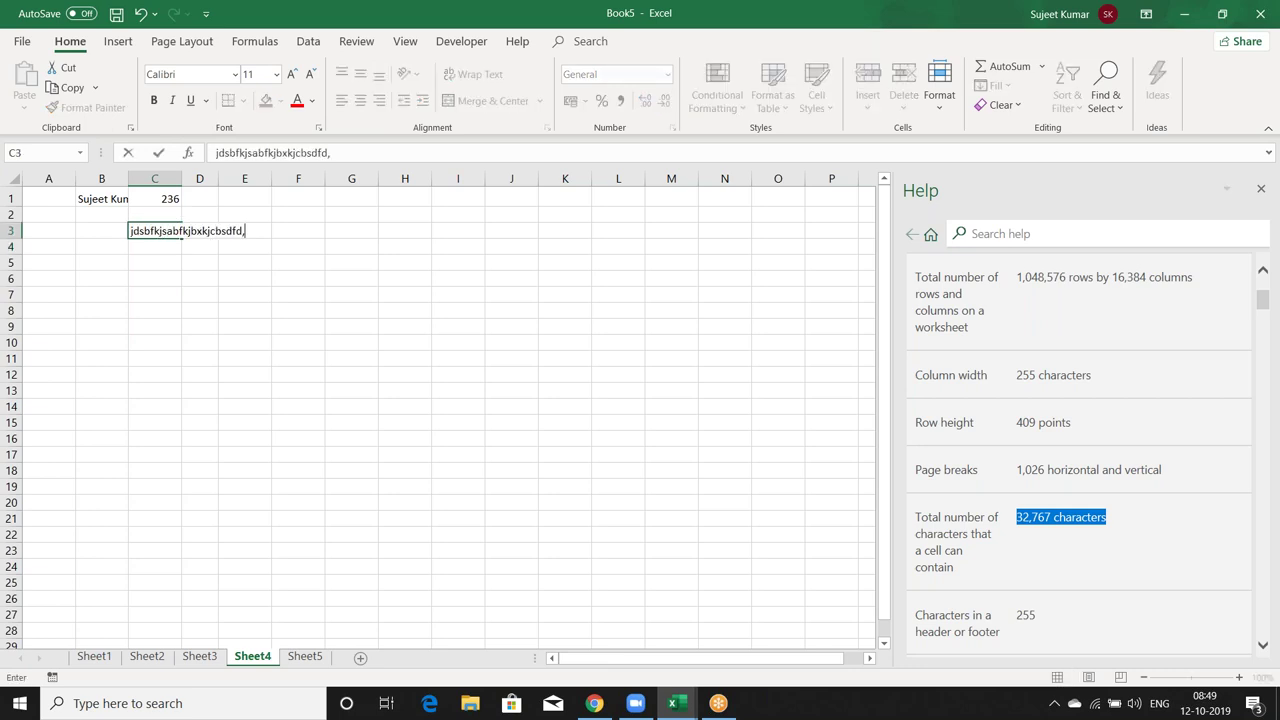
pyautogui.write('cbxkjbcskdjbckjdbkjsdbfkjdafbsadfdkjfjki')
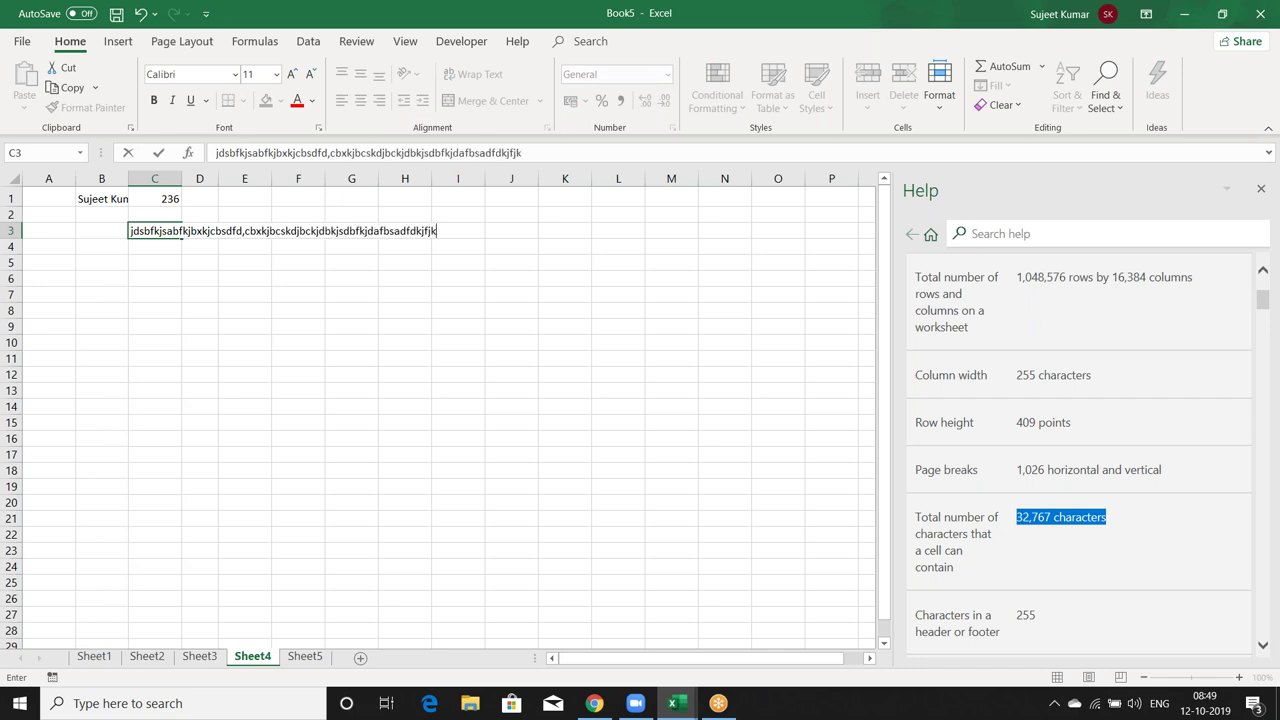
pyautogui.write('nbmnbnbkbkjkjc')
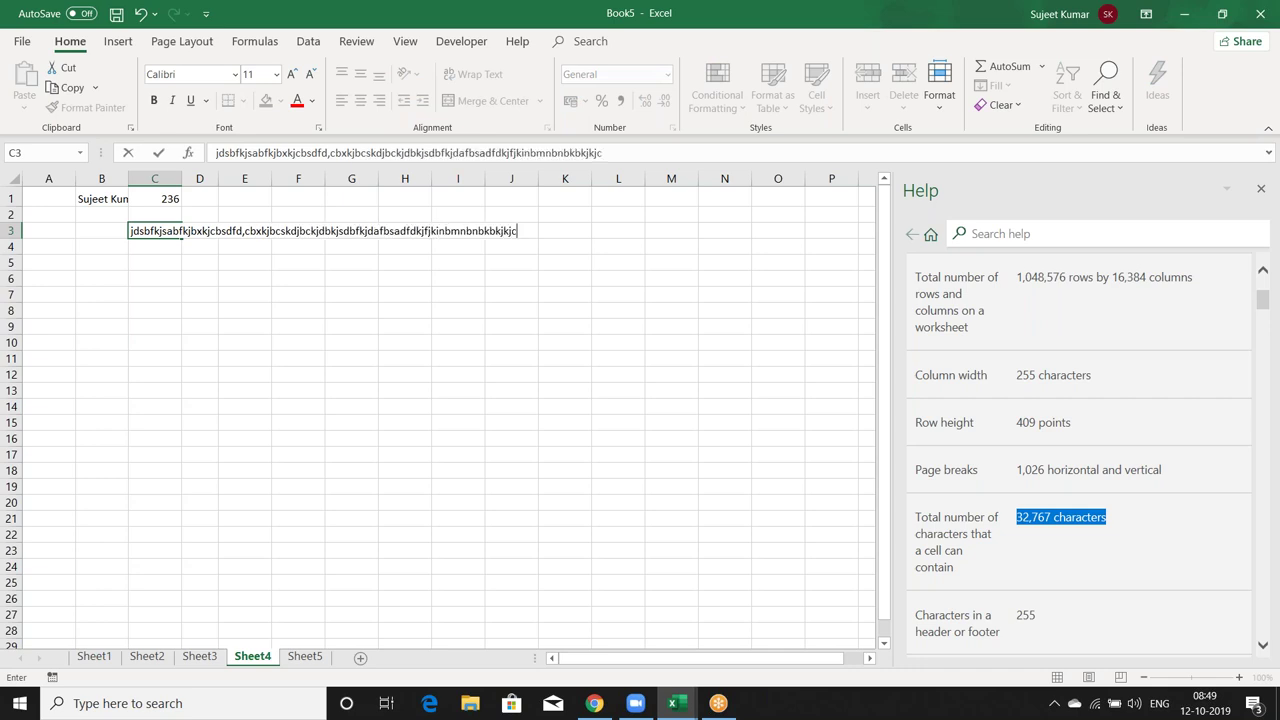
pyautogui.write('dbjkdfdkjfsdfbsd')
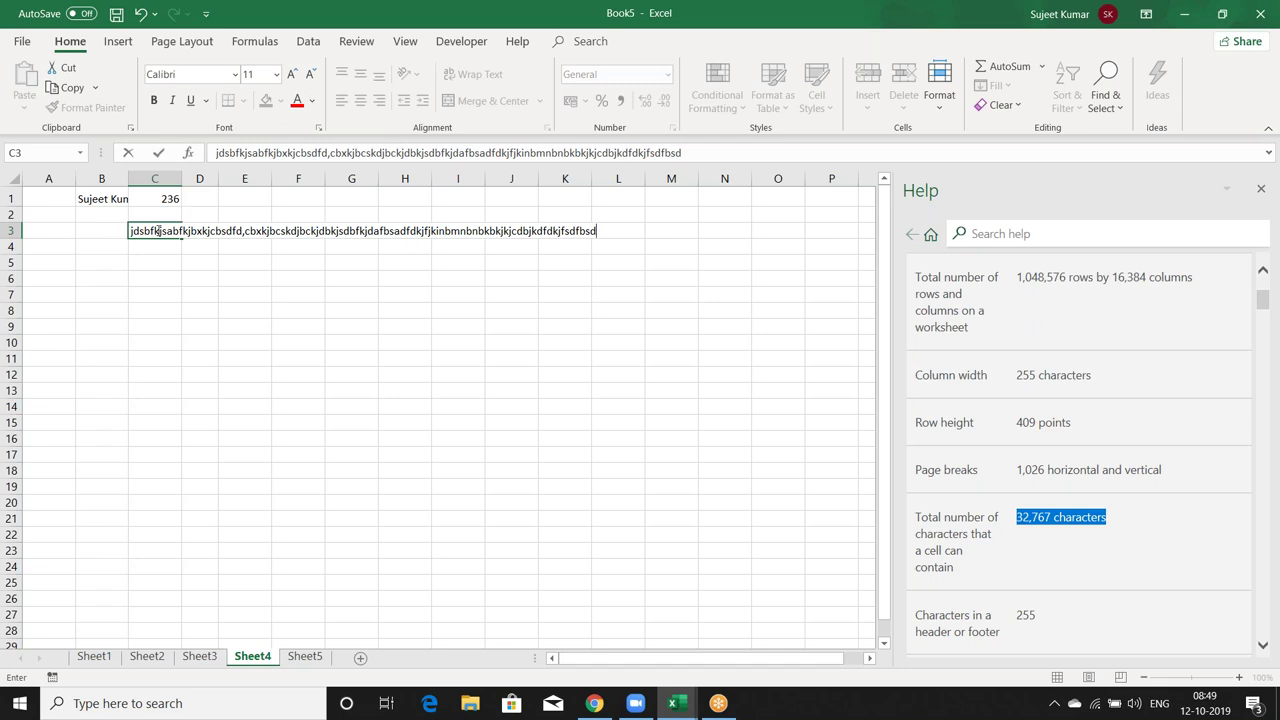
pyautogui.press('Escape')
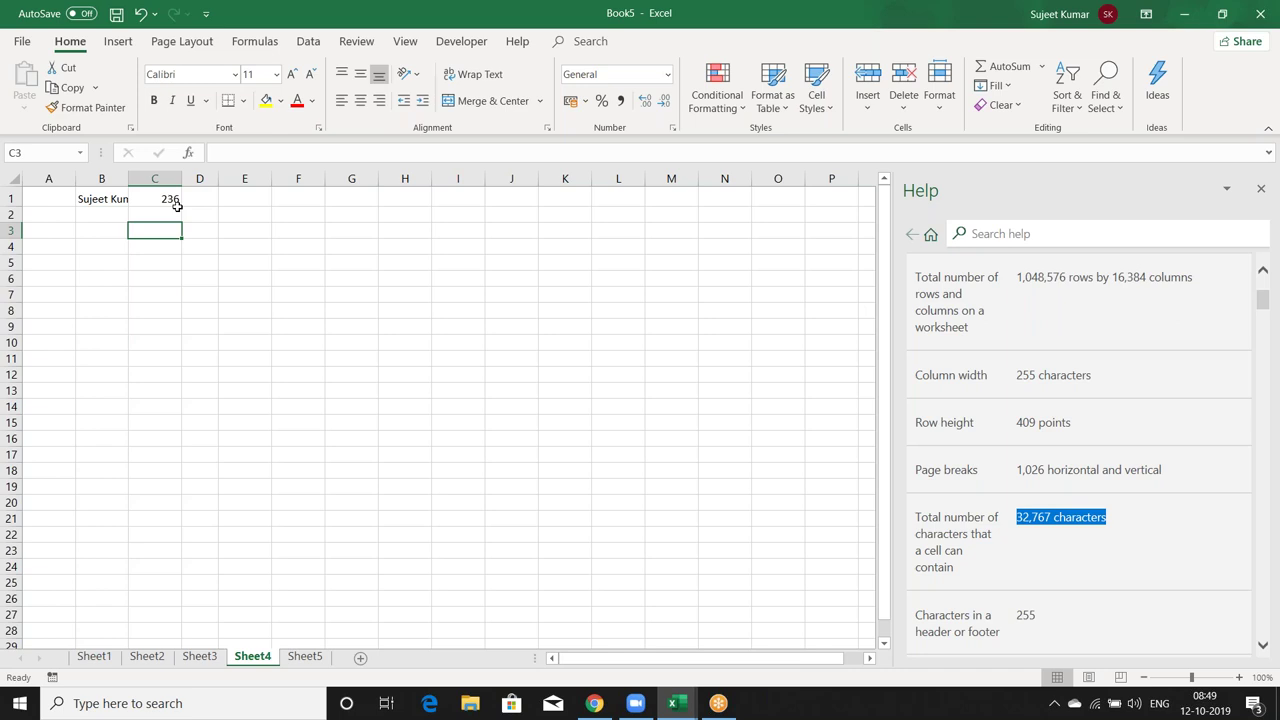
# Start a Help search by typing 'shortcy' in the Search help box.
pyautogui.click(1267, 342)
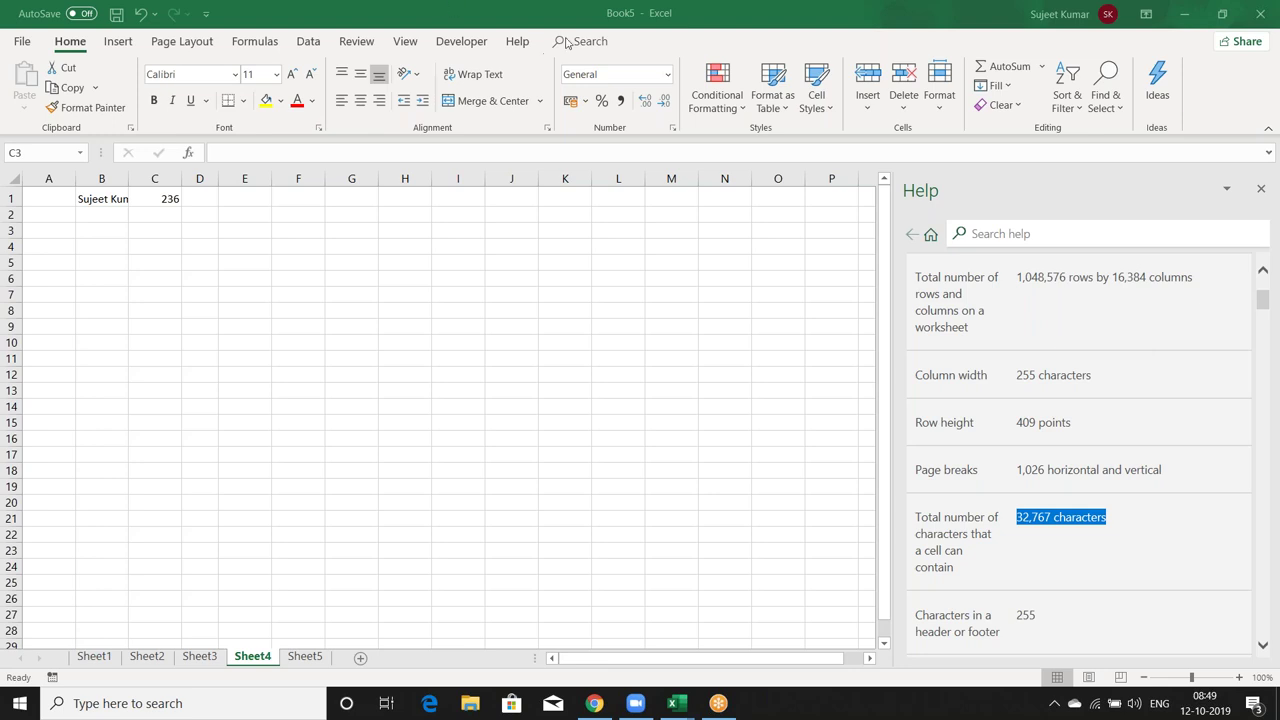
pyautogui.click(1019, 232)
pyautogui.write('short')
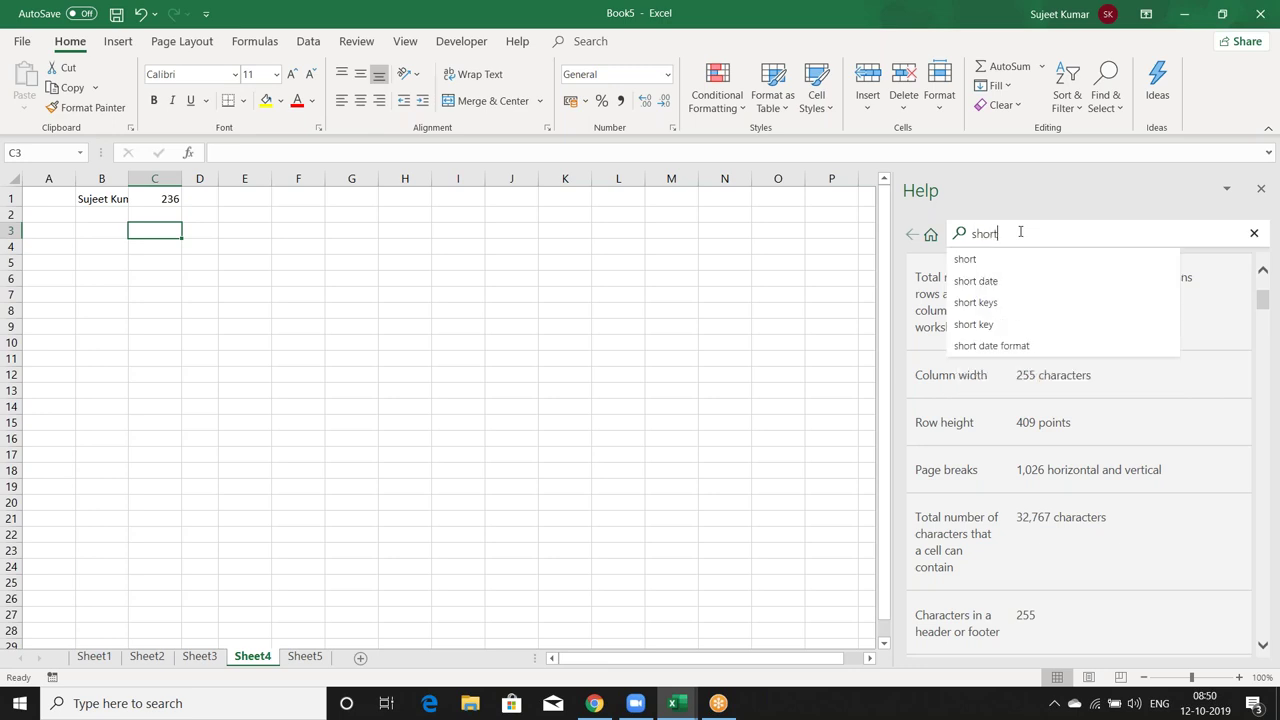
pyautogui.write('cy')
# Search Help for 'shortcut' and open the Keyboard shortcuts in Excel article.
pyautogui.press('BackSpace')
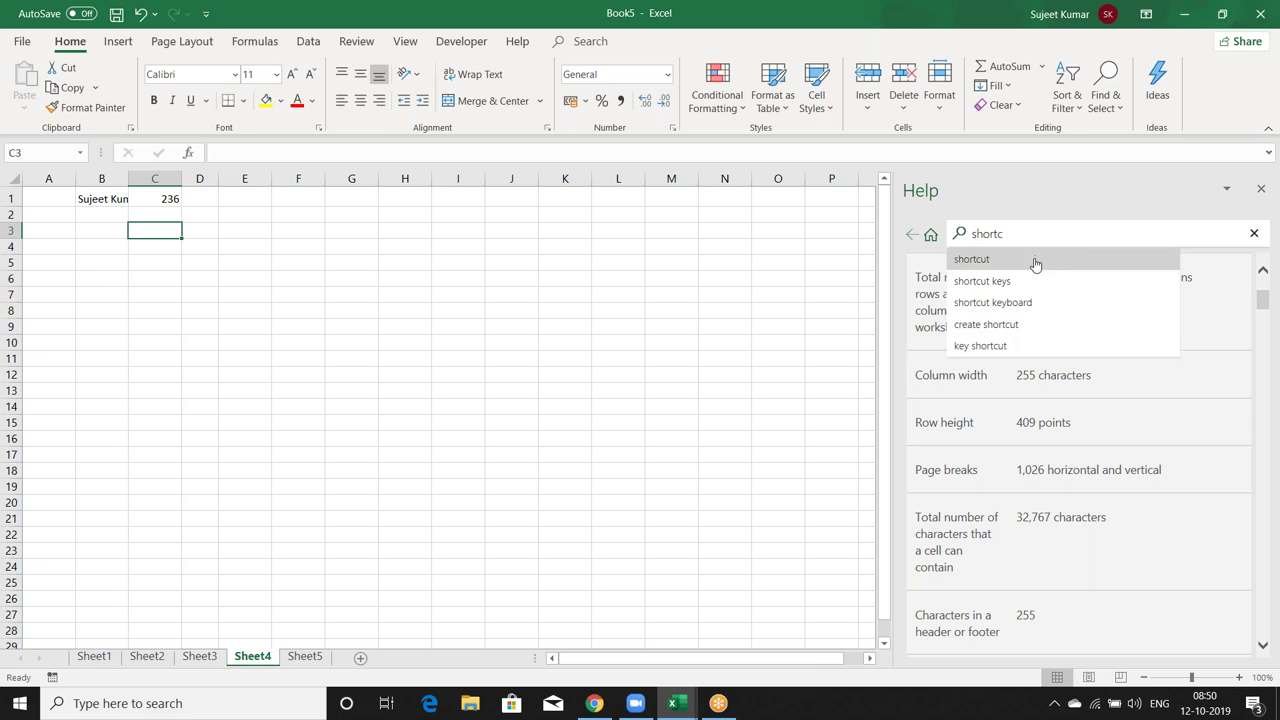
pyautogui.write('ut')
pyautogui.press('Return')
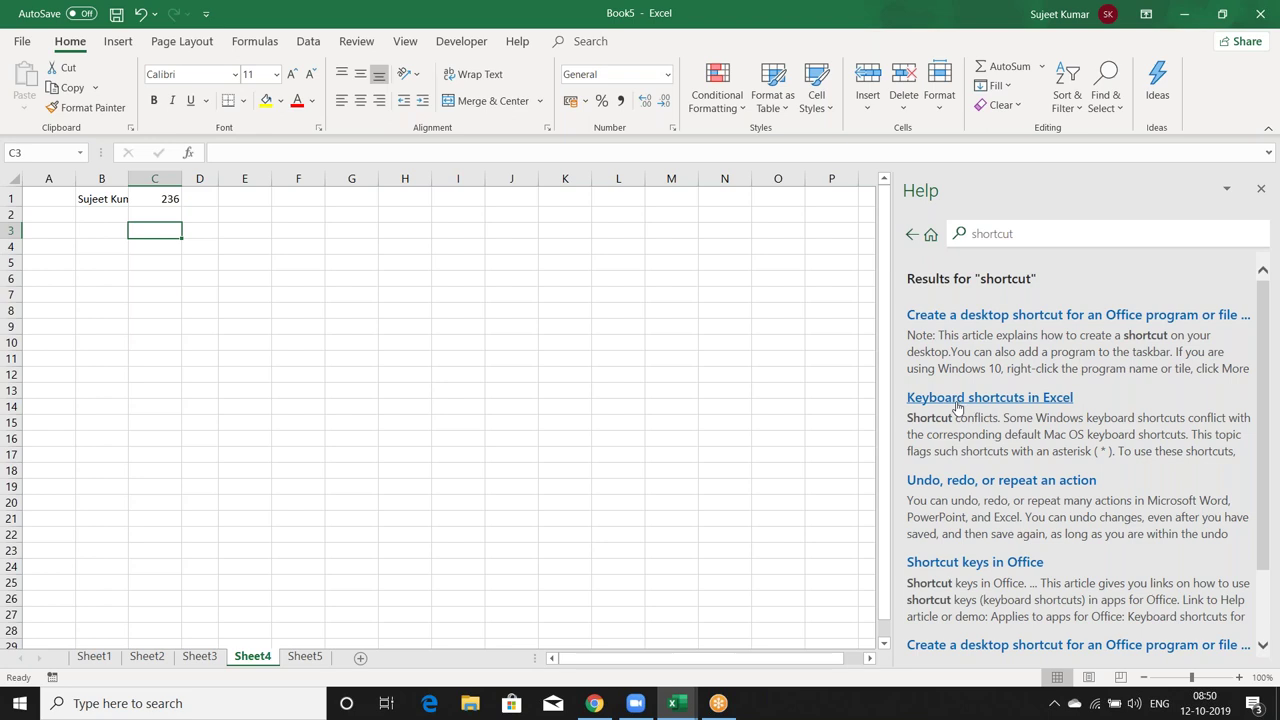
pyautogui.click(958, 406)
# Scroll to the frequently used shortcuts table, highlighting the close, open, Home-tab and save shortcuts.
pyautogui.scroll(-5, 958, 408)
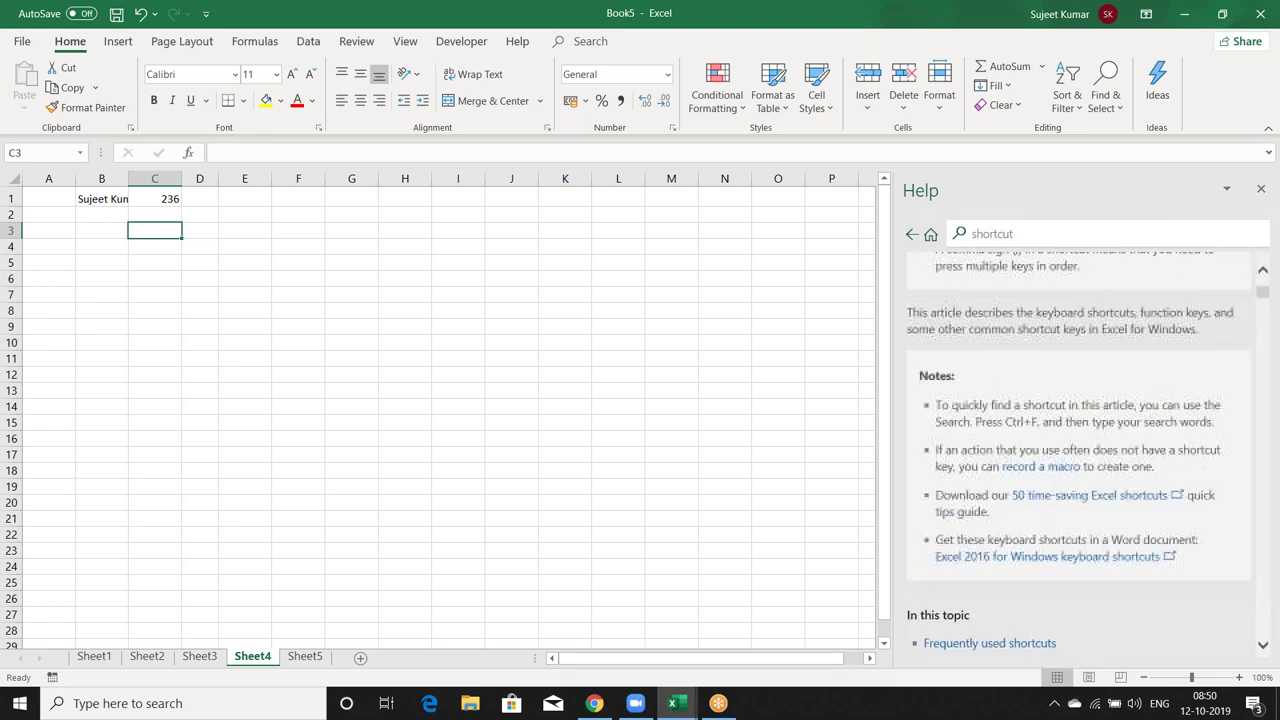
pyautogui.scroll(-3, 958, 408)
pyautogui.scroll(-5, 958, 408)
pyautogui.scroll(-1, 958, 408)
pyautogui.scroll(-4, 958, 408)
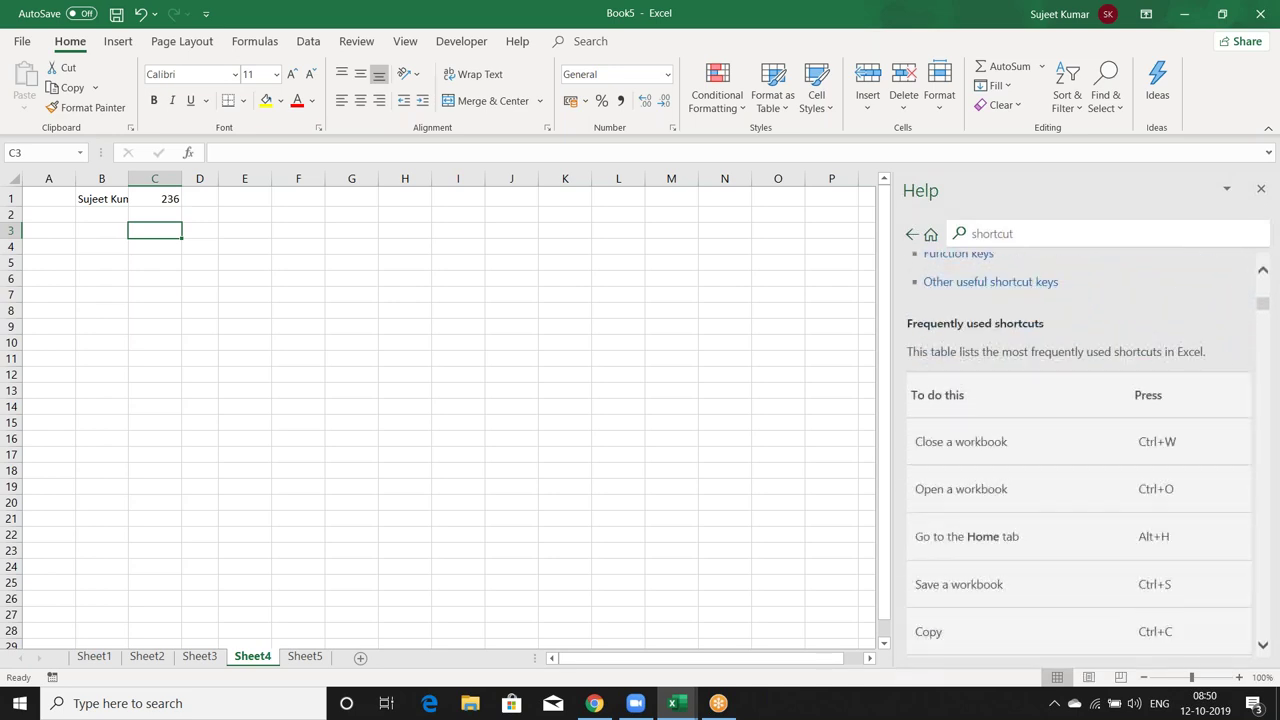
pyautogui.doubleClick(1141, 442)
pyautogui.scroll(-1, 1068, 487)
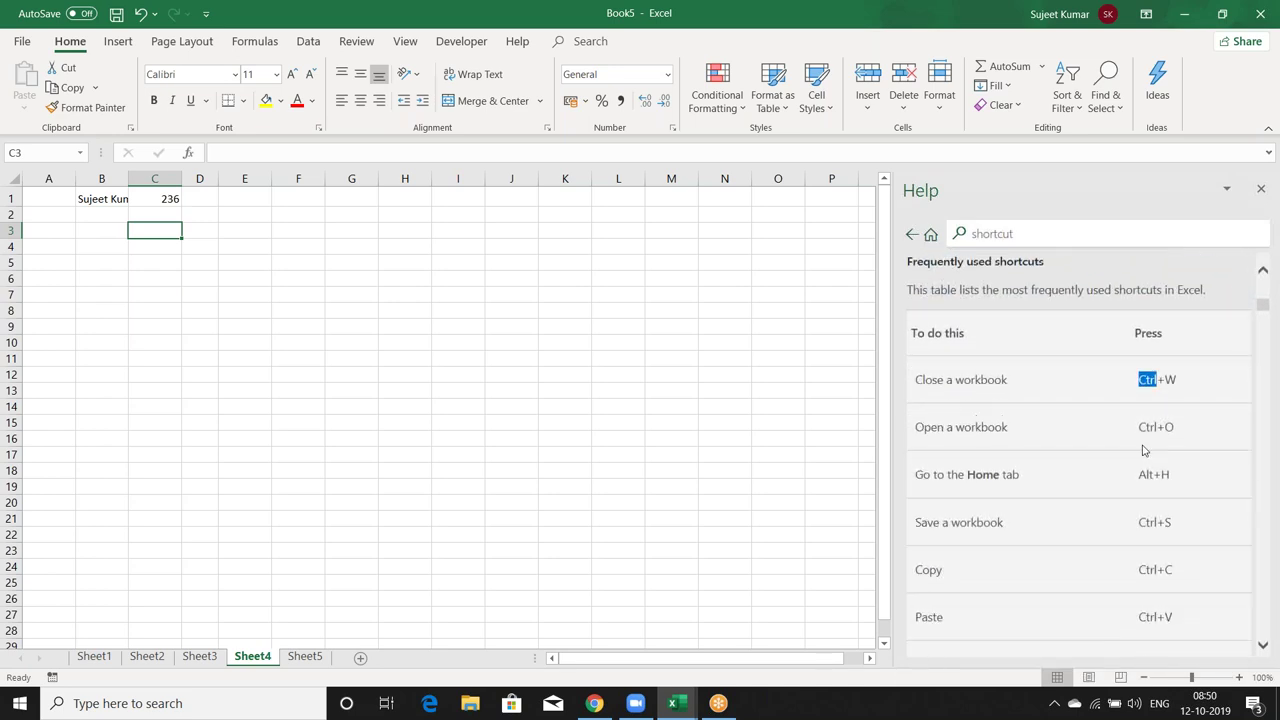
pyautogui.doubleClick(1145, 428)
pyautogui.doubleClick(1143, 476)
pyautogui.scroll(-1, 1124, 522)
pyautogui.scroll(-2, 1126, 516)
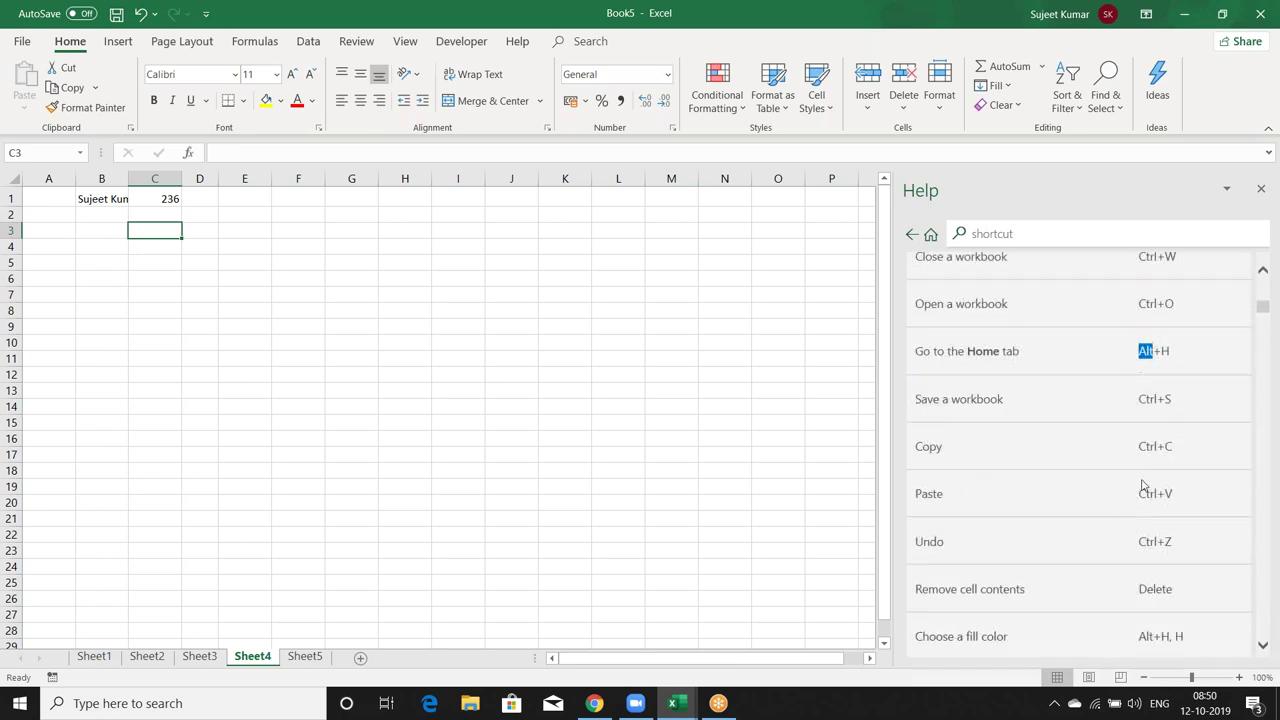
pyautogui.doubleClick(1152, 410)
pyautogui.scroll(-1, 1167, 494)
pyautogui.scroll(-4, 1167, 494)
pyautogui.scroll(-3, 1167, 494)
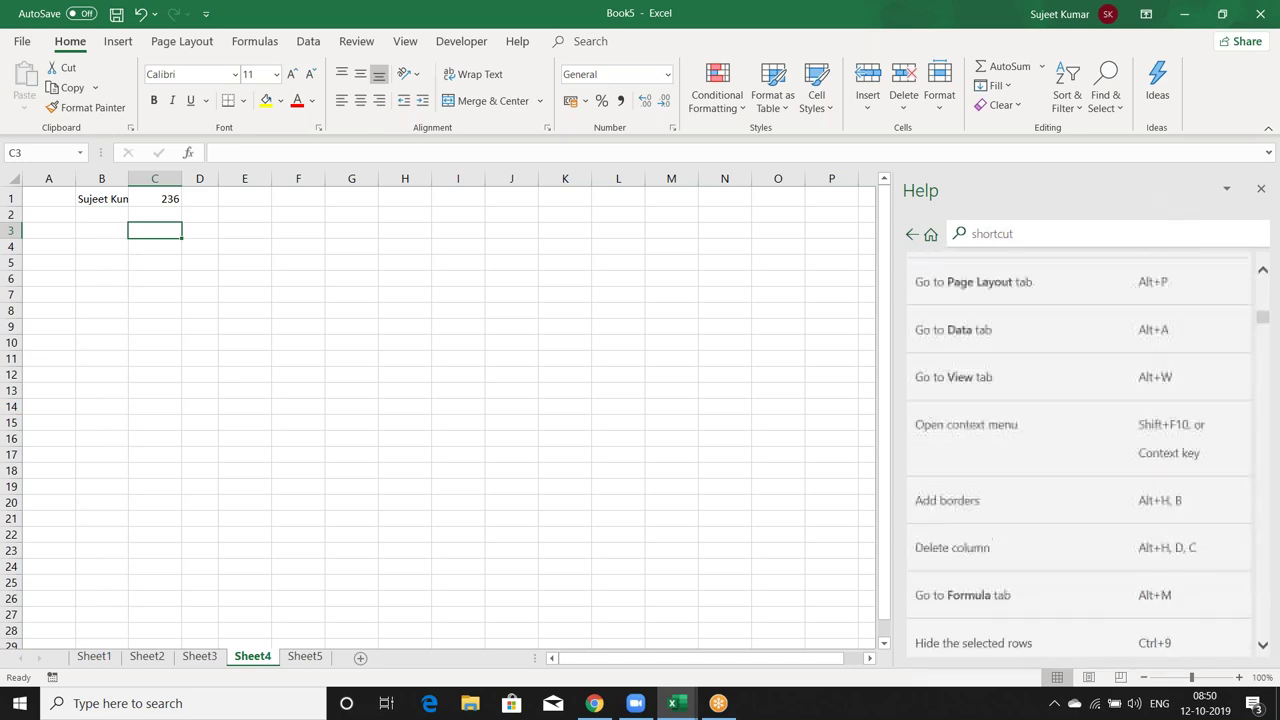
pyautogui.scroll(-6, 1167, 494)
pyautogui.scroll(-3, 1078, 450)
pyautogui.scroll(-2, 1078, 450)
pyautogui.scroll(-5, 1078, 450)
pyautogui.scroll(-7, 1078, 450)
pyautogui.scroll(-5, 1078, 450)
pyautogui.scroll(-5, 1078, 450)
pyautogui.scroll(-6, 1078, 450)
pyautogui.scroll(-7, 1079, 455)
pyautogui.scroll(-7, 1079, 455)
pyautogui.scroll(-7, 1079, 455)
pyautogui.scroll(-6, 1079, 455)
pyautogui.scroll(-7, 1079, 455)
pyautogui.scroll(-5, 1079, 455)
pyautogui.scroll(-5, 1079, 455)
pyautogui.scroll(-5, 1079, 455)
pyautogui.scroll(-5, 1079, 455)
pyautogui.scroll(-4, 1079, 455)
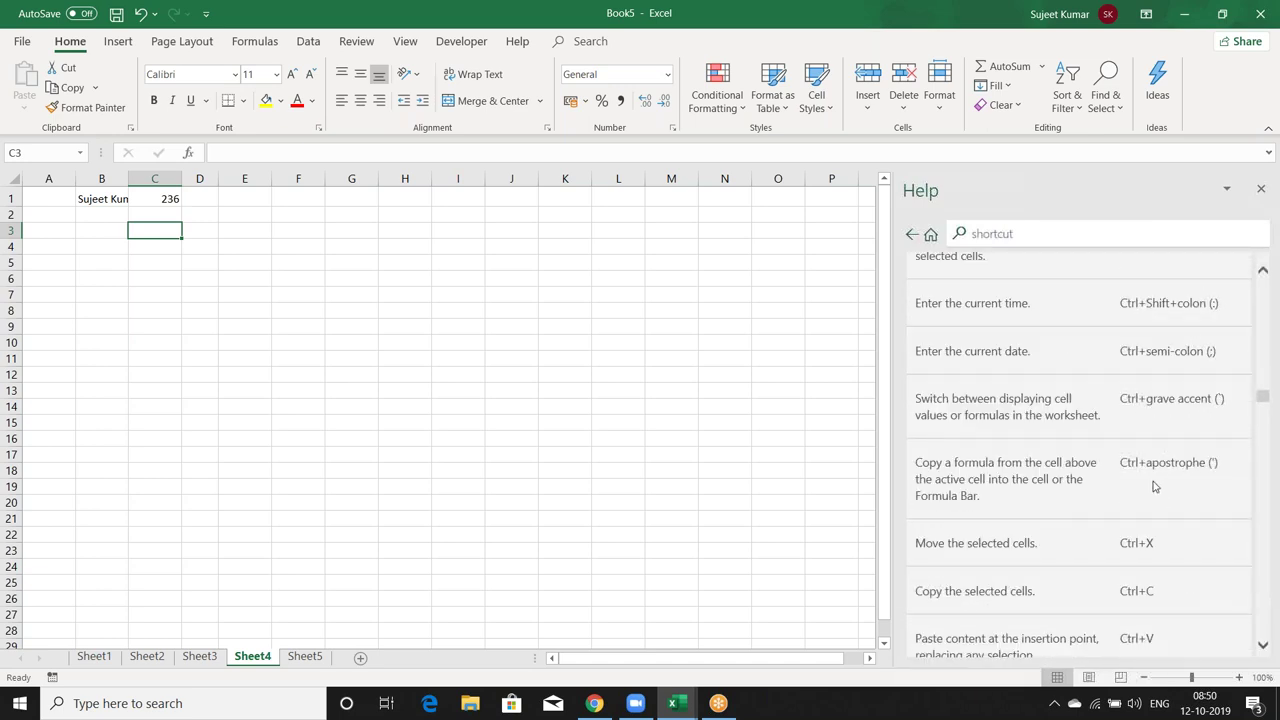
pyautogui.scroll(-4, 1154, 486)
pyautogui.scroll(-4, 1154, 486)
pyautogui.scroll(-4, 1154, 486)
pyautogui.scroll(-4, 1154, 486)
pyautogui.scroll(-4, 1079, 455)
pyautogui.scroll(-4, 1079, 455)
pyautogui.scroll(-4, 1079, 455)
pyautogui.scroll(-3, 1079, 455)
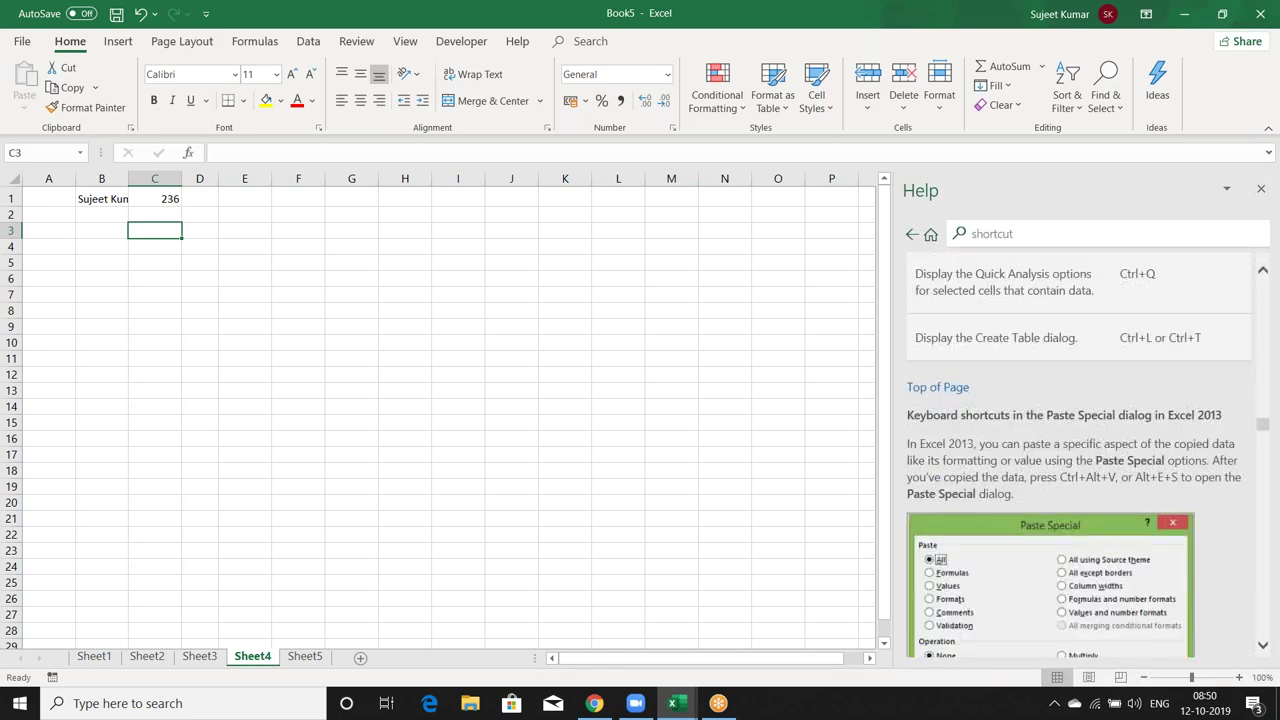
pyautogui.scroll(-4, 1079, 455)
pyautogui.scroll(-4, 1079, 455)
pyautogui.scroll(-4, 1079, 455)
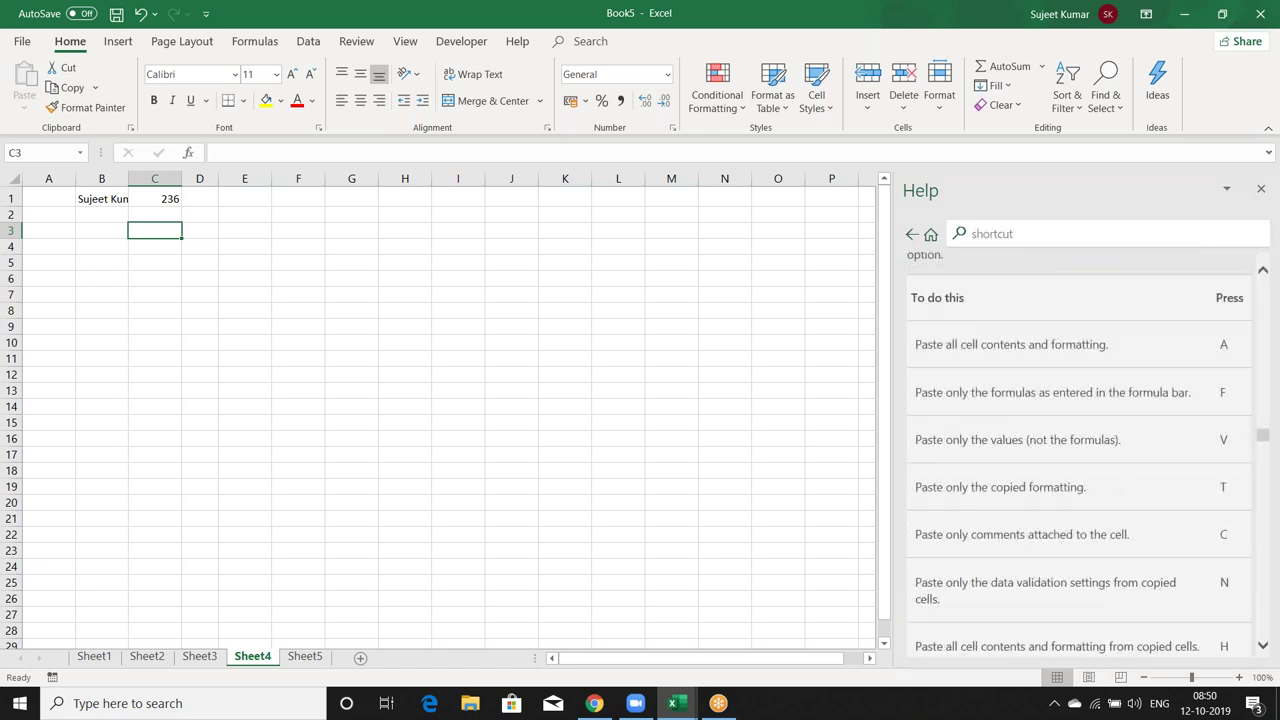
pyautogui.scroll(-4, 1094, 343)
pyautogui.scroll(-4, 1091, 366)
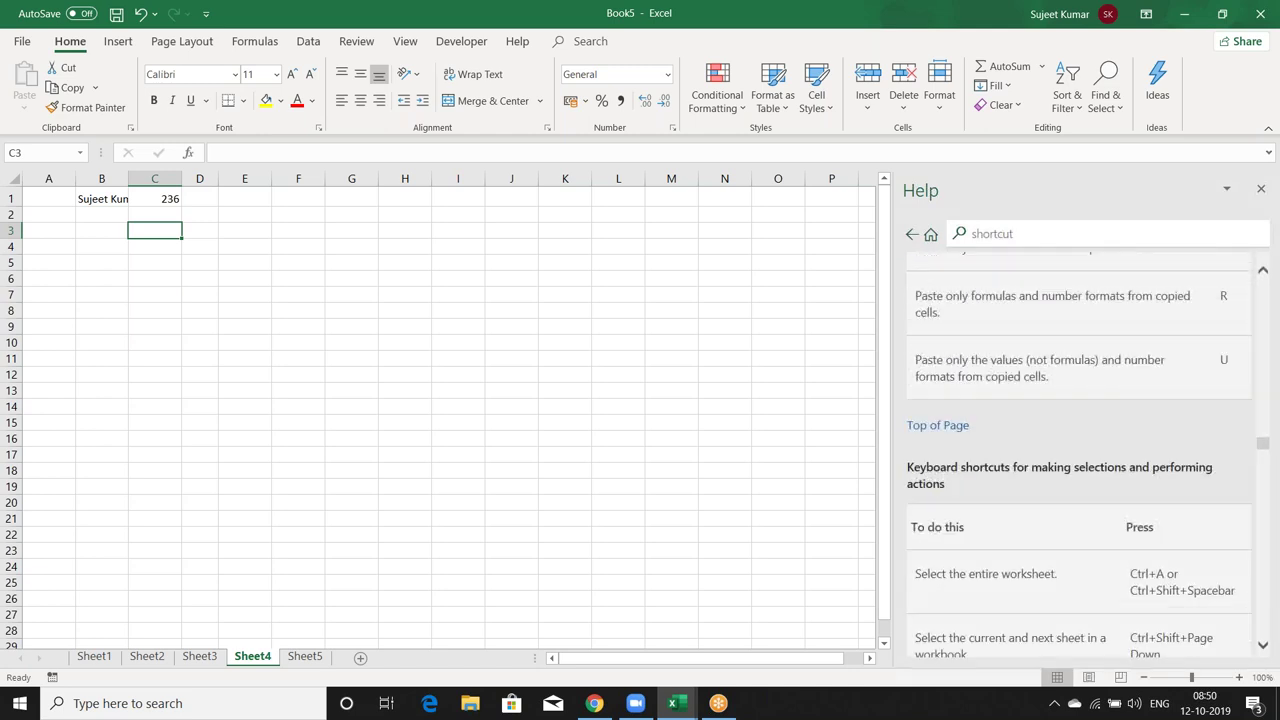
pyautogui.scroll(-4, 1091, 366)
pyautogui.scroll(-4, 1094, 377)
pyautogui.scroll(-4, 1079, 455)
pyautogui.scroll(-4, 1079, 455)
pyautogui.scroll(-2, 1079, 455)
pyautogui.scroll(-4, 1079, 455)
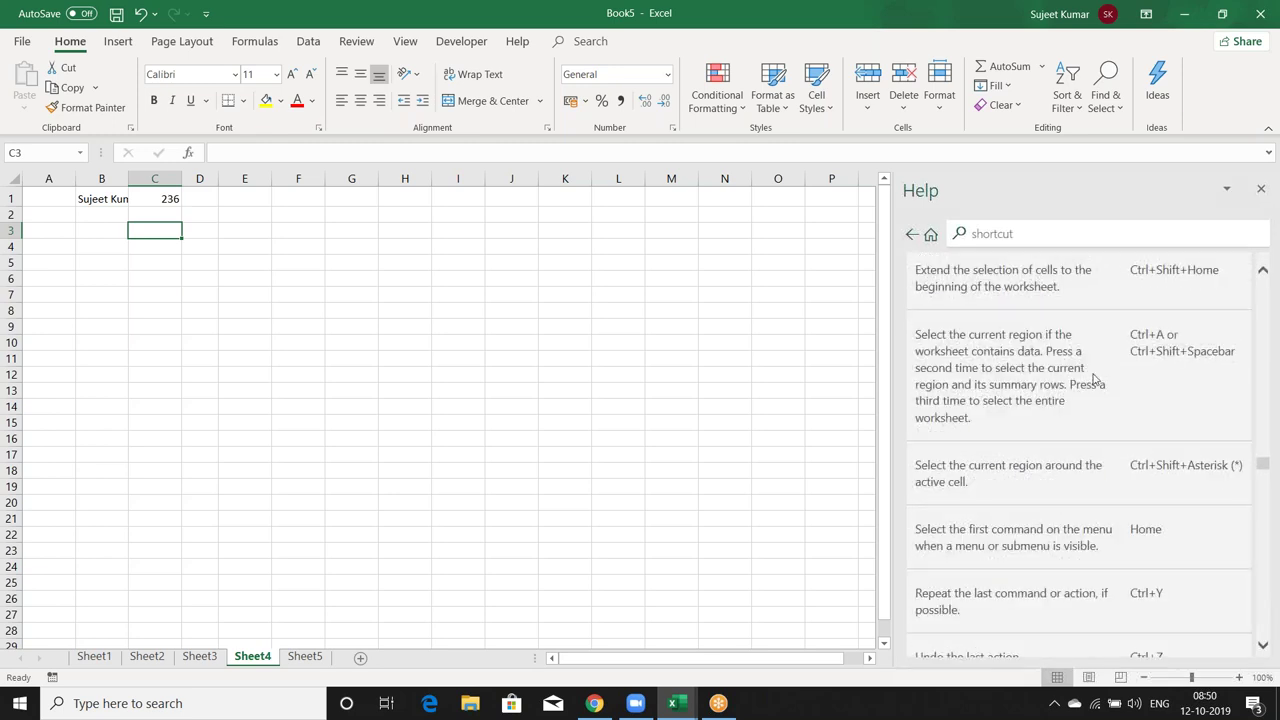
pyautogui.scroll(-1, 1120, 508)
pyautogui.scroll(-3, 1128, 503)
pyautogui.scroll(-3, 1134, 497)
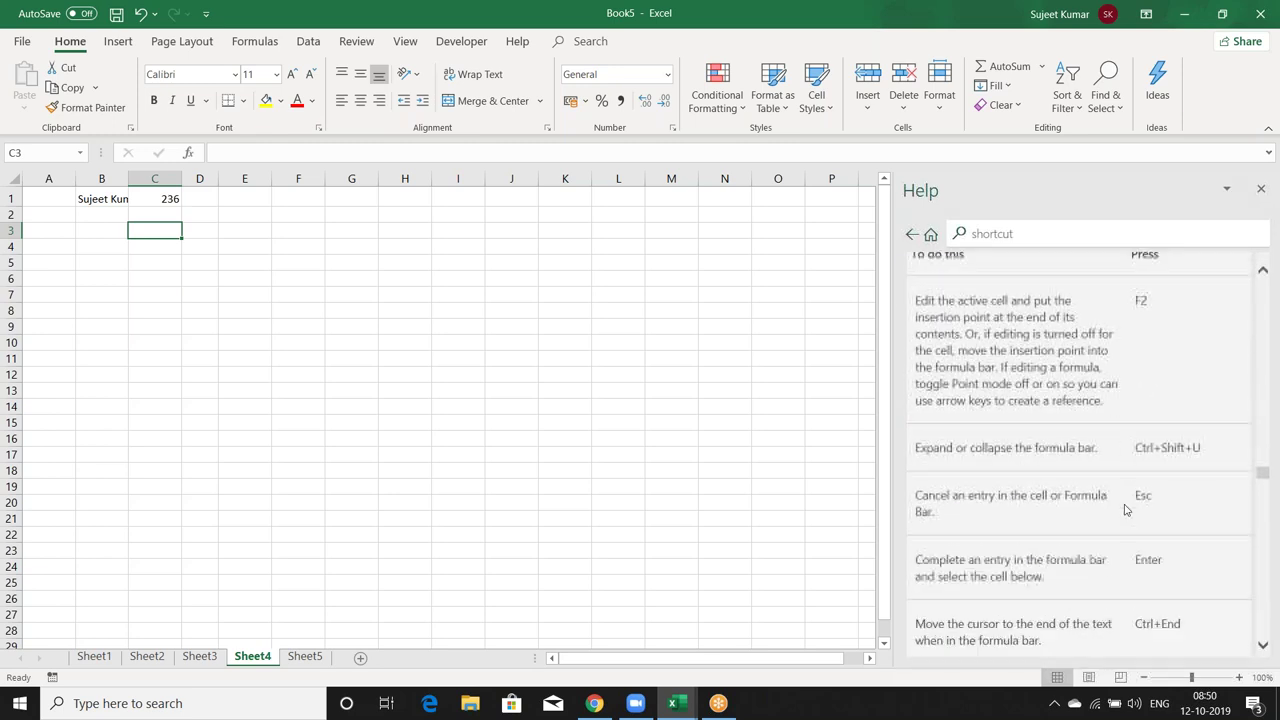
pyautogui.scroll(-2, 1124, 510)
pyautogui.scroll(-1, 1123, 510)
pyautogui.scroll(-2, 1123, 512)
pyautogui.scroll(-3, 1122, 514)
pyautogui.scroll(-4, 1122, 516)
pyautogui.scroll(-4, 1122, 516)
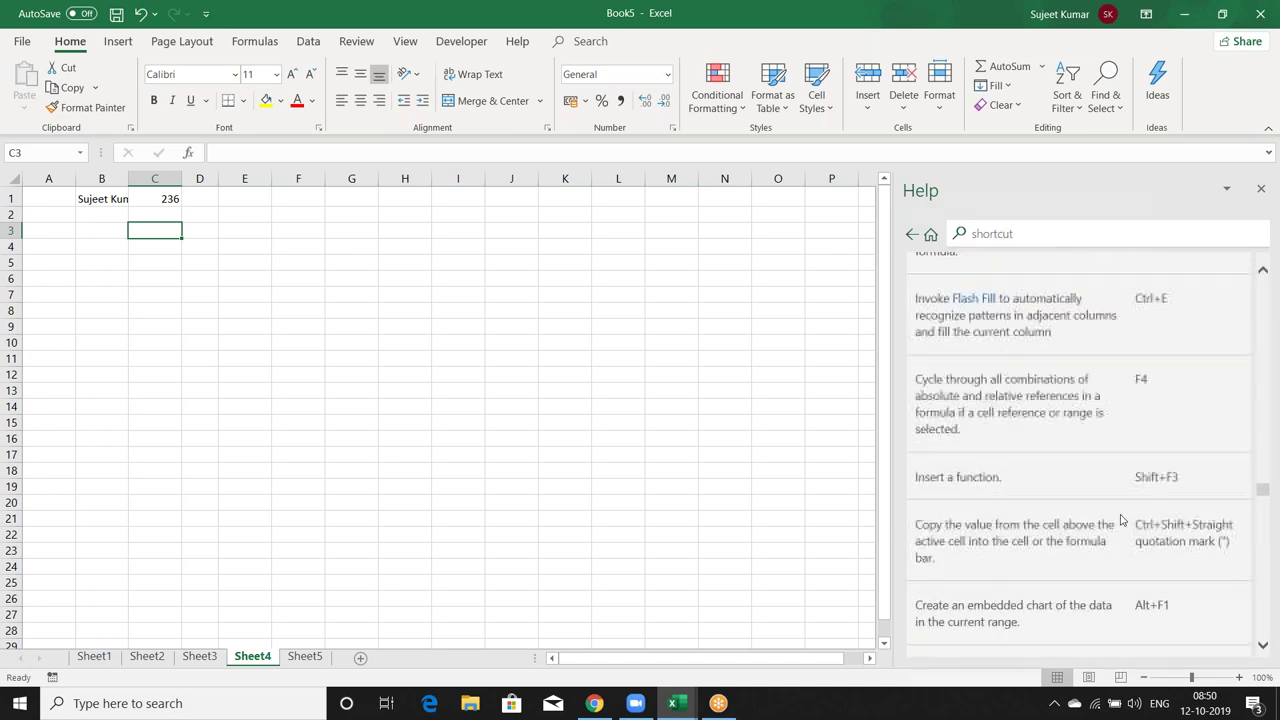
pyautogui.scroll(-4, 1121, 520)
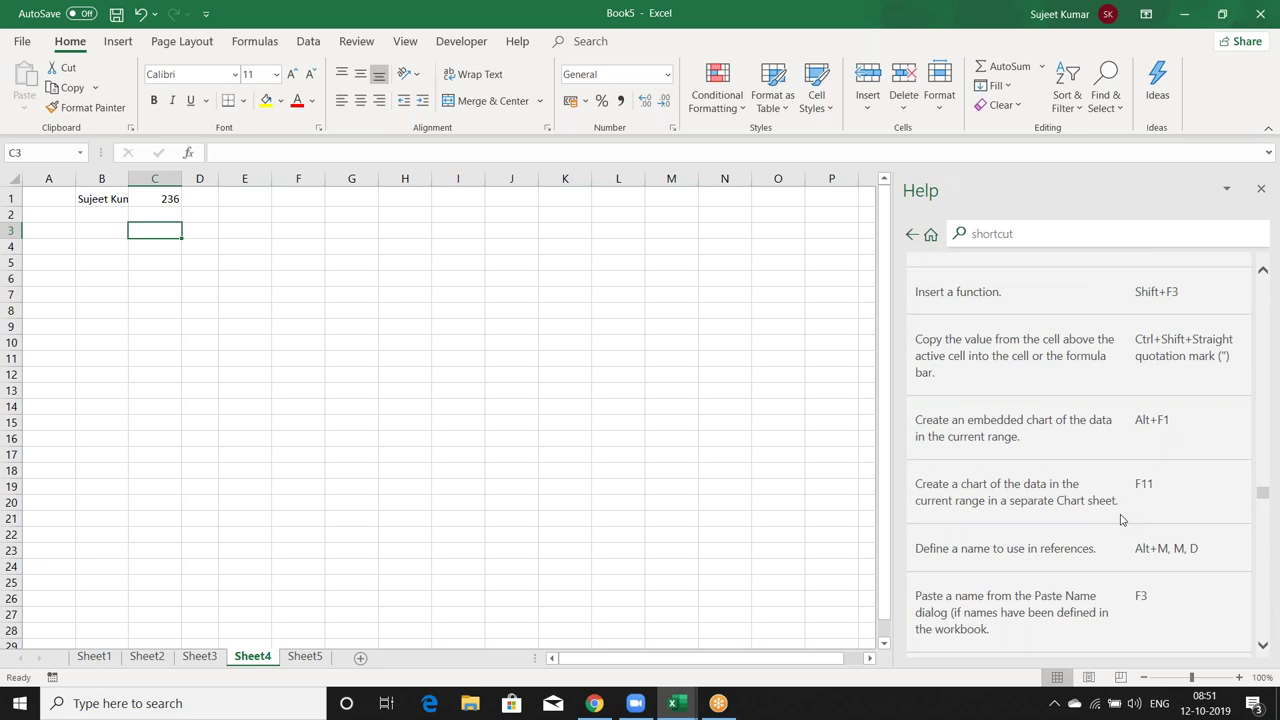
pyautogui.click(166, 280)
pyautogui.click(169, 294)
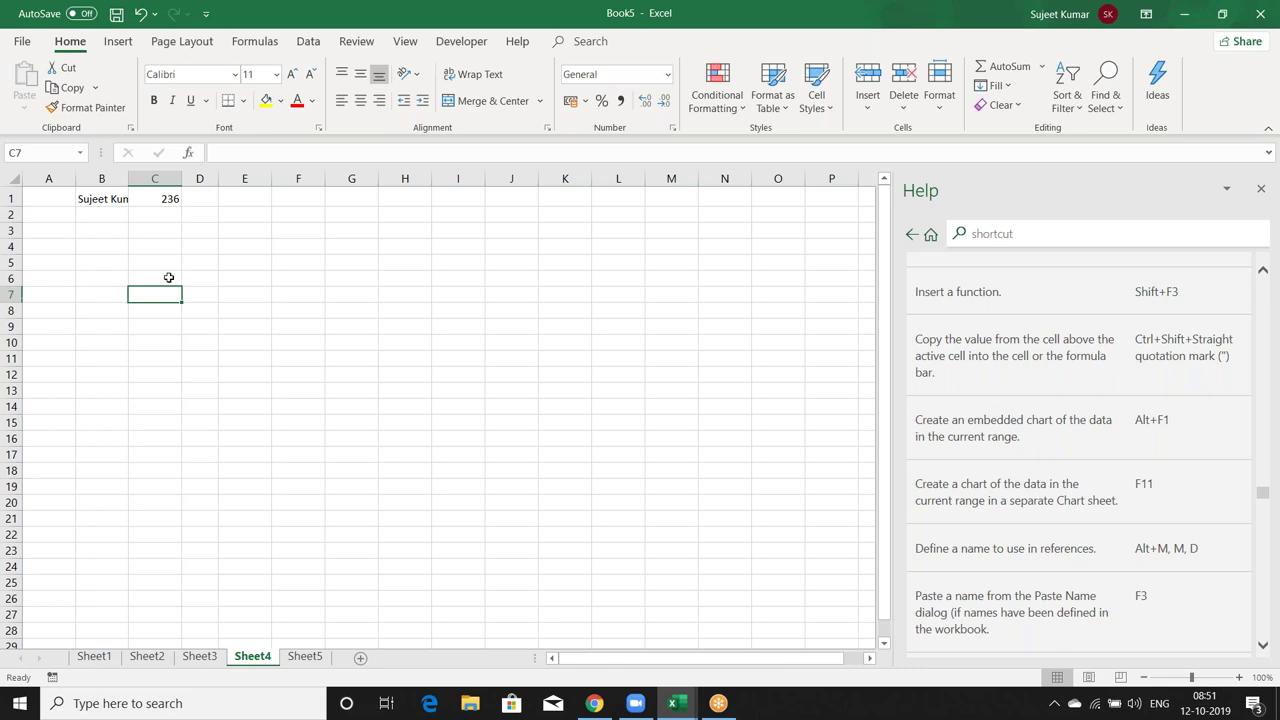
pyautogui.press('Up')
pyautogui.press('Left')
pyautogui.press('Up')
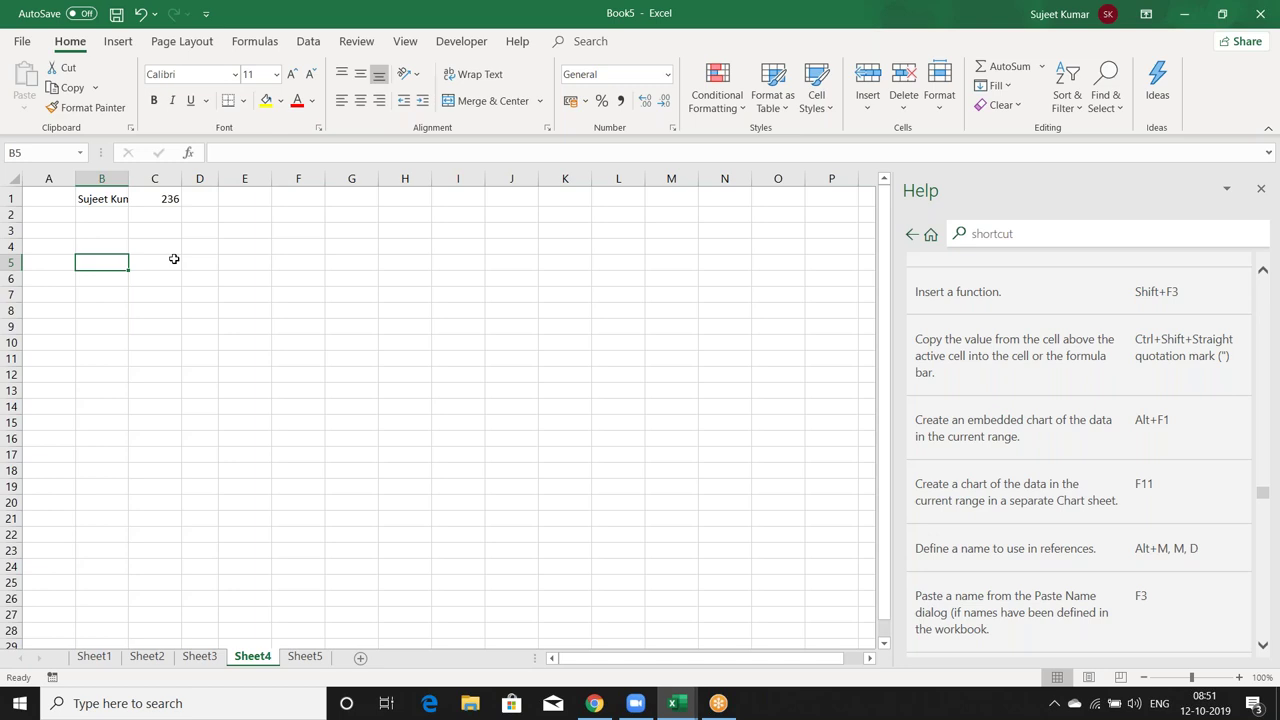
pyautogui.press('Down')
pyautogui.press('Down')
pyautogui.press('Up')
pyautogui.write(',c;ascz l')
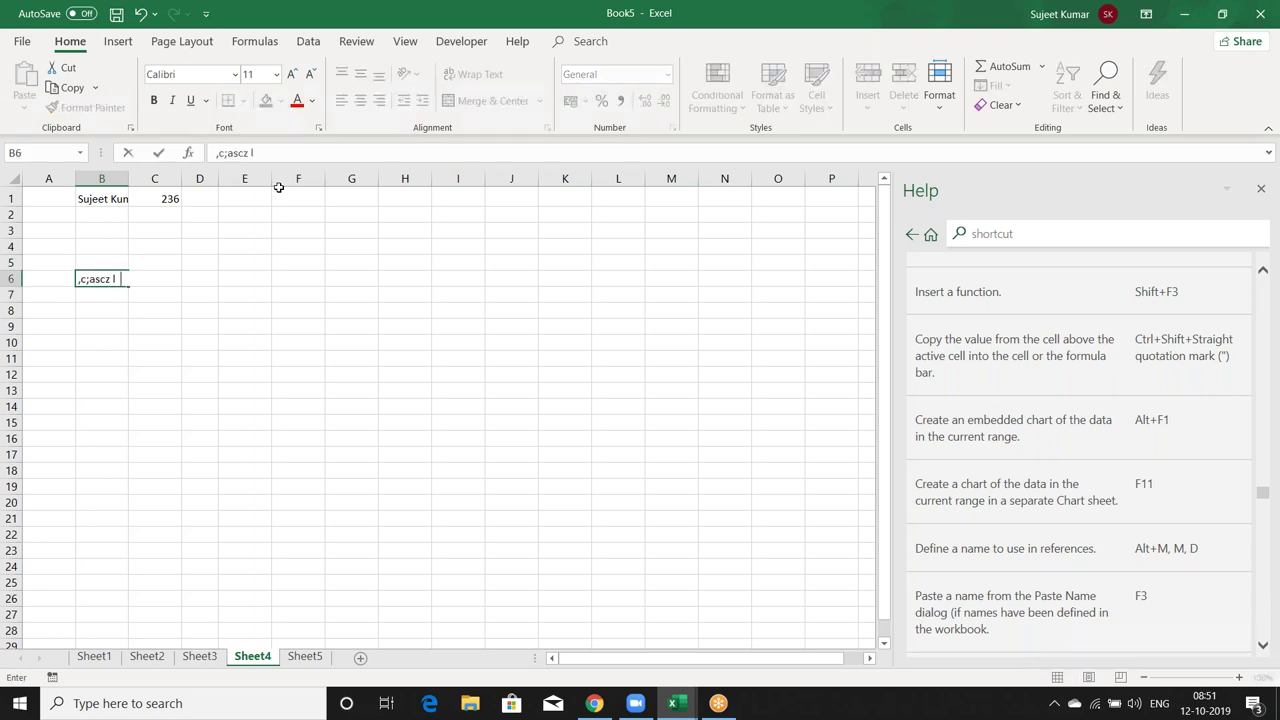
pyautogui.write('kcascl,xc.')
pyautogui.press('Escape')
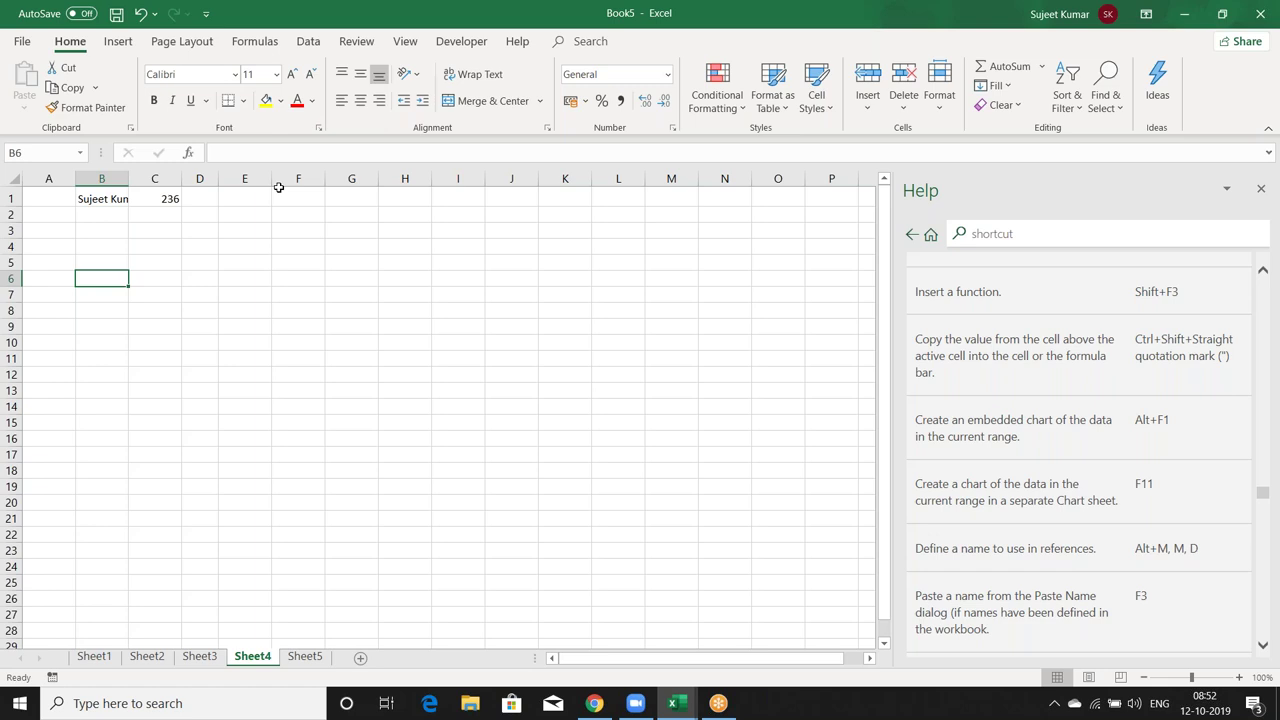
pyautogui.press('Right')
pyautogui.press('Right')
pyautogui.press('Right')
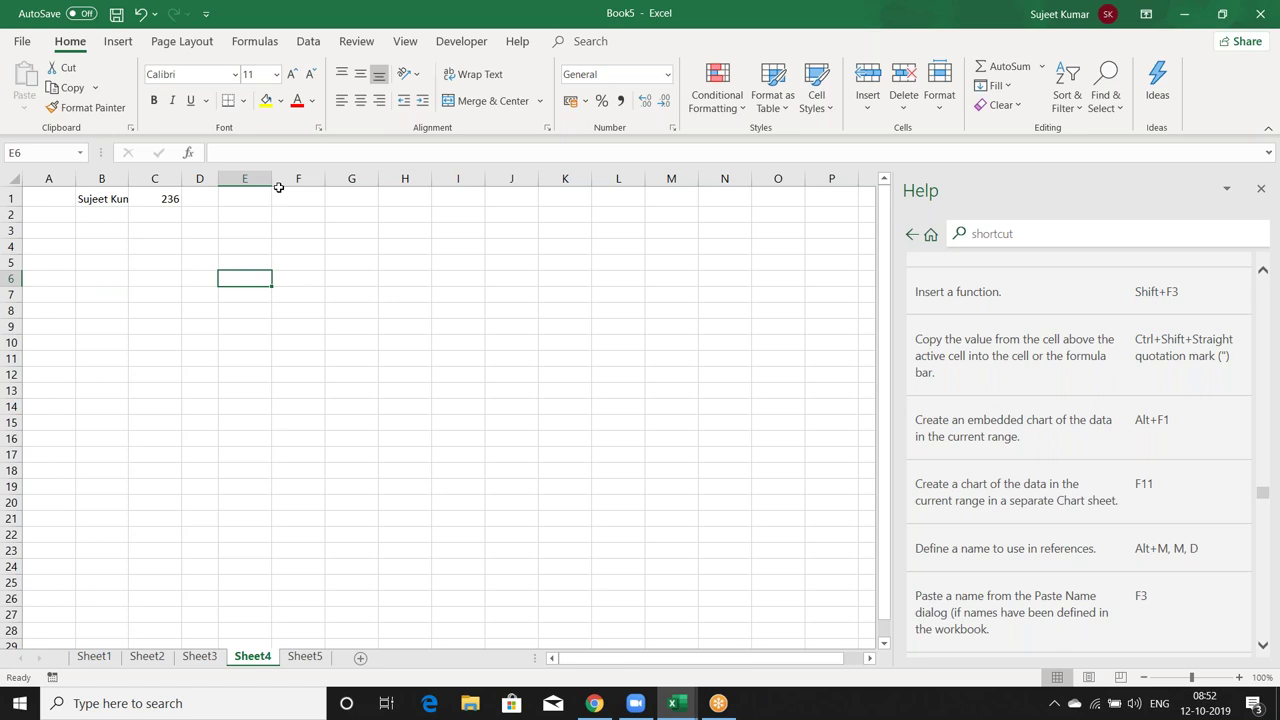
pyautogui.press('Up')
pyautogui.press('Up')
pyautogui.press('Up')
pyautogui.press('Up')
pyautogui.press('Up')
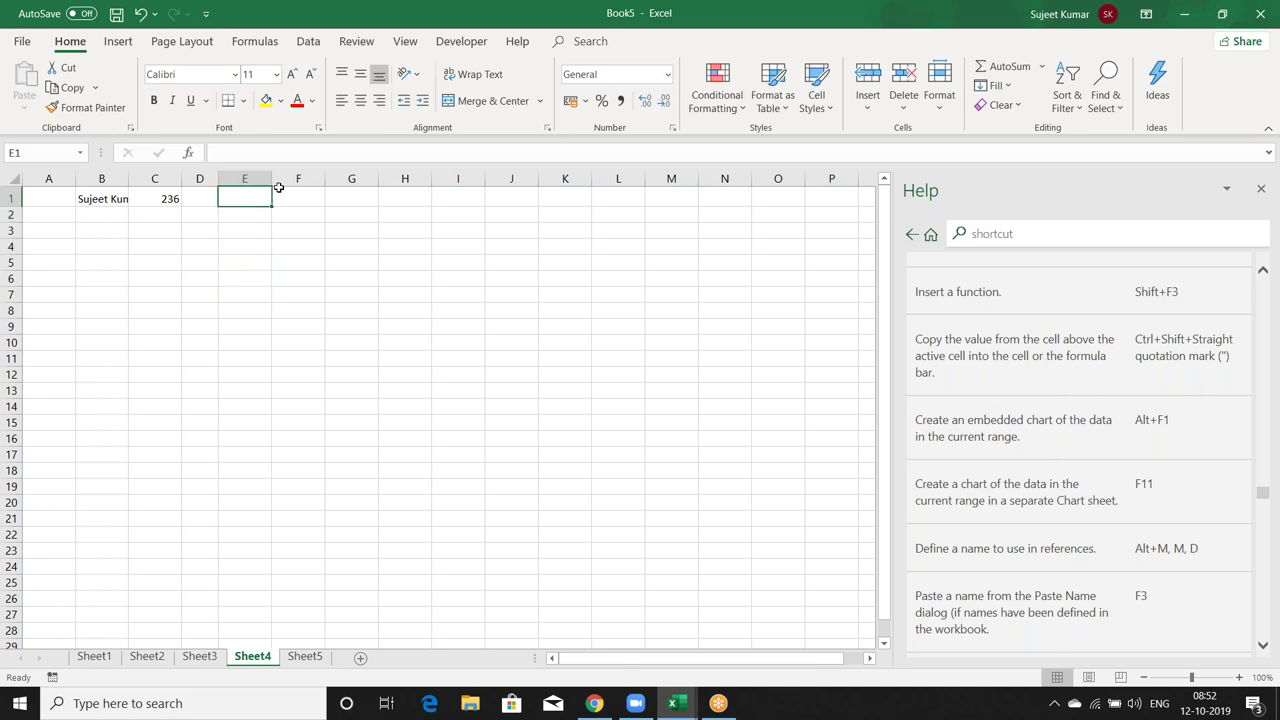
pyautogui.press('Left')
pyautogui.press('Left')
pyautogui.press('Left')
pyautogui.press('Left')
pyautogui.press('Right')
pyautogui.press('Right')
pyautogui.press('Right')
pyautogui.press('Right')
pyautogui.press('Right')
pyautogui.press('Right')
pyautogui.press('Right')
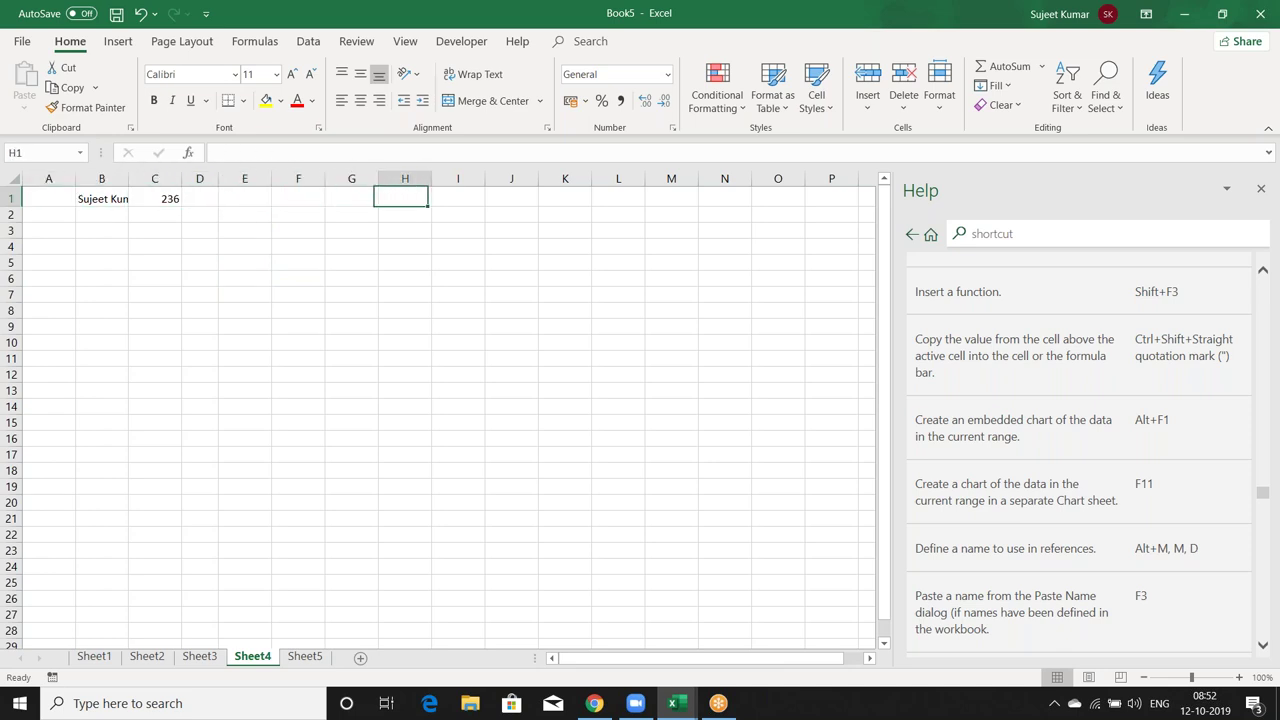
pyautogui.press('Right')
pyautogui.press('Down')
pyautogui.press('Down')
pyautogui.press('Down')
pyautogui.press('Down')
pyautogui.press('Down')
pyautogui.press('Down')
pyautogui.click(190, 245)
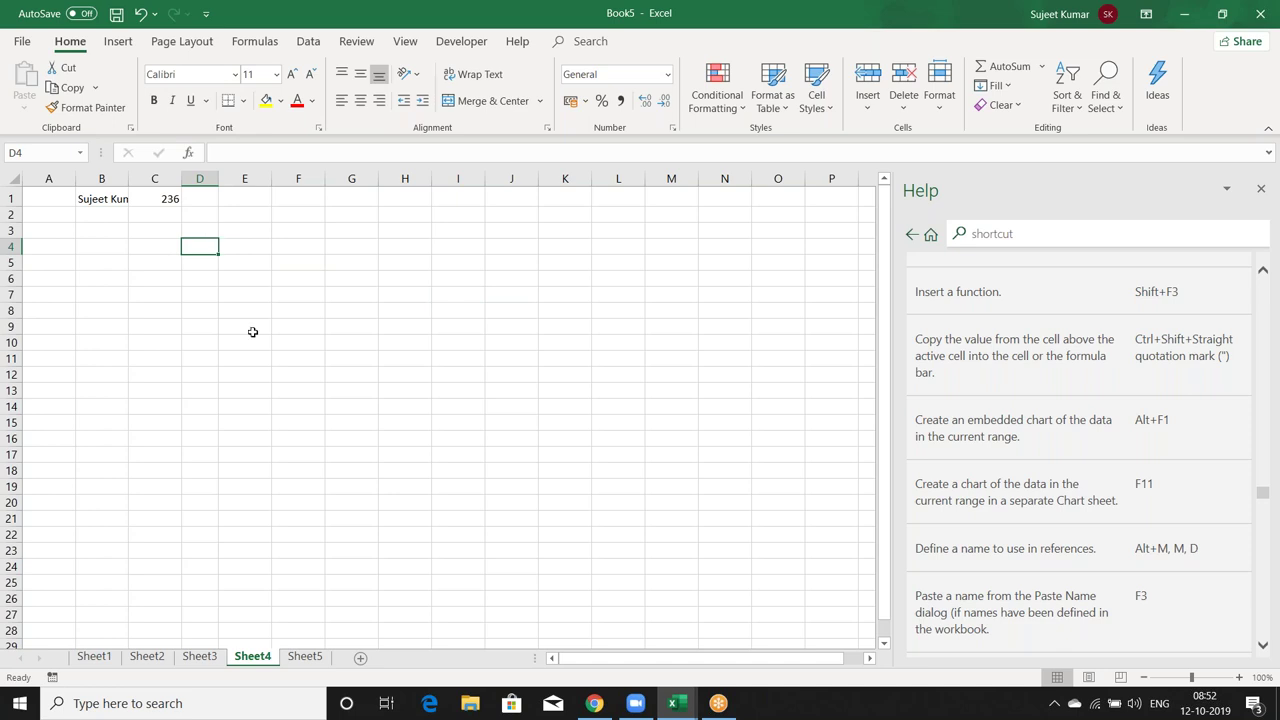
# Fill the block E4:G7 with the light green standard colour, then select I3:L11.
pyautogui.moveTo(266, 246); pyautogui.dragTo(355, 294)
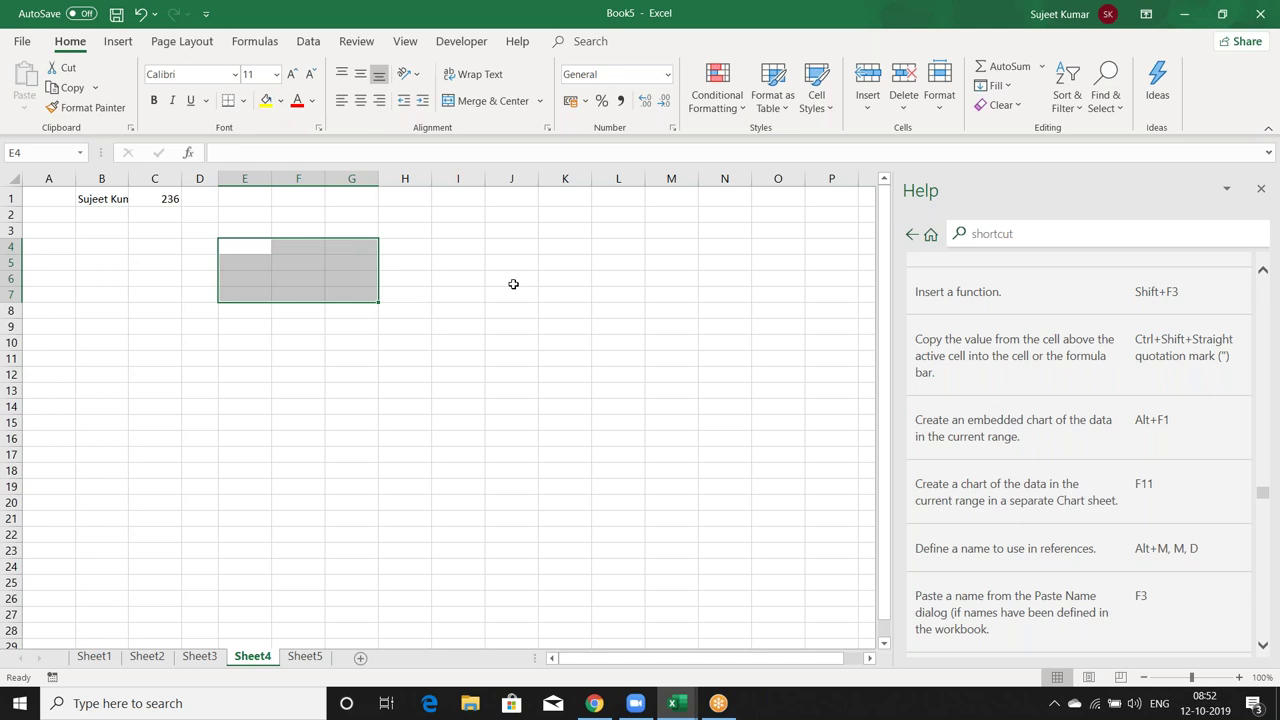
pyautogui.press('alt')
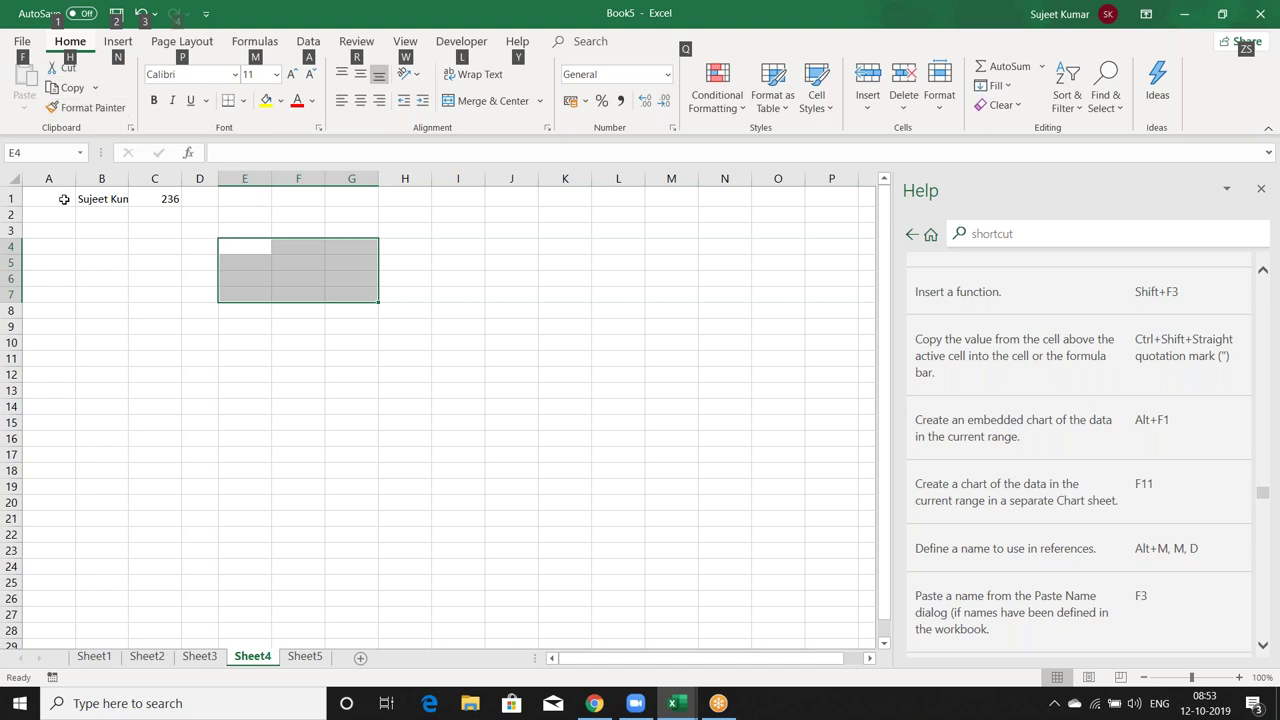
pyautogui.press('h')
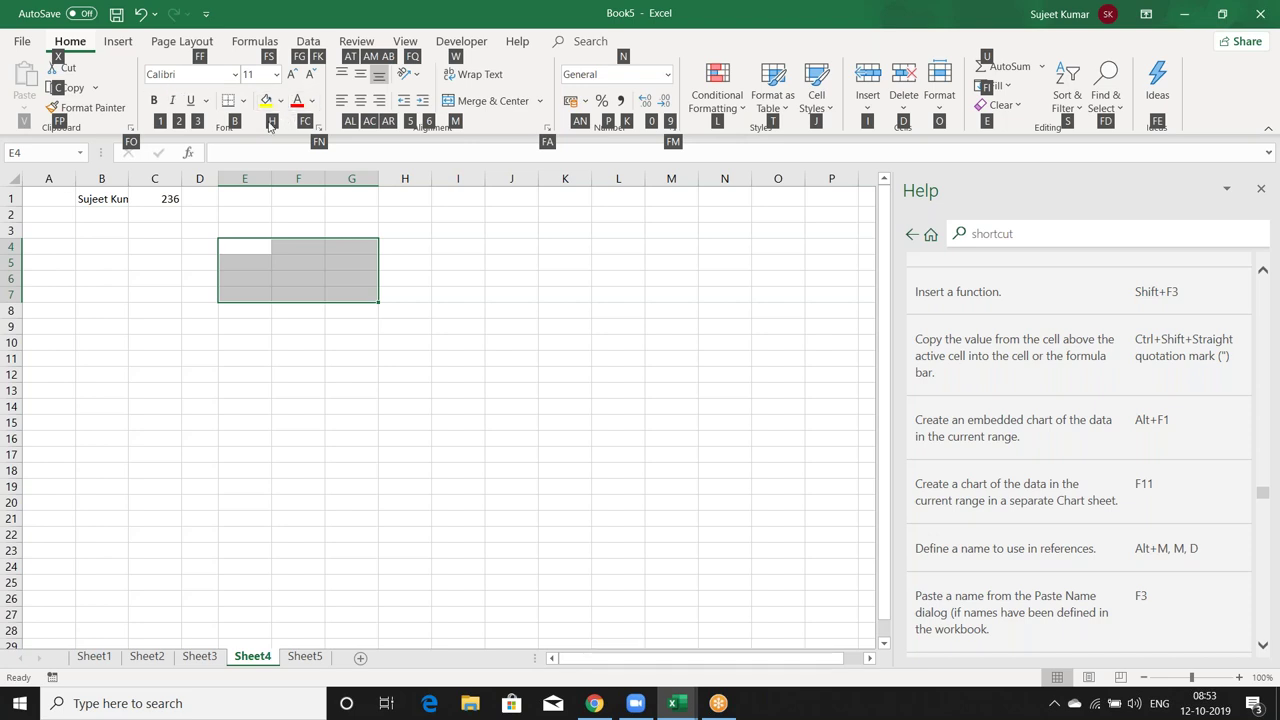
pyautogui.press('Escape')
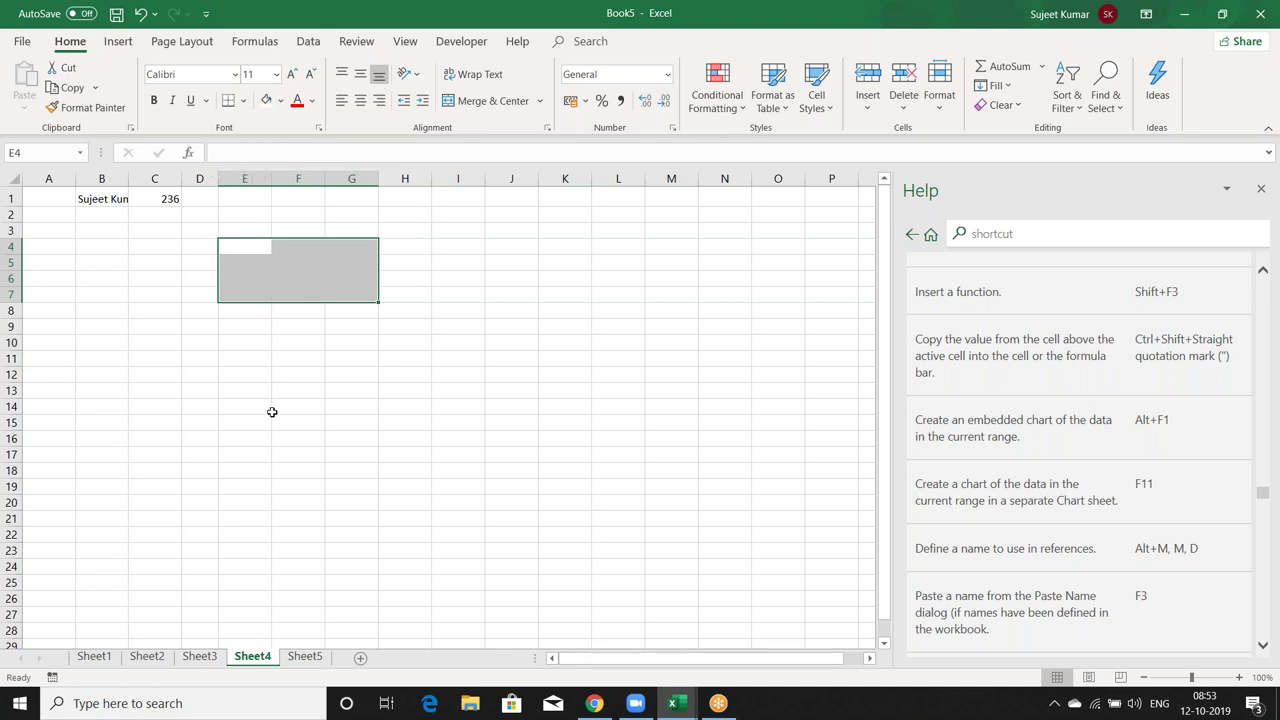
pyautogui.press('alt')
pyautogui.press('h')
pyautogui.press('h')
pyautogui.press('Down')
pyautogui.press('Right')
pyautogui.press('Right')
pyautogui.press('Right')
pyautogui.press('Down')
pyautogui.press('Down')
pyautogui.press('Down')
pyautogui.press('Down')
pyautogui.press('Down')
pyautogui.press('Down')
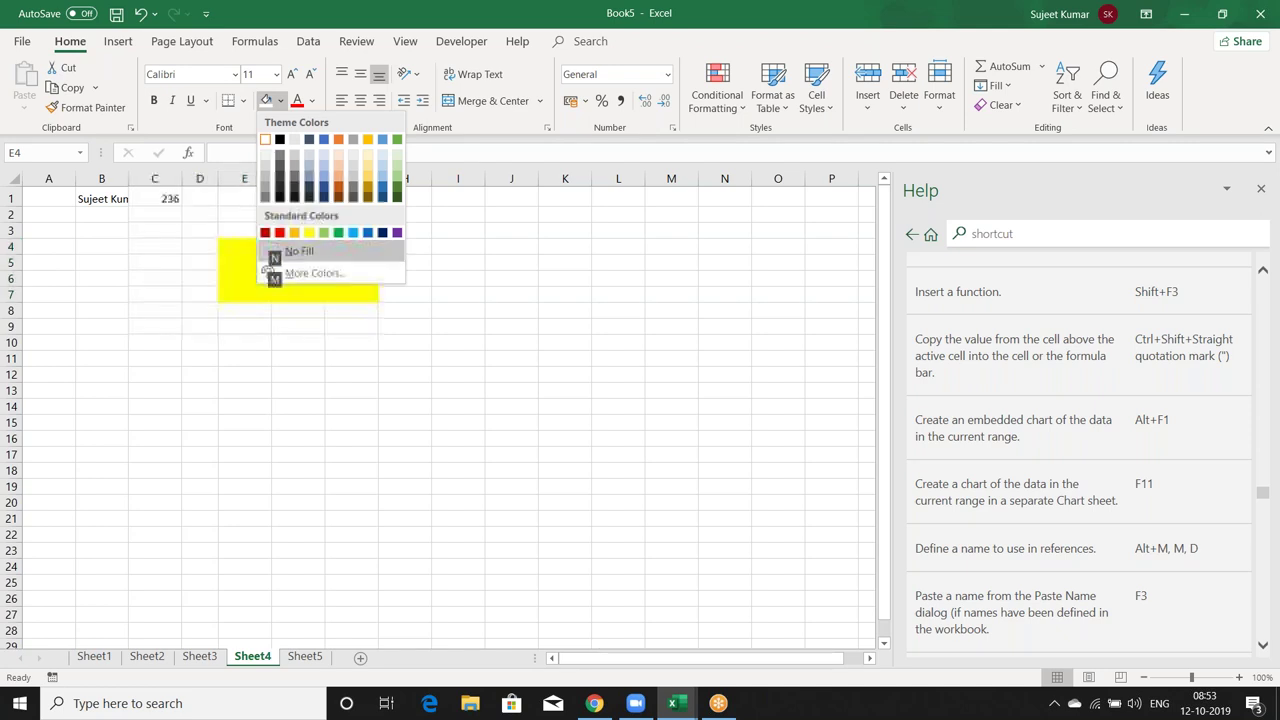
pyautogui.press('Up')
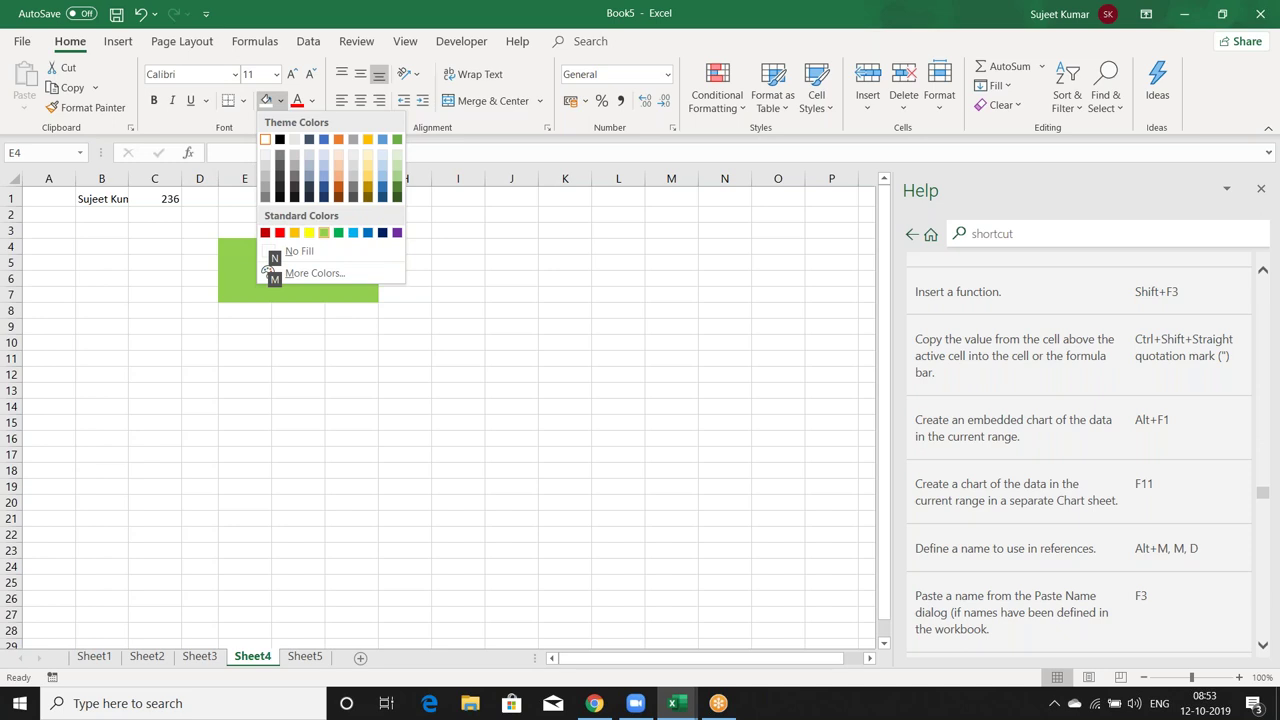
pyautogui.press('Return')
pyautogui.moveTo(472, 231); pyautogui.dragTo(634, 351)
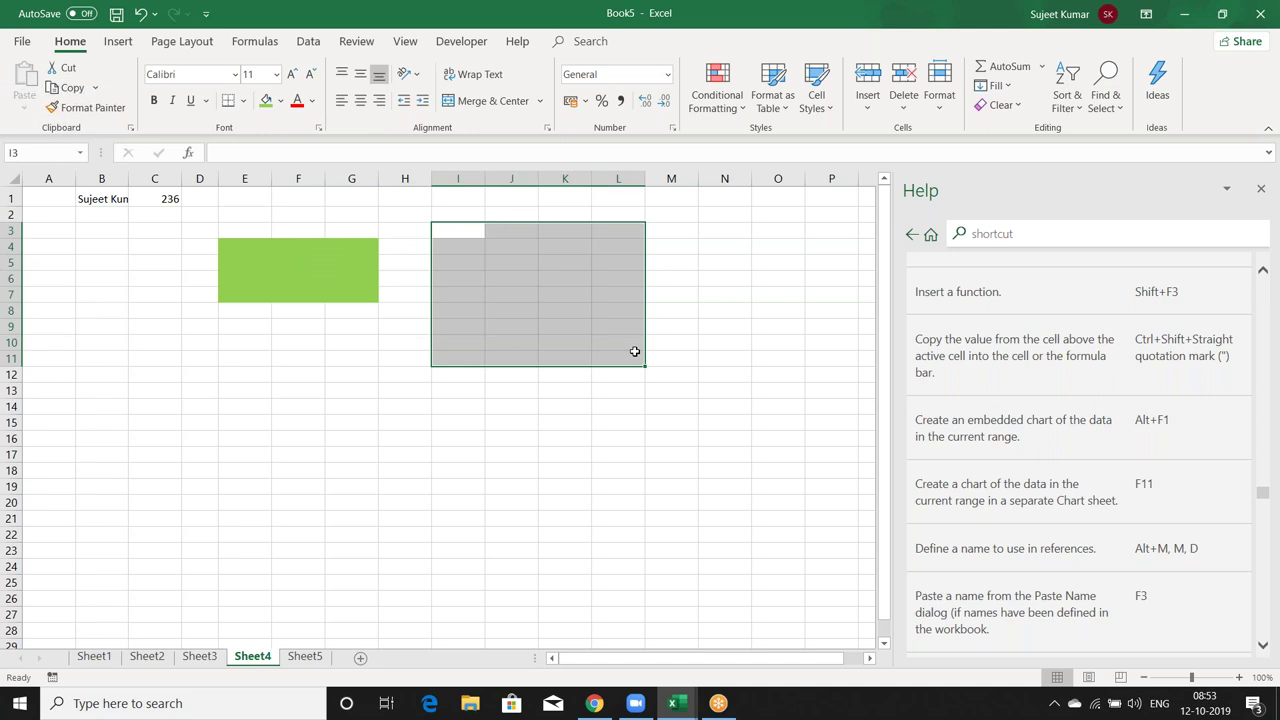
# Give every cell in I3:L11 borders with the All Borders option.
pyautogui.press('alt')
pyautogui.press('h')
pyautogui.press('b')
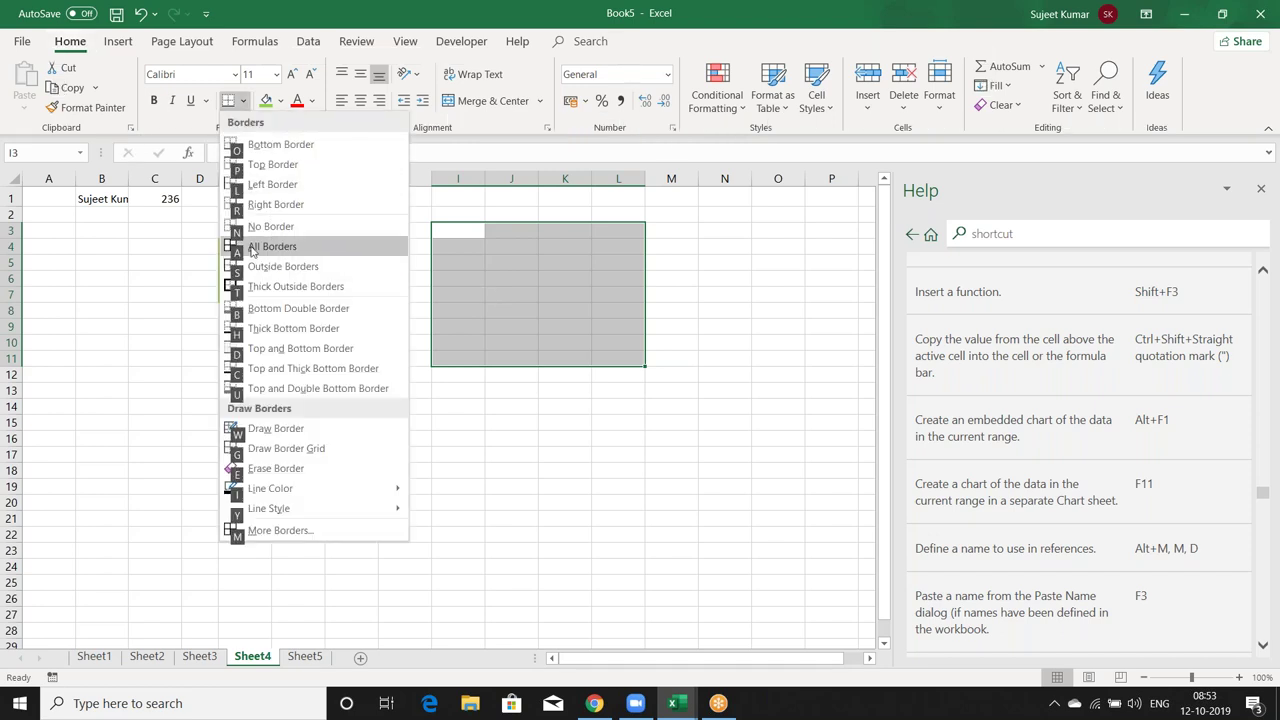
pyautogui.press('a')
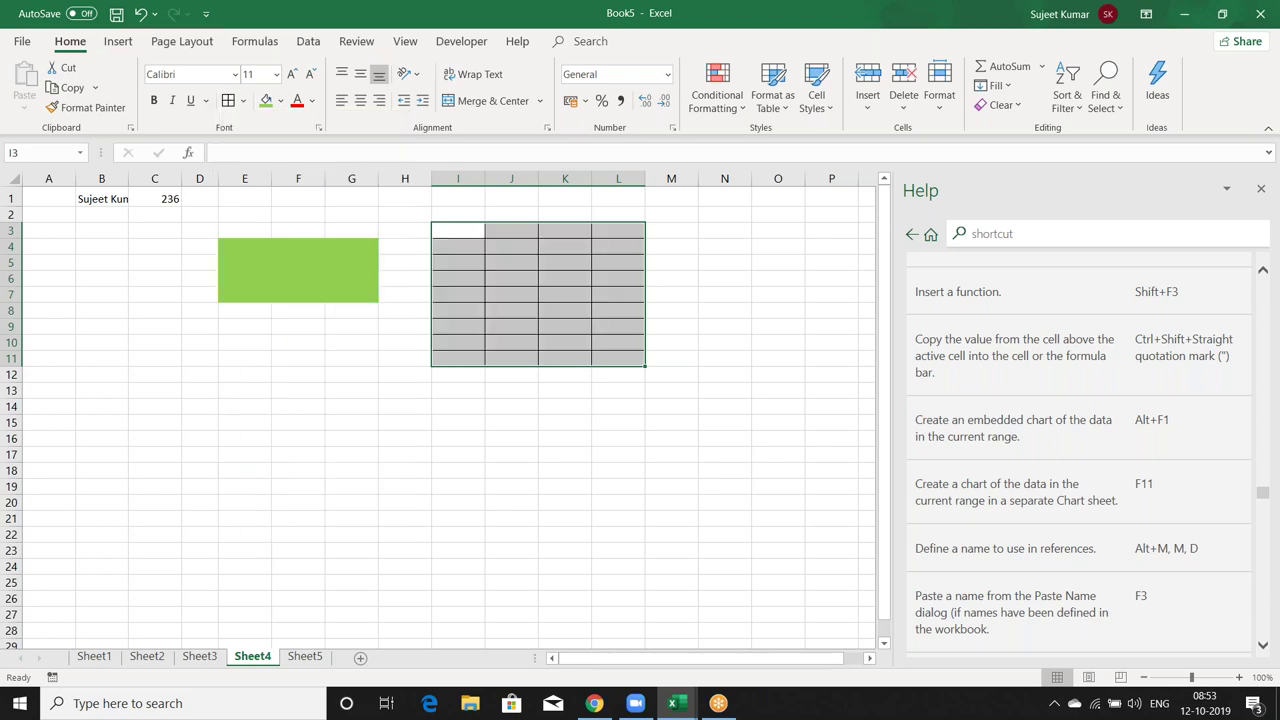
# Apply another Borders menu option from B14, select D13, and right-click E12.
pyautogui.click(89, 403)
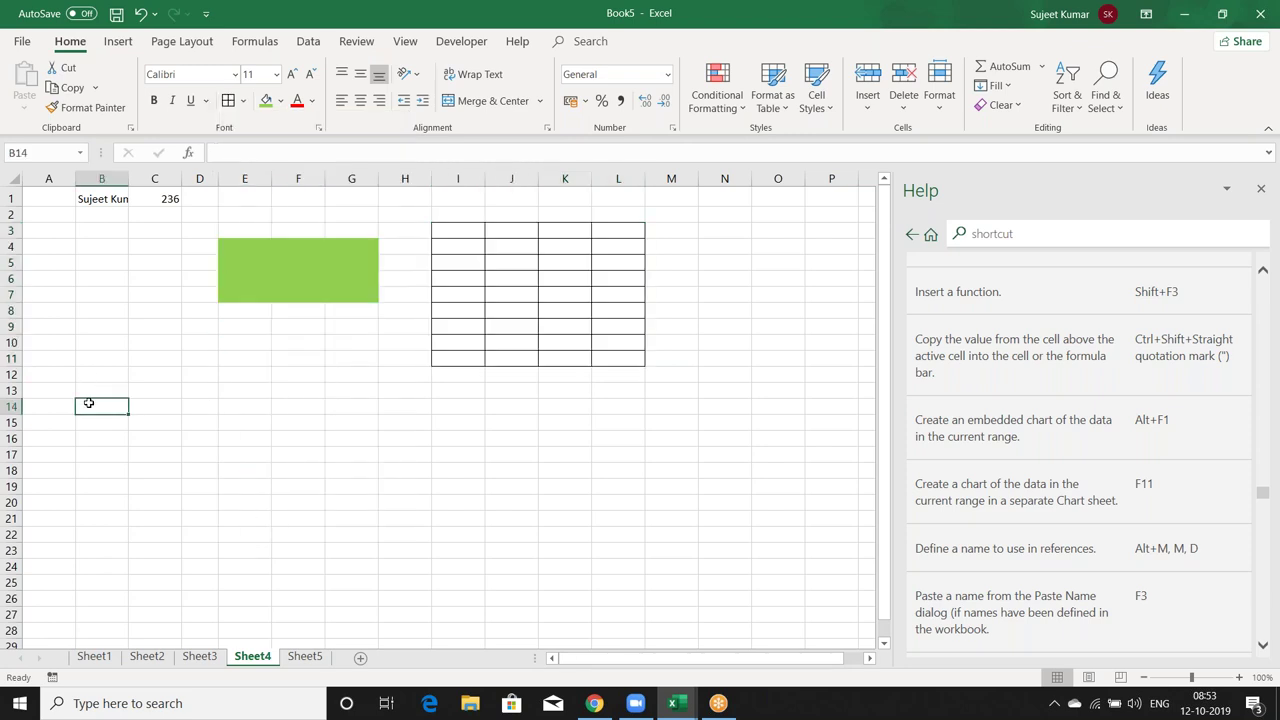
pyautogui.press('alt')
pyautogui.press('h')
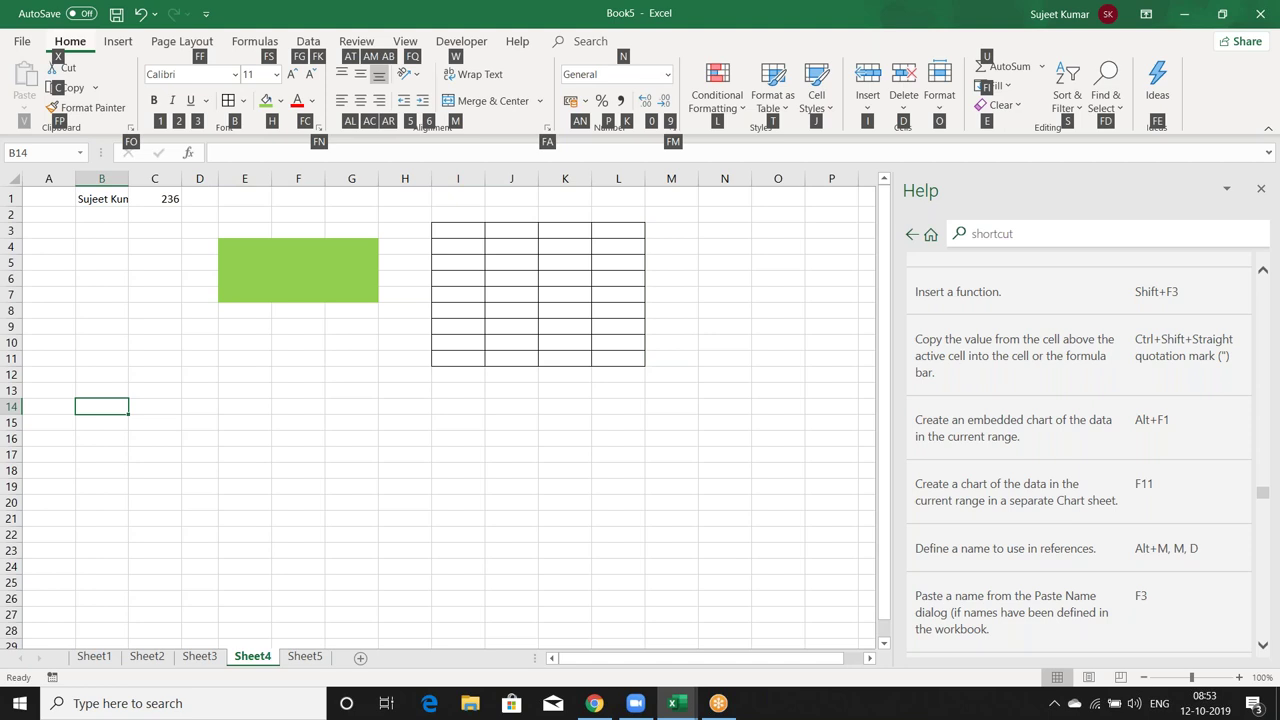
pyautogui.press('b')
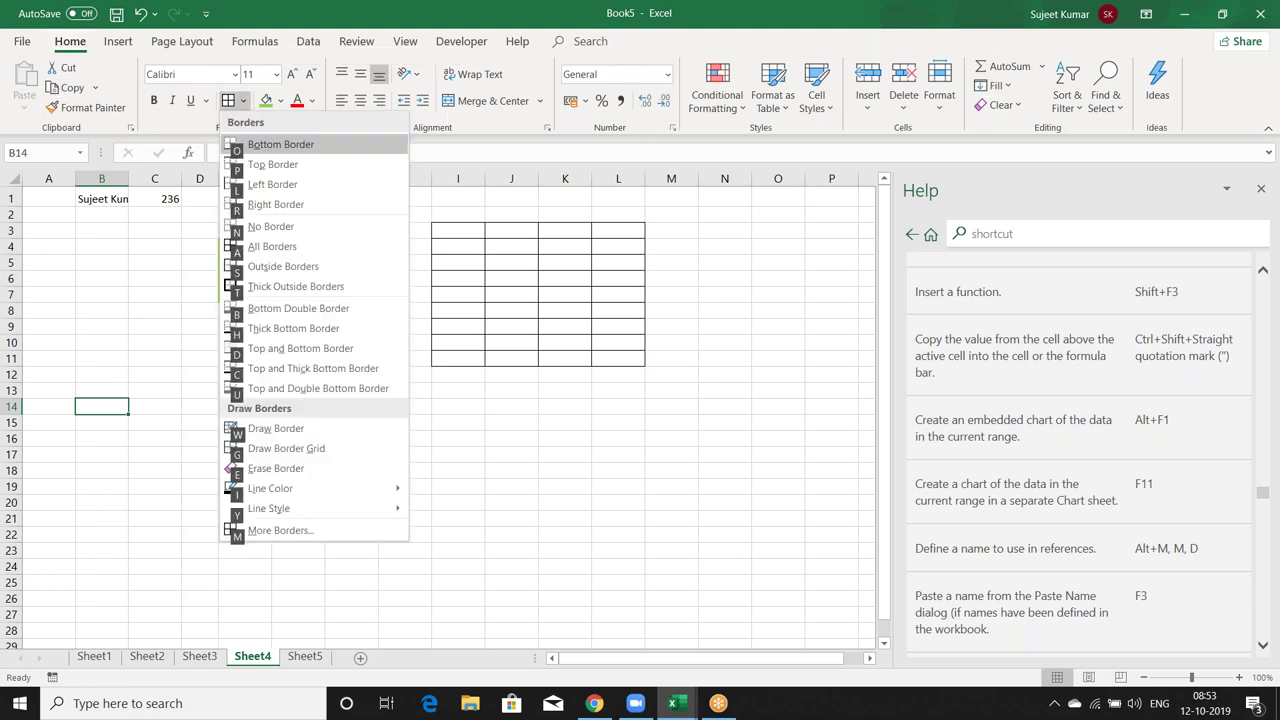
pyautogui.press('o')
pyautogui.click(200, 385)
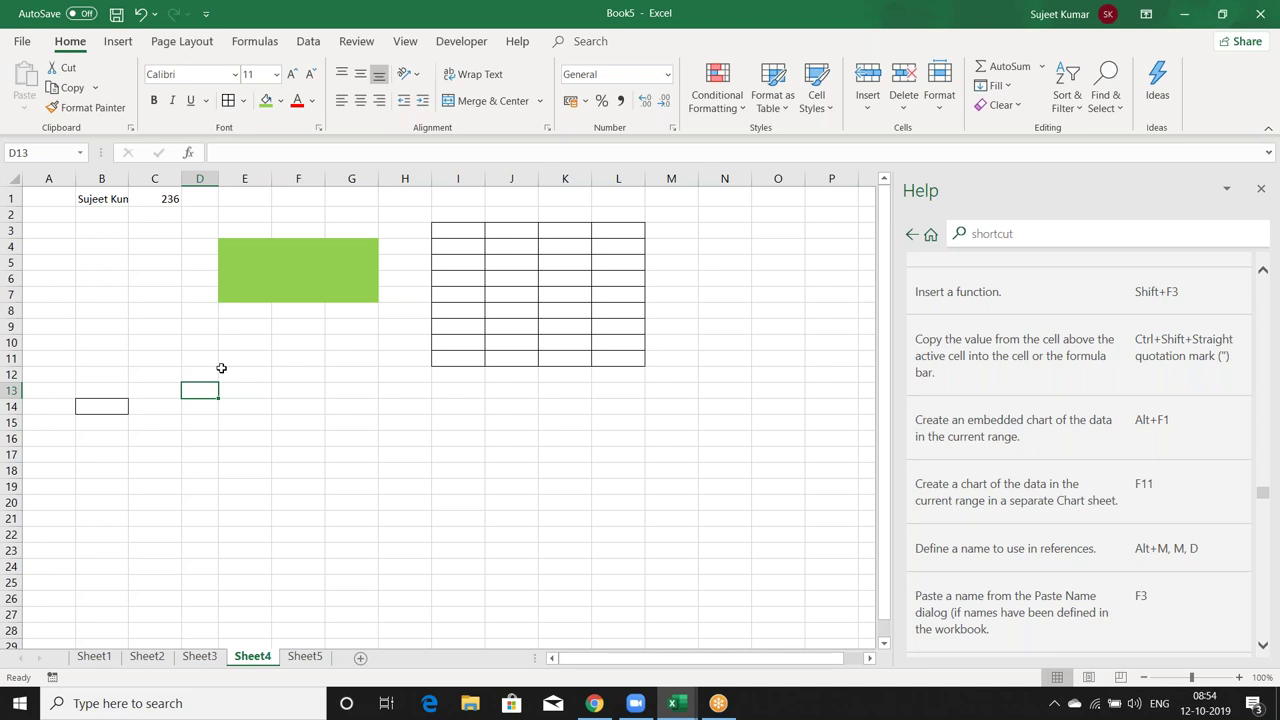
pyautogui.rightClick(221, 368)
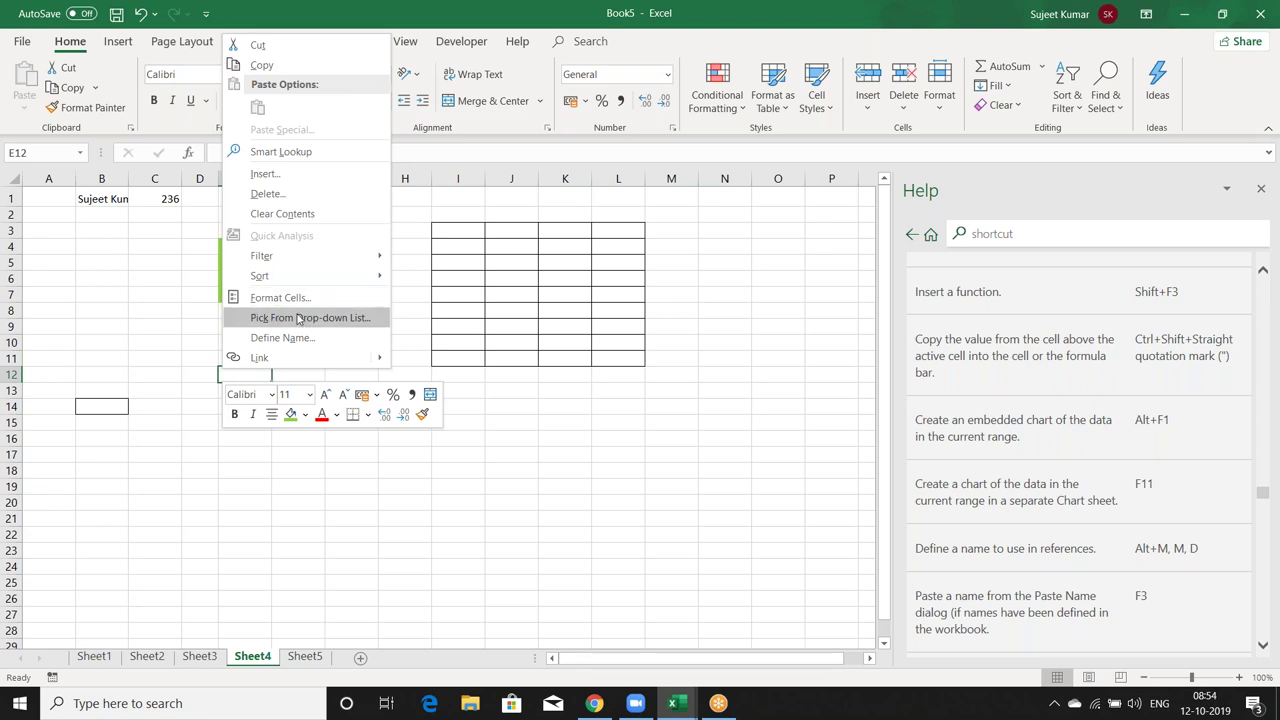
pyautogui.press('Escape')
pyautogui.hotkey('ctrl', '1')
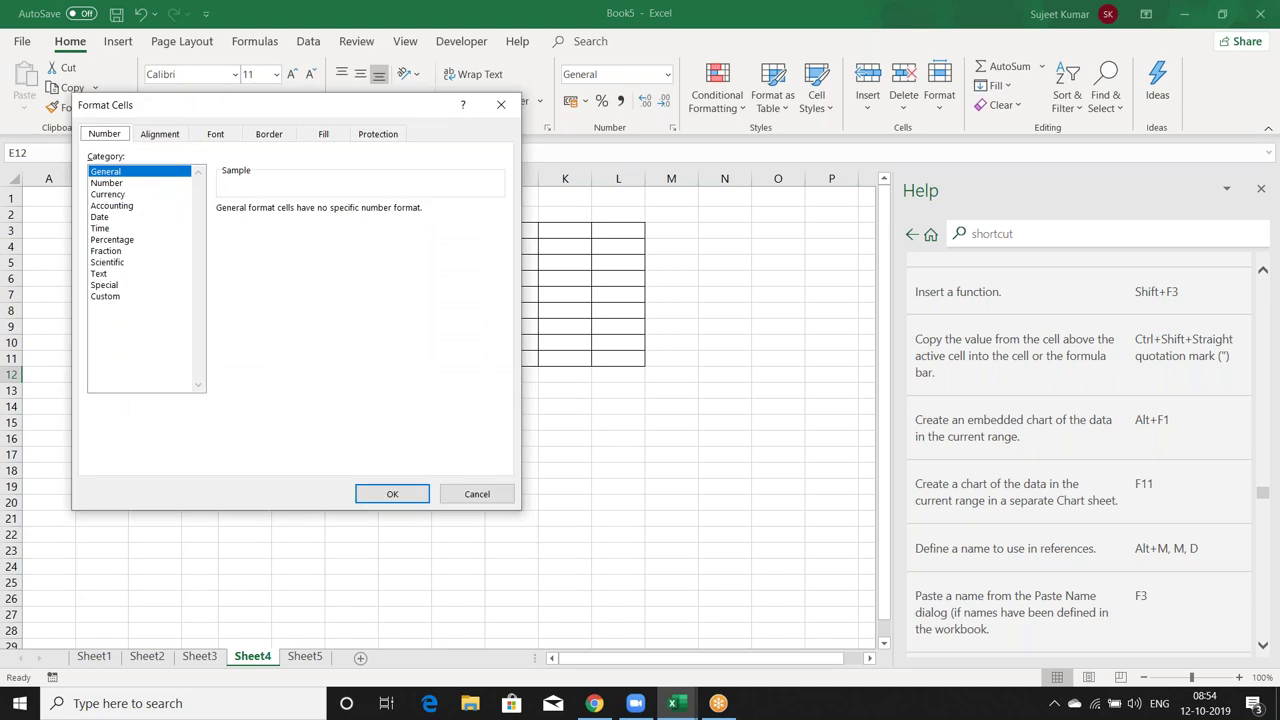
pyautogui.press('Escape')
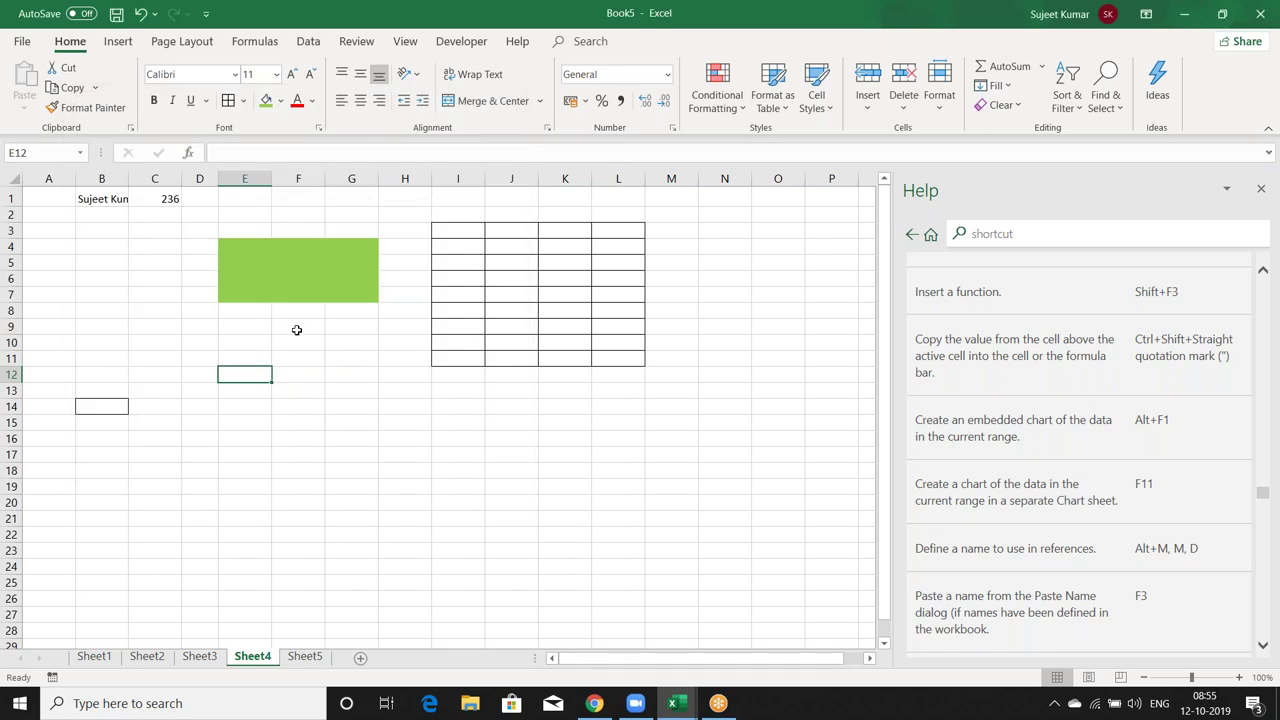
pyautogui.rightClick(356, 387)
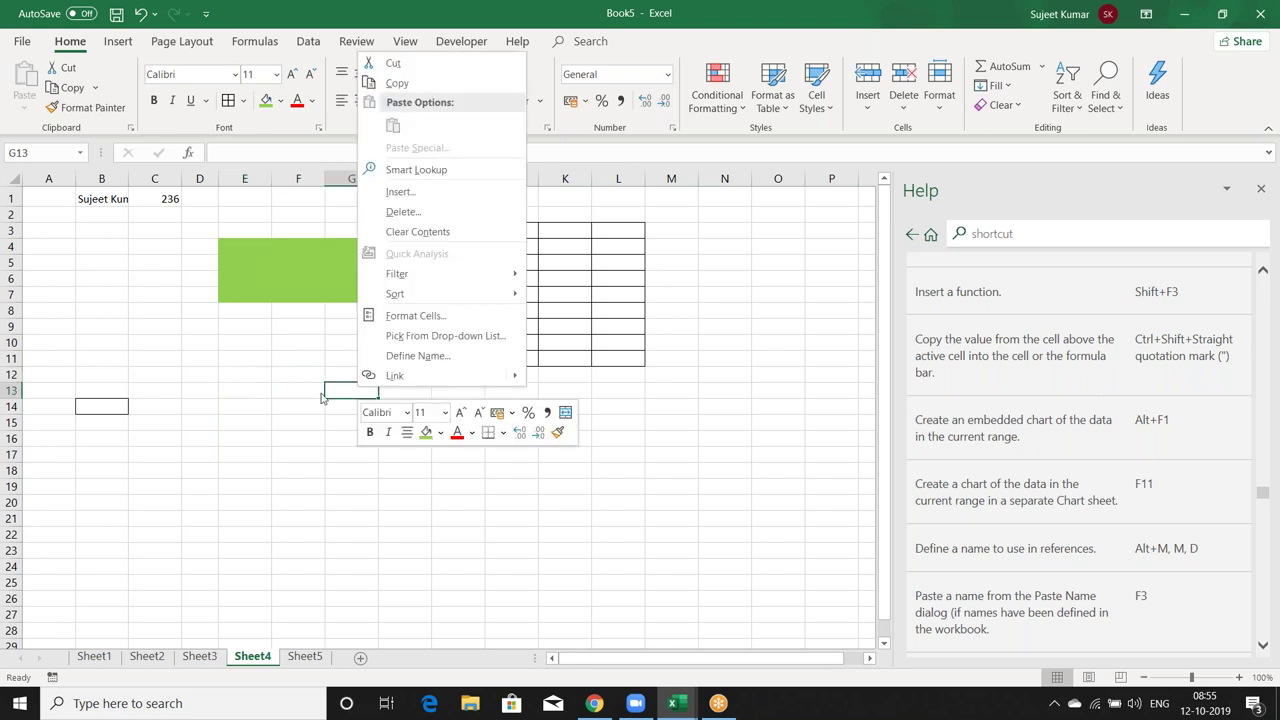
pyautogui.press('Escape')
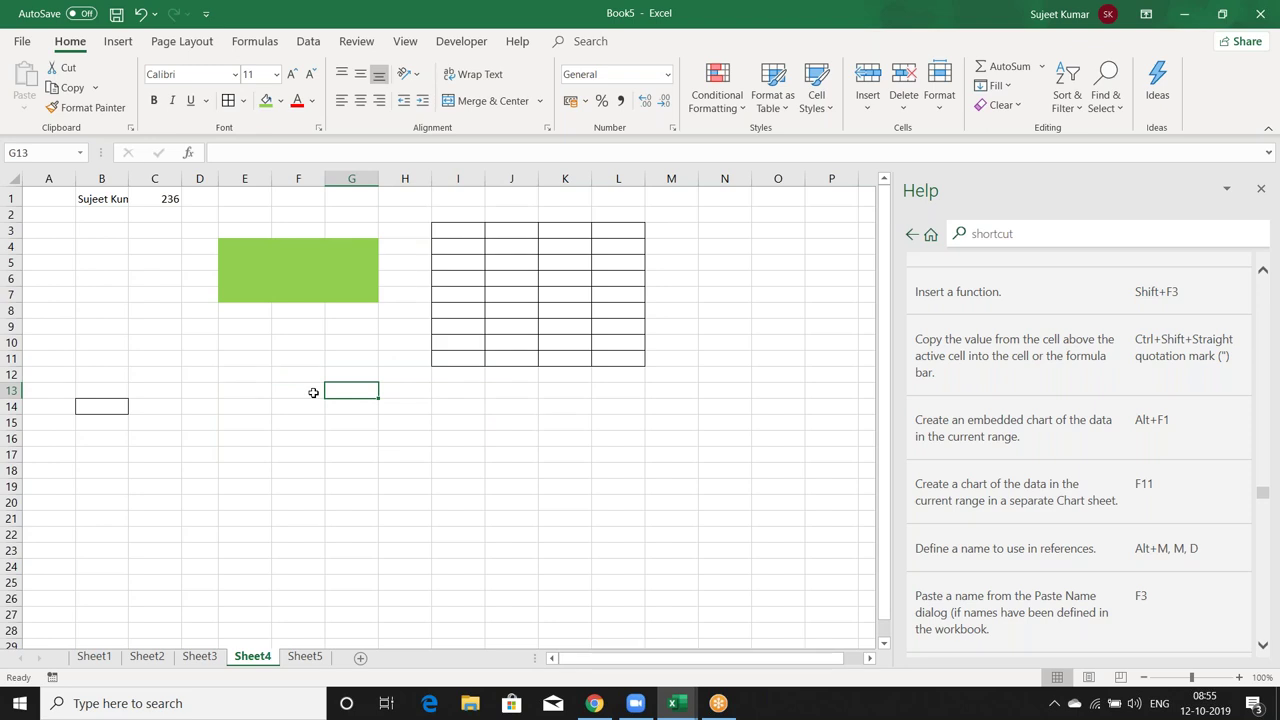
pyautogui.rightClick(313, 392)
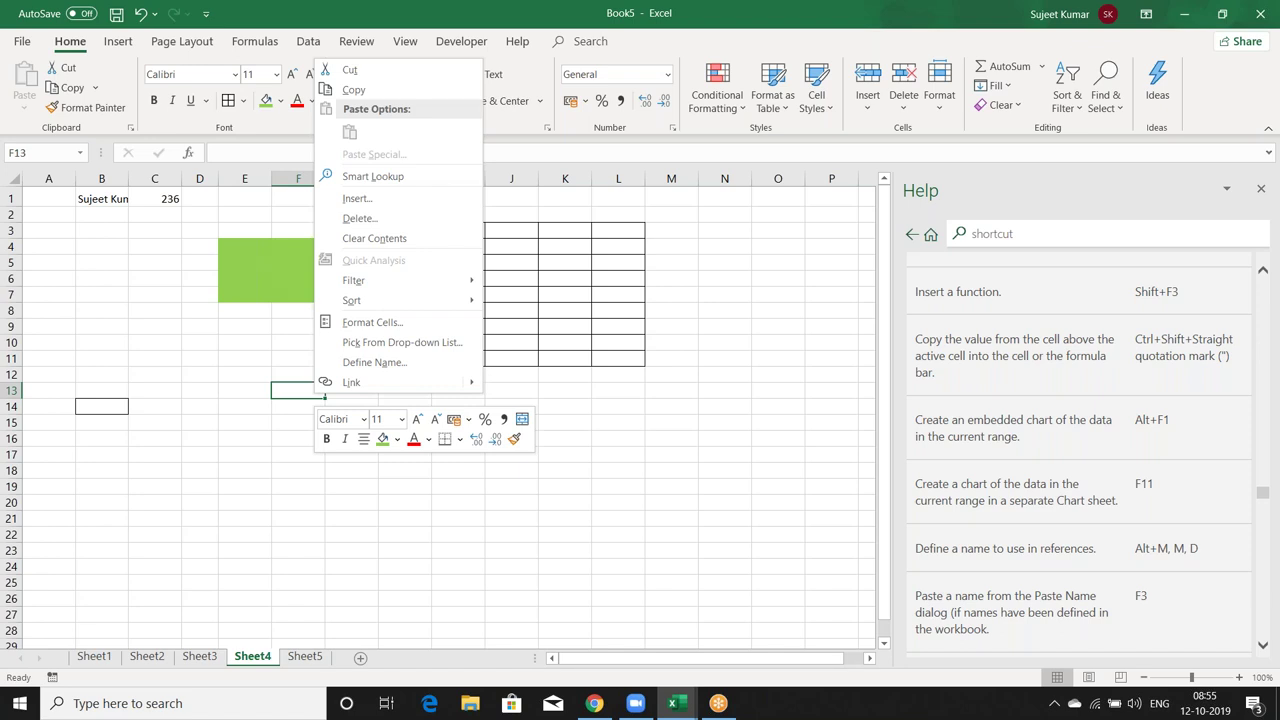
pyautogui.click(366, 322)
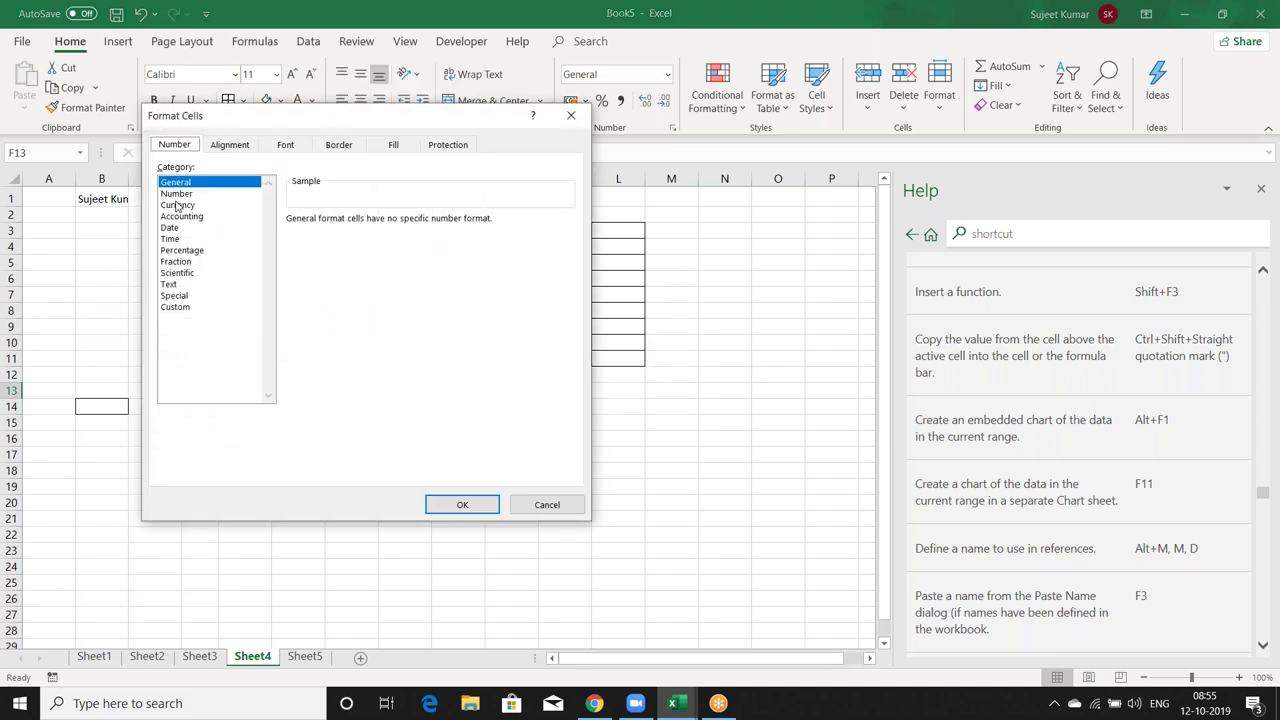
pyautogui.click(177, 205)
pyautogui.click(230, 145)
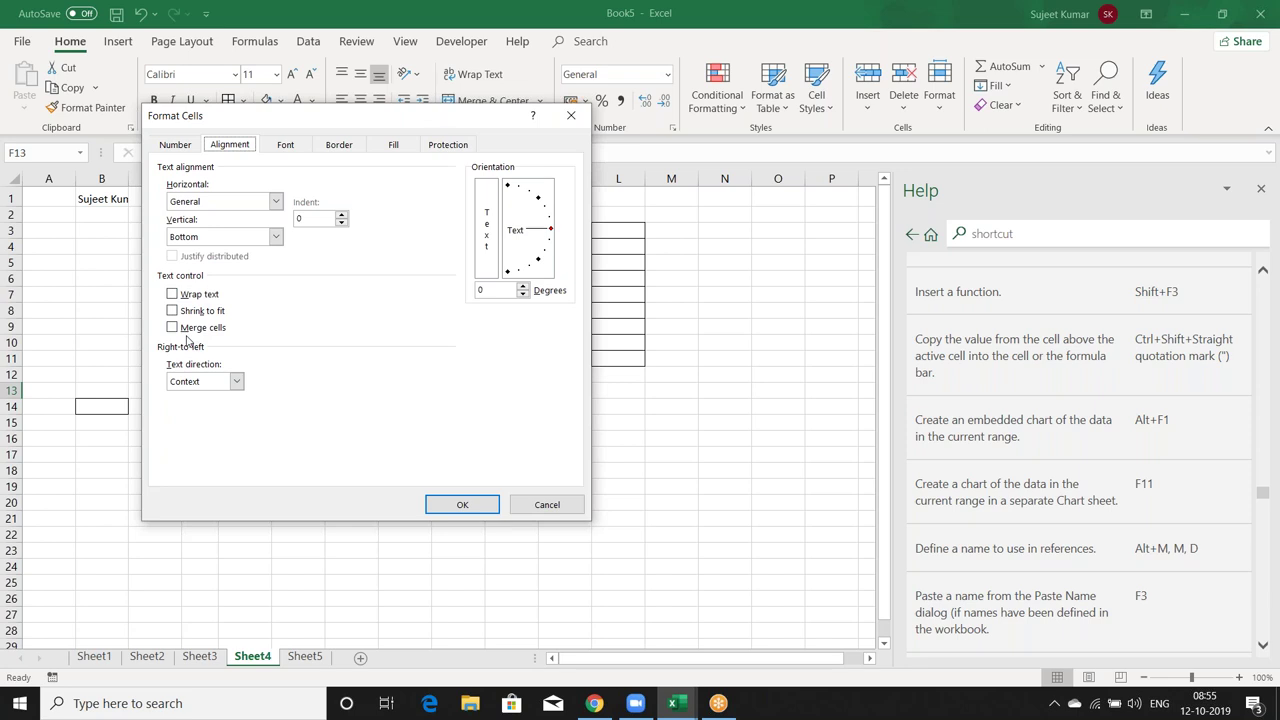
pyautogui.click(287, 144)
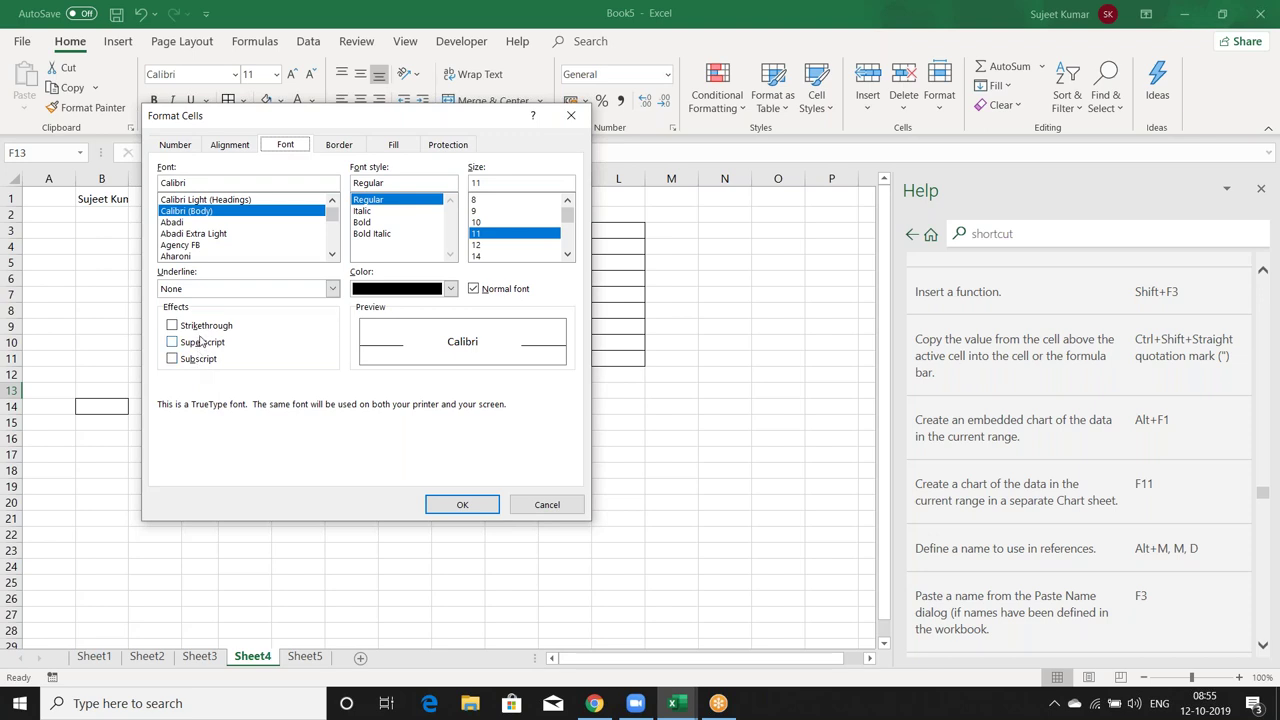
pyautogui.press('Escape')
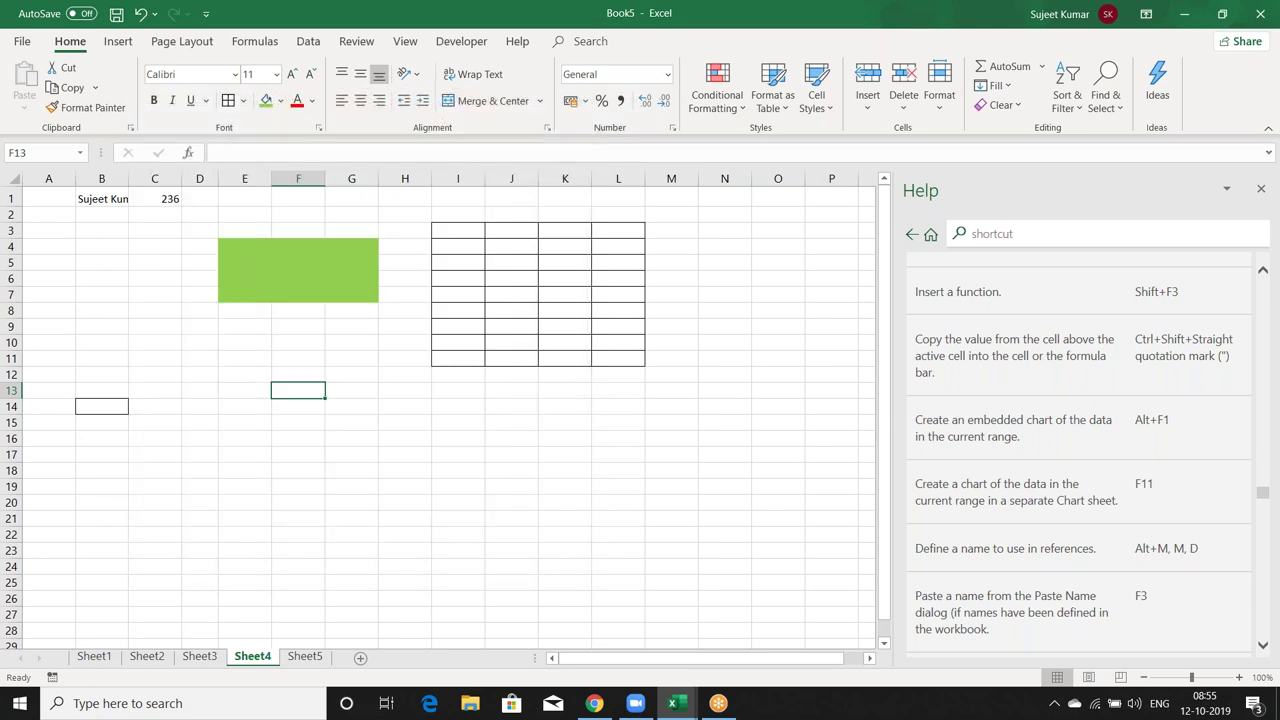
pyautogui.rightClick(200, 340)
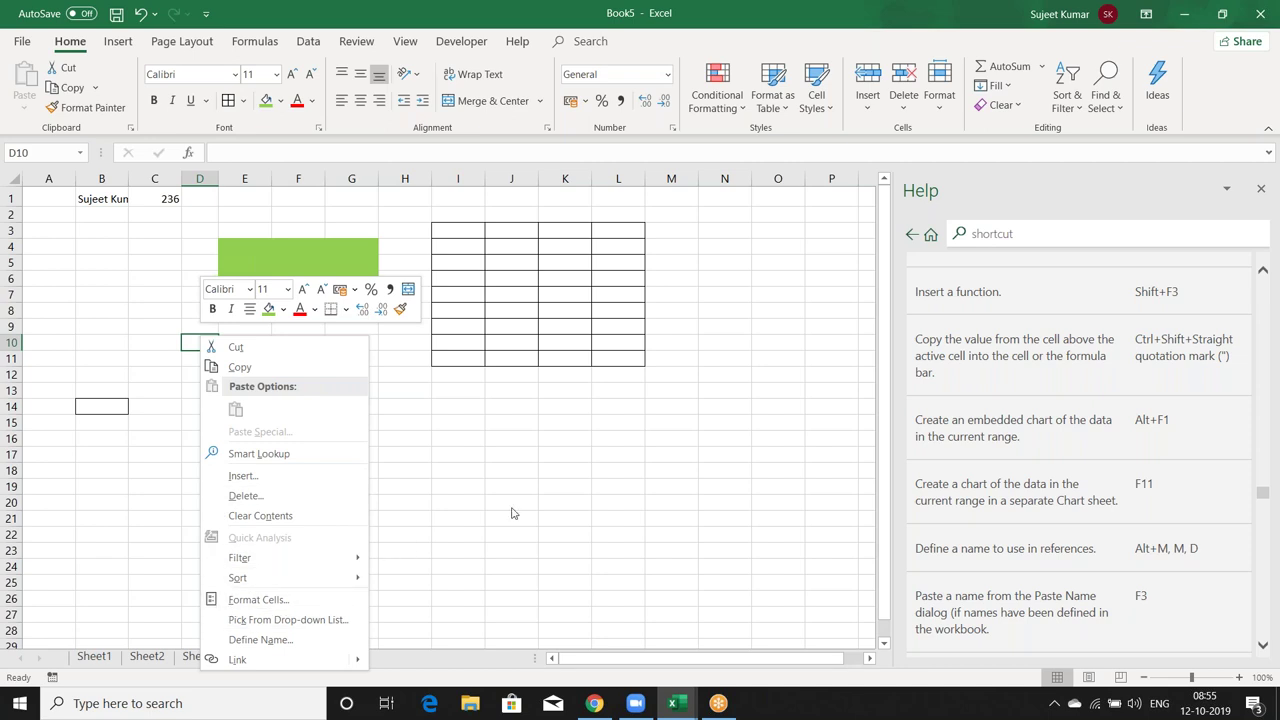
pyautogui.hotkey('ctrl', '1')
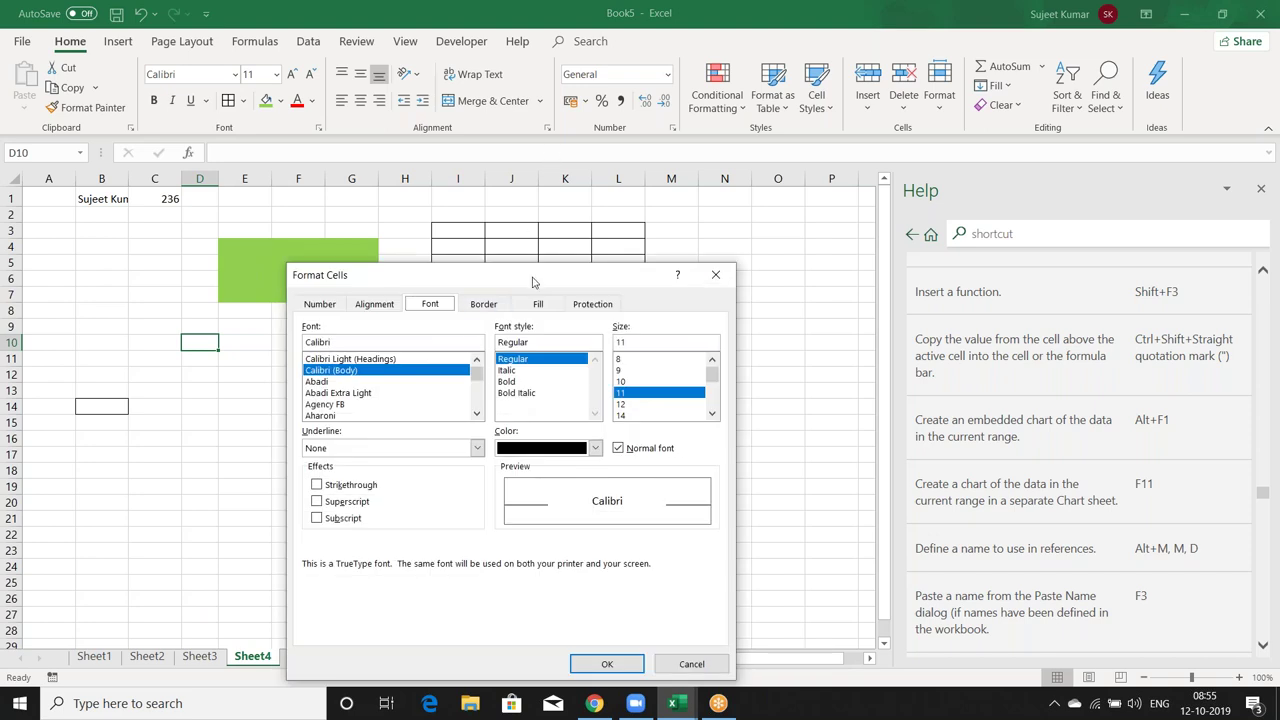
pyautogui.moveTo(541, 275); pyautogui.dragTo(588, 219)
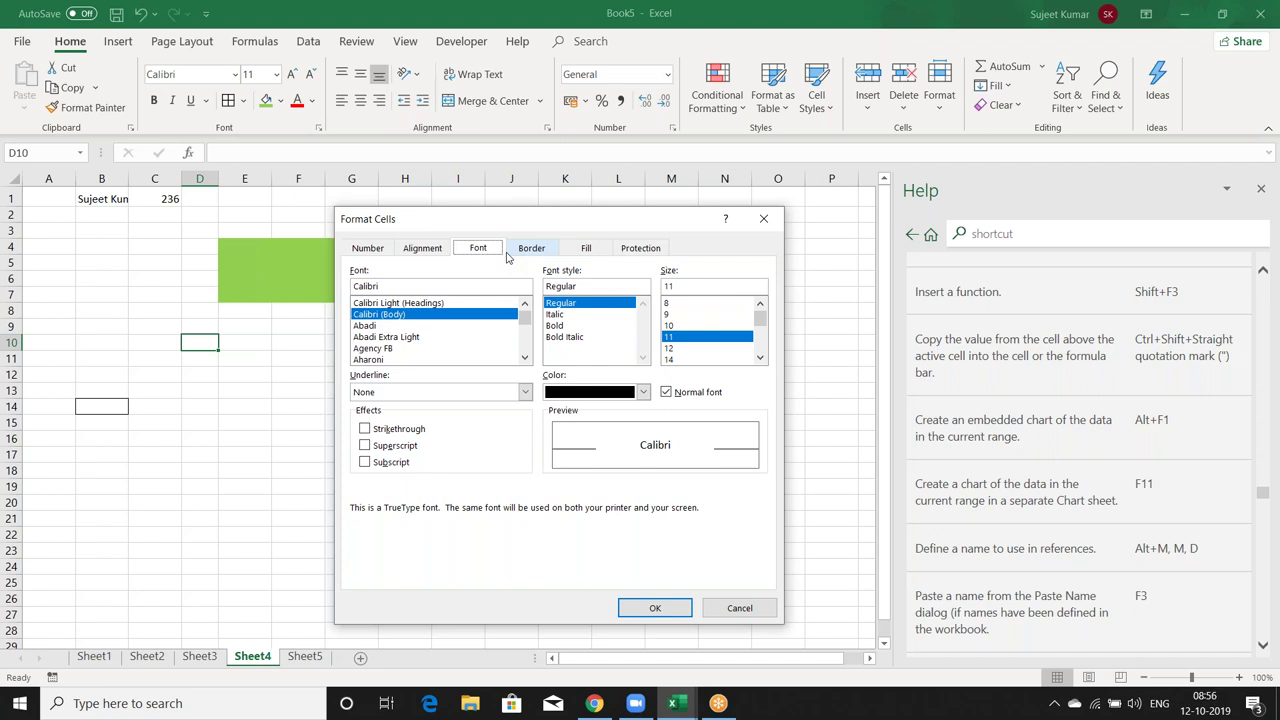
pyautogui.click(507, 253)
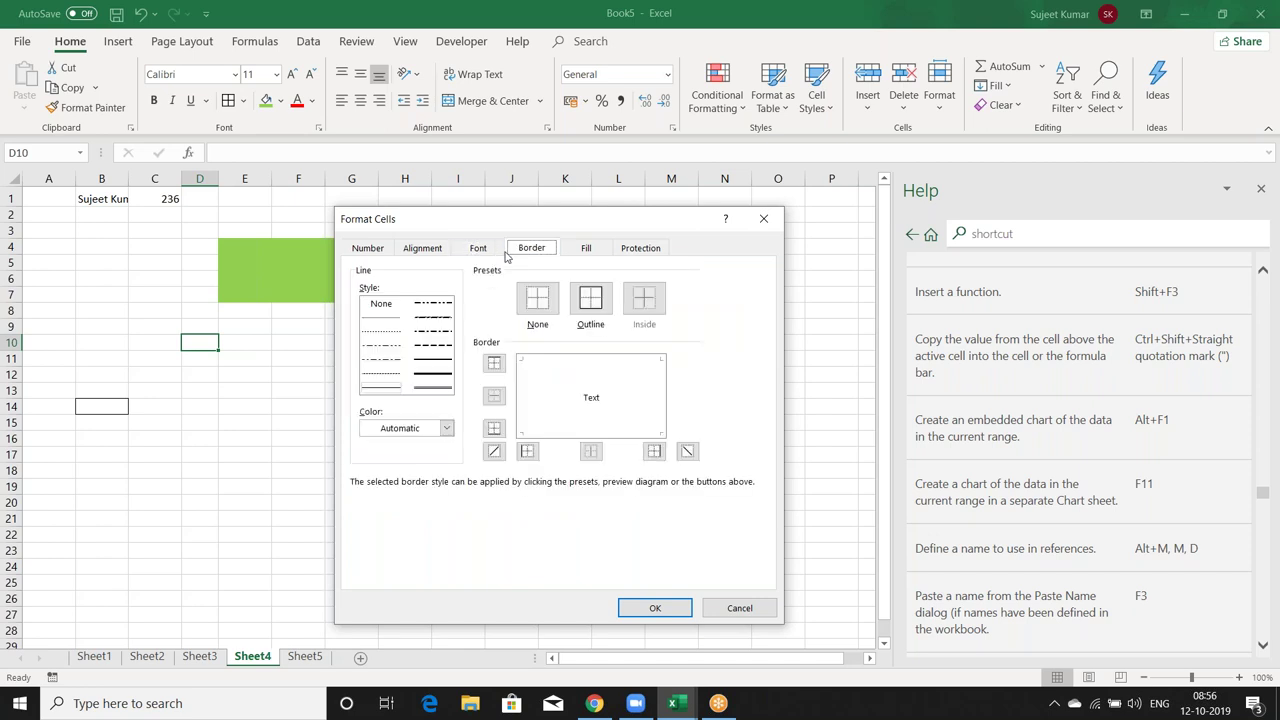
pyautogui.click(479, 251)
pyautogui.click(522, 257)
pyautogui.hotkey('ctrl', 'Tab')
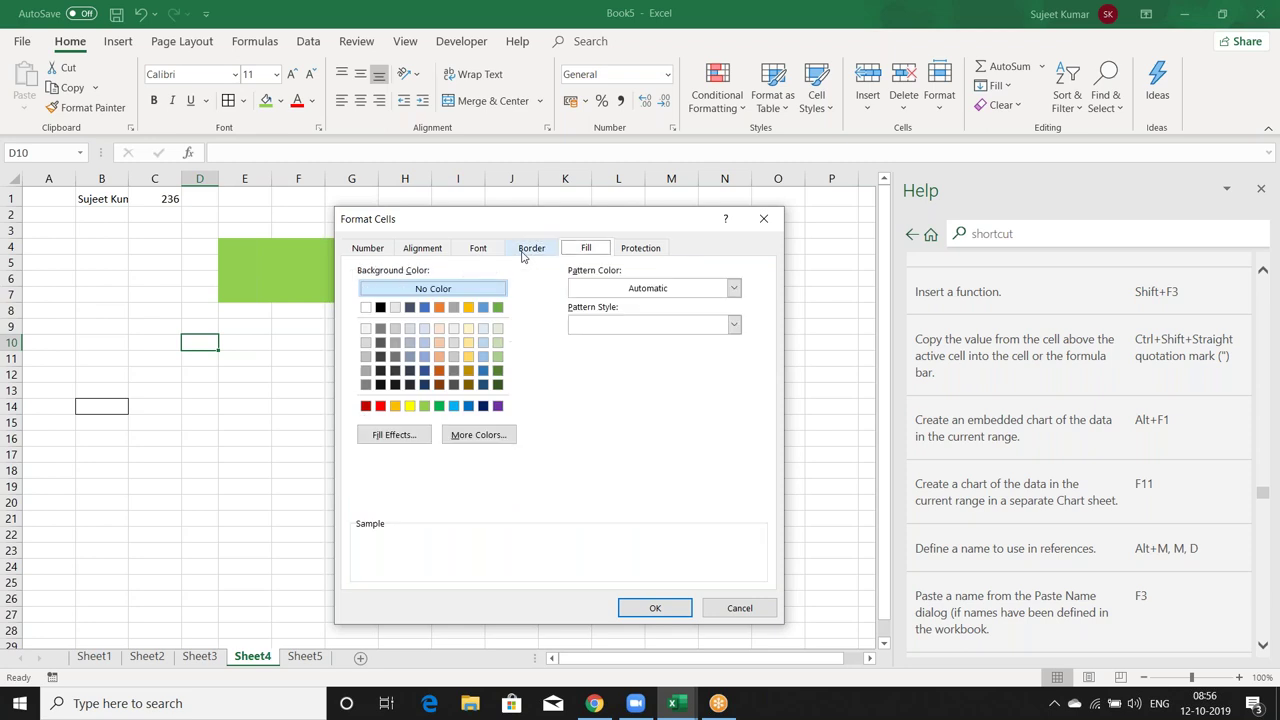
pyautogui.hotkey('ctrl', 'Tab')
pyautogui.hotkey('ctrl', 'Tab')
pyautogui.hotkey('ctrl', 'Tab')
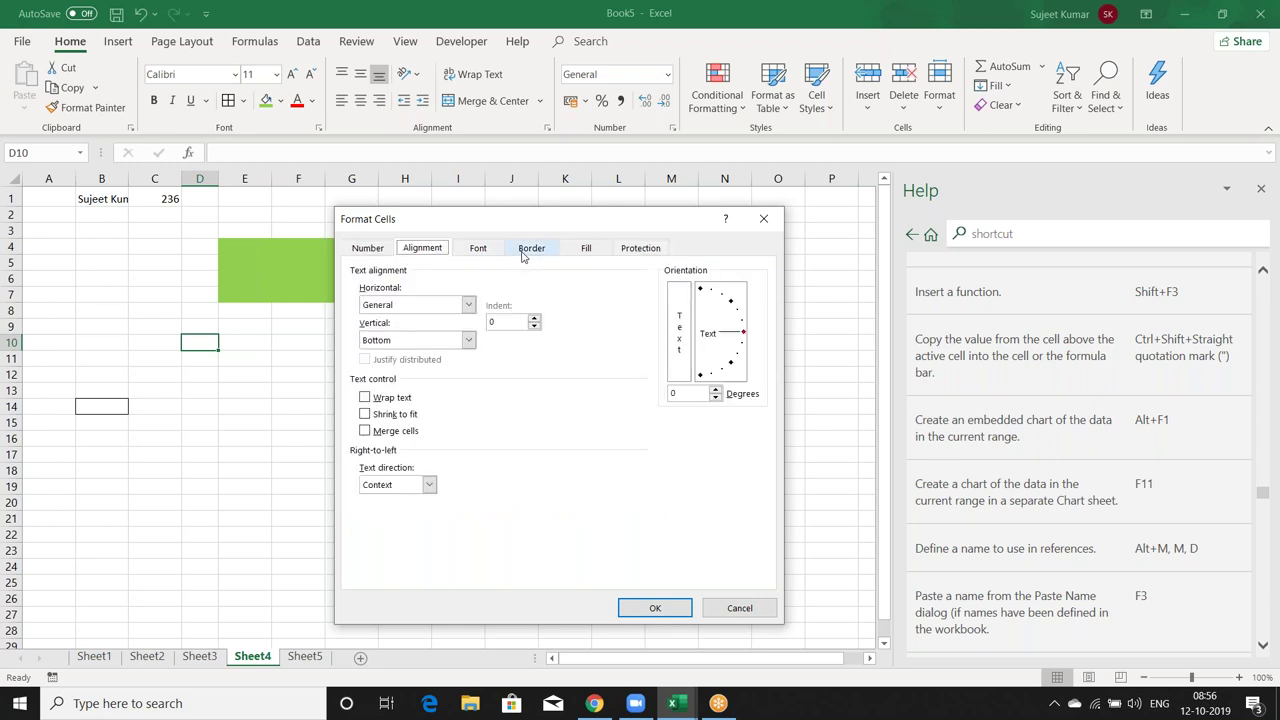
pyautogui.press('Tab')
pyautogui.press('Tab')
pyautogui.press('Tab')
pyautogui.press('Tab')
pyautogui.press('Tab')
pyautogui.press('Tab')
pyautogui.press('Tab')
pyautogui.press('Tab')
pyautogui.hotkey('ctrl', 'Tab')
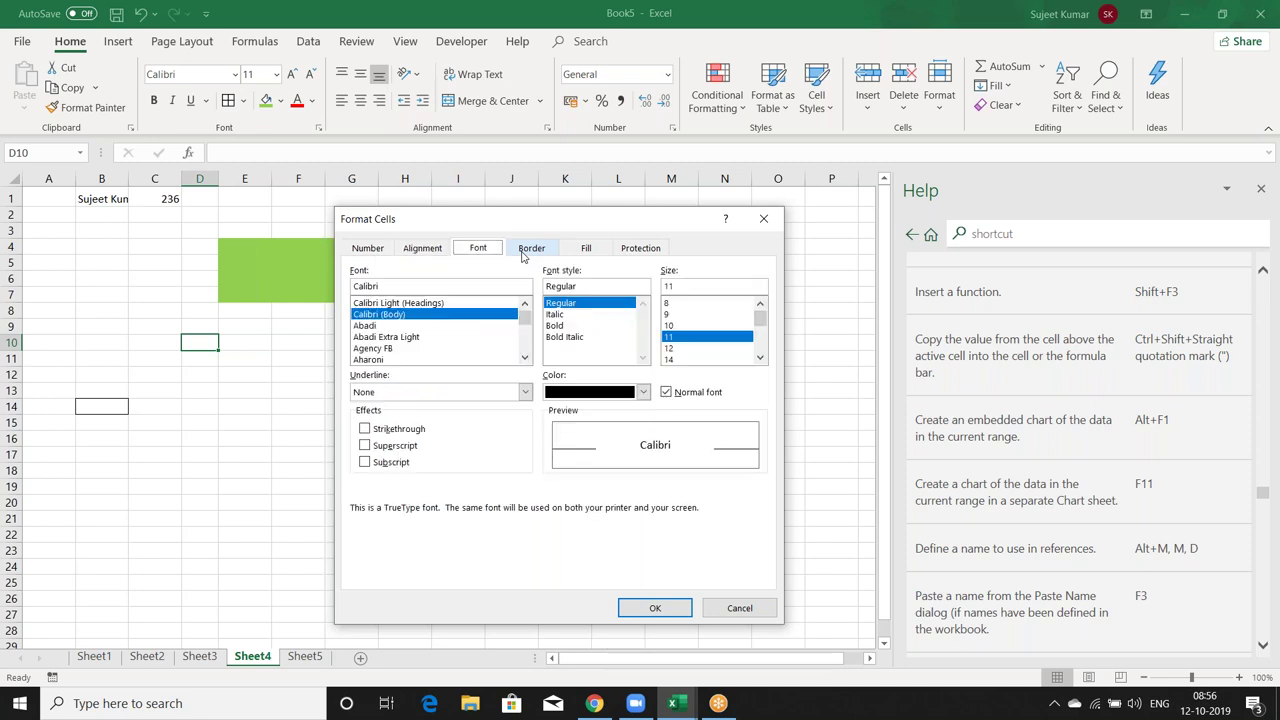
pyautogui.hotkey('ctrl', 'Tab')
pyautogui.hotkey('ctrl', 'Tab')
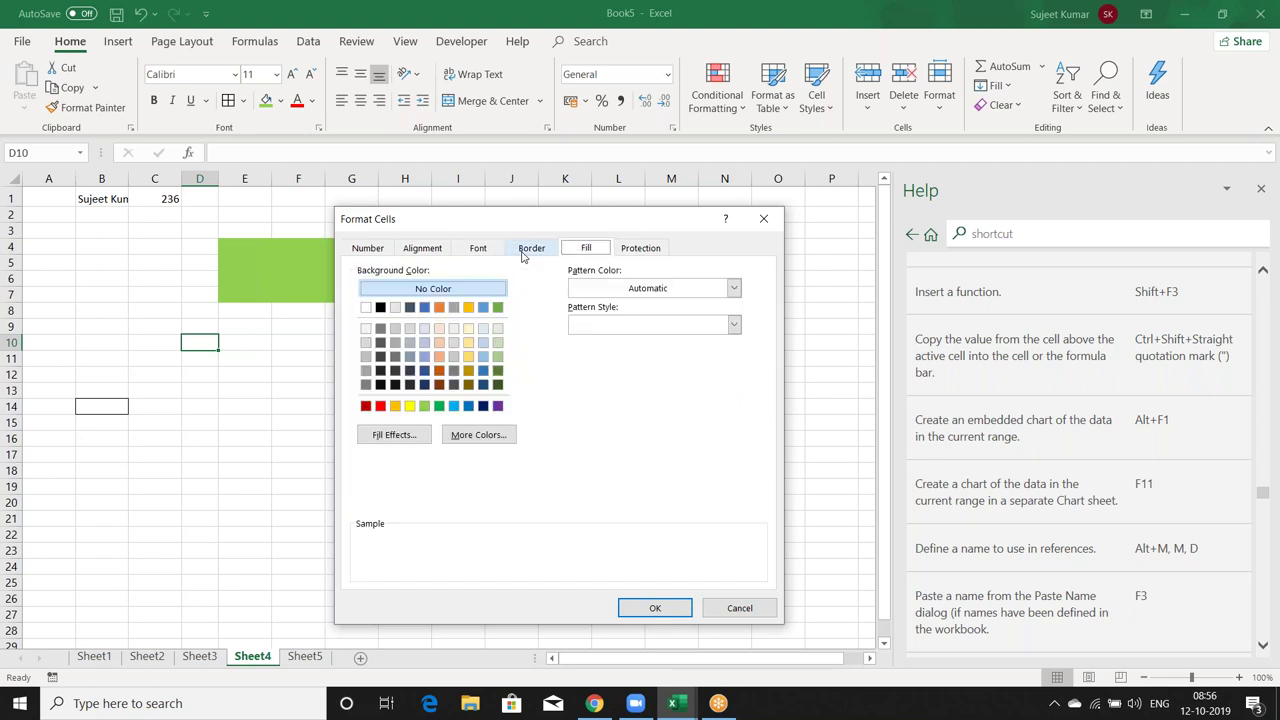
pyautogui.hotkey('ctrl', 'Tab')
pyautogui.hotkey('ctrl', 'Tab')
pyautogui.hotkey('ctrl', 'Tab')
pyautogui.hotkey('ctrl', 'Tab')
pyautogui.hotkey('ctrl', 'Tab')
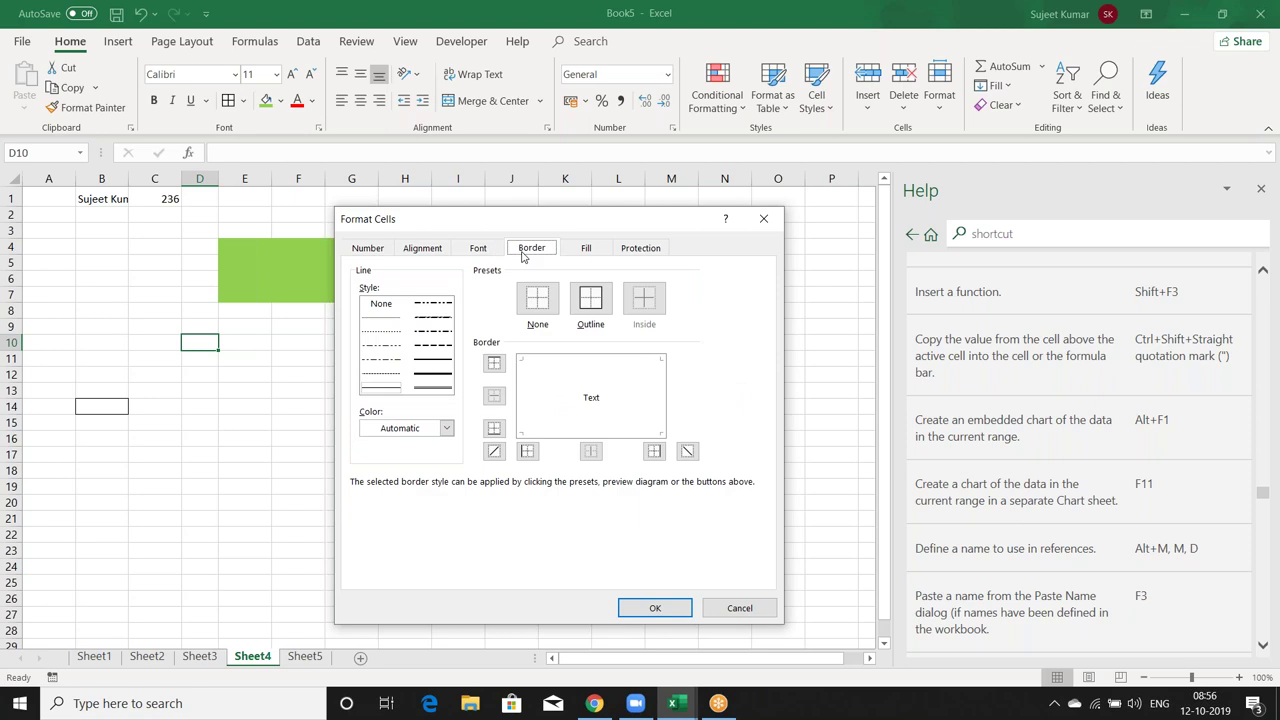
pyautogui.hotkey('ctrl', 'Tab')
pyautogui.hotkey('ctrl', 'Tab')
pyautogui.hotkey('ctrl', 'Tab')
pyautogui.hotkey('ctrl', 'Tab')
pyautogui.hotkey('ctrl', 'Tab')
pyautogui.hotkey('ctrl', 'Tab')
pyautogui.hotkey('ctrl', 'Tab')
pyautogui.hotkey('ctrl', 'Tab')
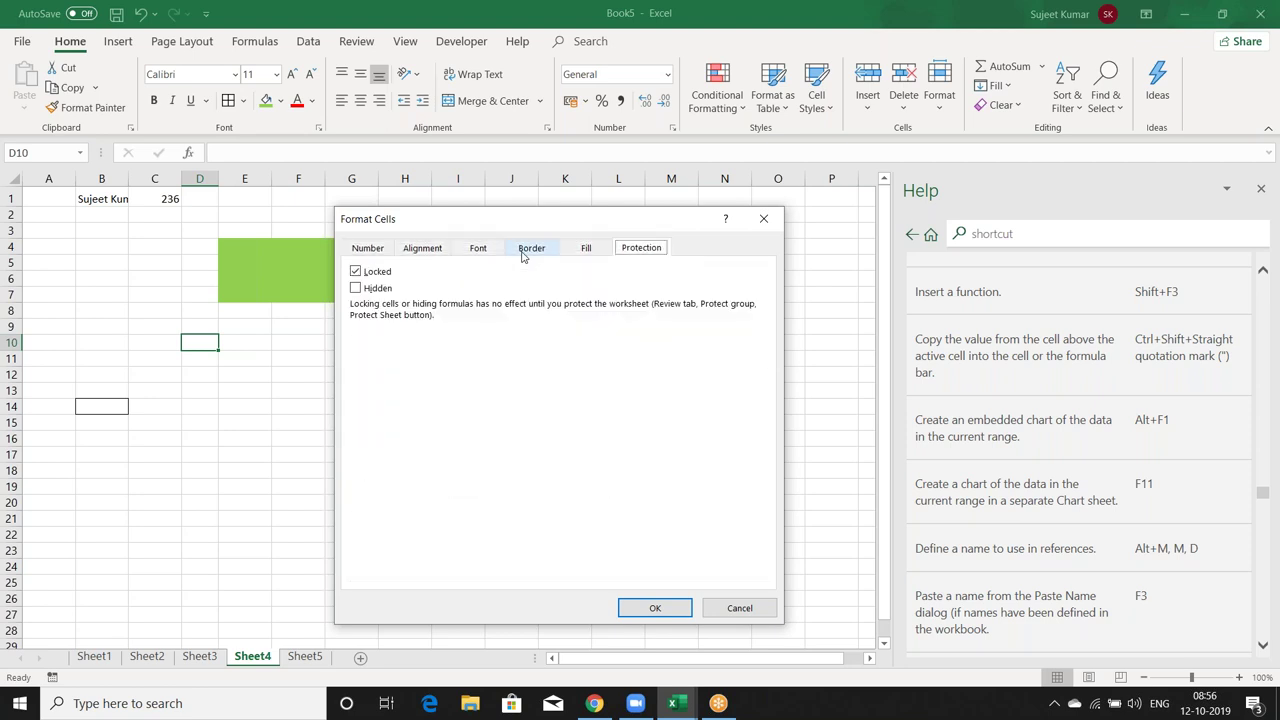
pyautogui.press('Return')
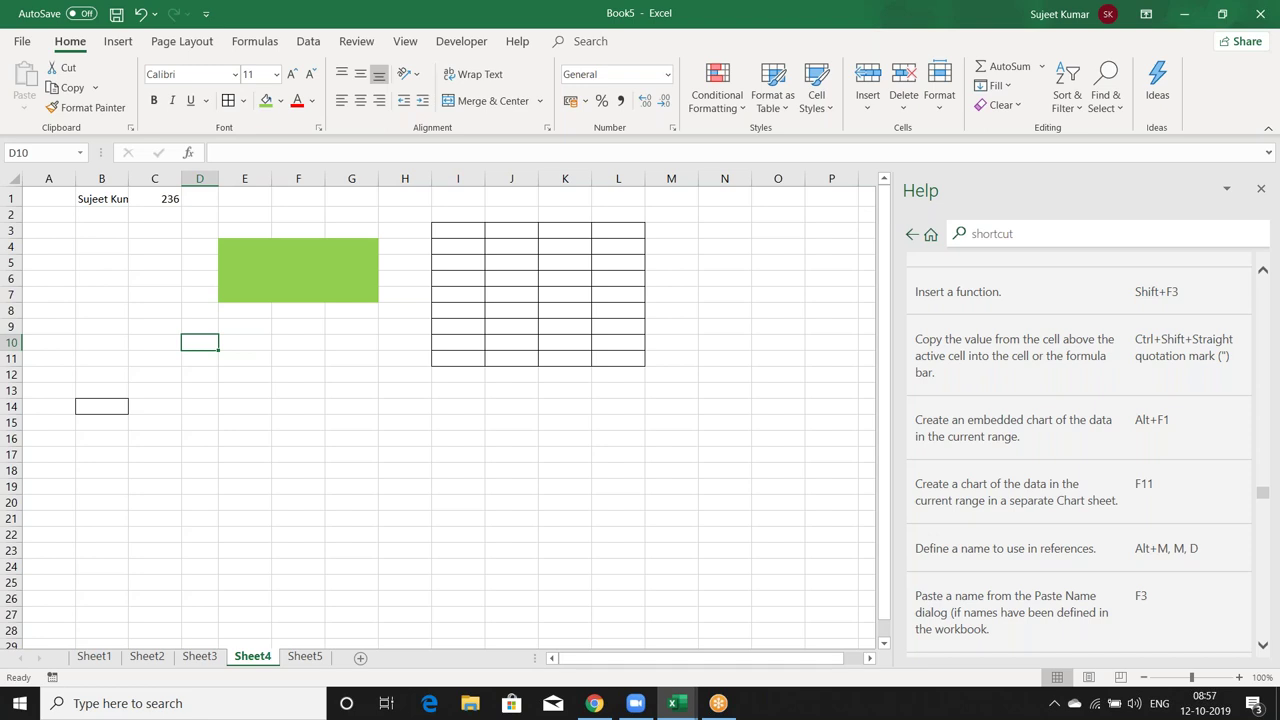
pyautogui.click(515, 246)
pyautogui.rightClick(520, 246)
# Open Format Cells for J4 and choose the Date type 14-03-2012.
pyautogui.click(580, 514)
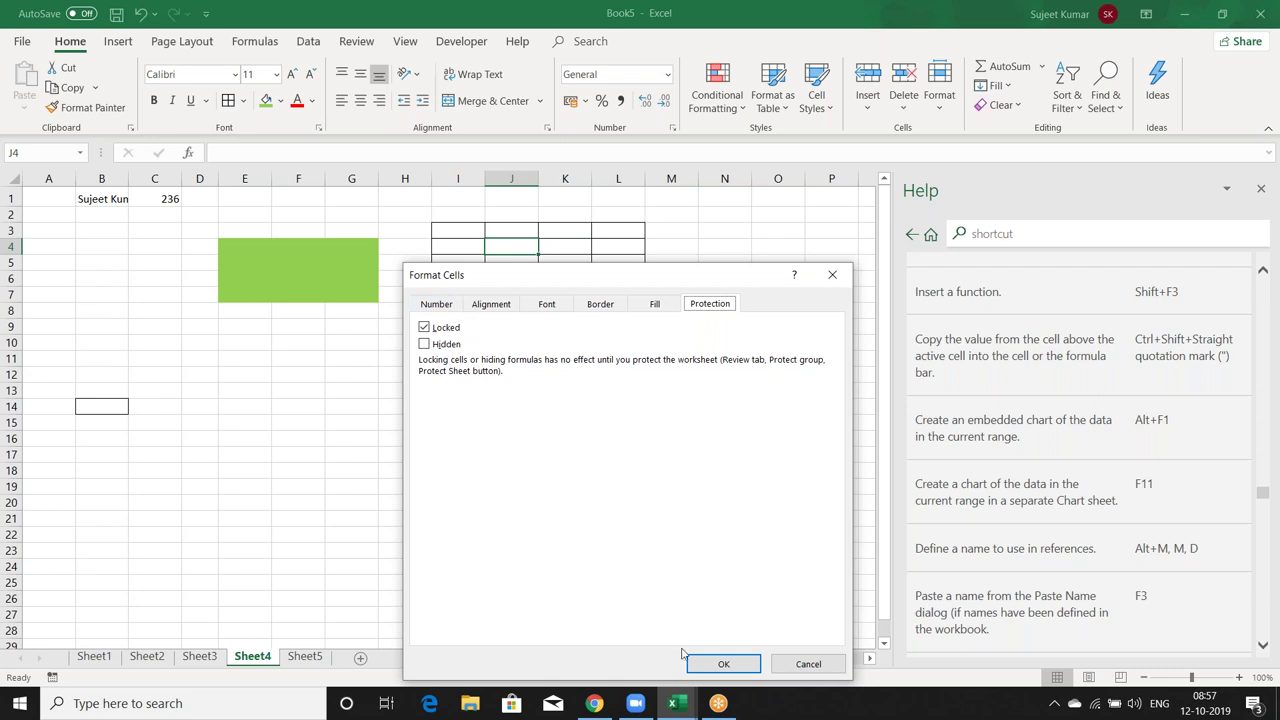
pyautogui.hotkey('ctrl', 'Tab')
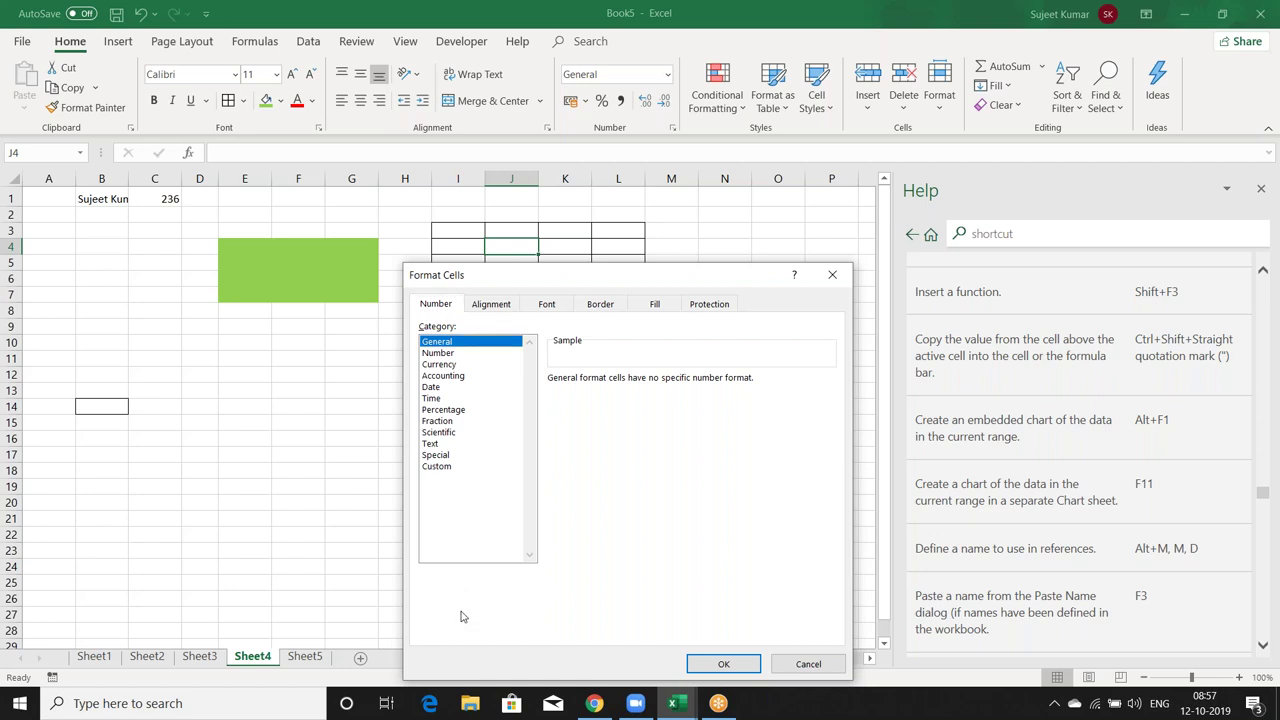
pyautogui.press('Down')
pyautogui.press('Down')
pyautogui.press('Down')
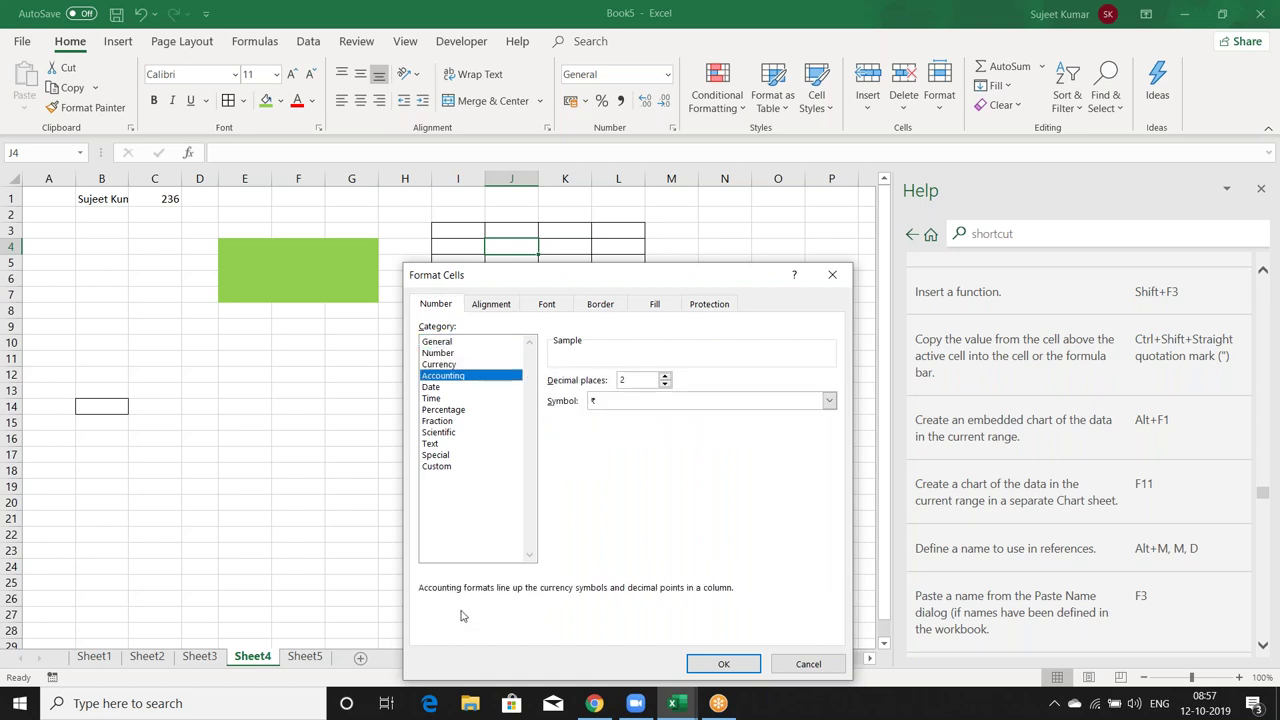
pyautogui.press('Down')
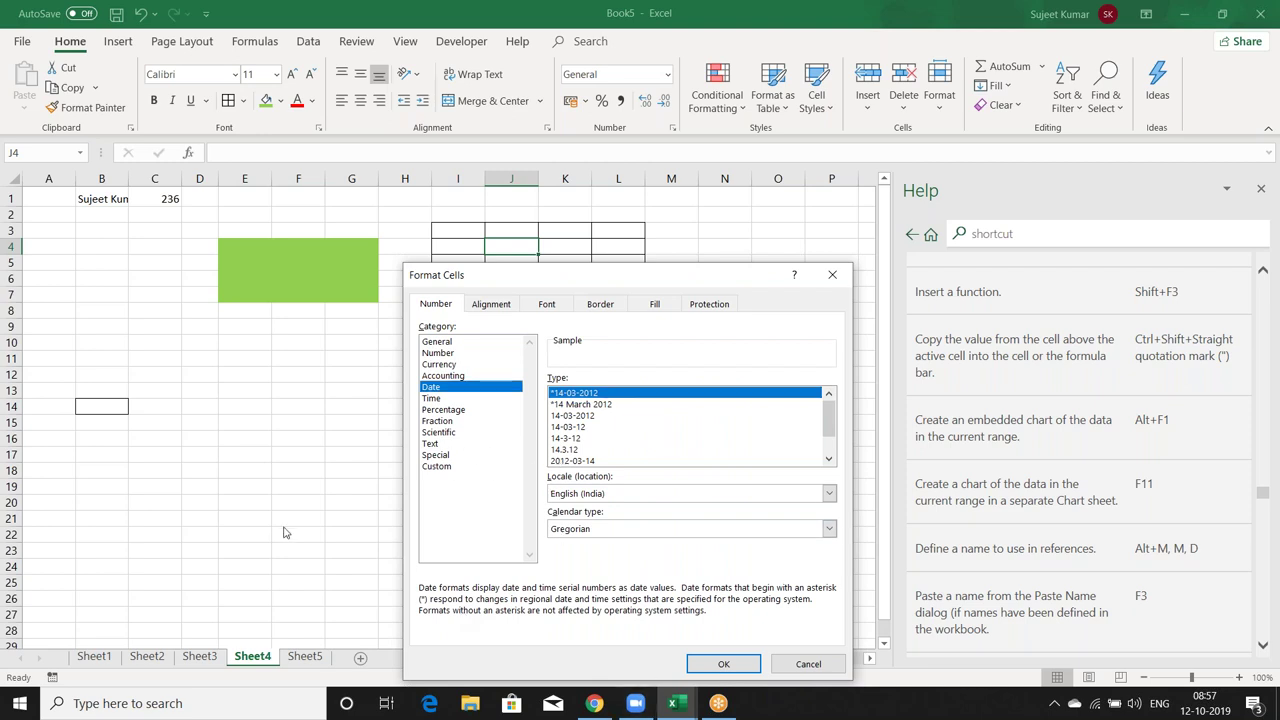
pyautogui.press('Down')
pyautogui.press('Down')
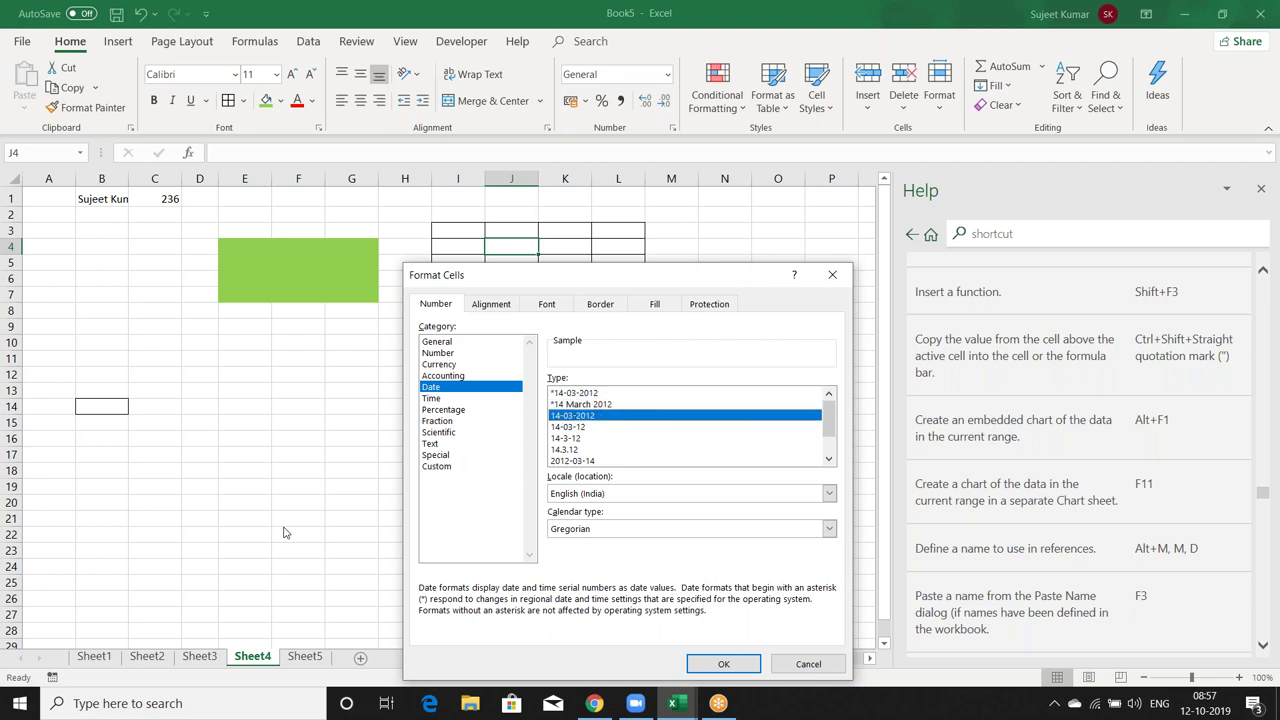
pyautogui.press('Down')
pyautogui.press('Down')
pyautogui.press('Down')
pyautogui.press('Down')
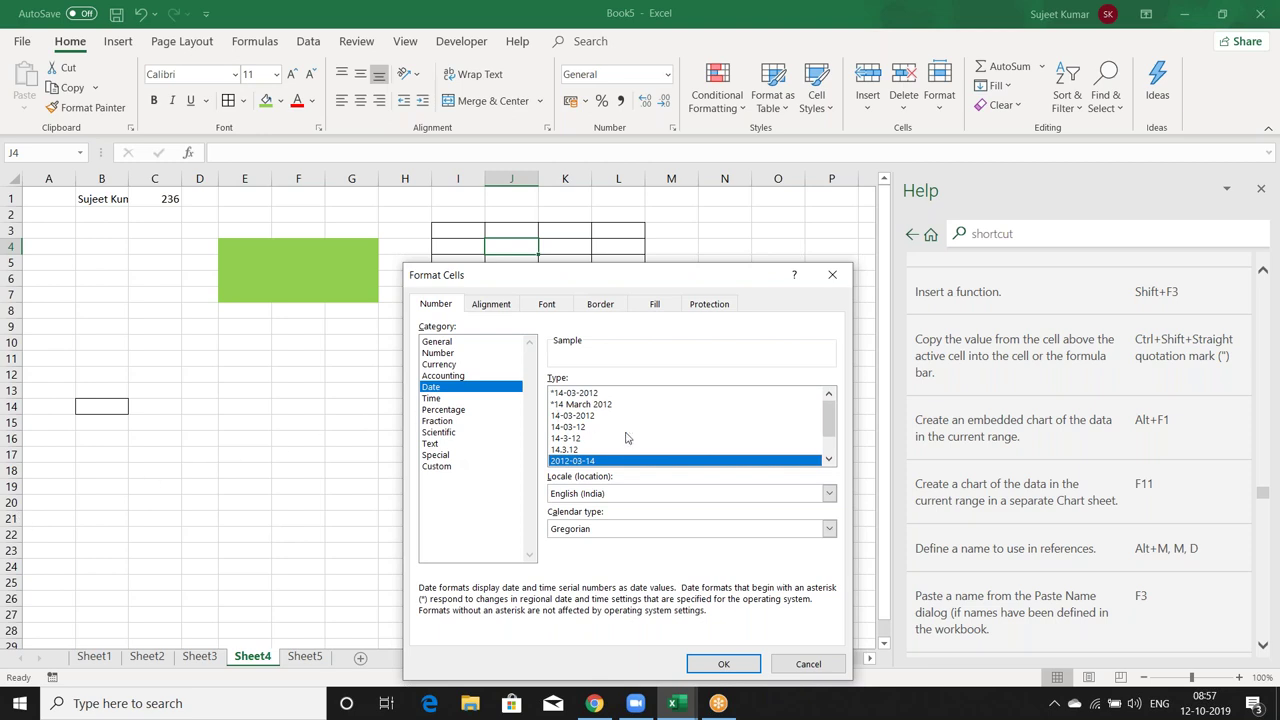
# Switch to the Time category, pick 13:30:55 keeping English (India) locale, then view Alignment.
pyautogui.click(433, 399)
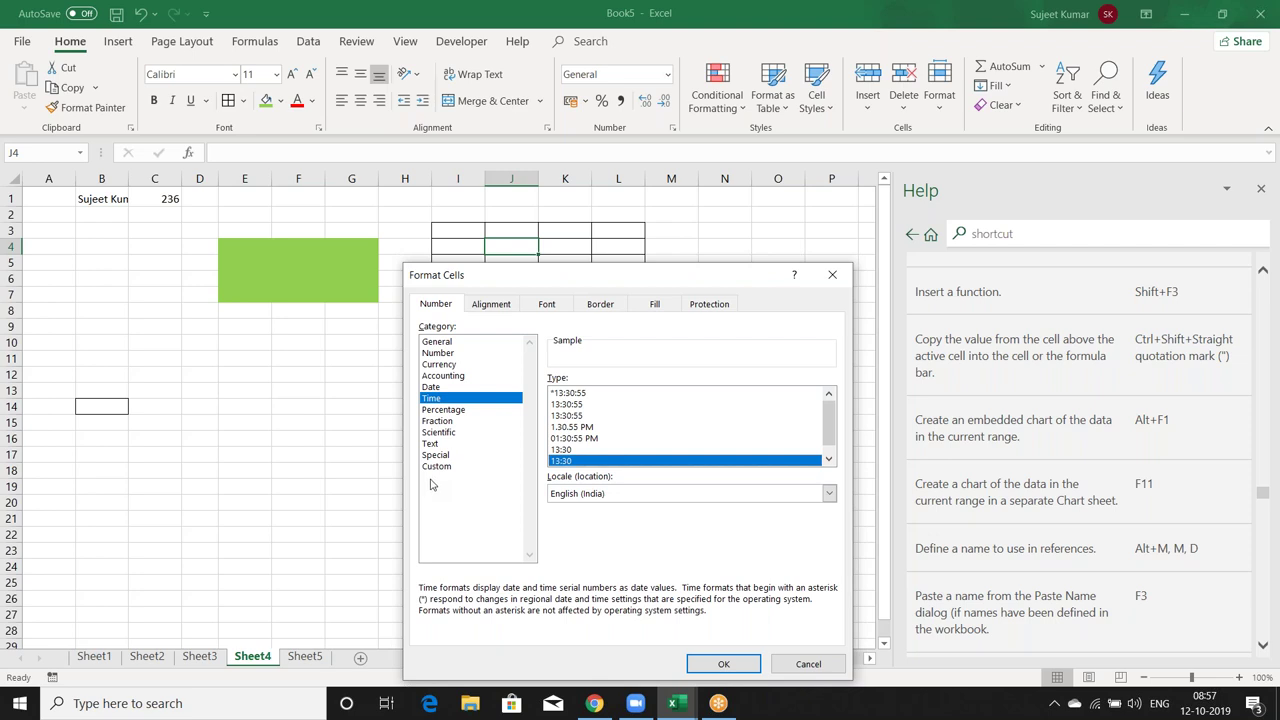
pyautogui.scroll(-1, 603, 432)
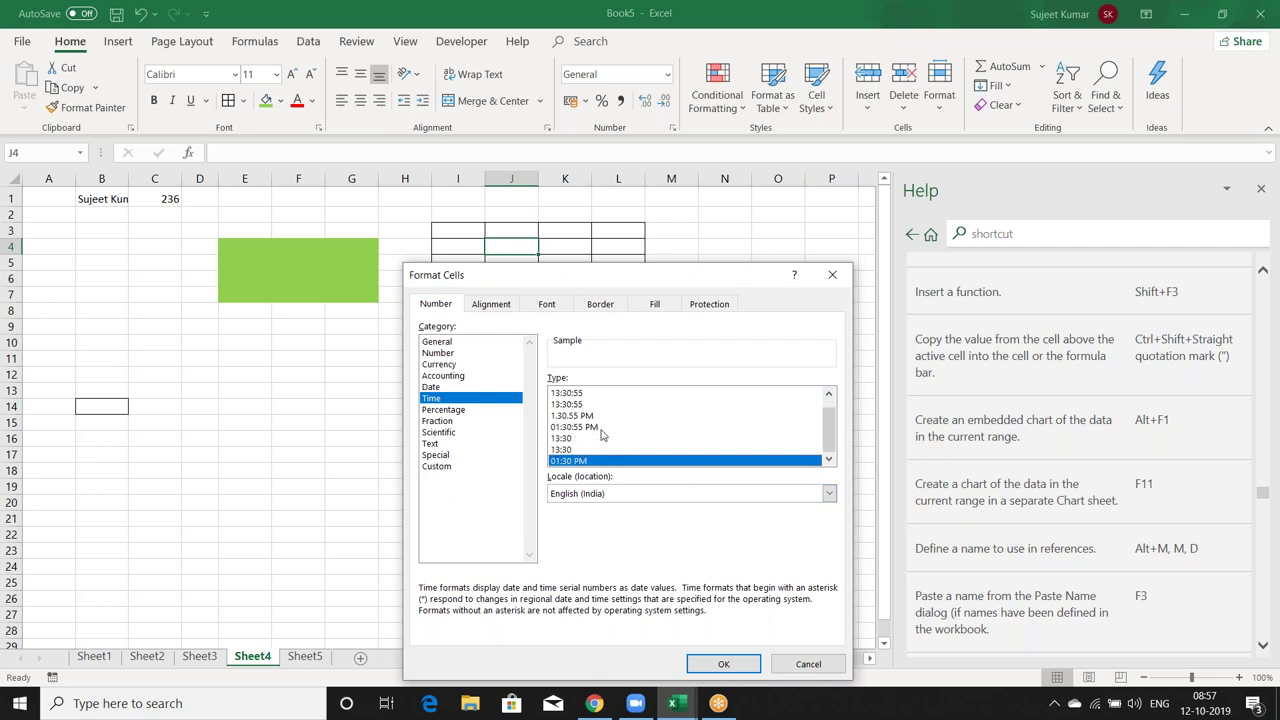
pyautogui.press('Up')
pyautogui.press('Up')
pyautogui.press('Up')
pyautogui.press('Up')
pyautogui.press('Up')
pyautogui.press('Up')
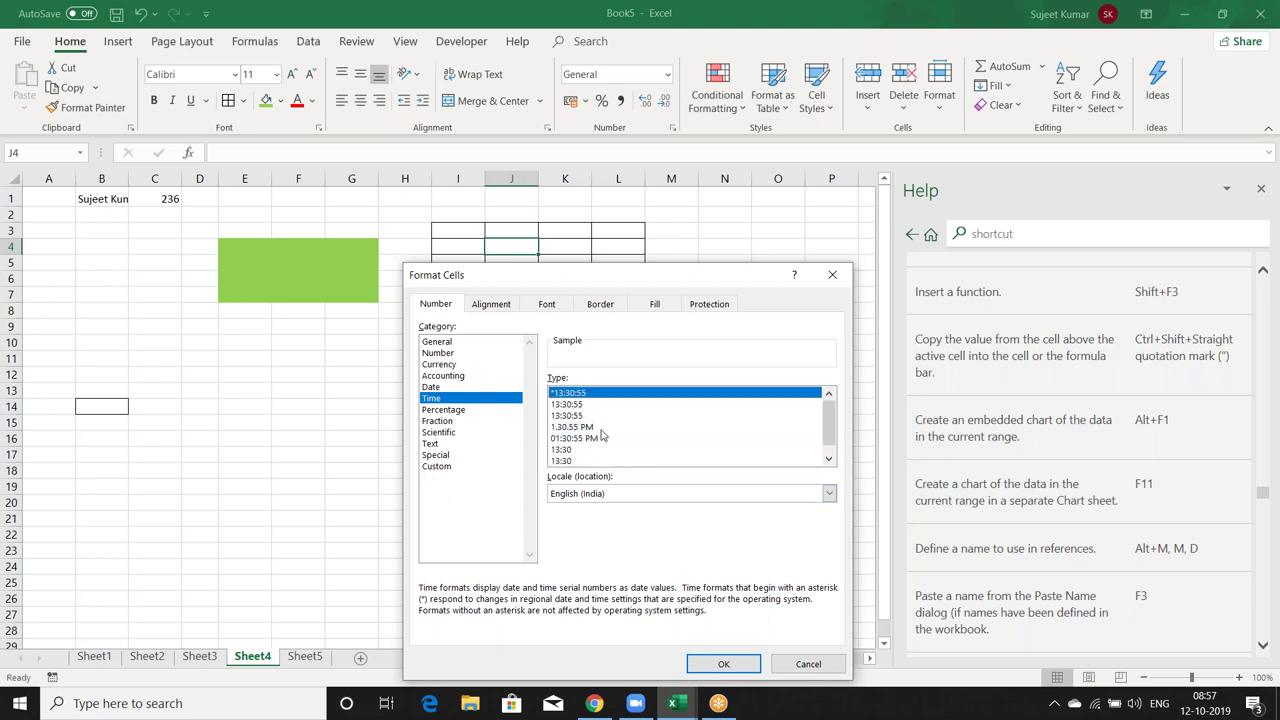
pyautogui.press('Down')
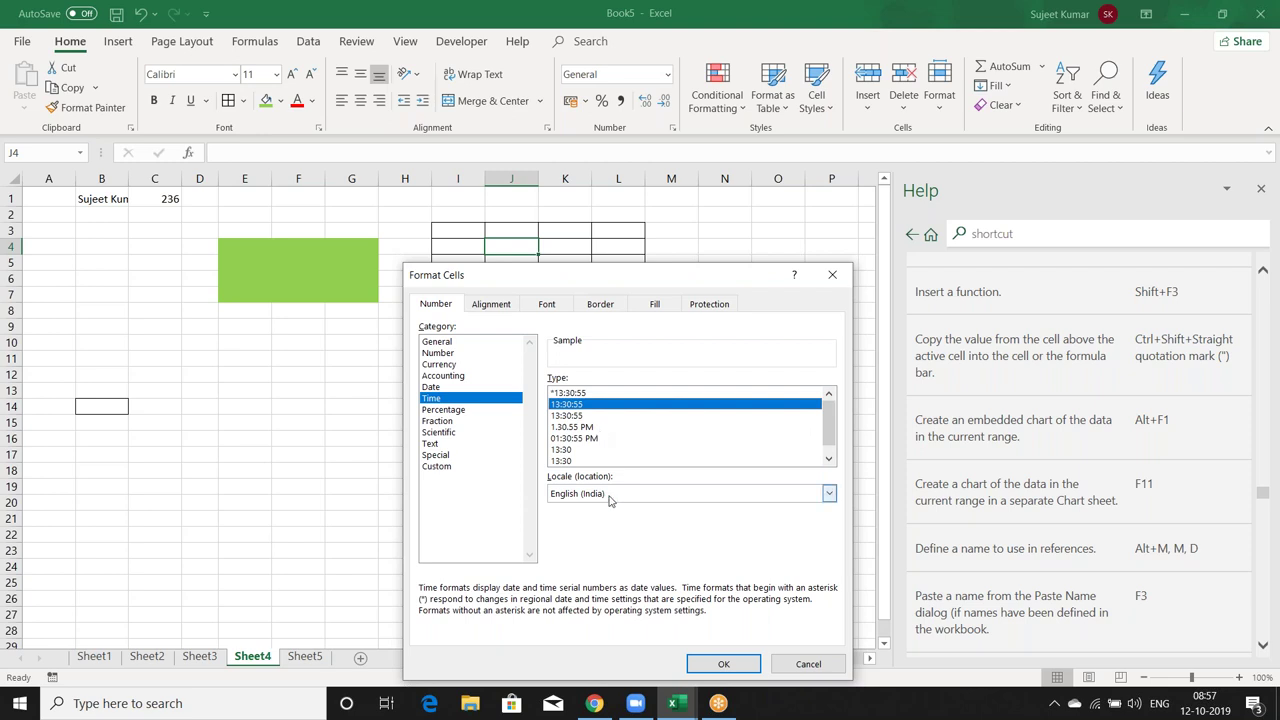
pyautogui.press('Tab')
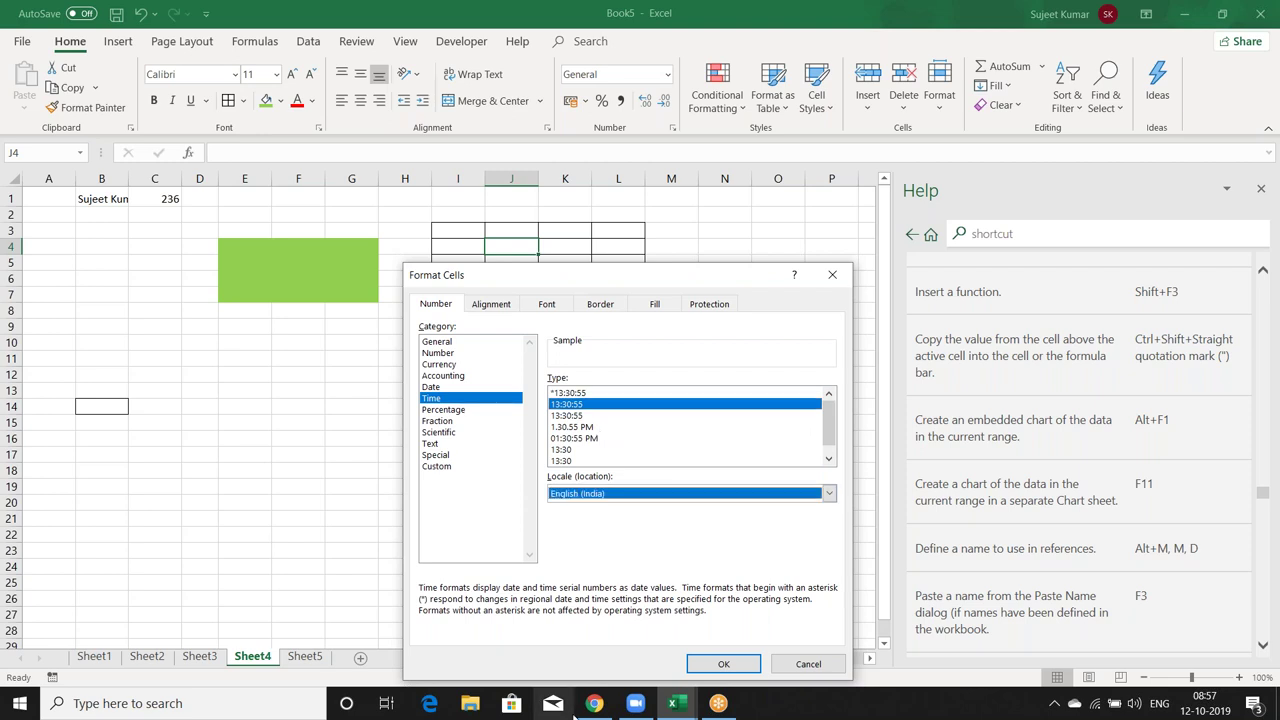
pyautogui.hotkey('alt', 'Down')
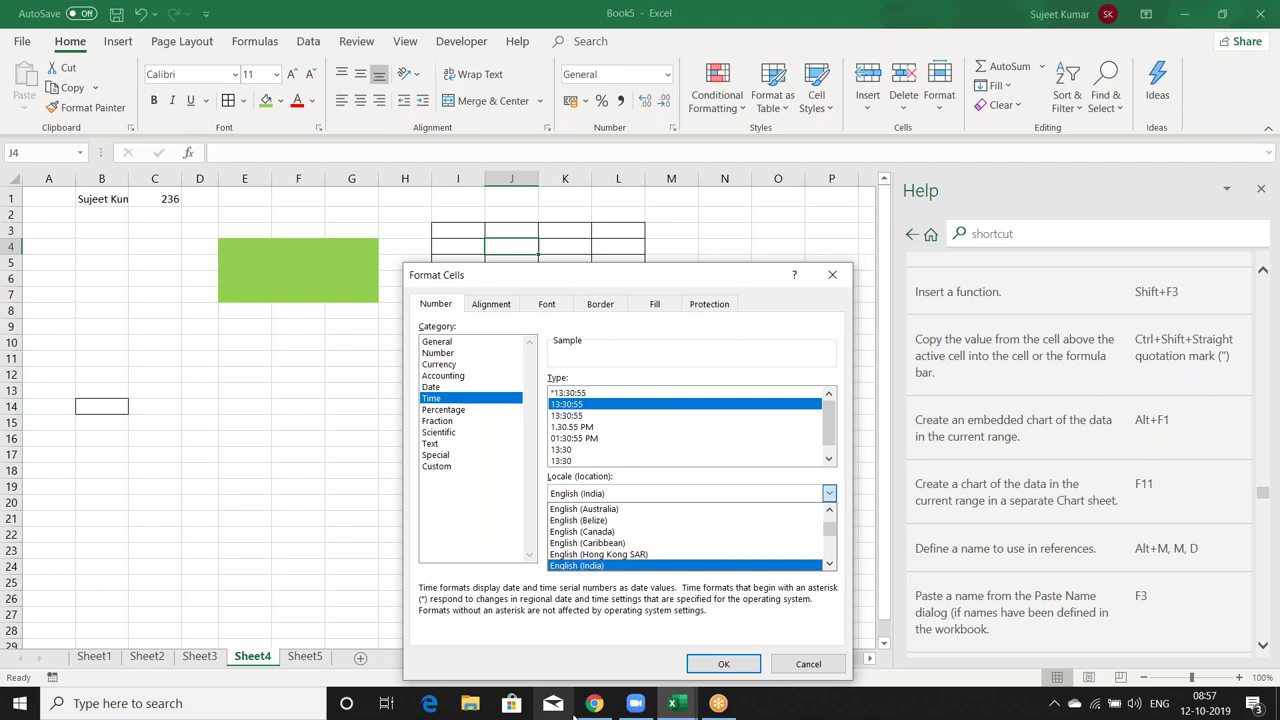
pyautogui.press('Return')
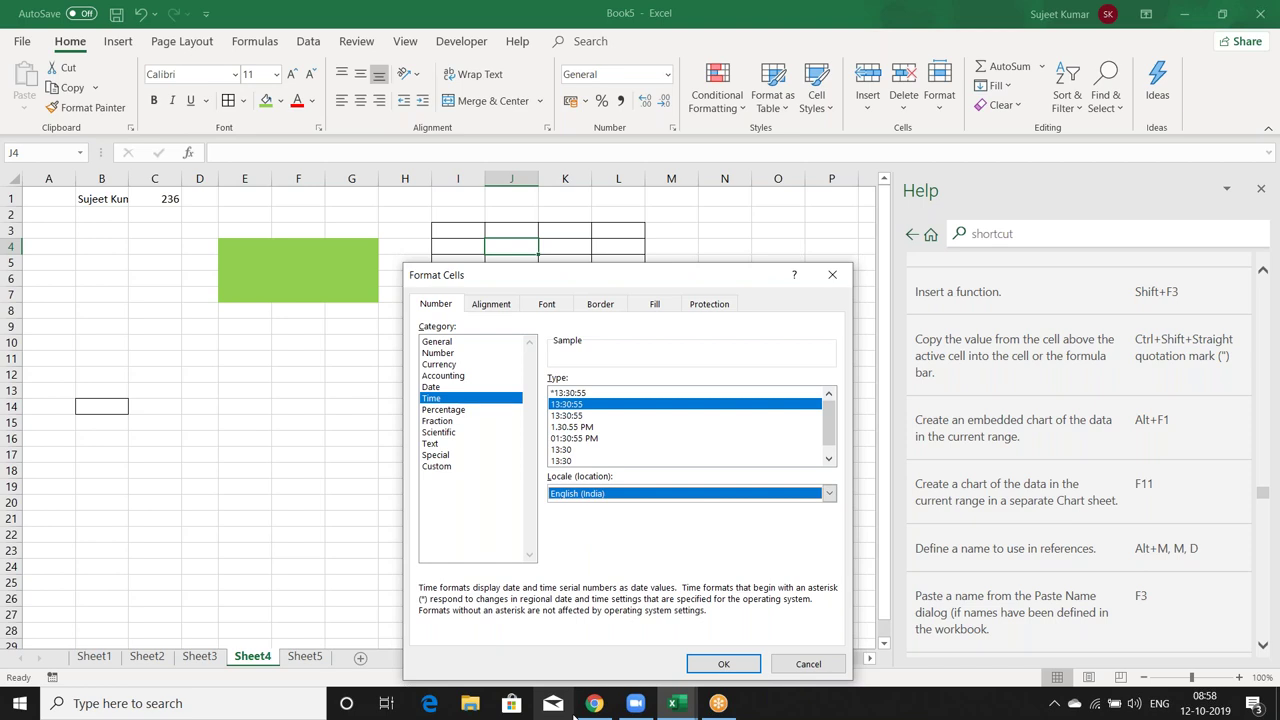
pyautogui.hotkey('ctrl', 'Tab')
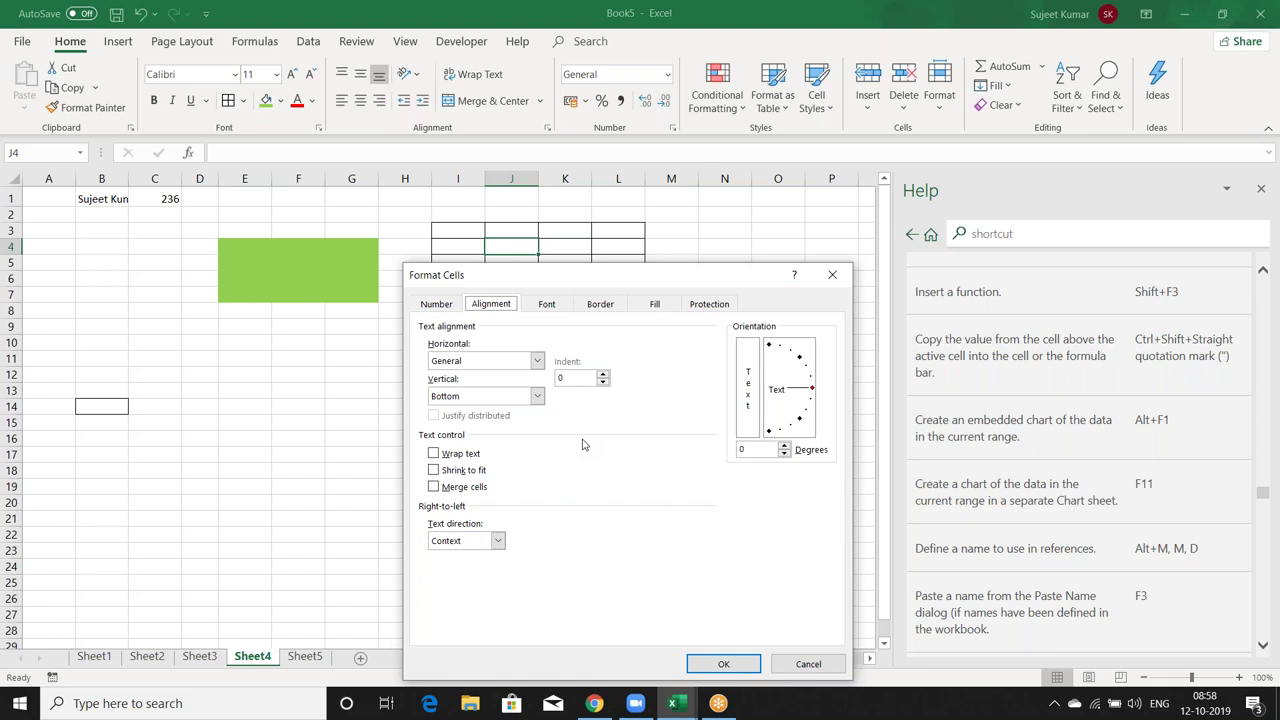
# Step through Horizontal, Indent, Vertical and Text control, tick Merge cells, and confirm with OK.
pyautogui.press('Tab')
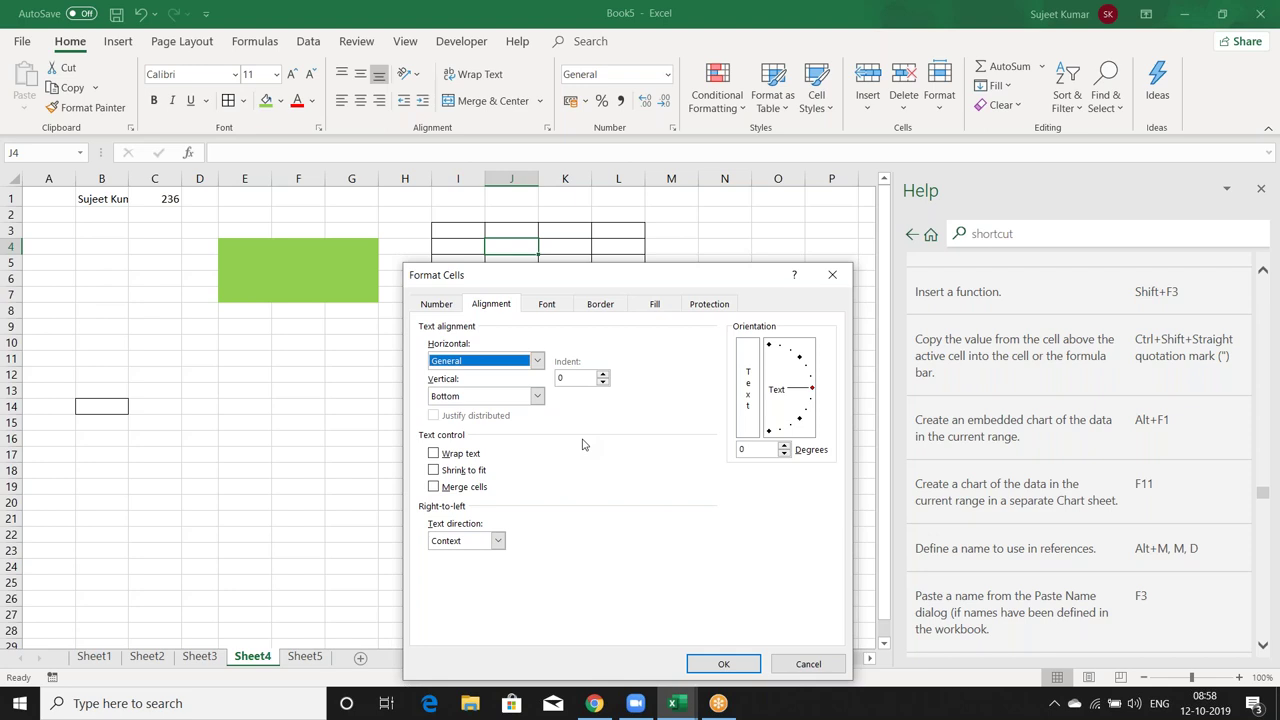
pyautogui.press('Tab')
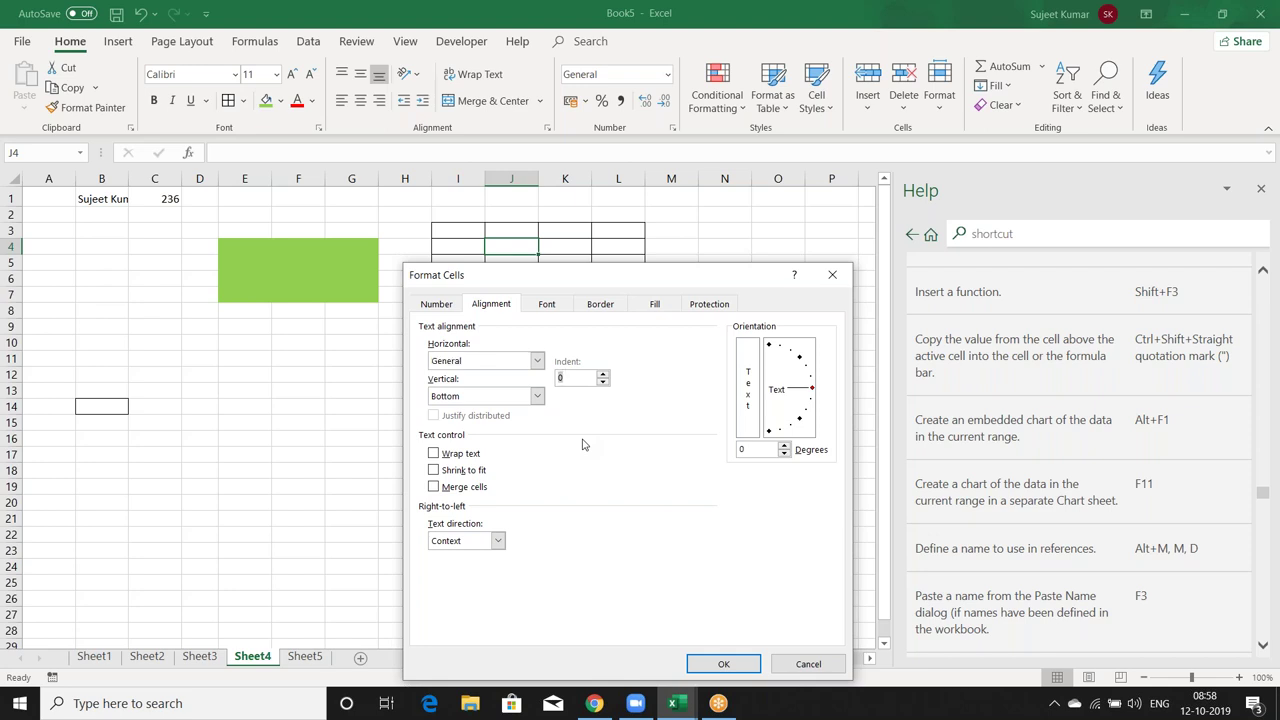
pyautogui.press('Tab')
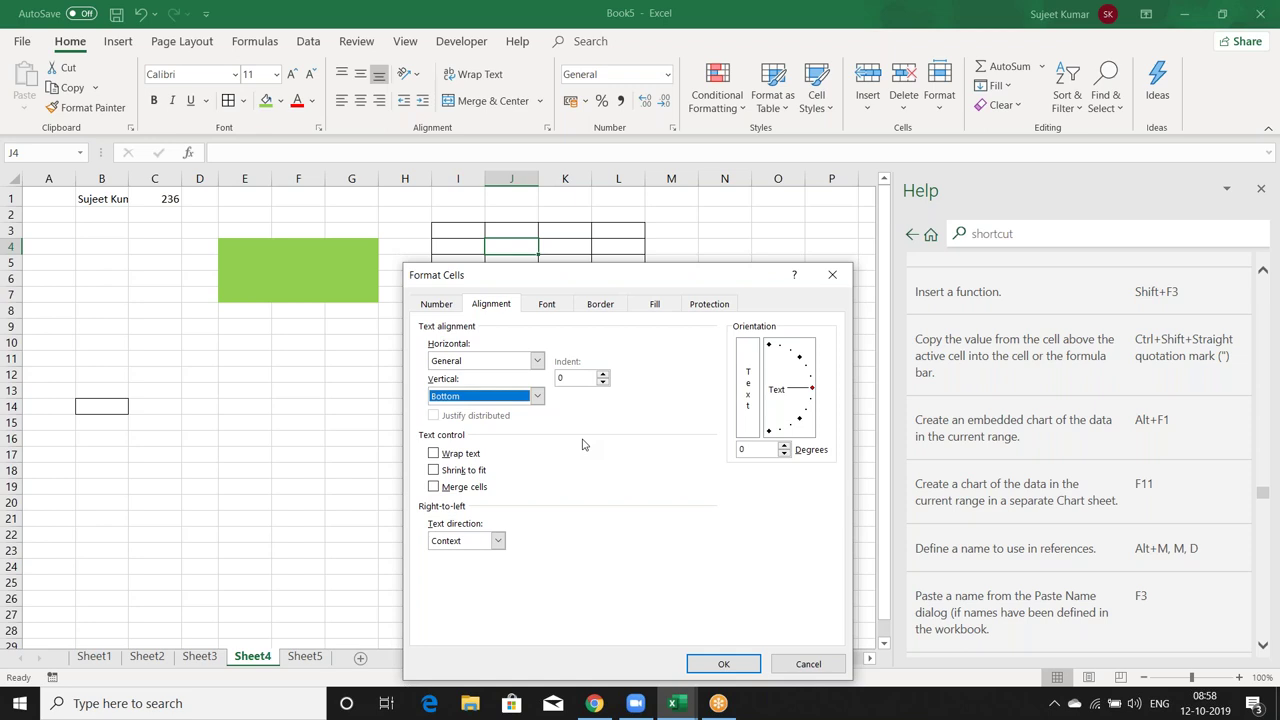
pyautogui.press('Tab')
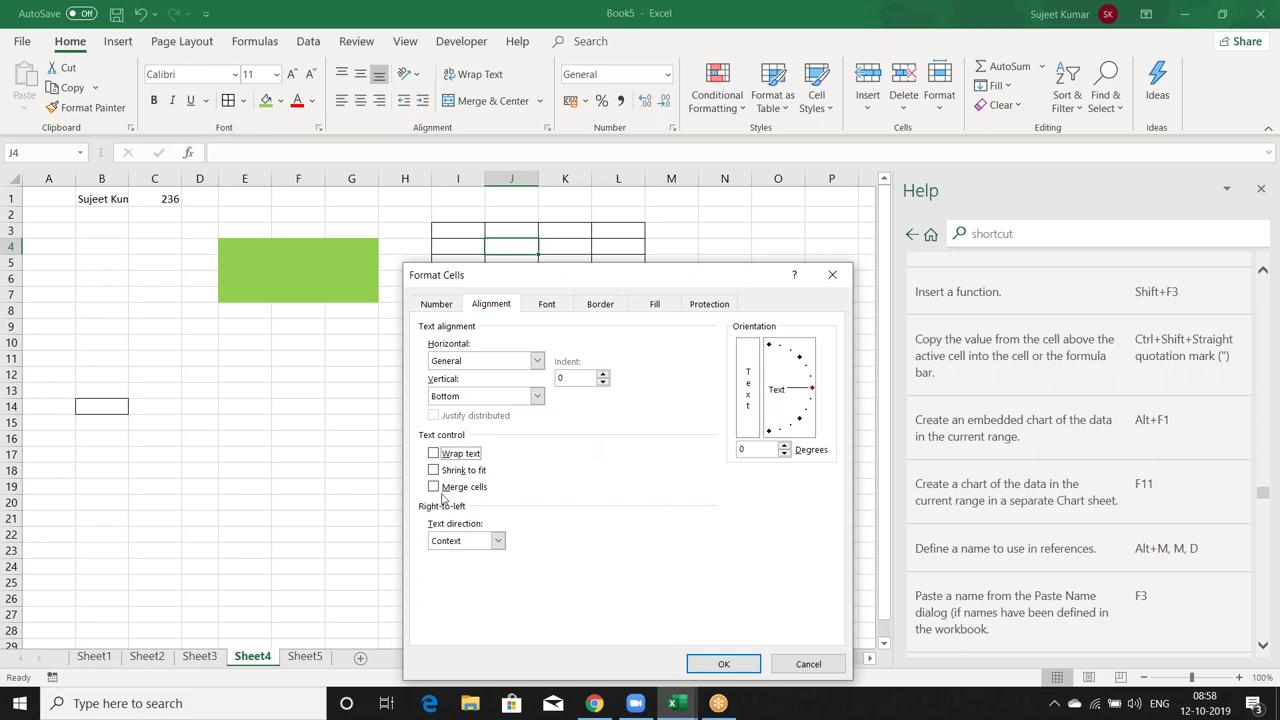
pyautogui.press('Tab')
pyautogui.press('Tab')
pyautogui.press('Tab')
pyautogui.press('Tab')
pyautogui.press('Tab')
pyautogui.press('Tab')
pyautogui.hotkey('alt', 'm')
pyautogui.click(832, 274)
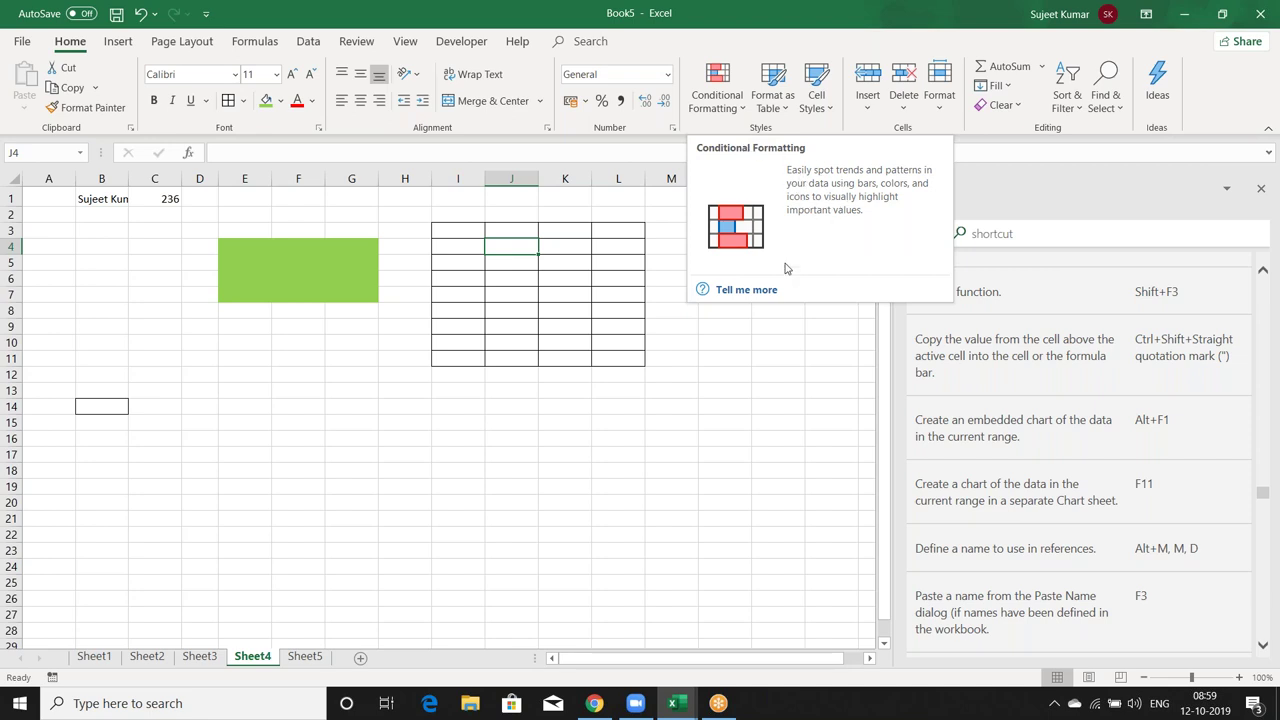
# Read the full conditional formatting help article, expanding its first topic while scrolling.
pyautogui.click(750, 290)
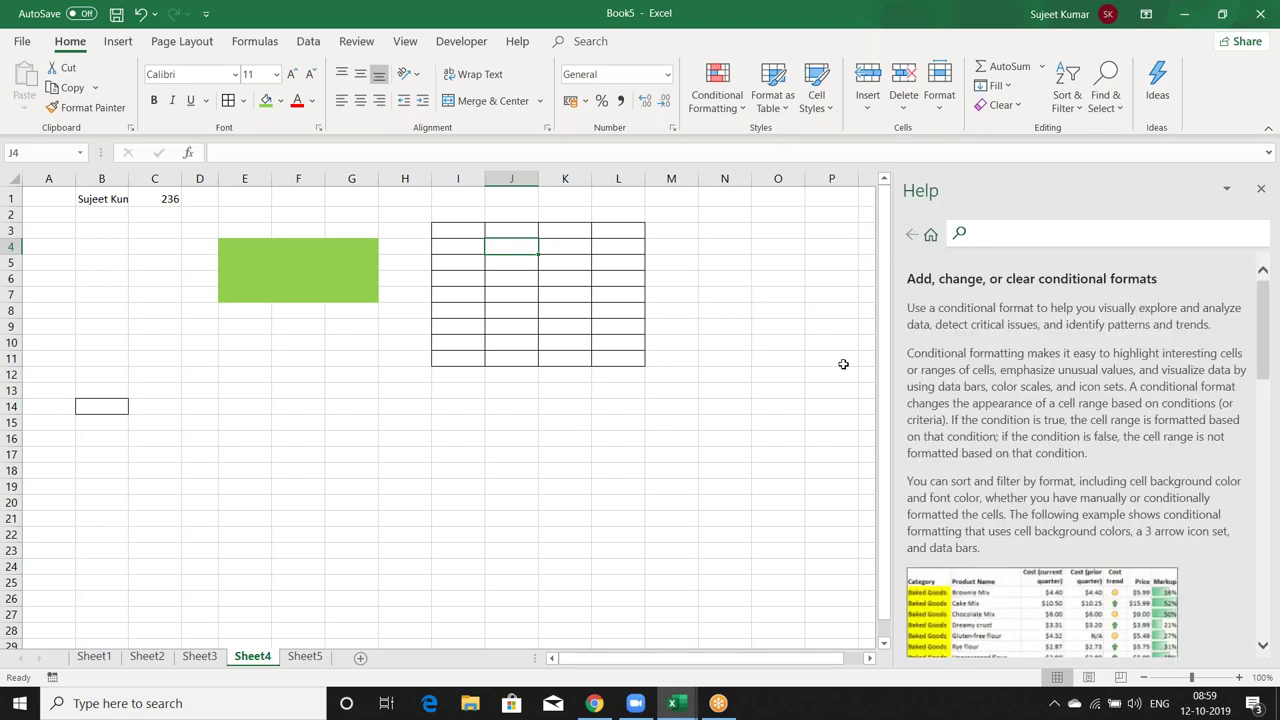
pyautogui.scroll(-1, 989, 348)
pyautogui.scroll(-2, 989, 348)
pyautogui.scroll(-8, 989, 355)
pyautogui.scroll(-2, 990, 366)
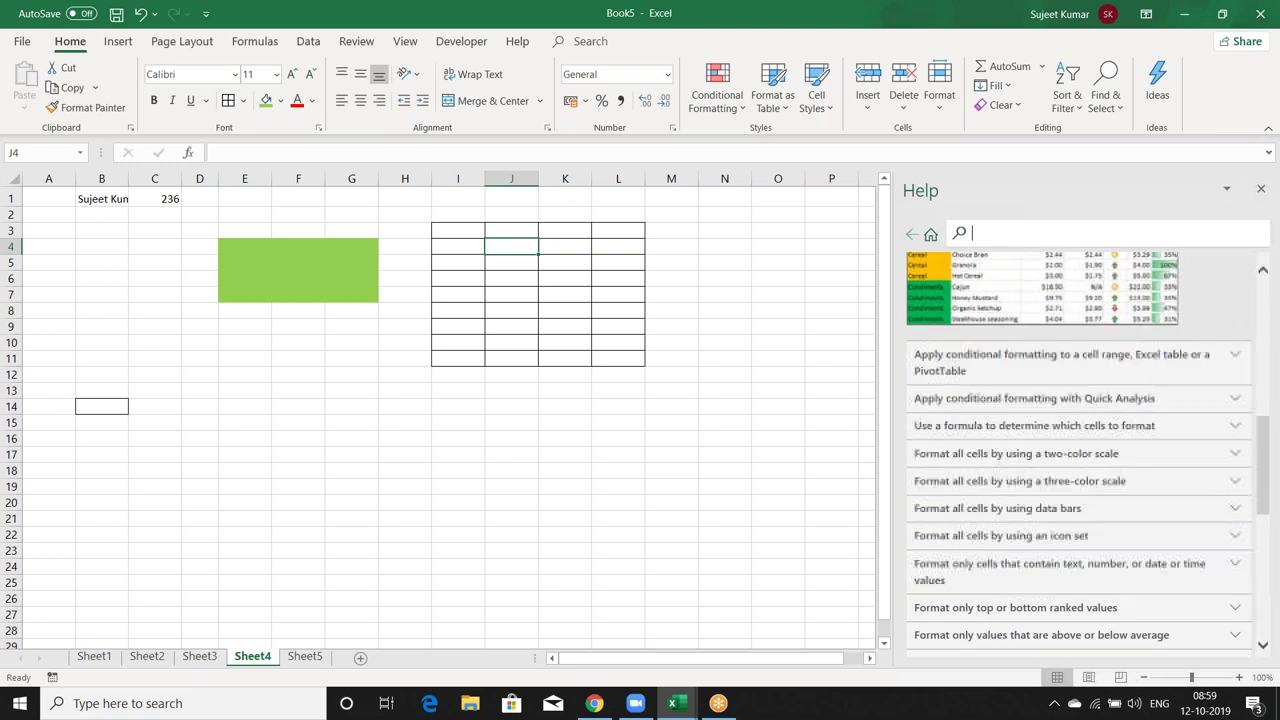
pyautogui.click(989, 366)
pyautogui.scroll(-5, 989, 366)
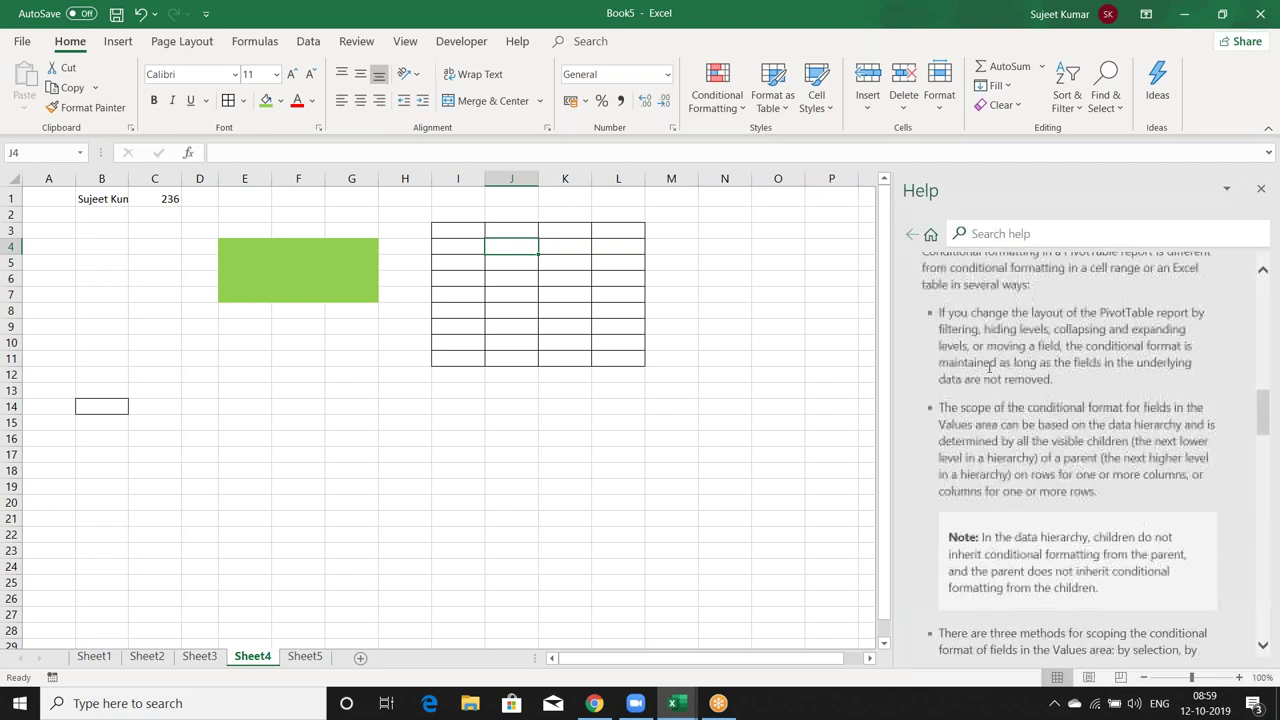
pyautogui.scroll(-3, 989, 366)
pyautogui.scroll(-5, 989, 366)
pyautogui.scroll(-2, 990, 373)
pyautogui.scroll(-1, 990, 373)
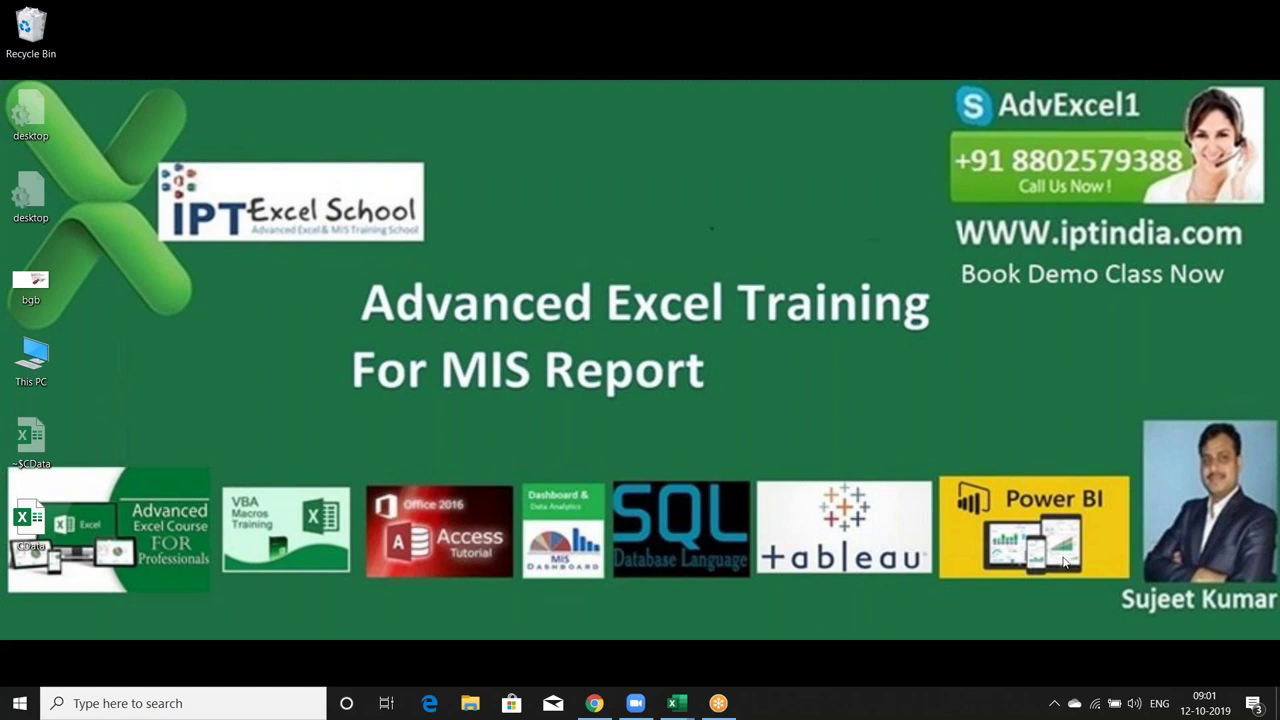
# Bring Book4 to the front, visit its File page and return twice, then select D6.
pyautogui.moveTo(678, 697)
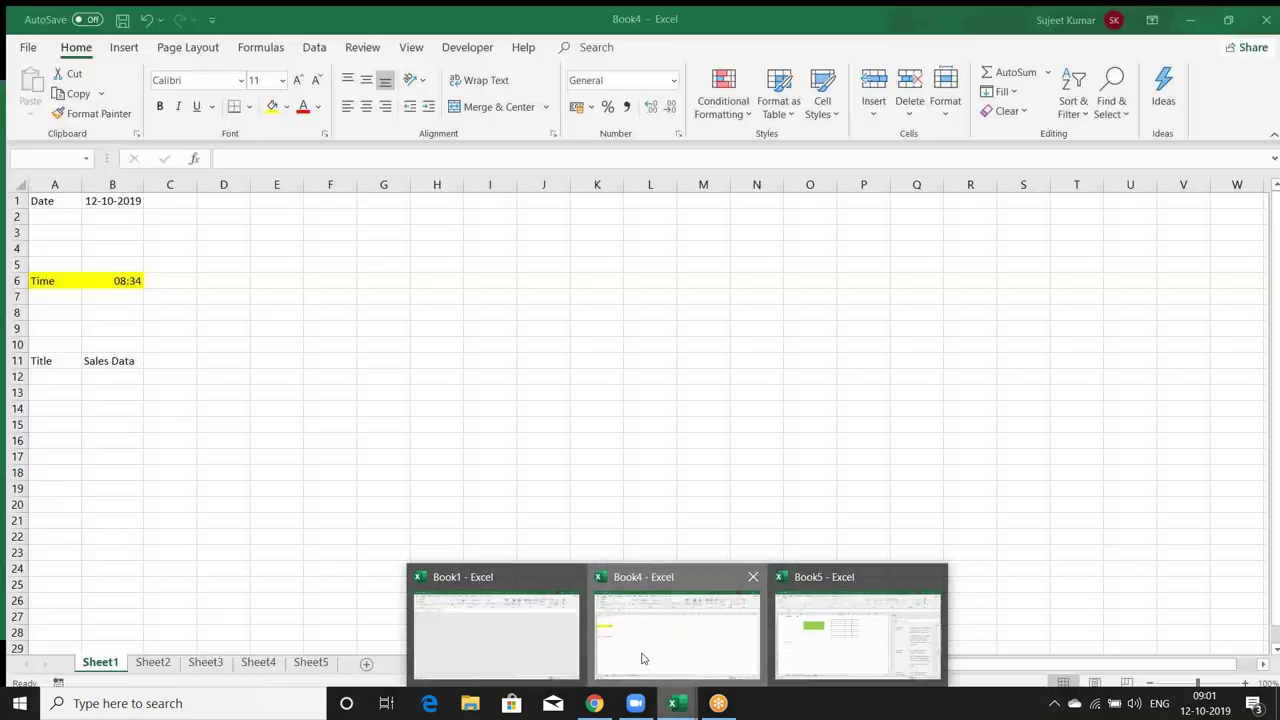
pyautogui.click(643, 655)
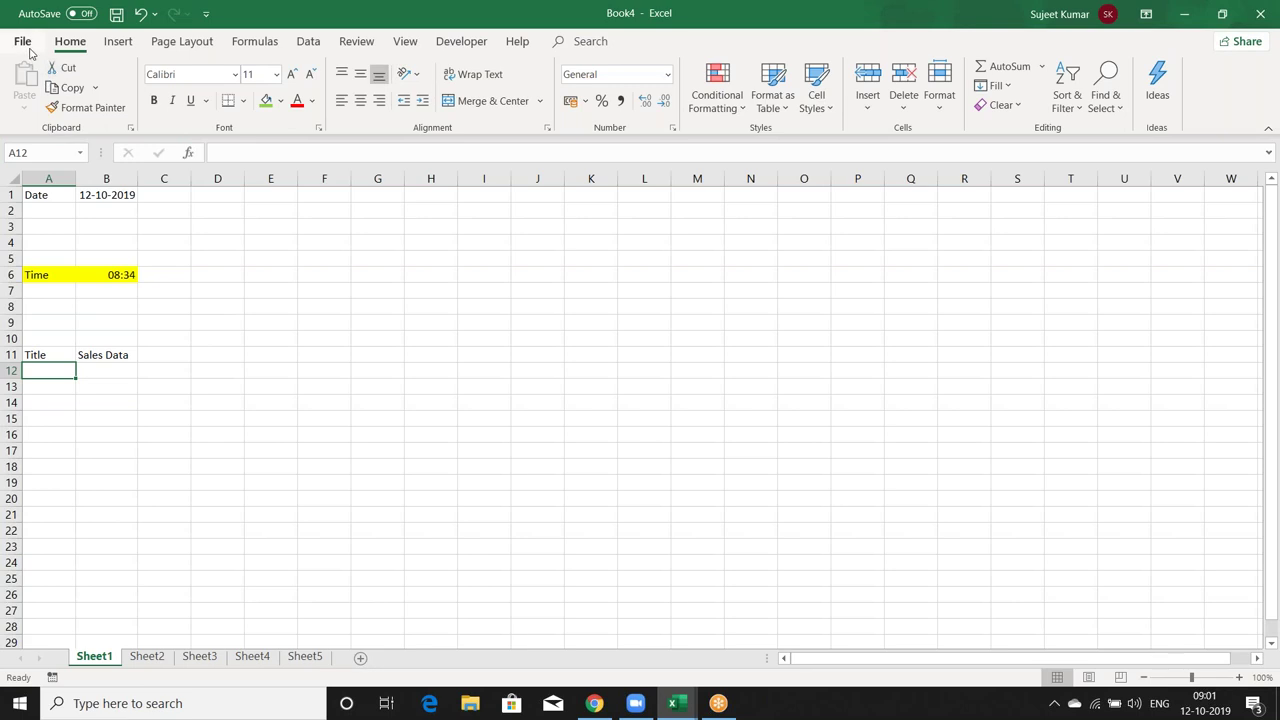
pyautogui.click(29, 46)
pyautogui.click(29, 46)
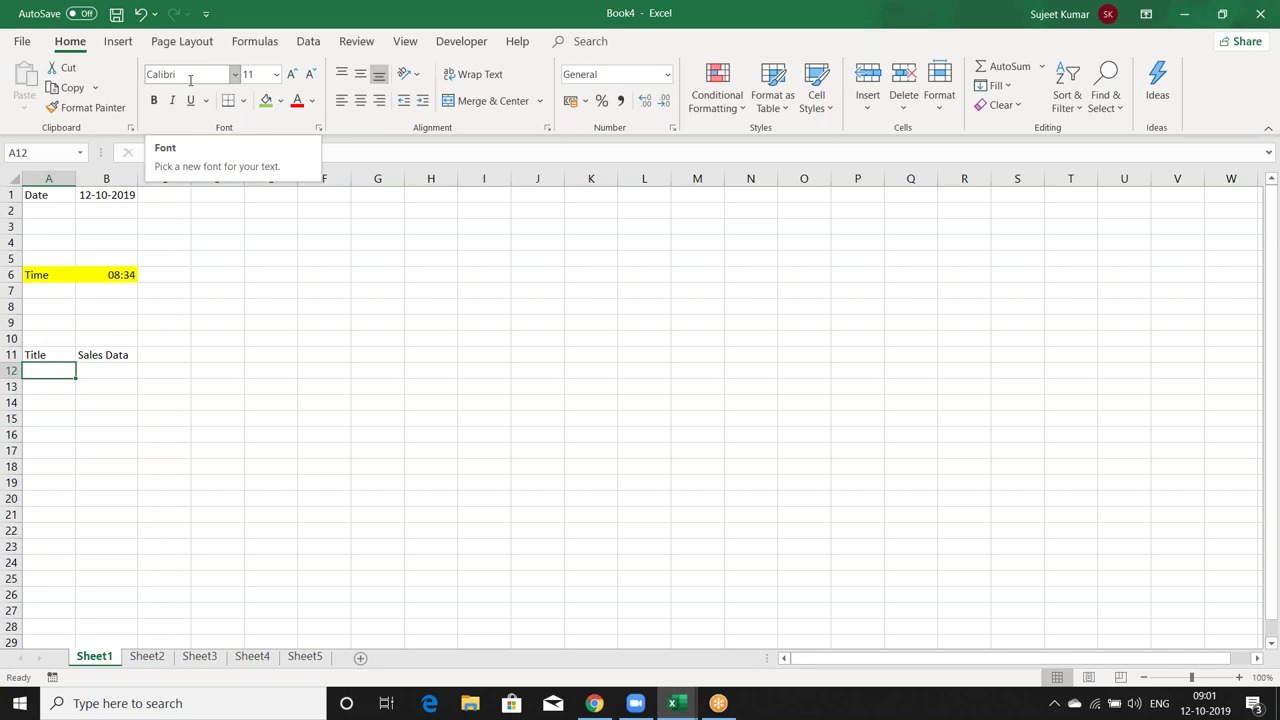
pyautogui.click(24, 41)
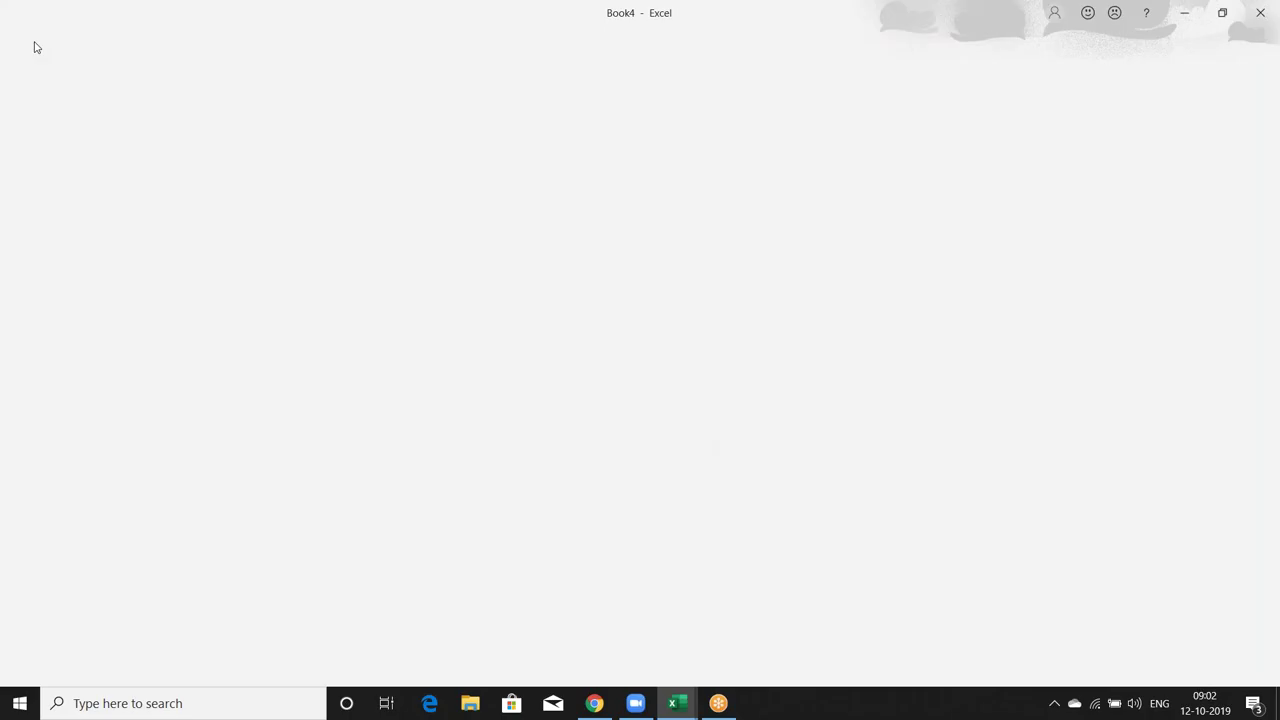
pyautogui.click(24, 47)
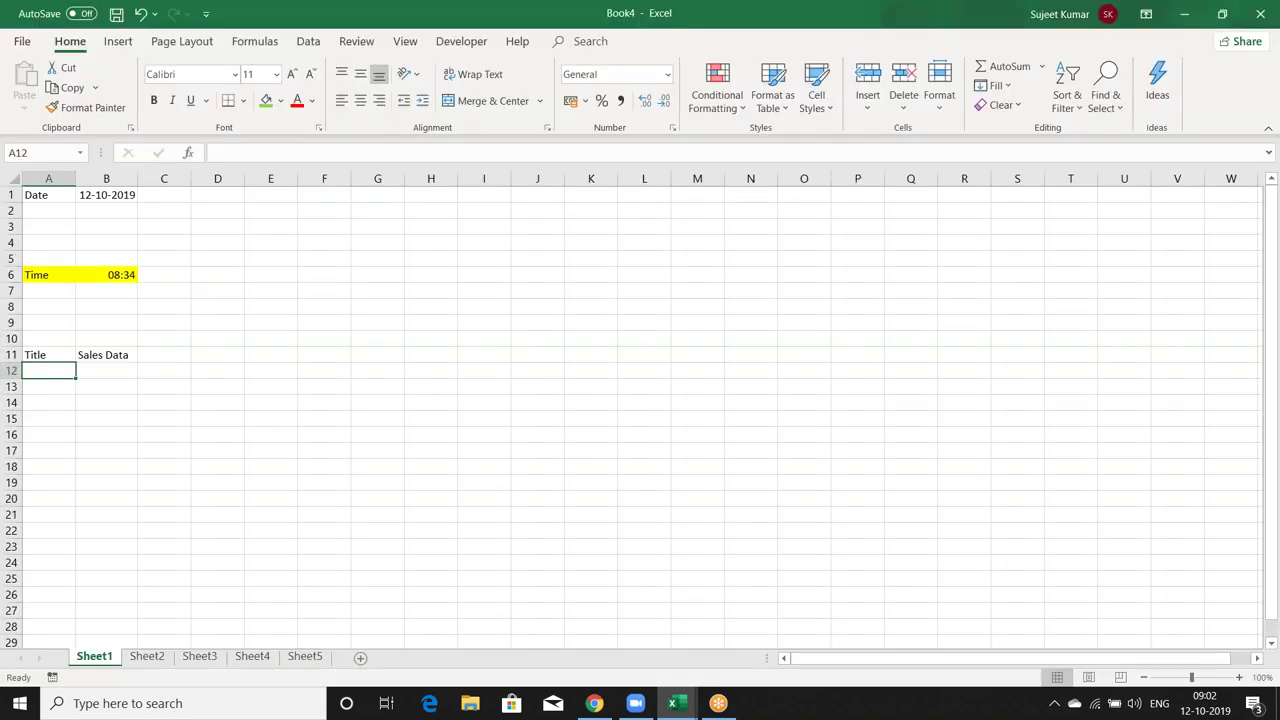
pyautogui.click(200, 271)
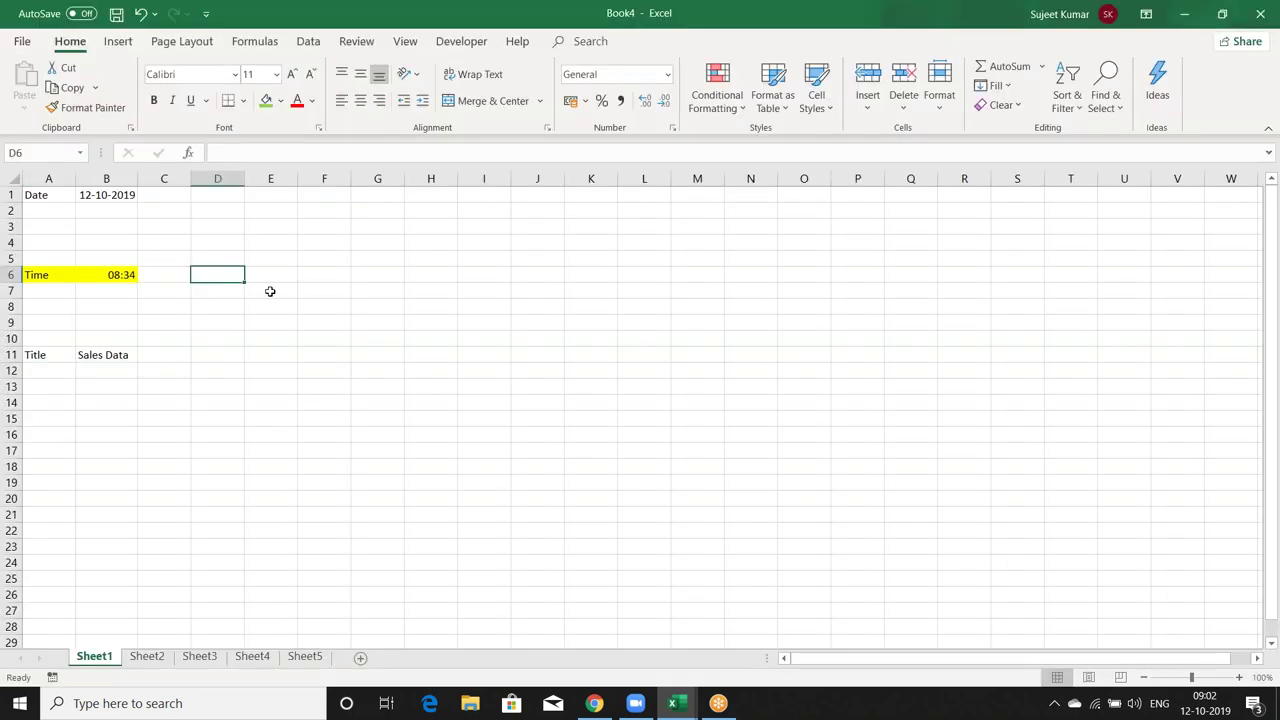
# Load iptindia.com in a new Chrome tab.
pyautogui.click(590, 706)
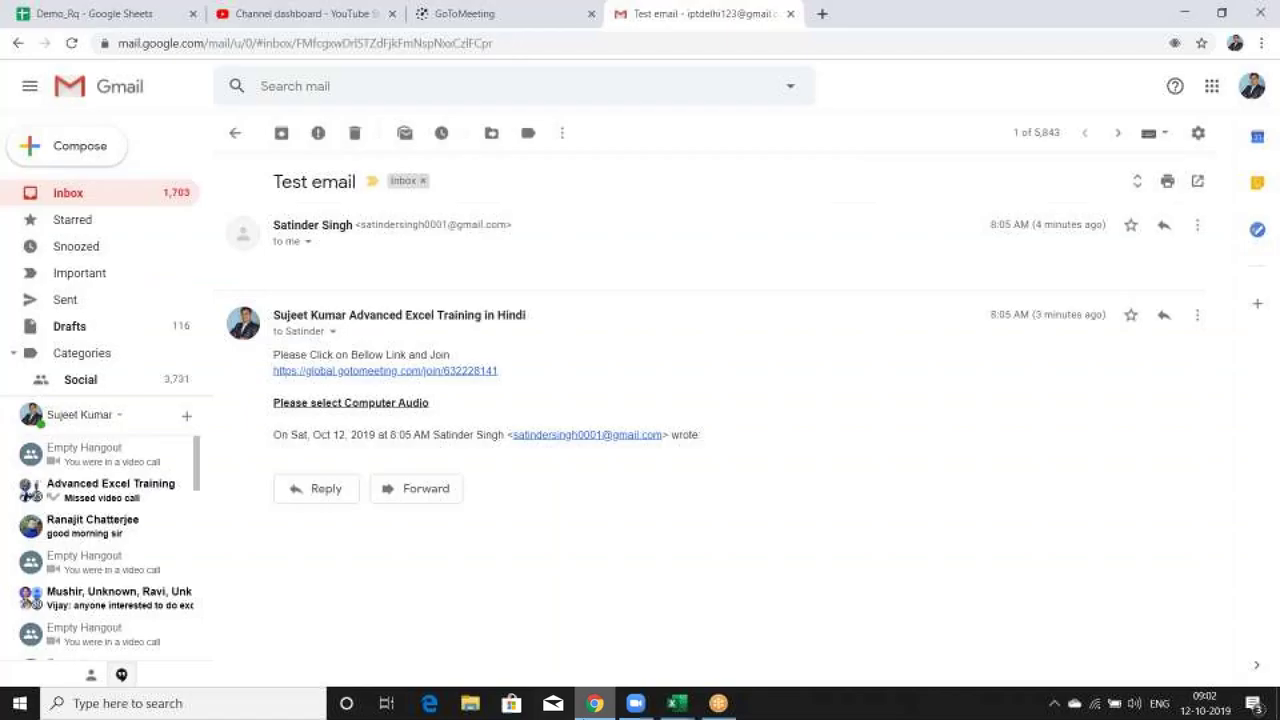
pyautogui.click(820, 14)
pyautogui.write('iptindia.com')
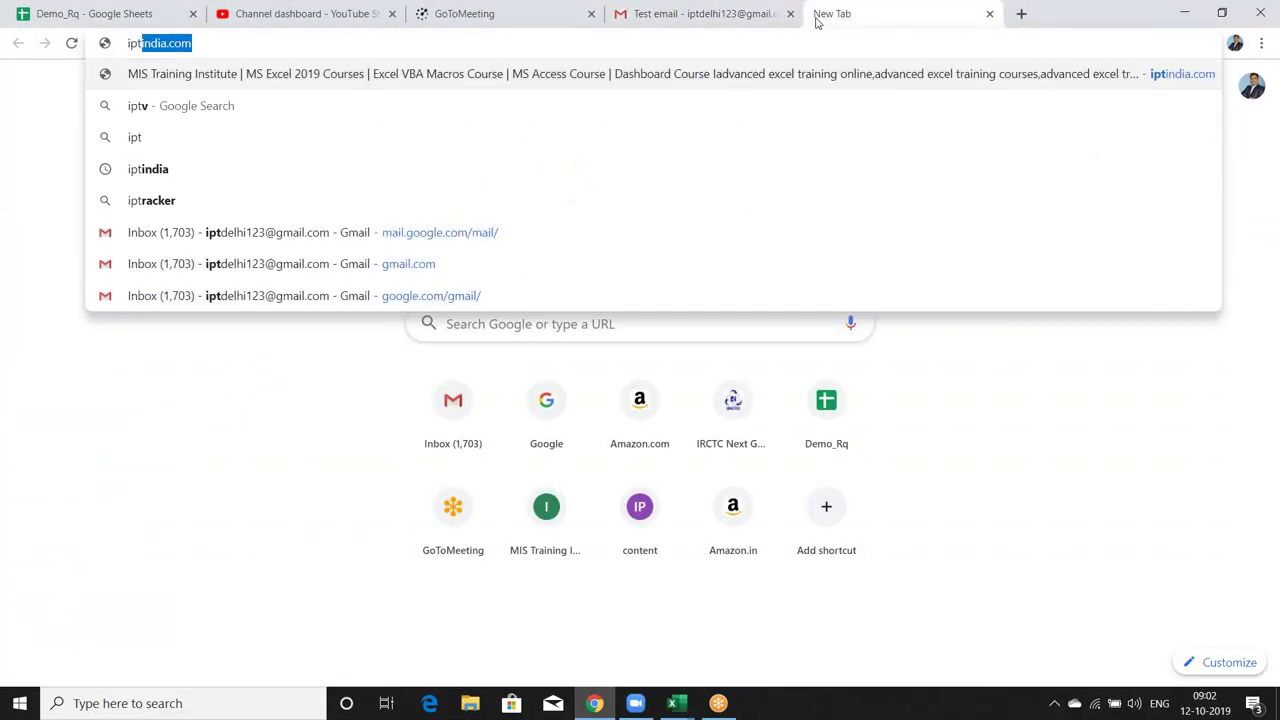
pyautogui.press('Return')
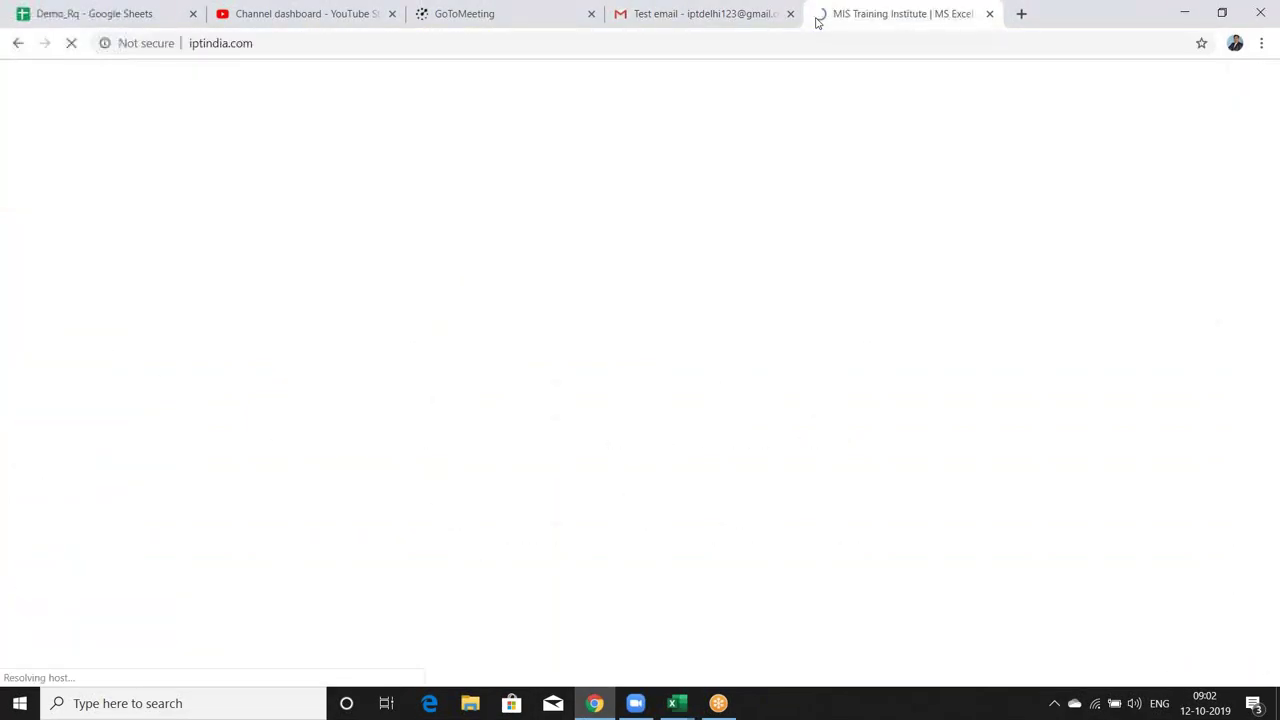
# Close the Book Demo popup and the ad tab, then scroll down to Courses Offered.
pyautogui.scroll(-2, 590, 425)
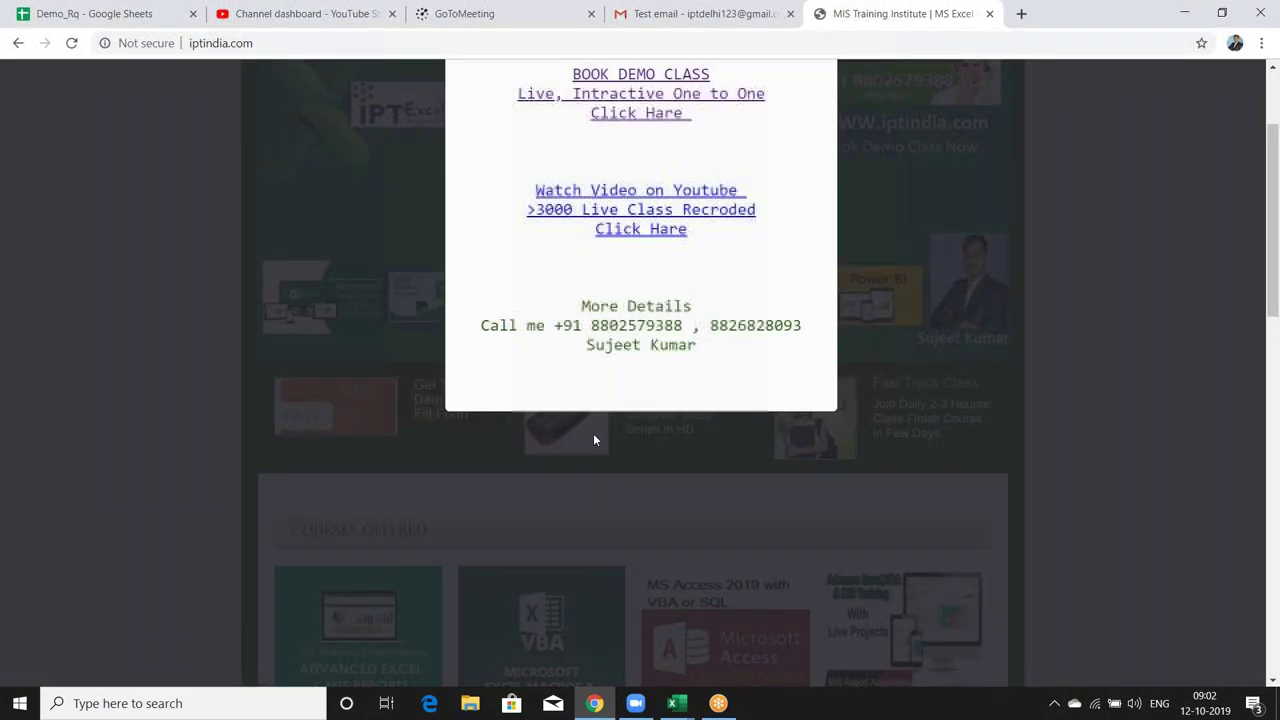
pyautogui.scroll(2, 596, 422)
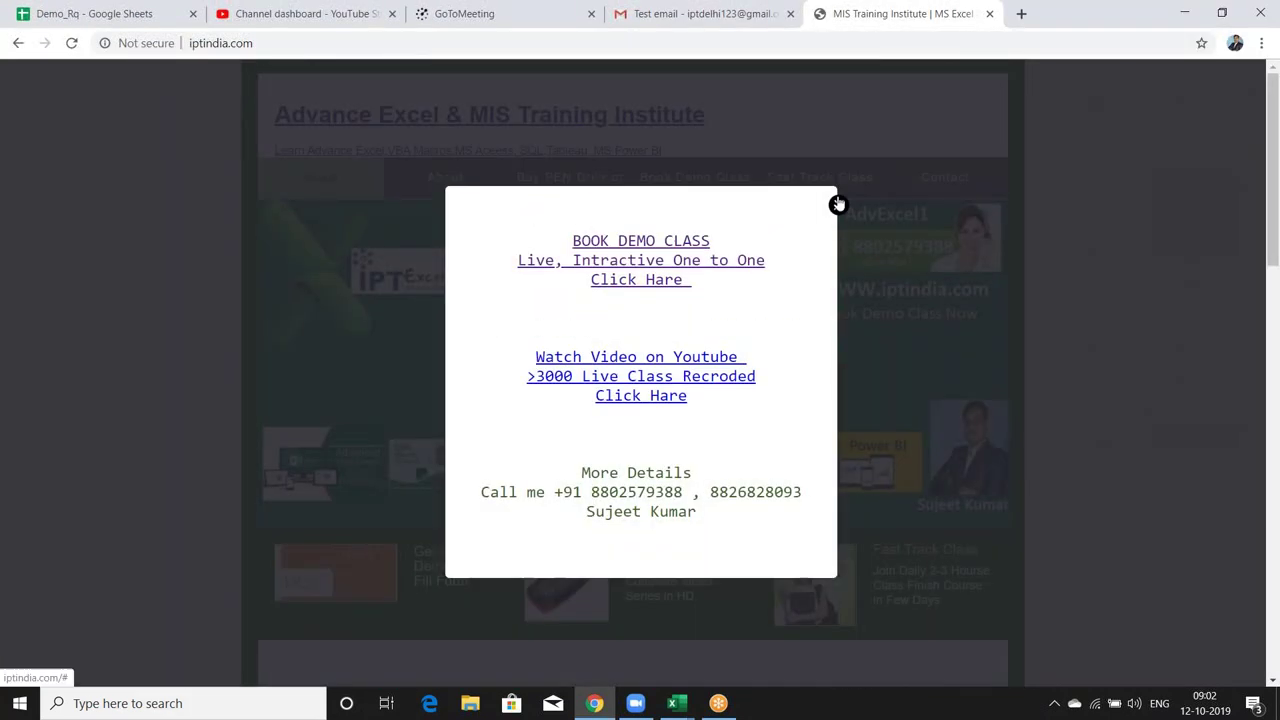
pyautogui.click(838, 204)
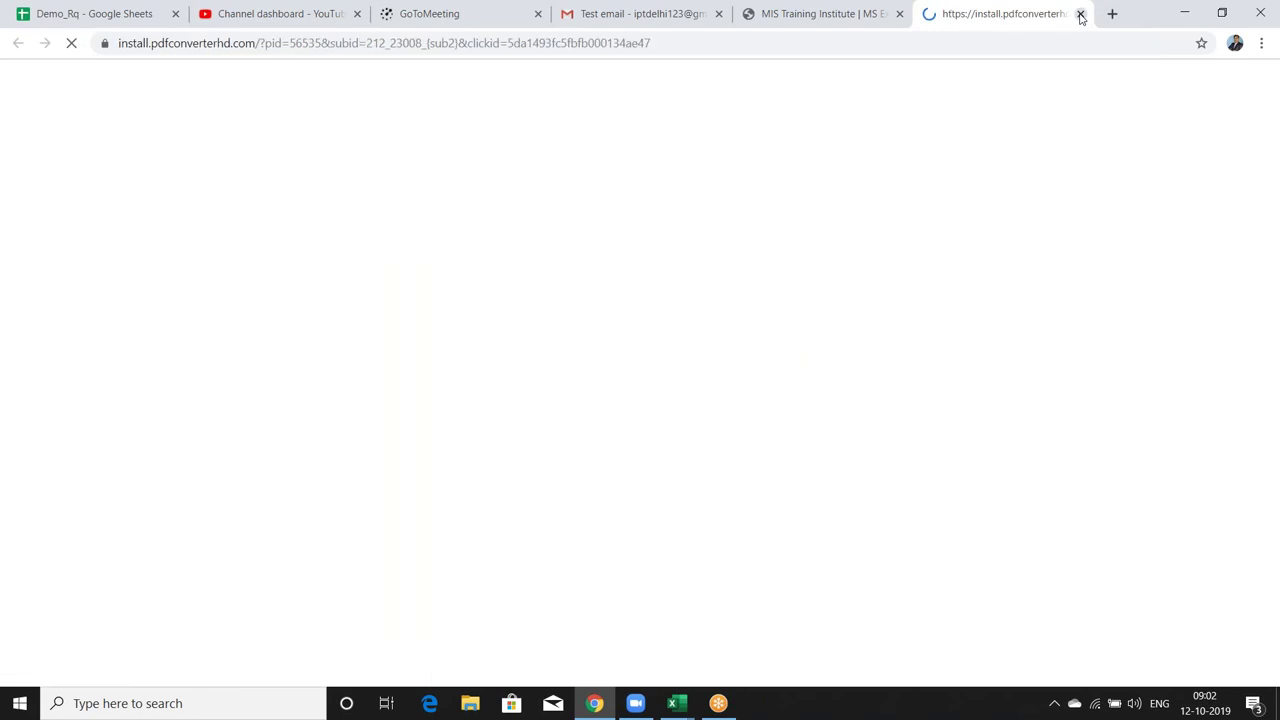
pyautogui.click(1080, 16)
pyautogui.scroll(-5, 908, 298)
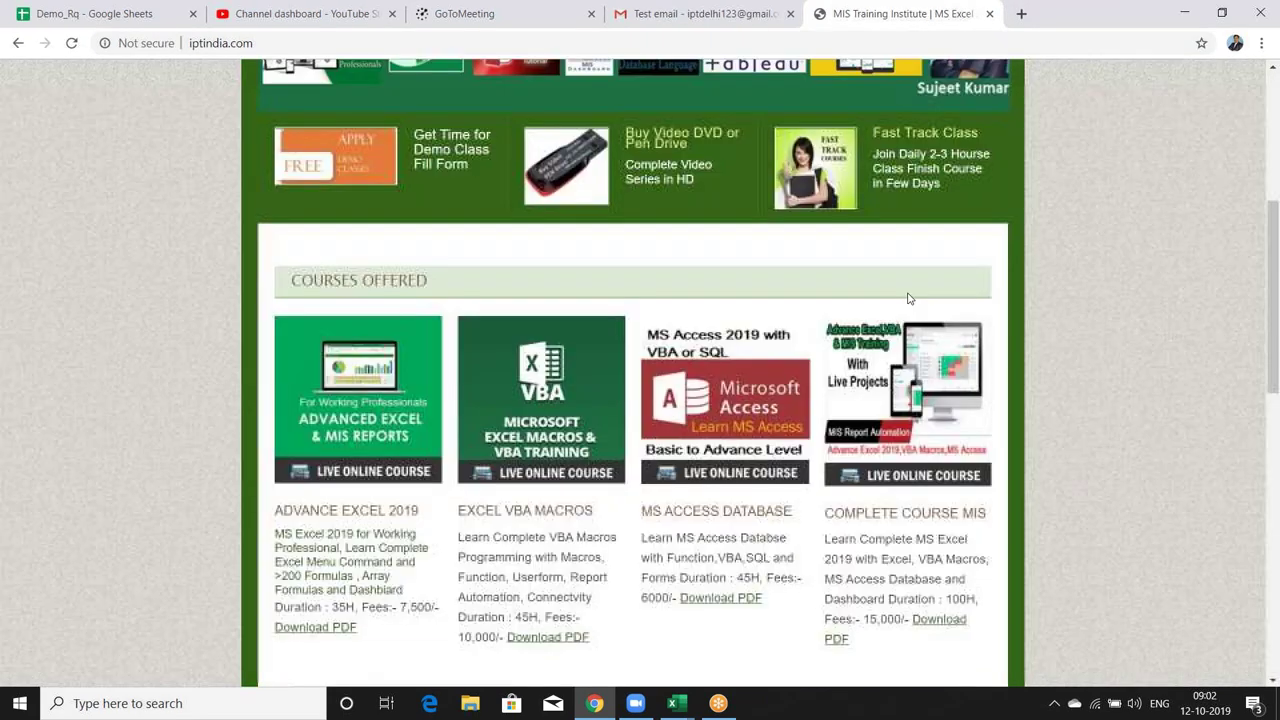
pyautogui.scroll(-2, 886, 486)
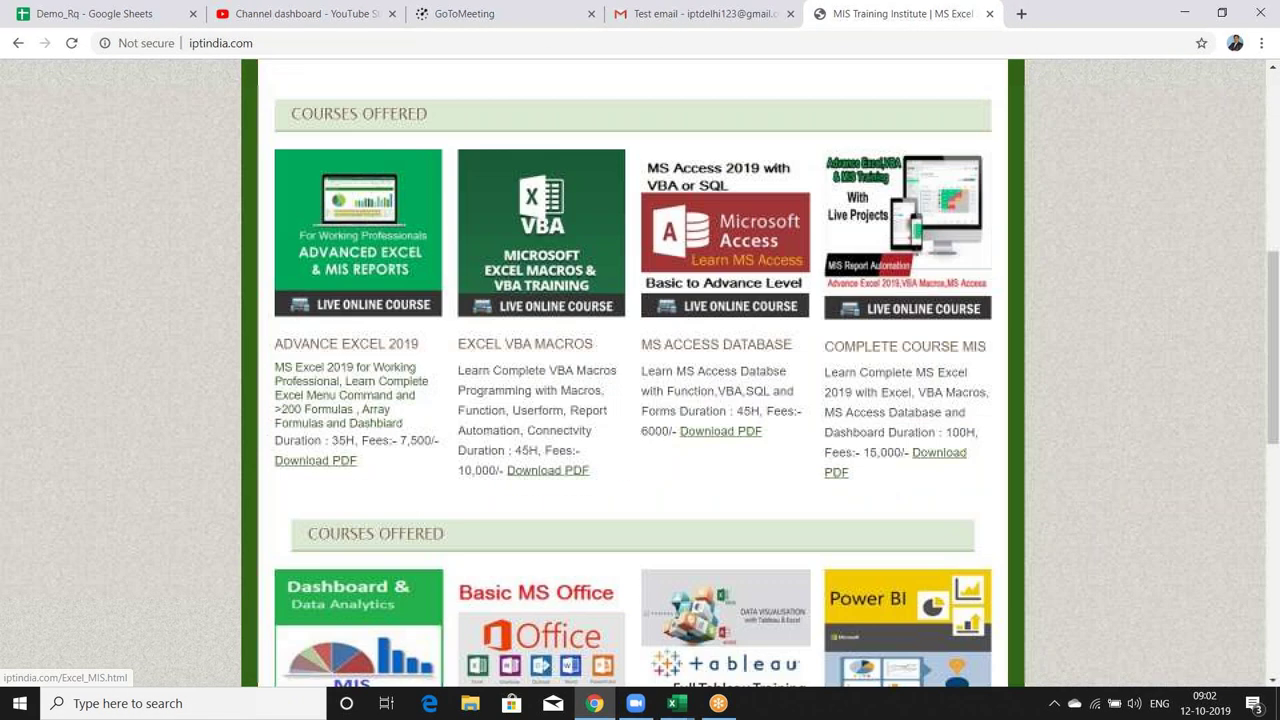
# Open the ExcelMIS.pdf syllabus and select the Limitation and Shortcut topic words.
pyautogui.click(934, 458)
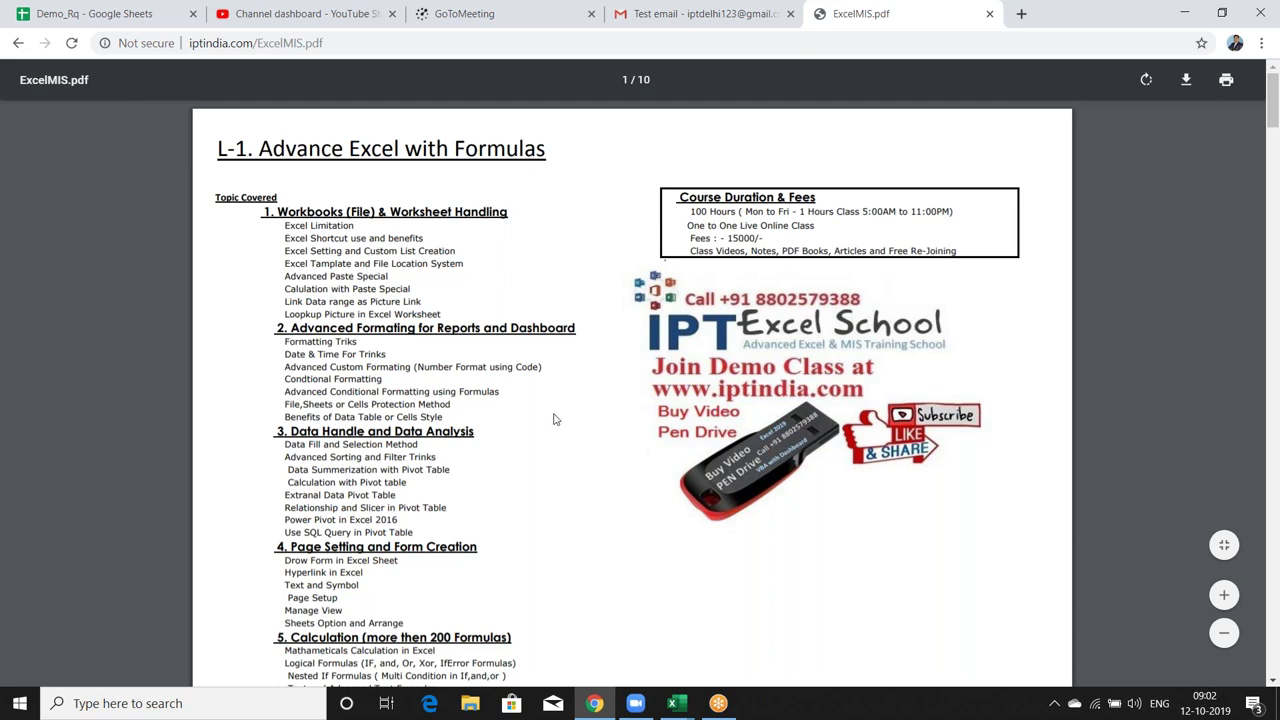
pyautogui.scroll(-4, 609, 312)
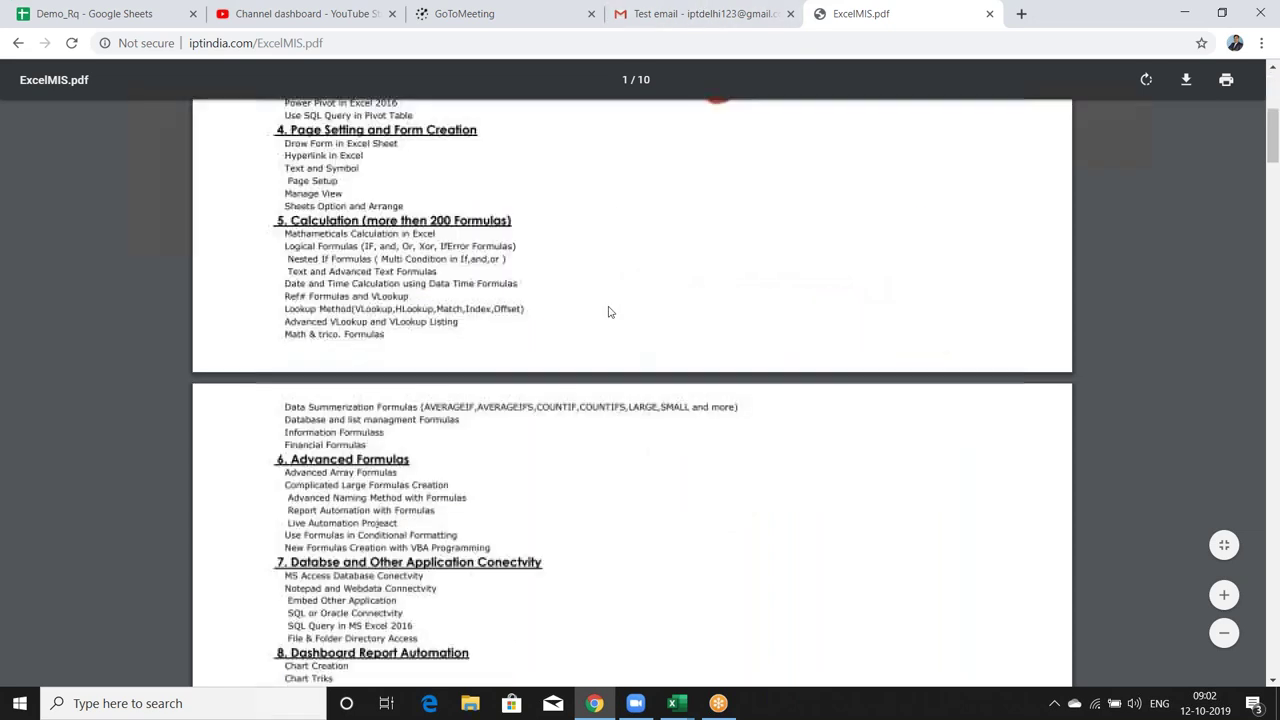
pyautogui.scroll(4, 609, 312)
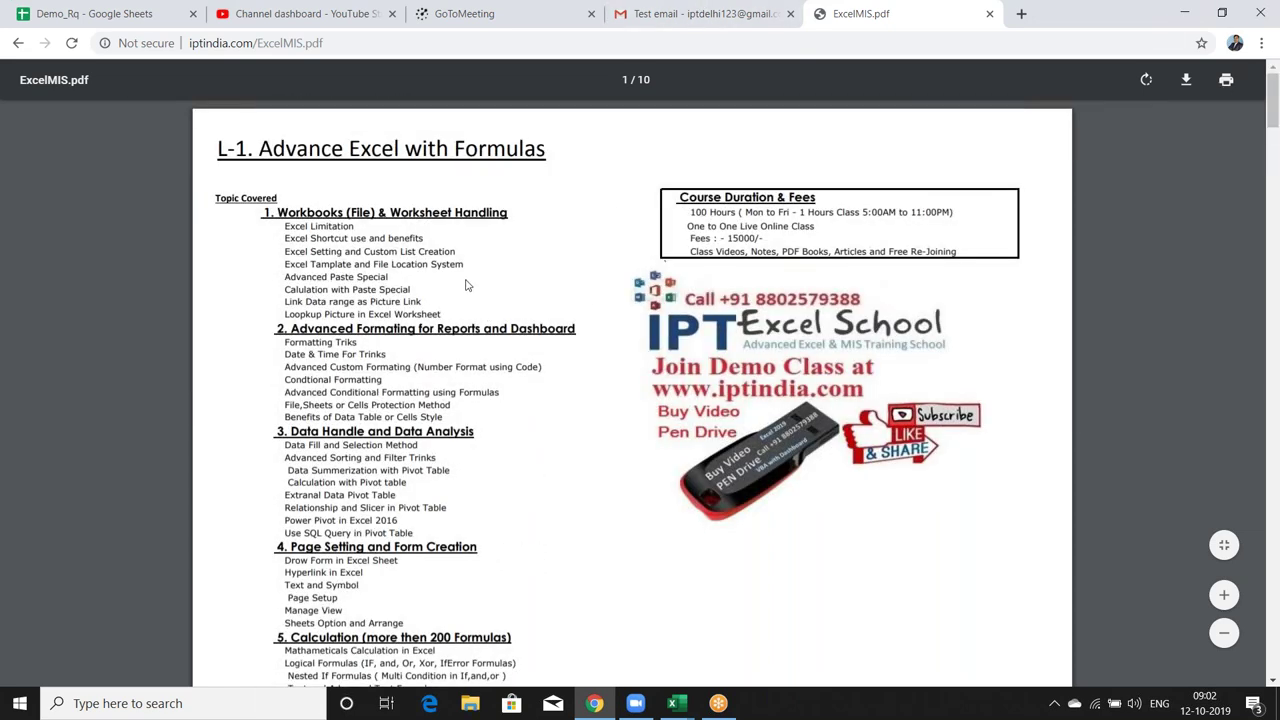
pyautogui.doubleClick(327, 225)
pyautogui.tripleClick(327, 225)
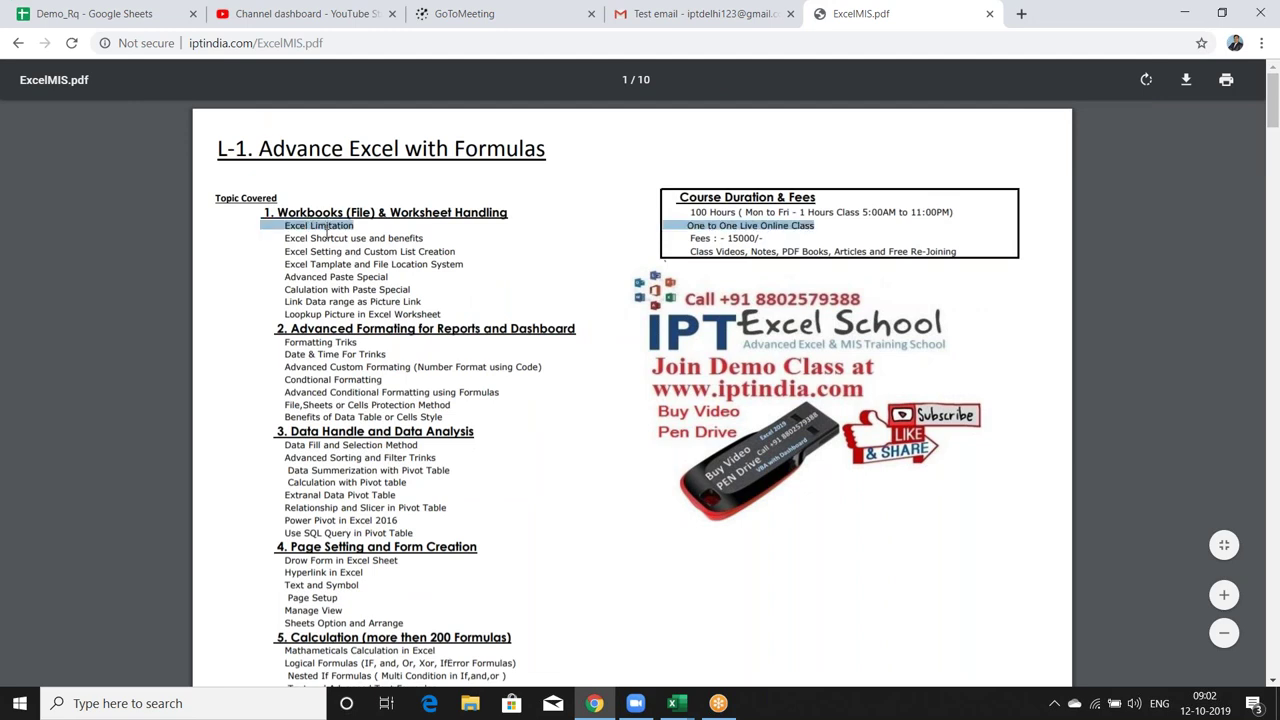
pyautogui.doubleClick(328, 238)
pyautogui.click(318, 252)
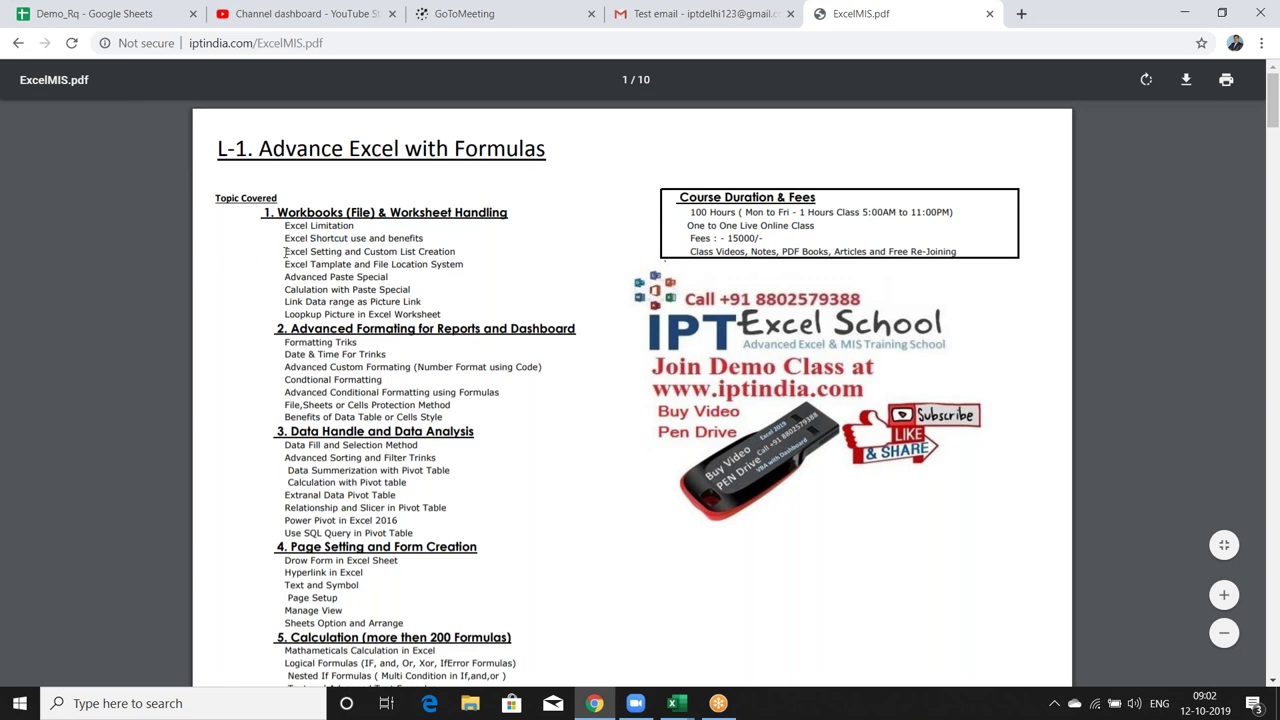
# Select the topic lines from Excel Setting back to Excel Limitation, then return to the top.
pyautogui.moveTo(287, 252)
pyautogui.mouseDown()
pyautogui.moveTo(298, 277)
pyautogui.moveTo(455, 267)
pyautogui.mouseUp()
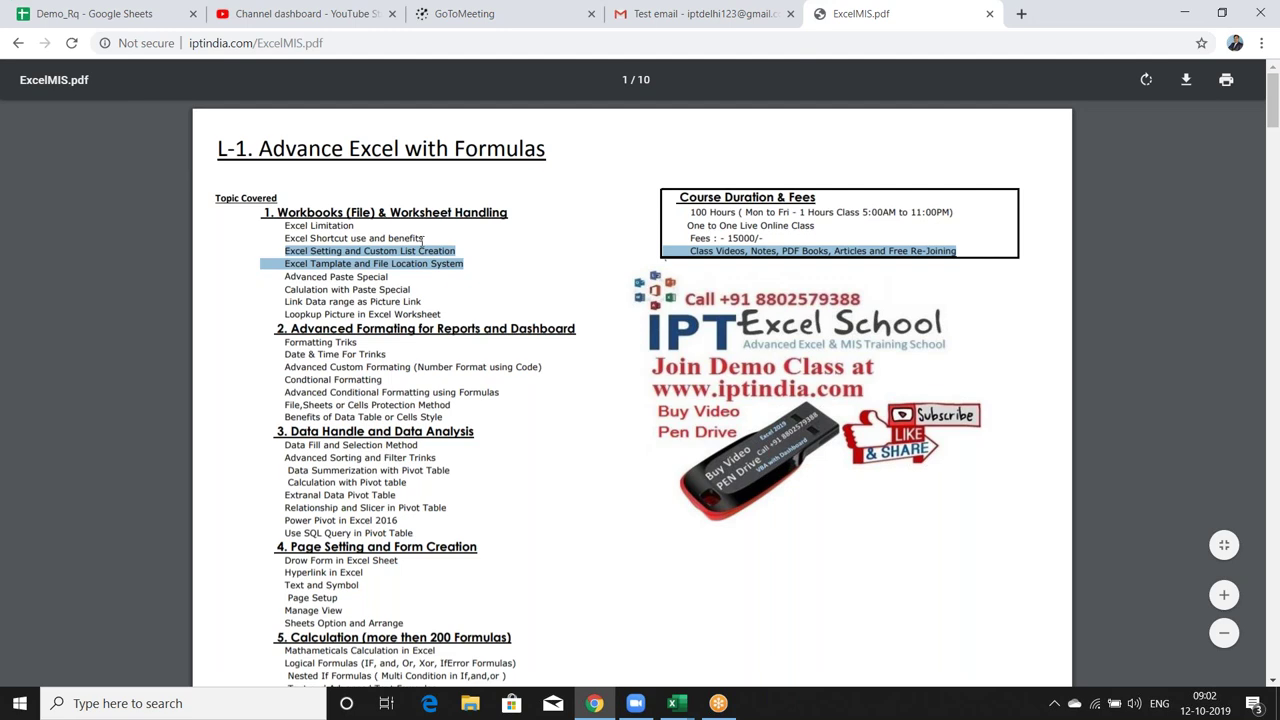
pyautogui.moveTo(421, 240); pyautogui.dragTo(356, 228)
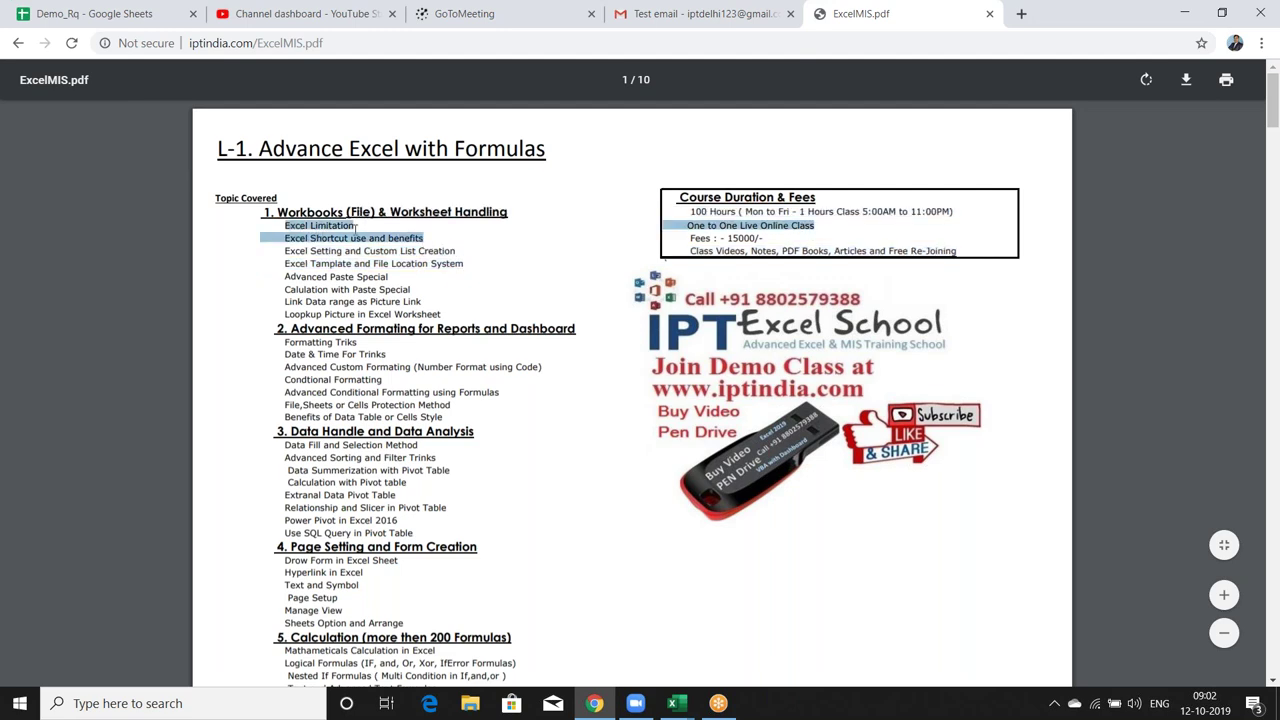
pyautogui.moveTo(356, 228); pyautogui.dragTo(366, 228)
pyautogui.click(443, 385)
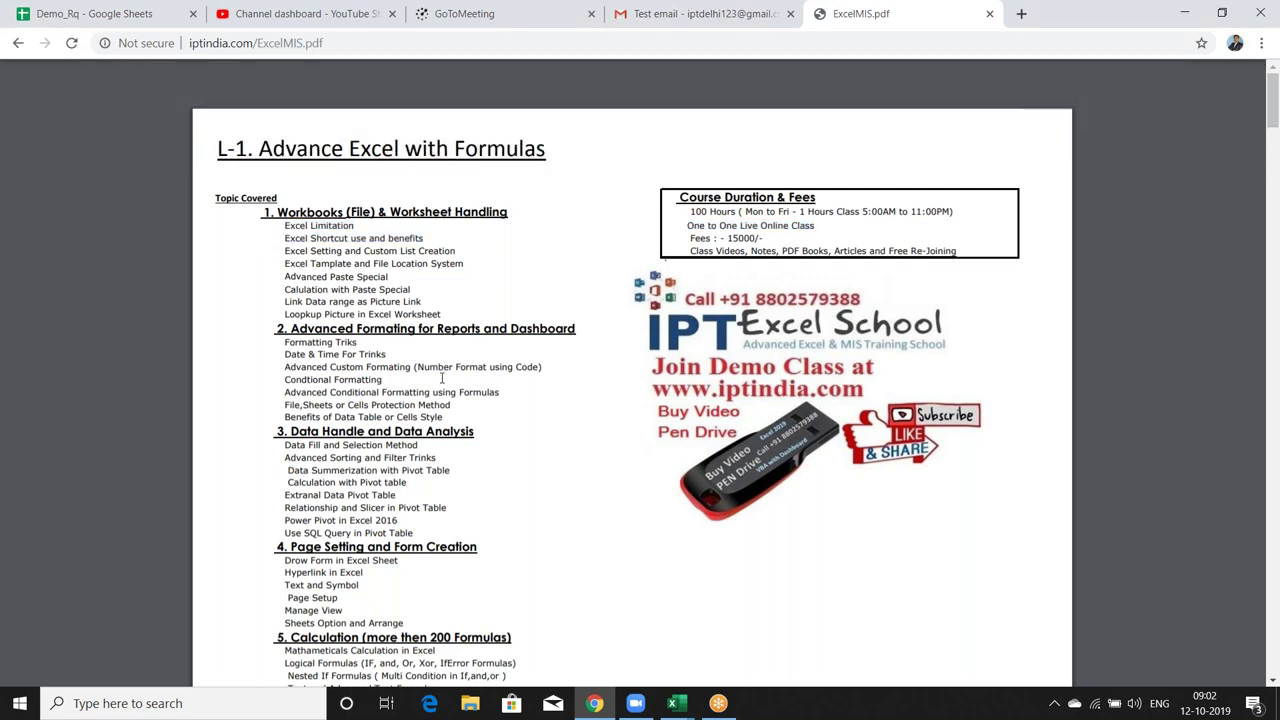
pyautogui.scroll(-2, 443, 385)
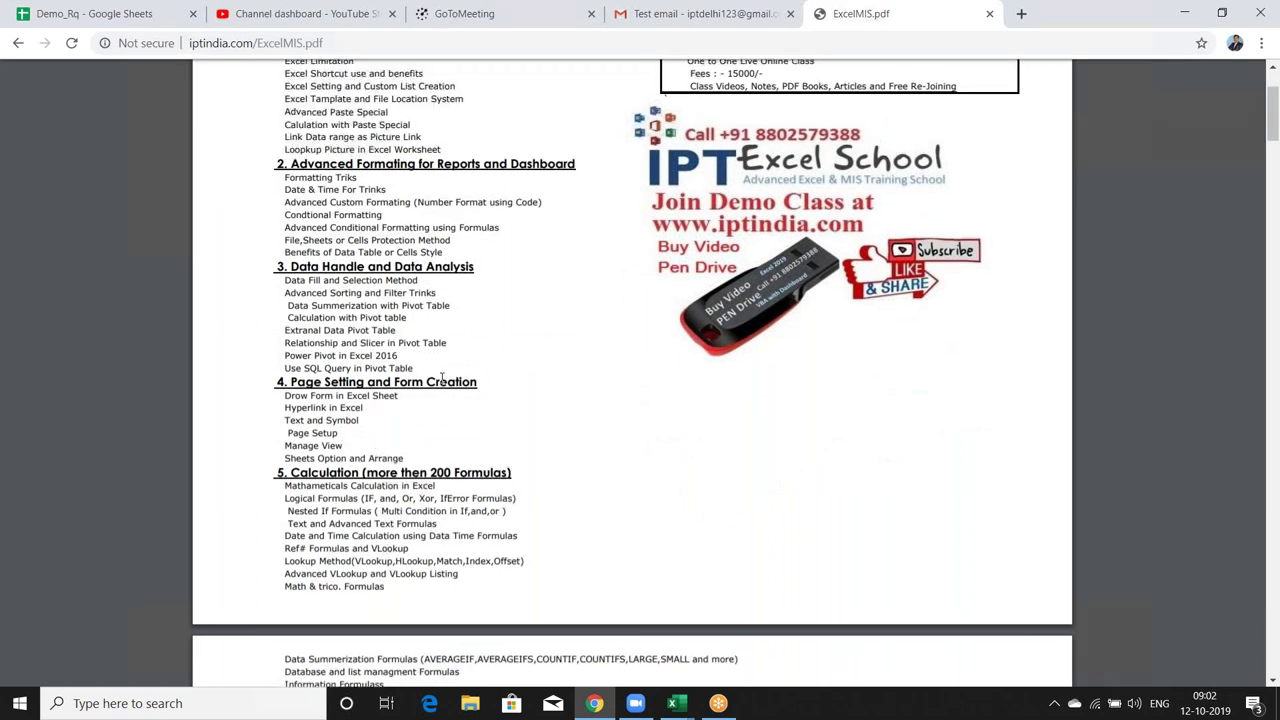
pyautogui.scroll(2, 442, 377)
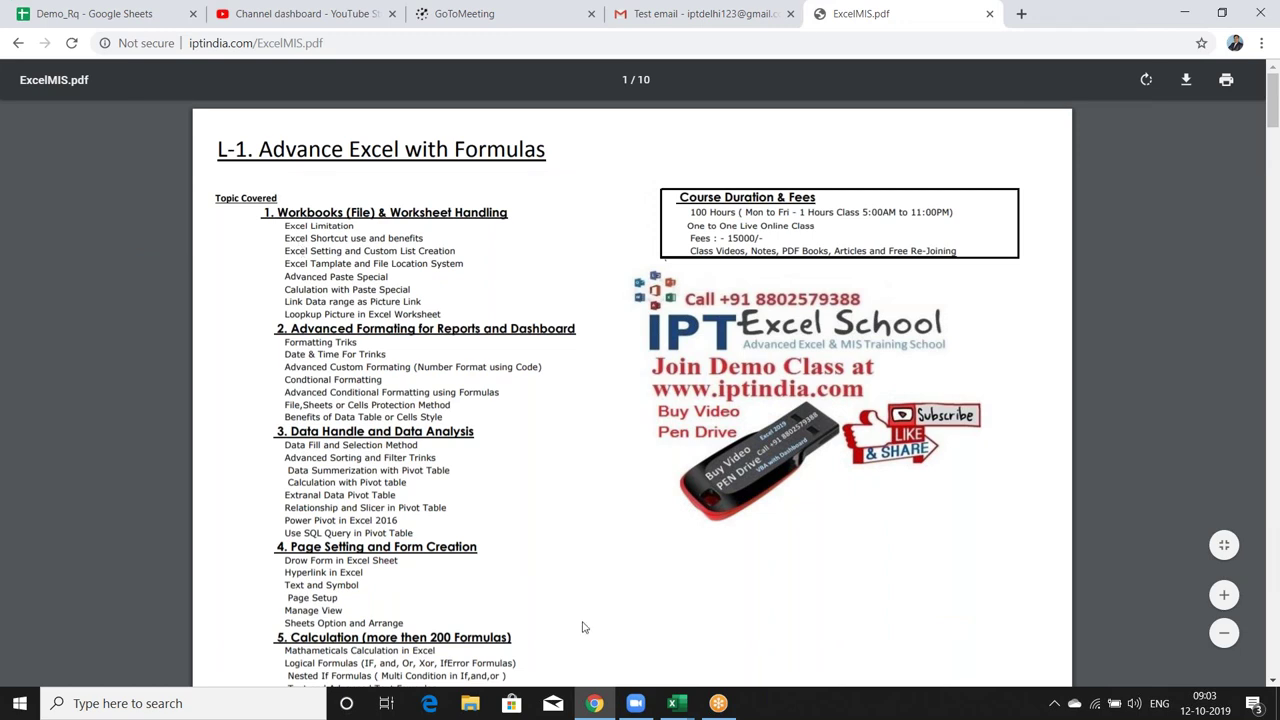
pyautogui.click(673, 703)
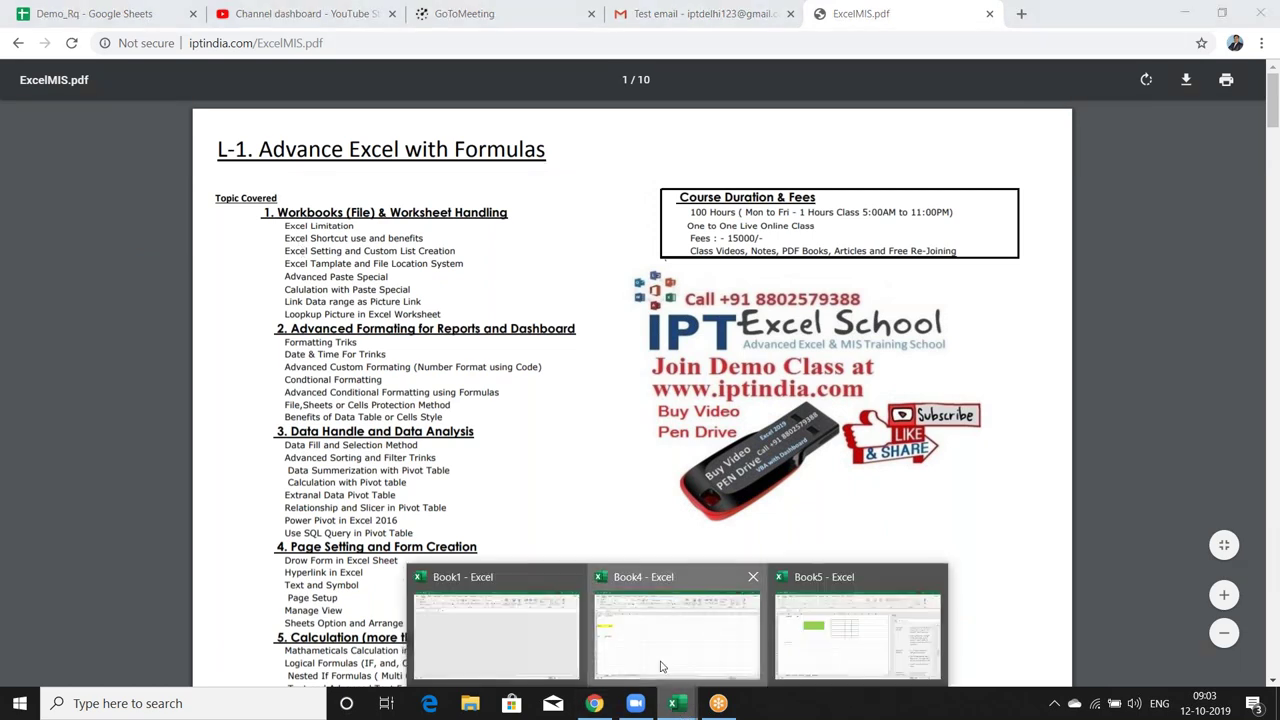
# Switch to Book4, select cell H3 and bring up its Format Cells dialog.
pyautogui.click(660, 666)
pyautogui.click(400, 234)
pyautogui.rightClick(416, 233)
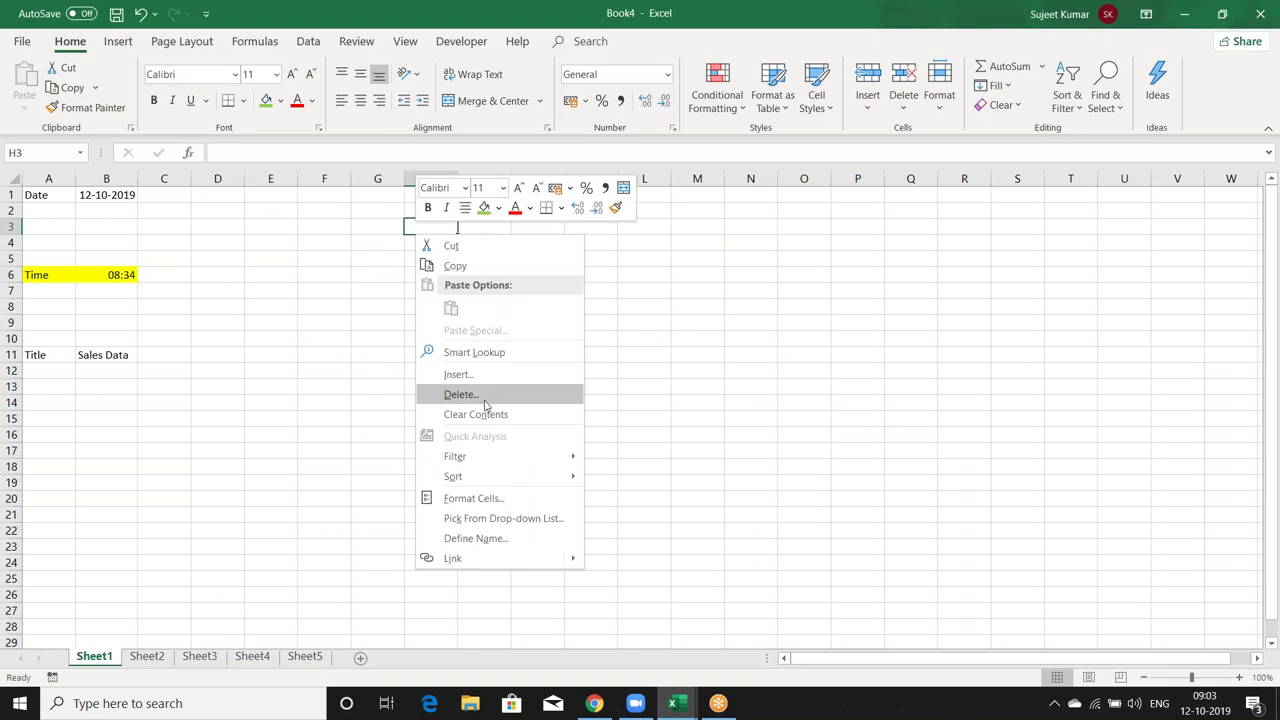
pyautogui.click(487, 498)
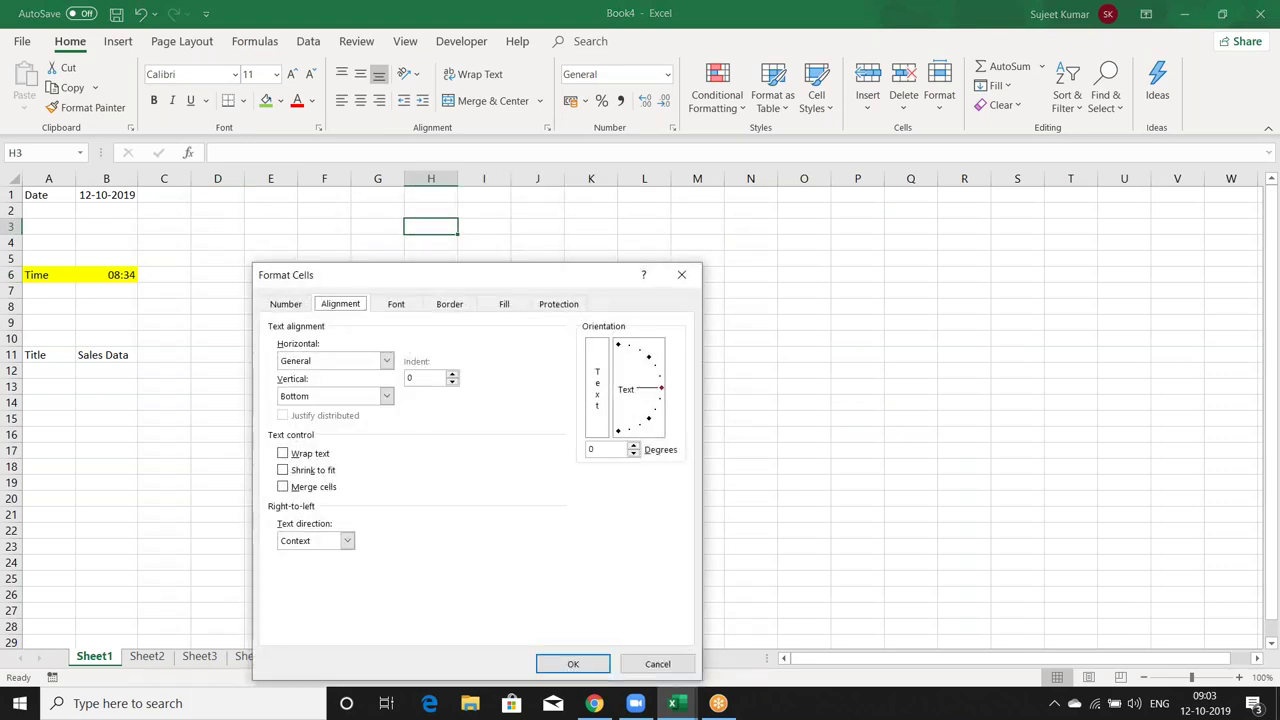
pyautogui.moveTo(476, 275); pyautogui.dragTo(617, 215)
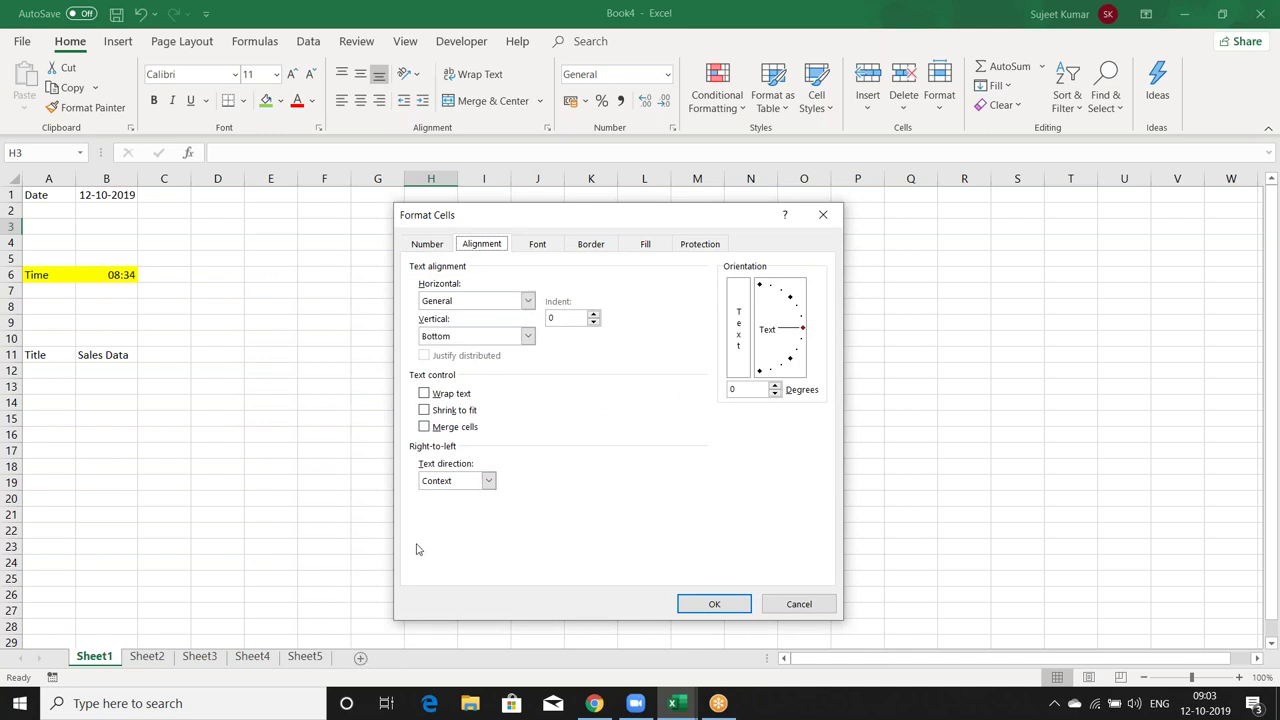
# Keep General horizontal alignment, turn on Wrap text for H3, apply, and minimize Excel.
pyautogui.press('Tab')
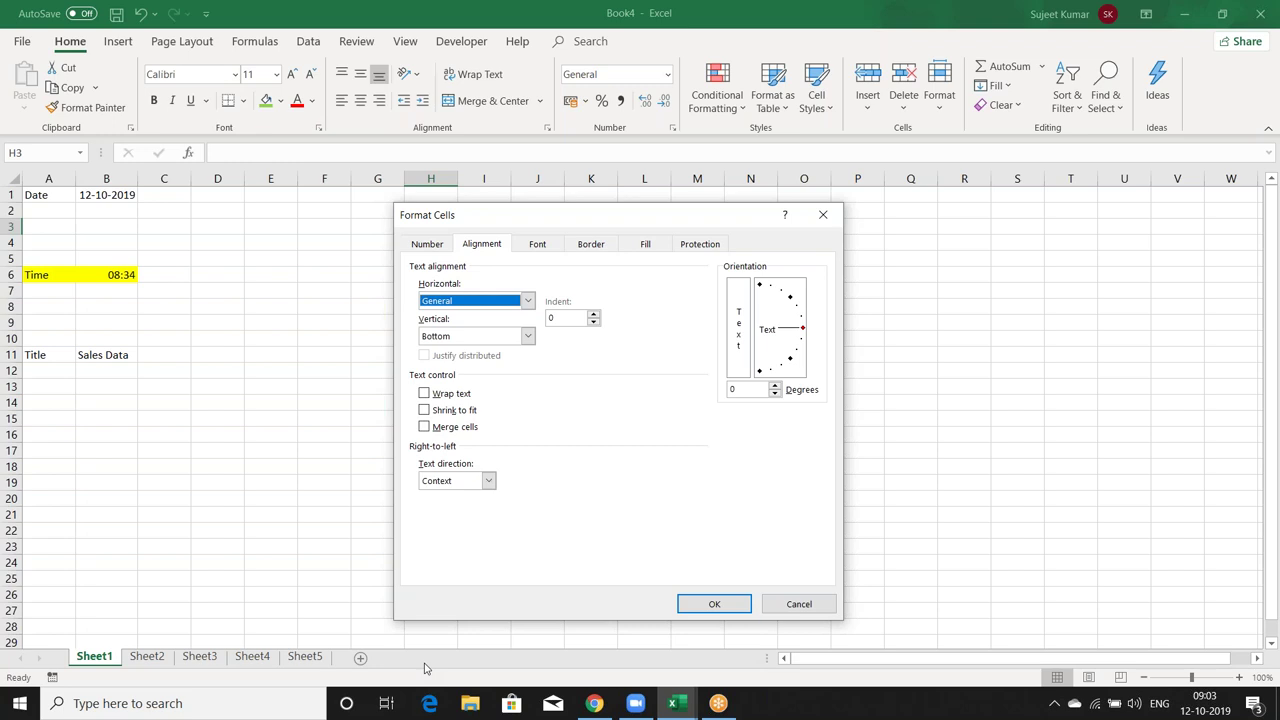
pyautogui.hotkey('alt', 'Down')
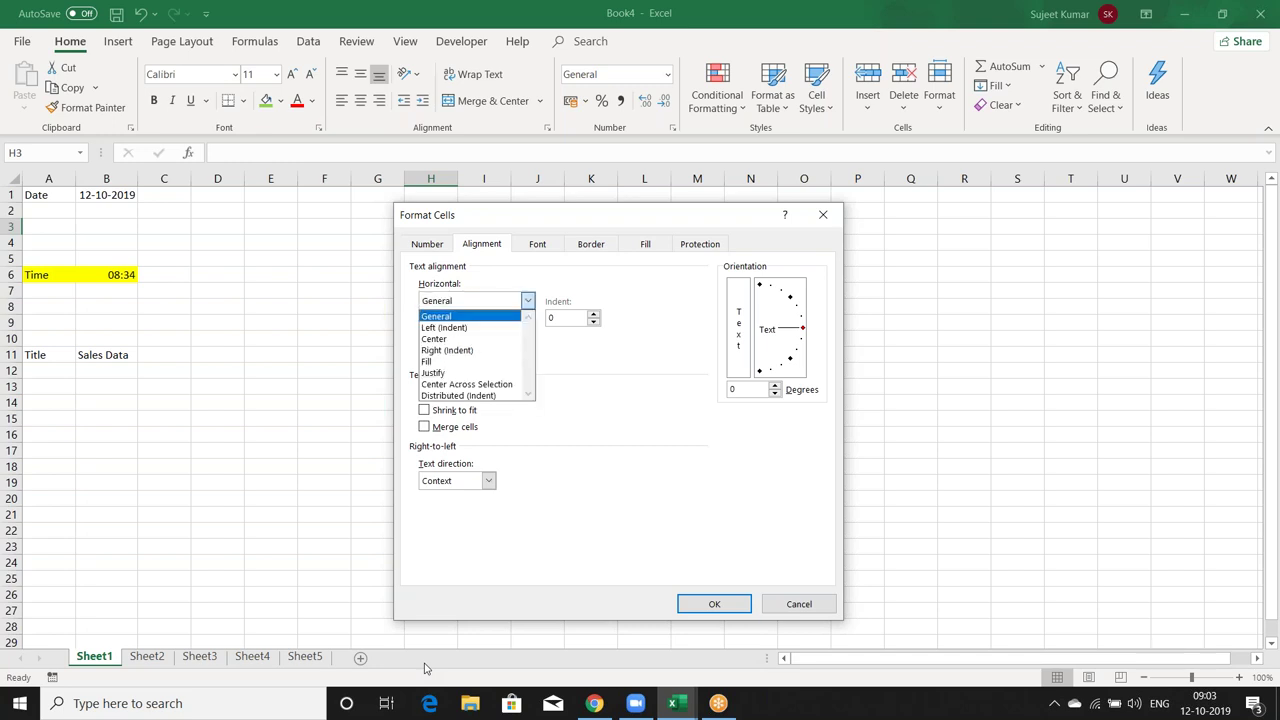
pyautogui.press('Escape')
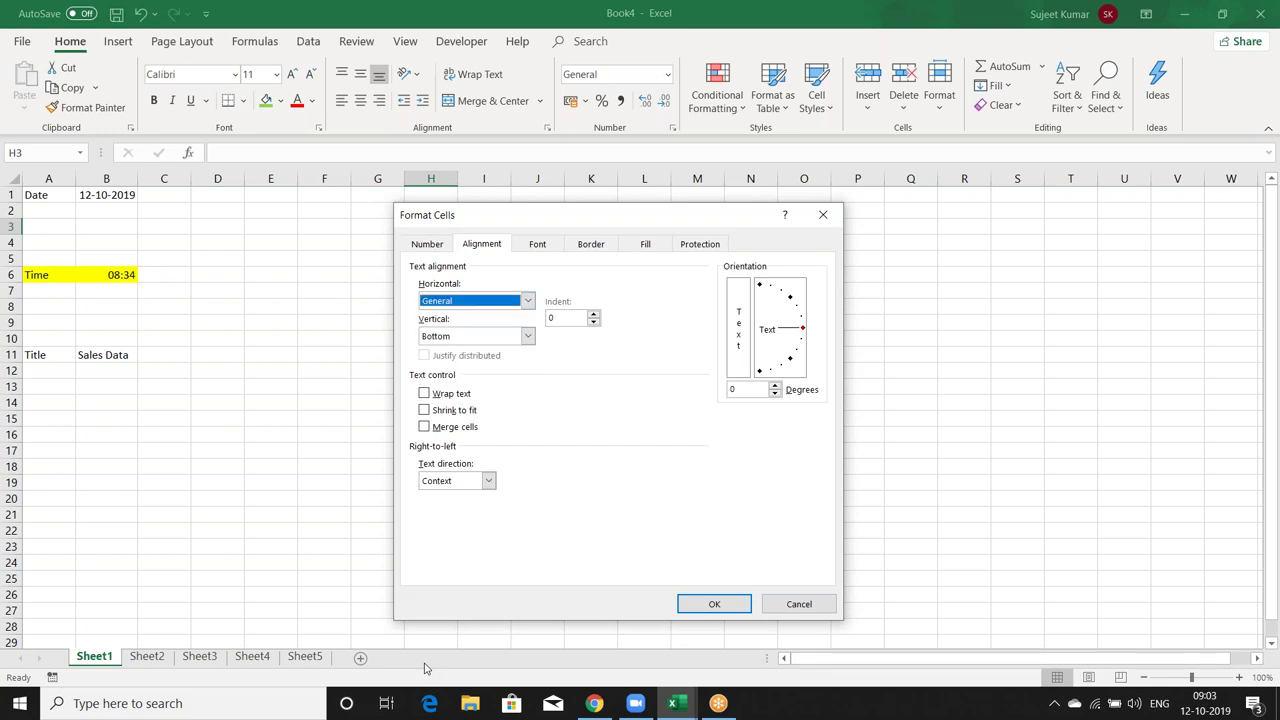
pyautogui.press('Tab')
pyautogui.press('Tab')
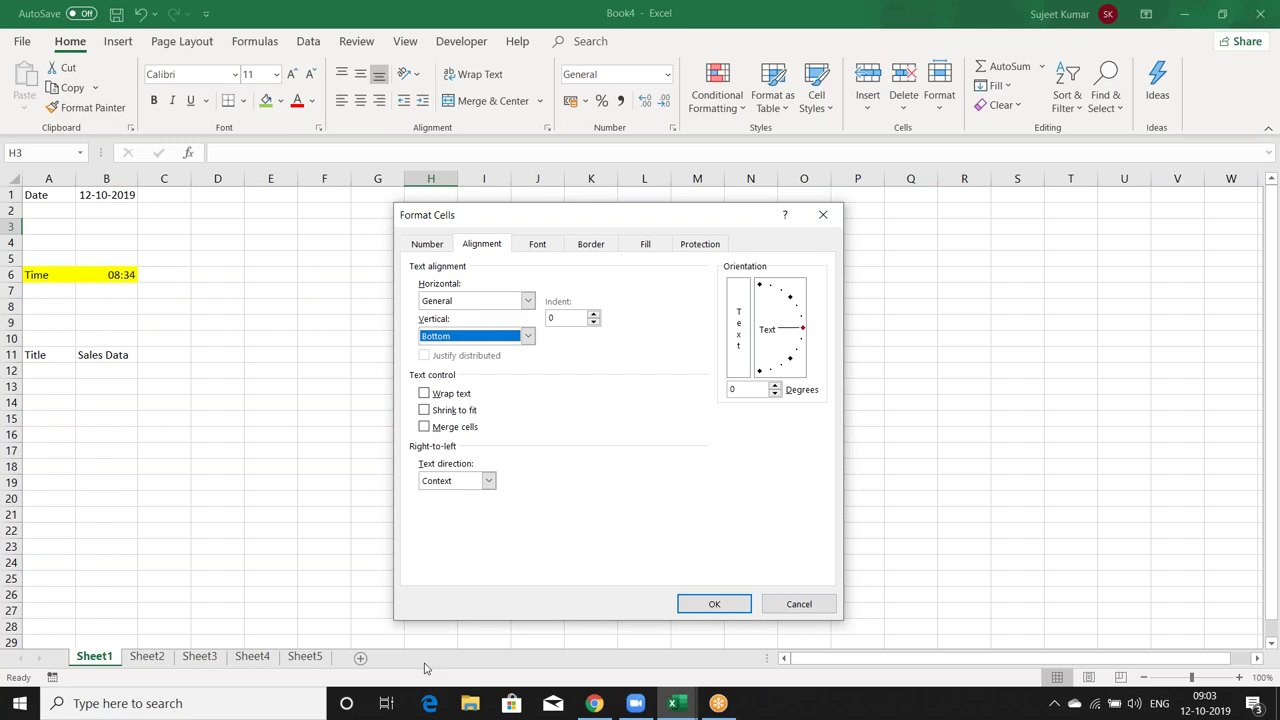
pyautogui.press('Tab')
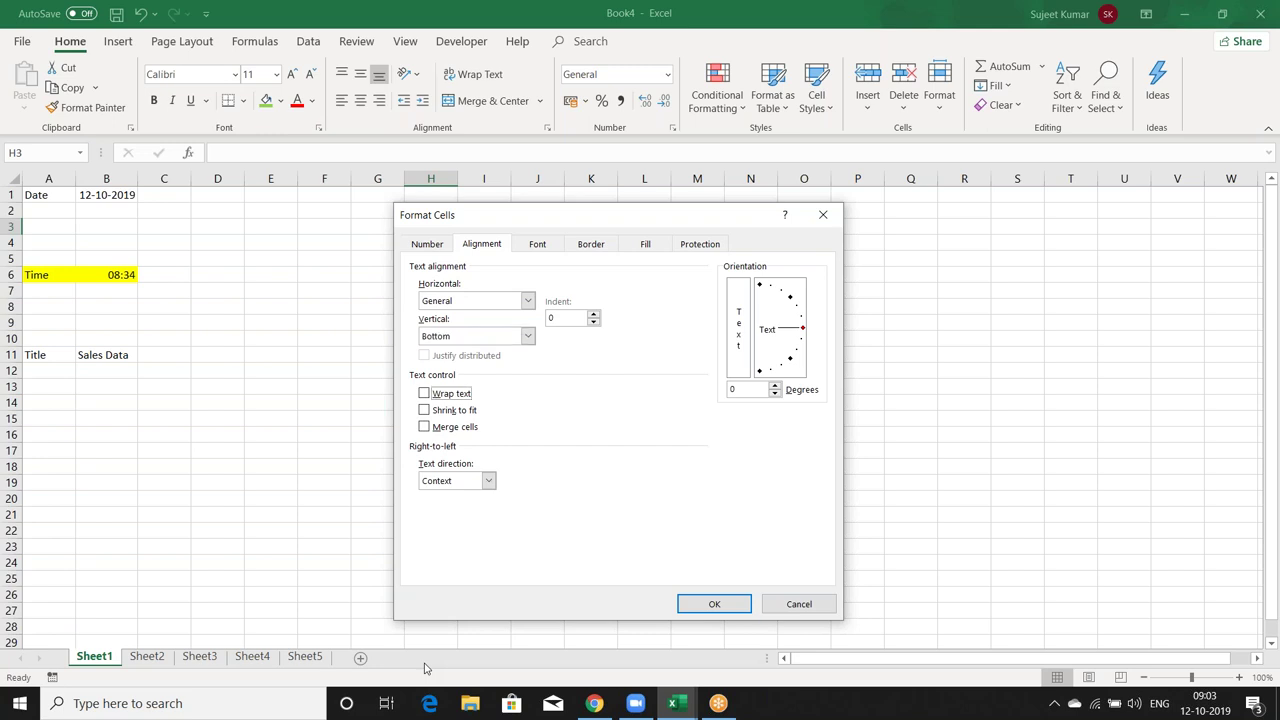
pyautogui.press('space')
pyautogui.press('Return')
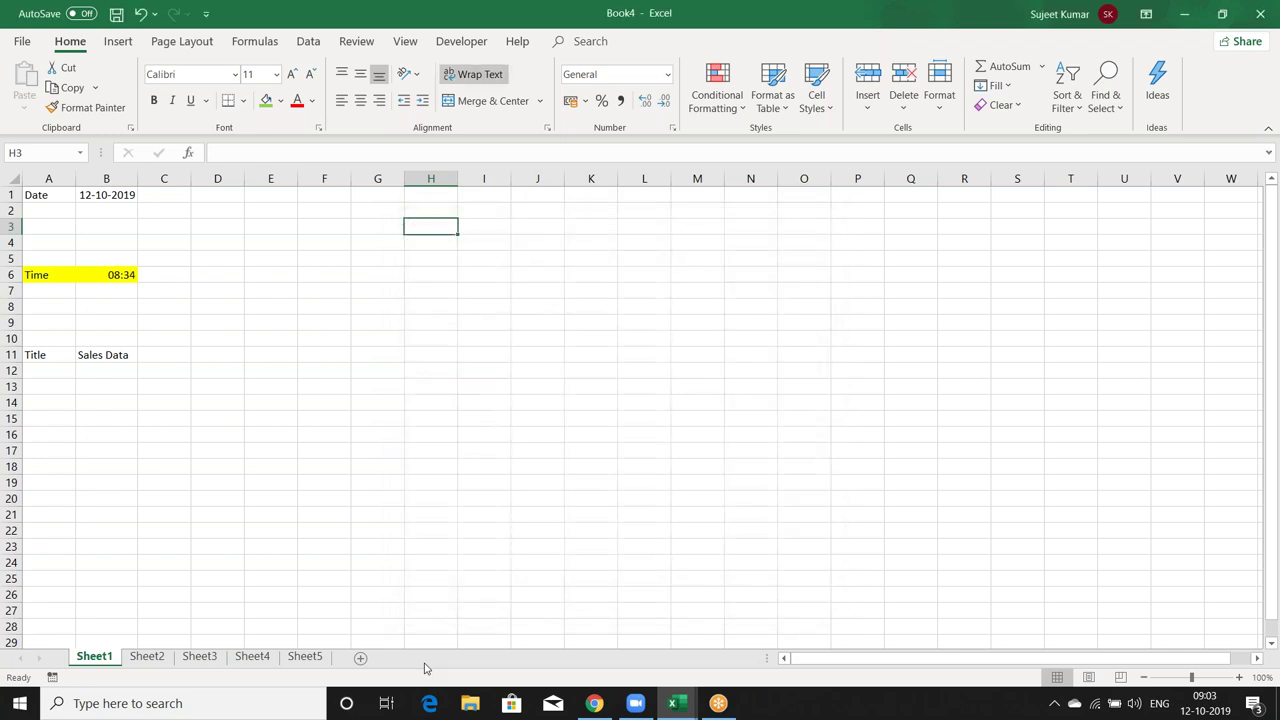
pyautogui.press('super+d')
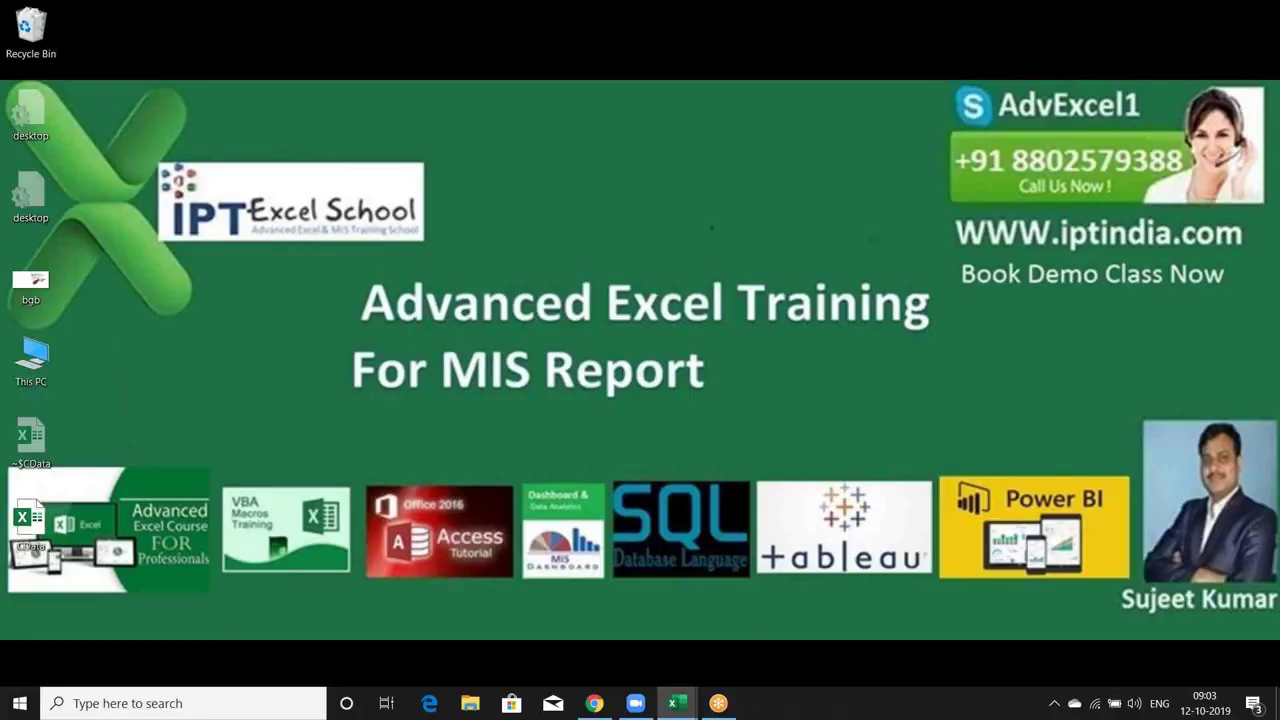